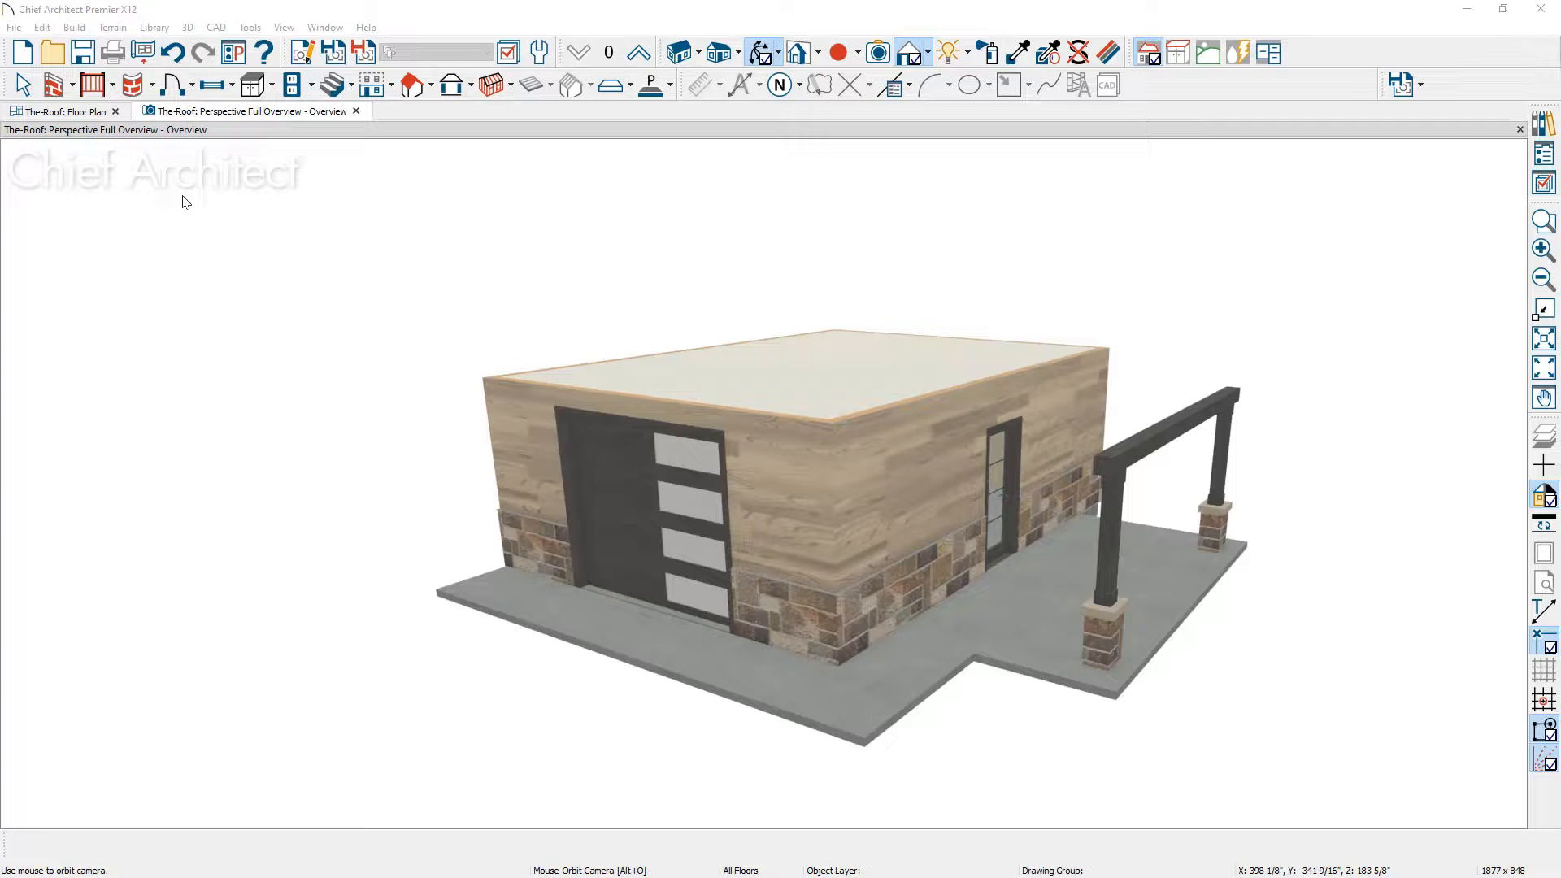
Step: Look up the shed roof instructions through the roof styles in the Build Roof settings
{"action": "left_click", "coordinate": [82, 30]}
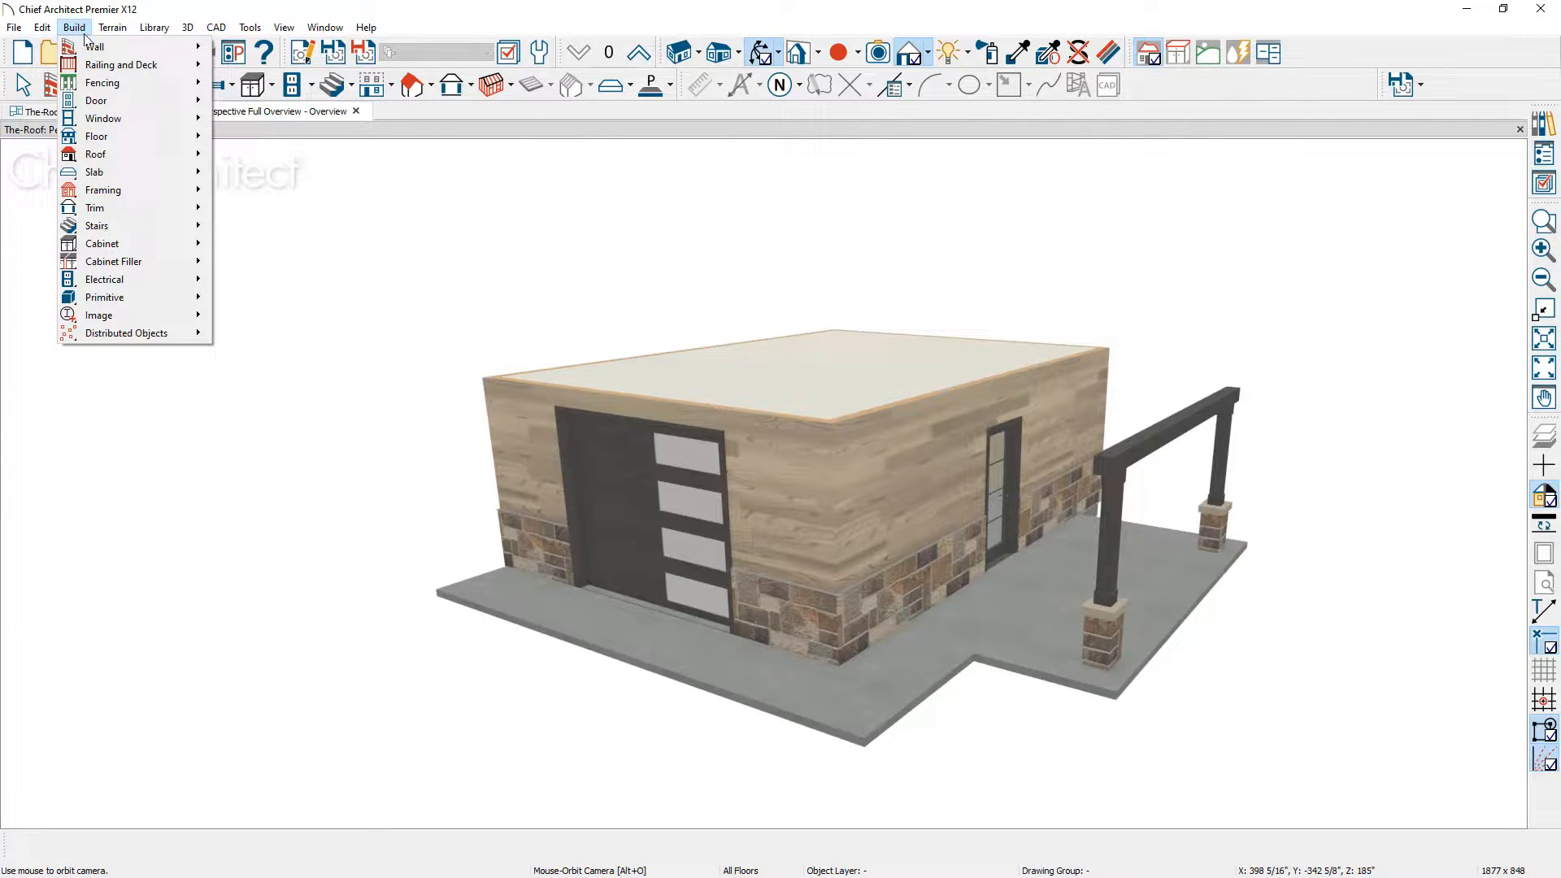
{"action": "mouse_move", "coordinate": [129, 153]}
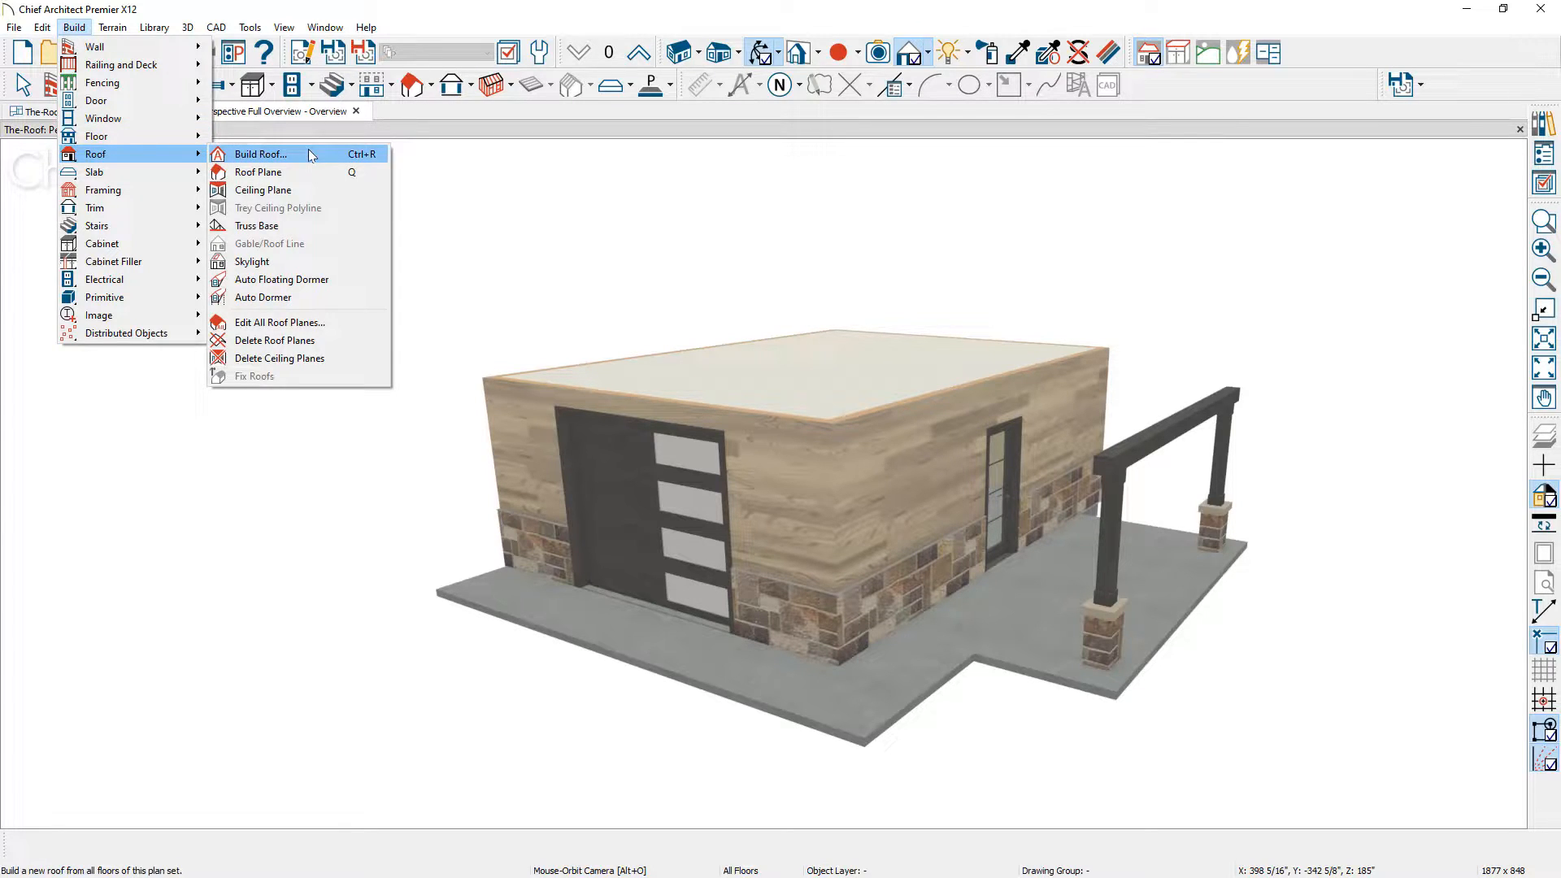
{"action": "left_click", "coordinate": [310, 155]}
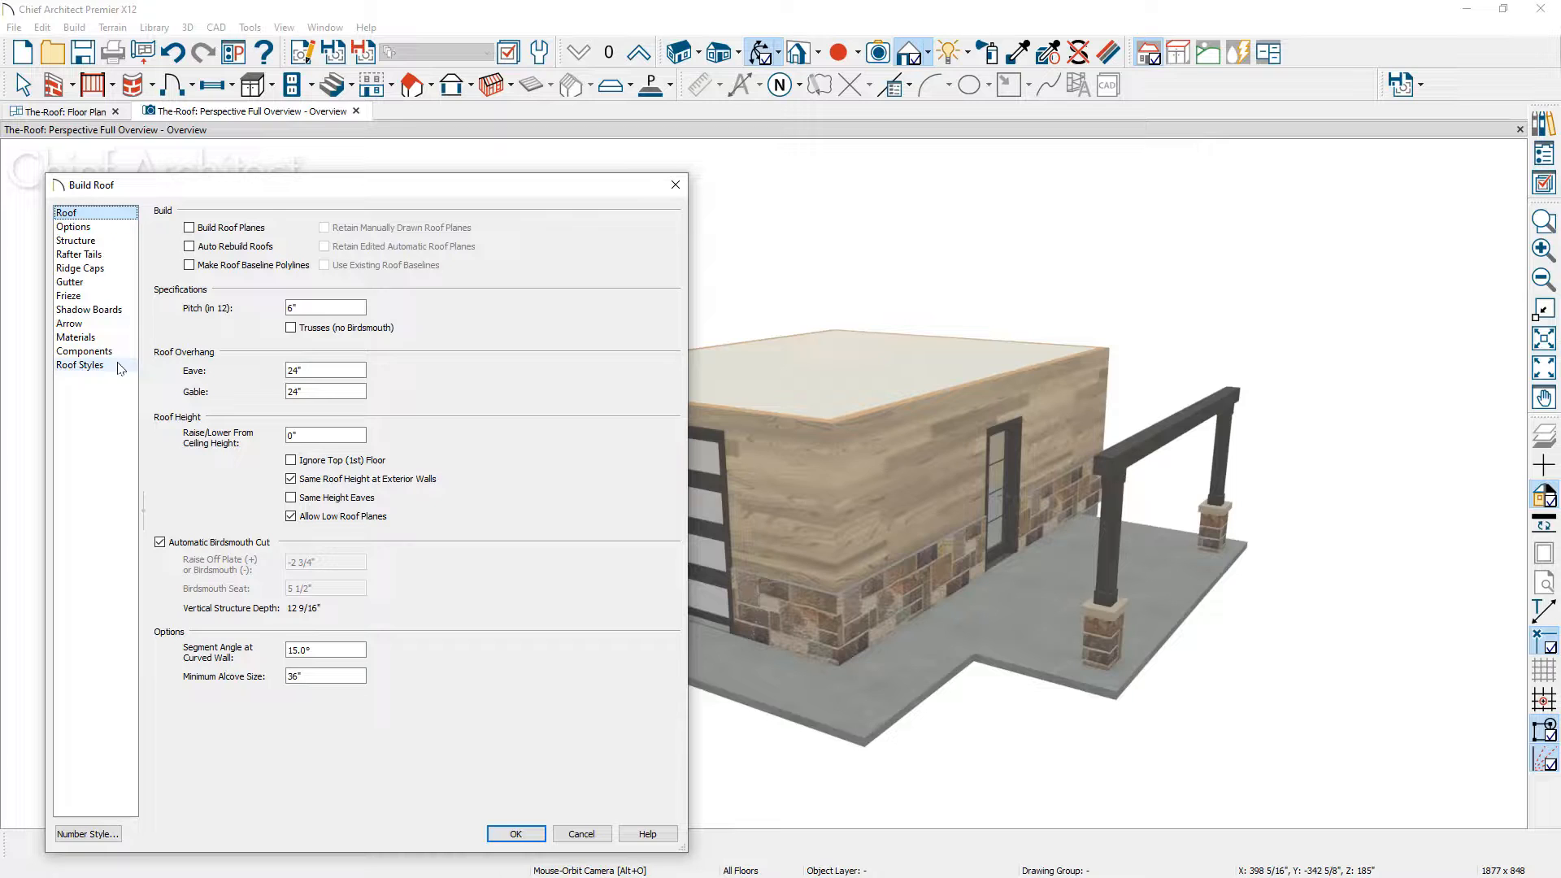
{"action": "left_click", "coordinate": [89, 365]}
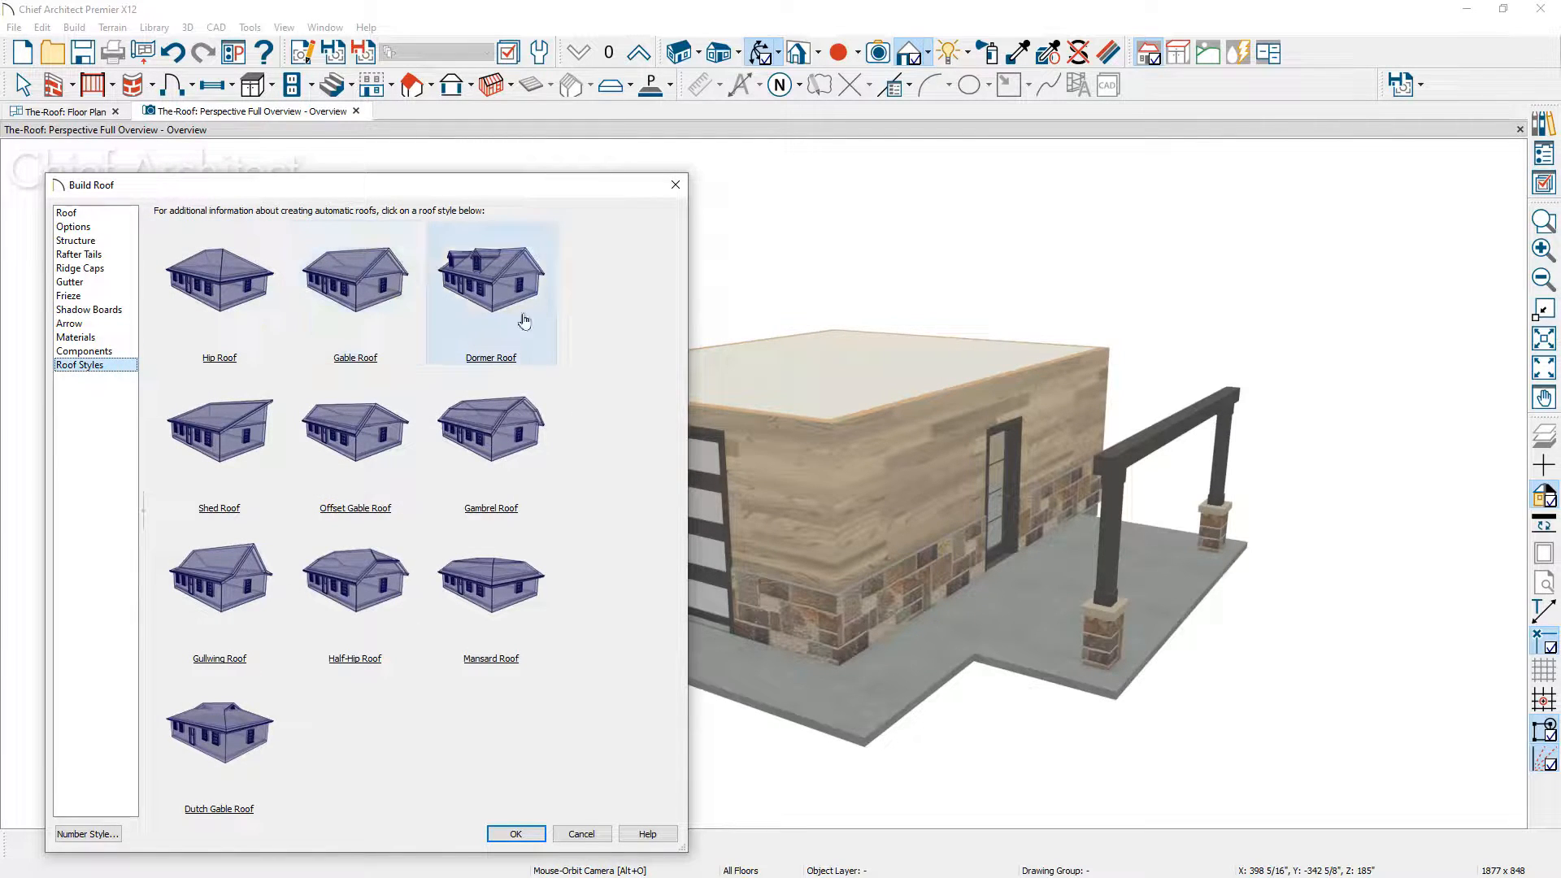
{"action": "left_click", "coordinate": [240, 469]}
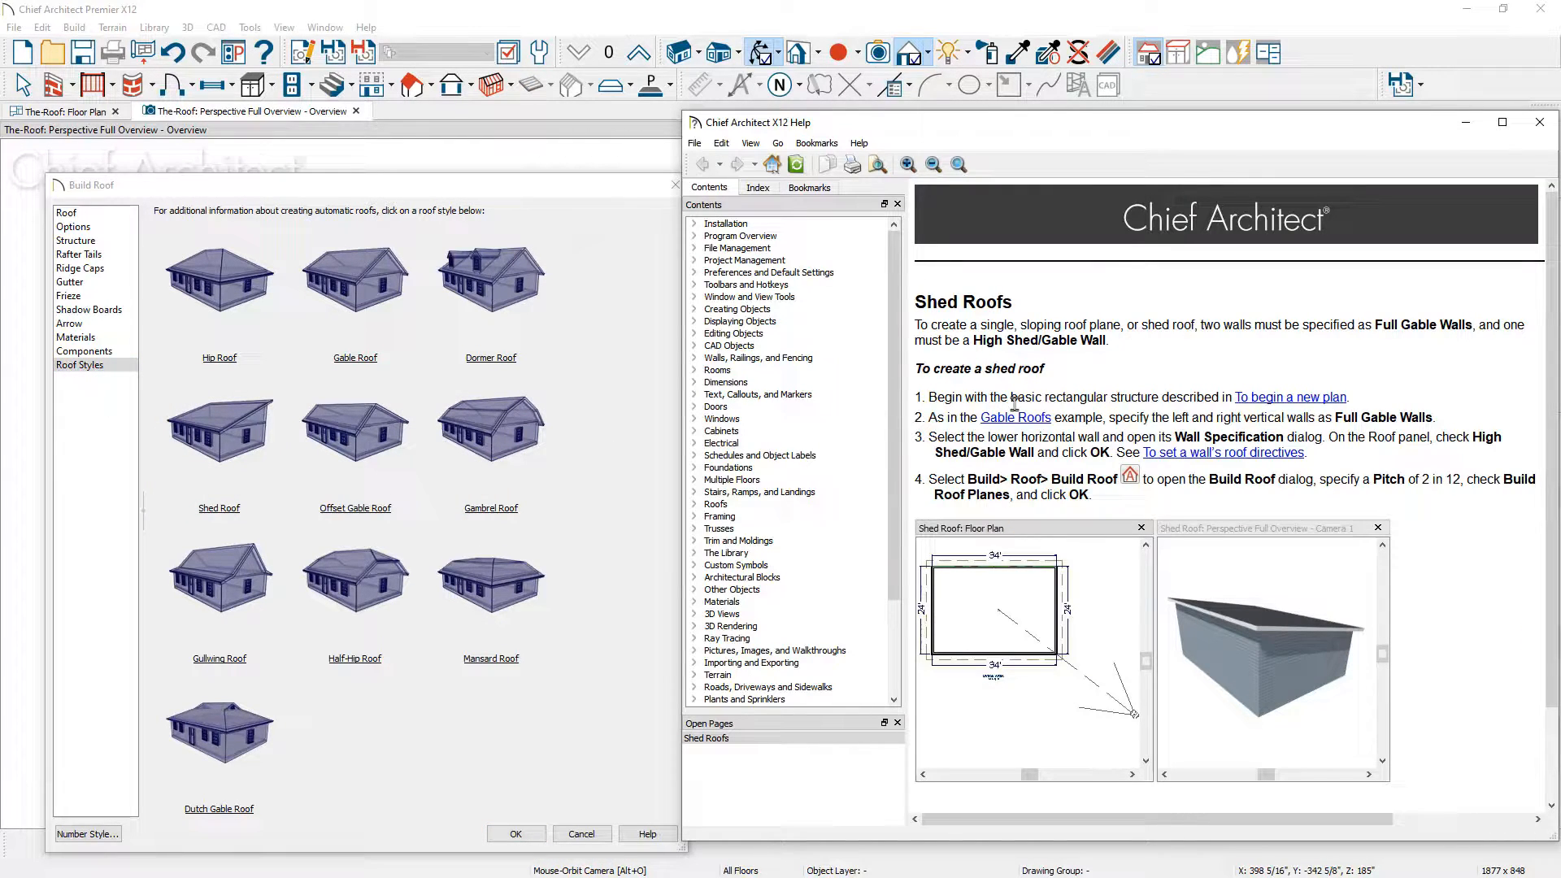
{"action": "scroll", "coordinate": [1066, 414], "scroll_direction": "down", "scroll_amount": 2}
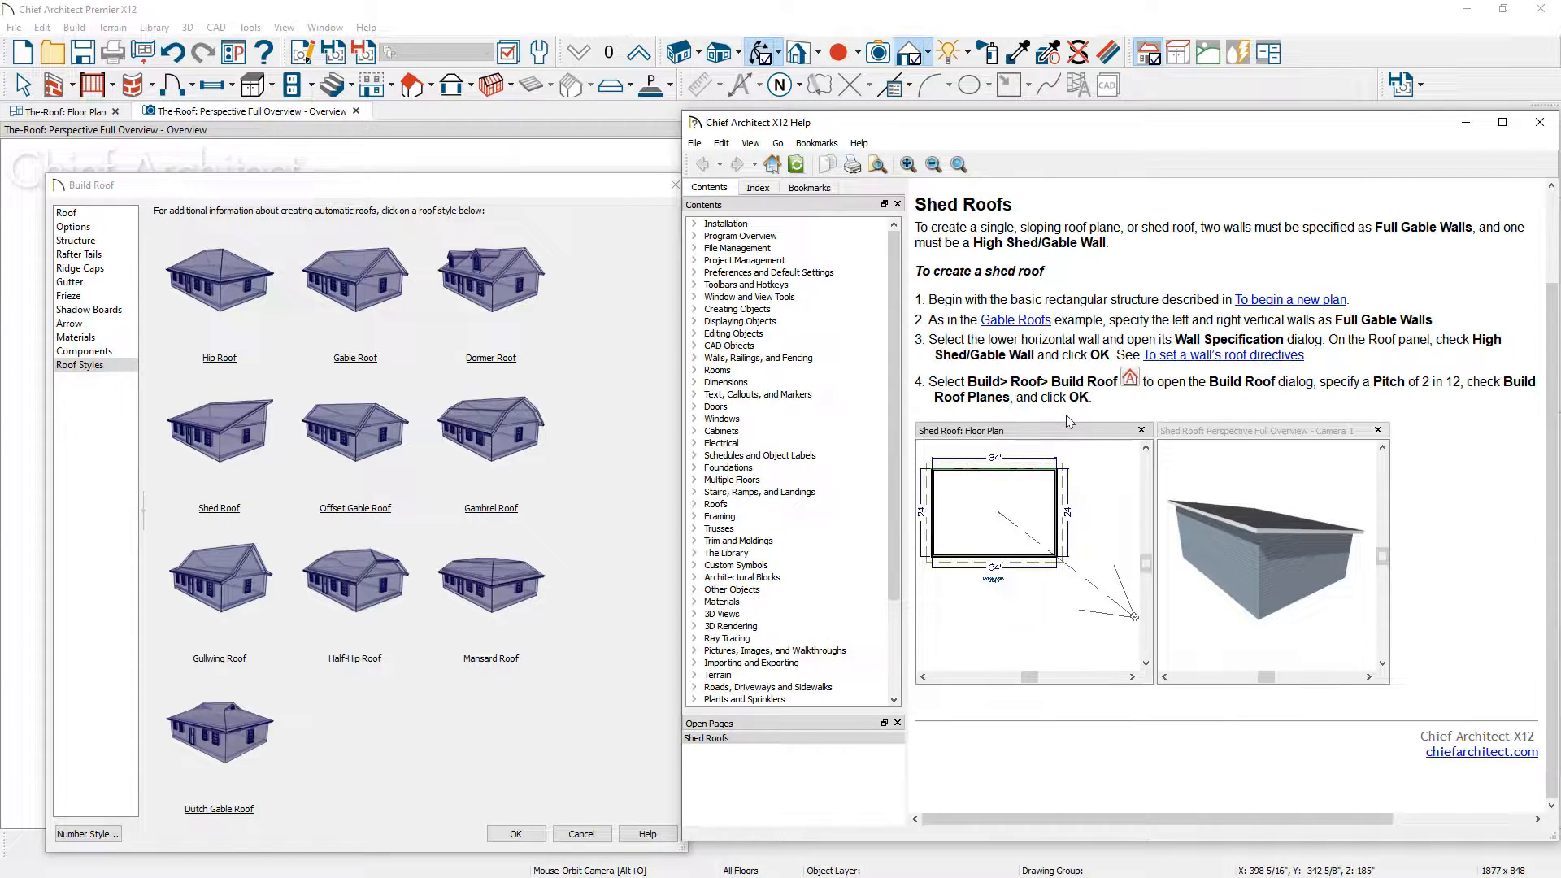
{"action": "left_click", "coordinate": [1540, 122]}
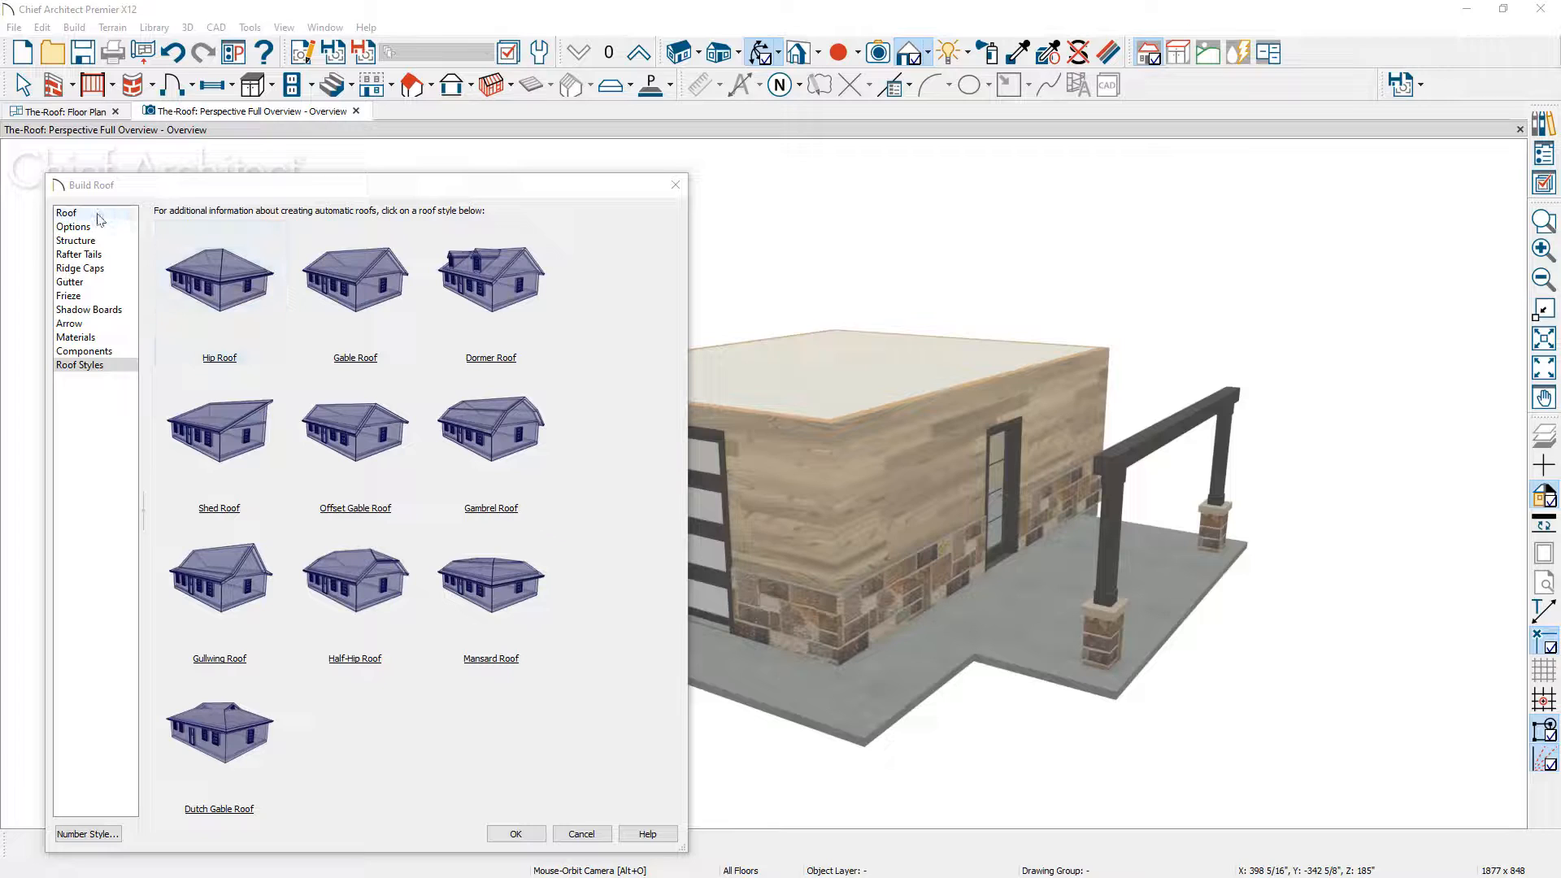
Step: Turn on Auto Rebuild Roofs and generate the automatic roof over the building
{"action": "left_click", "coordinate": [66, 213]}
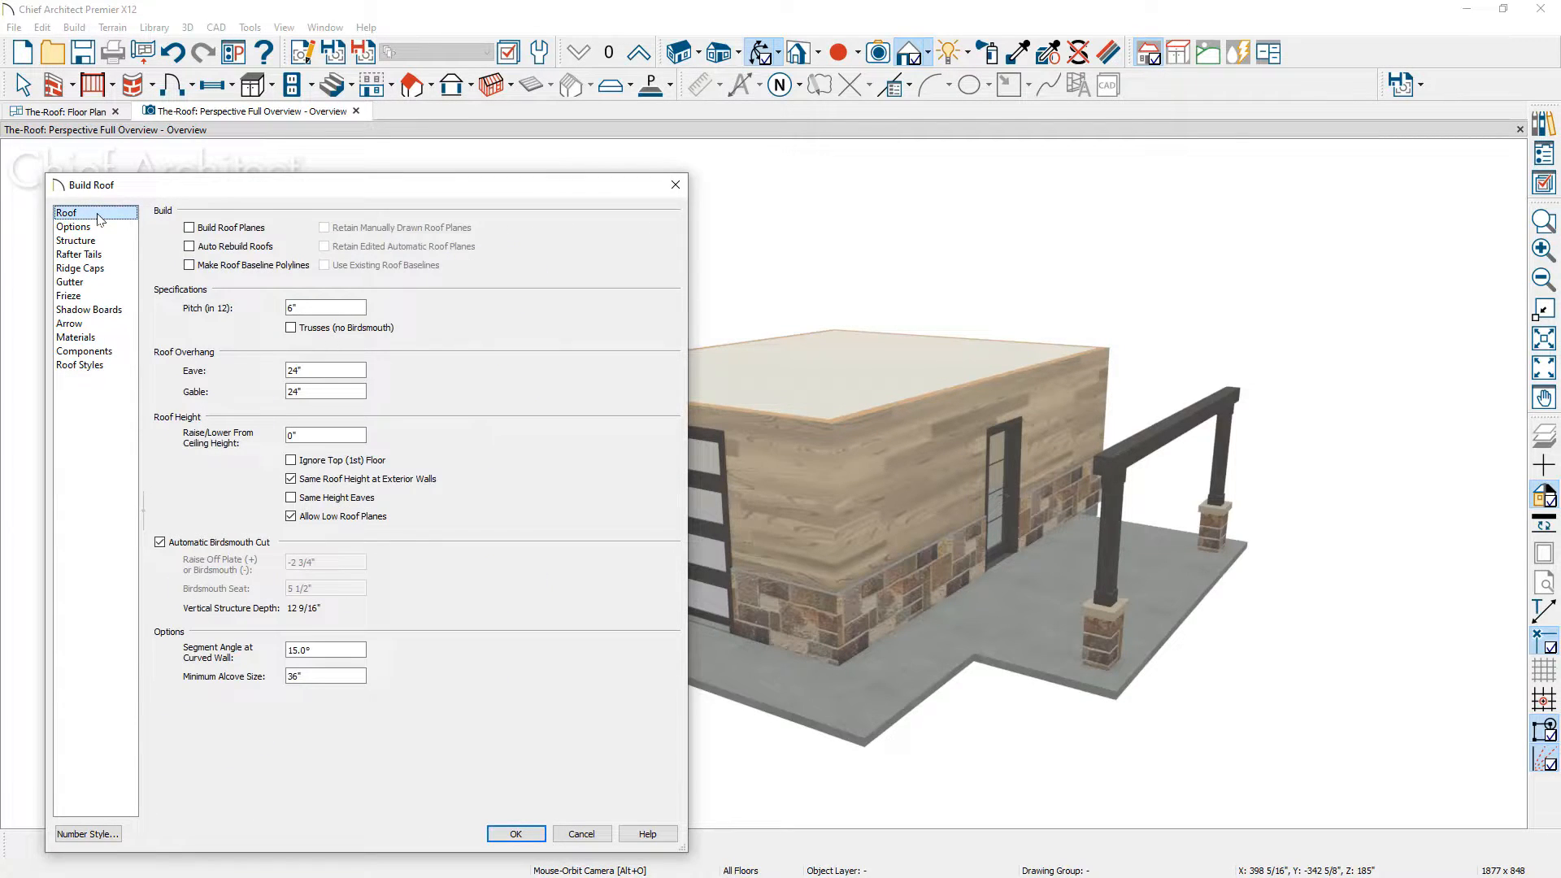
{"action": "left_click", "coordinate": [190, 248]}
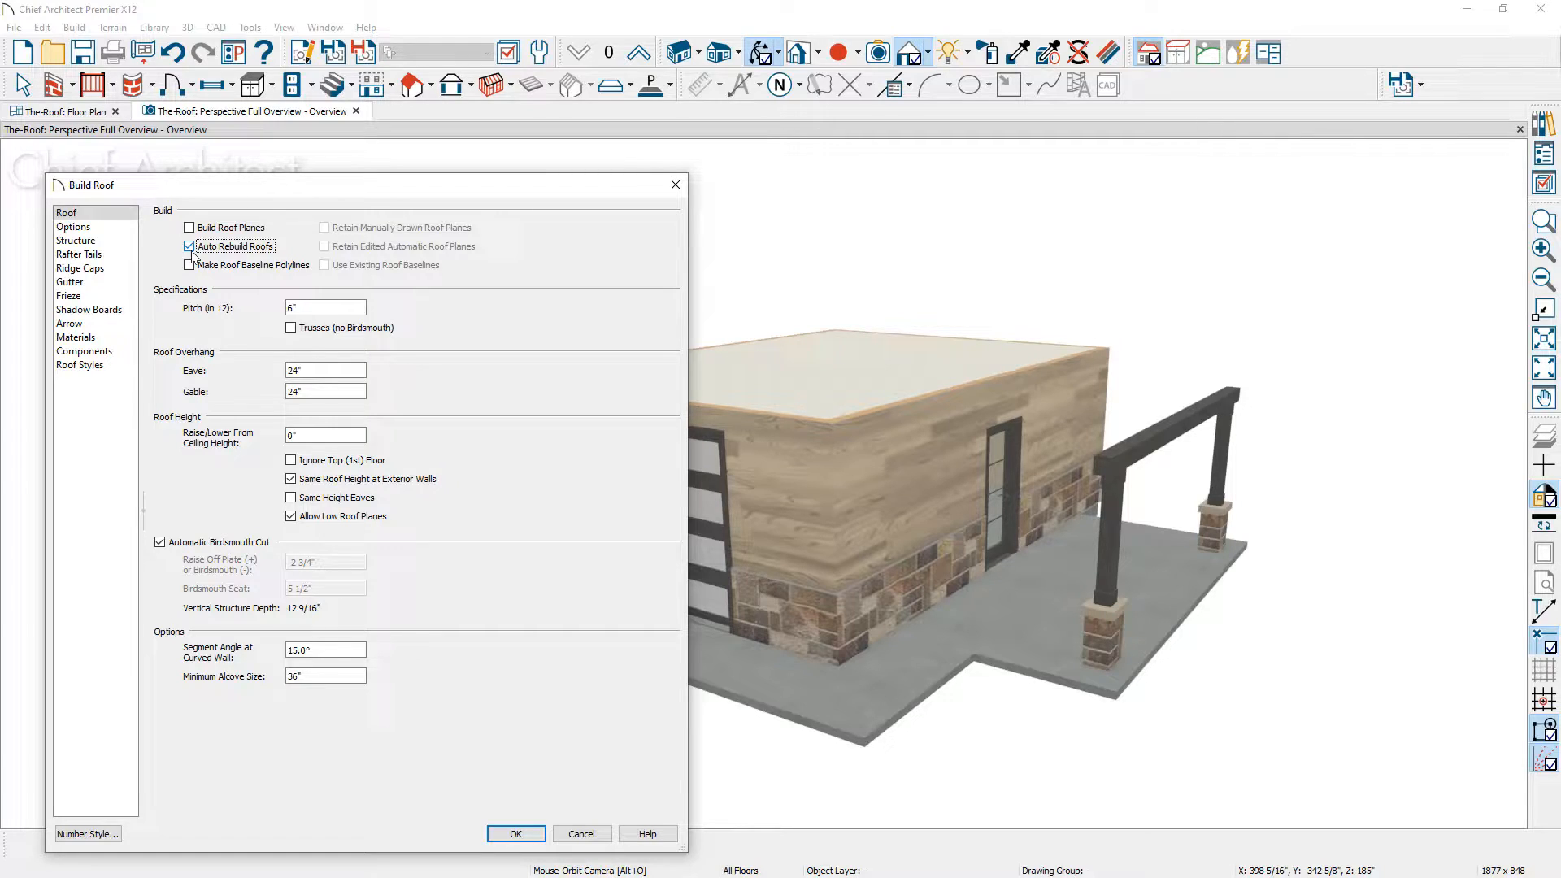
{"action": "left_click", "coordinate": [309, 305]}
{"action": "left_click", "coordinate": [493, 837]}
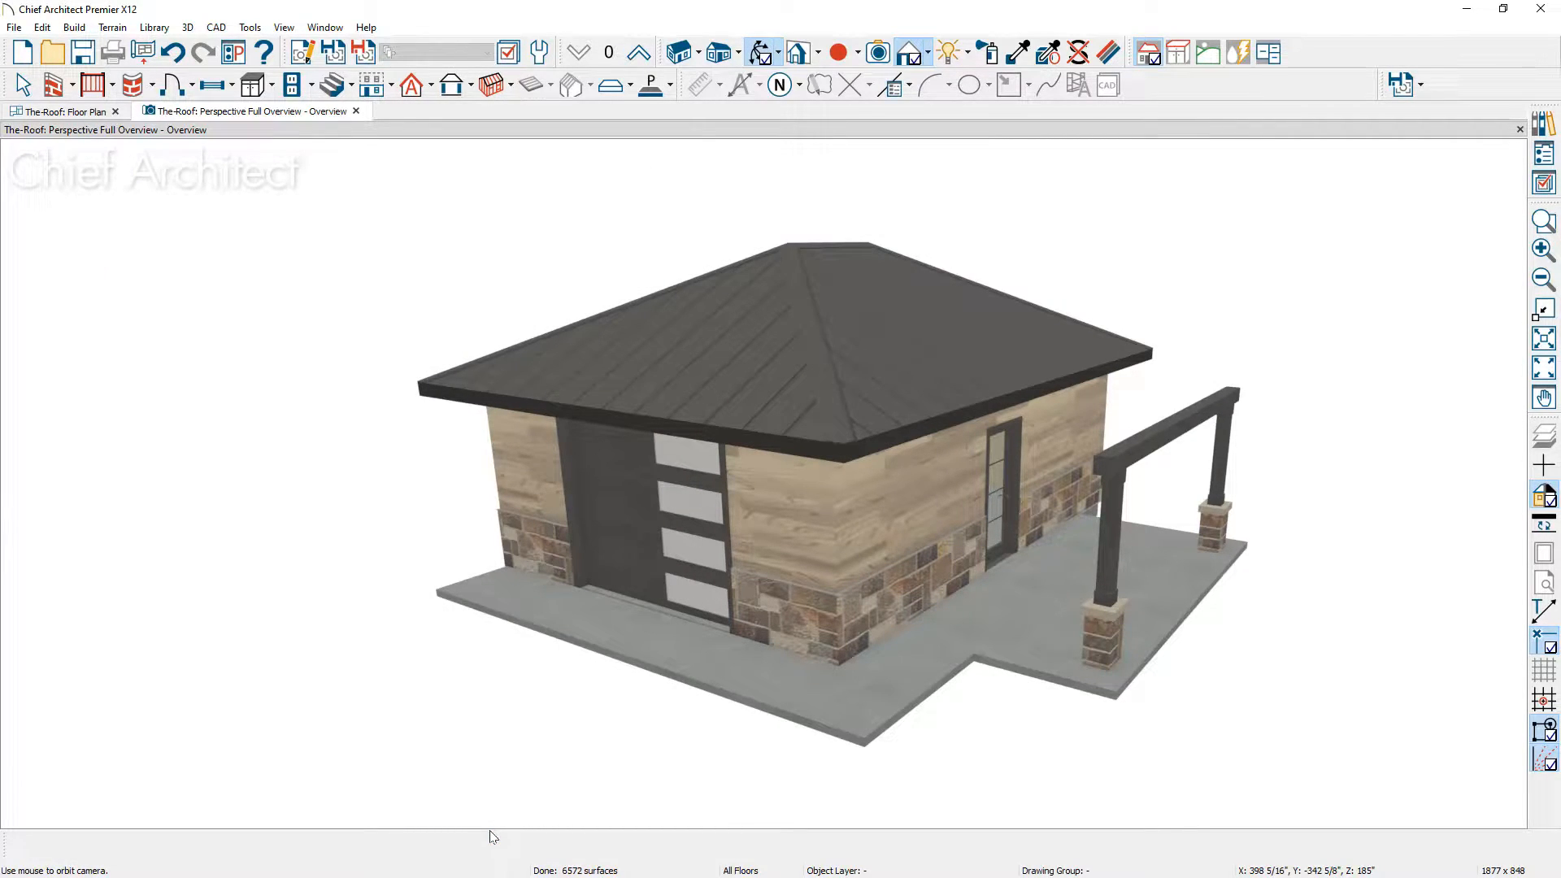
Step: Change the wall with the large entry door and the opposite windowless end wall to gable walls
{"action": "left_click", "coordinate": [778, 550]}
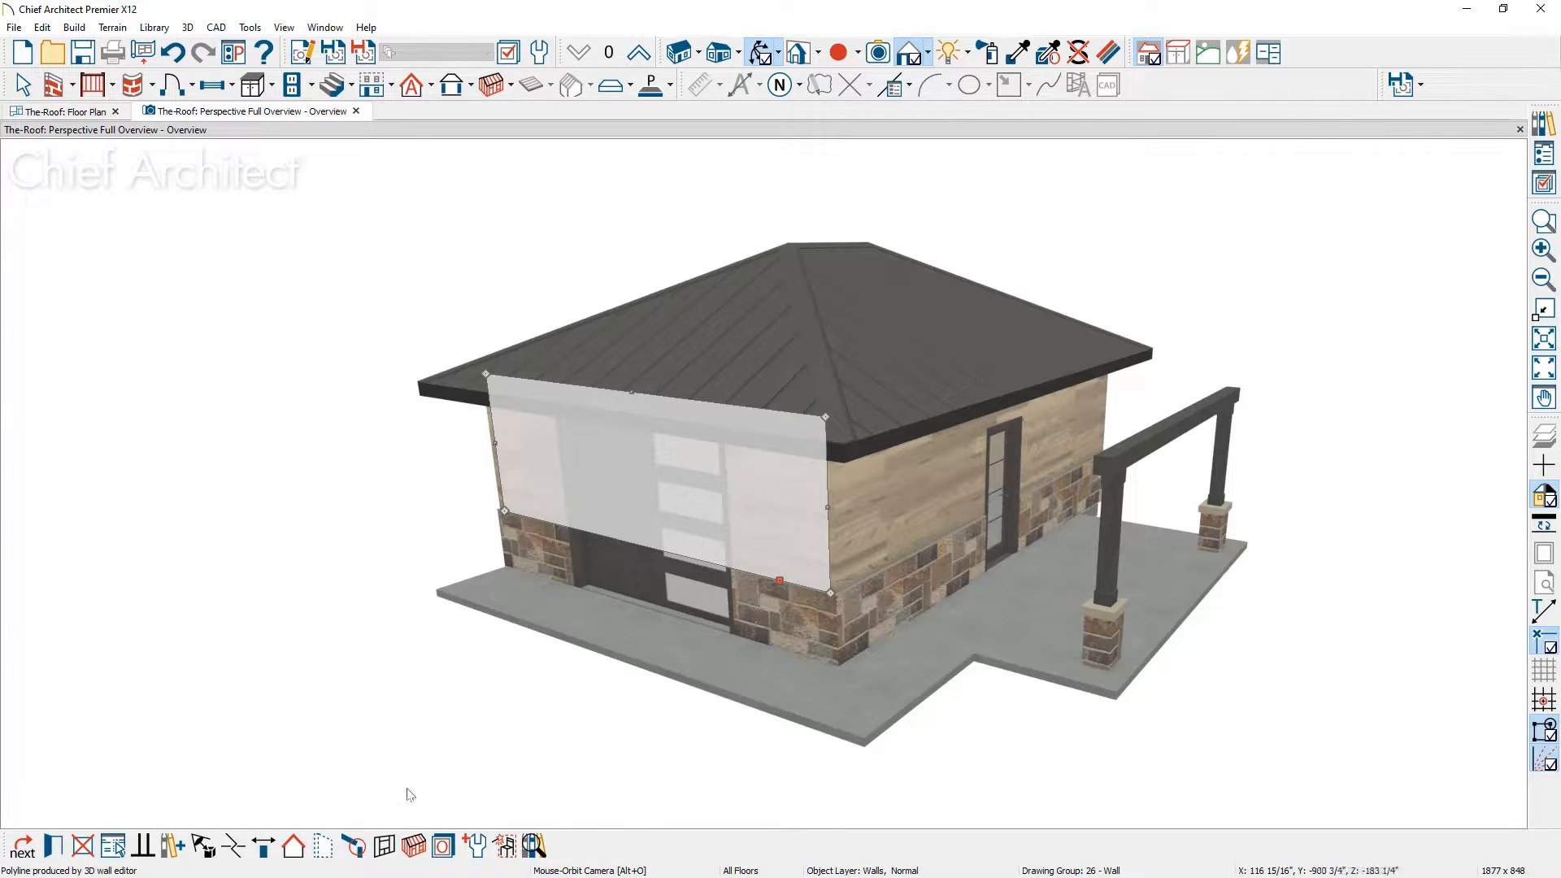
{"action": "left_click", "coordinate": [293, 848]}
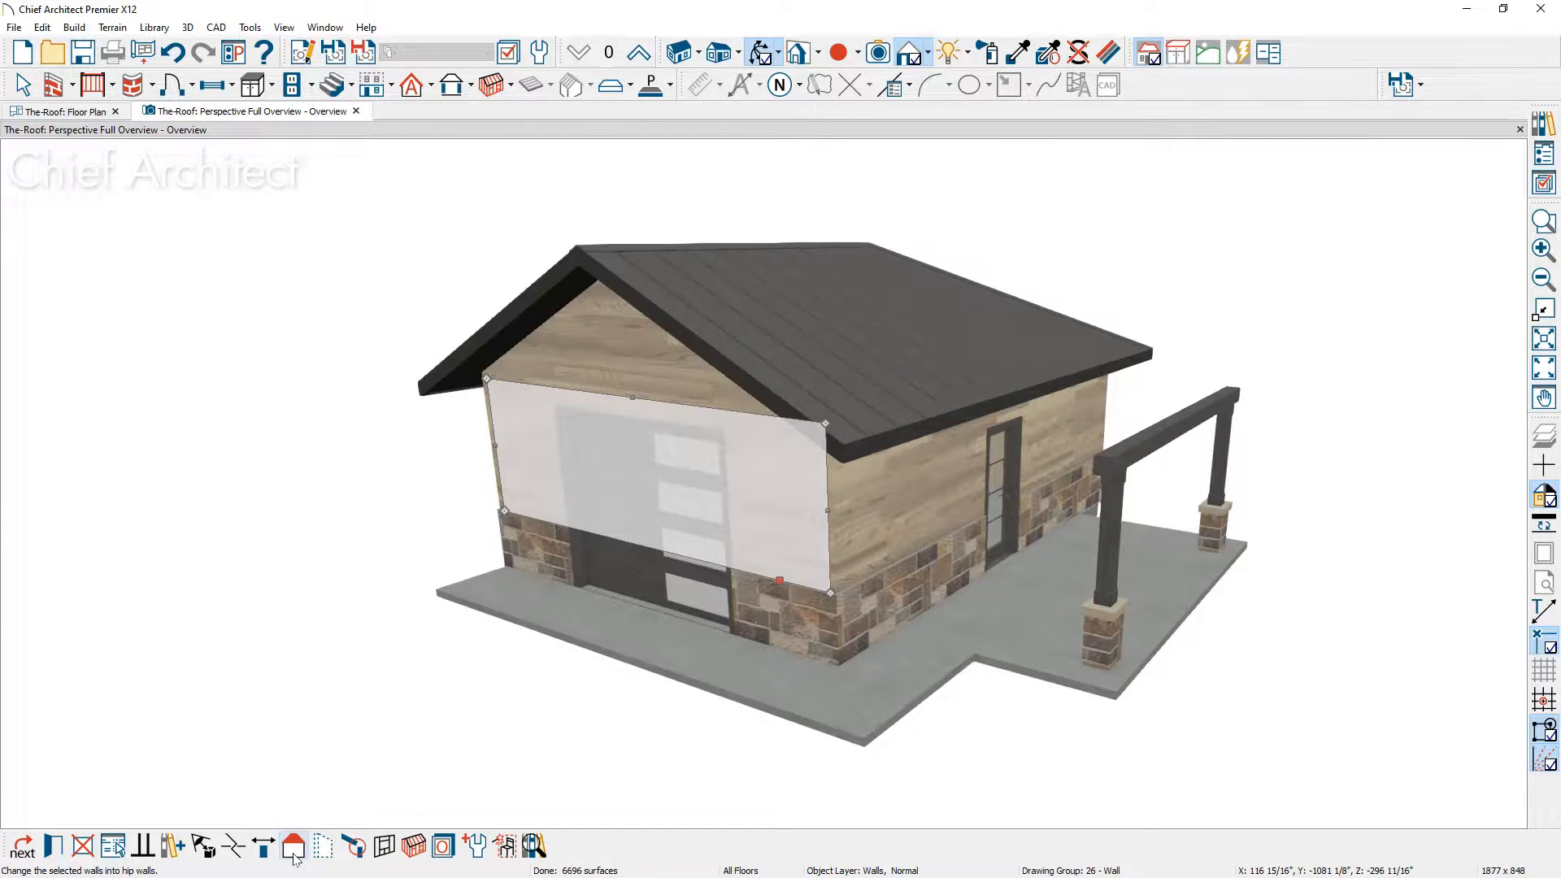
{"action": "middle_click_drag", "start_coordinate": [1209, 662], "coordinate": [614, 648]}
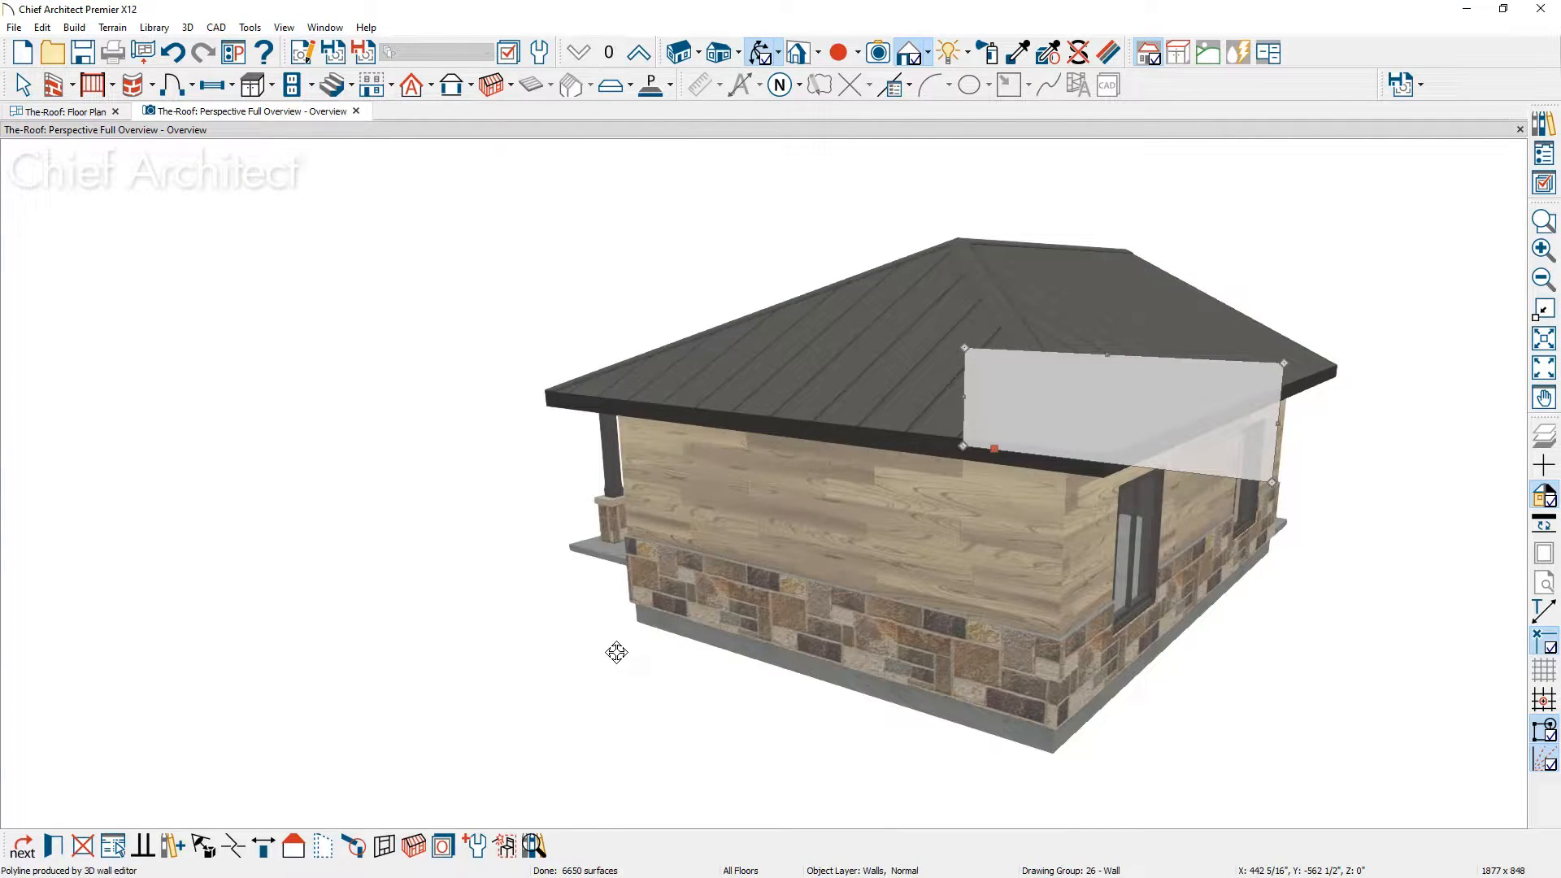
{"action": "key", "text": "space"}
{"action": "left_click", "coordinate": [847, 535]}
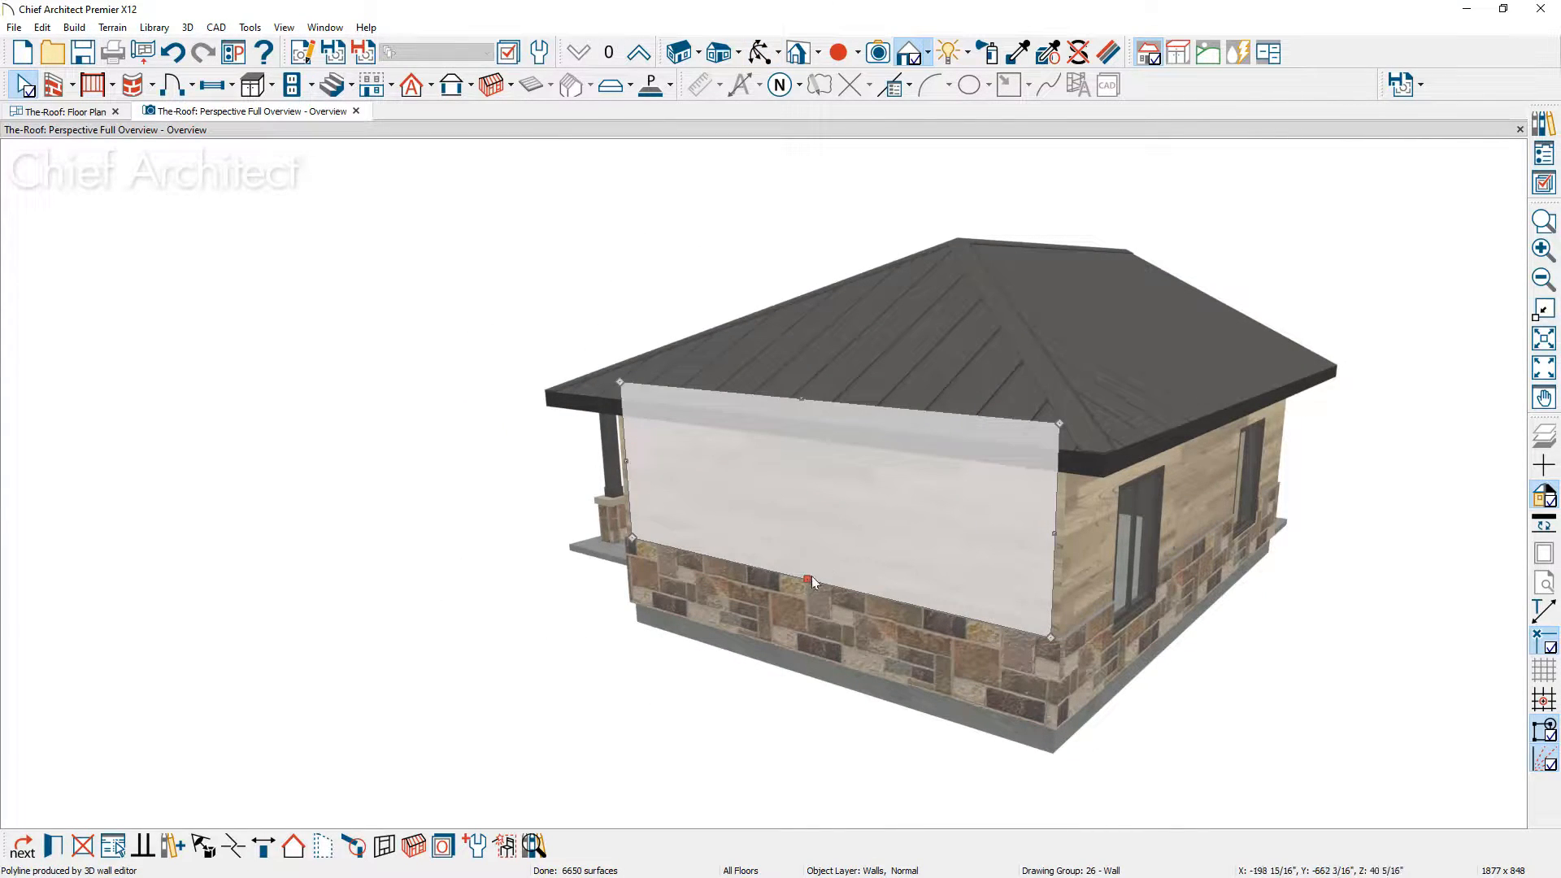
{"action": "left_click", "coordinate": [294, 846]}
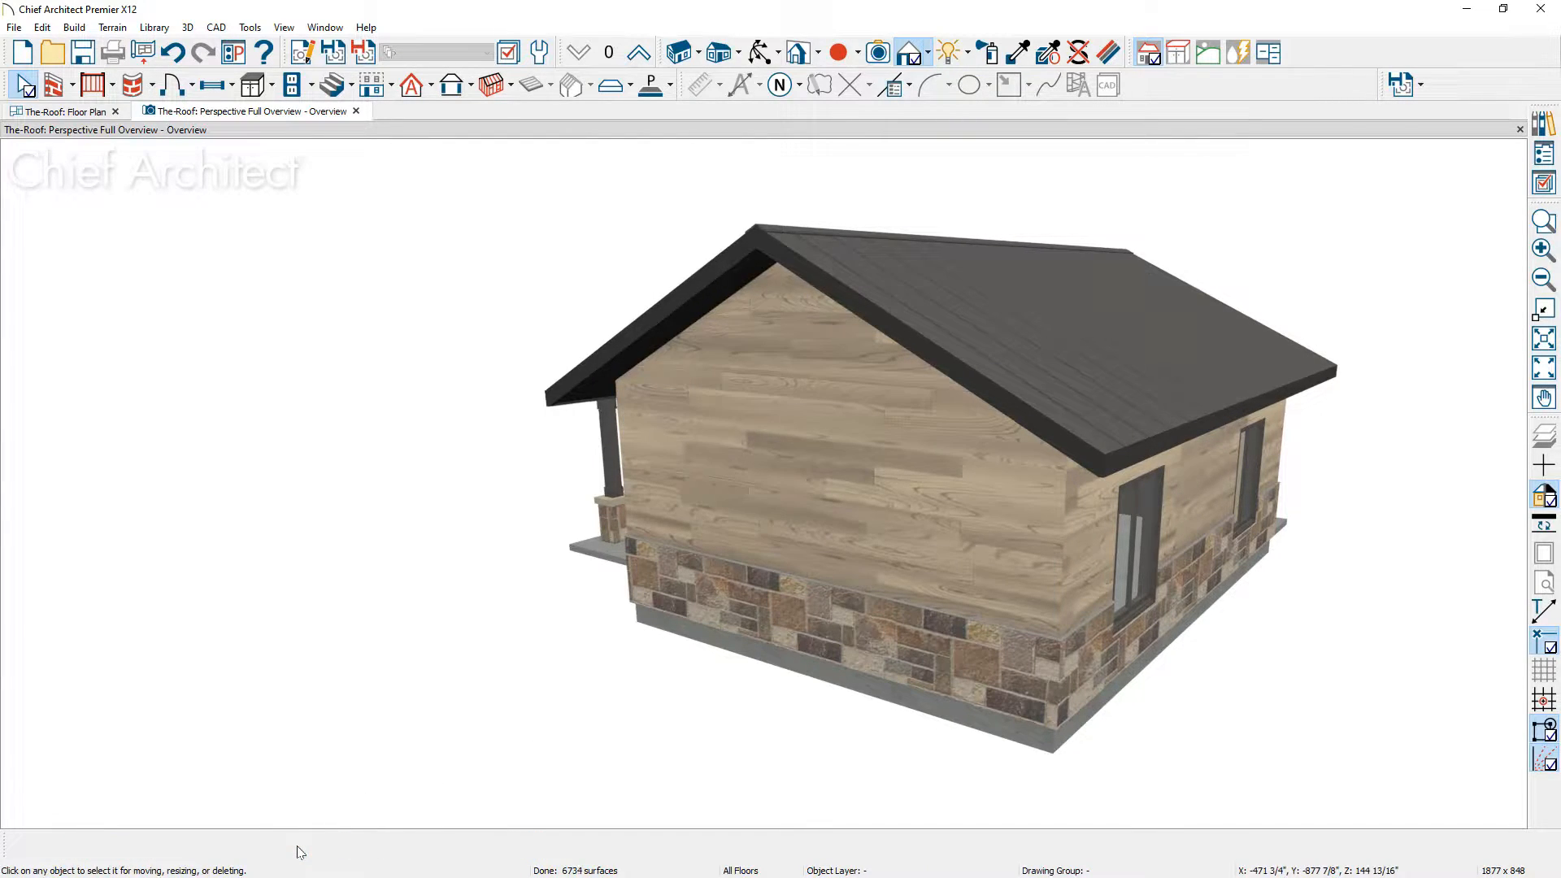
Step: Set the roof pitch to 2 in 12 in the Build Roof settings
{"action": "middle_click_drag", "start_coordinate": [366, 586], "coordinate": [939, 599]}
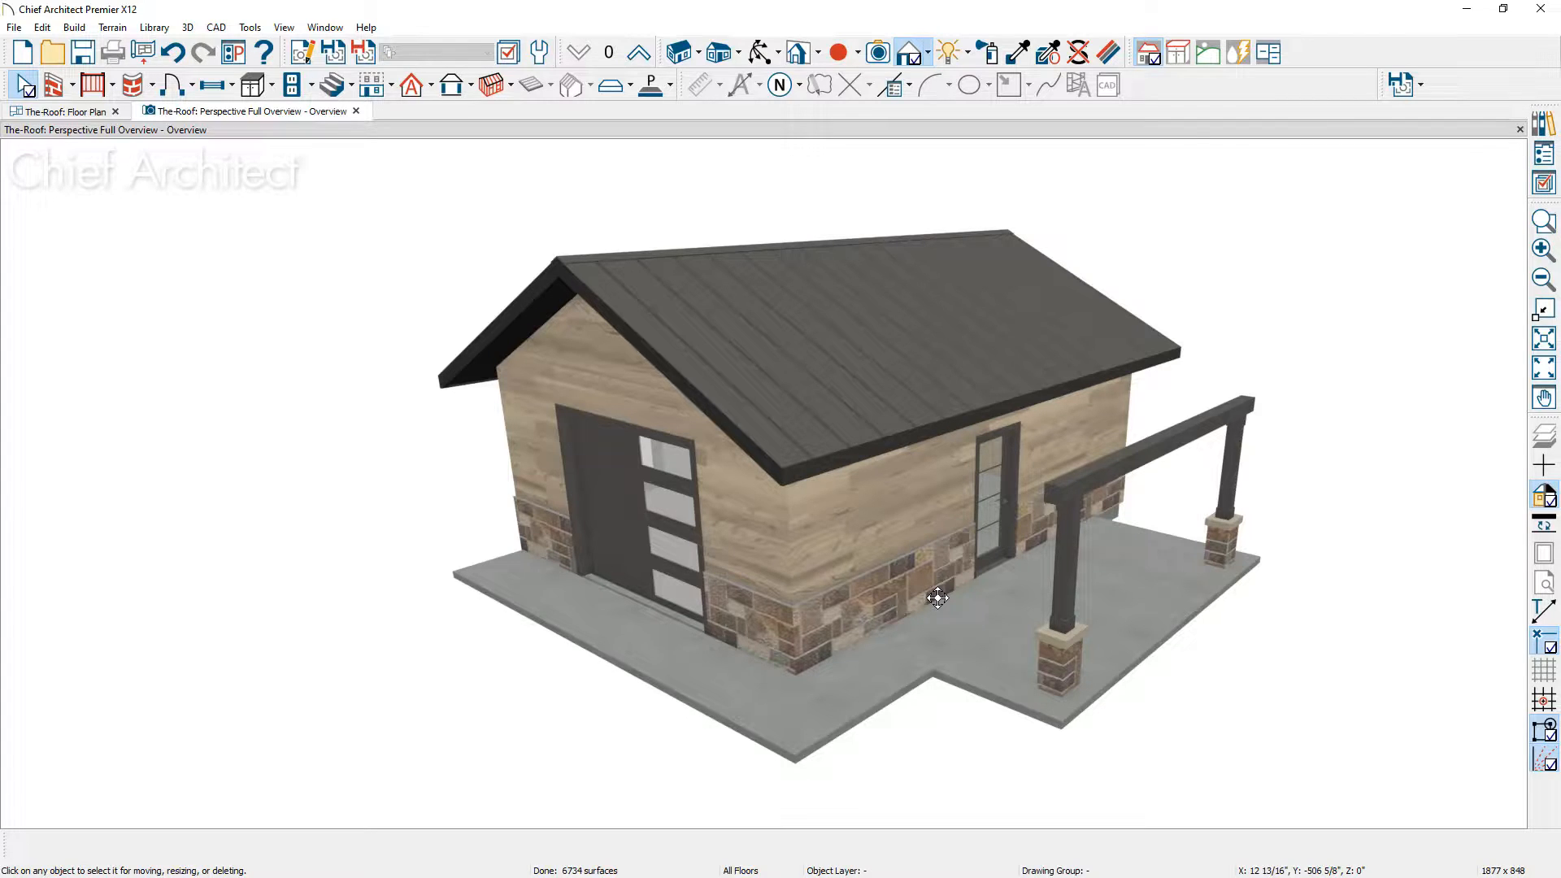
{"action": "left_click", "coordinate": [75, 27]}
{"action": "mouse_move", "coordinate": [122, 153]}
{"action": "left_click", "coordinate": [279, 162]}
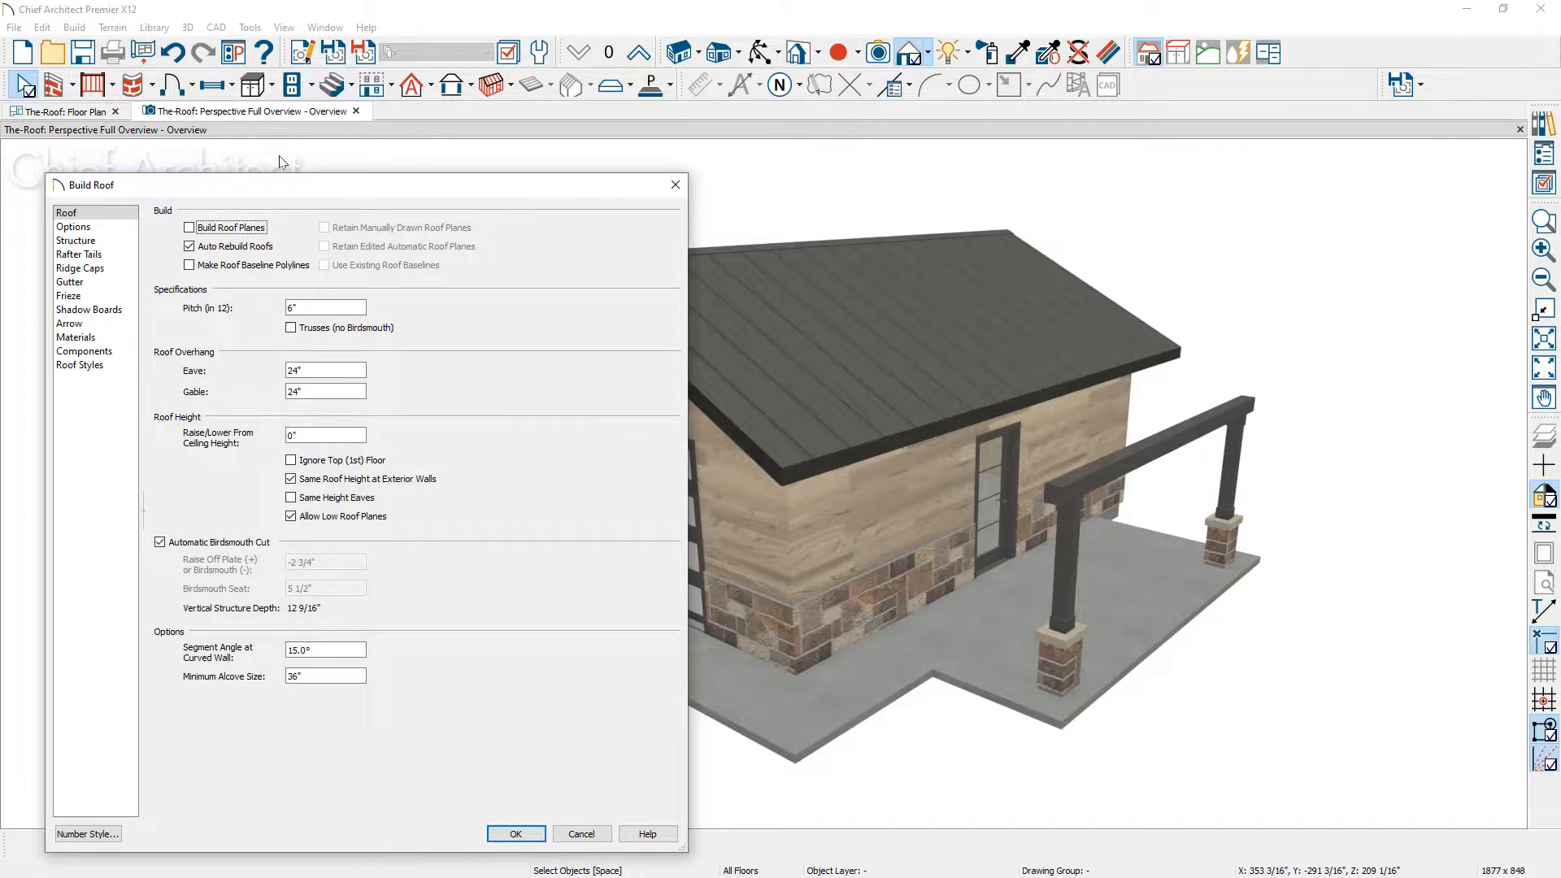
{"action": "left_click_drag", "start_coordinate": [316, 311], "coordinate": [278, 314]}
{"action": "type", "text": "2"}
{"action": "left_click", "coordinate": [501, 836]}
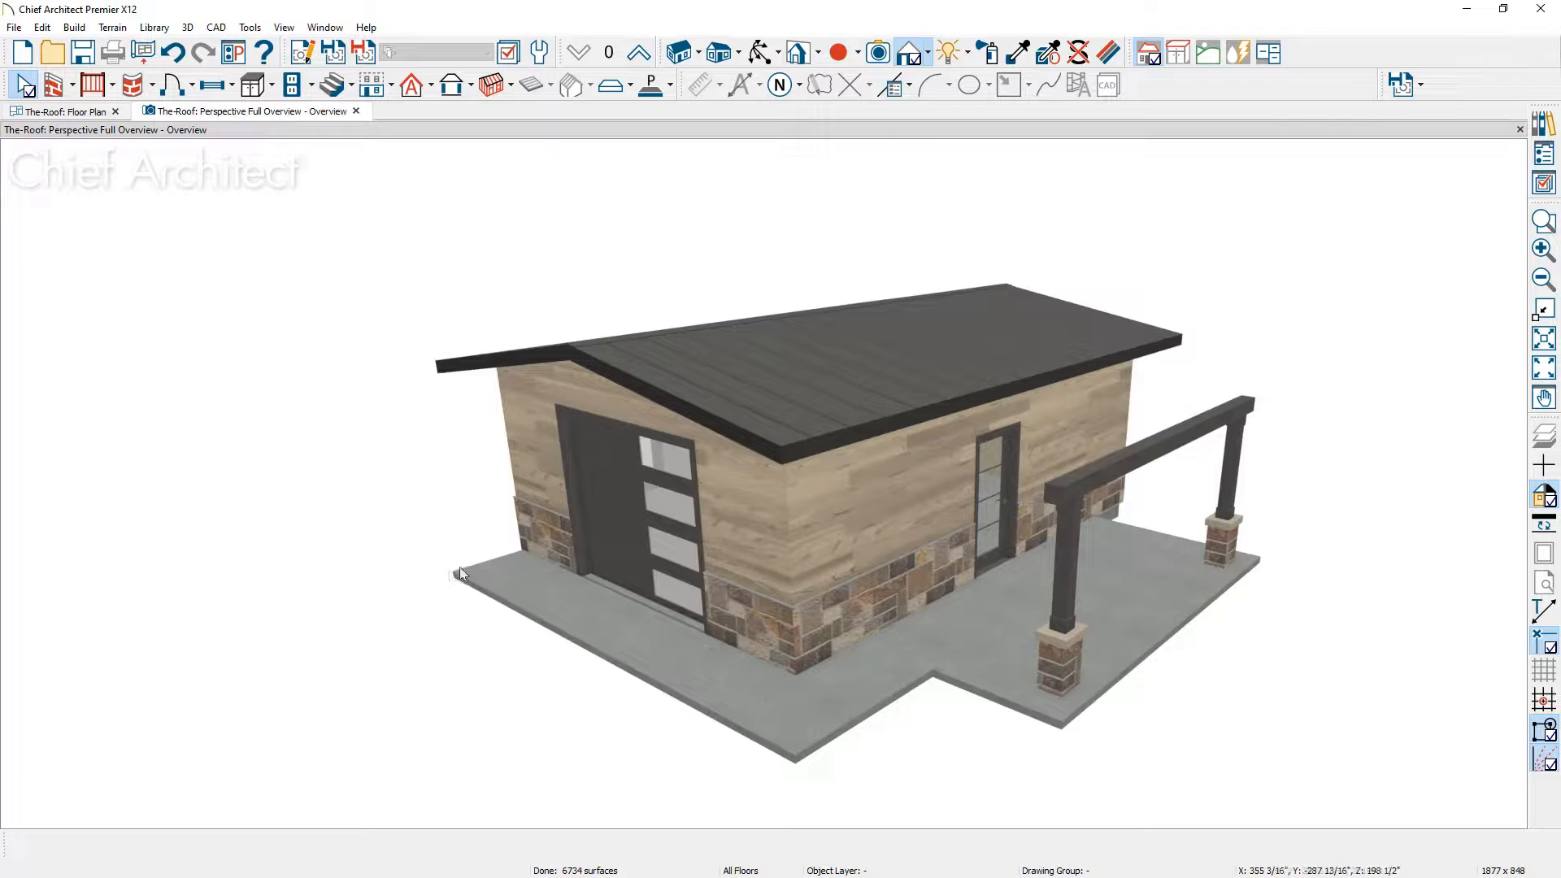
Step: Set the roof option of the side wall with two windows to High Shed/Gable Wall
{"action": "middle_click_drag", "start_coordinate": [450, 580], "coordinate": [741, 561]}
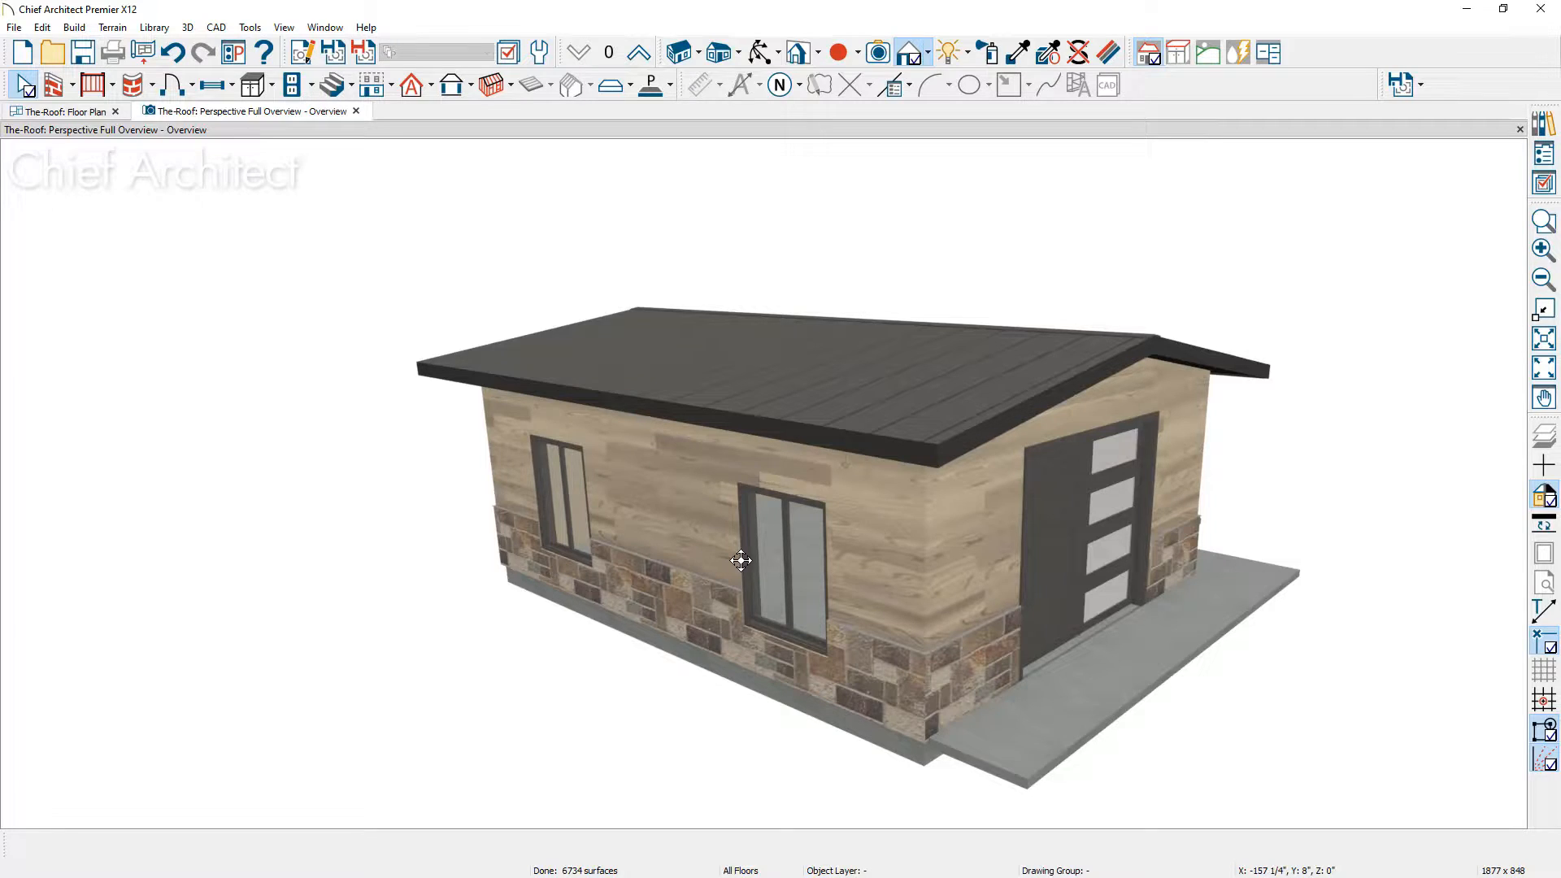
{"action": "left_click", "coordinate": [687, 526]}
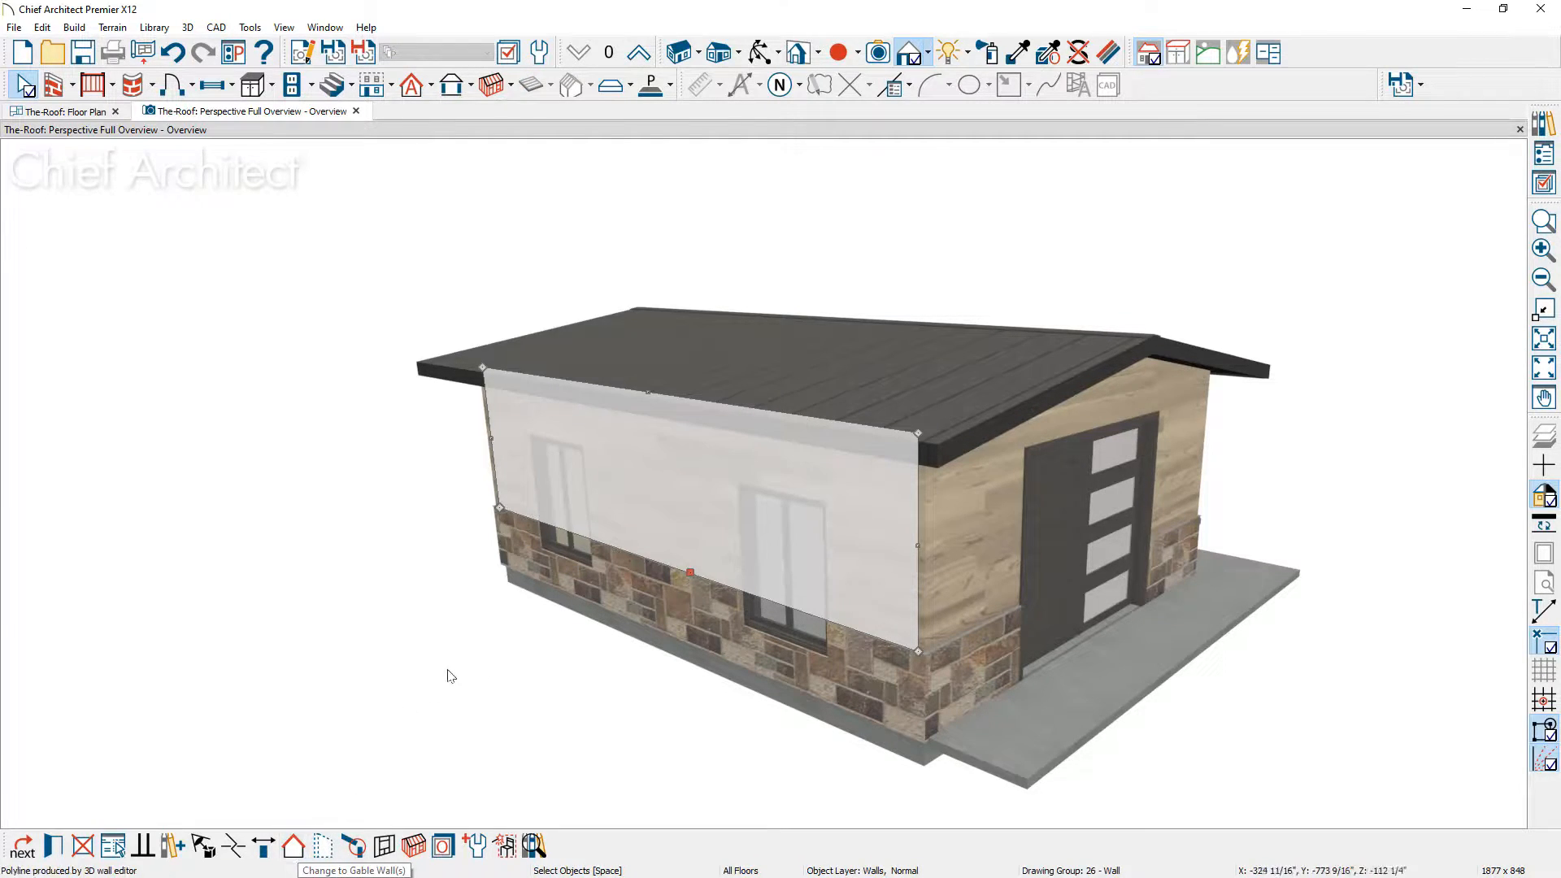
{"action": "double_click", "coordinate": [657, 511]}
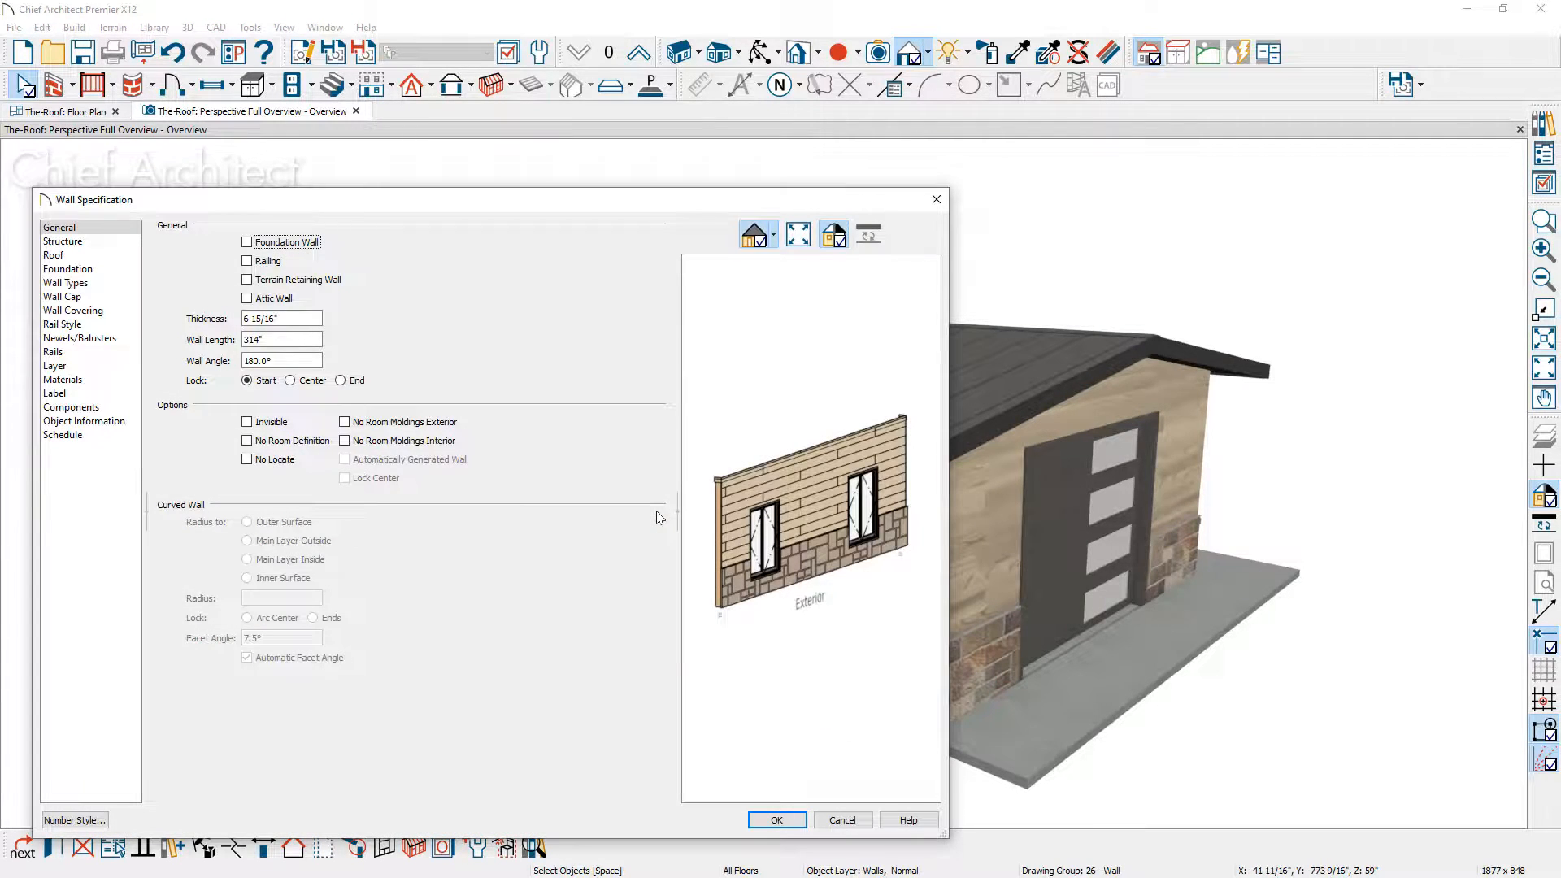
{"action": "left_click", "coordinate": [124, 257]}
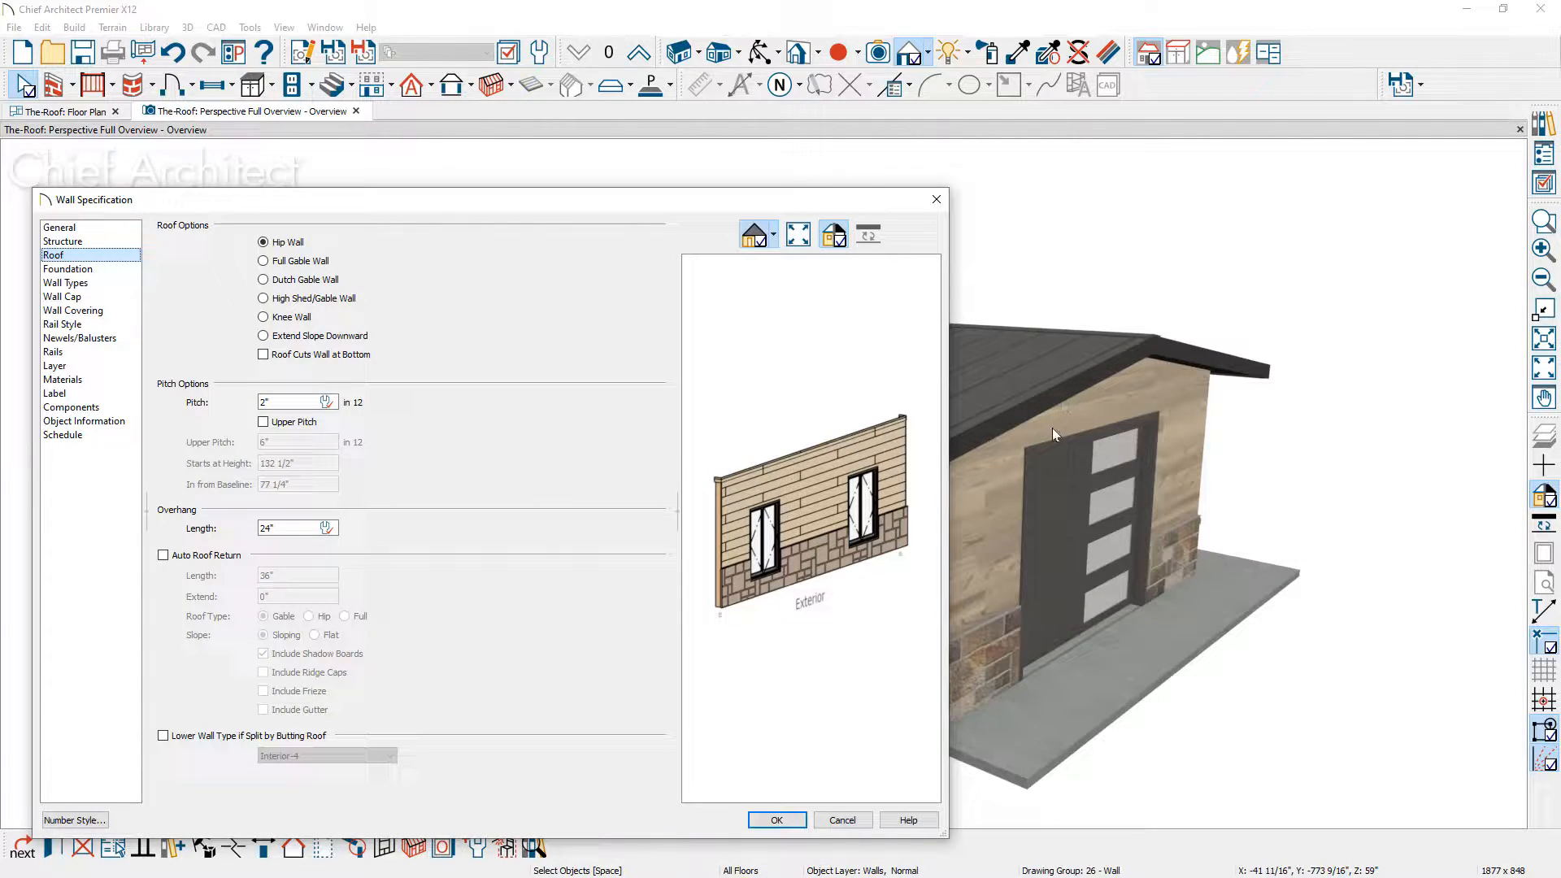
{"action": "left_click", "coordinate": [270, 266]}
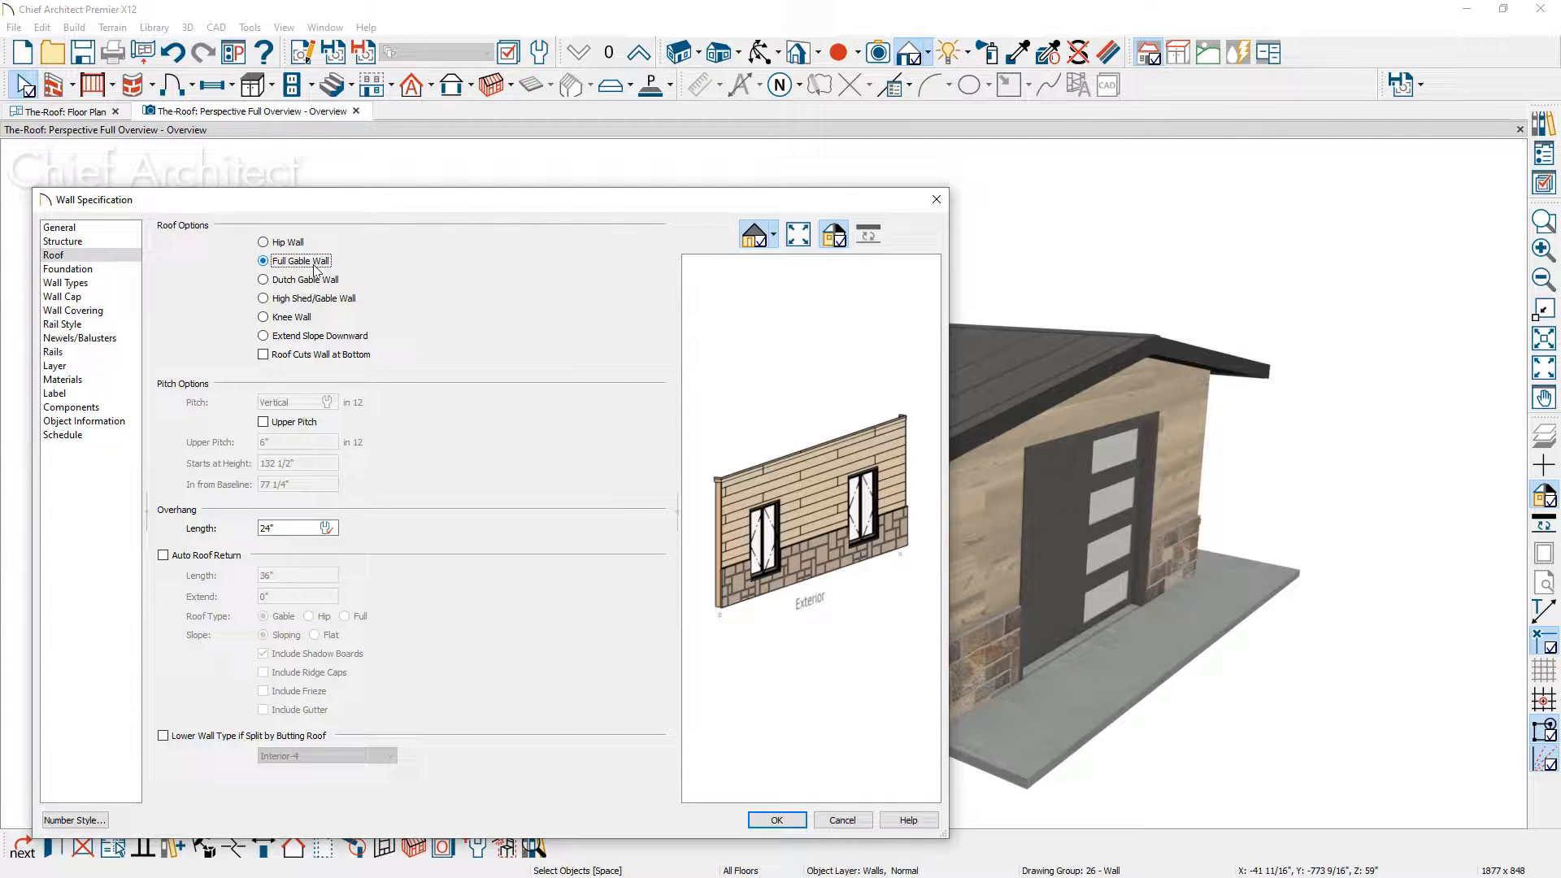
{"action": "left_click", "coordinate": [272, 297]}
{"action": "left_click", "coordinate": [793, 819]}
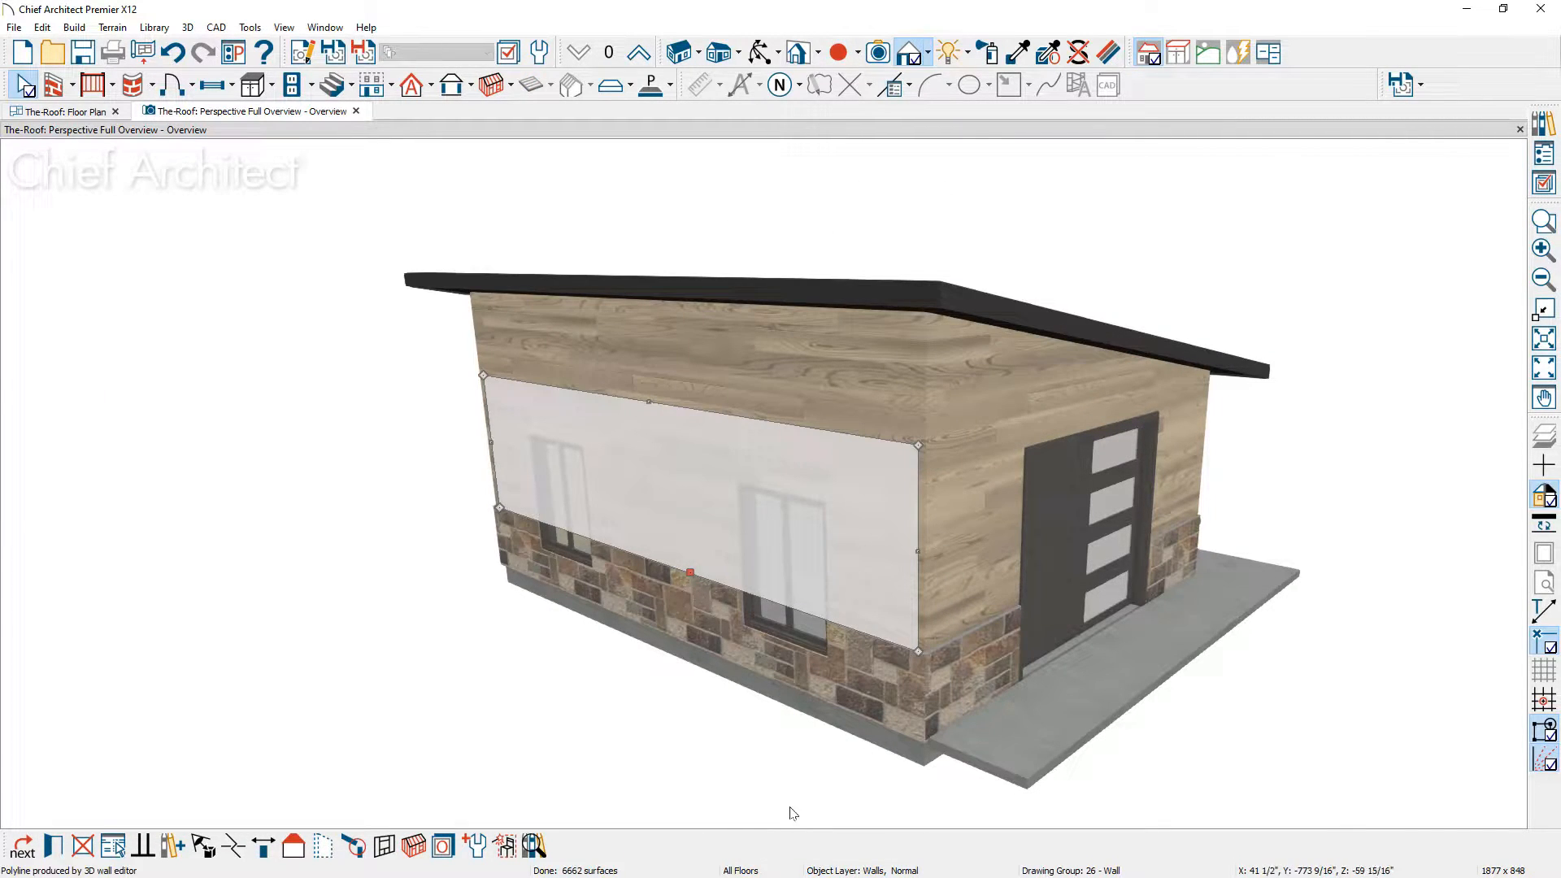
Step: Copy the shed roof plane and paste it in the same position, agreeing to turn Auto Rebuild Roofs off
{"action": "middle_click_drag", "start_coordinate": [944, 680], "coordinate": [630, 690]}
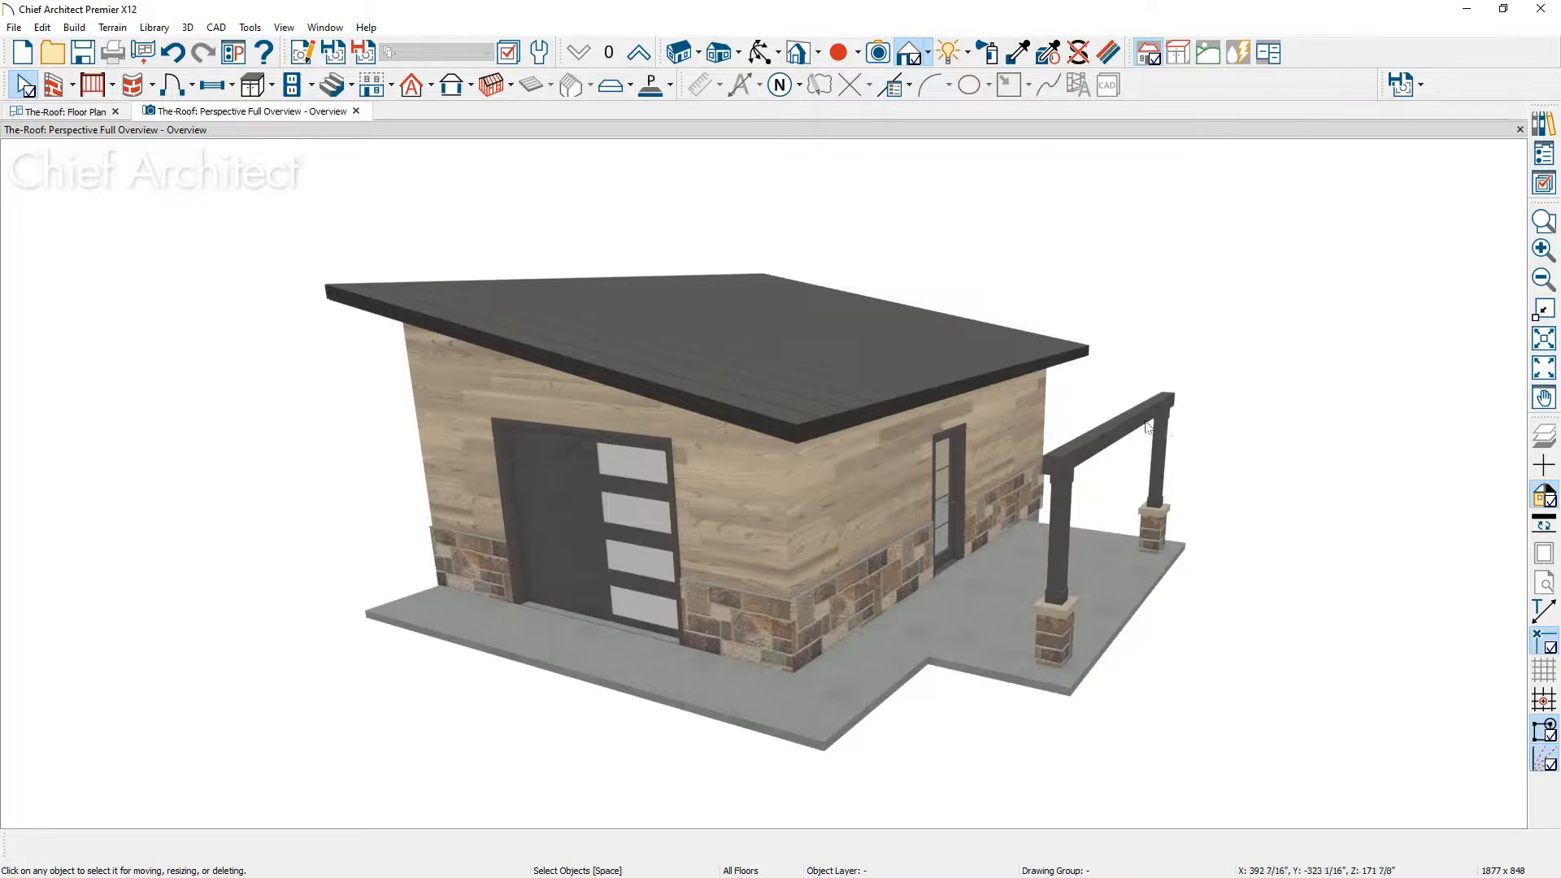
{"action": "left_click", "coordinate": [871, 367]}
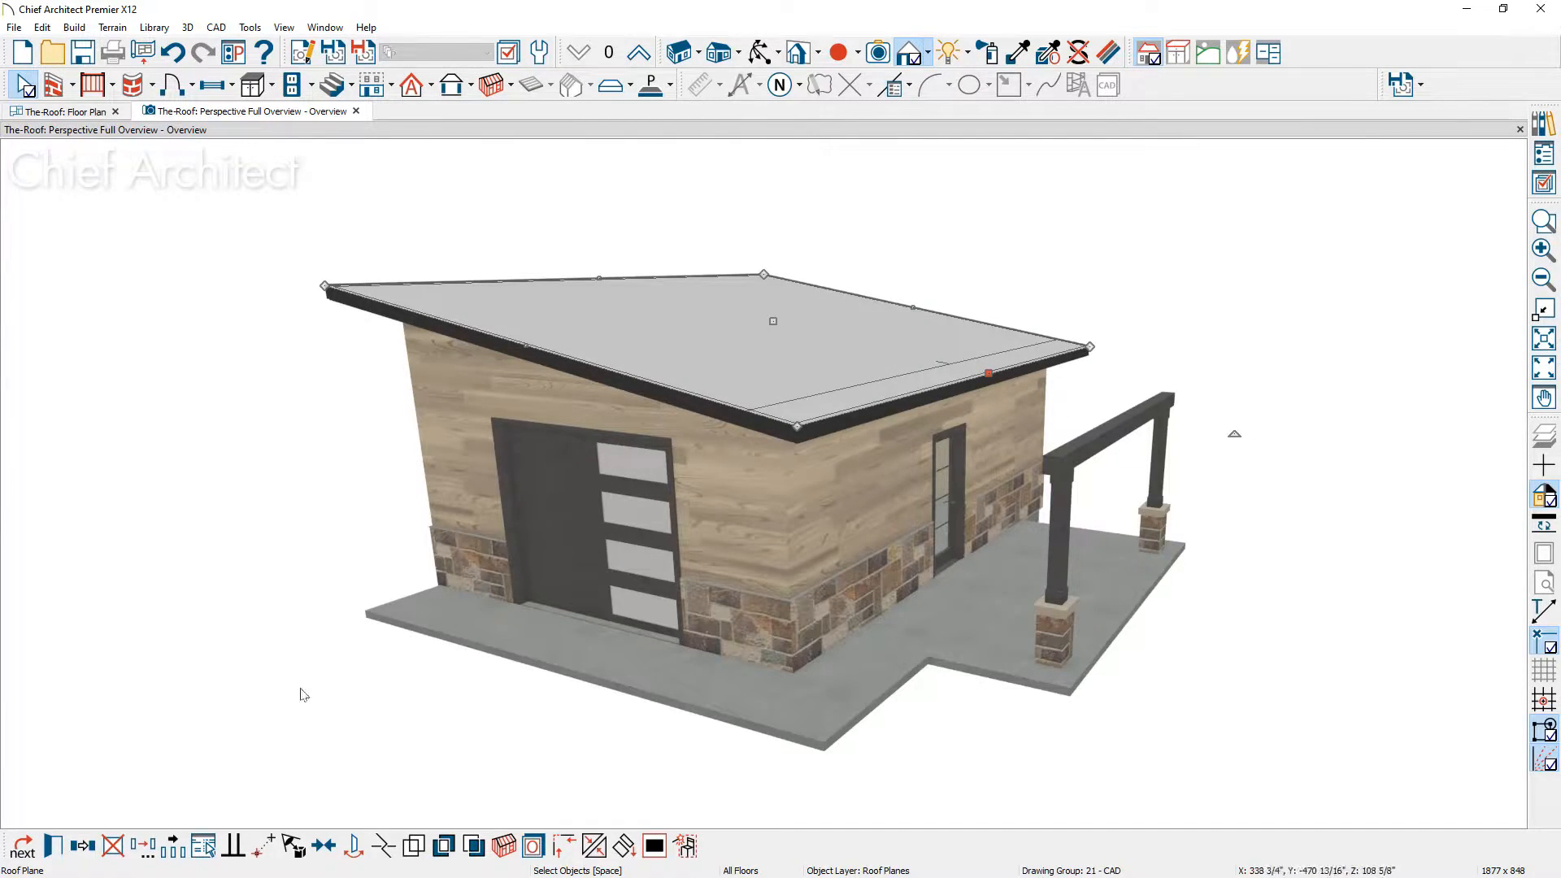
{"action": "left_click", "coordinate": [84, 848]}
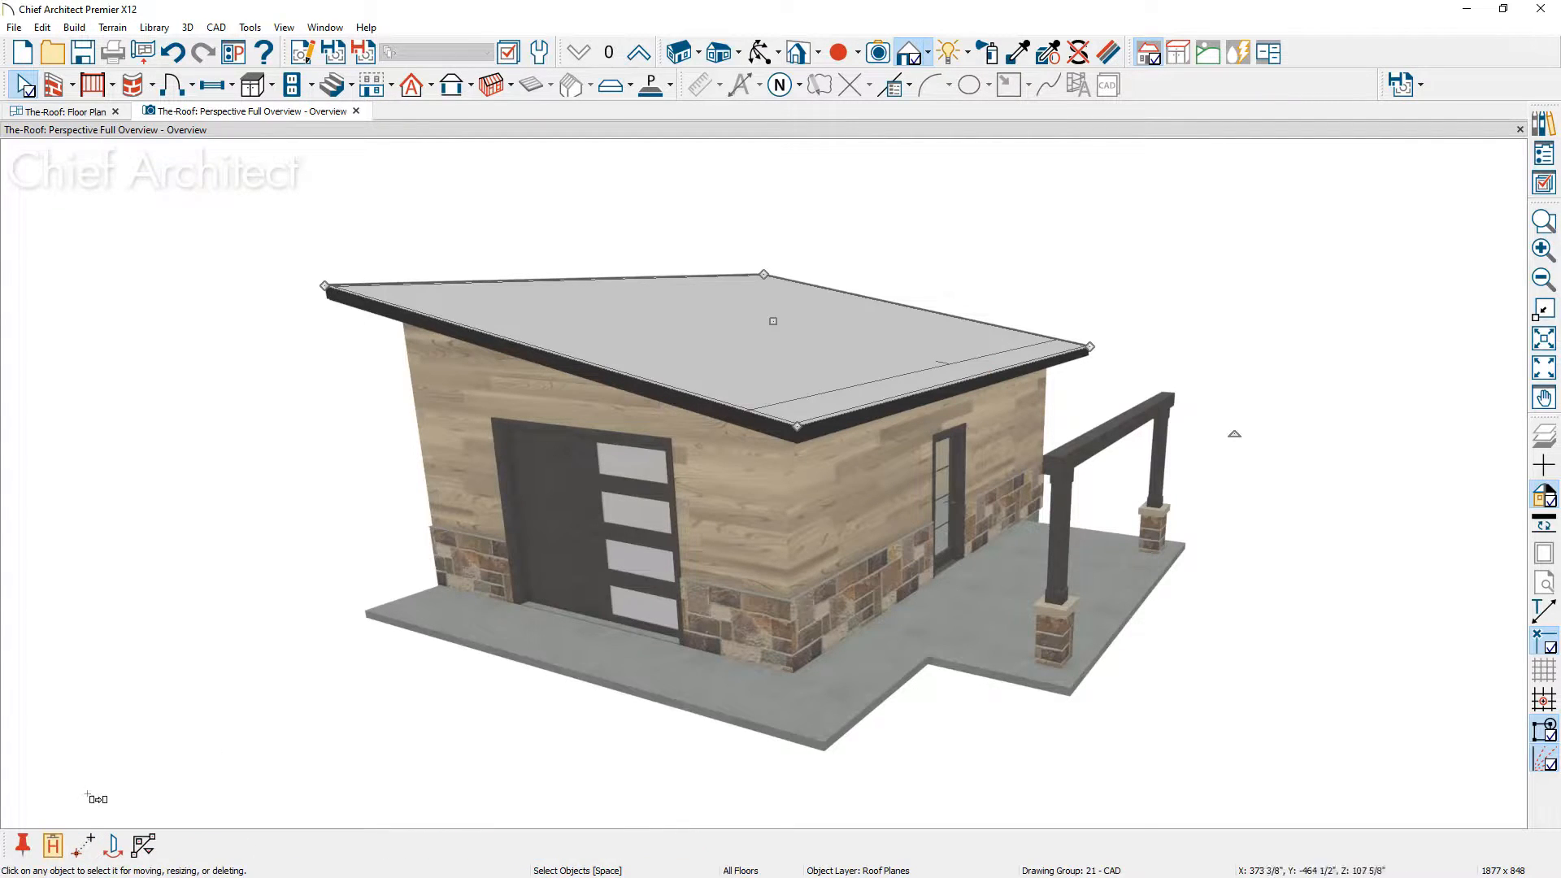
{"action": "left_click", "coordinate": [51, 844]}
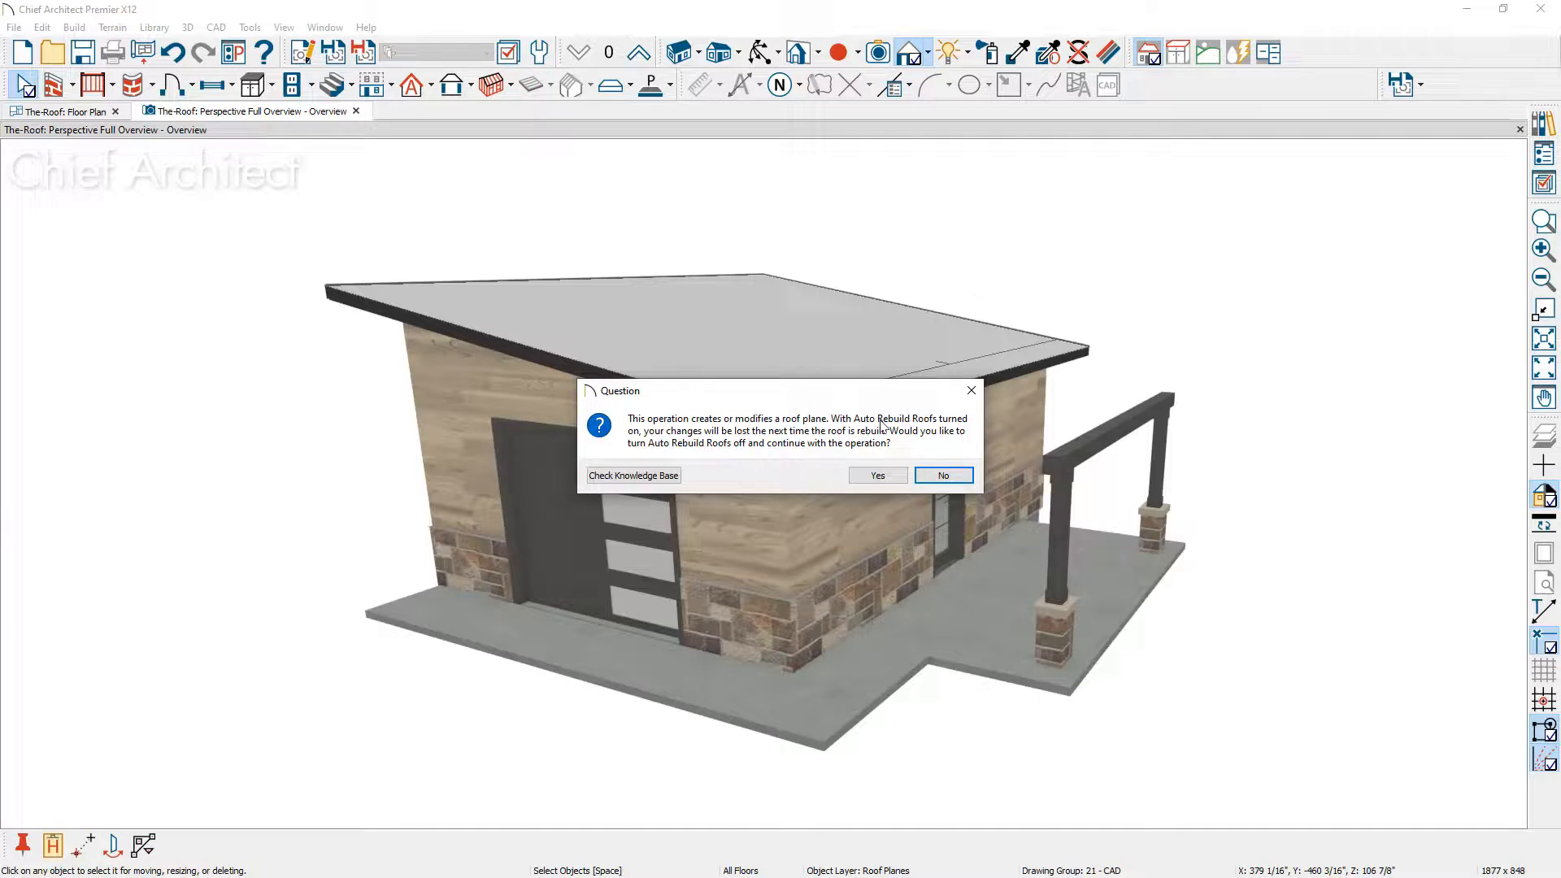
{"action": "left_click", "coordinate": [879, 476]}
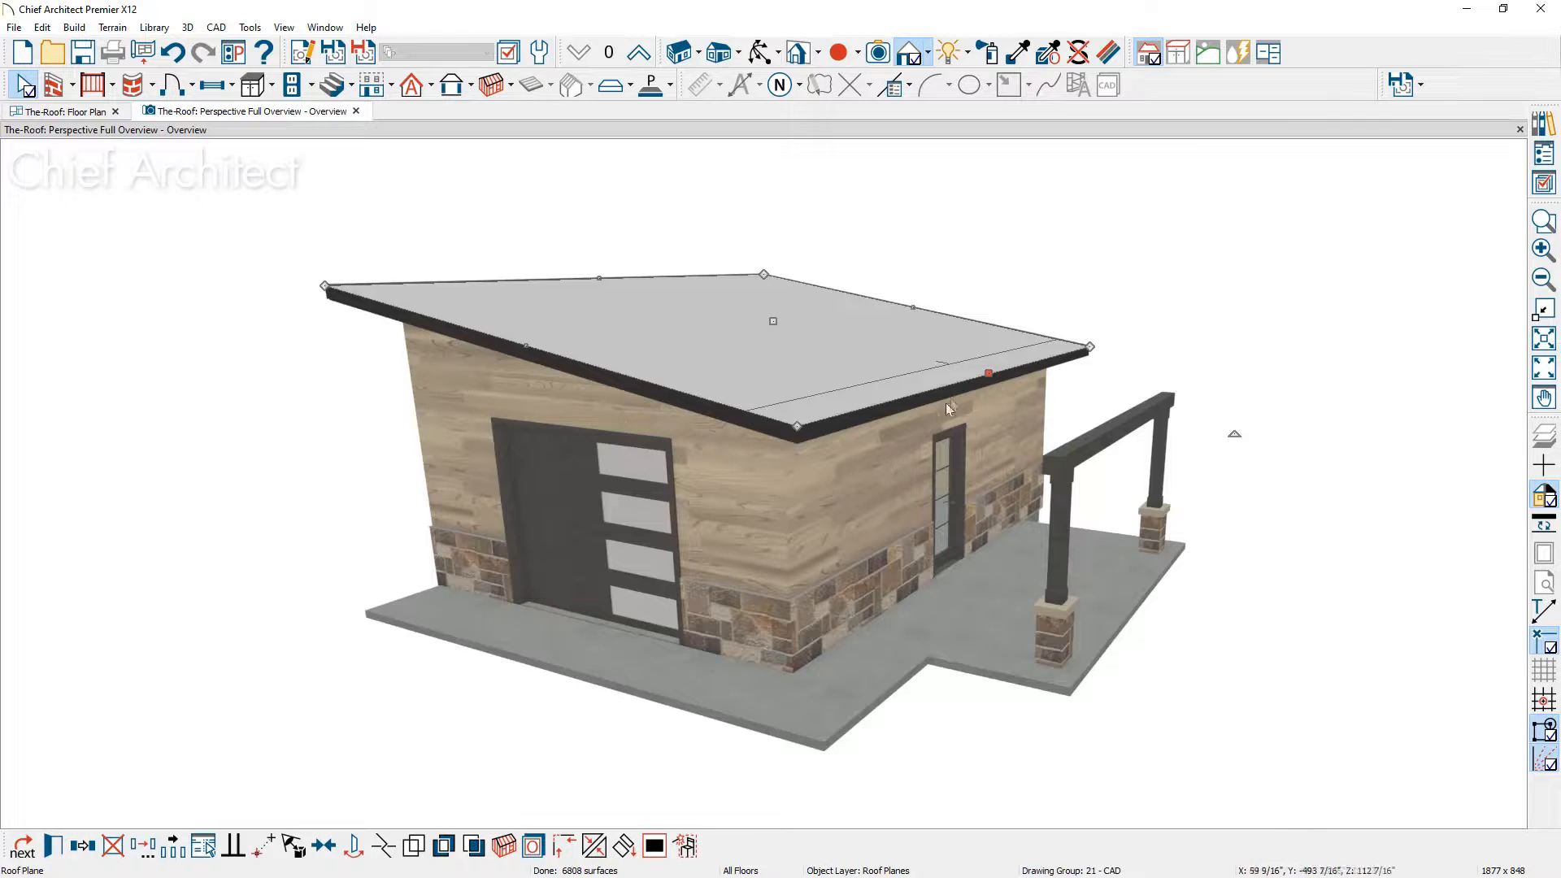
Step: Extend one roof plane's eave over the patio beam and pull its upper edge down to the other plane's eave
{"action": "left_click_drag", "start_coordinate": [989, 376], "coordinate": [1102, 482]}
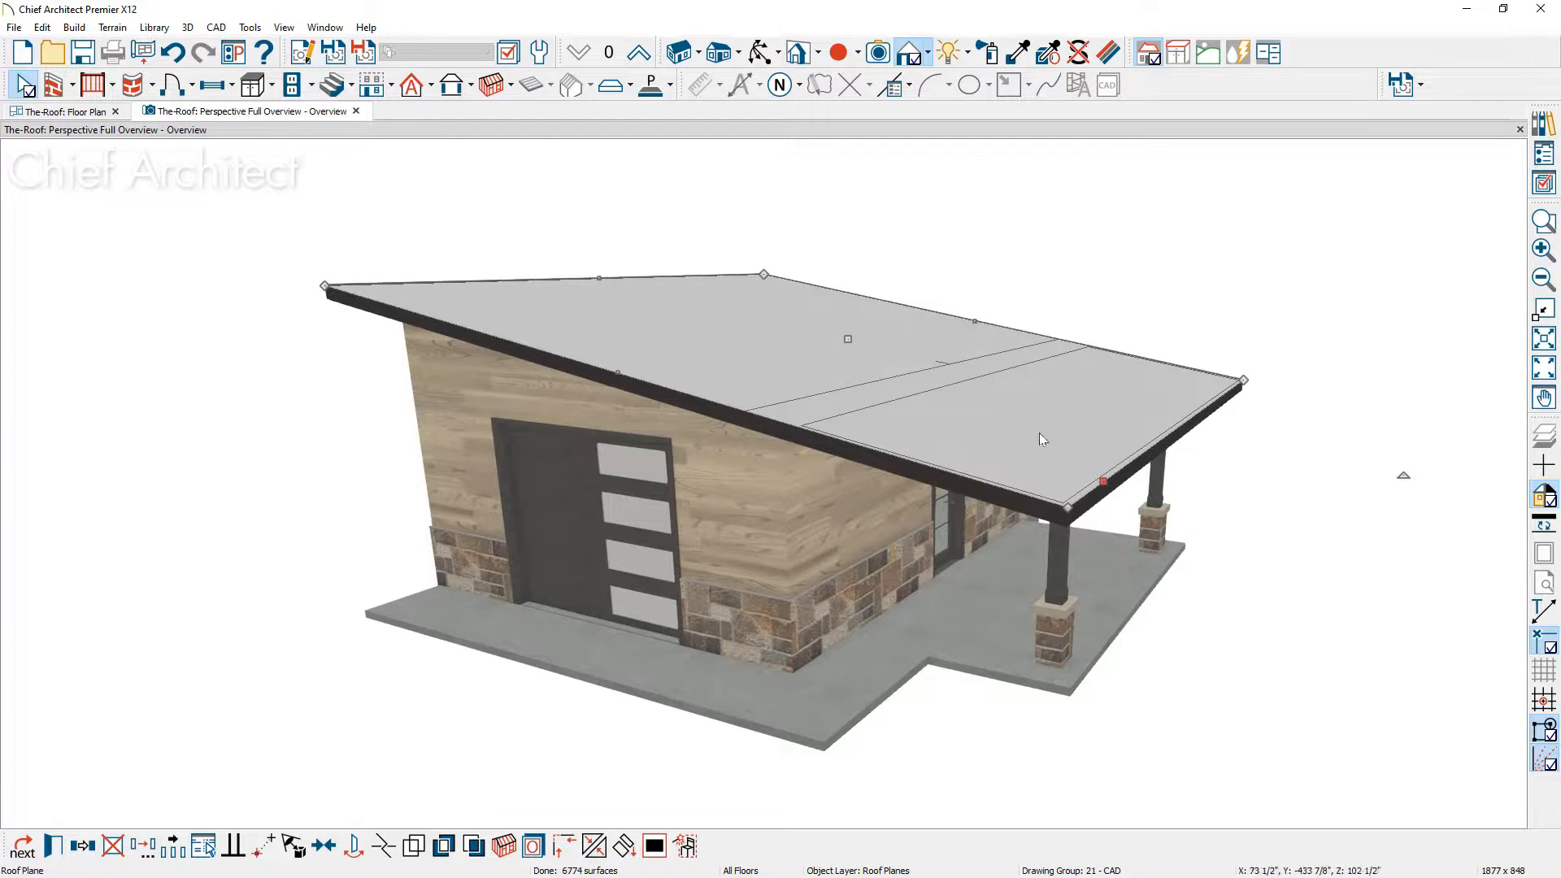
{"action": "left_click_drag", "start_coordinate": [602, 277], "coordinate": [864, 413]}
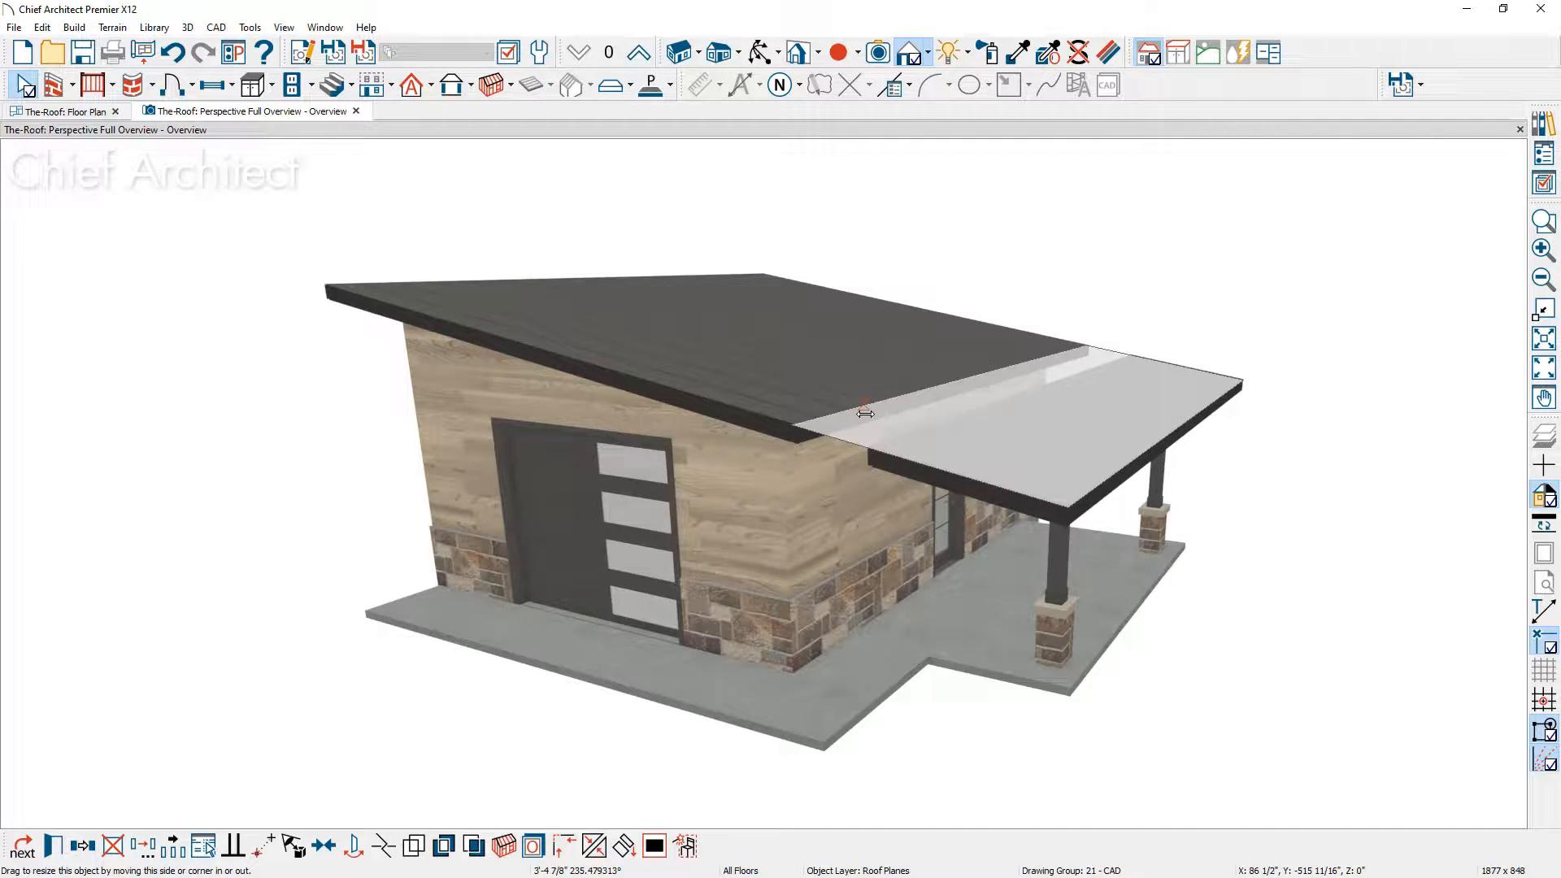
{"action": "left_click_drag", "start_coordinate": [864, 413], "coordinate": [865, 414]}
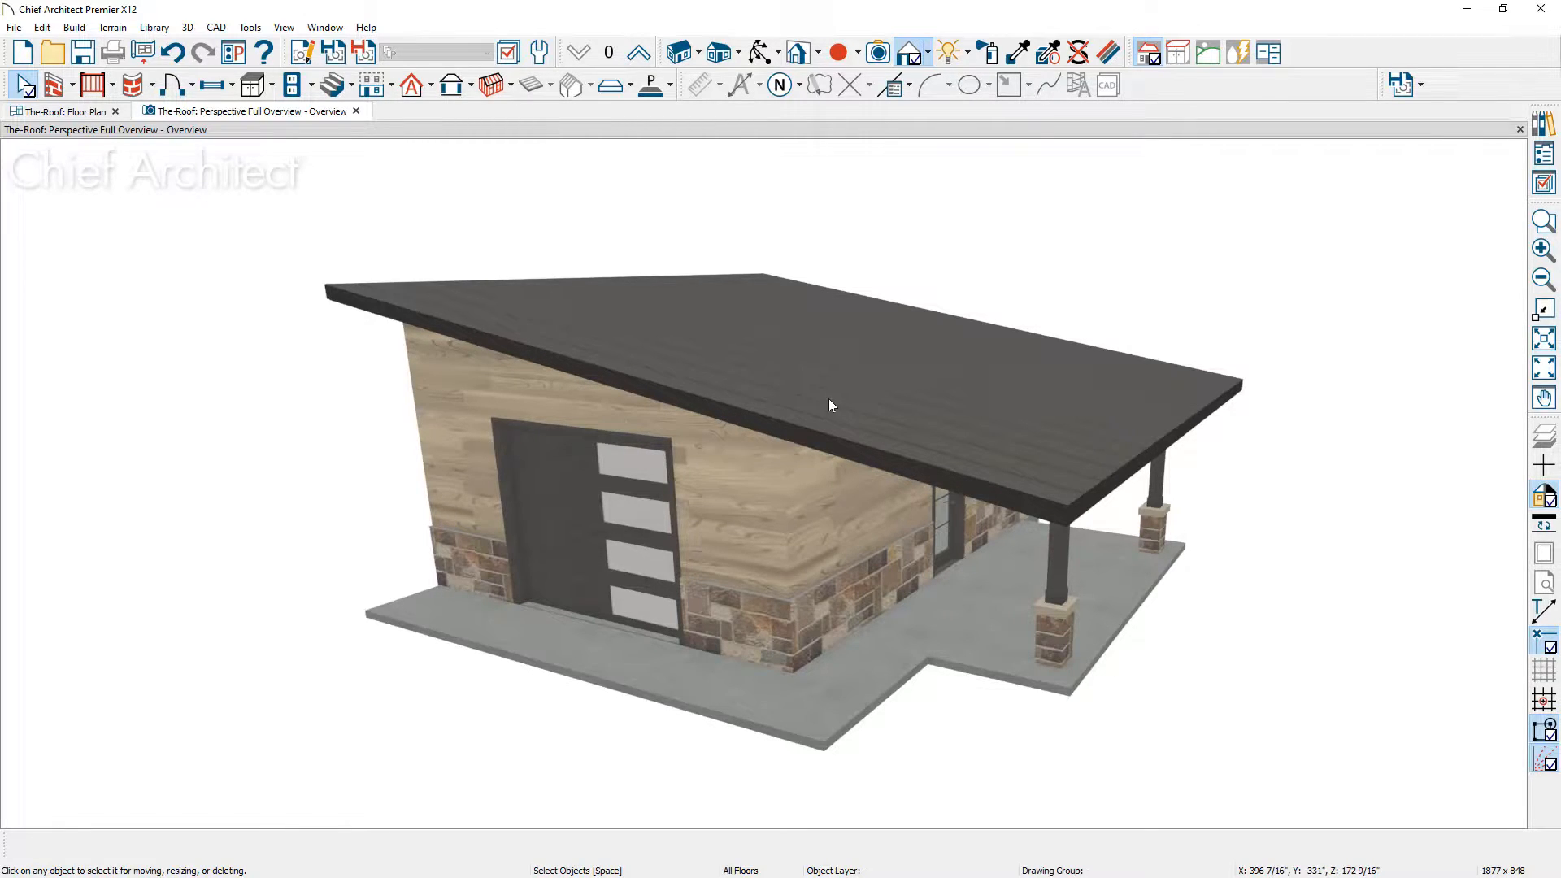
Step: Make the main roof plane over the building a curved roof with an Angle at Ridge of 0°, accepting the plate height change
{"action": "left_click", "coordinate": [830, 404]}
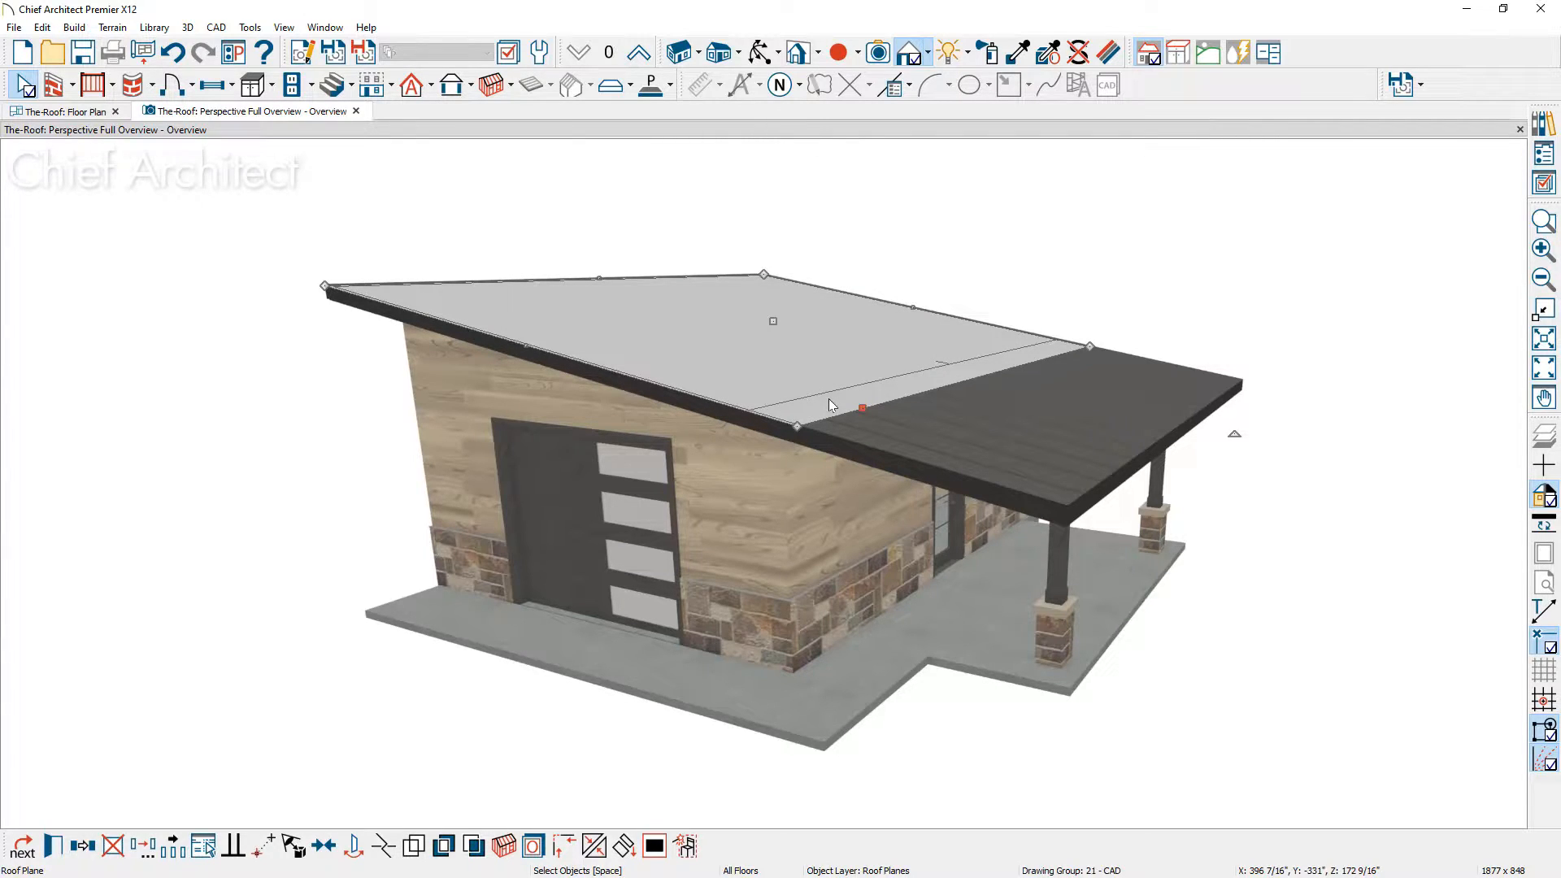
{"action": "double_click", "coordinate": [830, 404]}
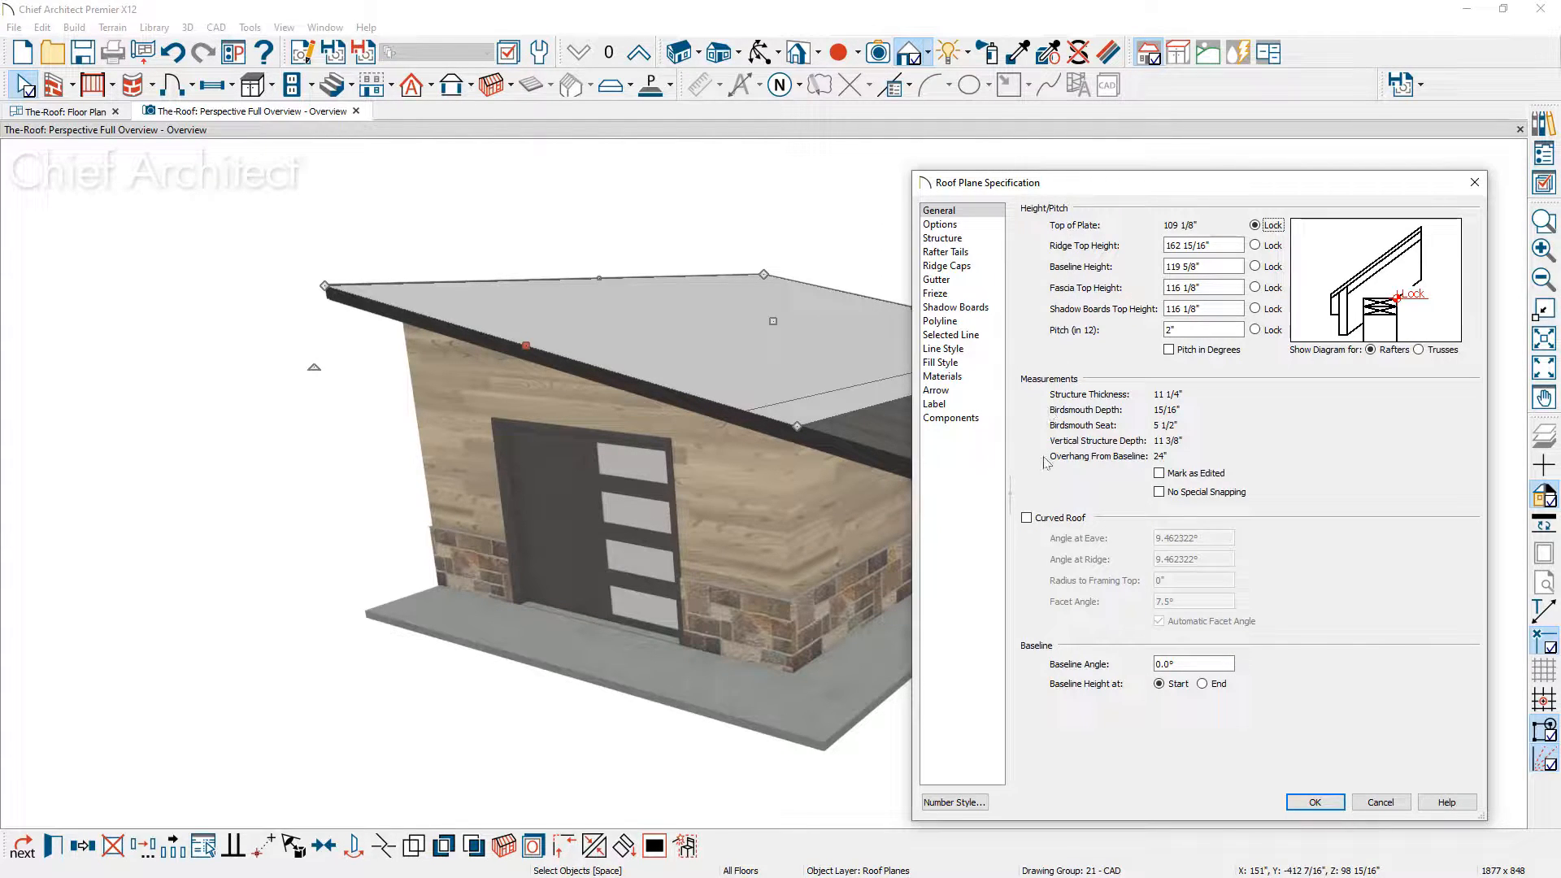
{"action": "left_click", "coordinate": [1027, 518]}
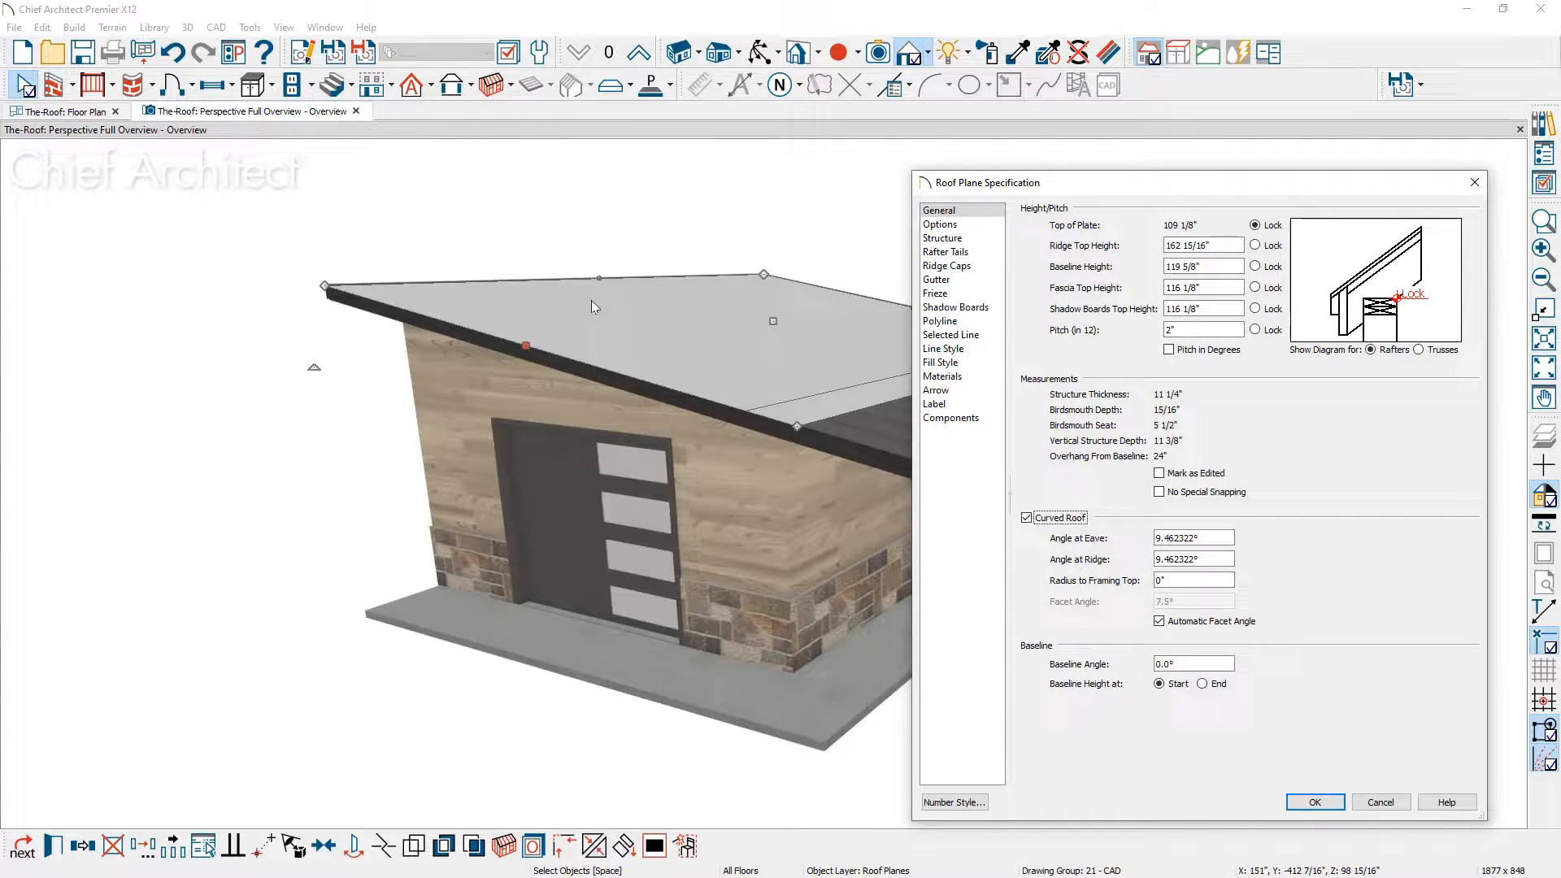
{"action": "left_click_drag", "start_coordinate": [1197, 559], "coordinate": [1142, 560]}
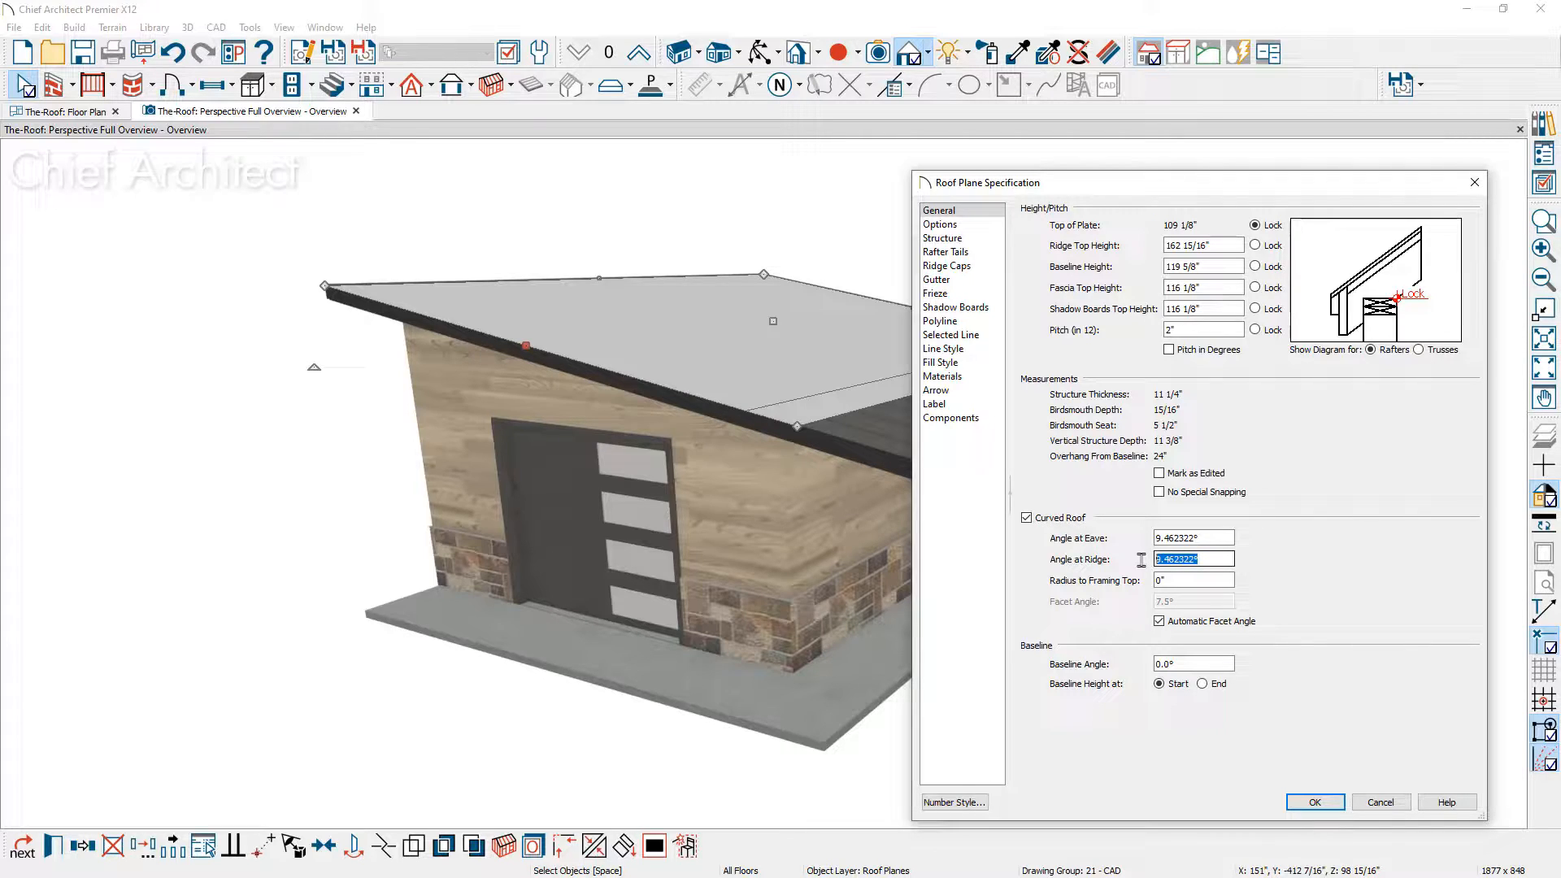
{"action": "type", "text": "0"}
{"action": "key", "text": "Tab"}
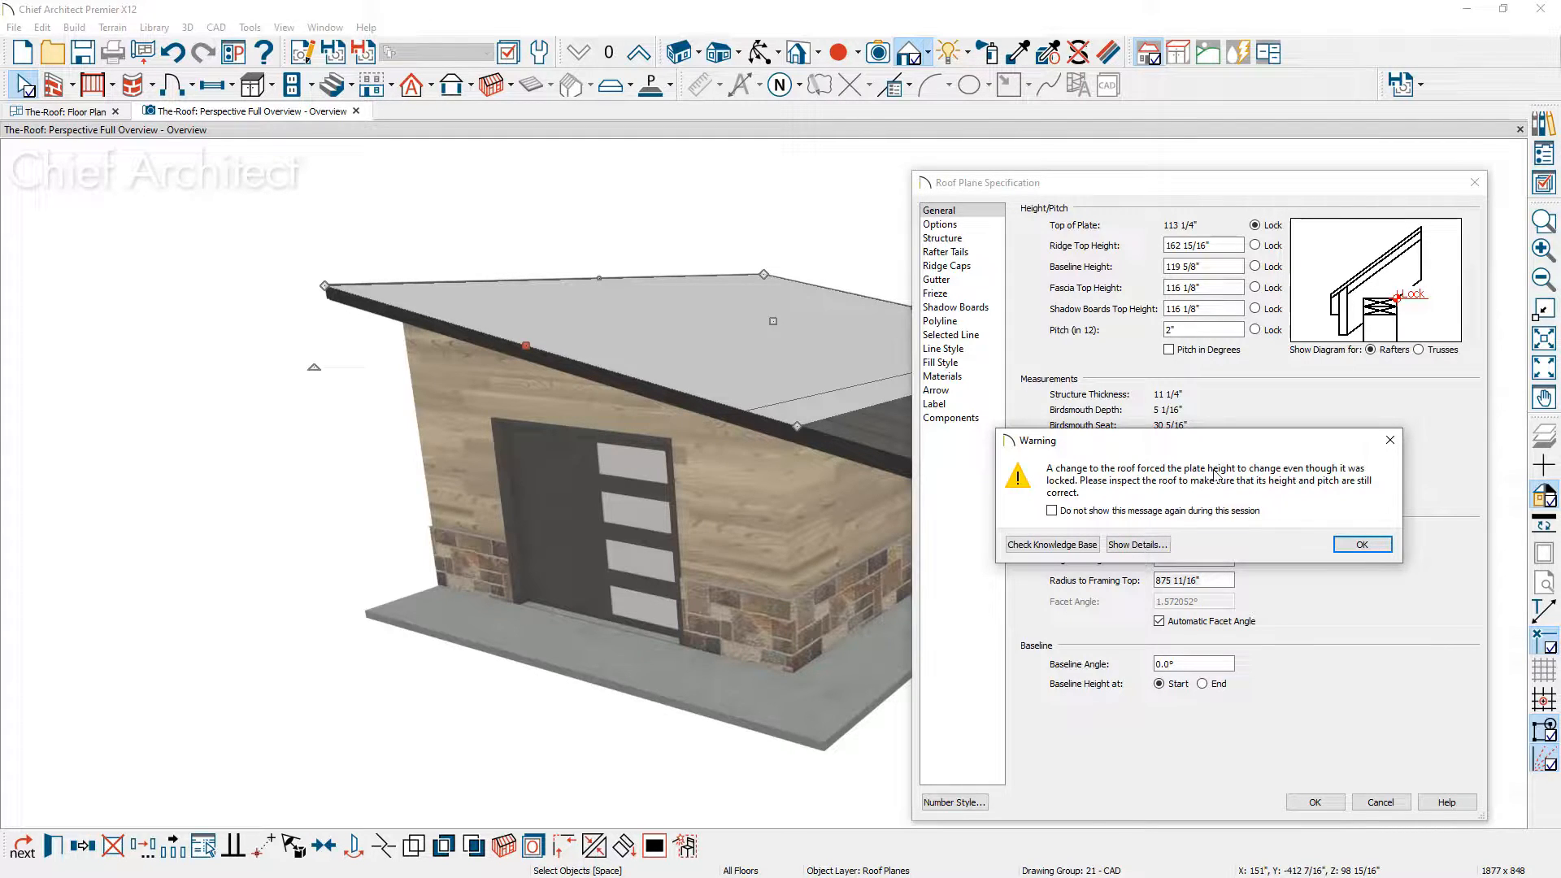
{"action": "left_click", "coordinate": [1052, 511]}
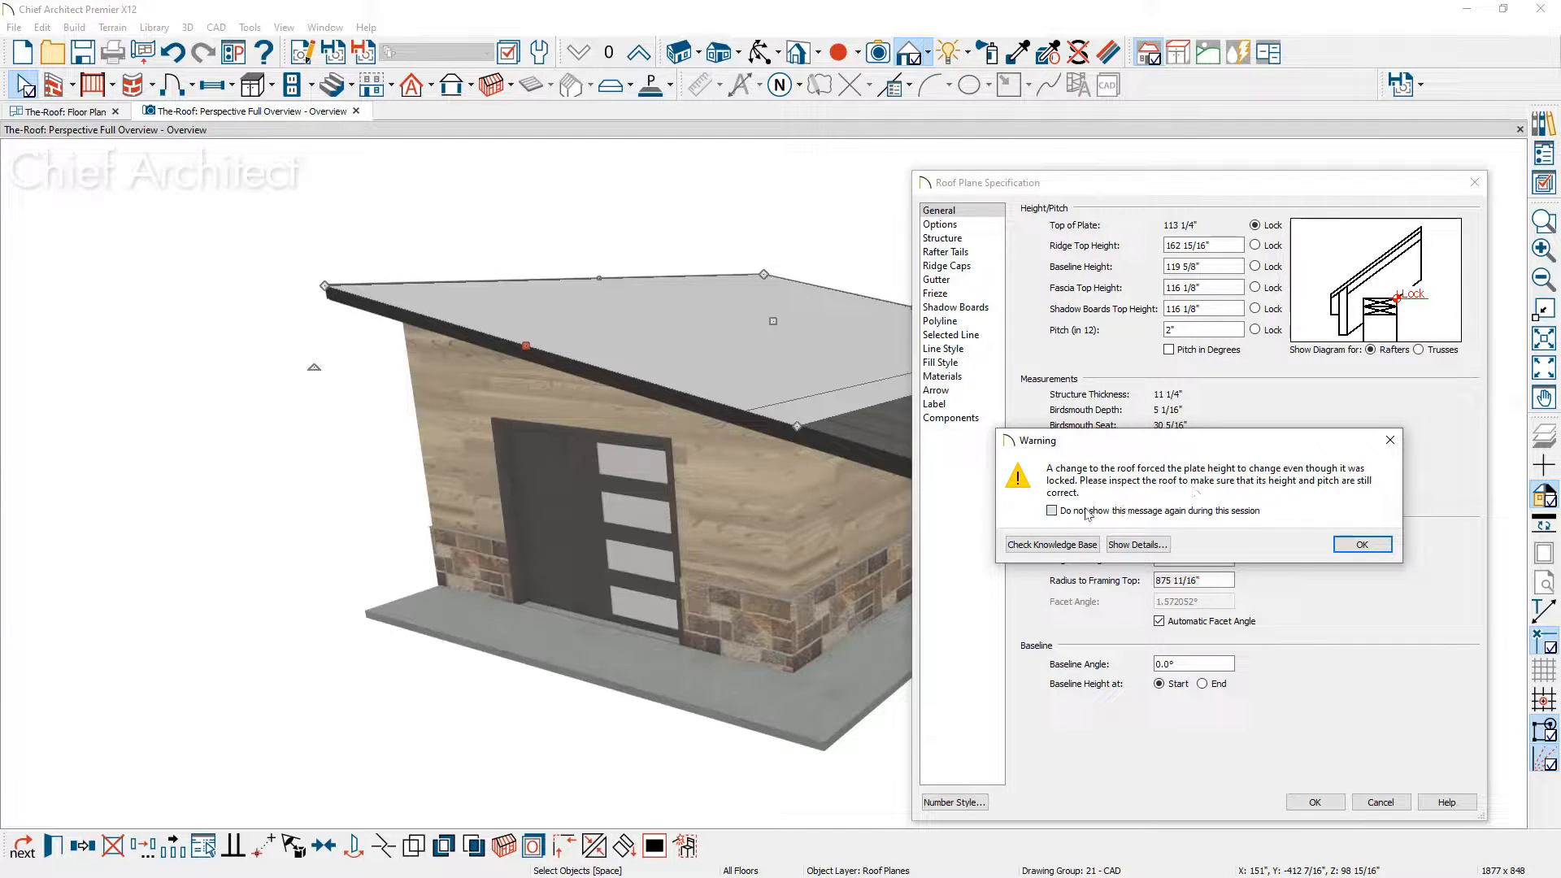
{"action": "left_click", "coordinate": [1360, 545]}
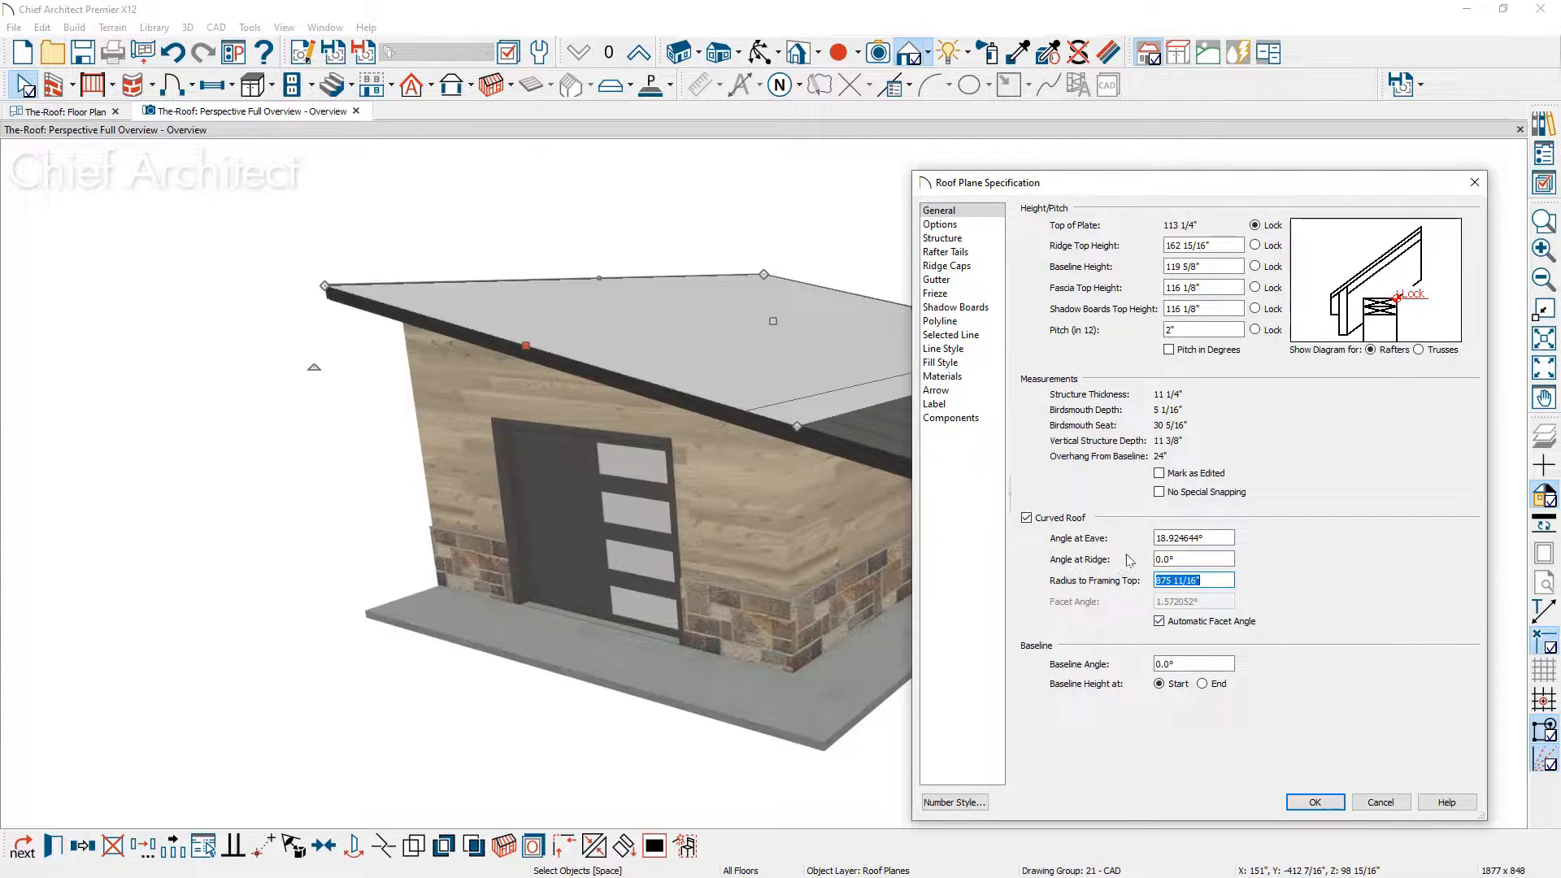
Step: Copy the main roof plane's Angle at Eave value and apply its curved roof settings
{"action": "left_click_drag", "start_coordinate": [1213, 539], "coordinate": [1128, 540]}
{"action": "key", "text": "ctrl+c"}
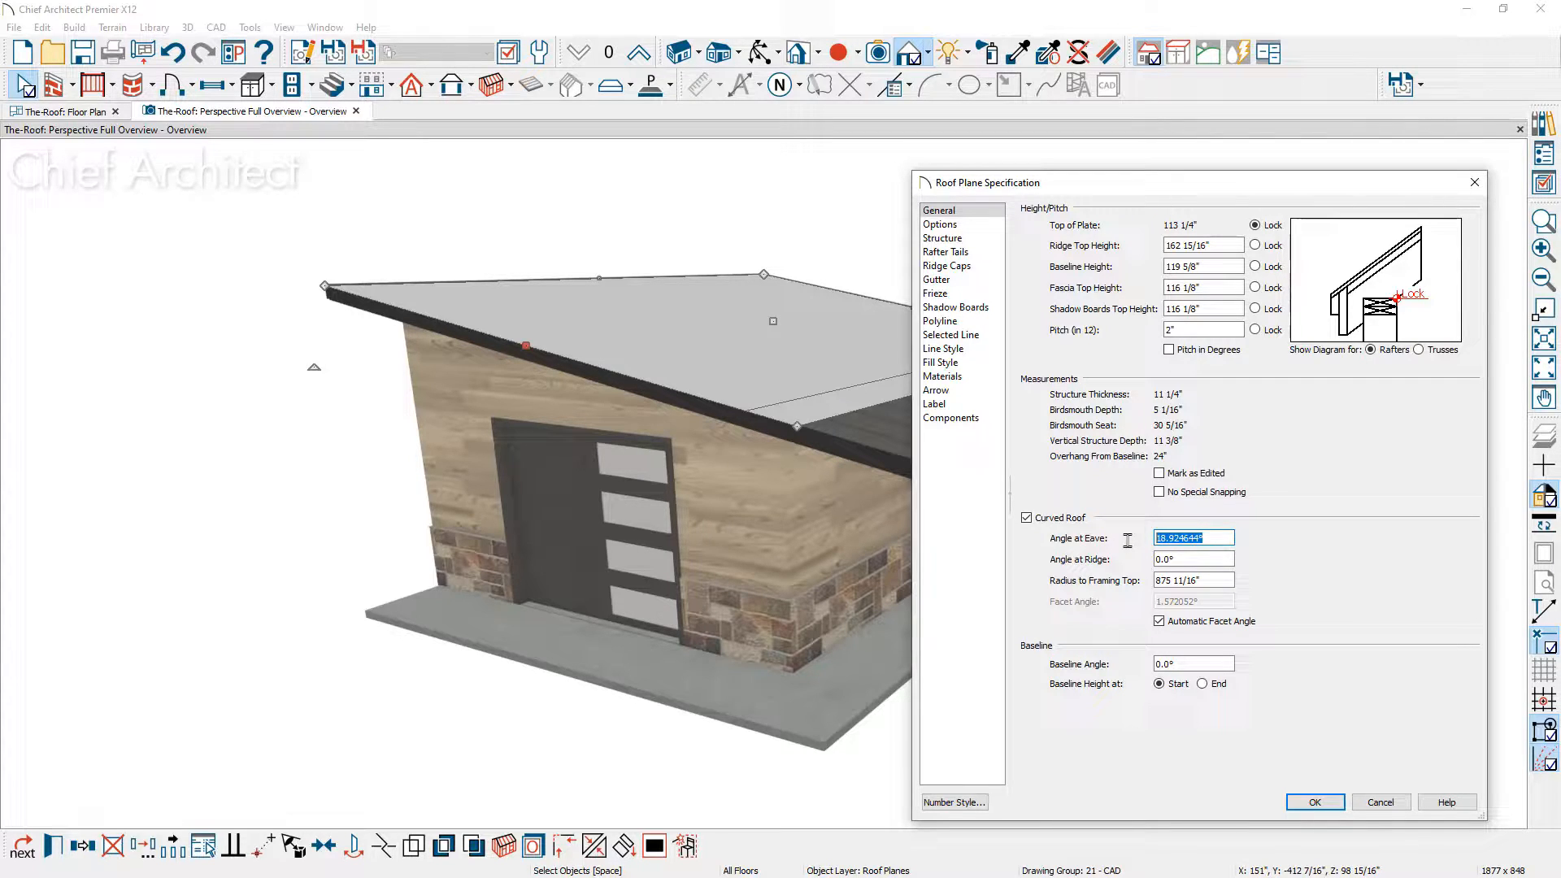
{"action": "left_click", "coordinate": [1310, 802]}
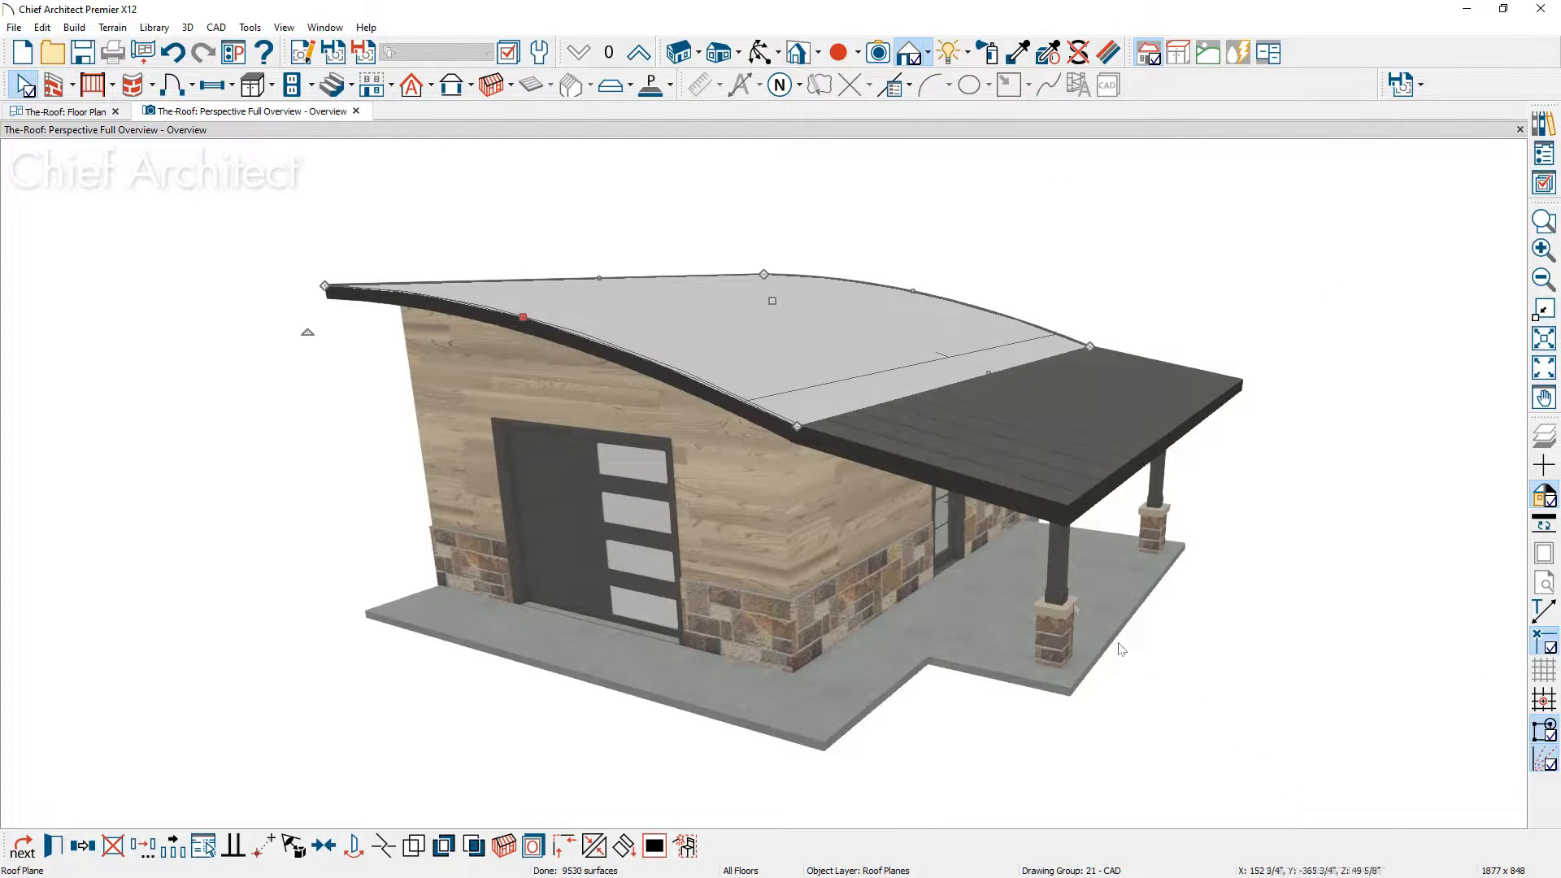
Step: Make the patio roof plane a curved roof, pasting the copied eave angle of 18.924644° as its Angle at Ridge
{"action": "left_click", "coordinate": [962, 451]}
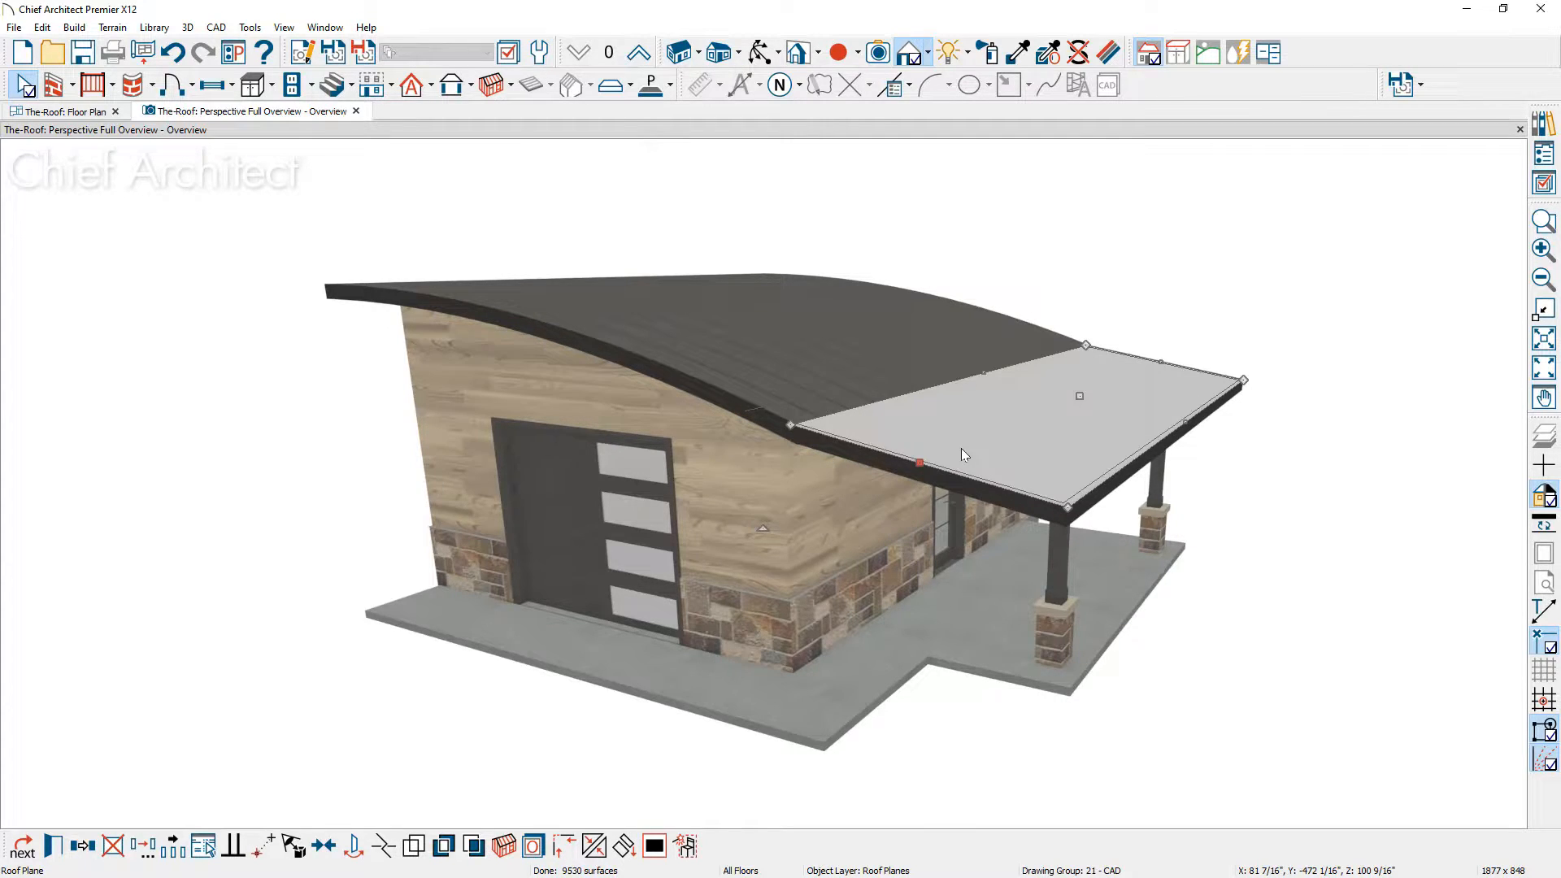
{"action": "double_click", "coordinate": [962, 450]}
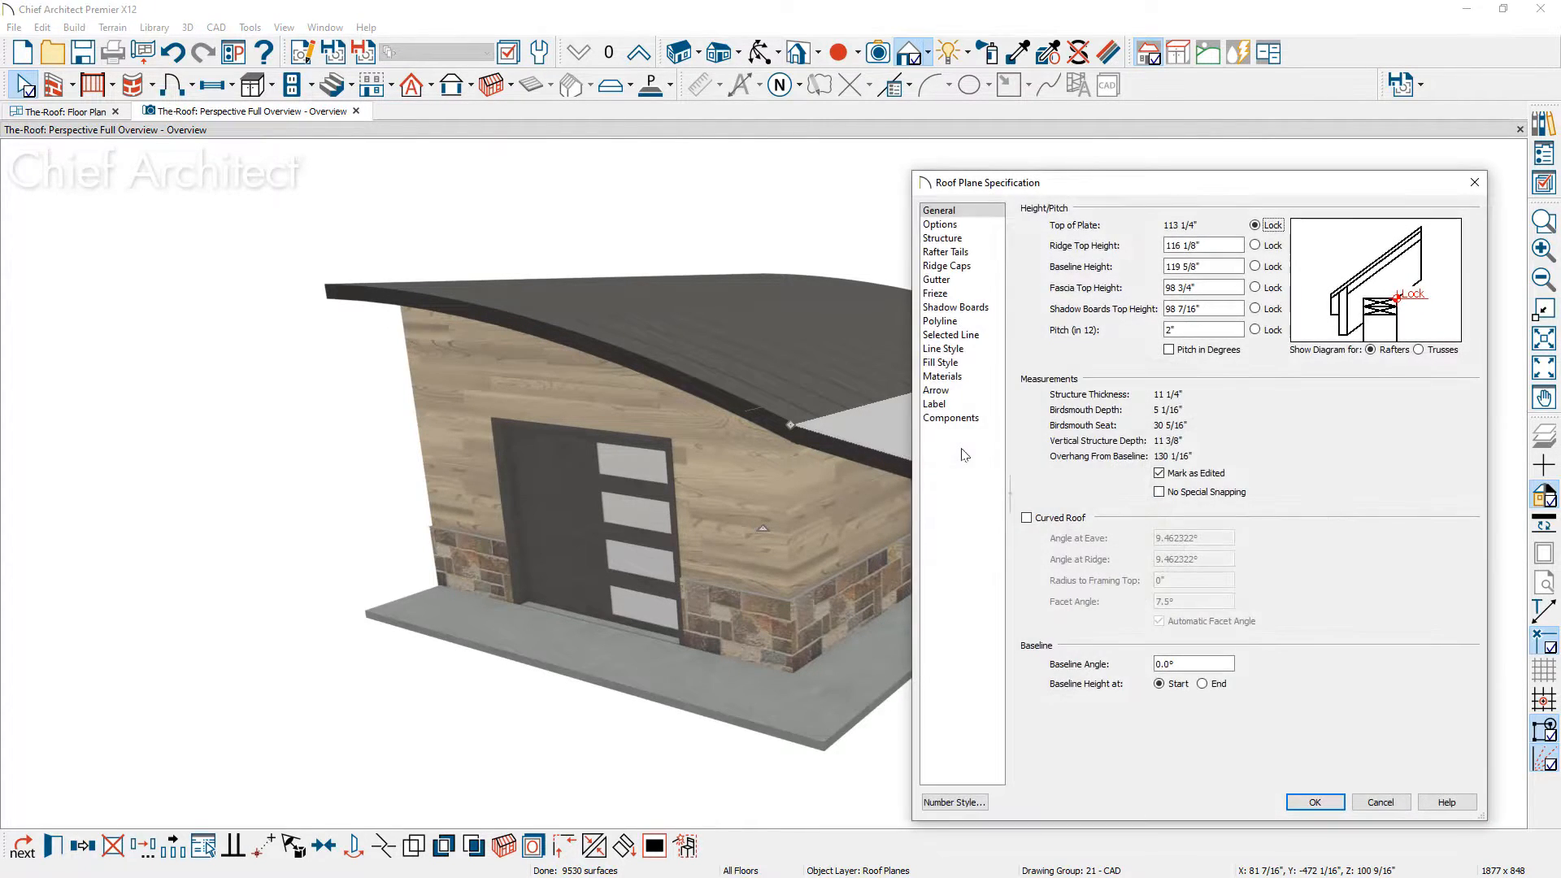
{"action": "left_click", "coordinate": [1027, 519]}
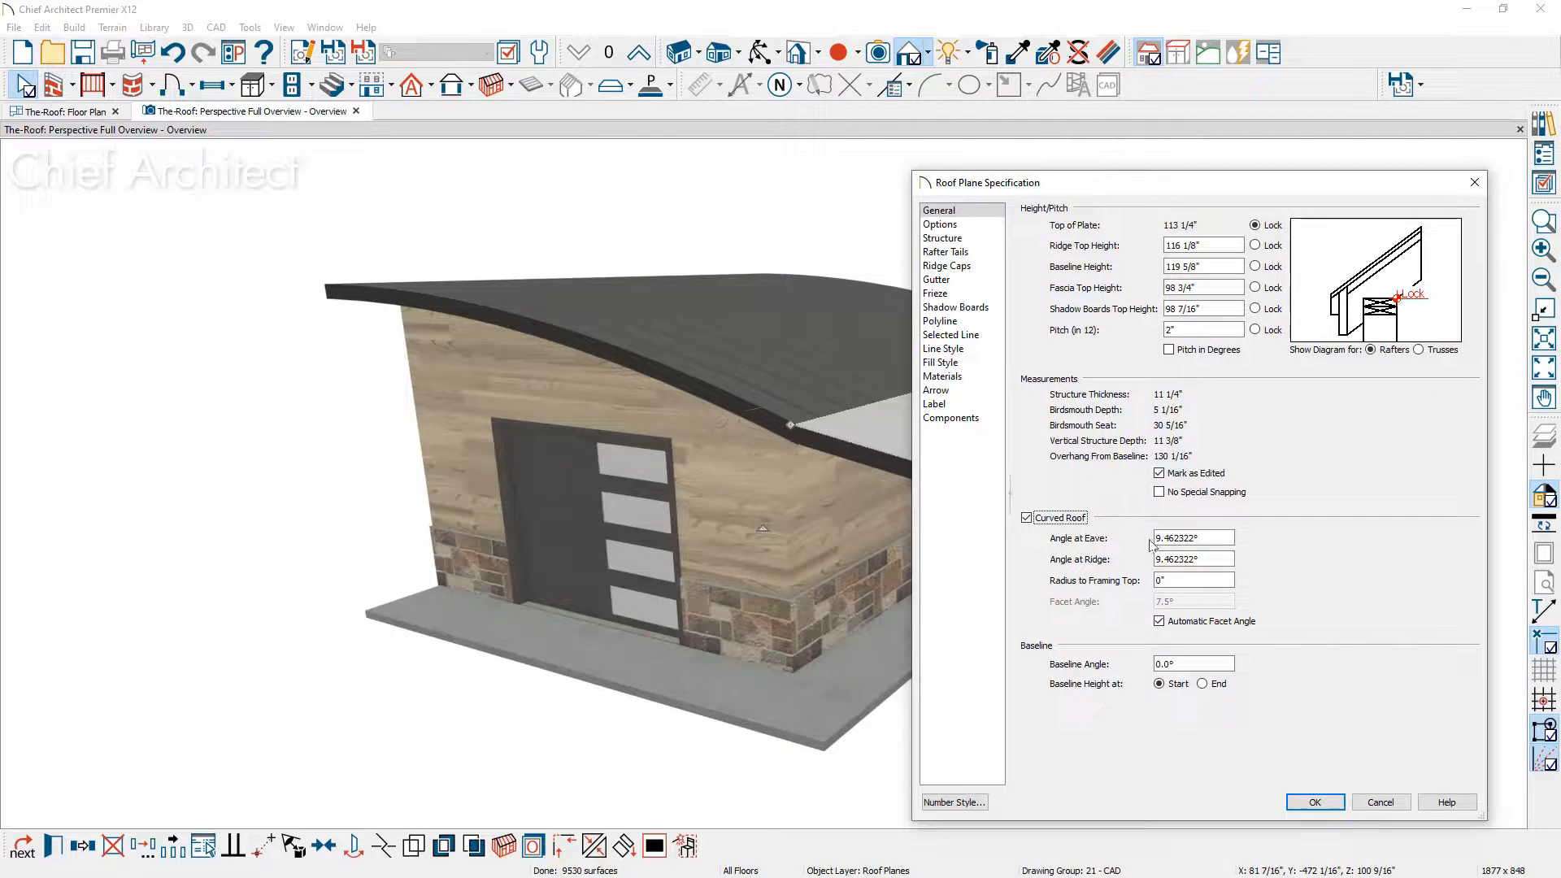
{"action": "left_click_drag", "start_coordinate": [1213, 561], "coordinate": [1117, 572]}
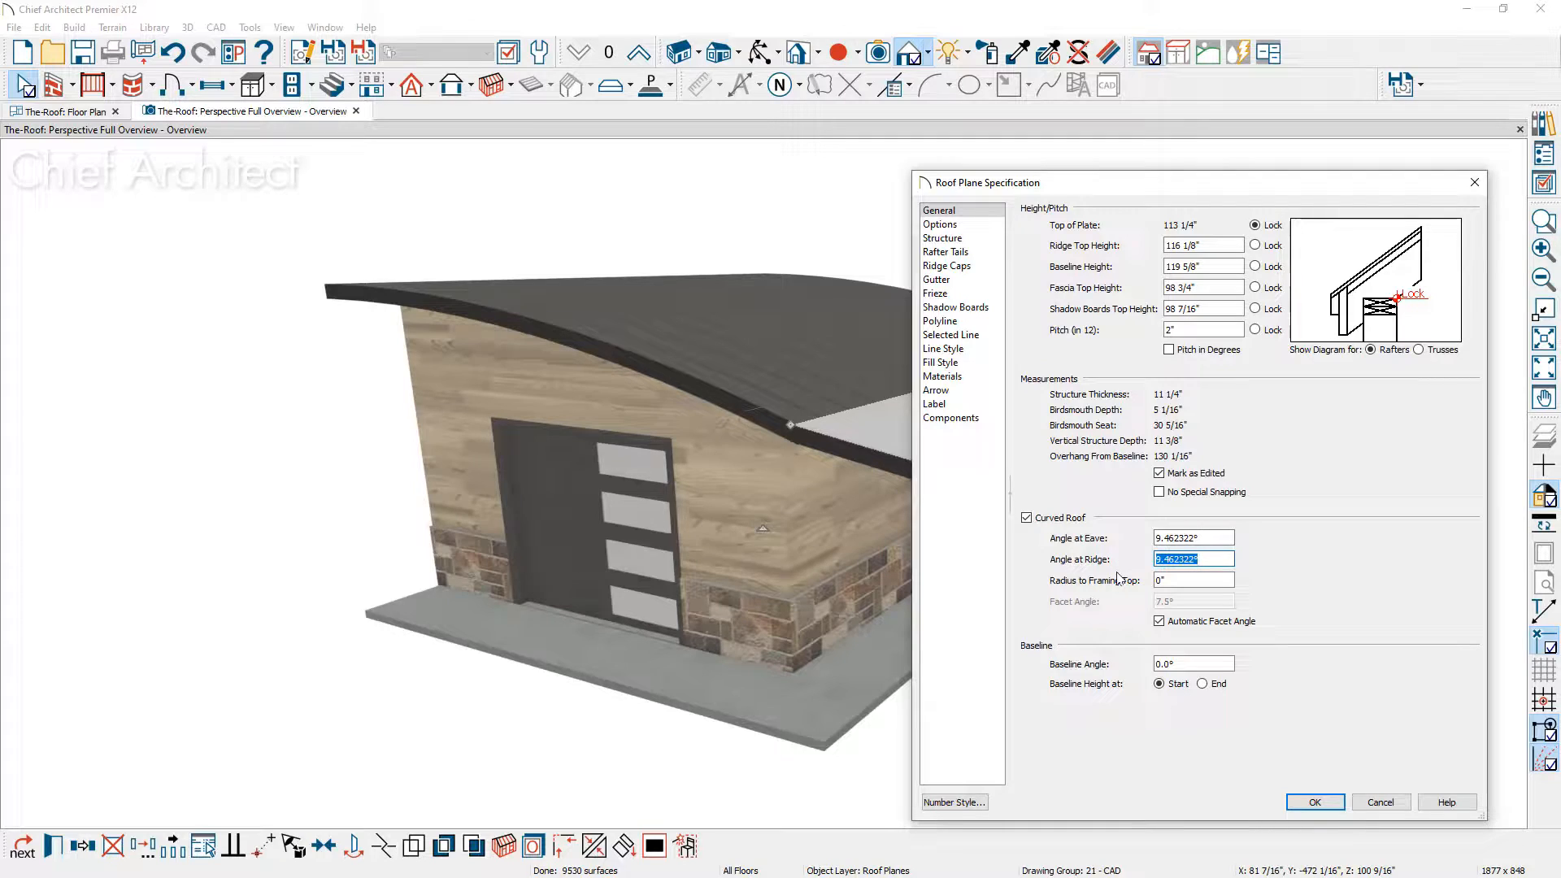
{"action": "key", "text": "ctrl+v"}
{"action": "left_click", "coordinate": [1315, 803]}
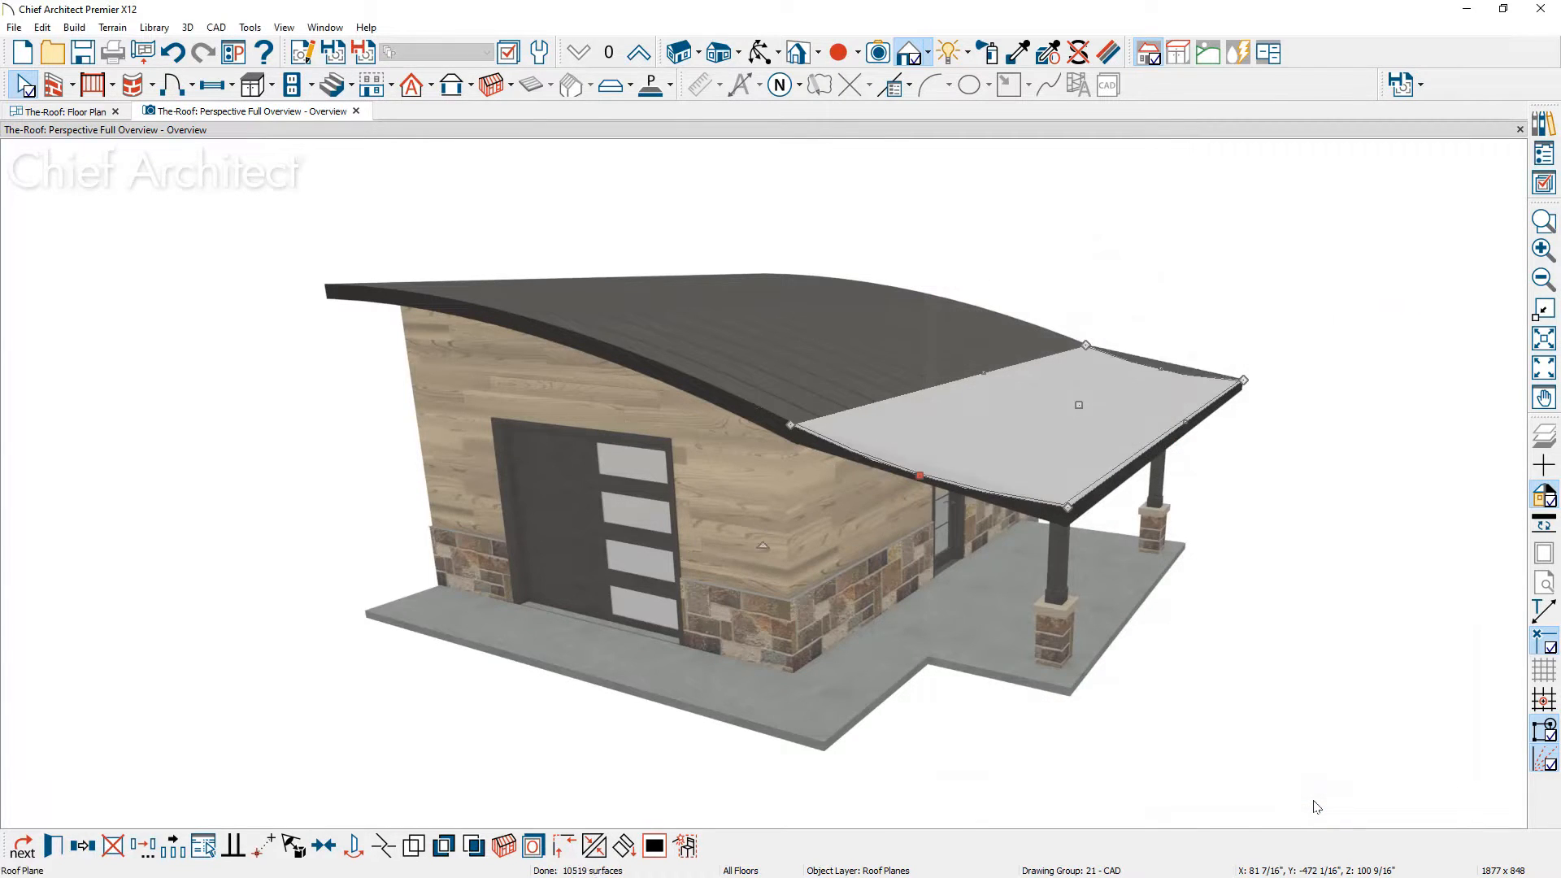
{"action": "left_click", "coordinate": [1315, 806]}
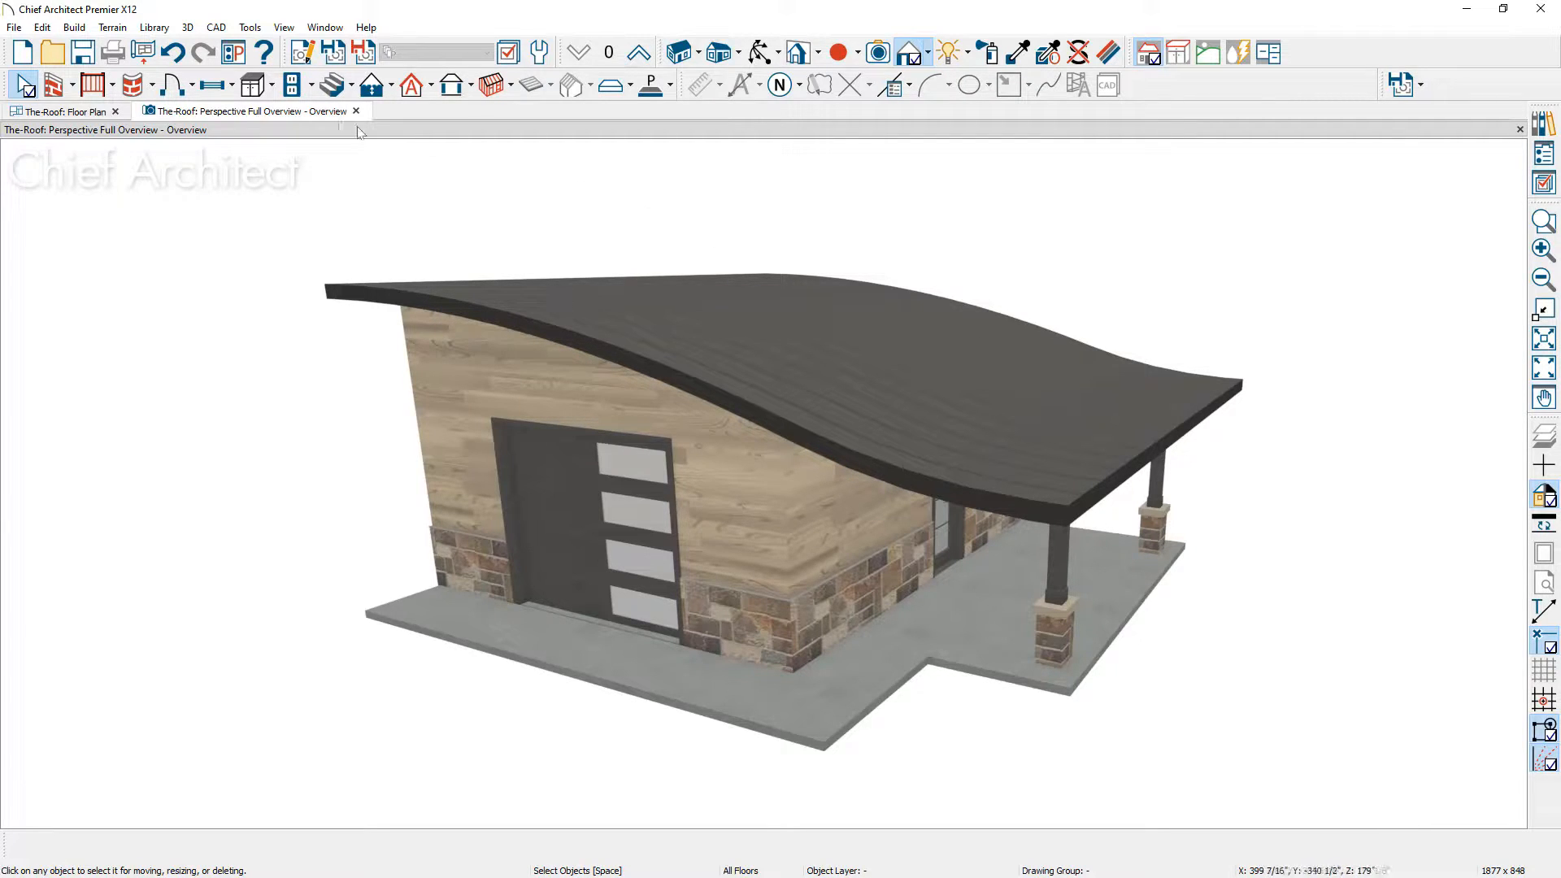
Step: Turn on Auto Rebuild Roofs in the Build Roof settings and agree to delete the edited roof surfaces
{"action": "left_click", "coordinate": [81, 32]}
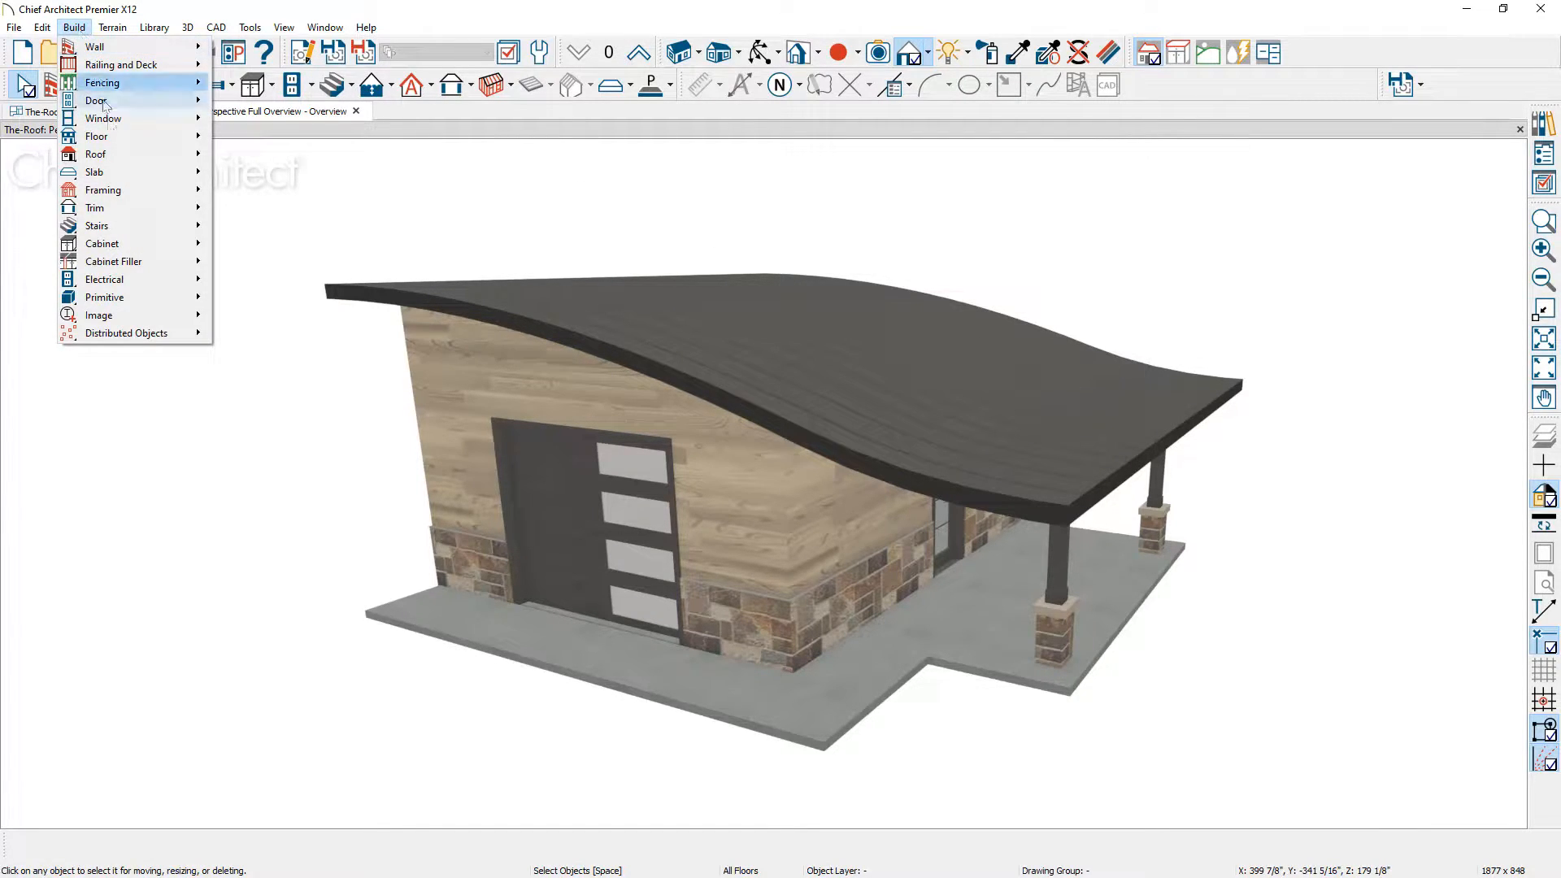
{"action": "mouse_move", "coordinate": [120, 154]}
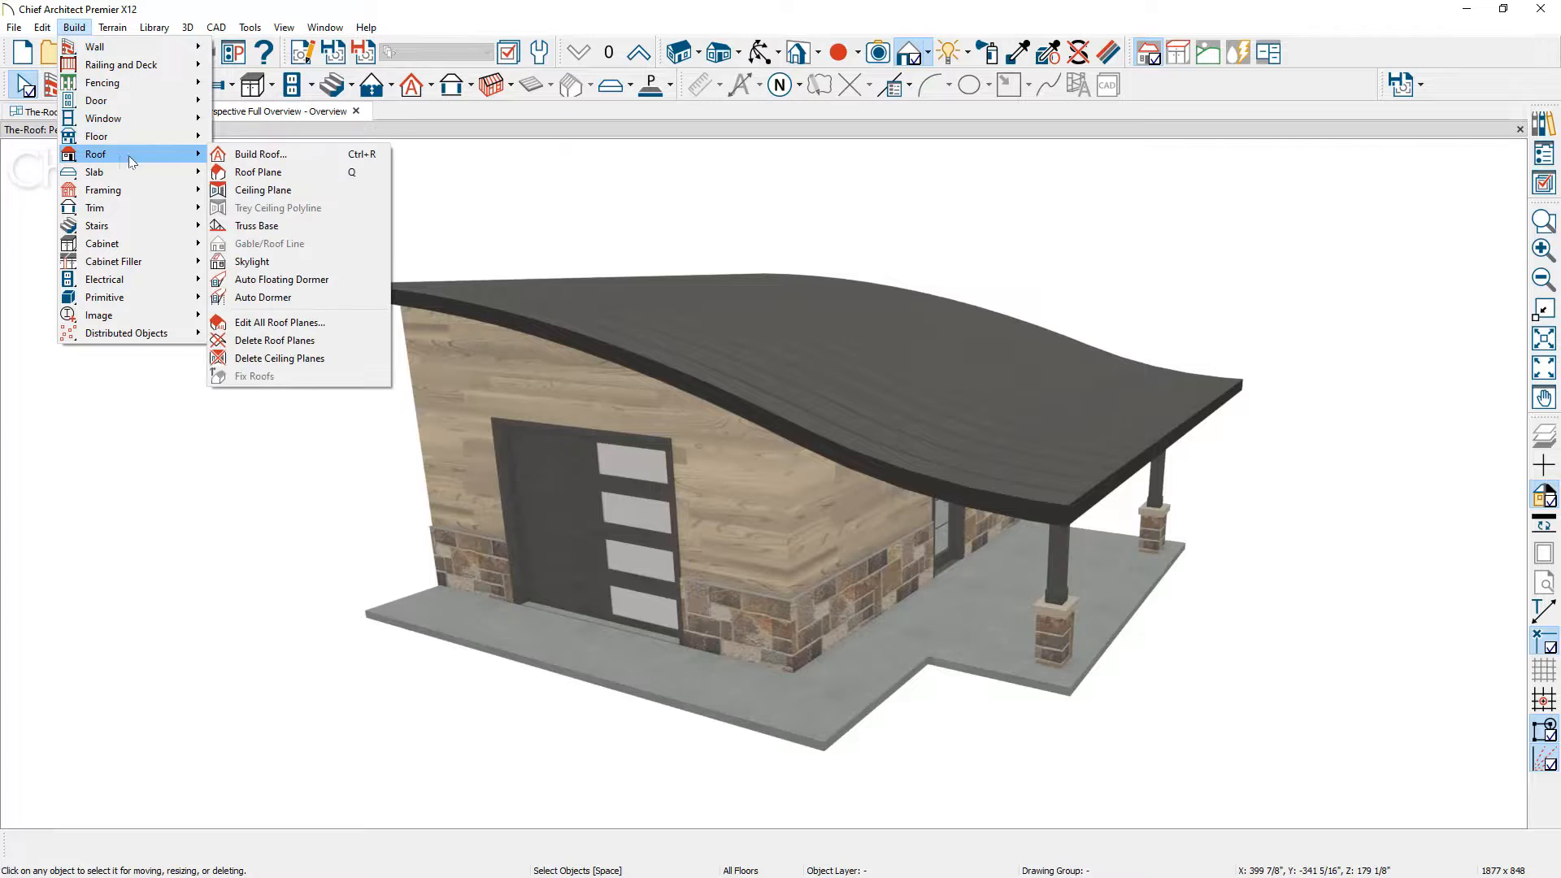
{"action": "left_click", "coordinate": [260, 154]}
{"action": "left_click", "coordinate": [218, 246]}
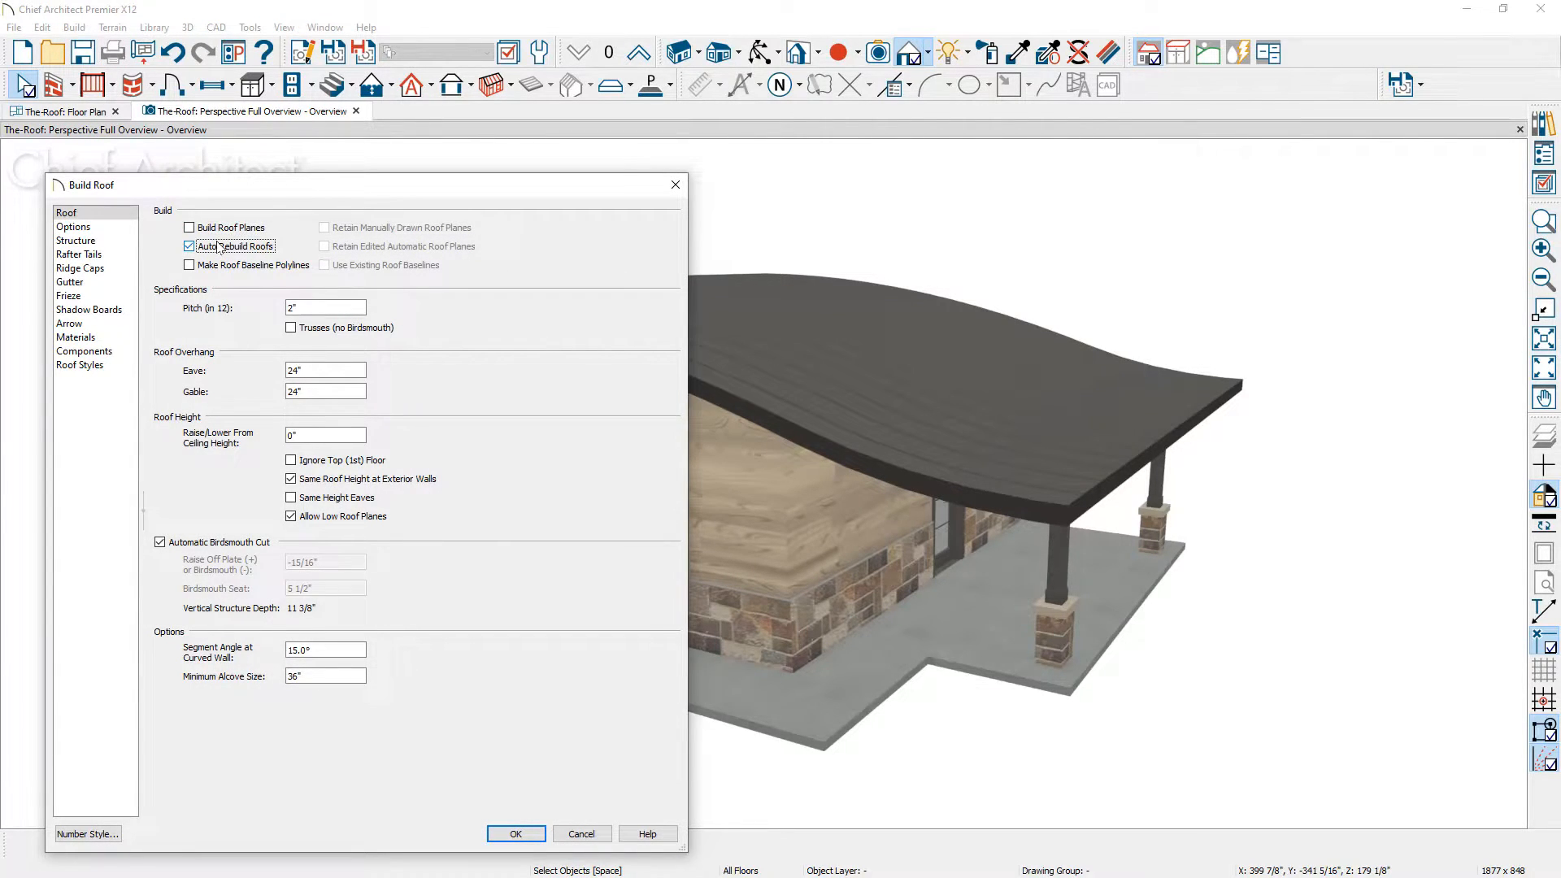
{"action": "left_click", "coordinate": [506, 836]}
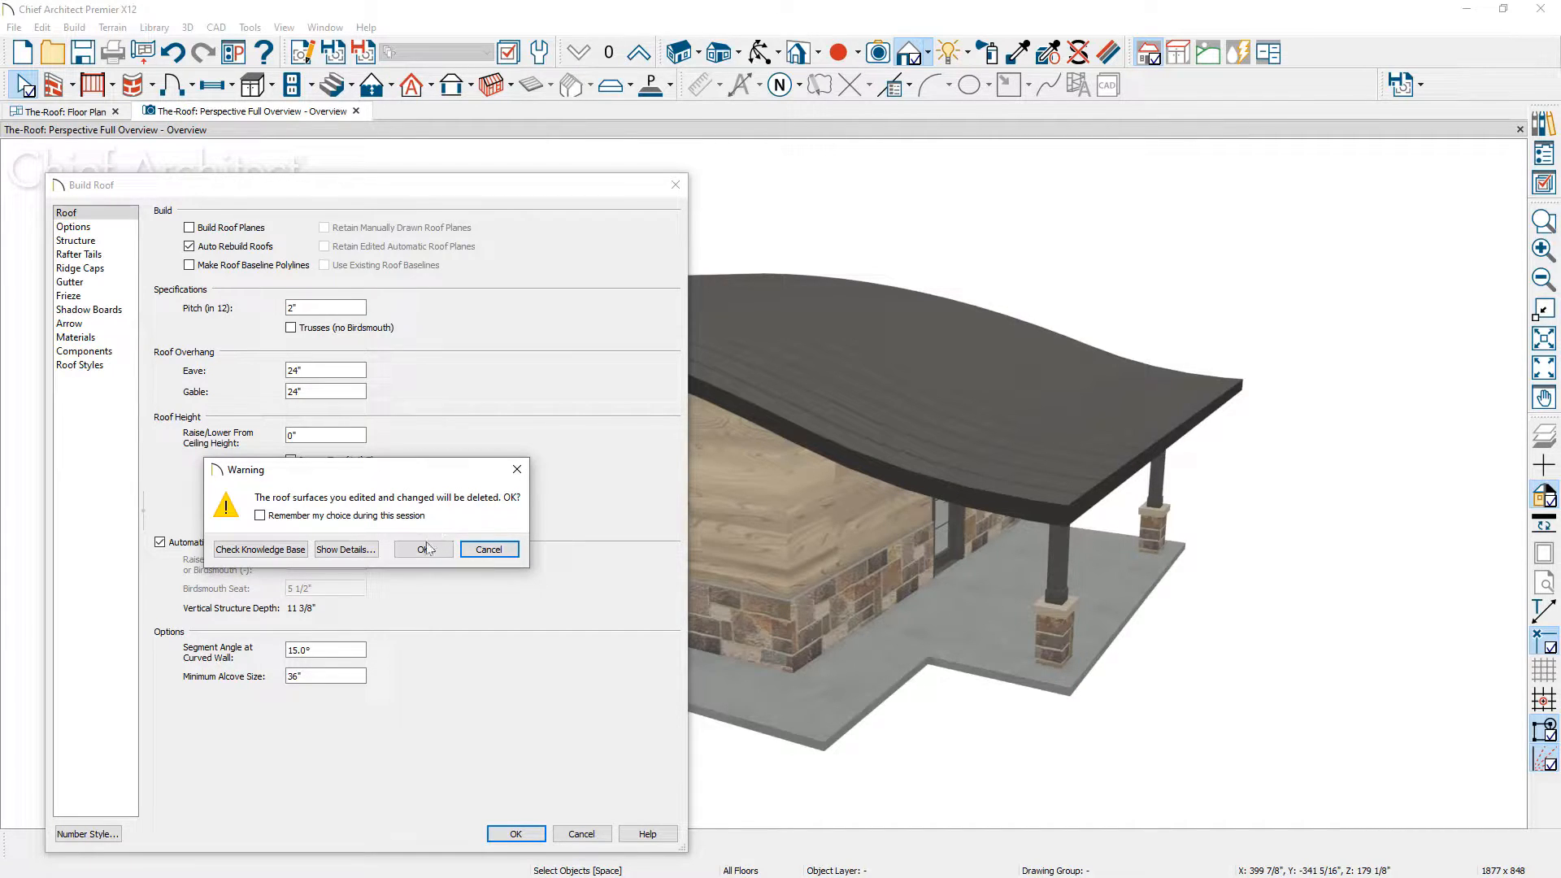
{"action": "left_click", "coordinate": [424, 551]}
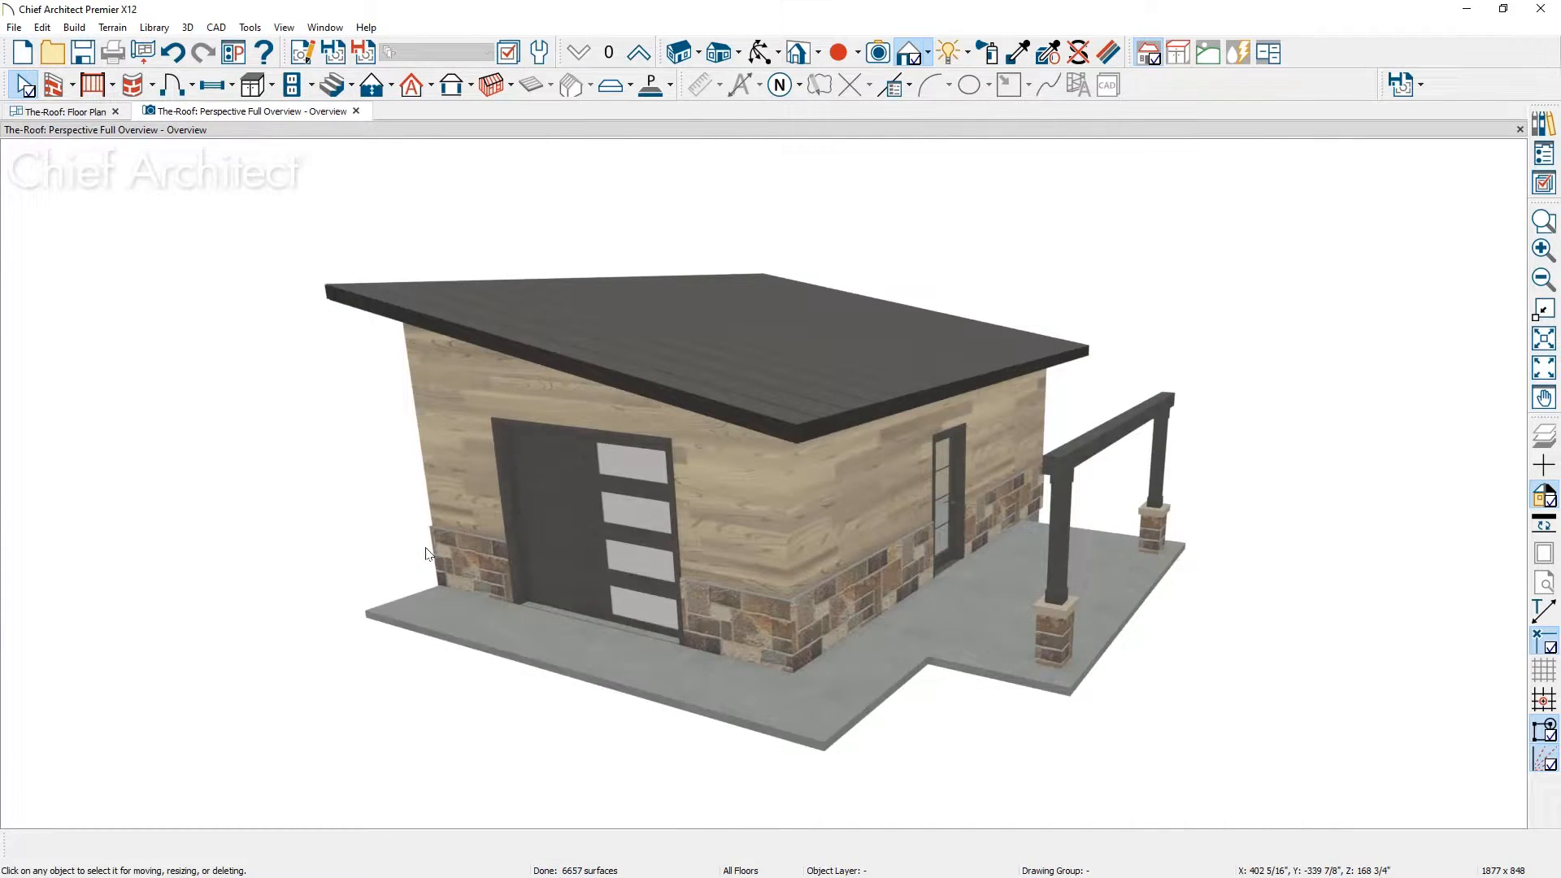
Step: Set the roof option of the high side wall with two windows to Hip Wall
{"action": "middle_click_drag", "start_coordinate": [451, 532], "coordinate": [631, 526]}
{"action": "left_click", "coordinate": [572, 467]}
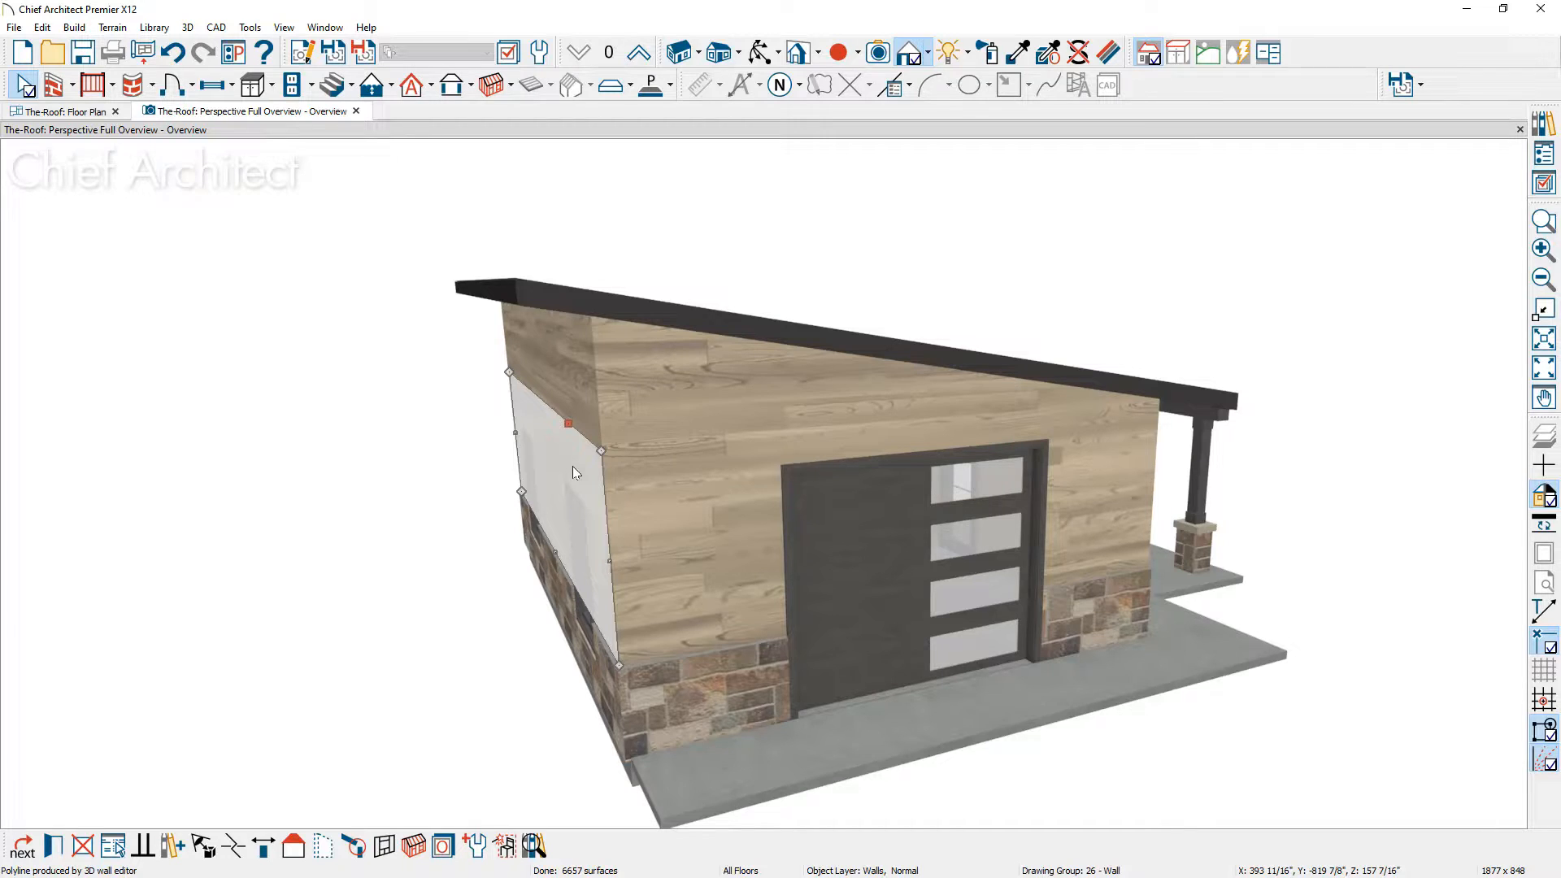
{"action": "double_click", "coordinate": [572, 466]}
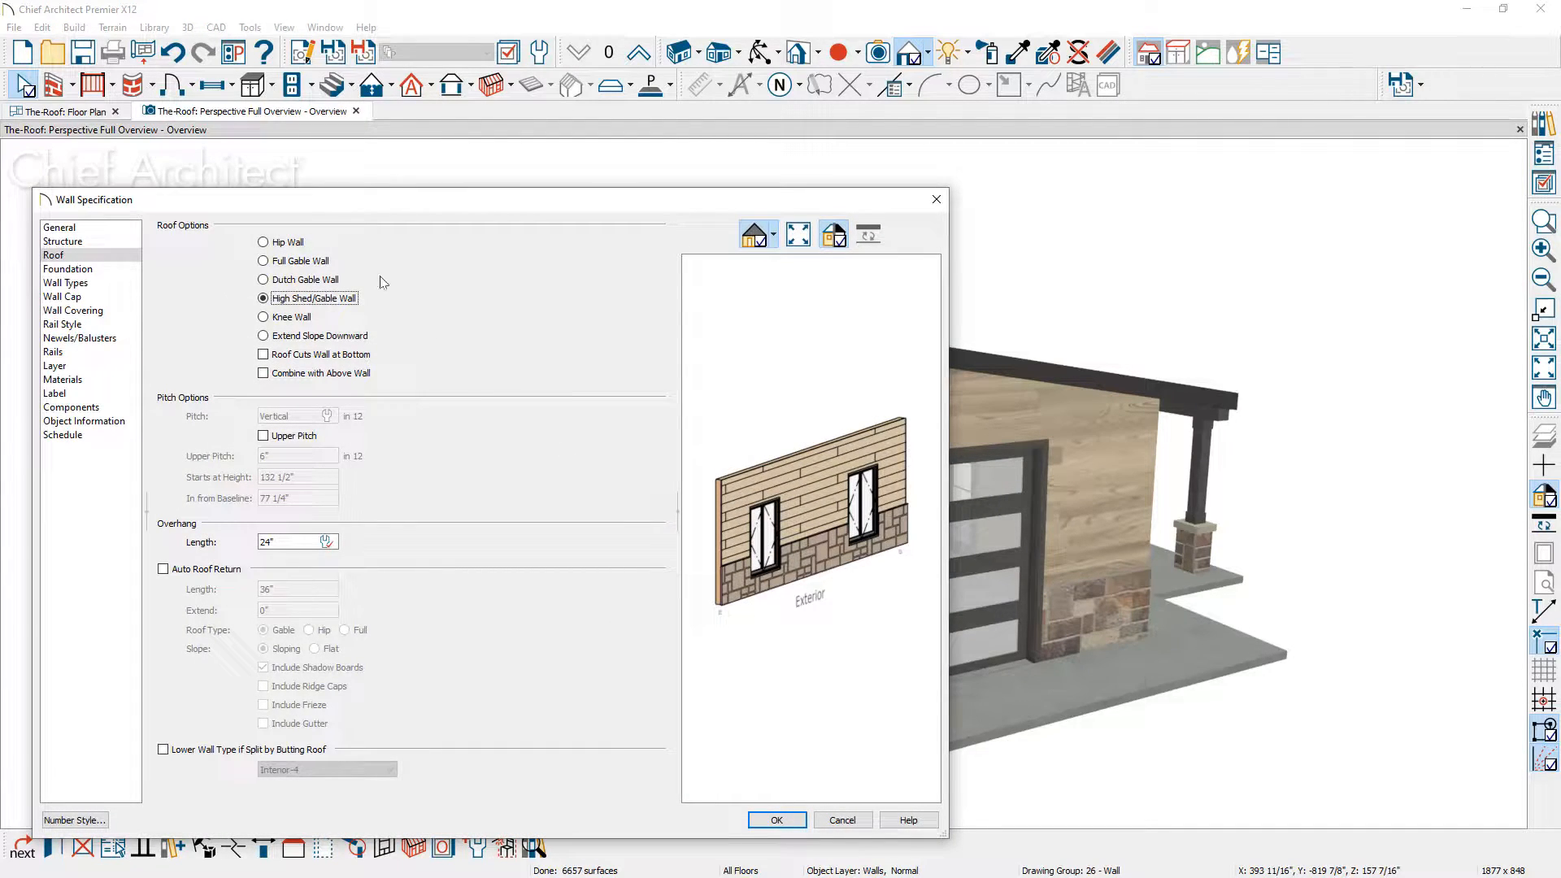
{"action": "left_click", "coordinate": [293, 242]}
{"action": "left_click", "coordinate": [774, 821]}
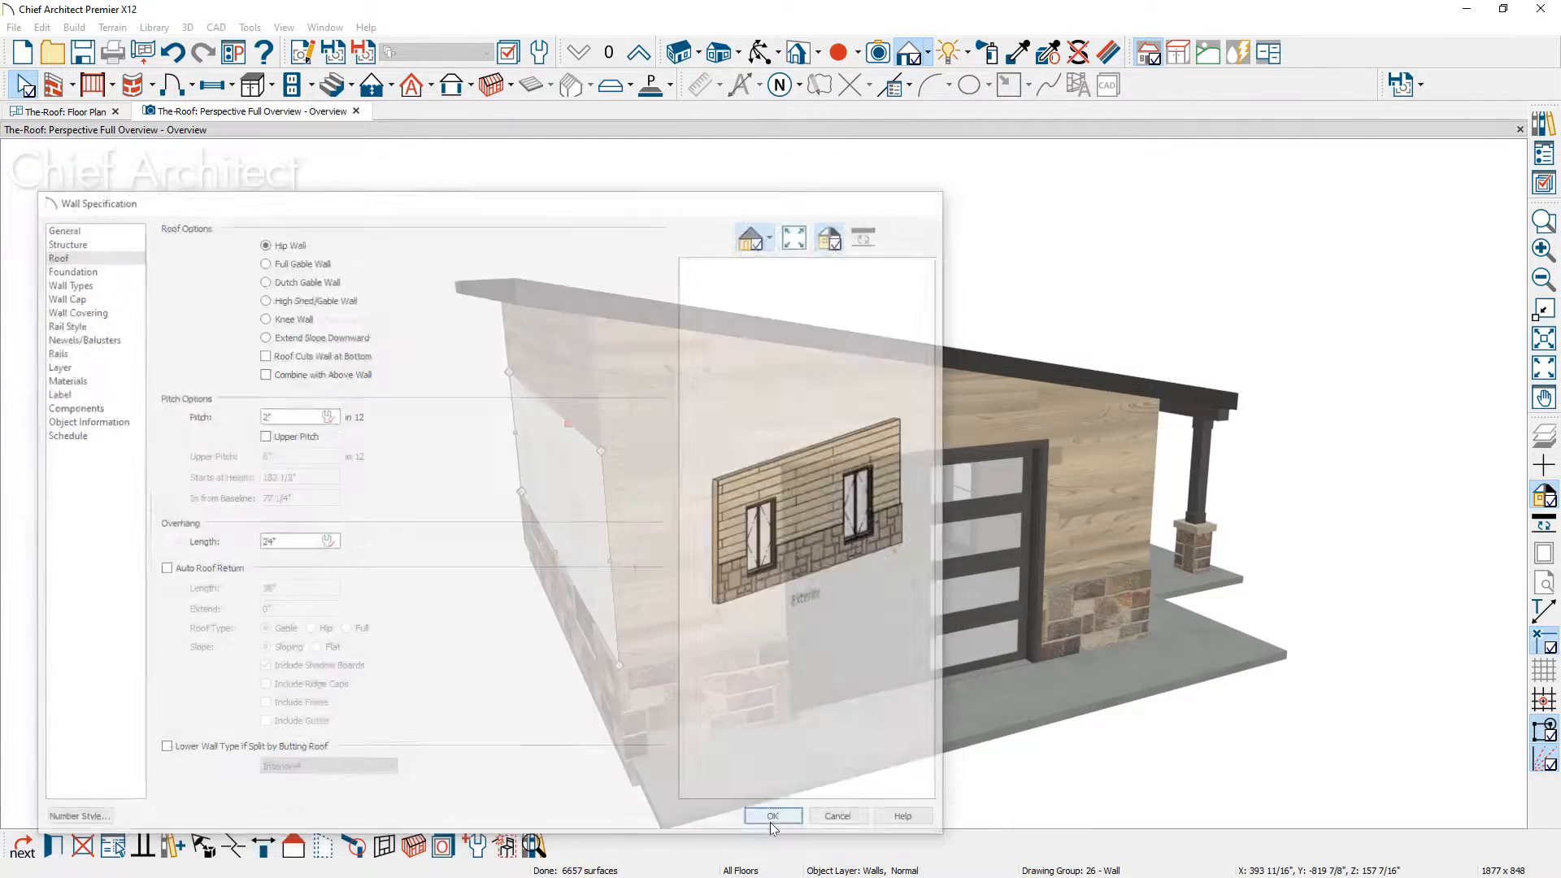
Step: Set the roof pitch to 8 in 12 in the Build Roof settings
{"action": "scroll", "coordinate": [917, 754], "scroll_direction": "up", "scroll_amount": 2}
{"action": "middle_click_drag", "start_coordinate": [916, 754], "coordinate": [840, 769]}
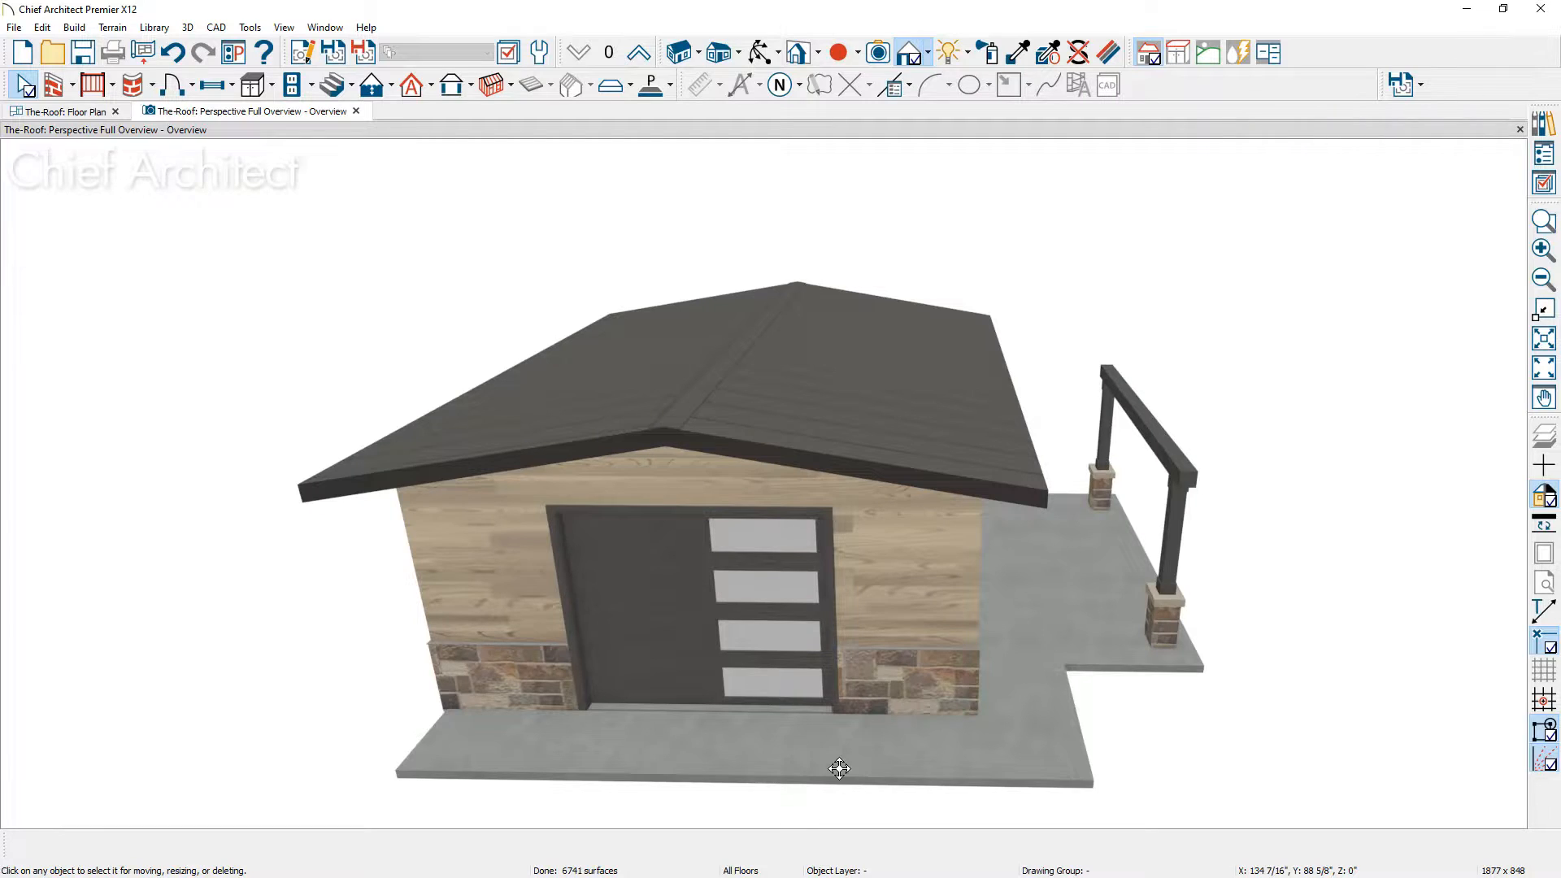
{"action": "key", "text": "r"}
{"action": "left_click_drag", "start_coordinate": [325, 308], "coordinate": [208, 310]}
{"action": "type", "text": "8"}
{"action": "key", "text": "Return"}
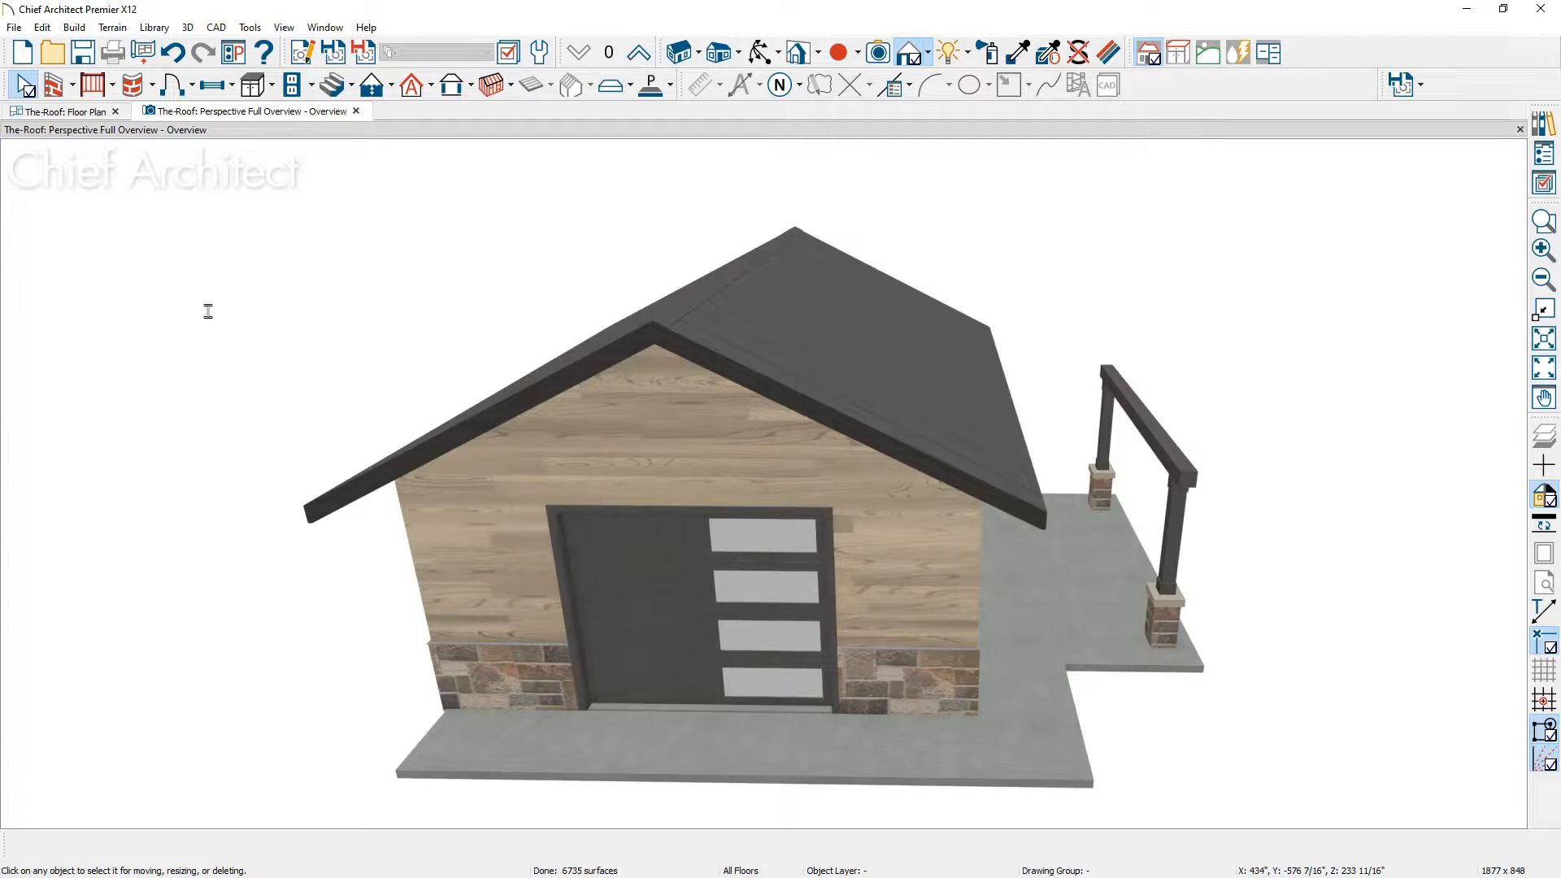
Step: Make the front wall with the large door a Dutch Gable Wall starting 24" in from the baseline
{"action": "left_click", "coordinate": [452, 565]}
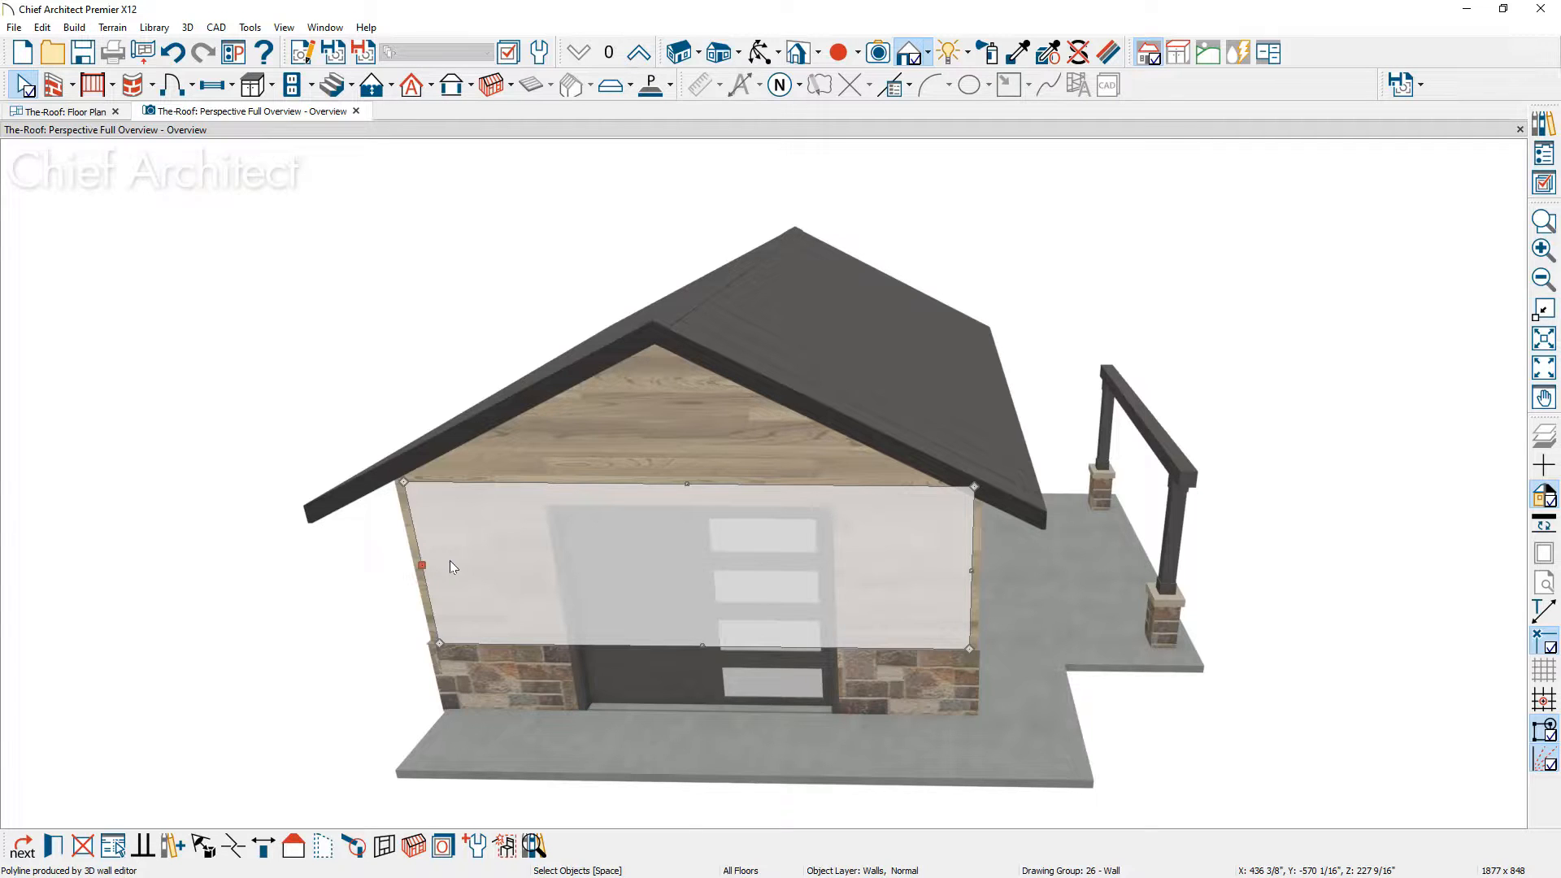
{"action": "double_click", "coordinate": [450, 561]}
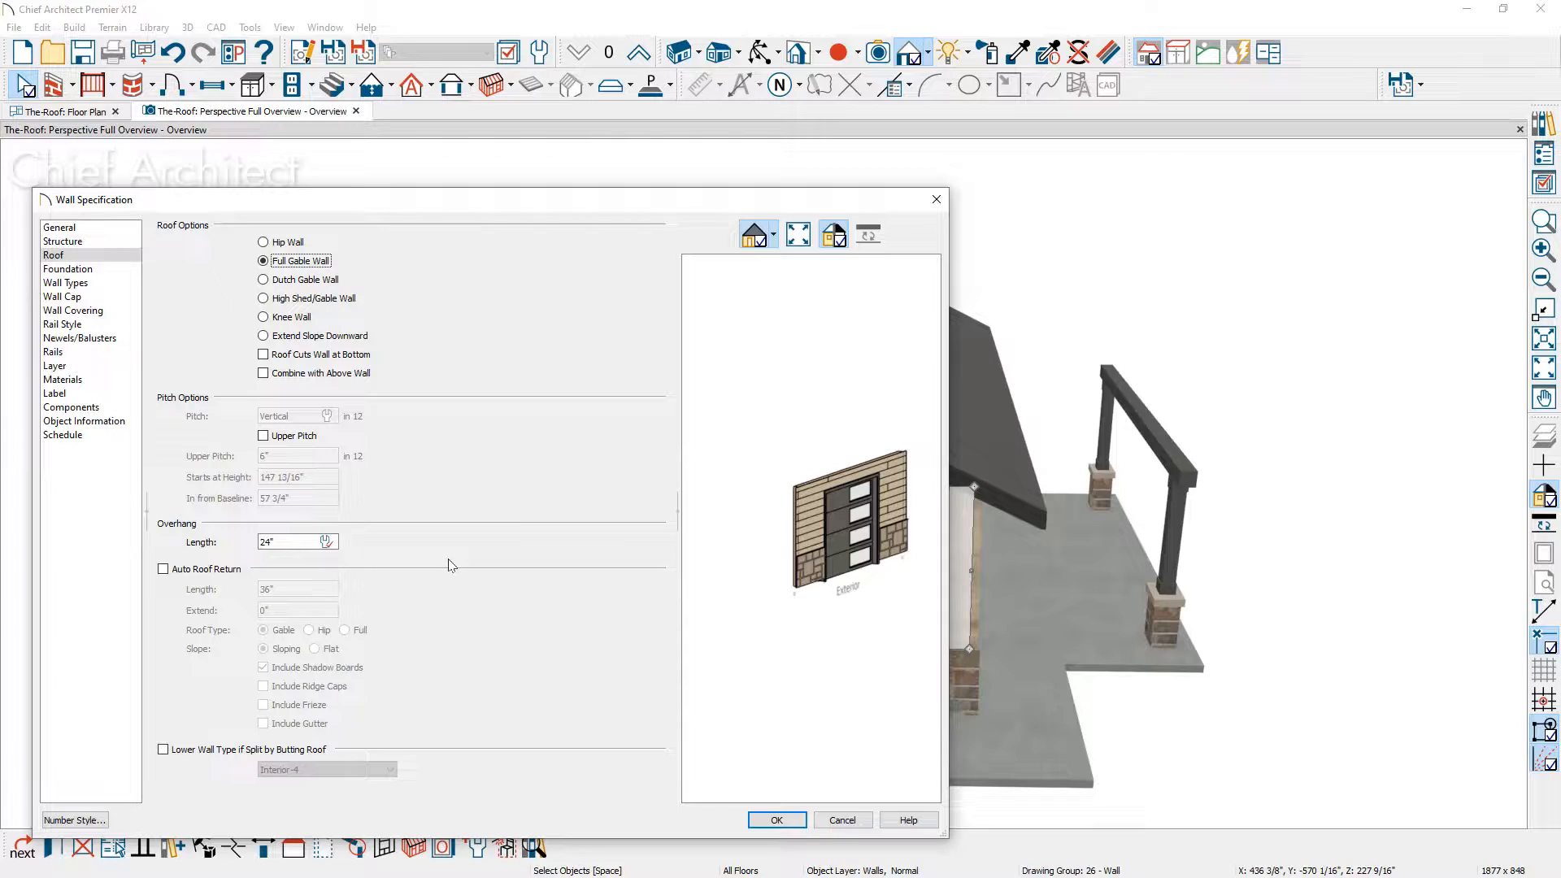
{"action": "left_click", "coordinate": [297, 279]}
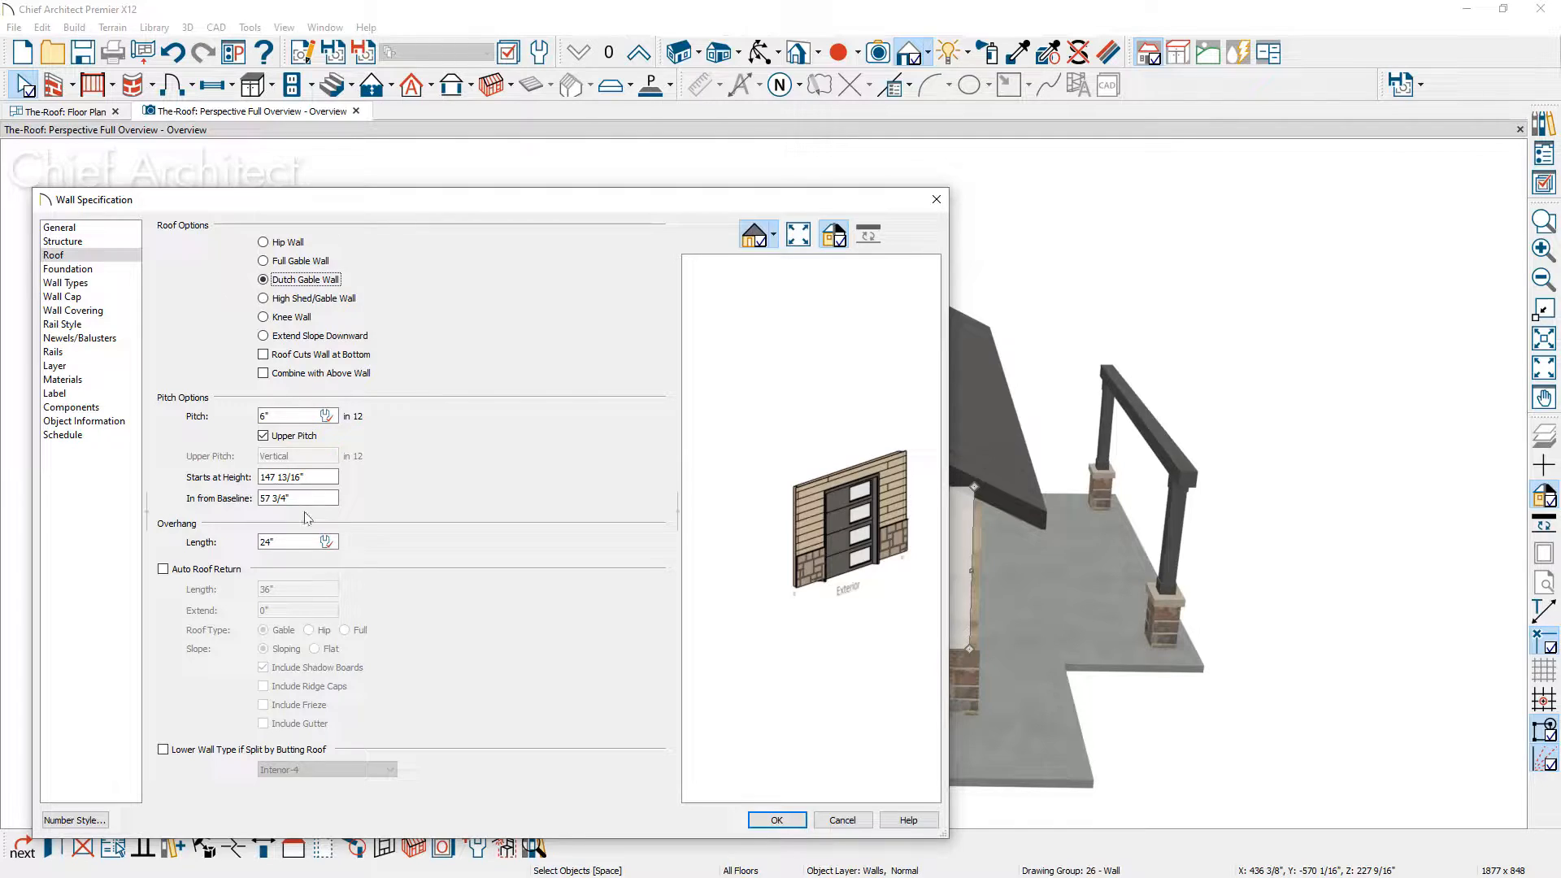
{"action": "left_click_drag", "start_coordinate": [307, 499], "coordinate": [240, 499]}
{"action": "type", "text": "24"}
{"action": "left_click", "coordinate": [777, 820]}
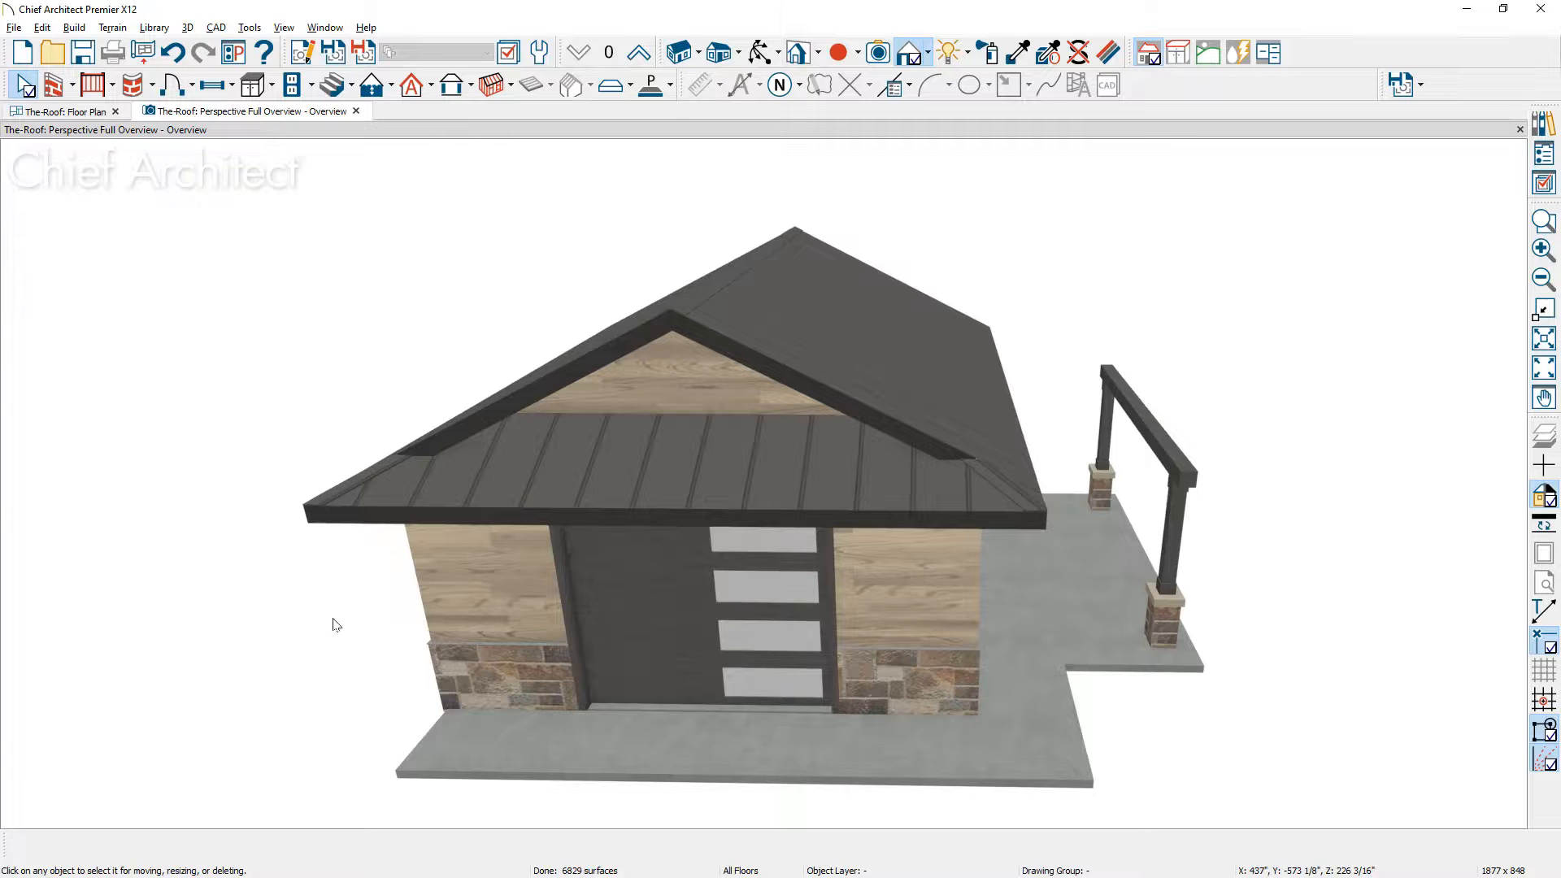
Step: Add an Auto Roof Return of the Full roof type to the windowless gable wall opposite the large door
{"action": "middle_click_drag", "start_coordinate": [407, 631], "coordinate": [924, 599]}
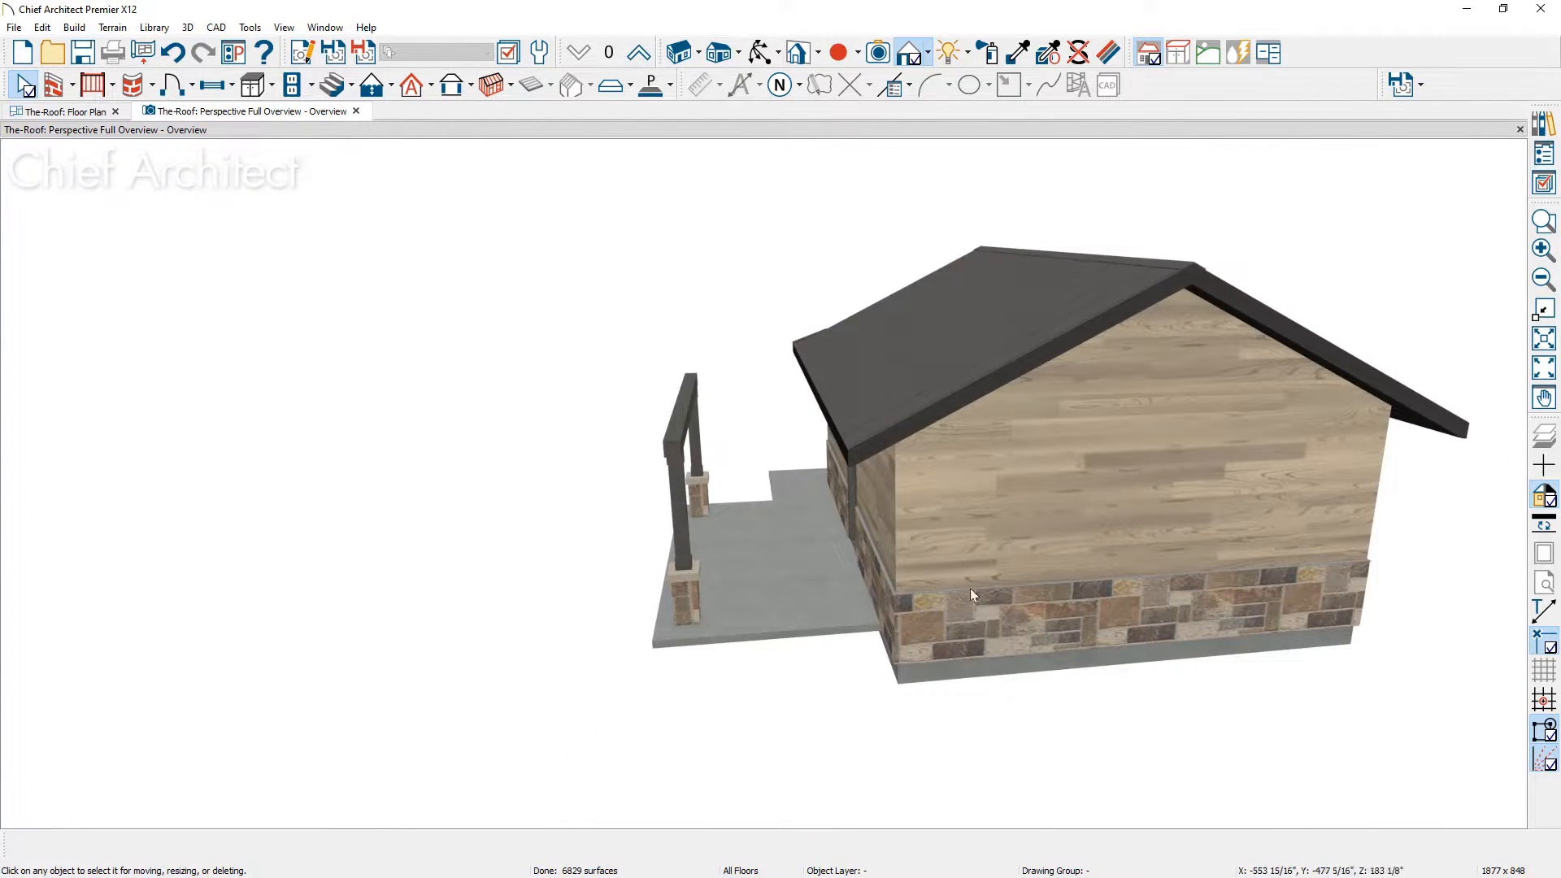
{"action": "left_click", "coordinate": [1034, 543]}
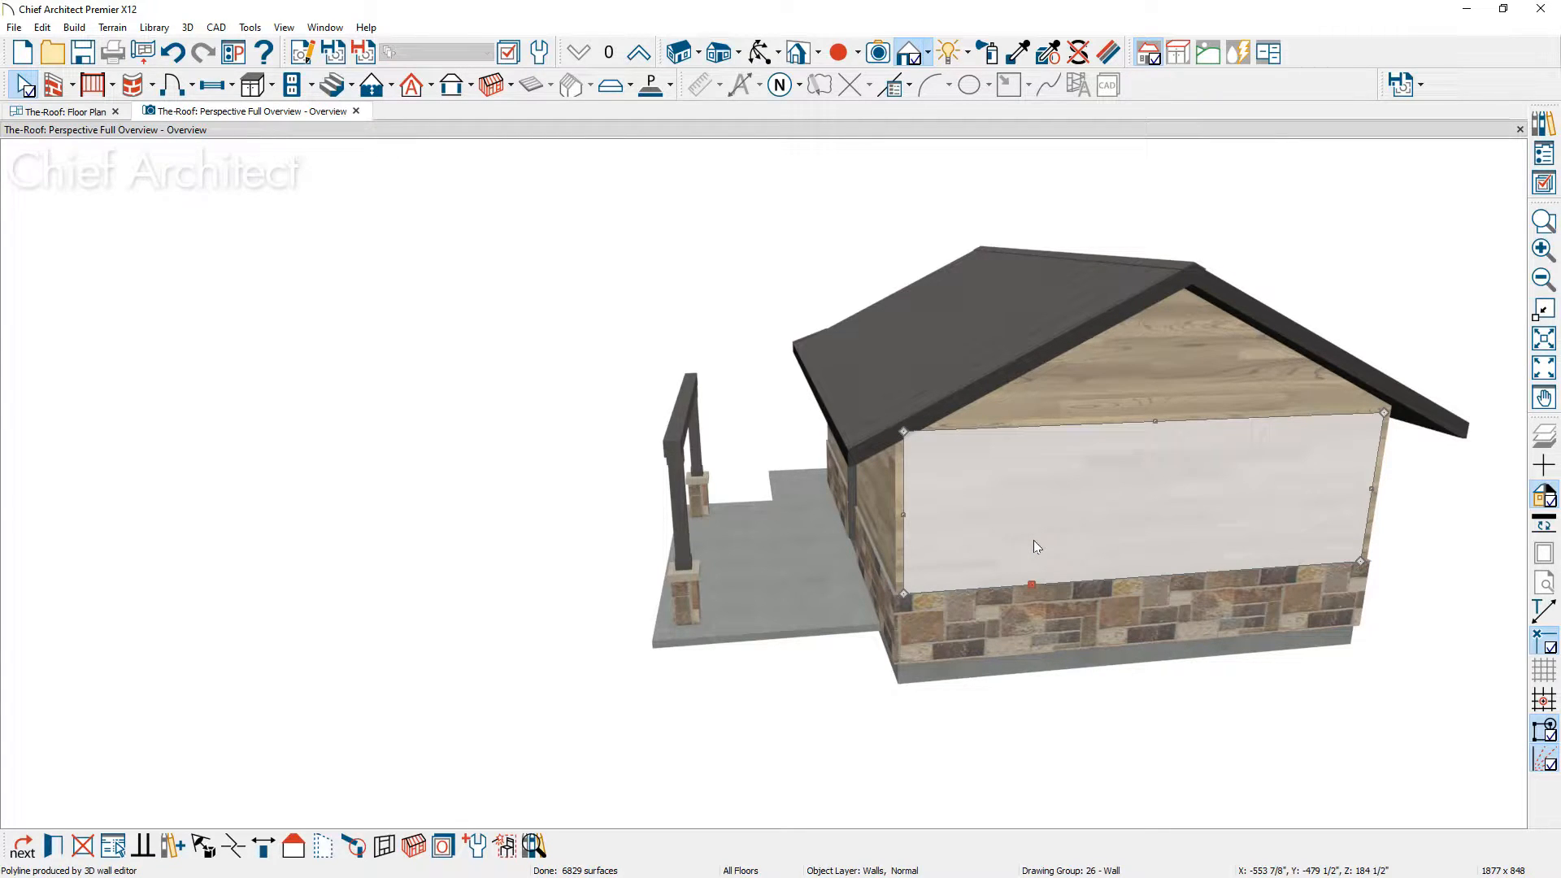
{"action": "double_click", "coordinate": [1034, 542]}
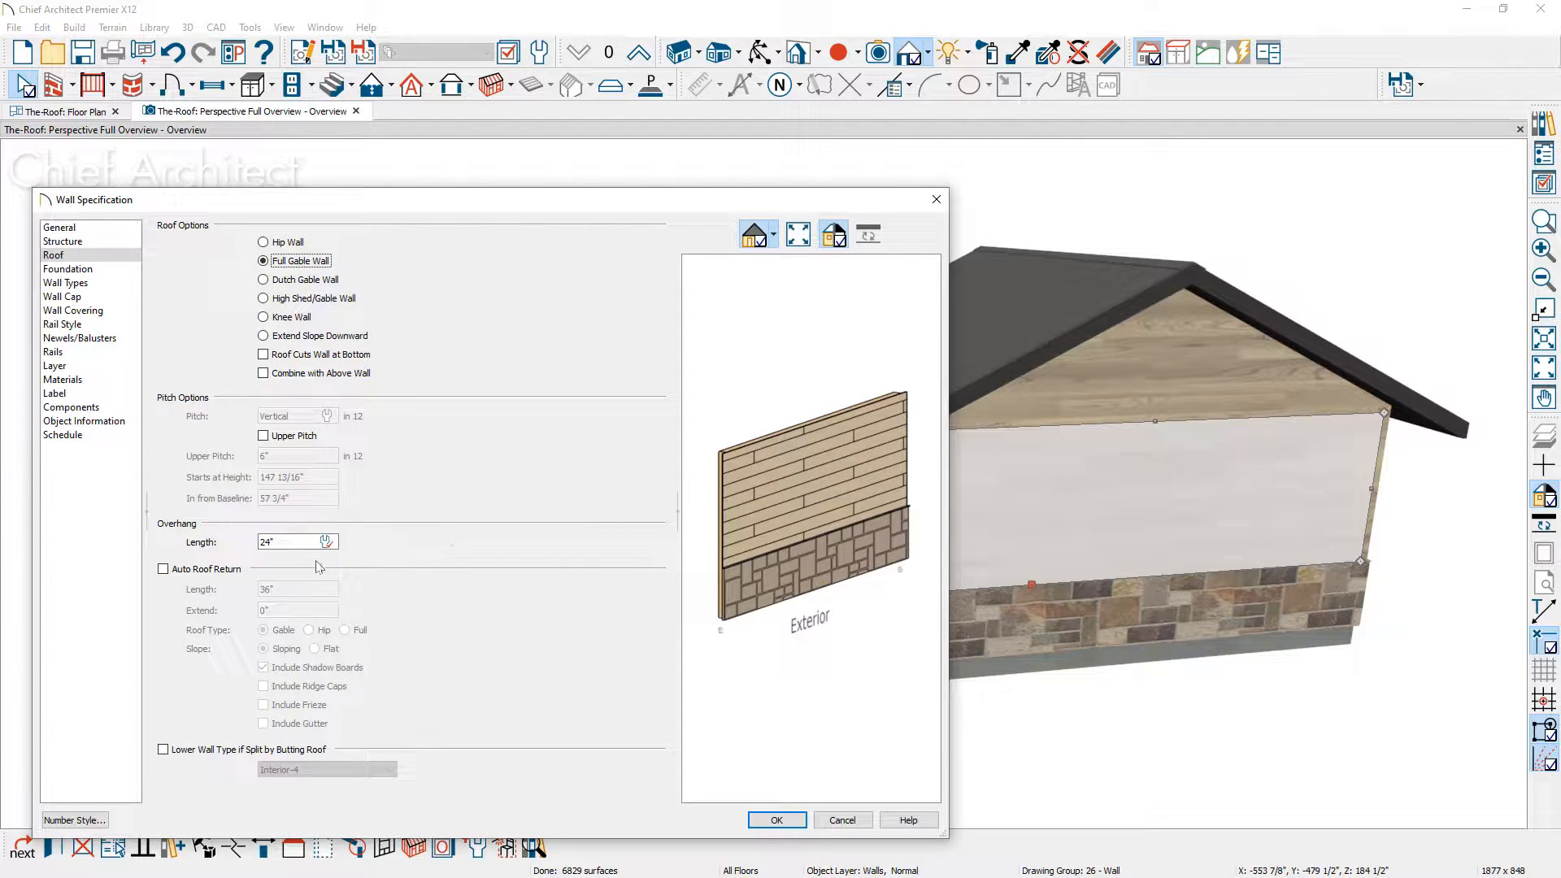
{"action": "left_click", "coordinate": [232, 571]}
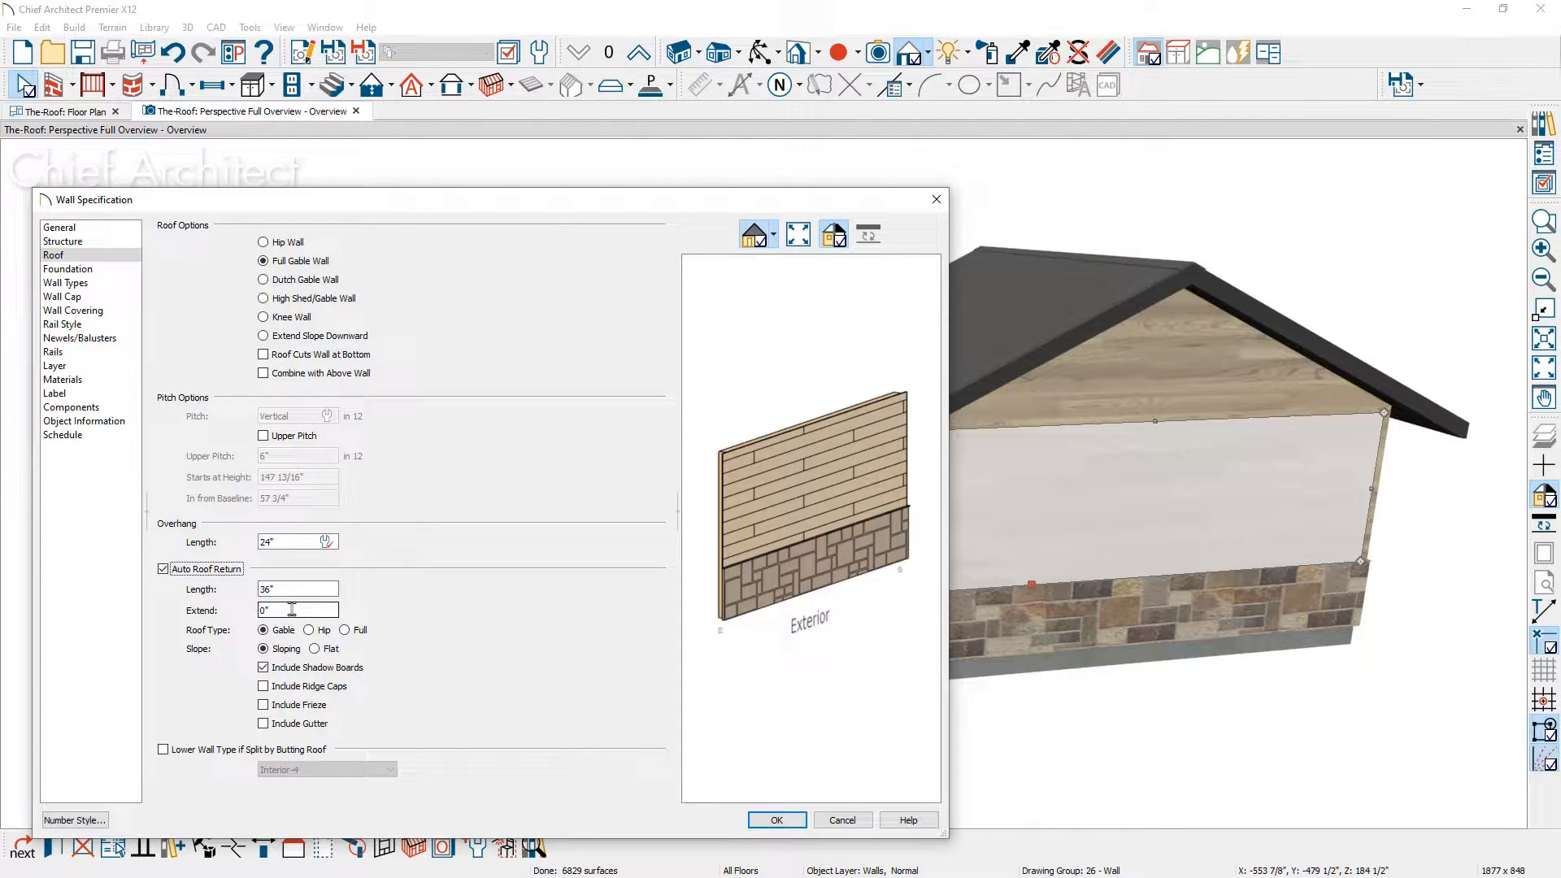
{"action": "left_click", "coordinate": [346, 633]}
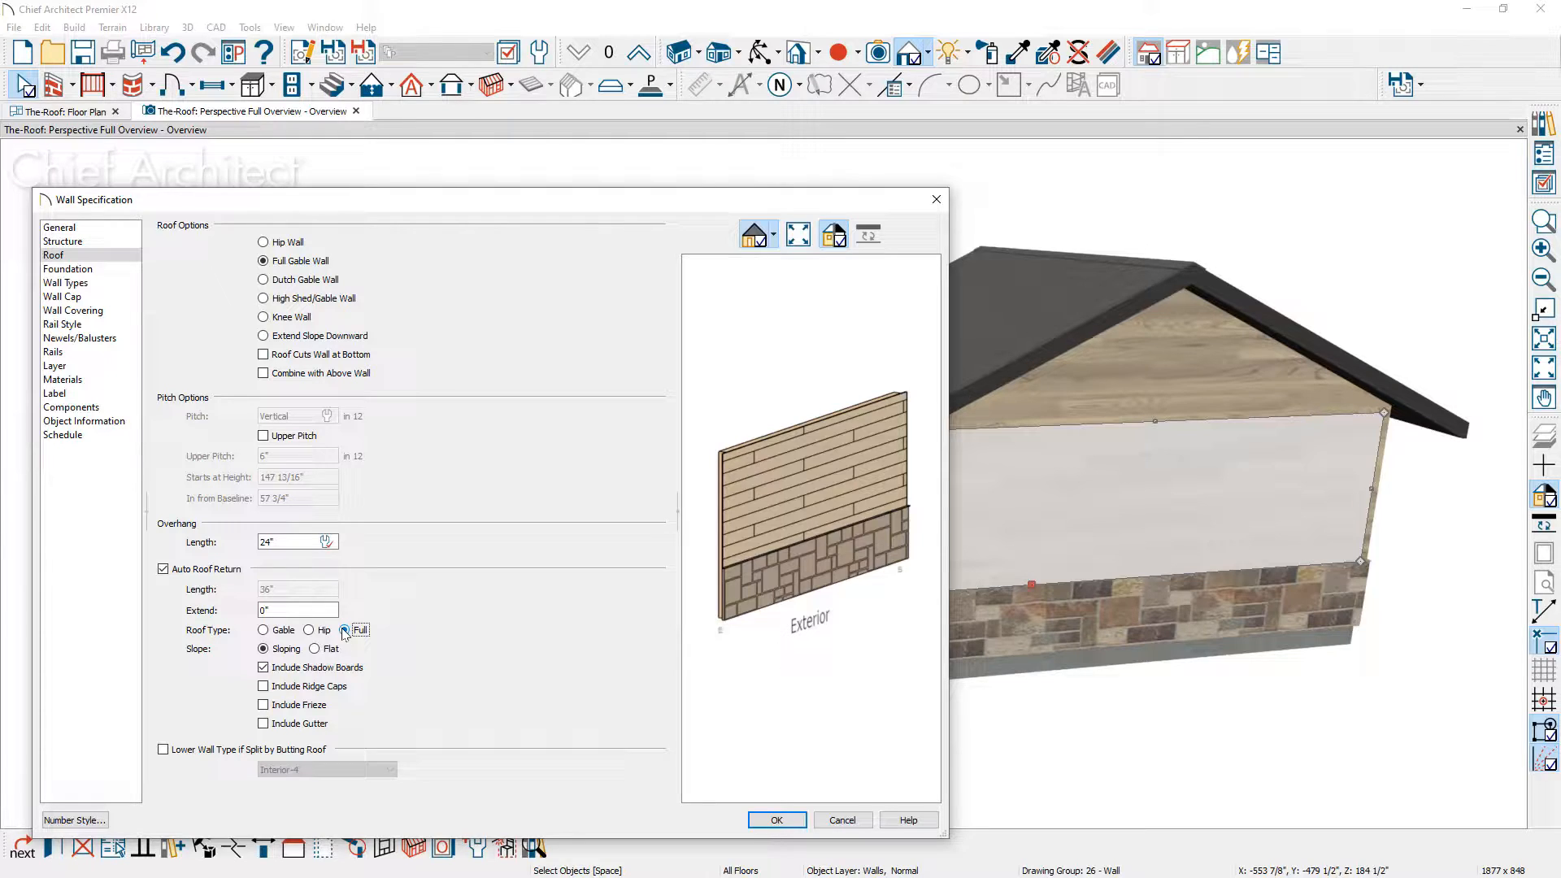
{"action": "left_click", "coordinate": [759, 820]}
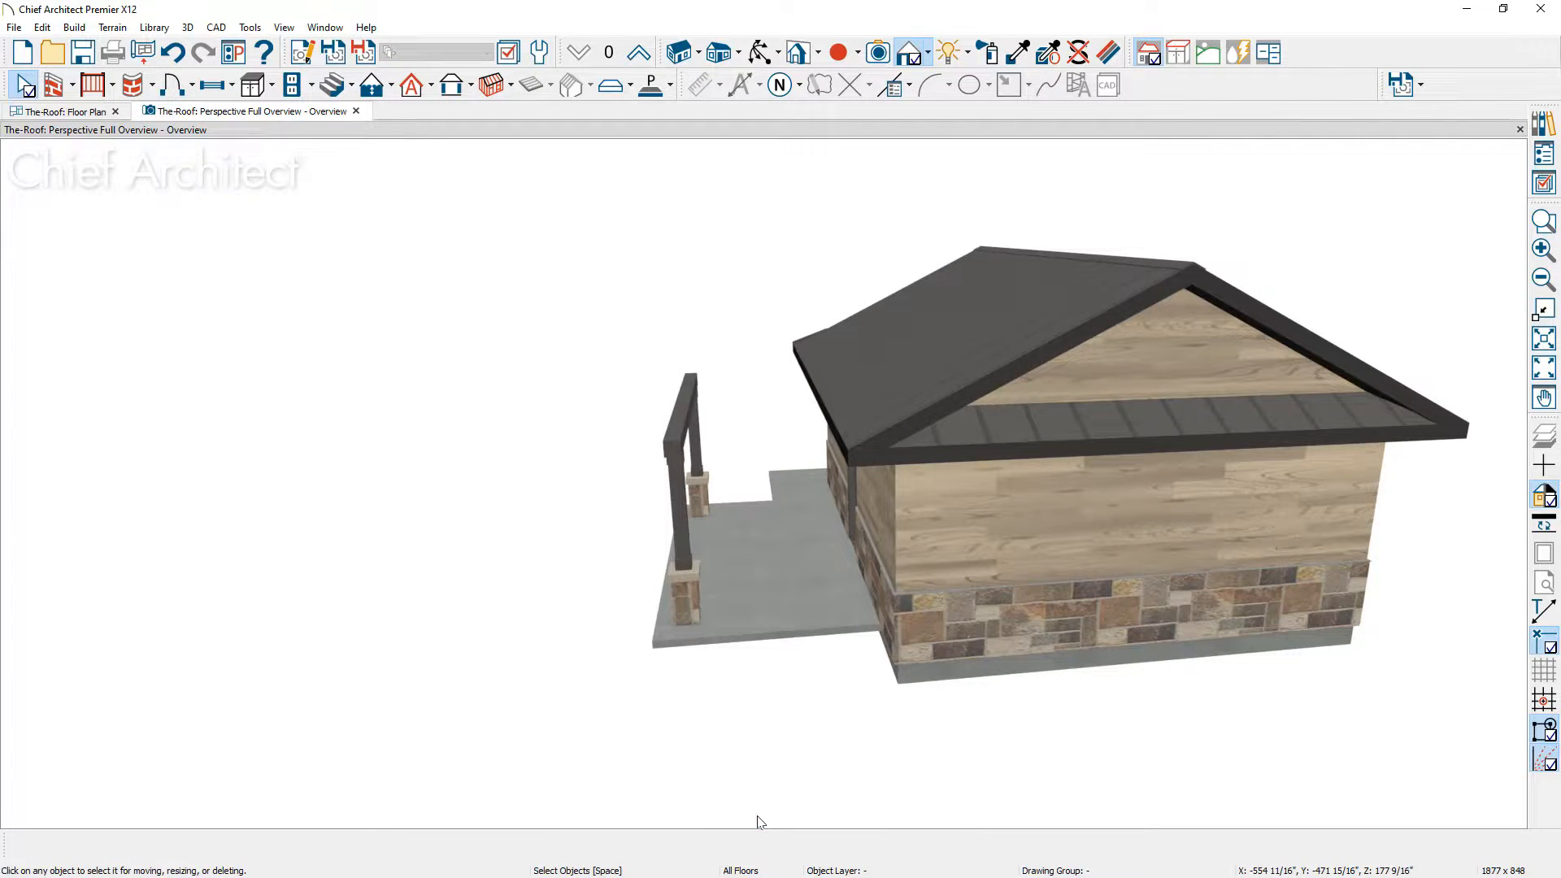
Step: Enable an upper pitch of 2 in 12 for the door-side wall facing the patio and the opposite two-window wall
{"action": "middle_click_drag", "start_coordinate": [522, 638], "coordinate": [1077, 690]}
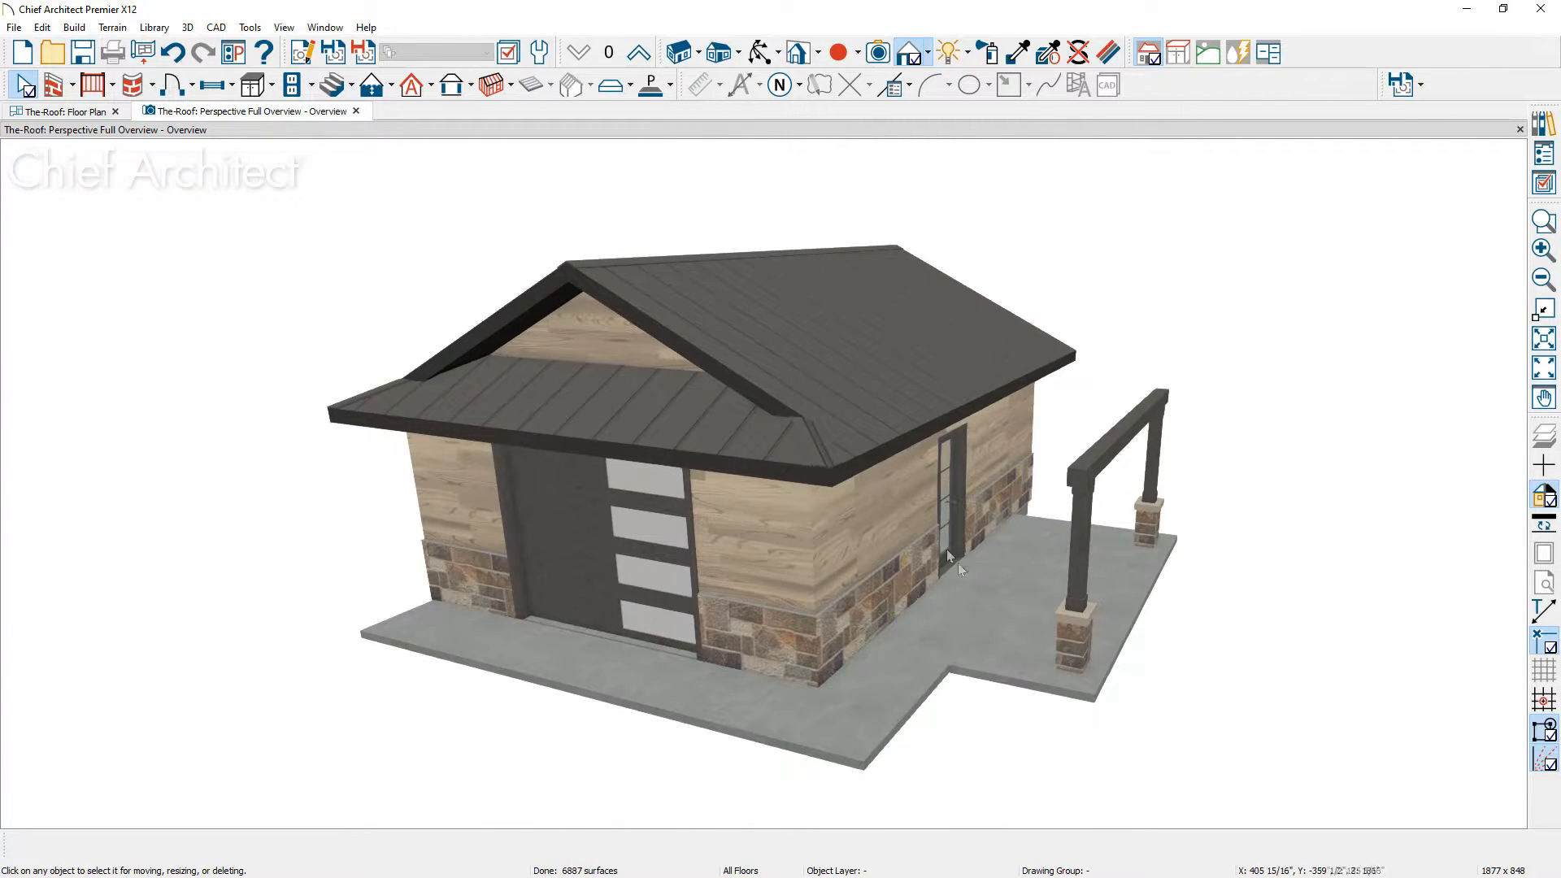
{"action": "left_click", "coordinate": [901, 509]}
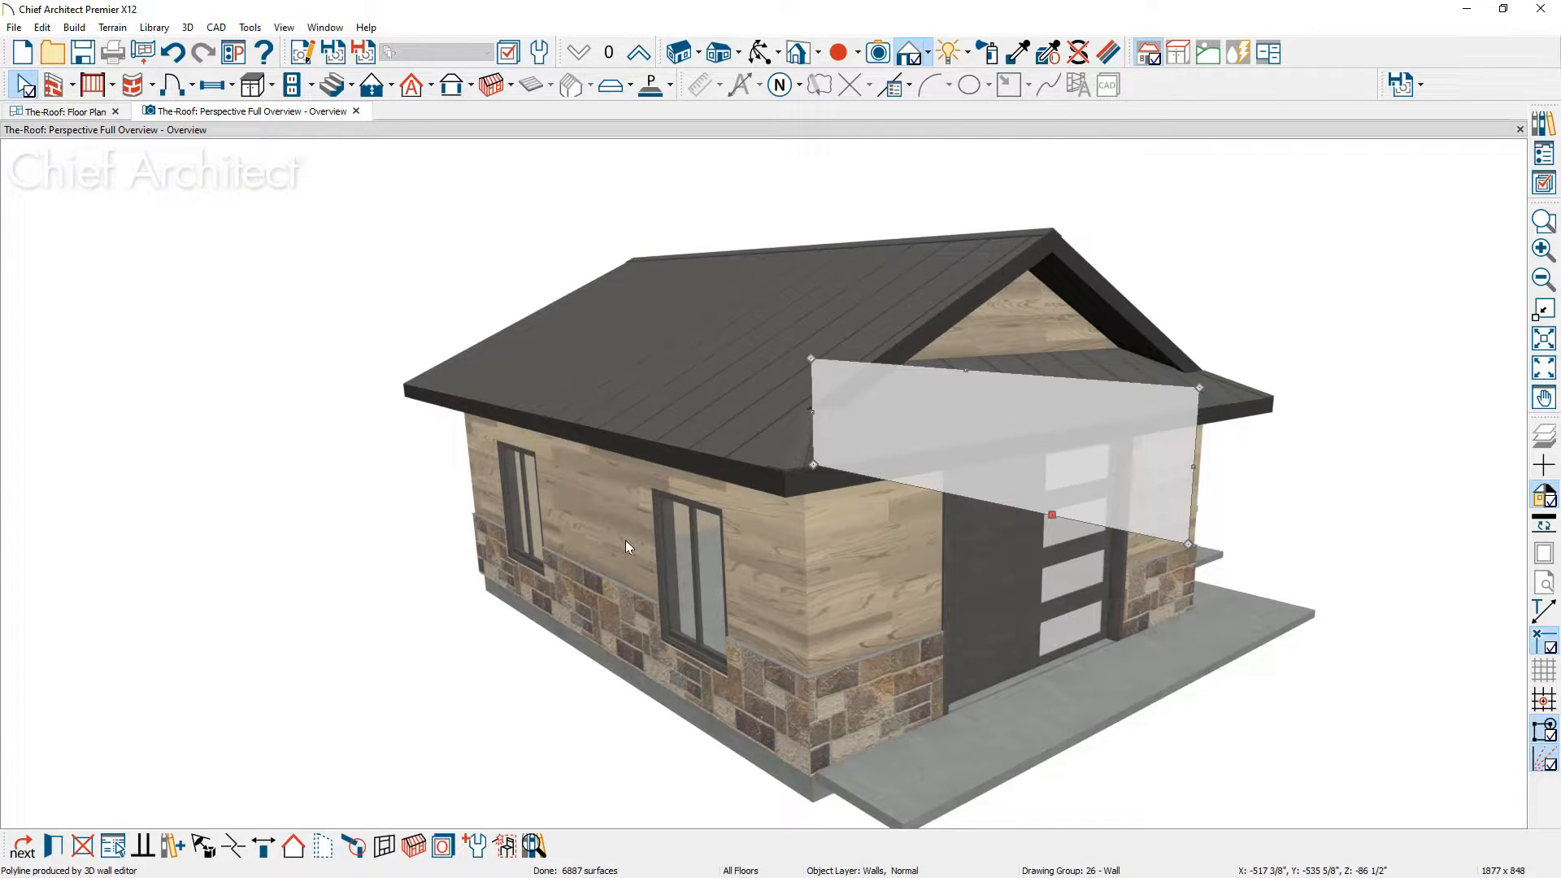
{"action": "left_click", "coordinate": [626, 541]}
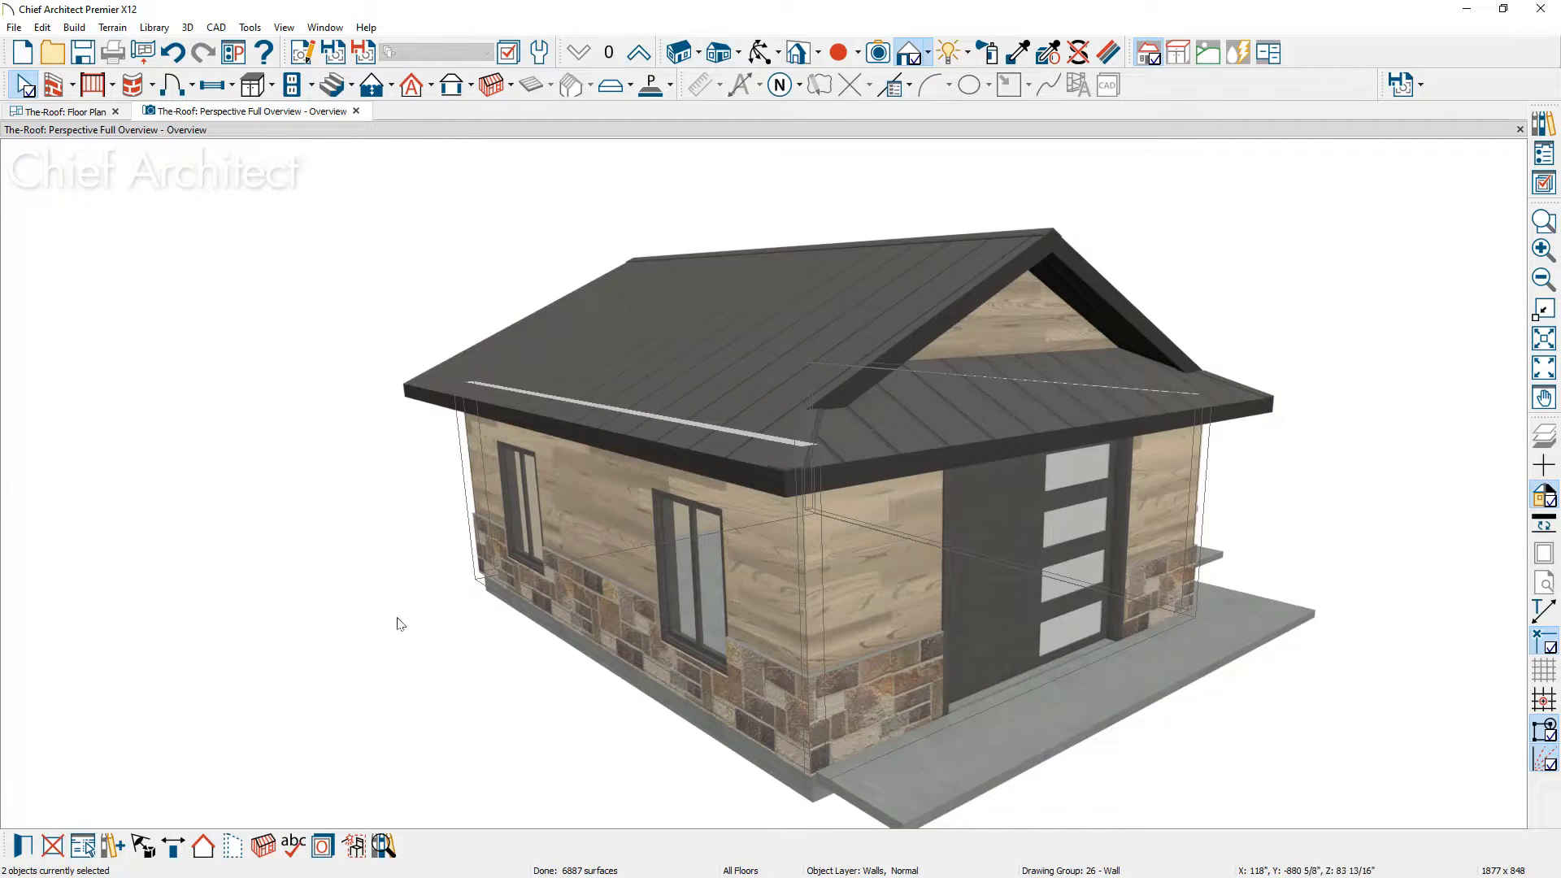
{"action": "left_click", "coordinate": [23, 849]}
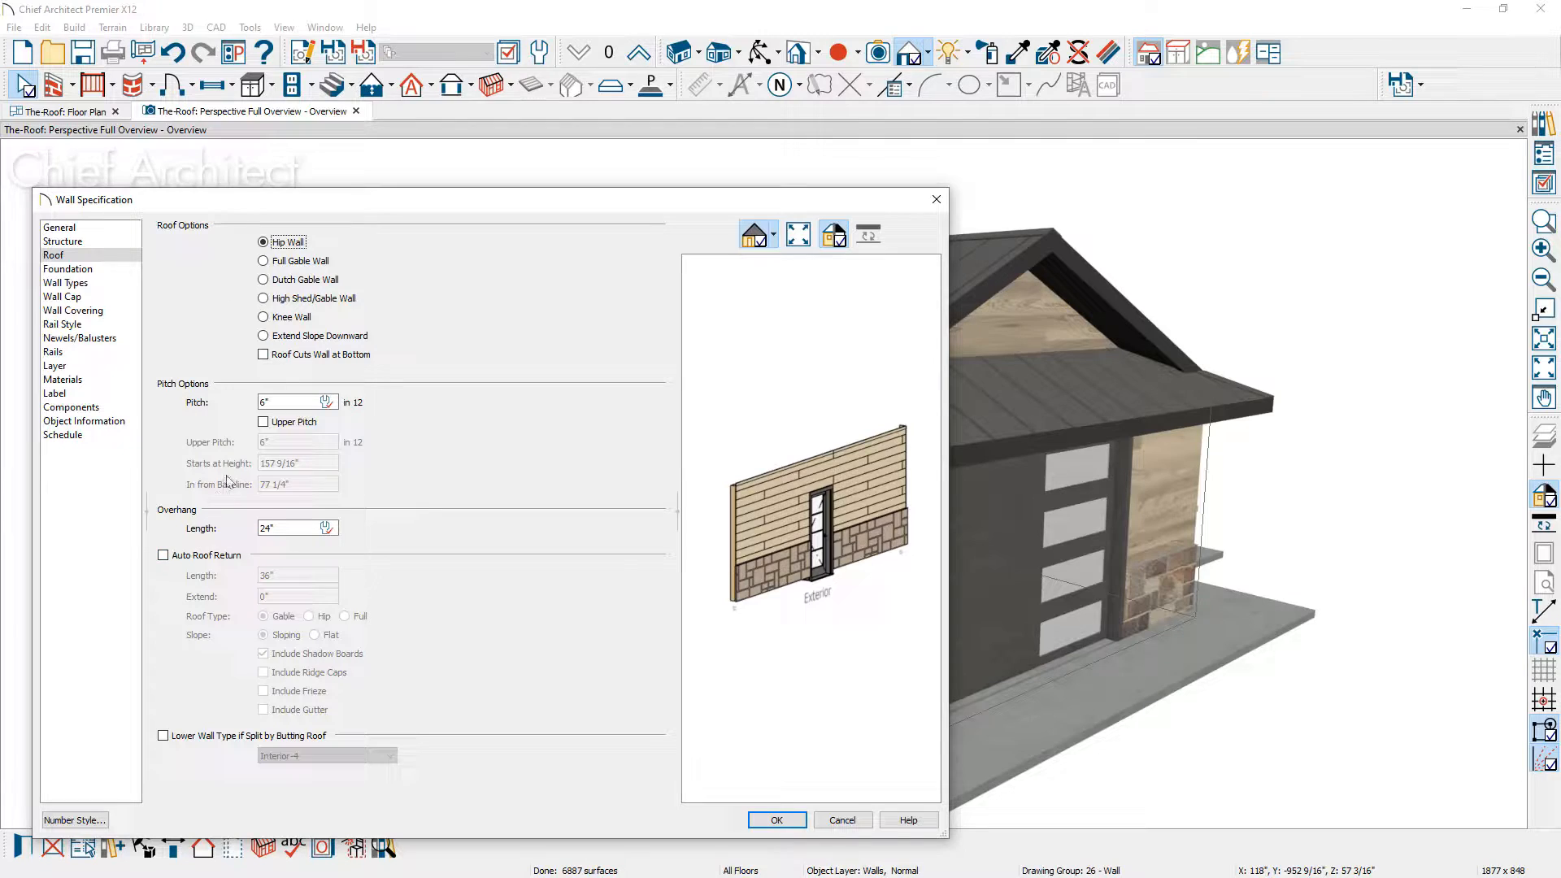
{"action": "left_click", "coordinate": [263, 422]}
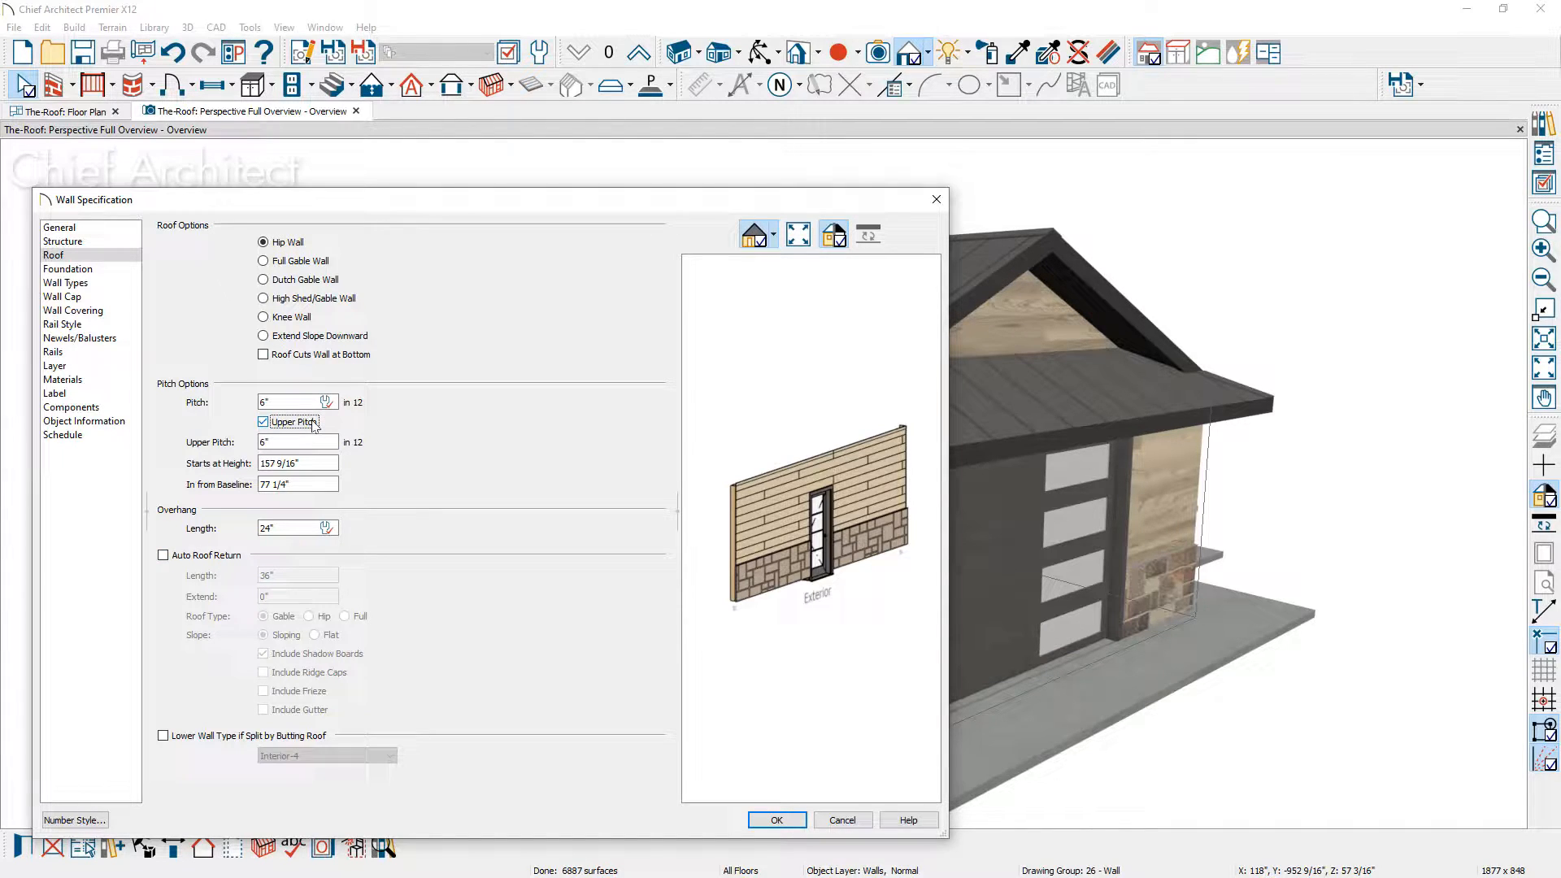
{"action": "left_click", "coordinate": [307, 444]}
{"action": "key", "text": "BackSpace"}
{"action": "key", "text": "BackSpace"}
{"action": "type", "text": "2"}
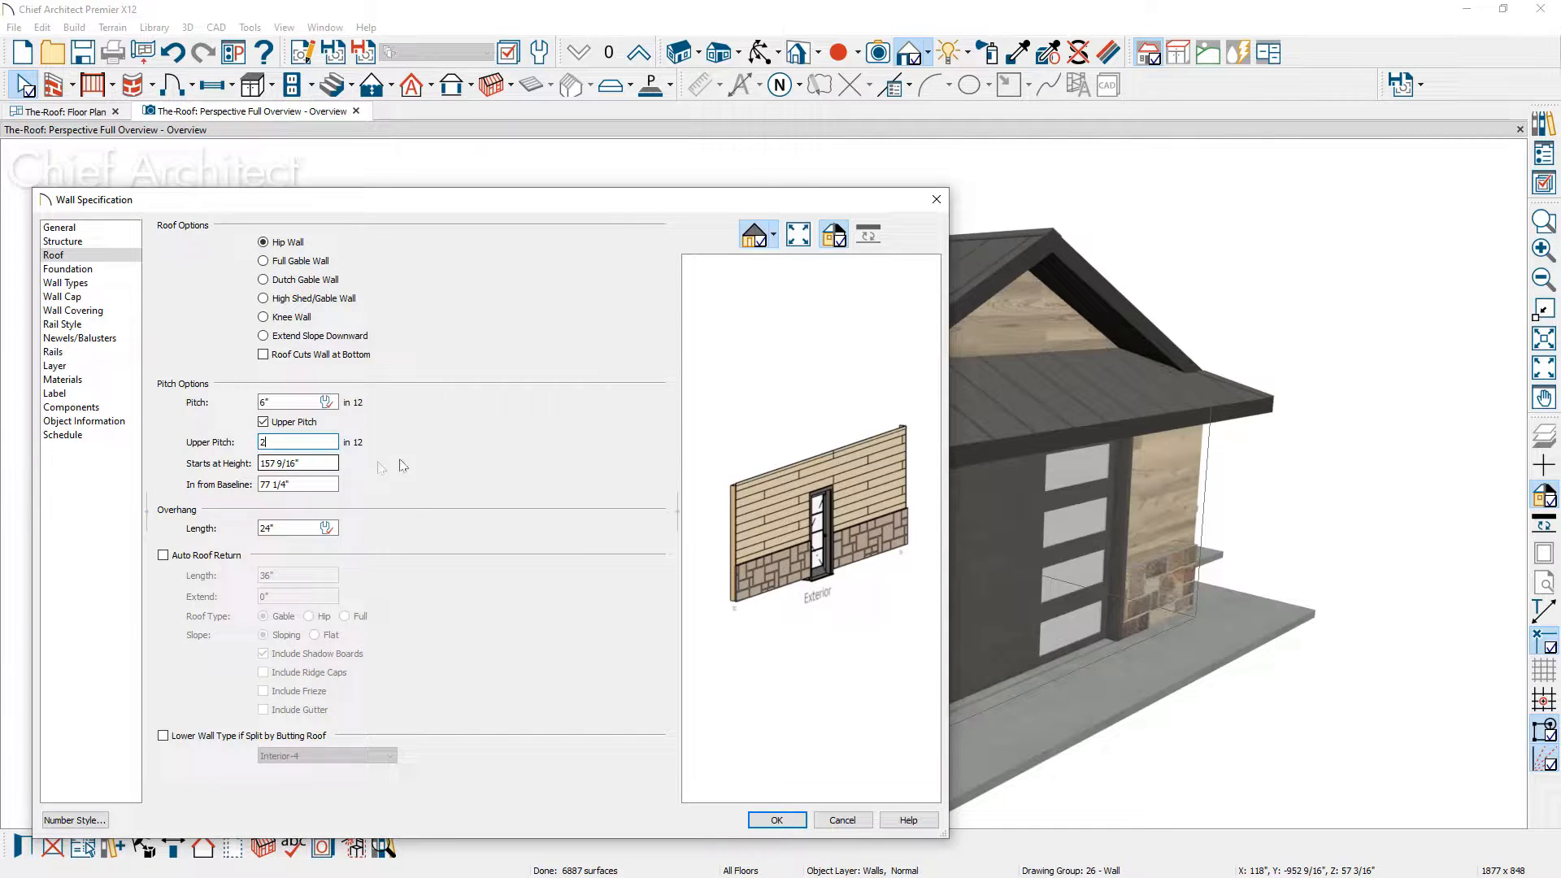
{"action": "key", "text": "Tab"}
Step: Start the upper pitch 72" in from the baseline on both selected walls and inspect the resulting two-pitch roof
{"action": "left_click", "coordinate": [333, 483]}
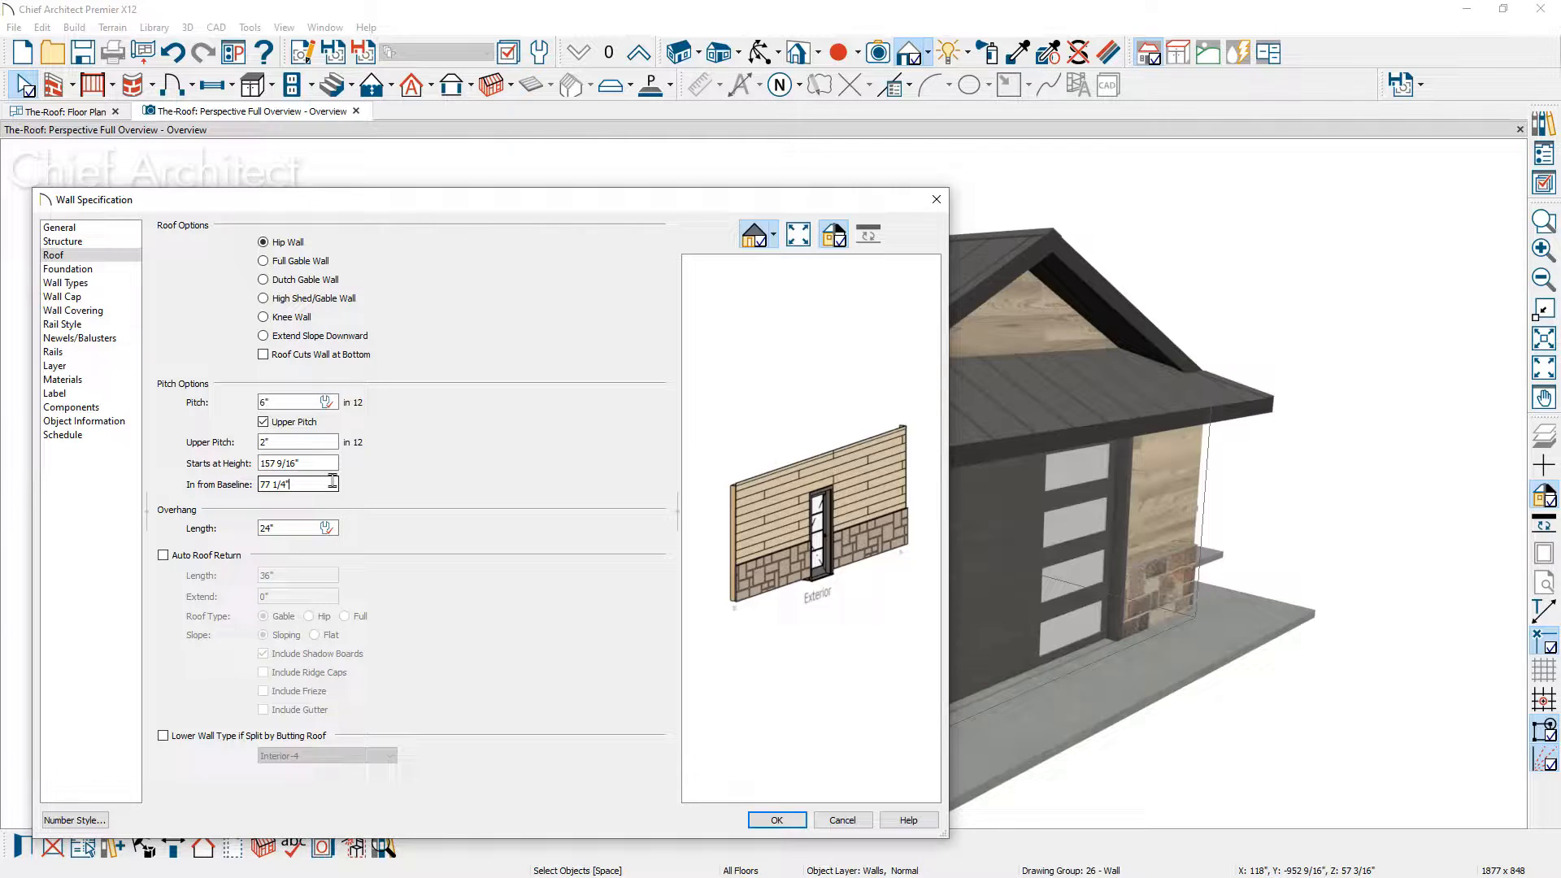
{"action": "key", "text": "BackSpace"}
{"action": "key", "text": "BackSpace"}
{"action": "key", "text": "BackSpace"}
{"action": "key", "text": "BackSpace"}
{"action": "key", "text": "BackSpace"}
{"action": "key", "text": "BackSpace"}
{"action": "type", "text": "2"}
{"action": "left_click", "coordinate": [758, 823]}
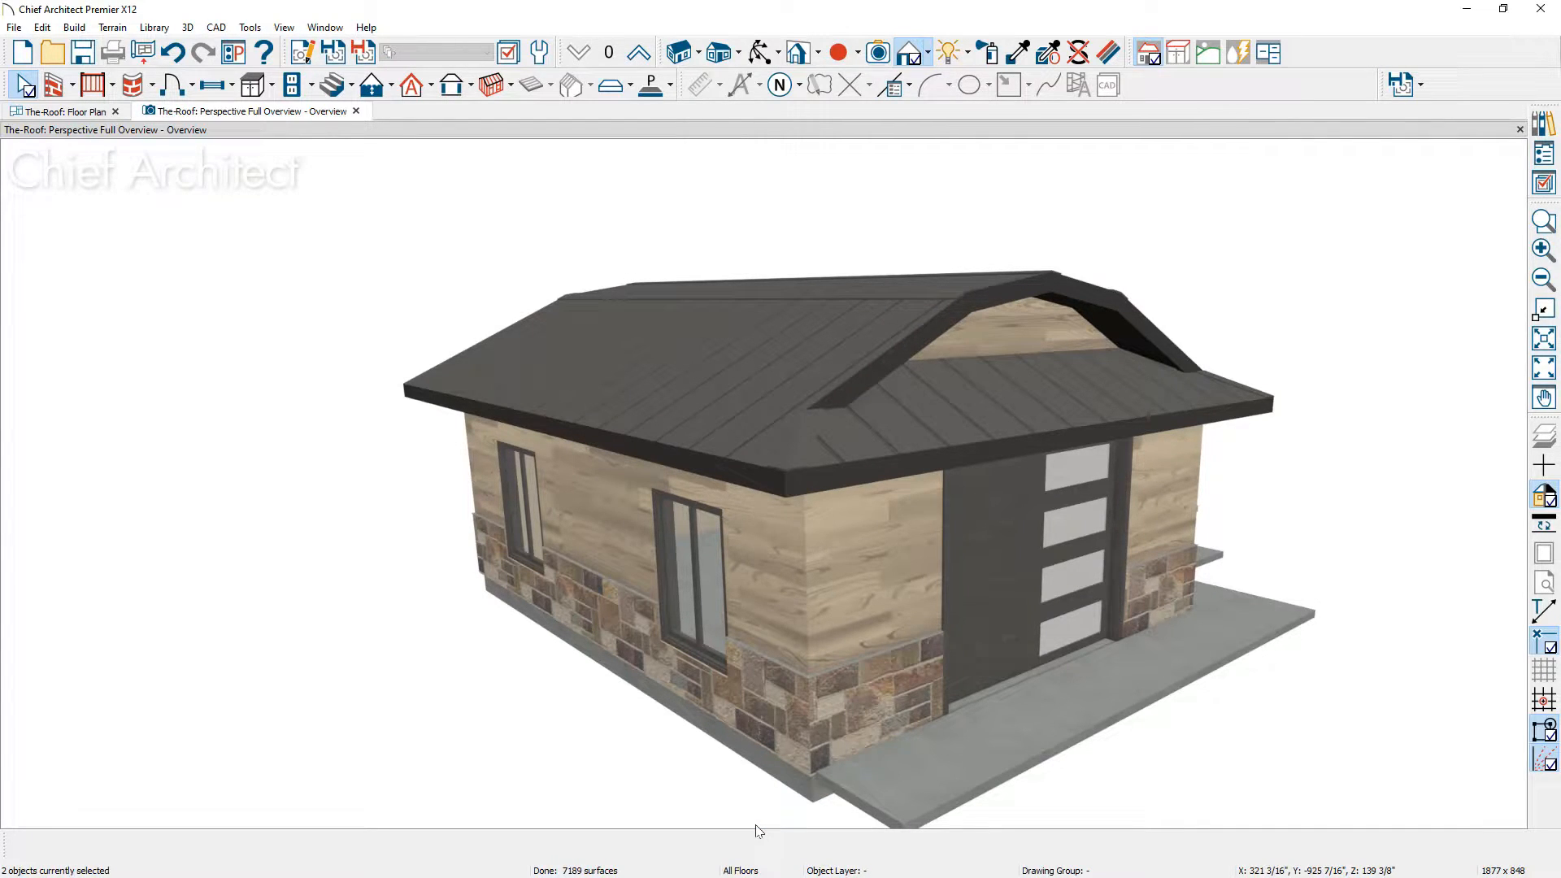
{"action": "left_click_drag", "start_coordinate": [1138, 706], "coordinate": [855, 733]}
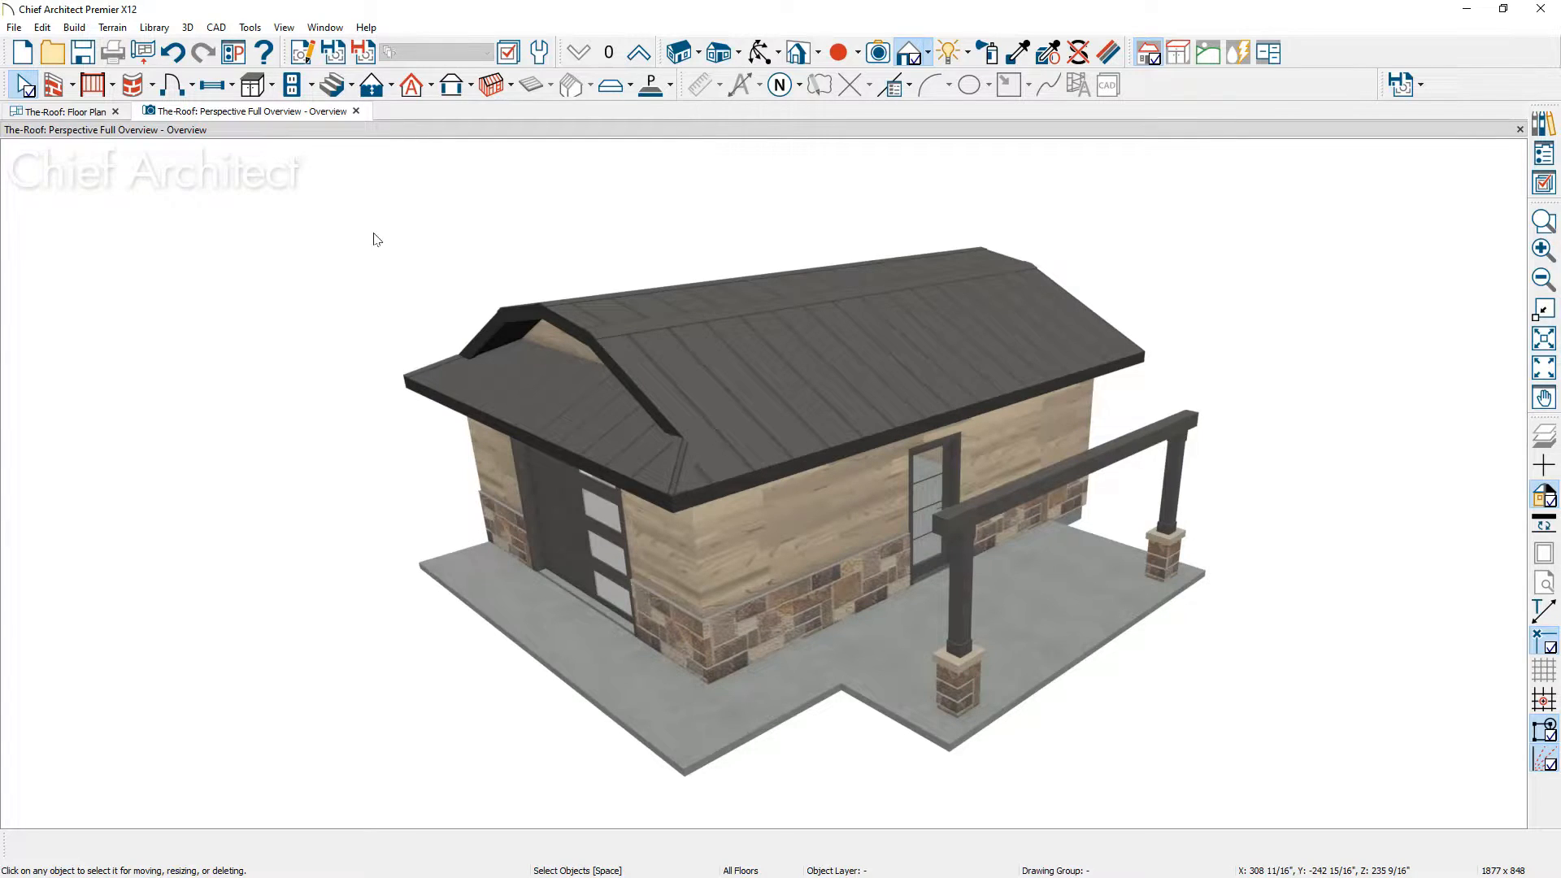
Step: Draw a manual roof plane about 10'-8" long along the porch beam in the floor plan, turning Auto Rebuild Roofs off
{"action": "left_click", "coordinate": [93, 114]}
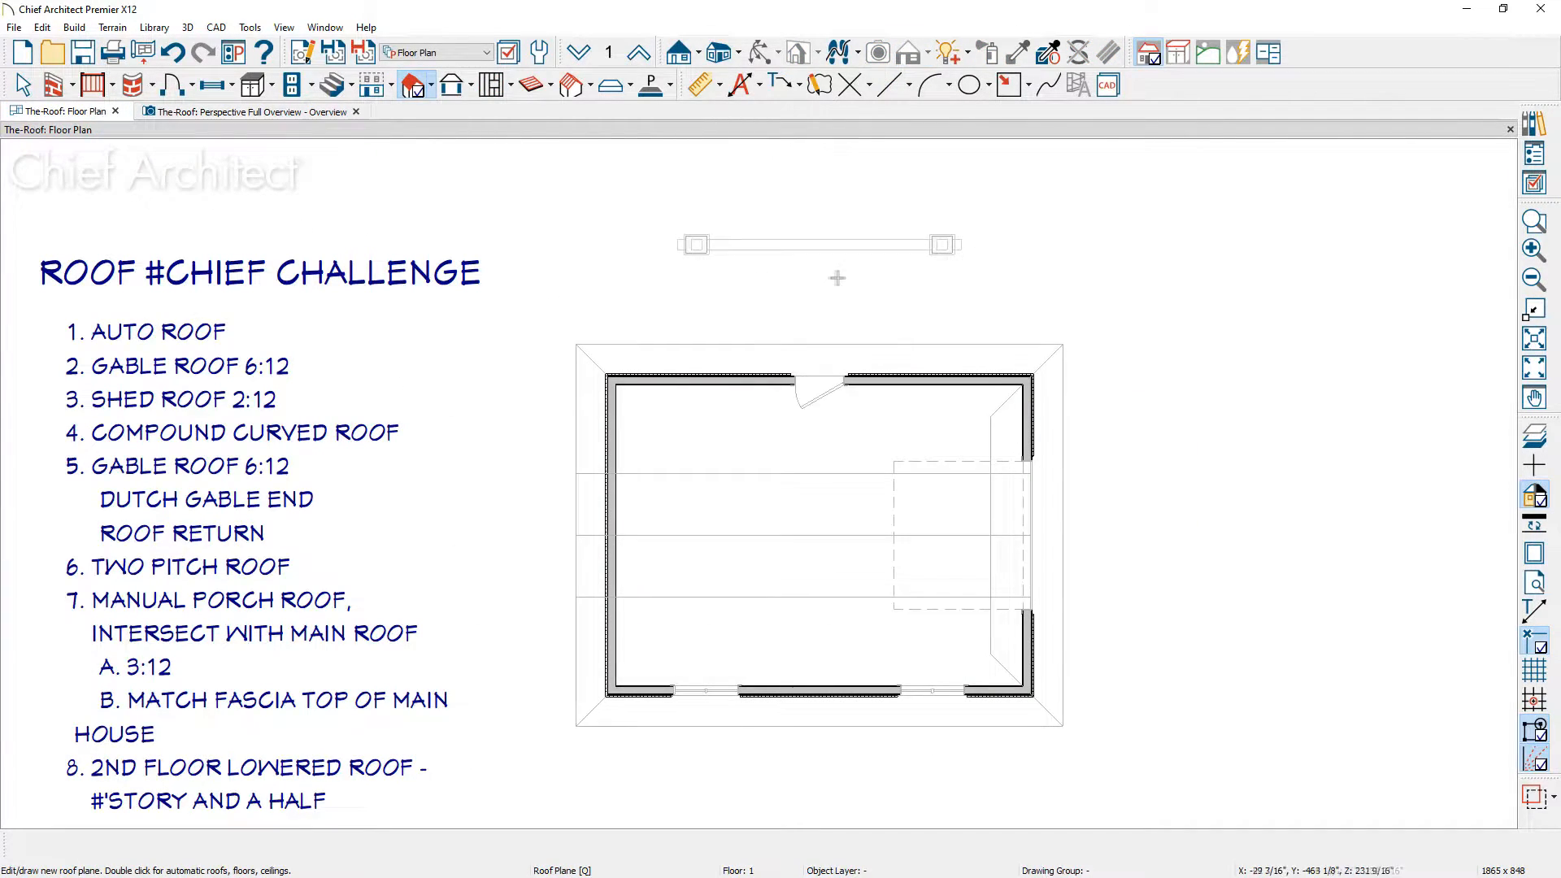
{"action": "scroll", "coordinate": [839, 278], "scroll_direction": "up", "scroll_amount": 2}
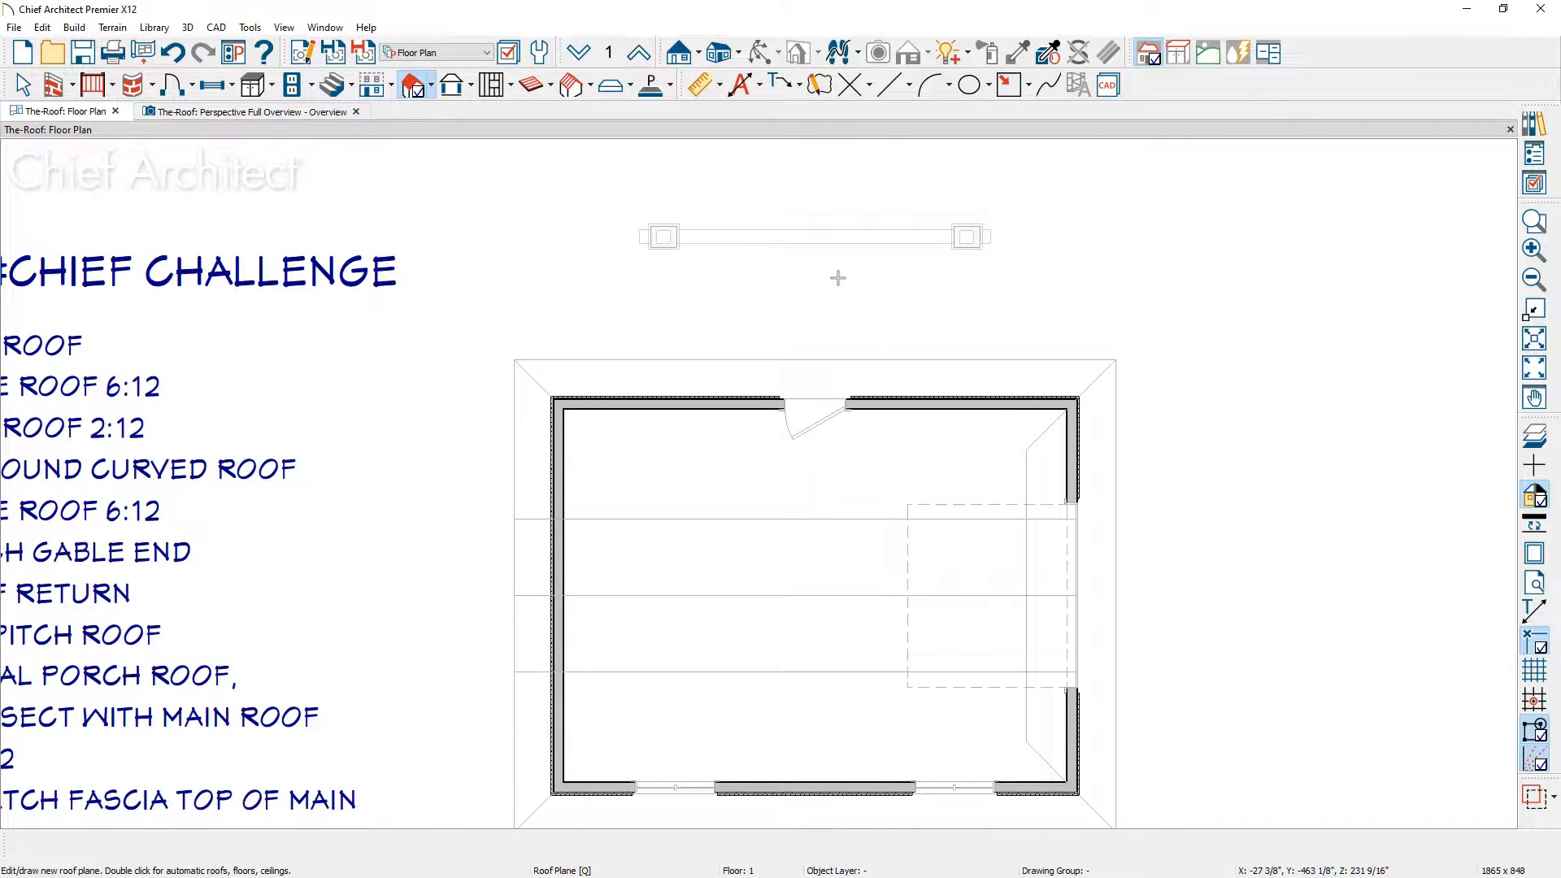
{"action": "left_click", "coordinate": [432, 85]}
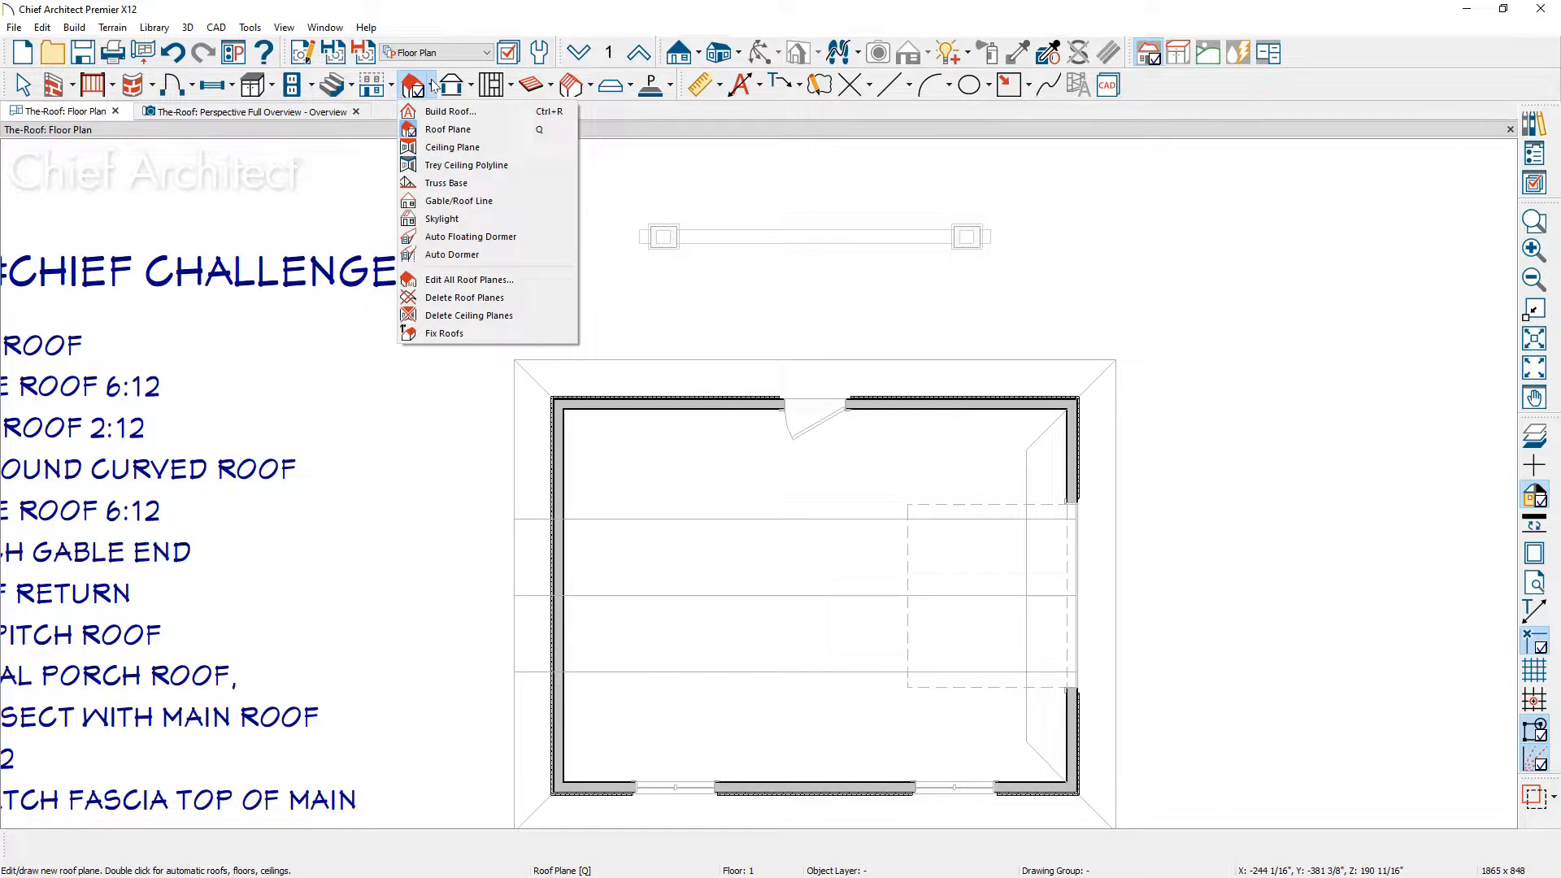
{"action": "left_click", "coordinate": [500, 134]}
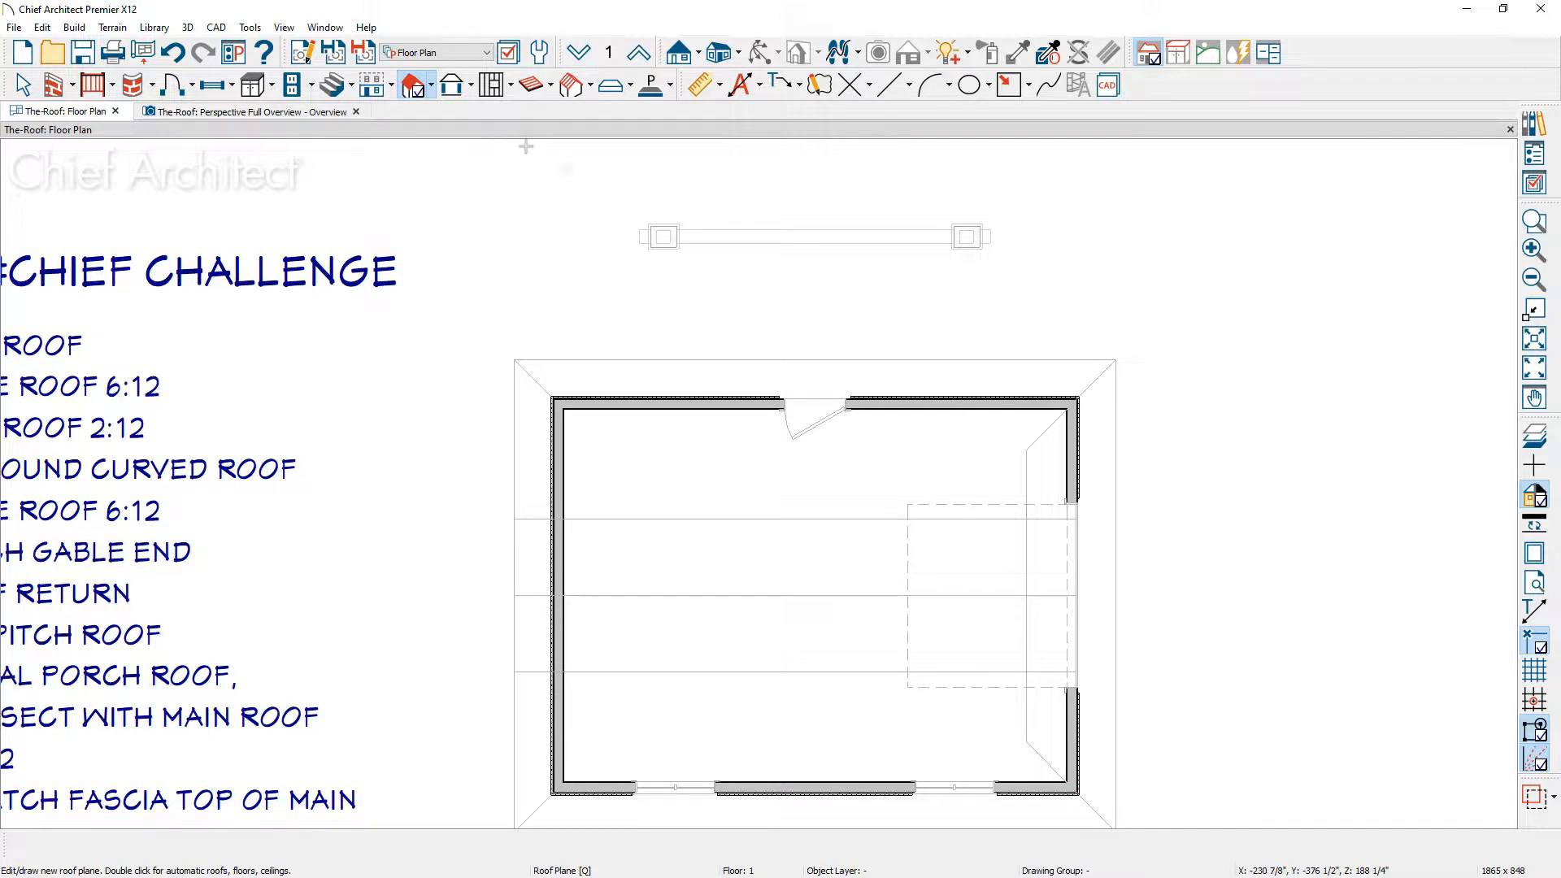
{"action": "left_click_drag", "start_coordinate": [701, 231], "coordinate": [915, 237]}
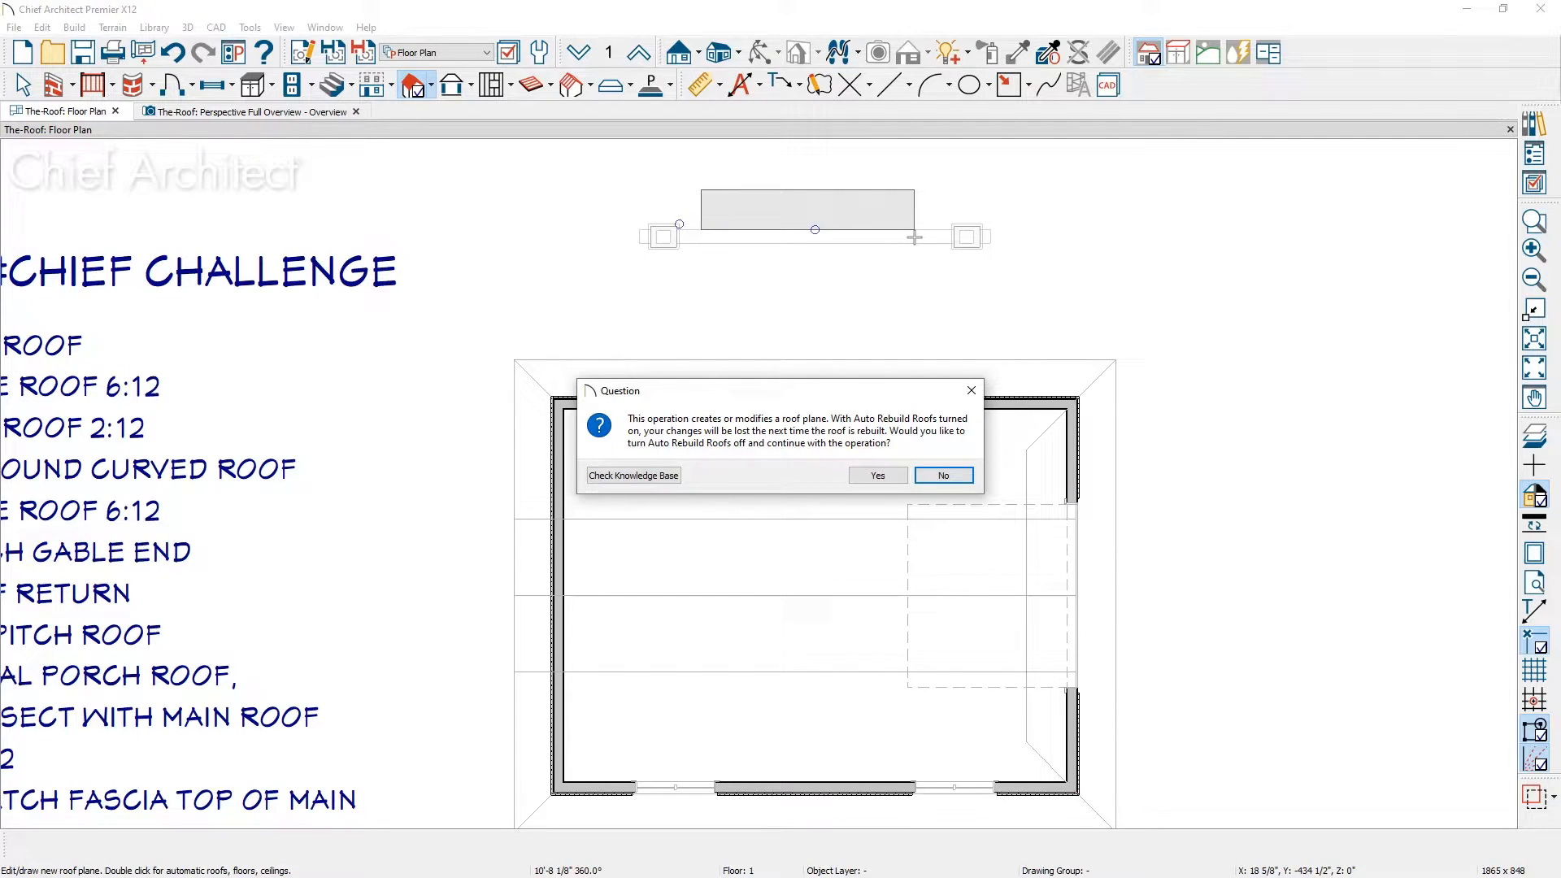
{"action": "left_click", "coordinate": [883, 475]}
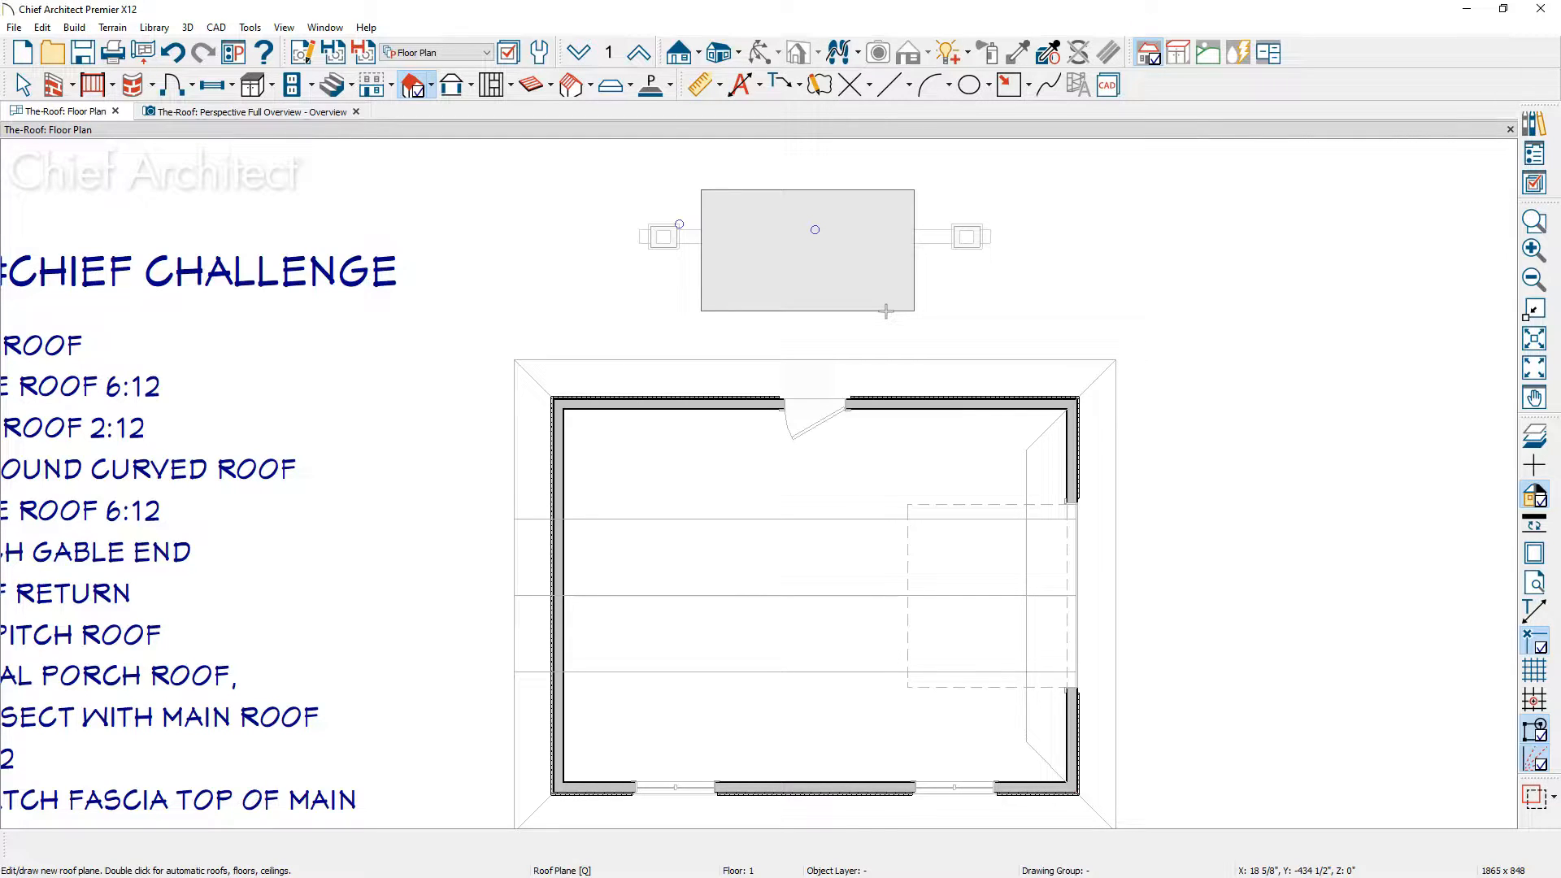
Step: Stretch both sides of the porch roof plane outward to align with the ends of the porch beam
{"action": "key", "text": "space"}
{"action": "left_click", "coordinate": [701, 262]}
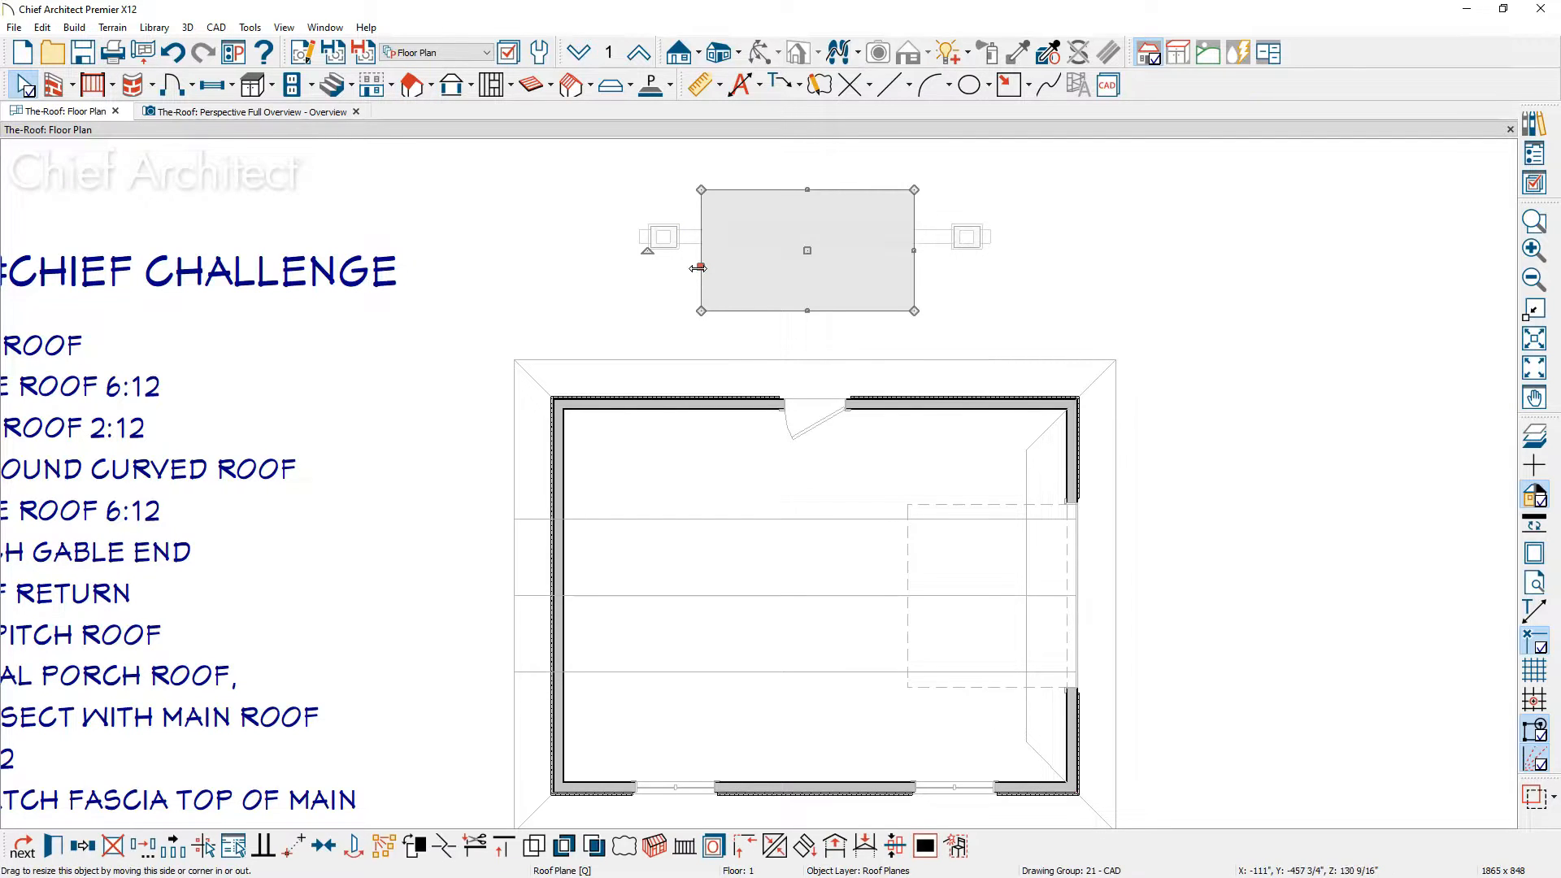
{"action": "left_click_drag", "start_coordinate": [701, 263], "coordinate": [639, 244]}
{"action": "left_click_drag", "start_coordinate": [914, 250], "coordinate": [992, 246]}
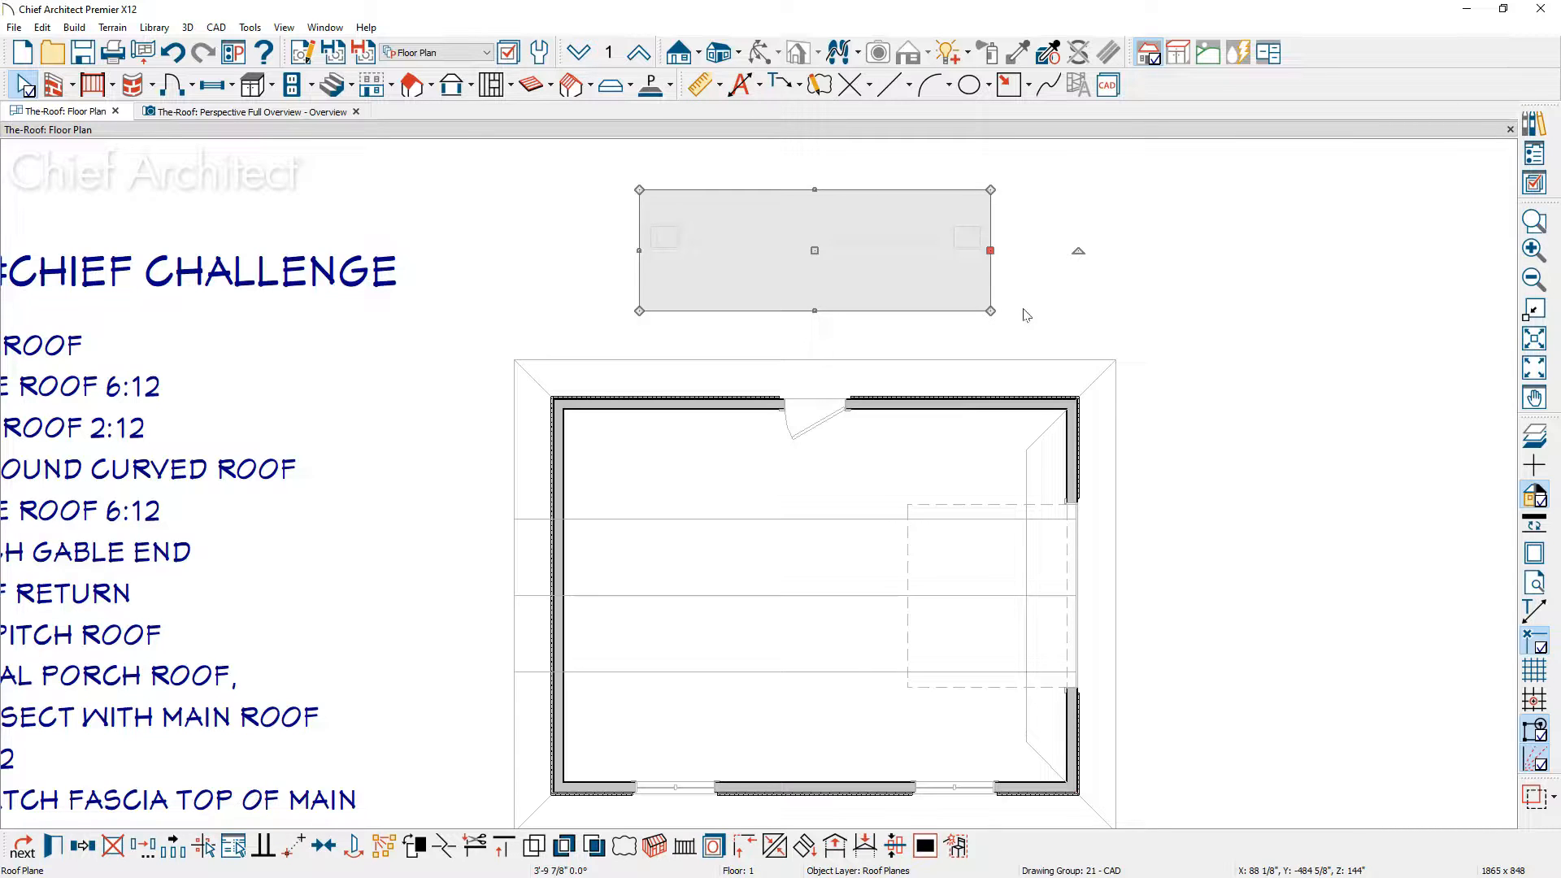
Step: Create a Cross Section/Elevation view looking across the porch roof plane toward the large-door end of the building
{"action": "left_click", "coordinate": [700, 55]}
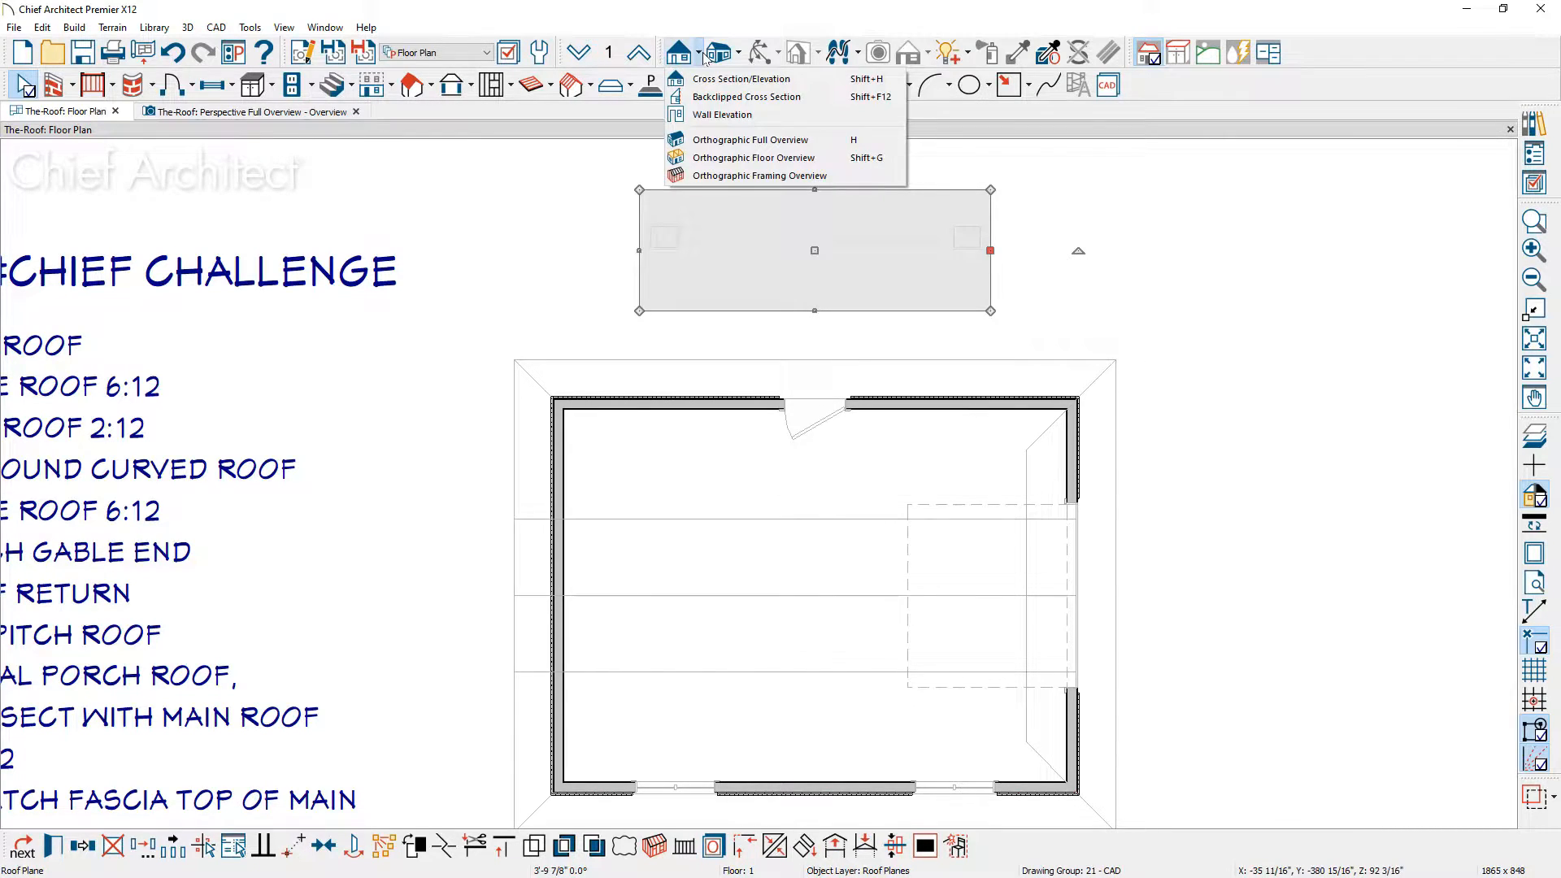
{"action": "left_click", "coordinate": [824, 79]}
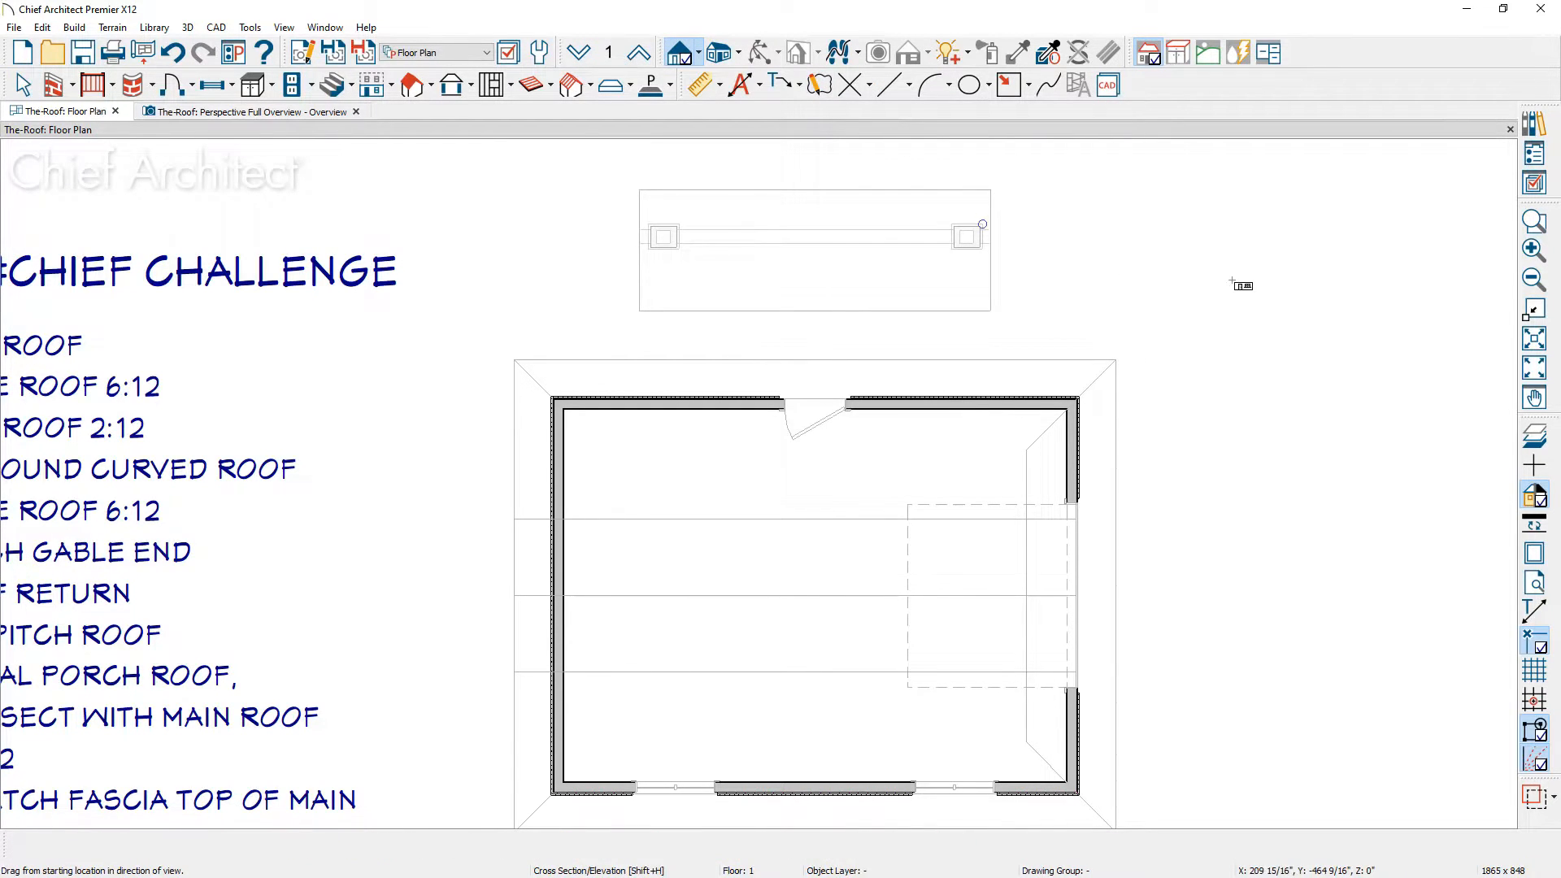
{"action": "left_click_drag", "start_coordinate": [1169, 280], "coordinate": [472, 281]}
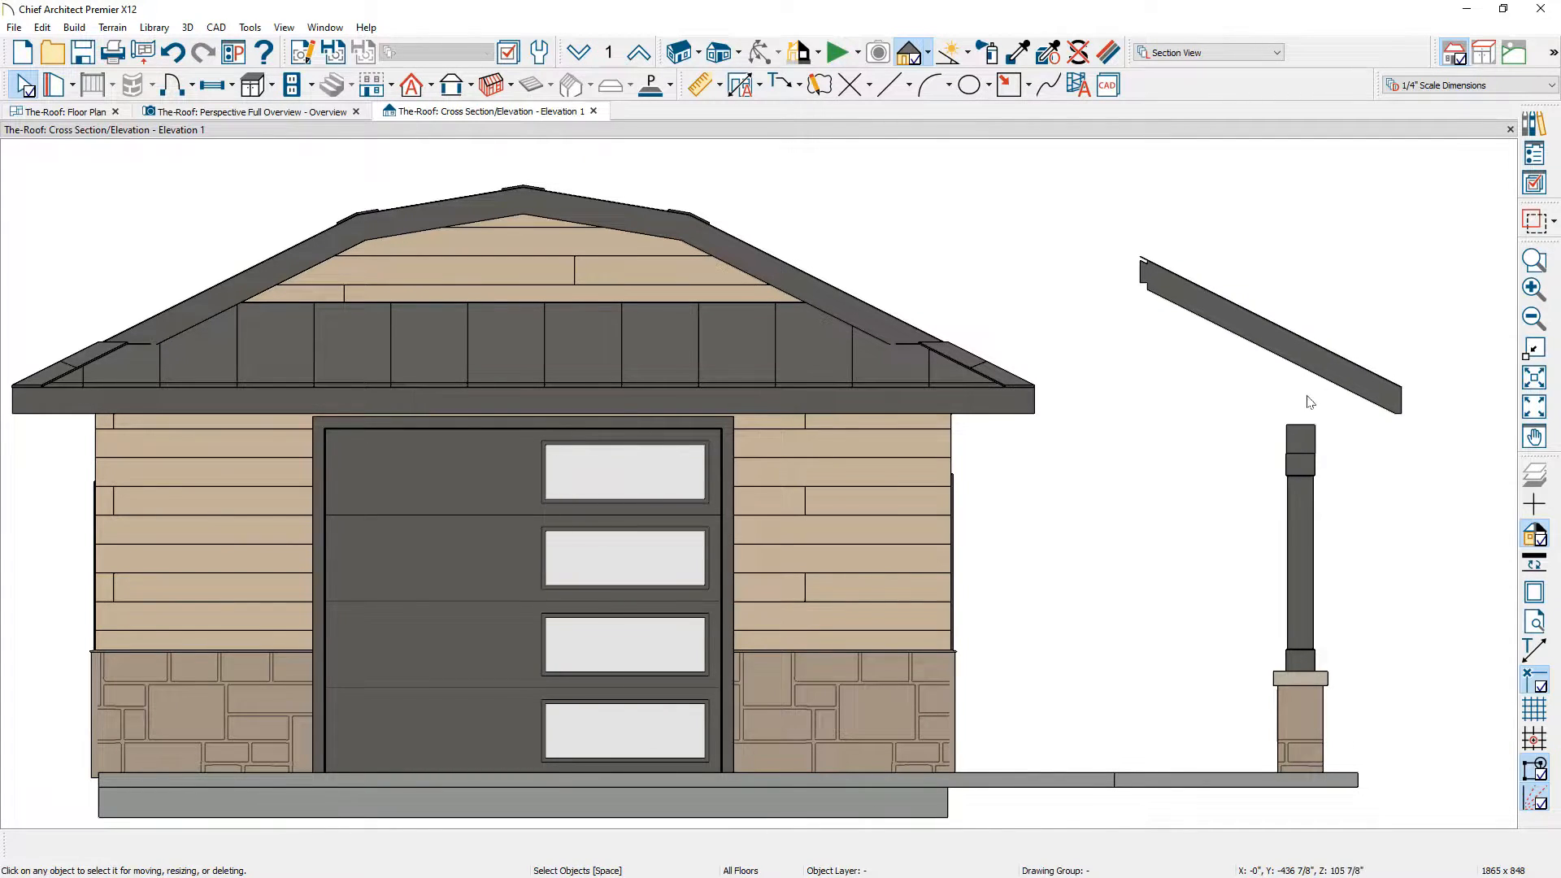
Step: Lock the porch roof plane's fascia top height and set its pitch to 3 in 12
{"action": "left_click", "coordinate": [1297, 340]}
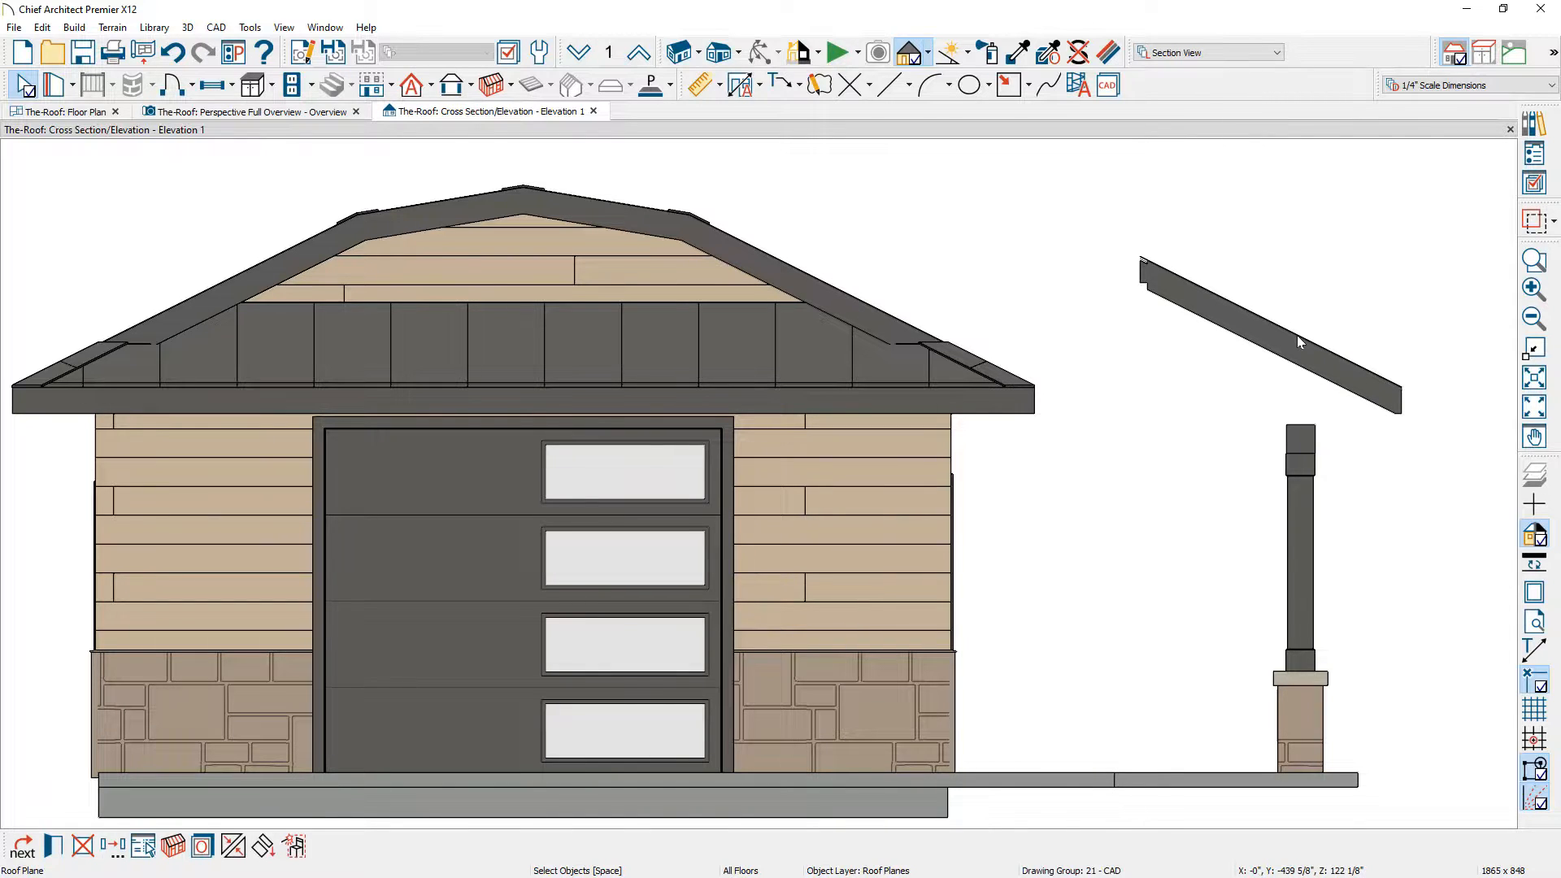
{"action": "double_click", "coordinate": [1299, 341]}
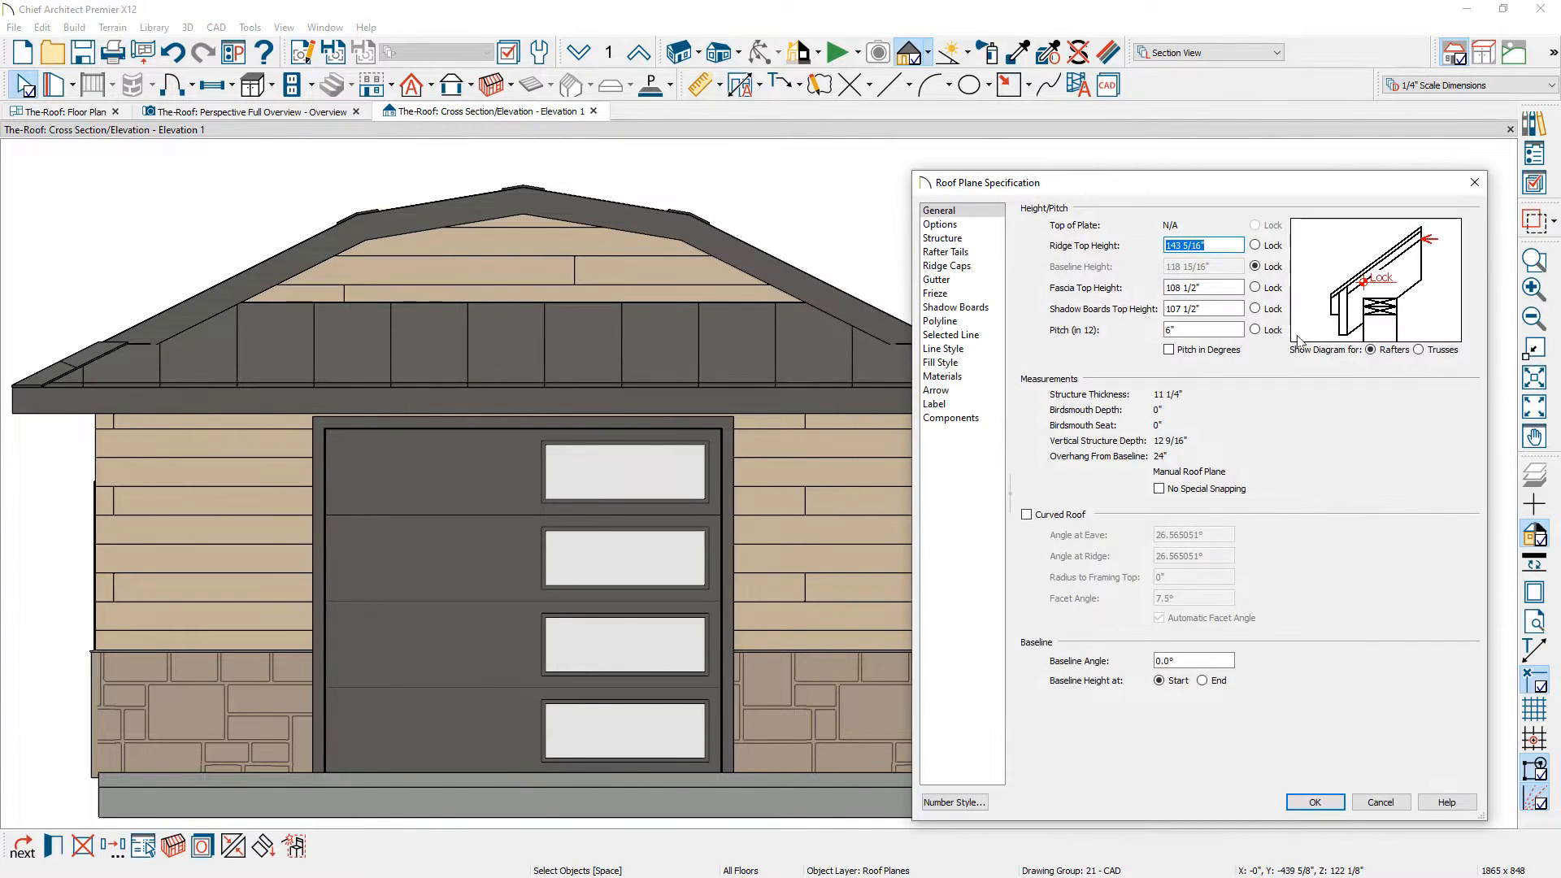
{"action": "left_click_drag", "start_coordinate": [1334, 190], "coordinate": [840, 166]}
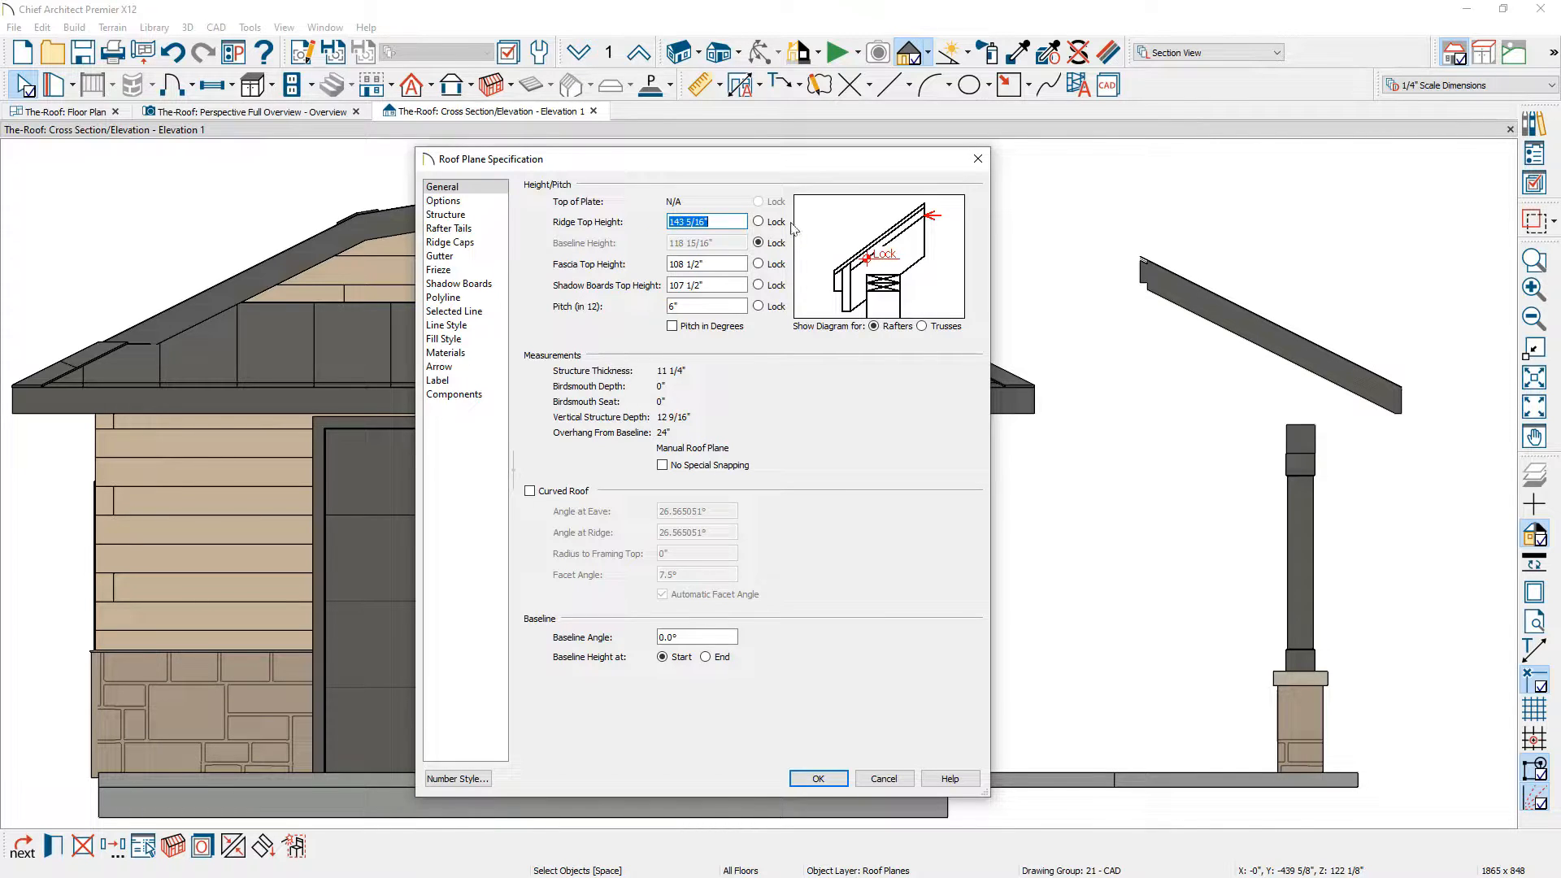
{"action": "left_click", "coordinate": [779, 287]}
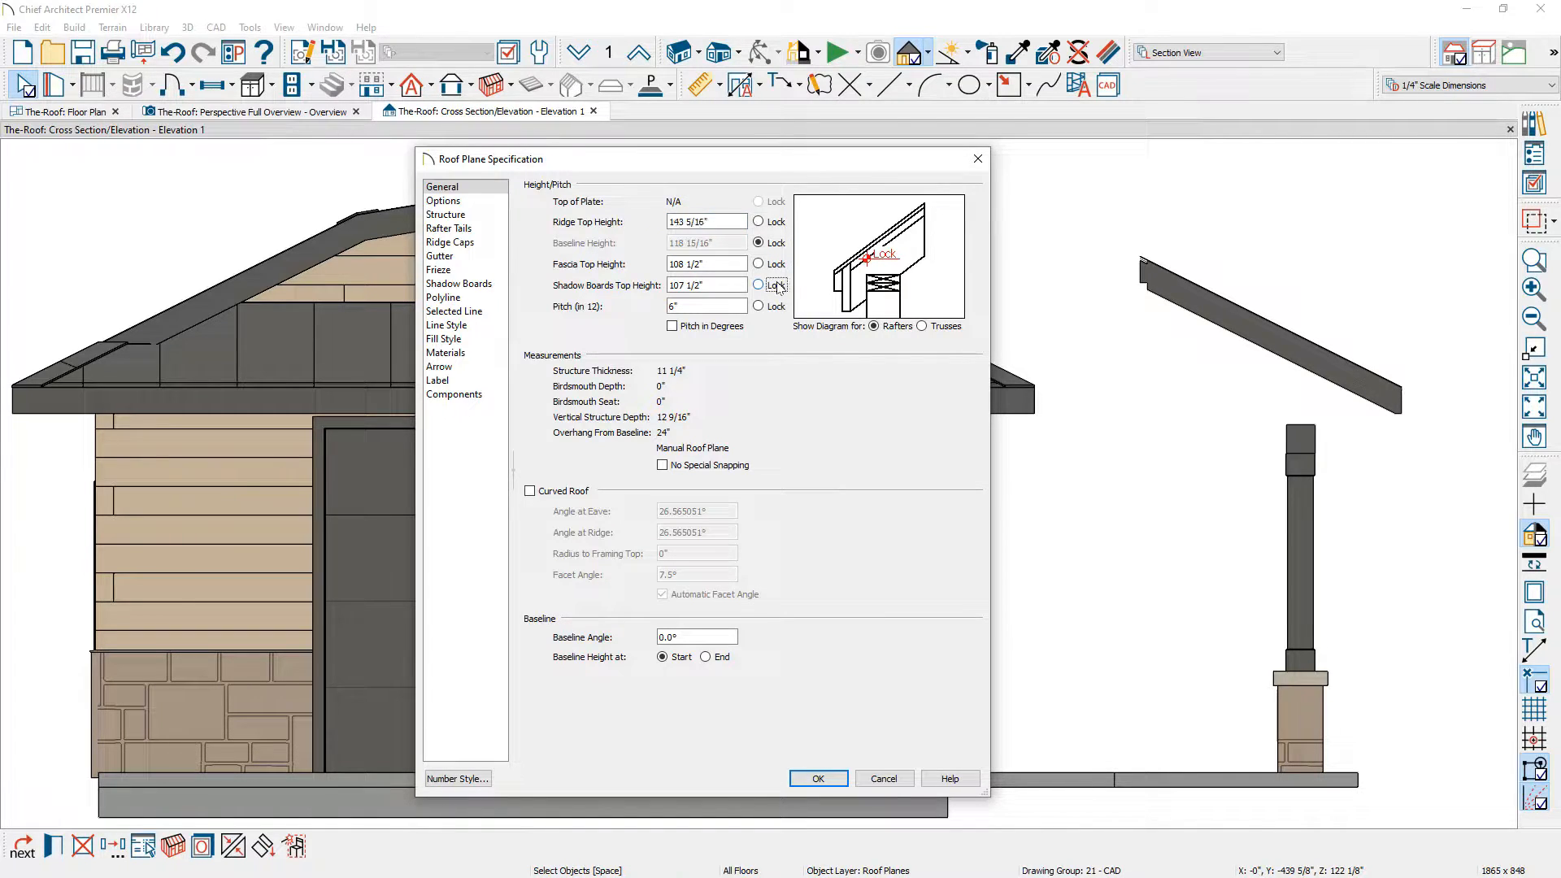
{"action": "left_click", "coordinate": [776, 266]}
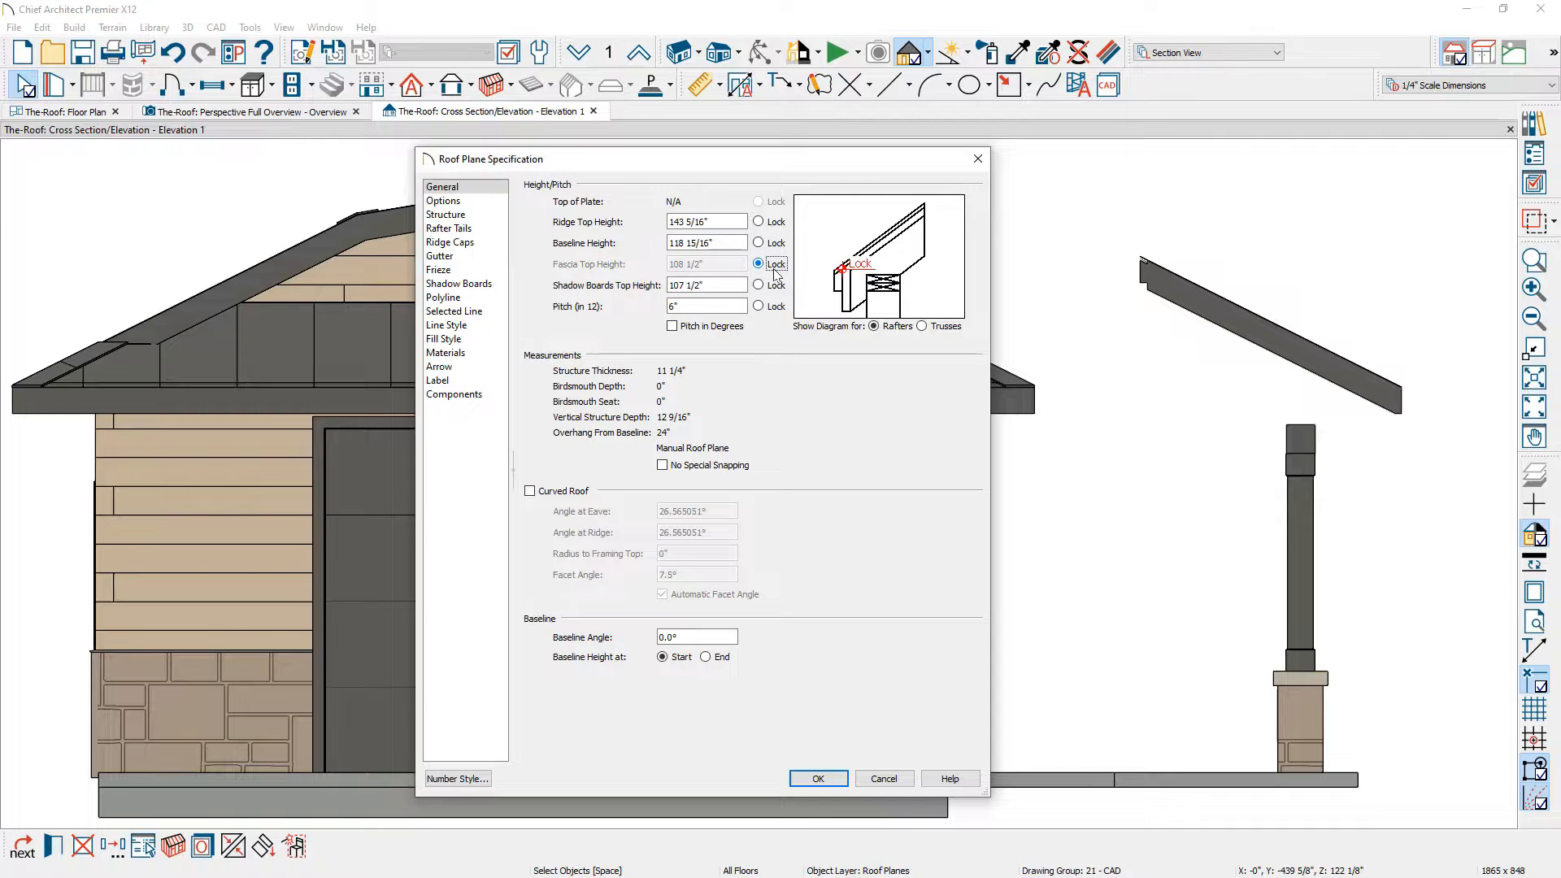
{"action": "left_click", "coordinate": [776, 244]}
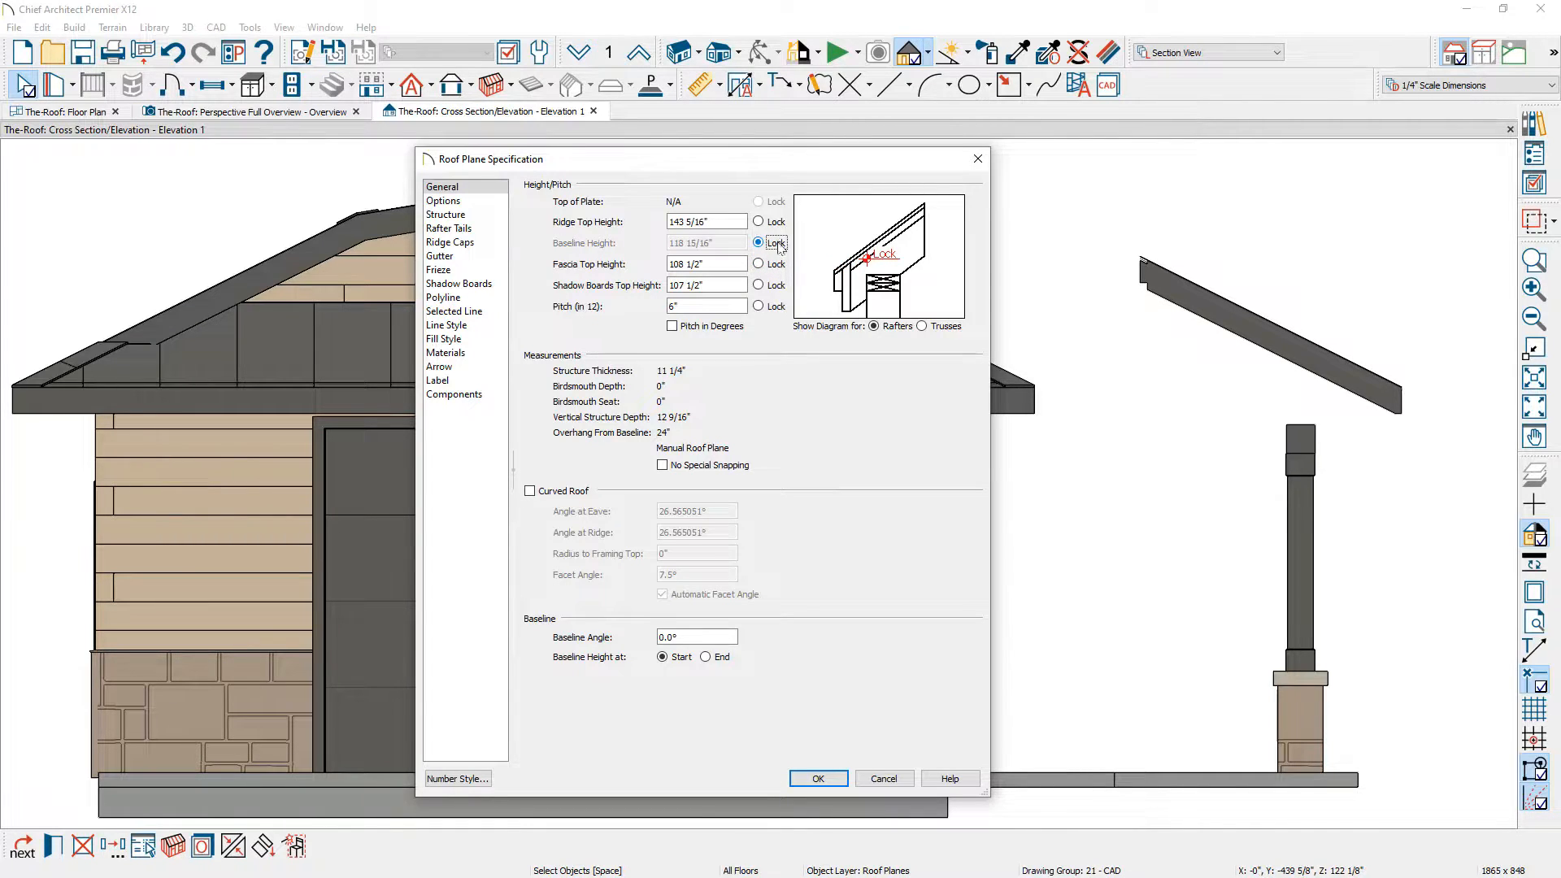
{"action": "left_click", "coordinate": [775, 265]}
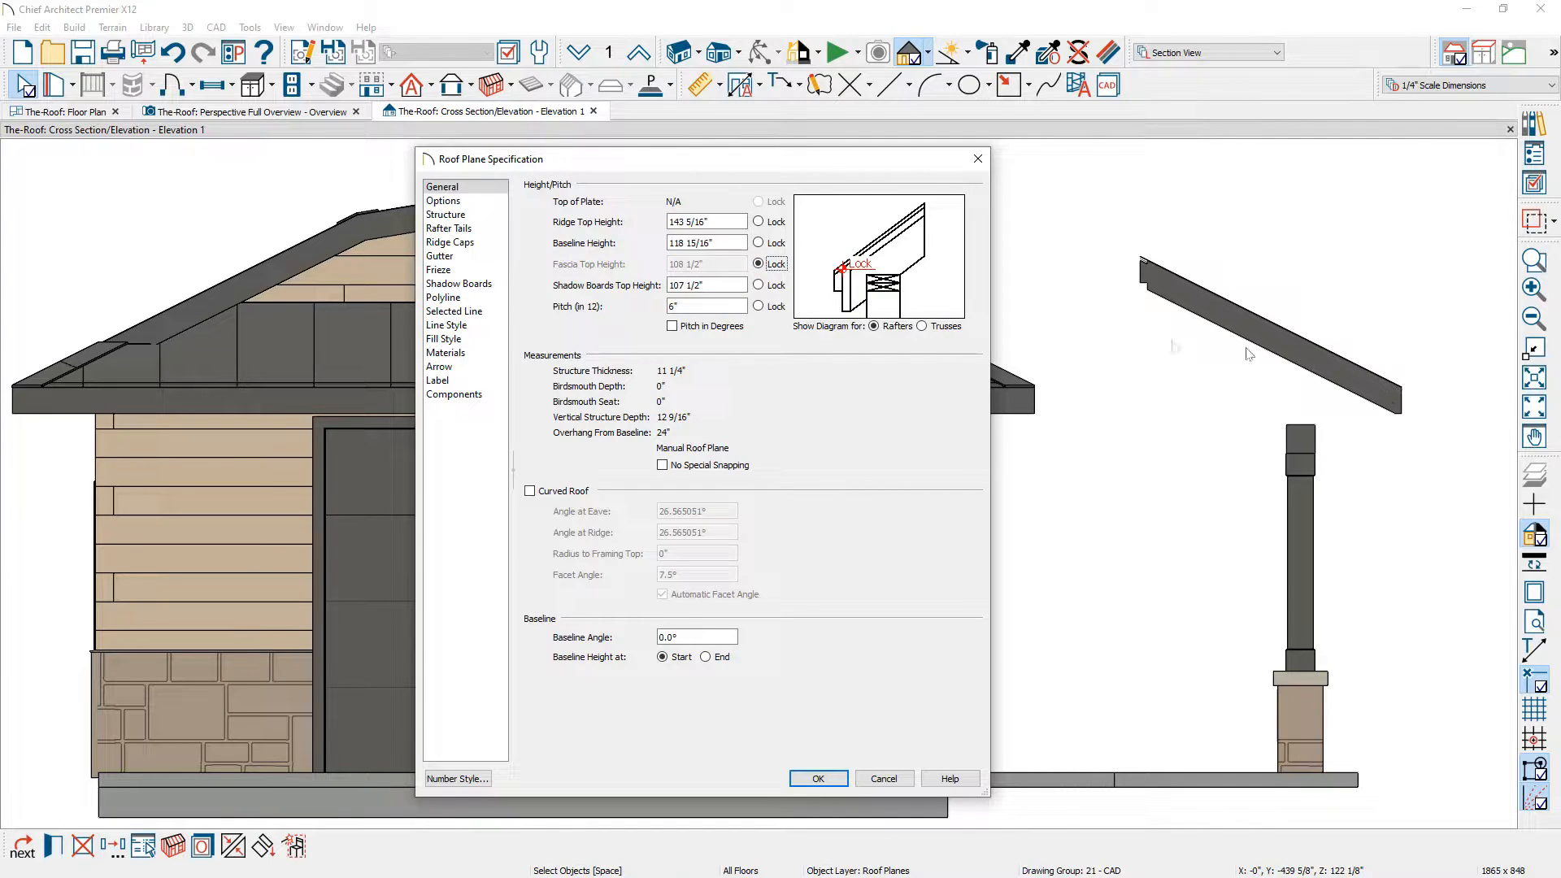
{"action": "double_click", "coordinate": [728, 306]}
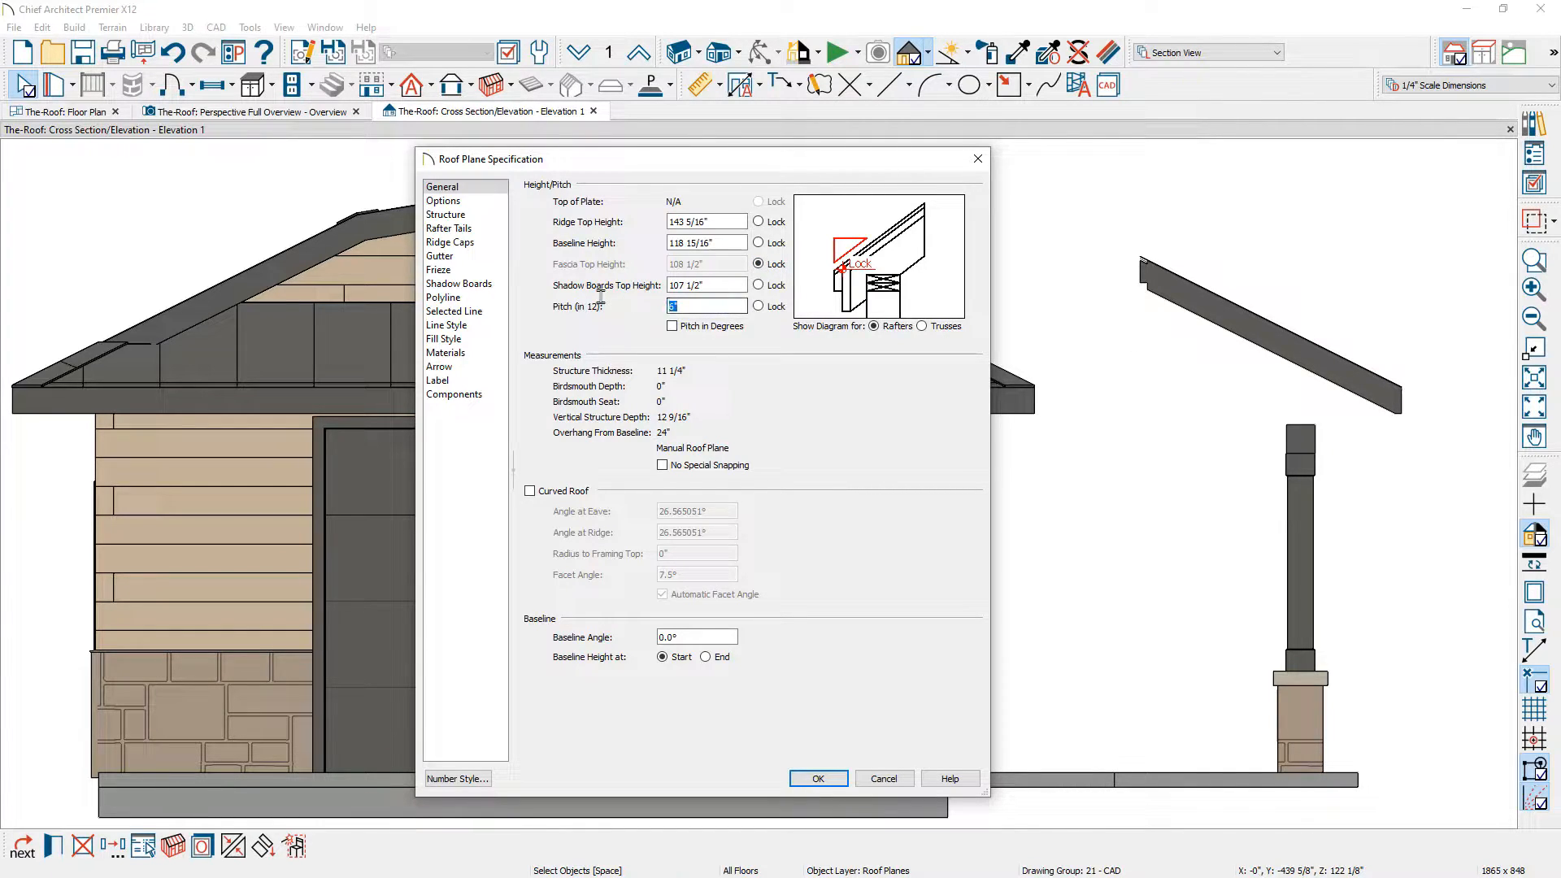
{"action": "type", "text": "3"}
{"action": "left_click", "coordinate": [813, 780]}
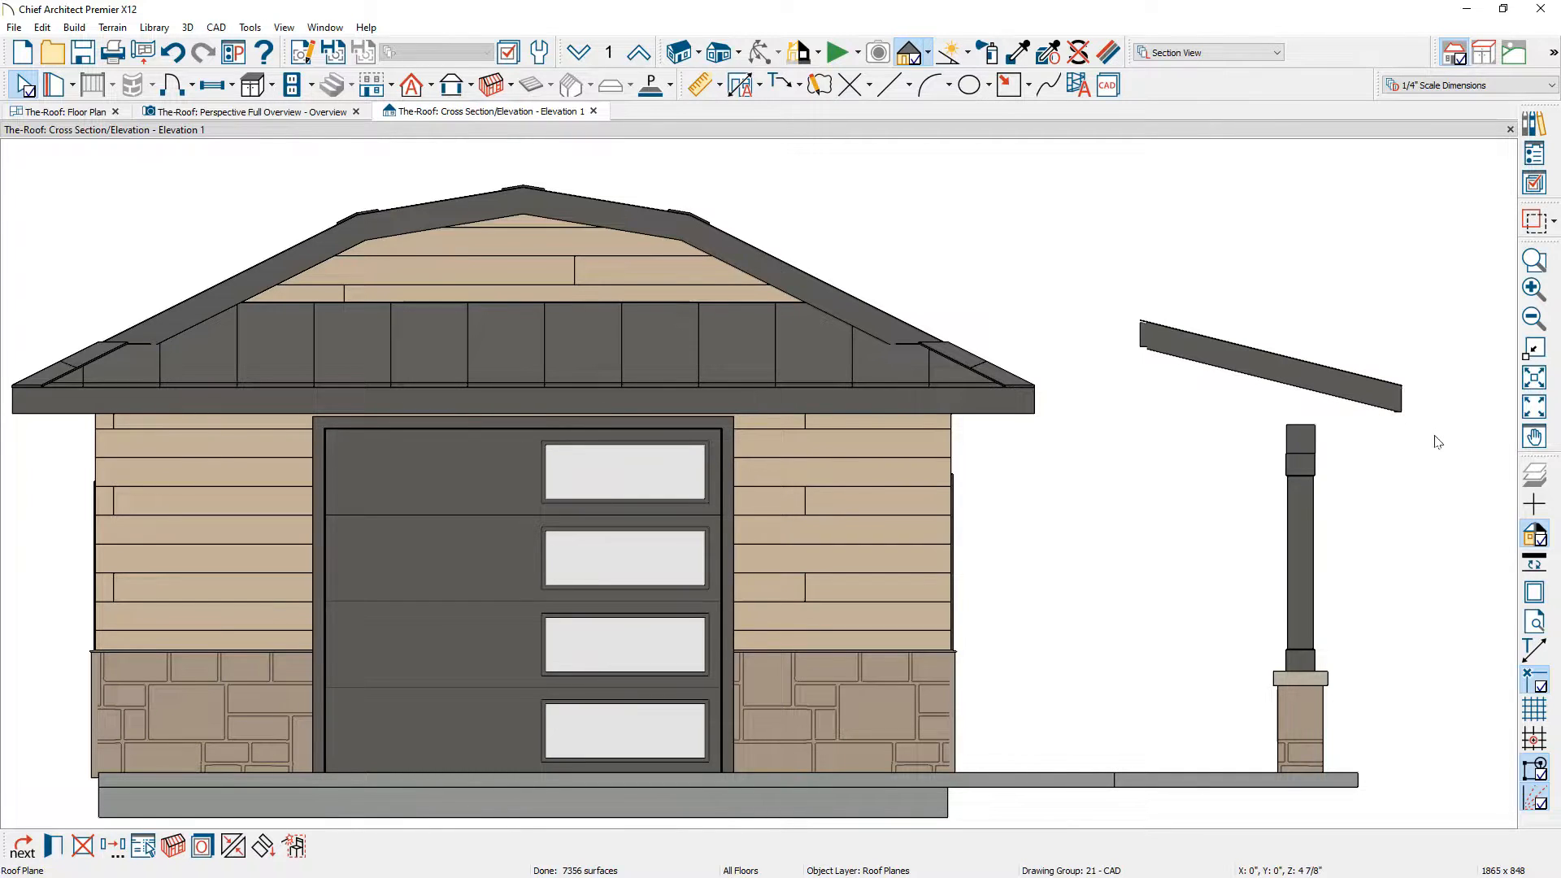
Step: Measure the vertical gap from the porch beam's top inner corner to the underside of the porch roof plane
{"action": "scroll", "coordinate": [1440, 439], "scroll_direction": "up", "scroll_amount": 2}
{"action": "scroll", "coordinate": [1382, 429], "scroll_direction": "up", "scroll_amount": 2}
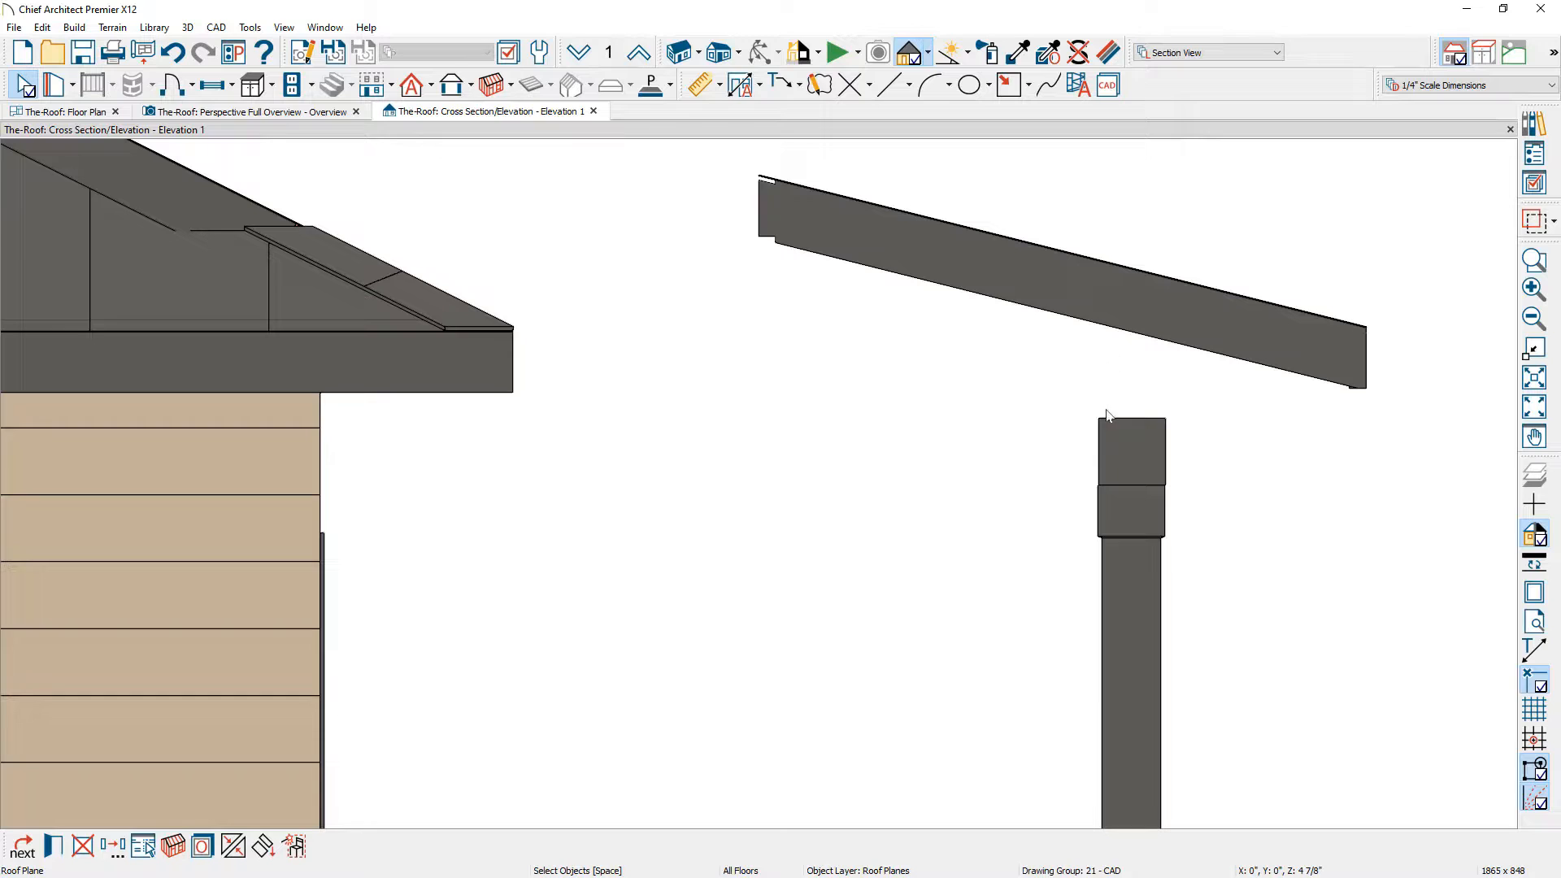
{"action": "left_click", "coordinate": [719, 85]}
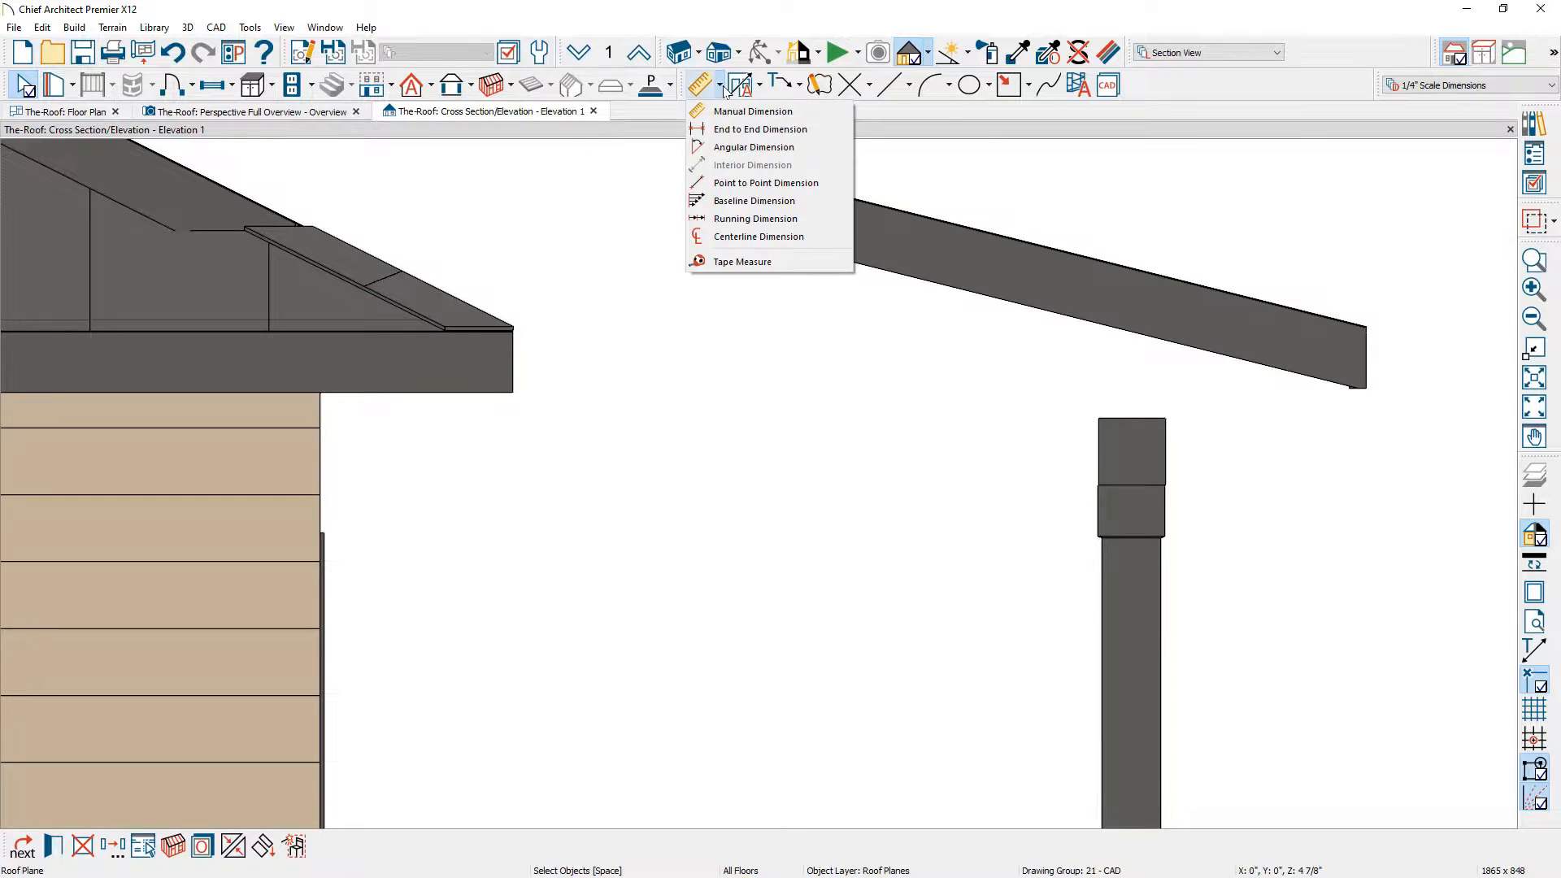
{"action": "left_click", "coordinate": [752, 262]}
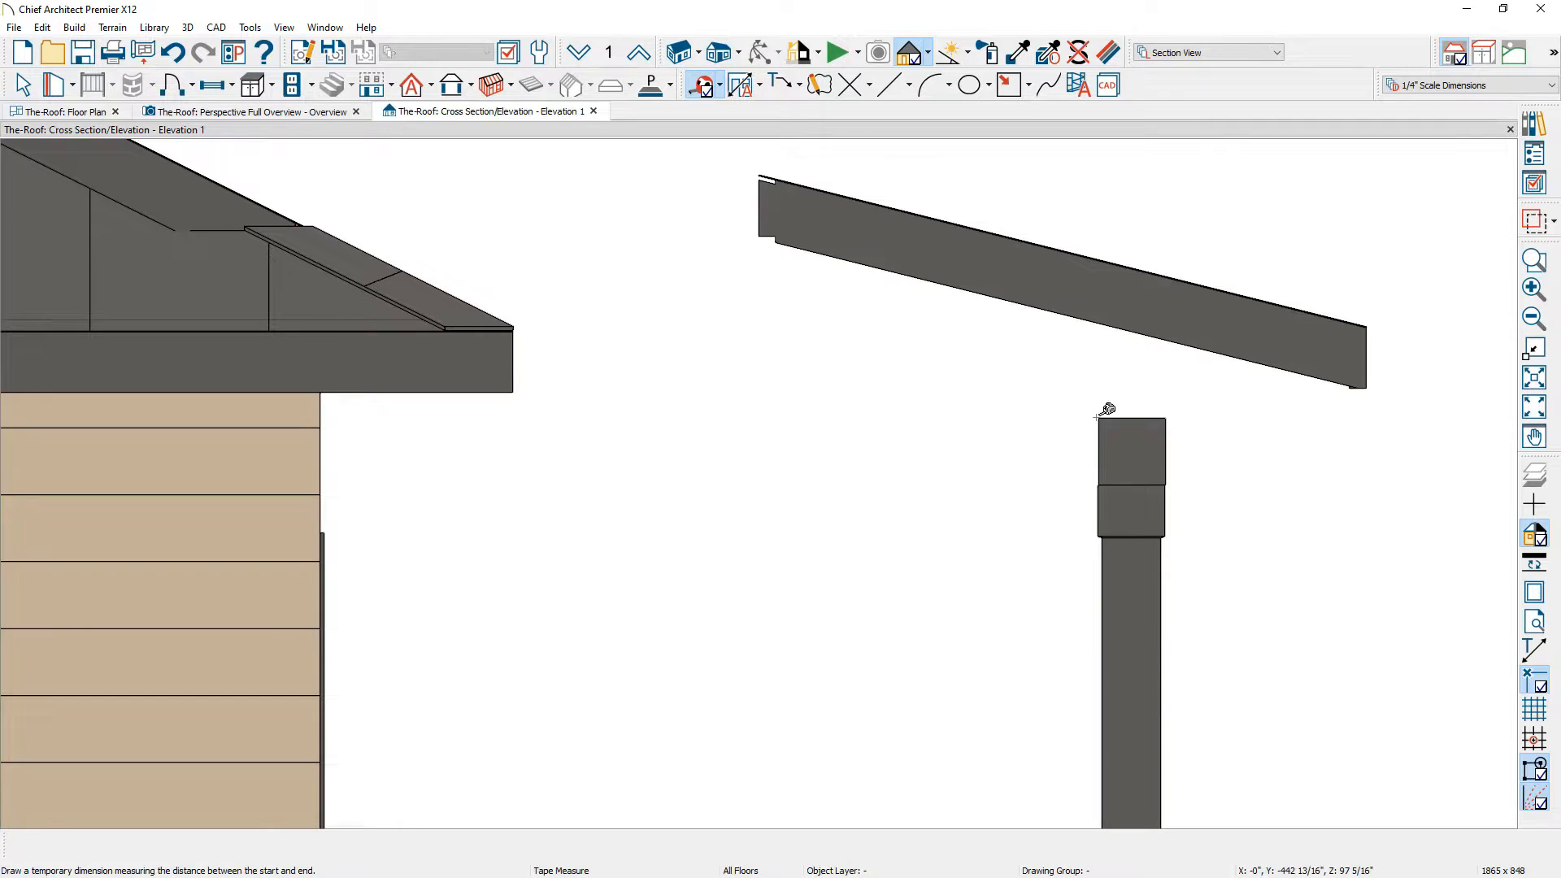
{"action": "left_click_drag", "start_coordinate": [1098, 418], "coordinate": [1096, 322]}
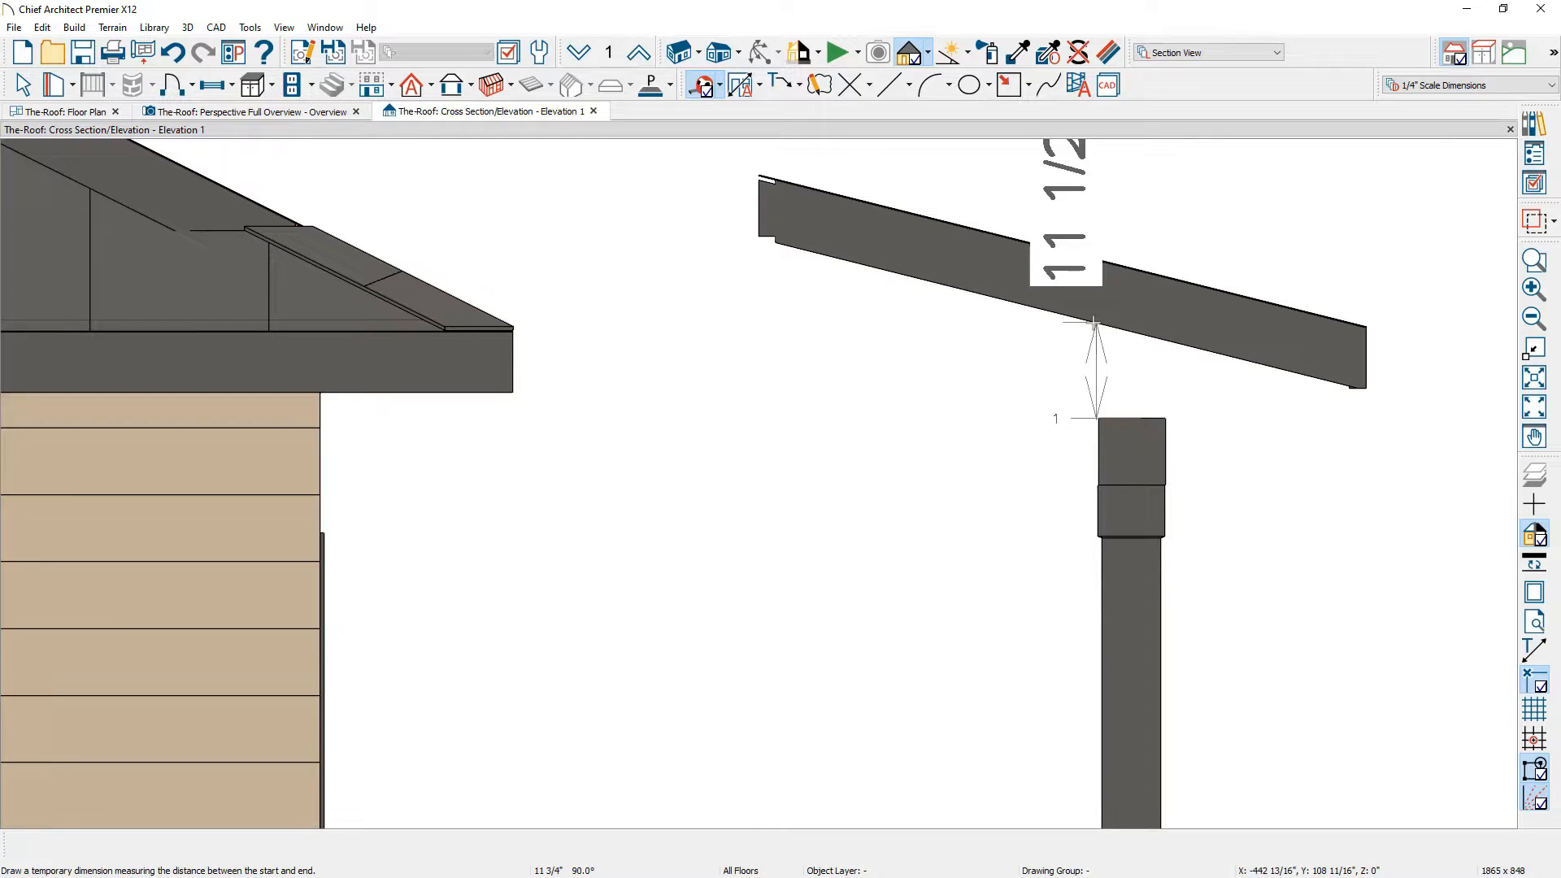
{"action": "key", "text": "space"}
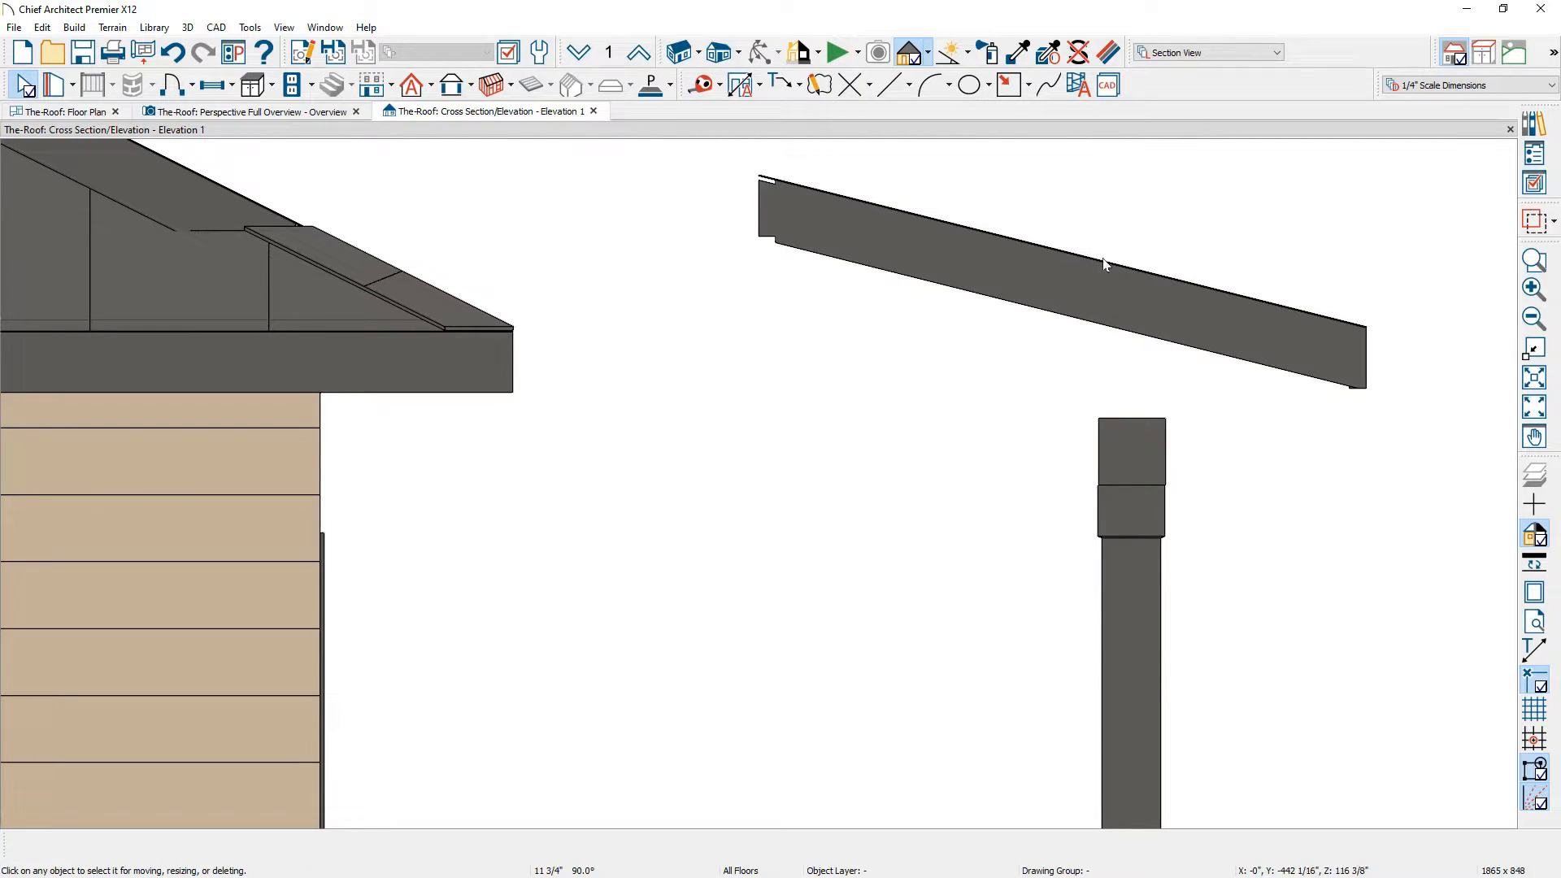
Step: Lock the porch roof plane's pitch and lower its fascia top height by 12 inches to 96 1/2"
{"action": "left_click", "coordinate": [1104, 262]}
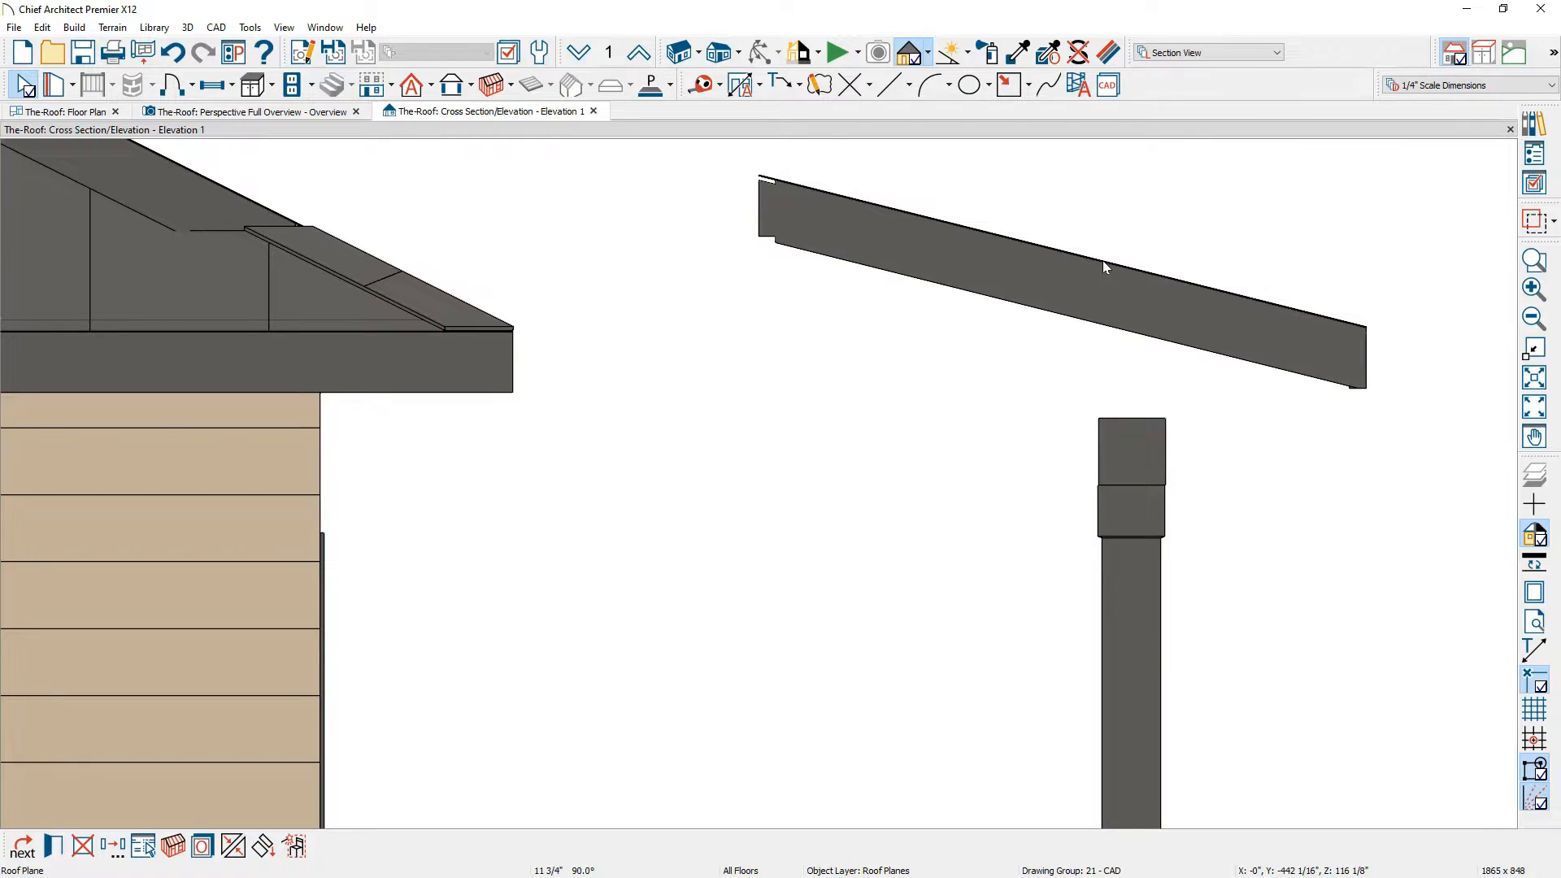
{"action": "double_click", "coordinate": [1103, 260]}
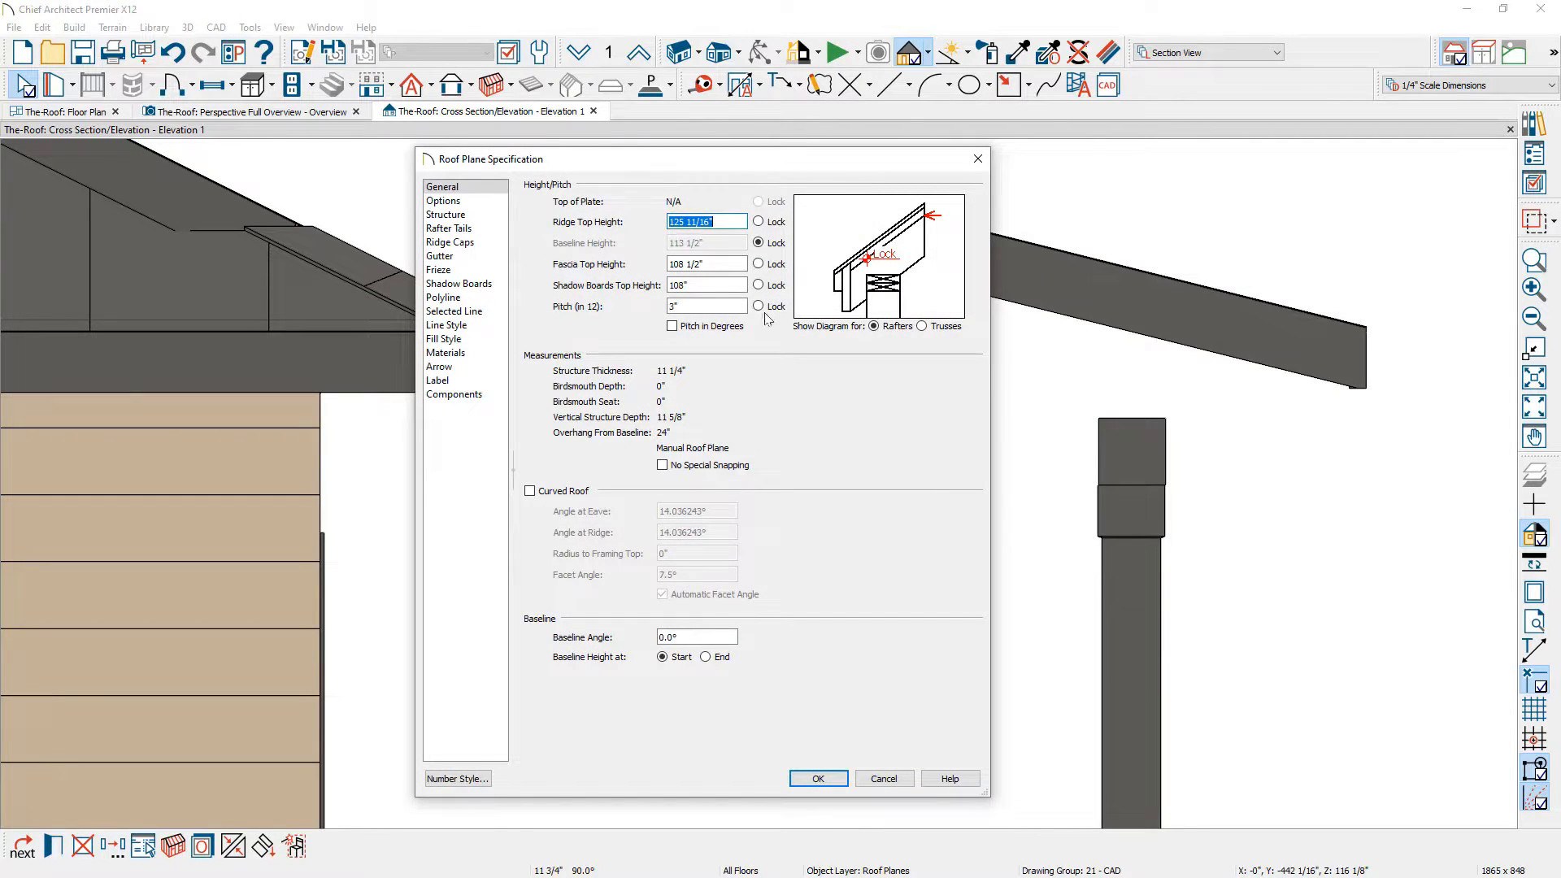
{"action": "left_click", "coordinate": [768, 313]}
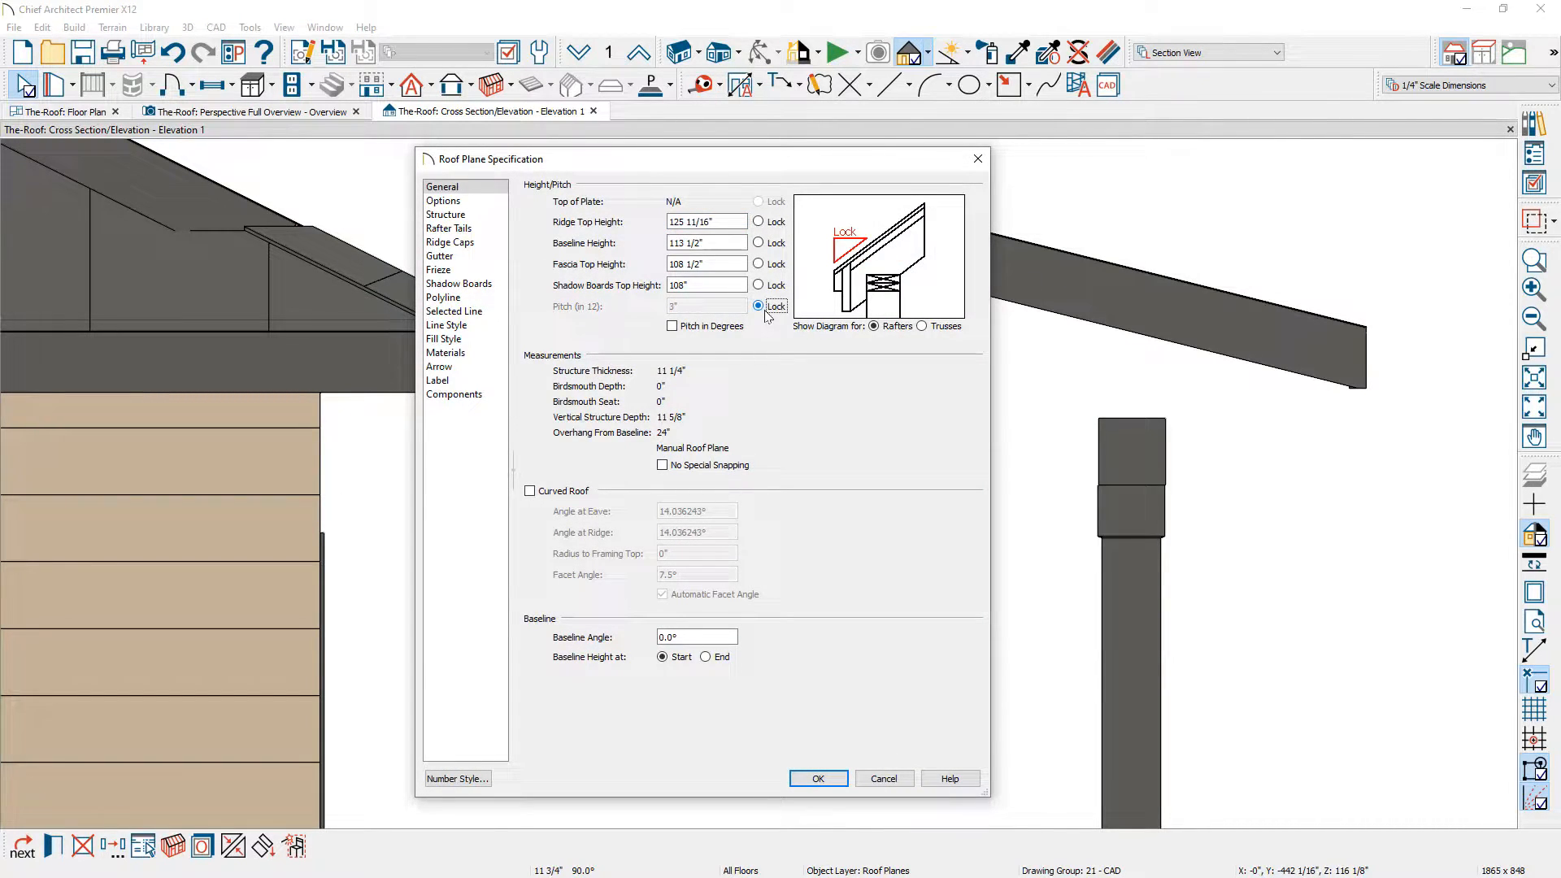
{"action": "left_click", "coordinate": [735, 263]}
{"action": "type", "text": "-12"}
{"action": "key", "text": "Tab"}
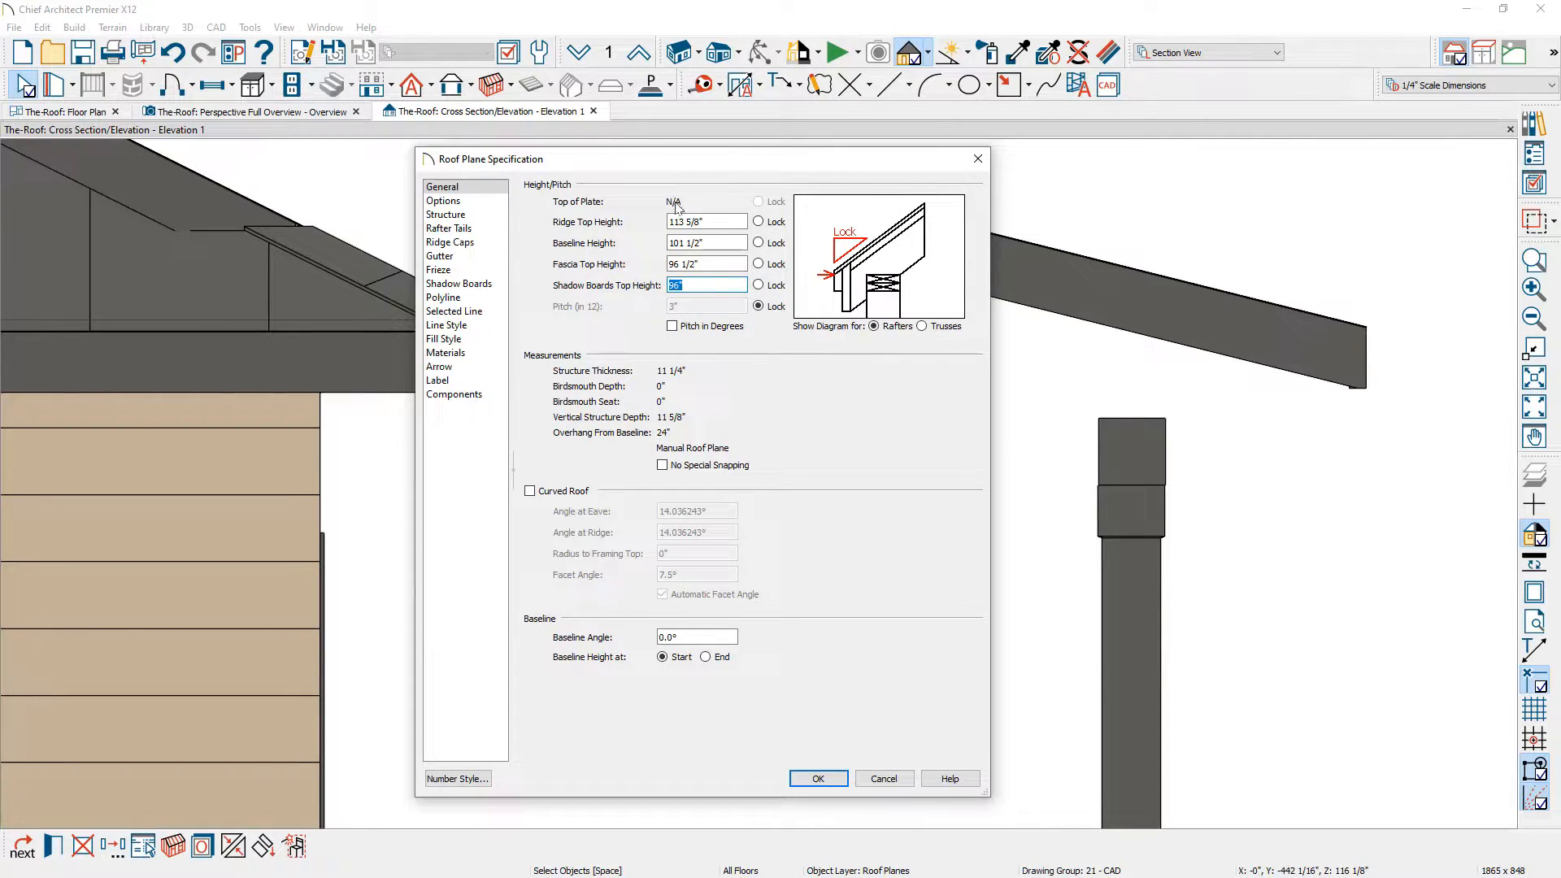
{"action": "left_click", "coordinate": [819, 778]}
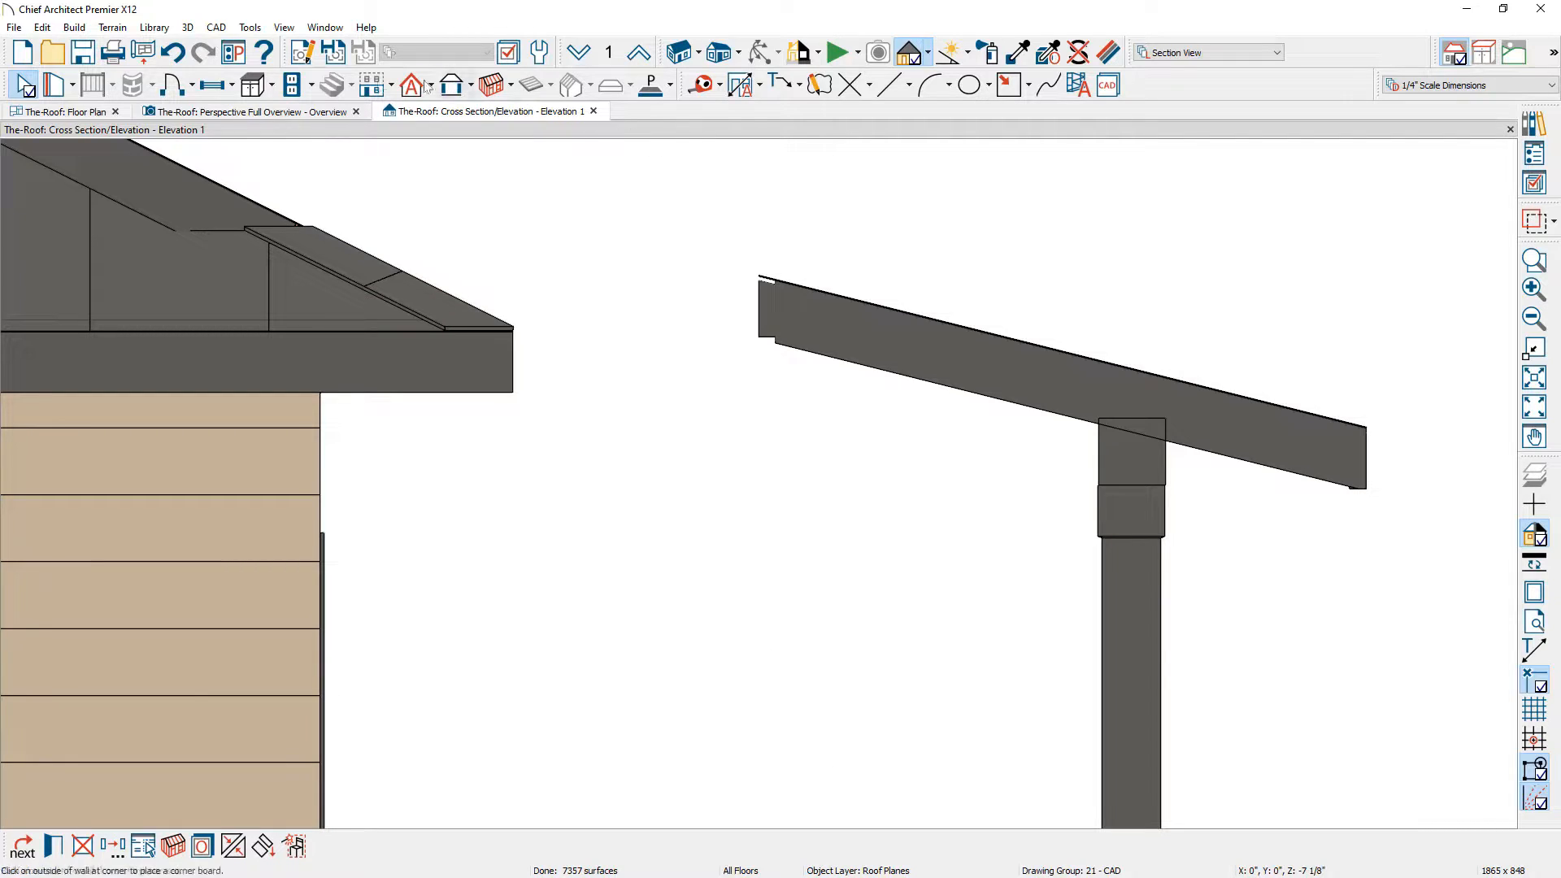
Step: In the 3D overview, join the porch roof plane's house-side edge to the adjacent main roof plane, and pull that edge back clear of the house
{"action": "left_click", "coordinate": [301, 116]}
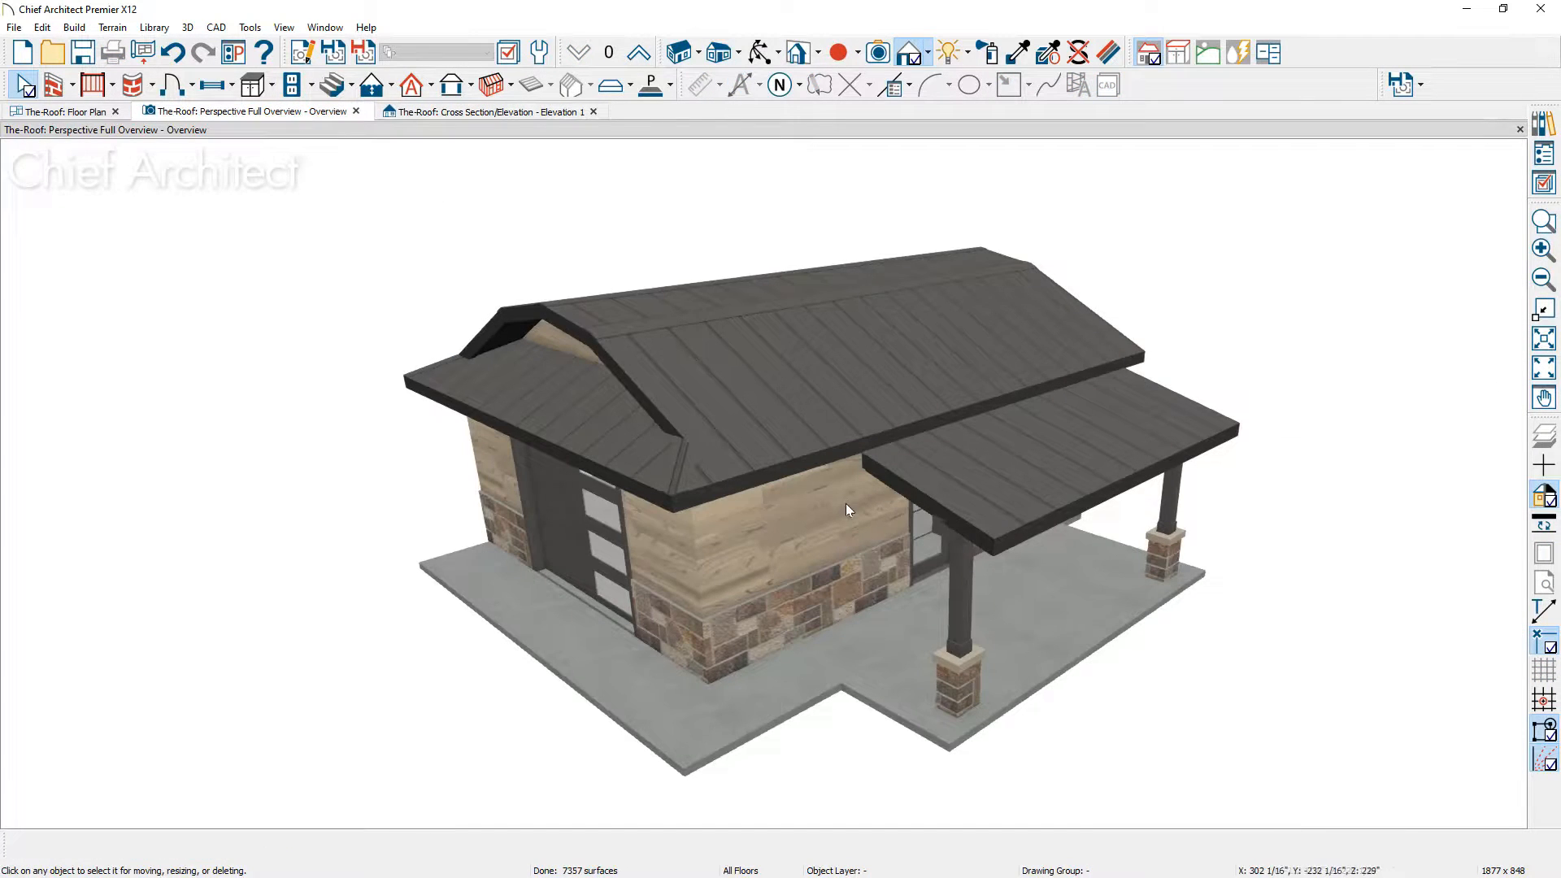
{"action": "middle_click_drag", "start_coordinate": [867, 510], "coordinate": [1030, 467]}
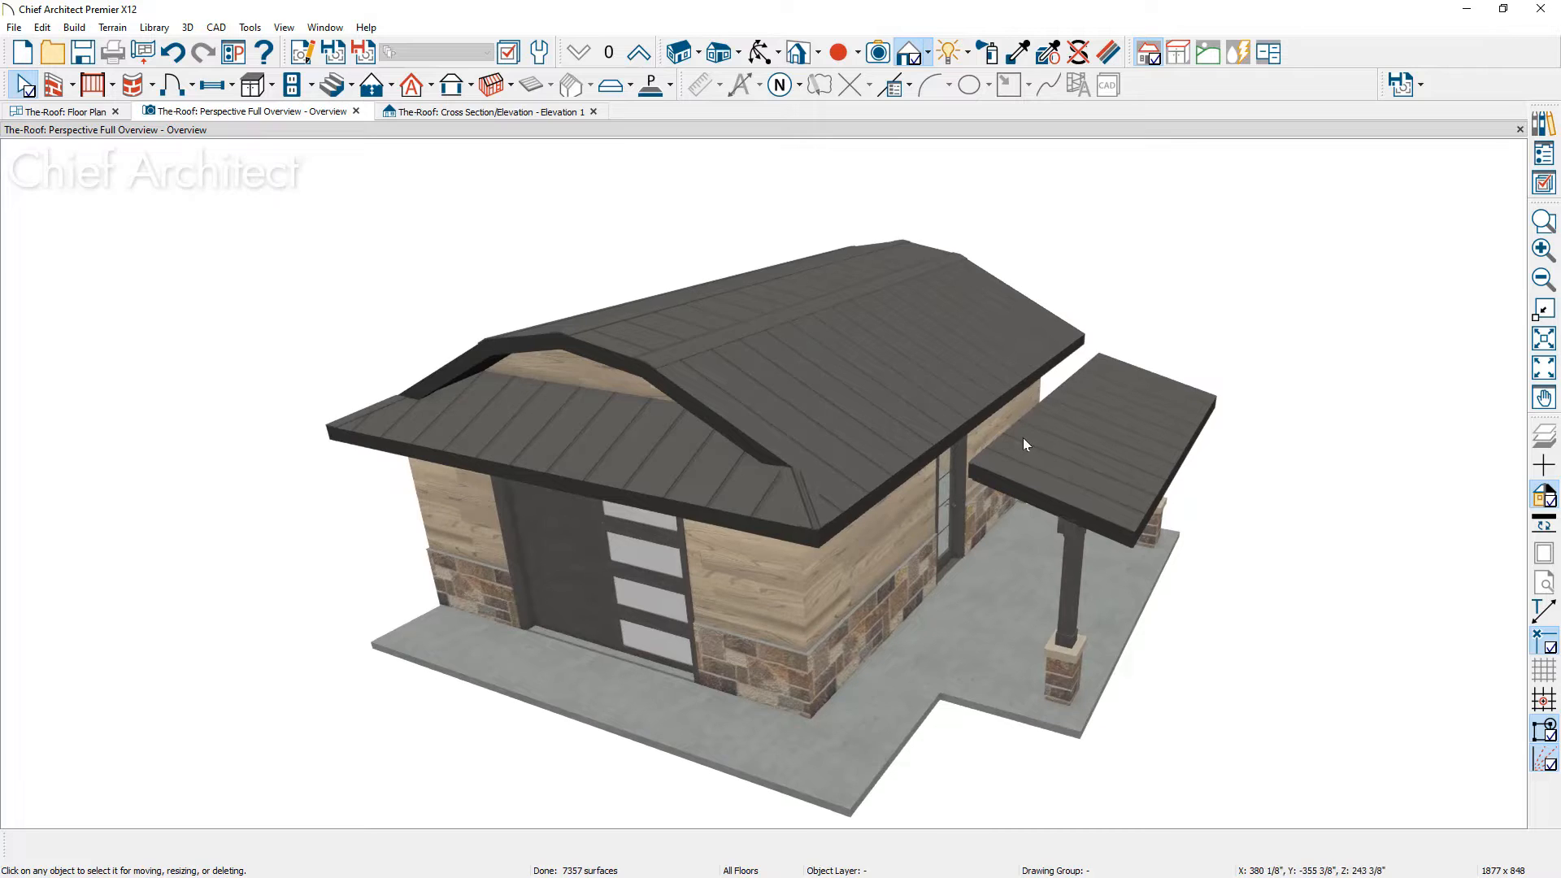
{"action": "scroll", "coordinate": [1023, 437], "scroll_direction": "up", "scroll_amount": 3}
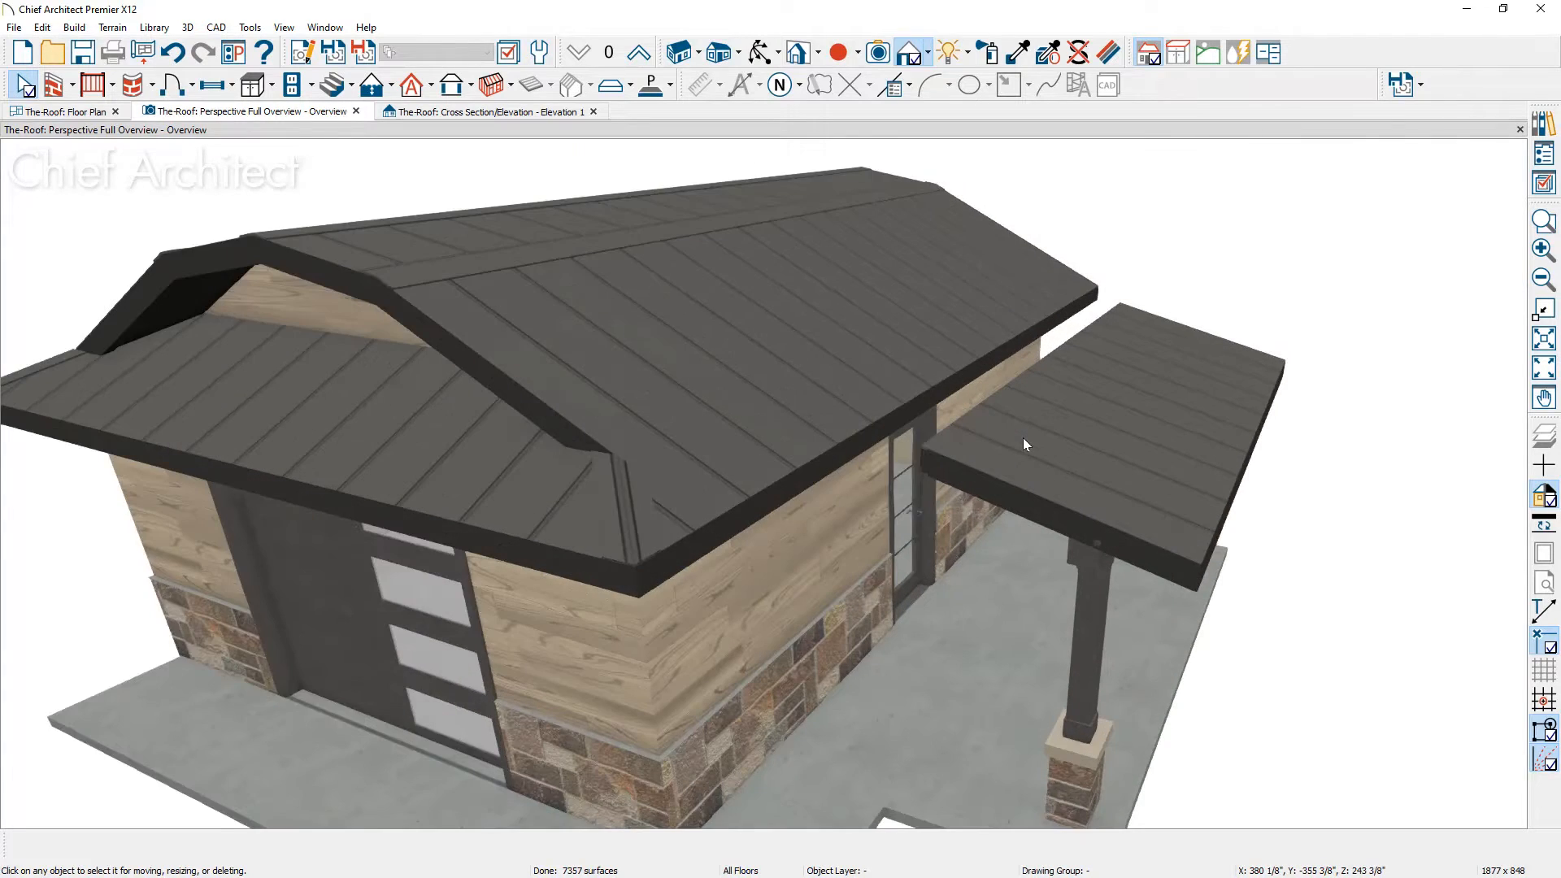
{"action": "left_click", "coordinate": [1007, 398]}
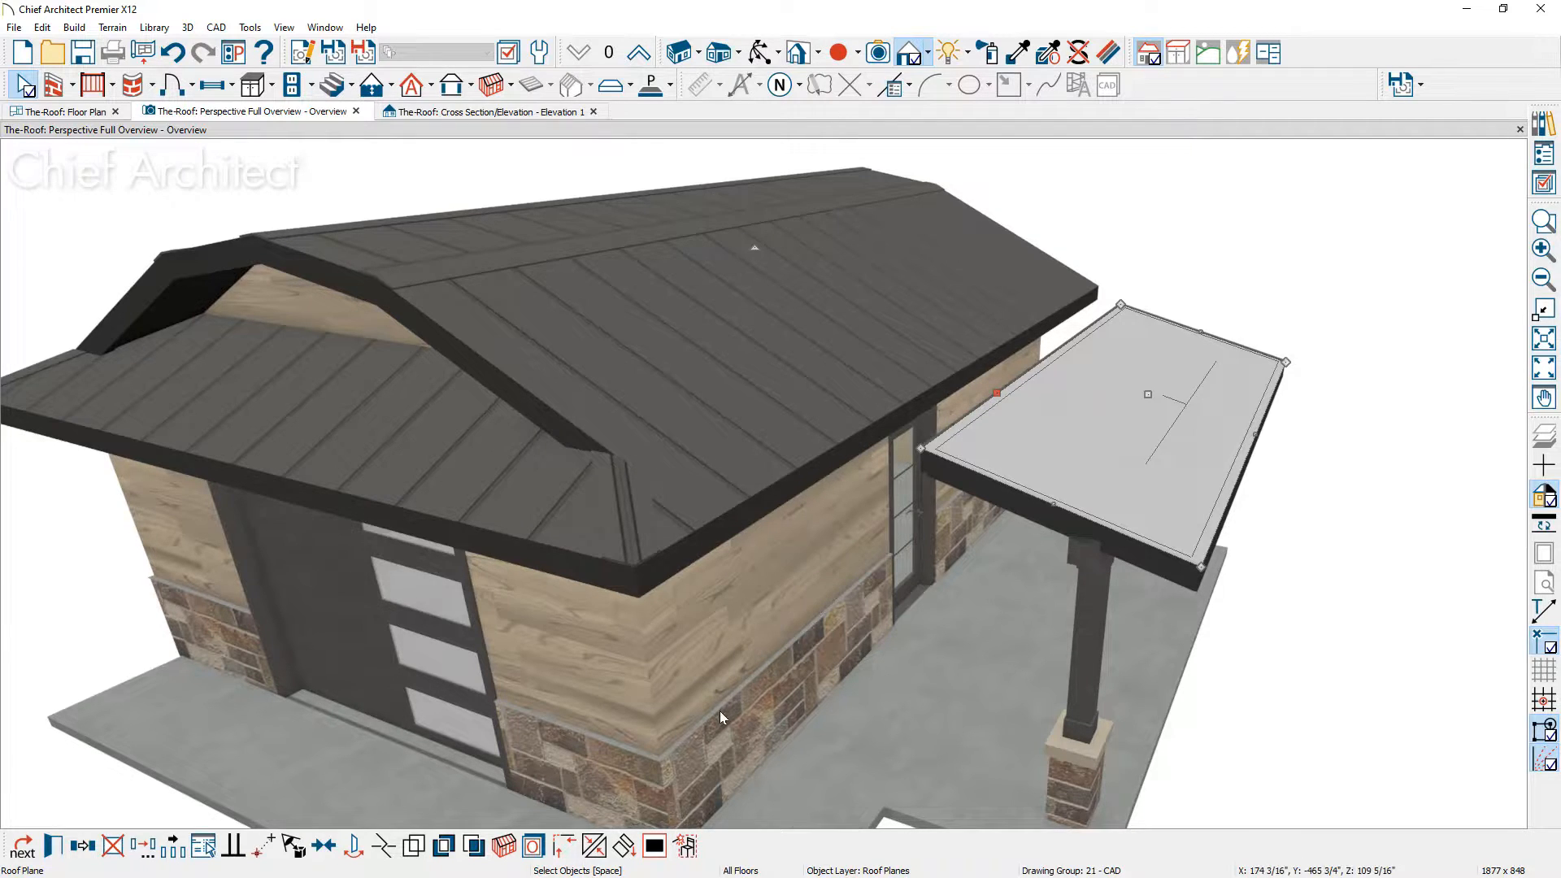
{"action": "left_click", "coordinate": [594, 850]}
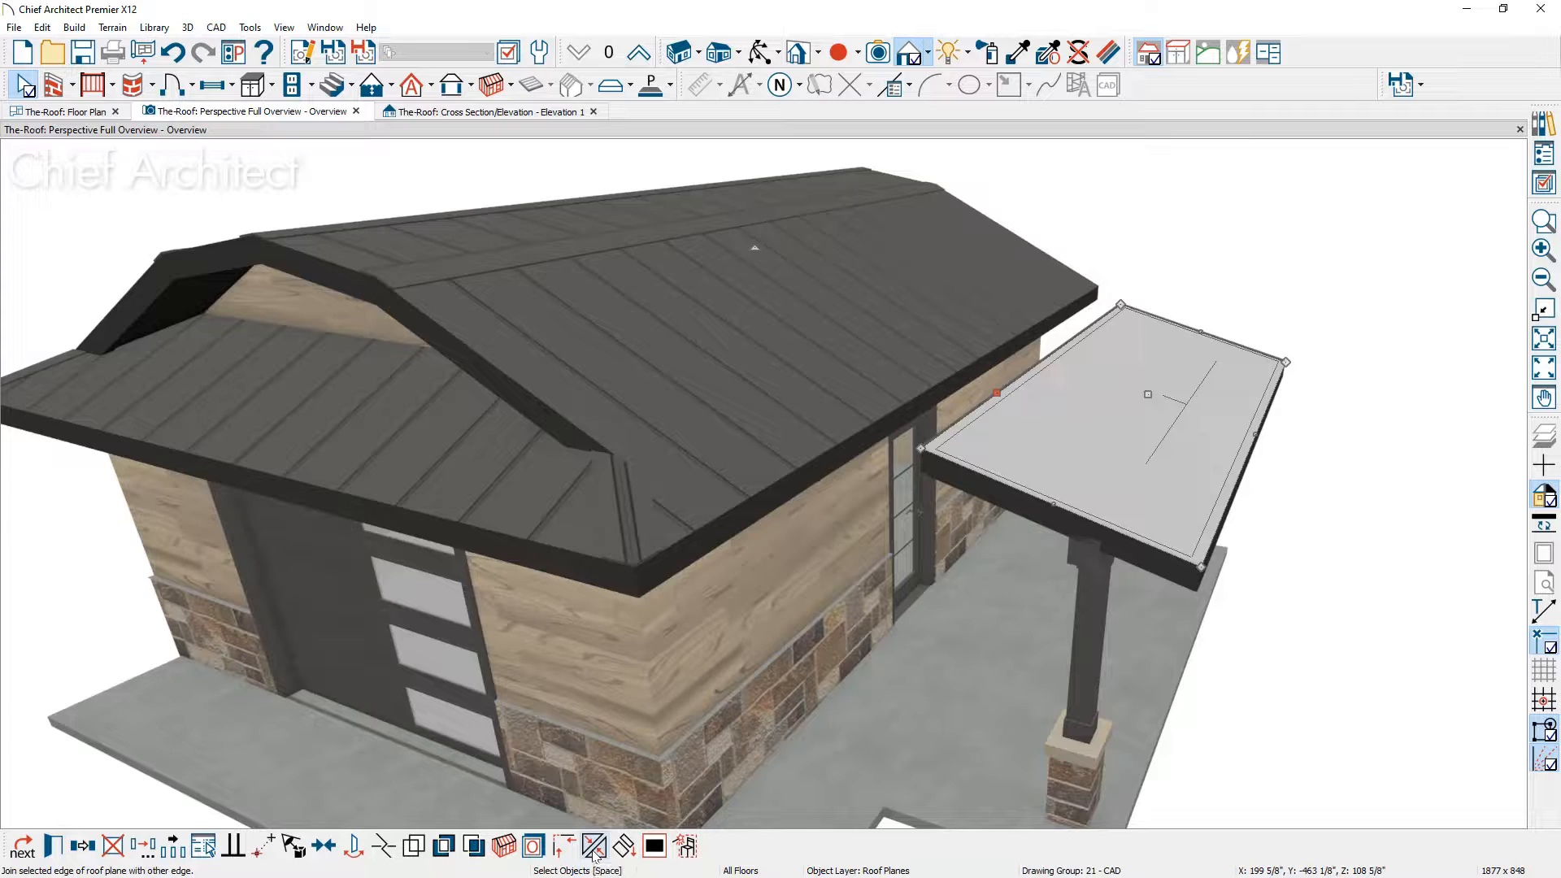
{"action": "left_click", "coordinate": [865, 428]}
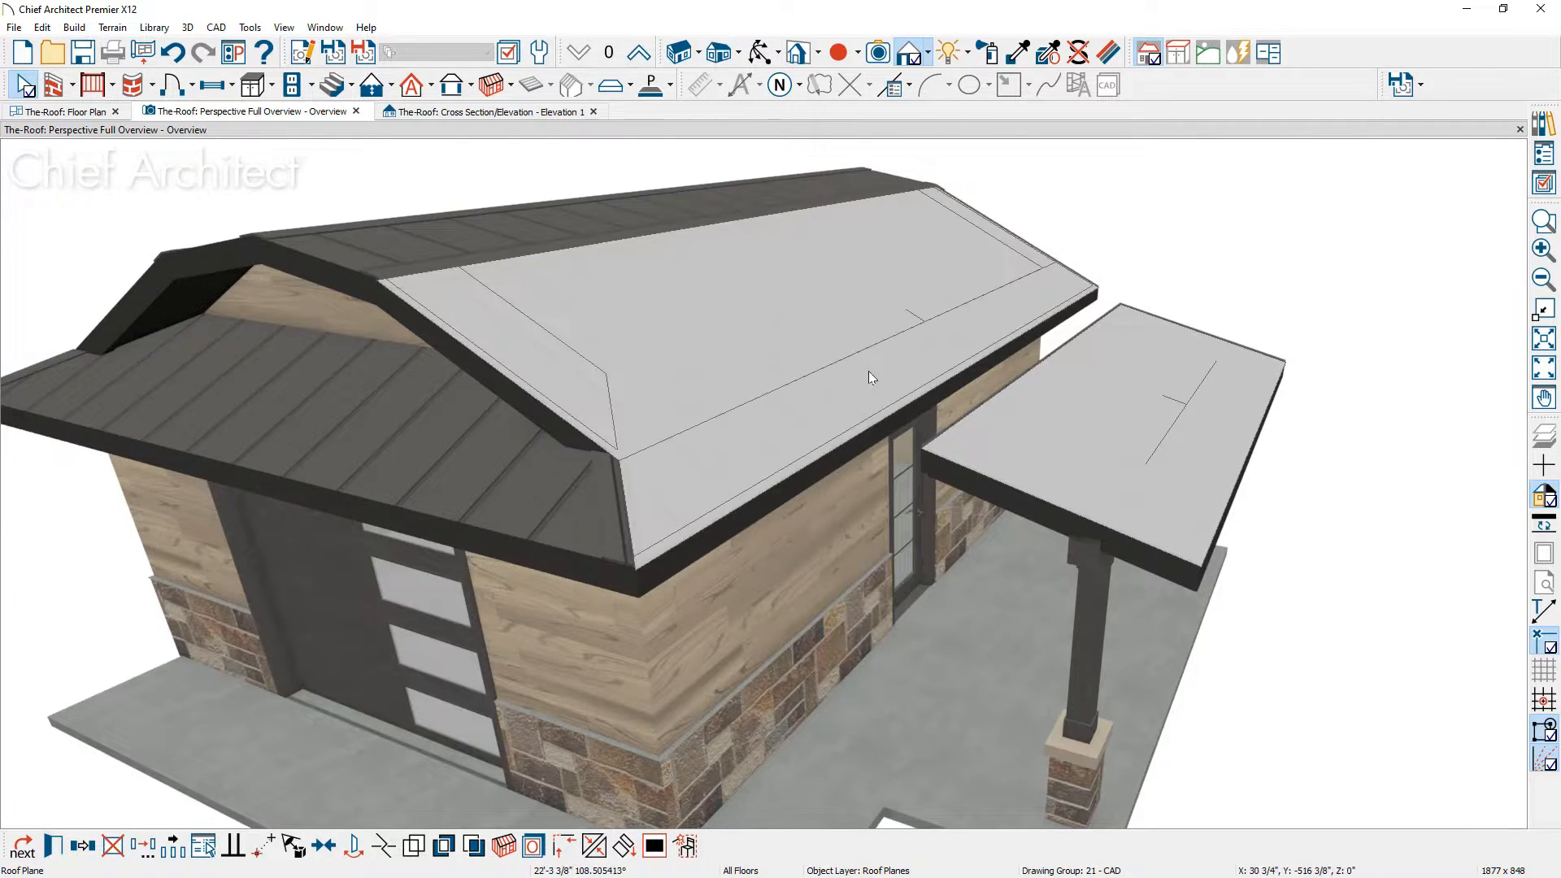
{"action": "left_click", "coordinate": [868, 371]}
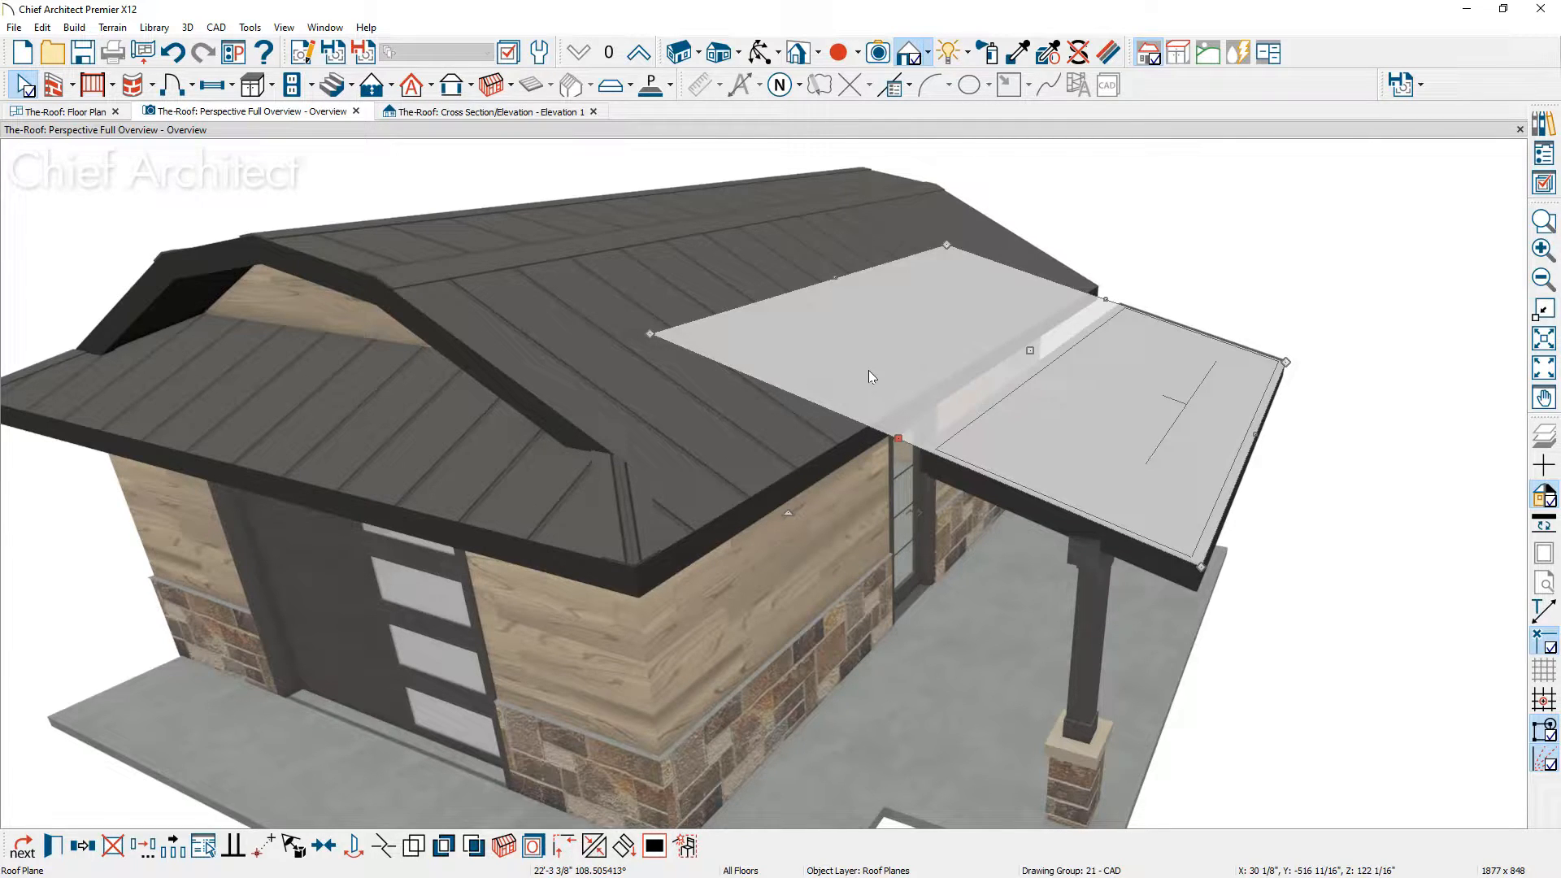
{"action": "key", "text": "Escape"}
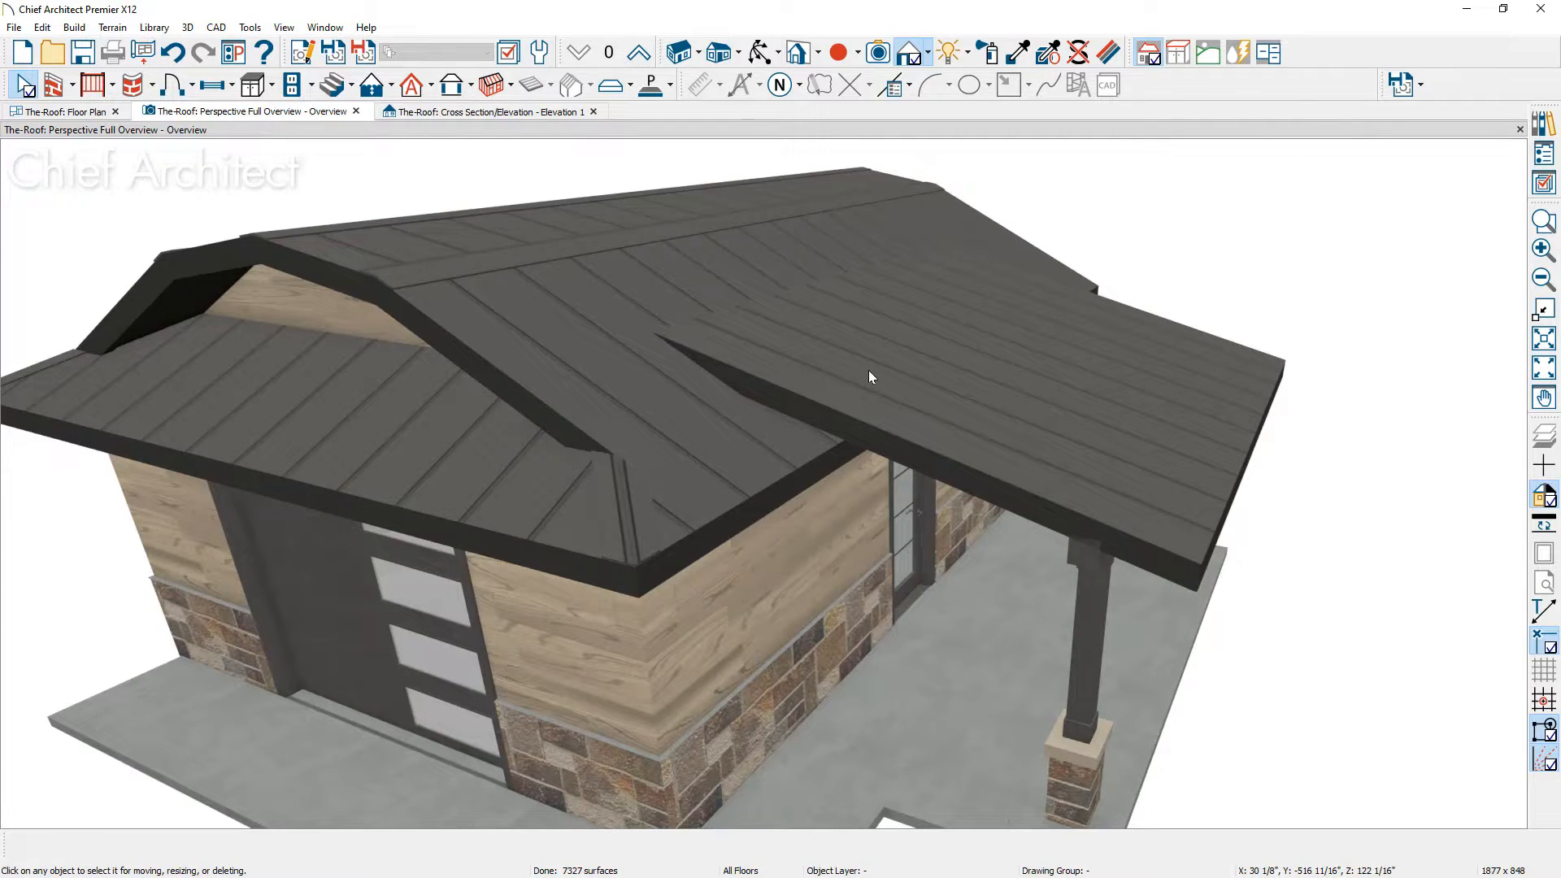
{"action": "left_click", "coordinate": [868, 369]}
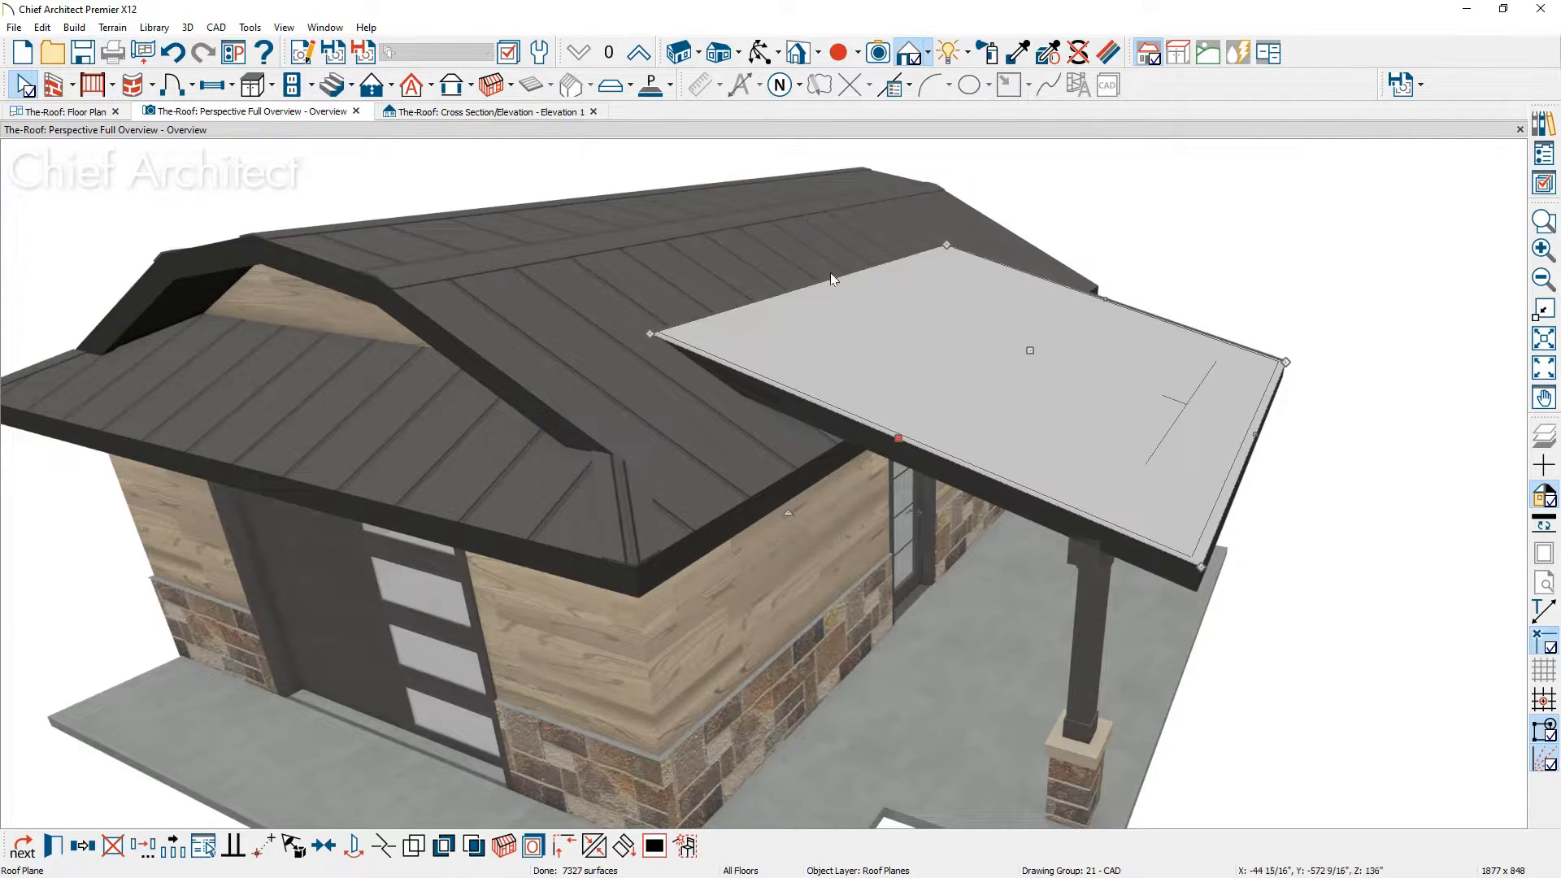
{"action": "left_click_drag", "start_coordinate": [836, 281], "coordinate": [988, 406]}
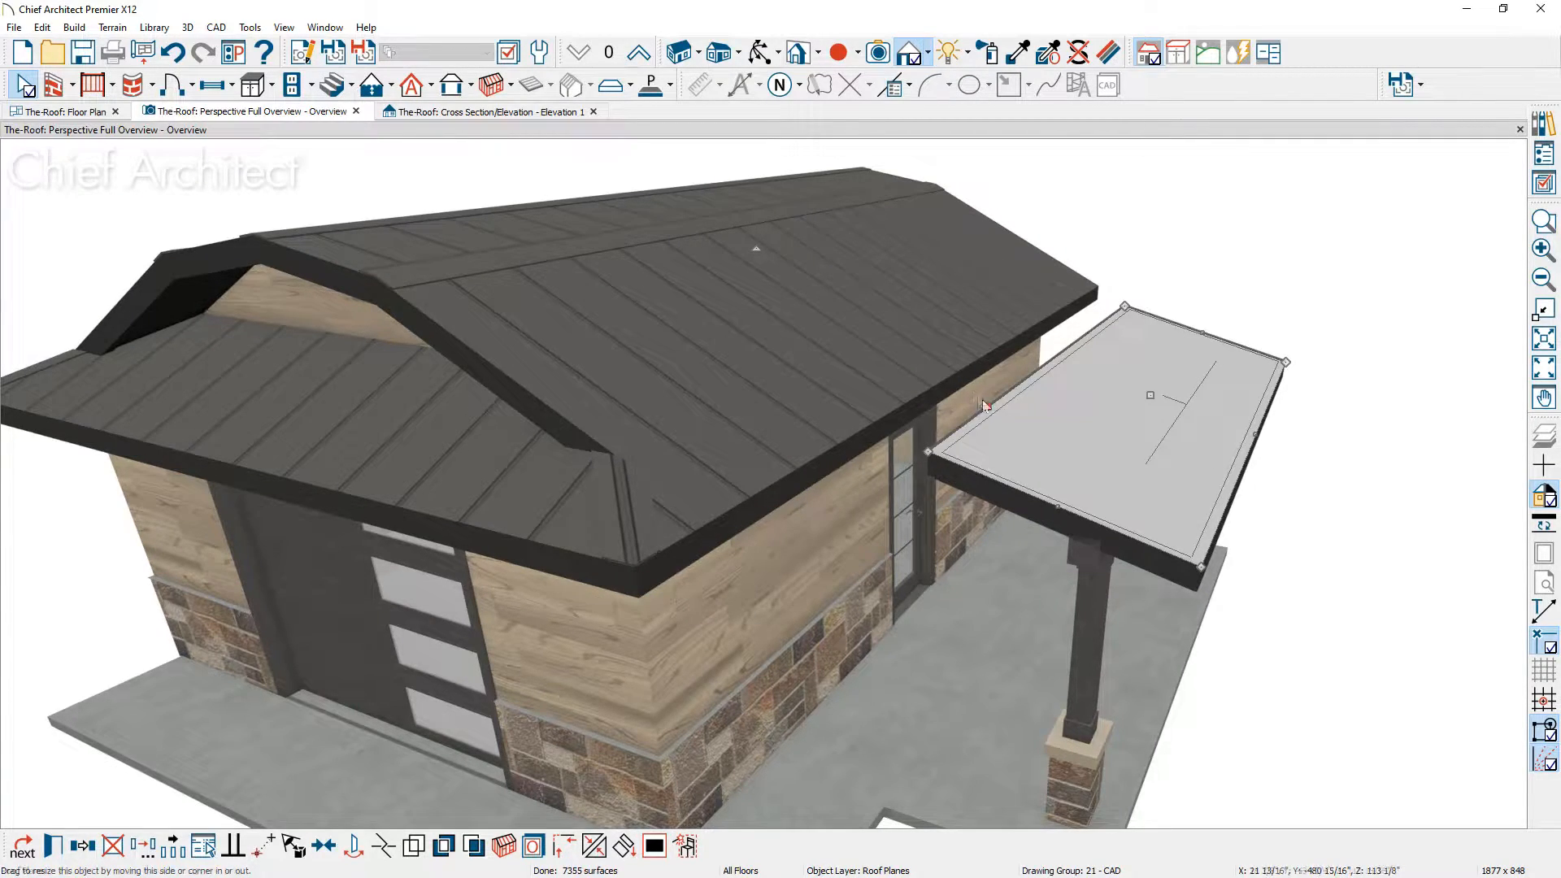
Step: In the Architectural preferences, toggle Automatically Place Roof Intersection Points off and back on, keeping it enabled
{"action": "left_click", "coordinate": [94, 114]}
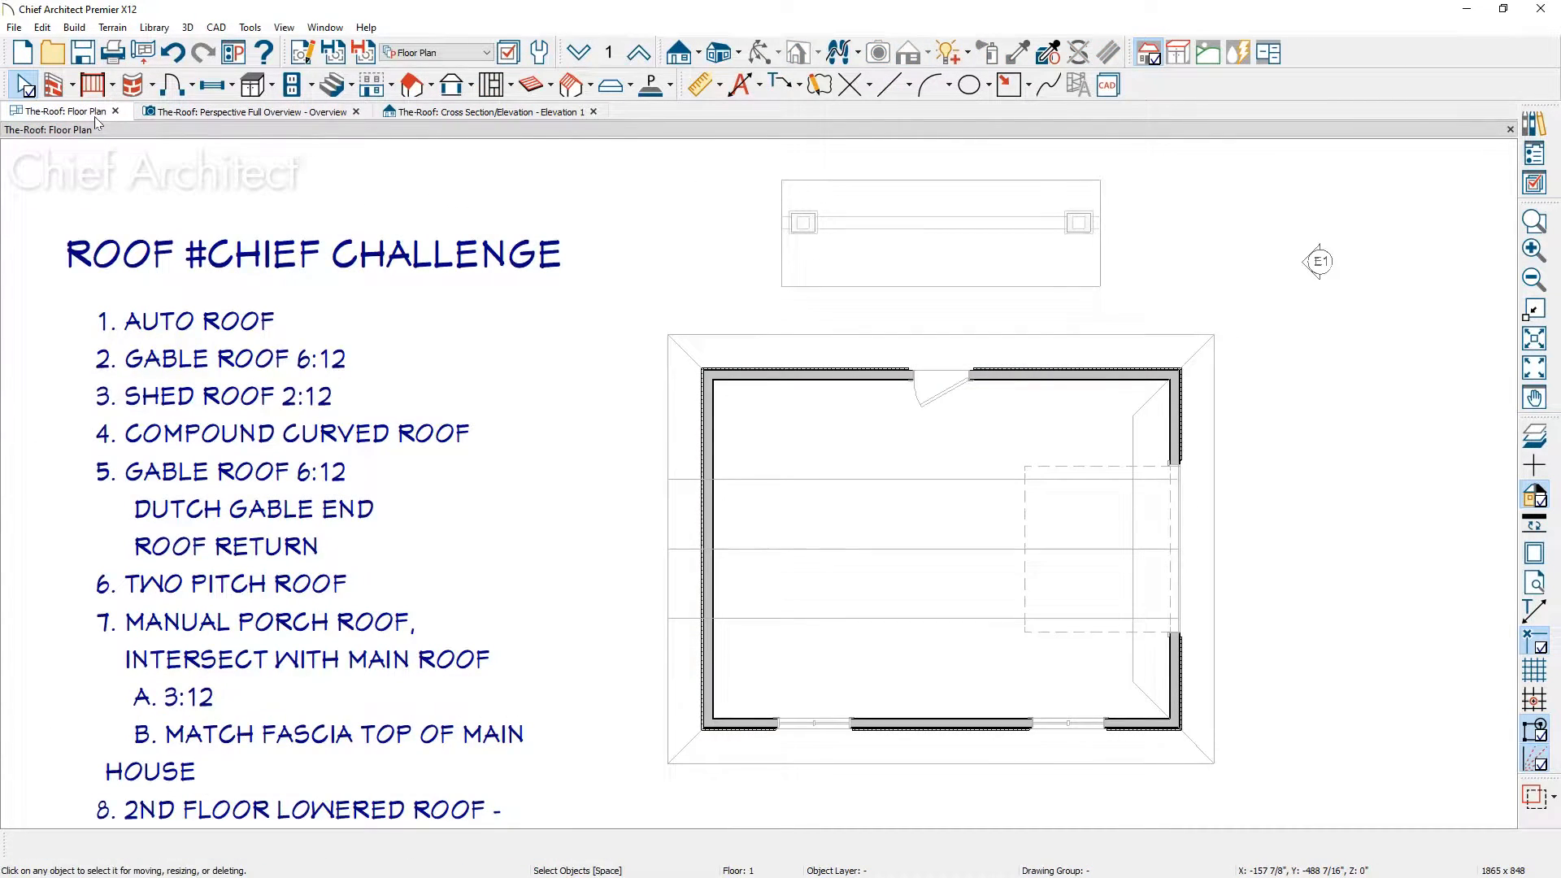
{"action": "left_click", "coordinate": [796, 286]}
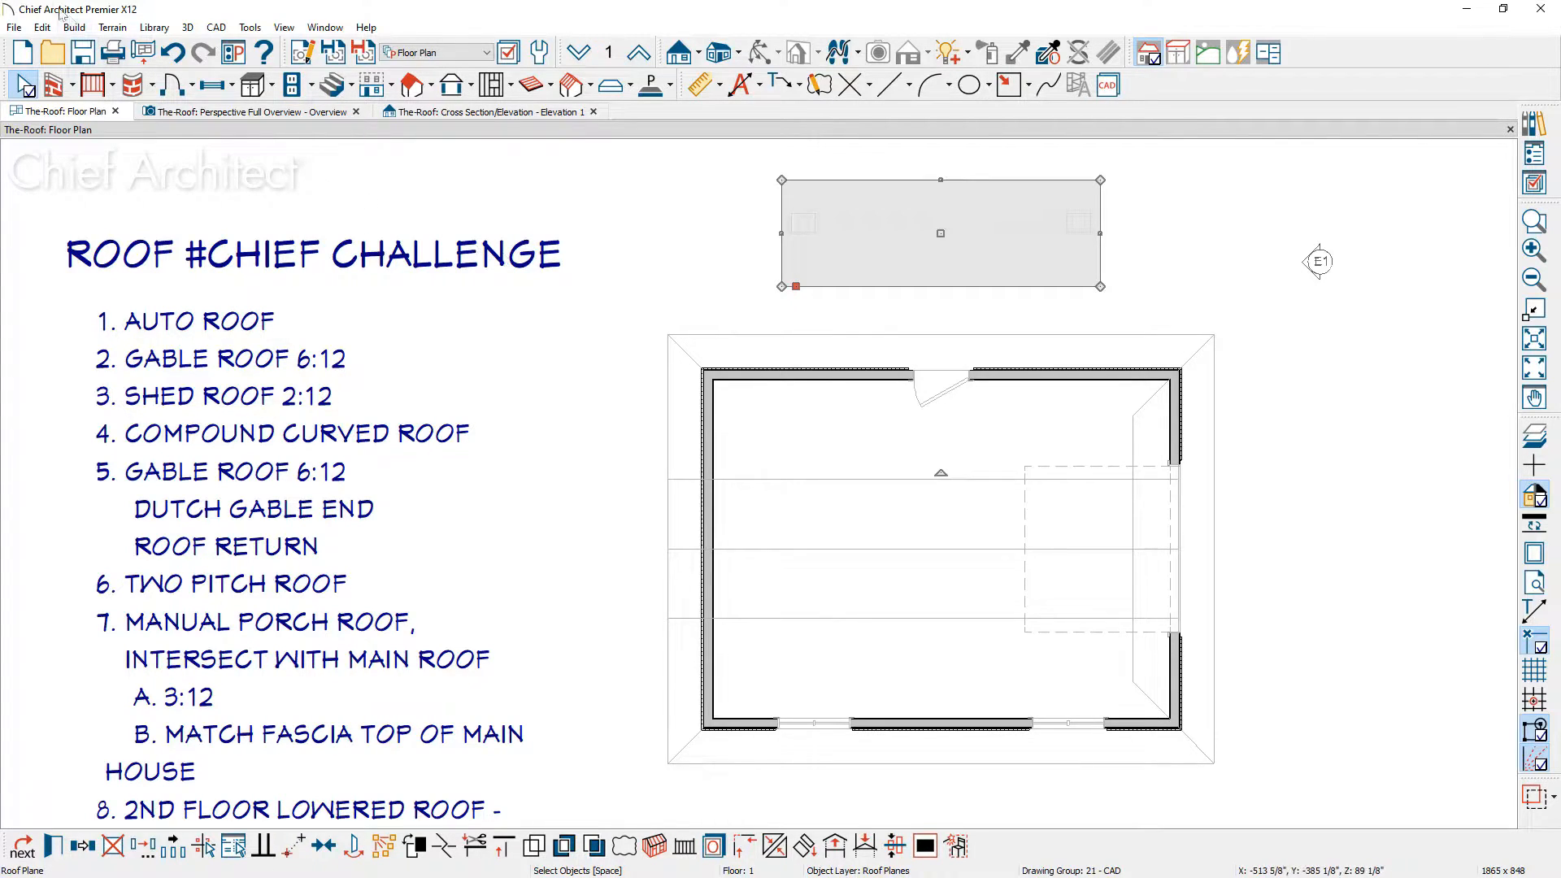
{"action": "left_click", "coordinate": [42, 27]}
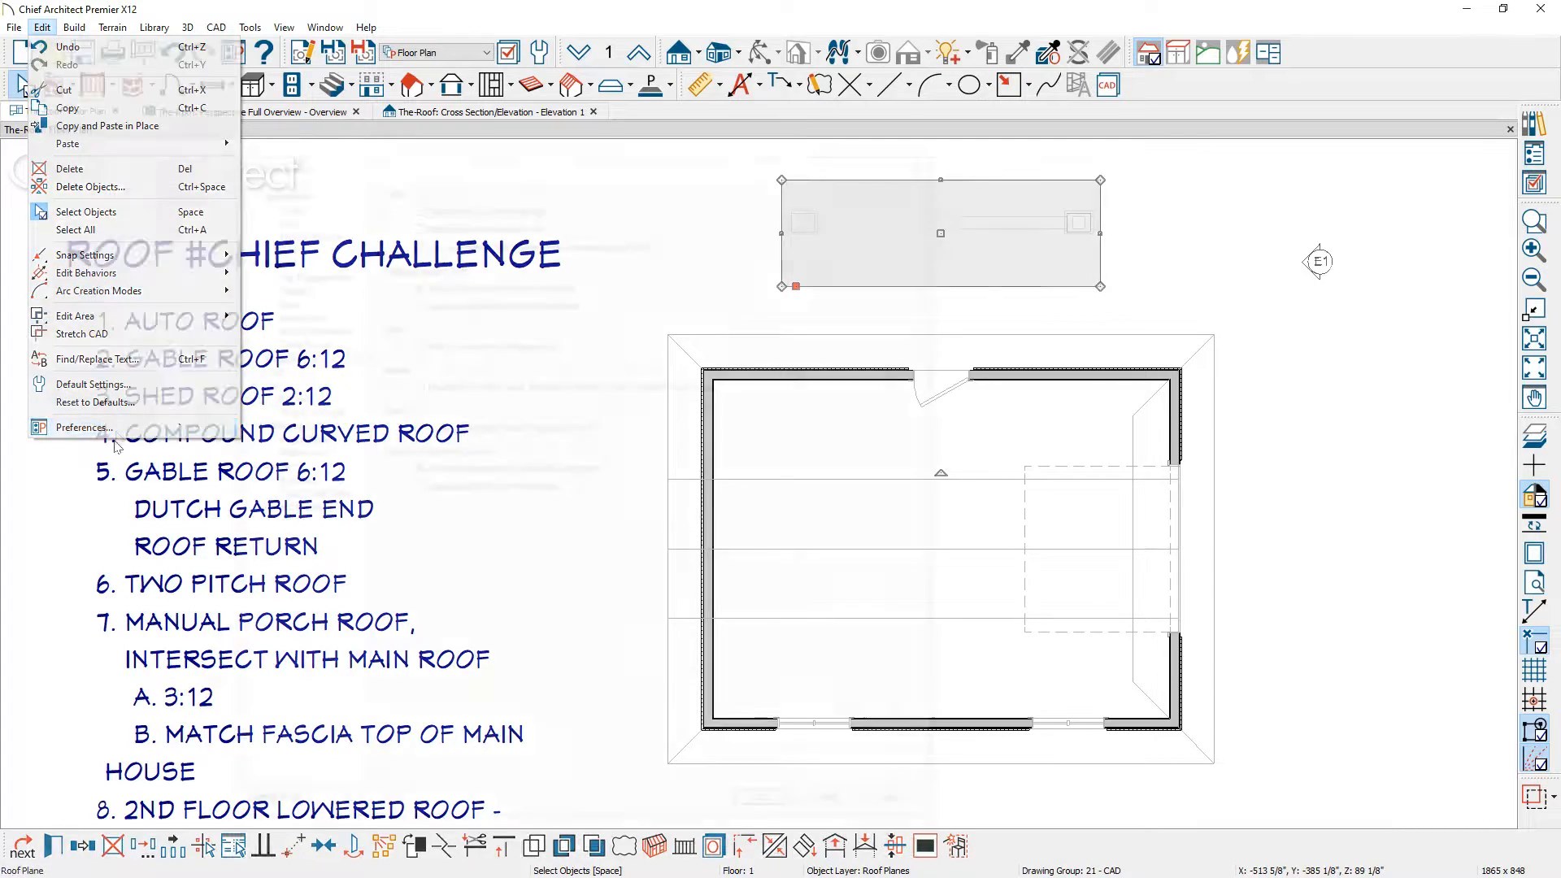
{"action": "left_click", "coordinate": [114, 427]}
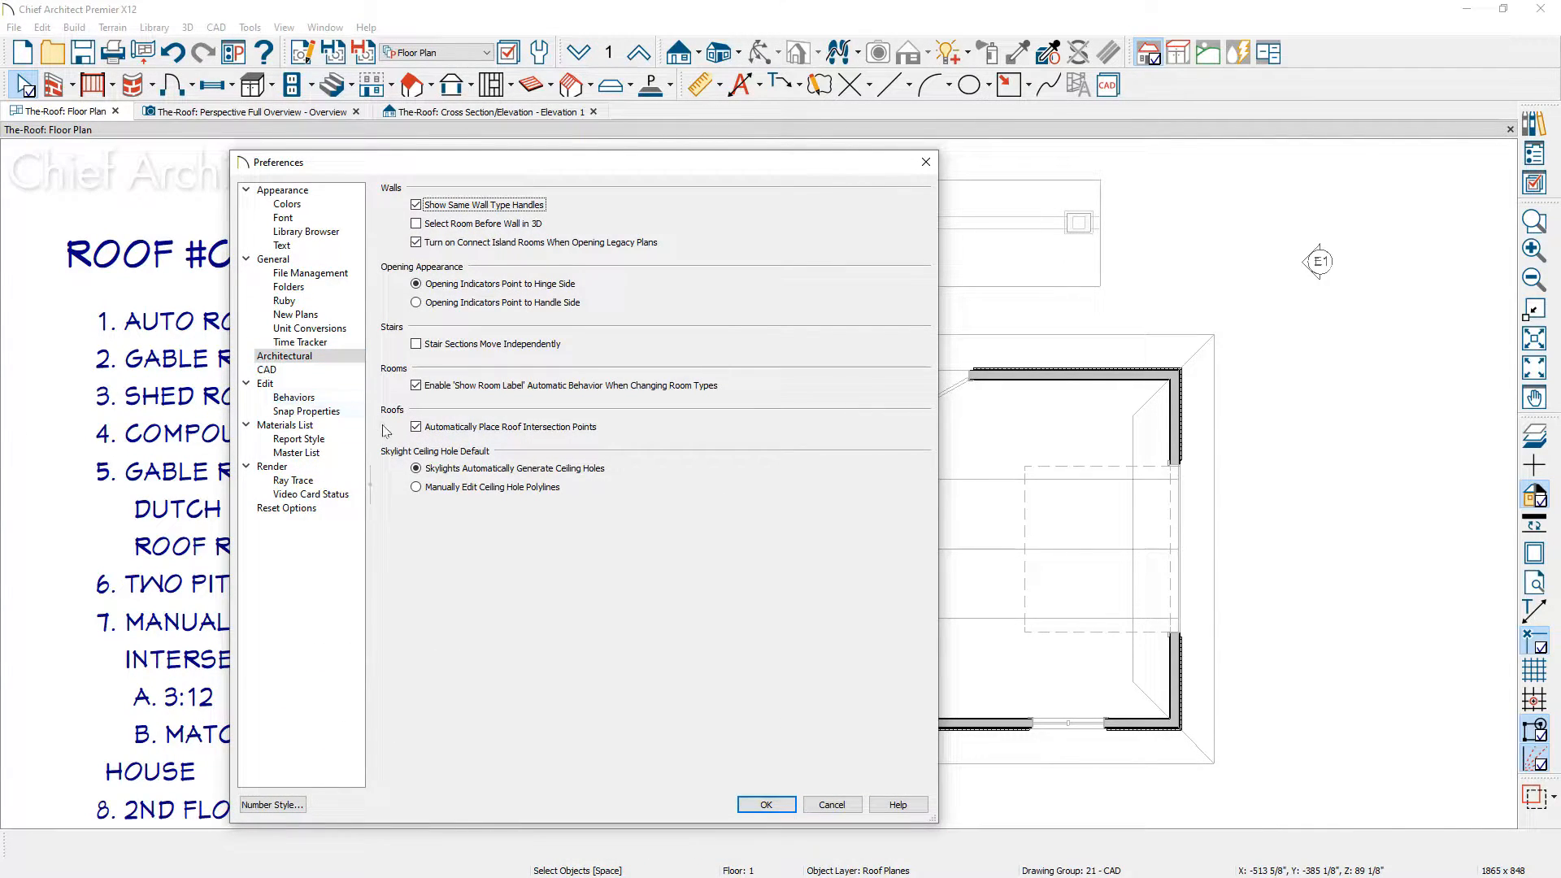
{"action": "left_click", "coordinate": [417, 429]}
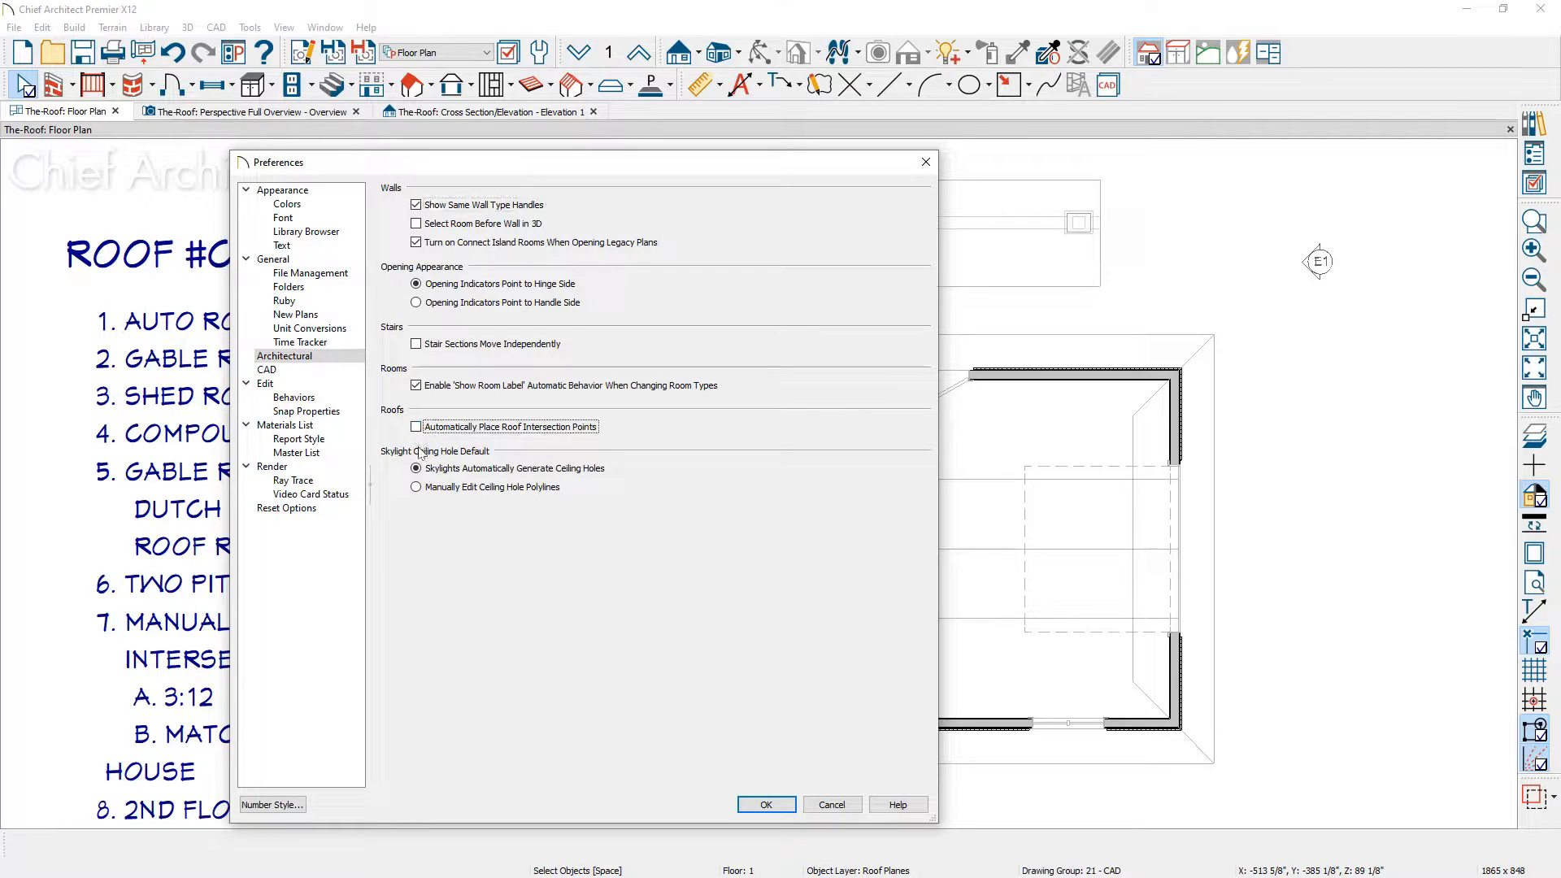
{"action": "left_click", "coordinate": [416, 427]}
{"action": "left_click", "coordinate": [767, 805]}
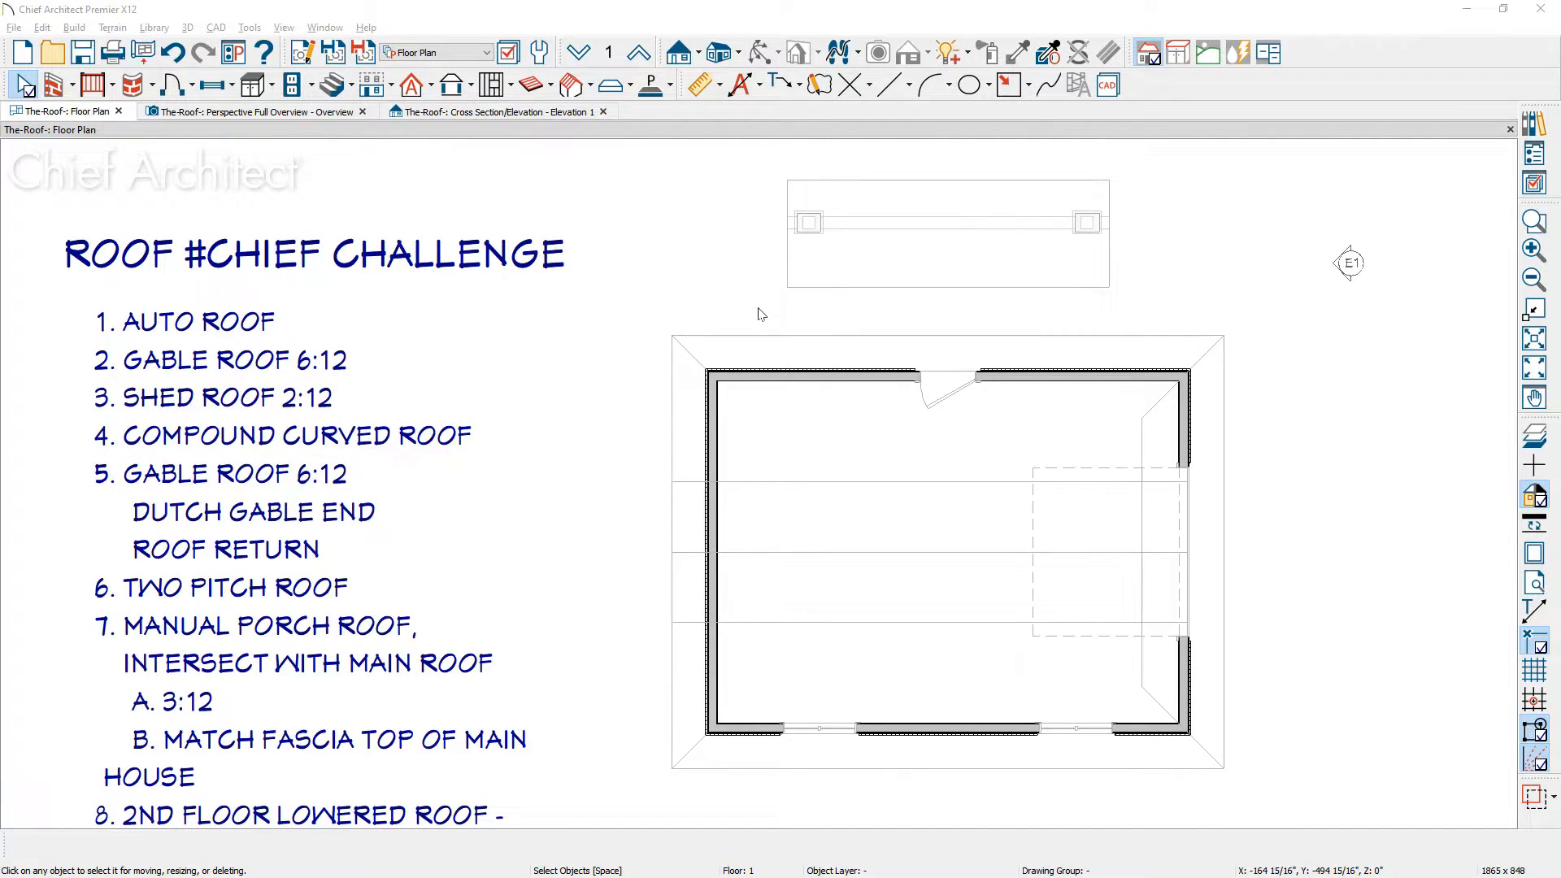
Step: In the floor plan, extend the porch roof plane to the intersection point with the main roof plane and view it in the cross section
{"action": "left_click", "coordinate": [777, 337]}
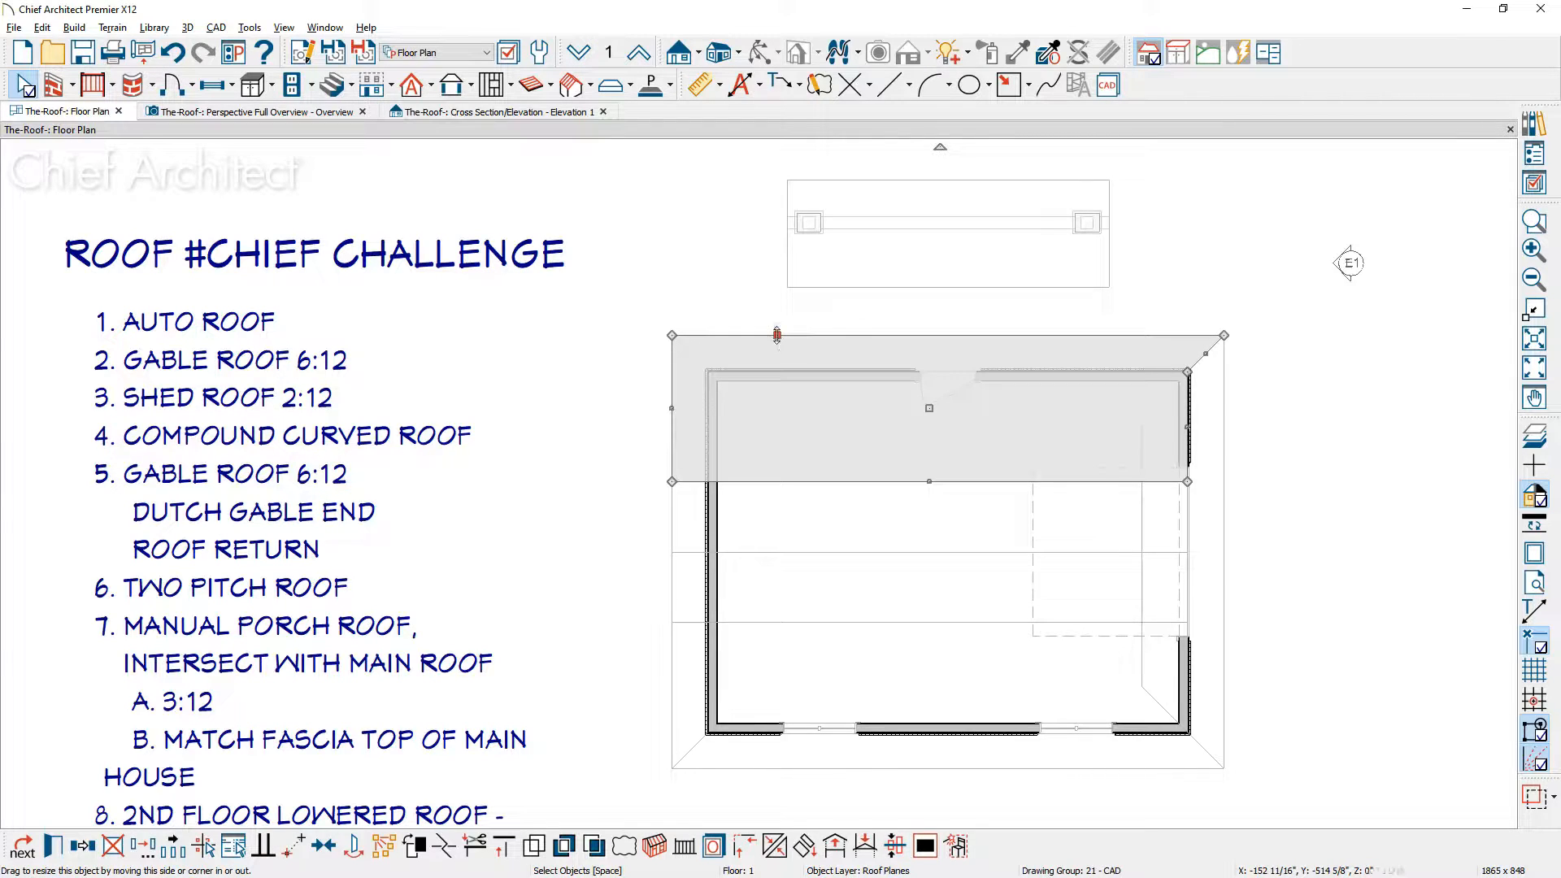
{"action": "left_click", "coordinate": [786, 252]}
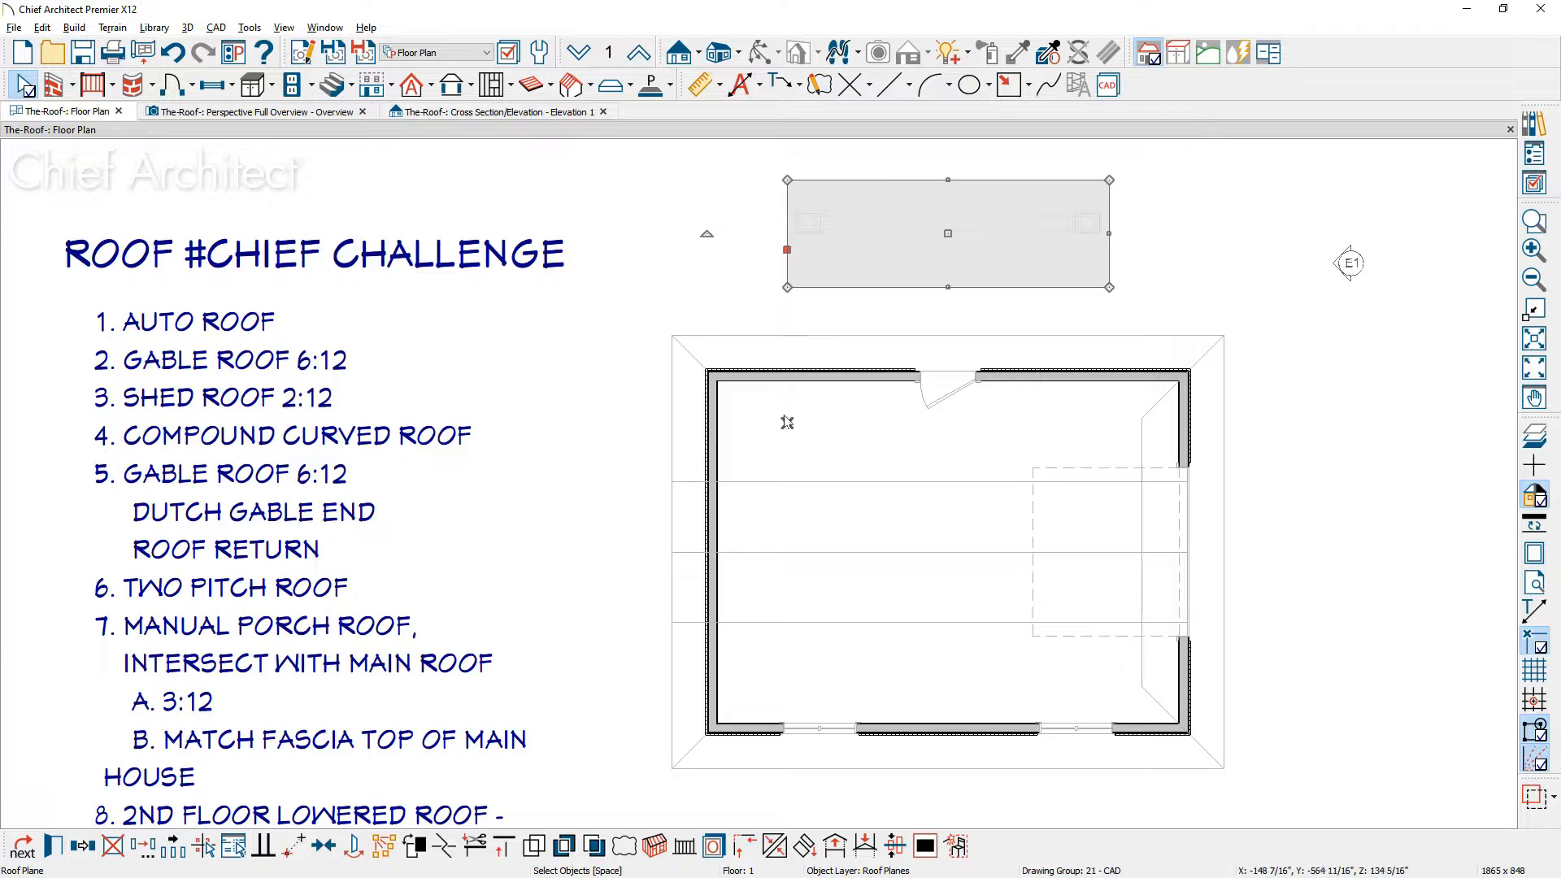
{"action": "mouse_move", "coordinate": [948, 288]}
{"action": "left_mouse_down"}
{"action": "mouse_move", "coordinate": [895, 354]}
{"action": "mouse_move", "coordinate": [788, 425]}
{"action": "left_mouse_up"}
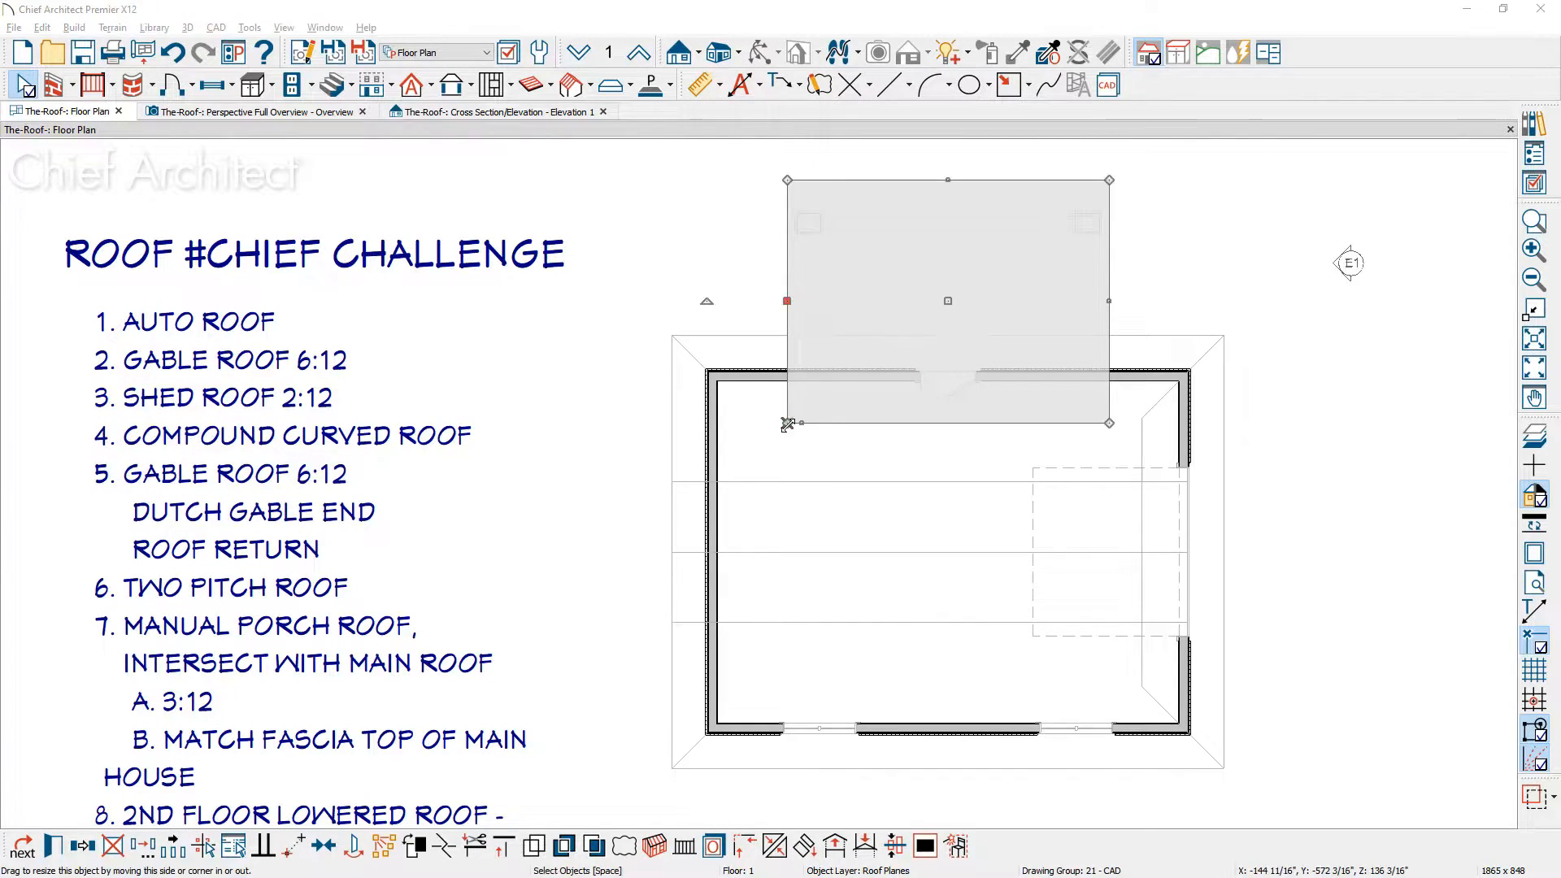
{"action": "left_click", "coordinate": [496, 111]}
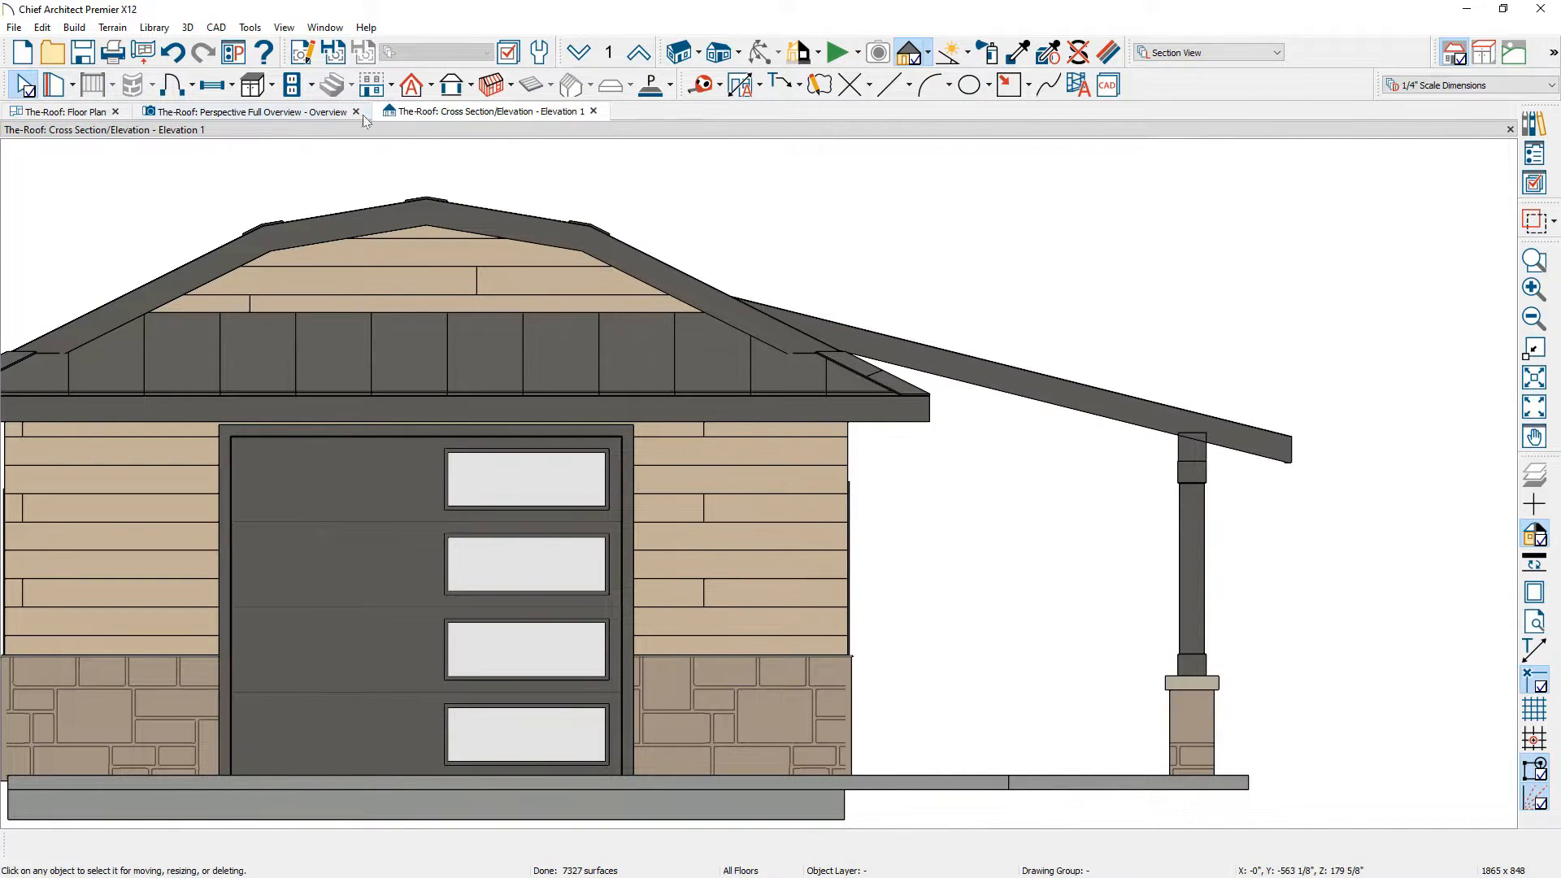
Step: In the 3D overview, pull the porch roof plane's house-side edge back clear of the main roof
{"action": "left_click", "coordinate": [315, 115]}
{"action": "scroll", "coordinate": [648, 452], "scroll_direction": "down", "scroll_amount": 2}
{"action": "middle_click_drag", "start_coordinate": [649, 524], "coordinate": [669, 538]}
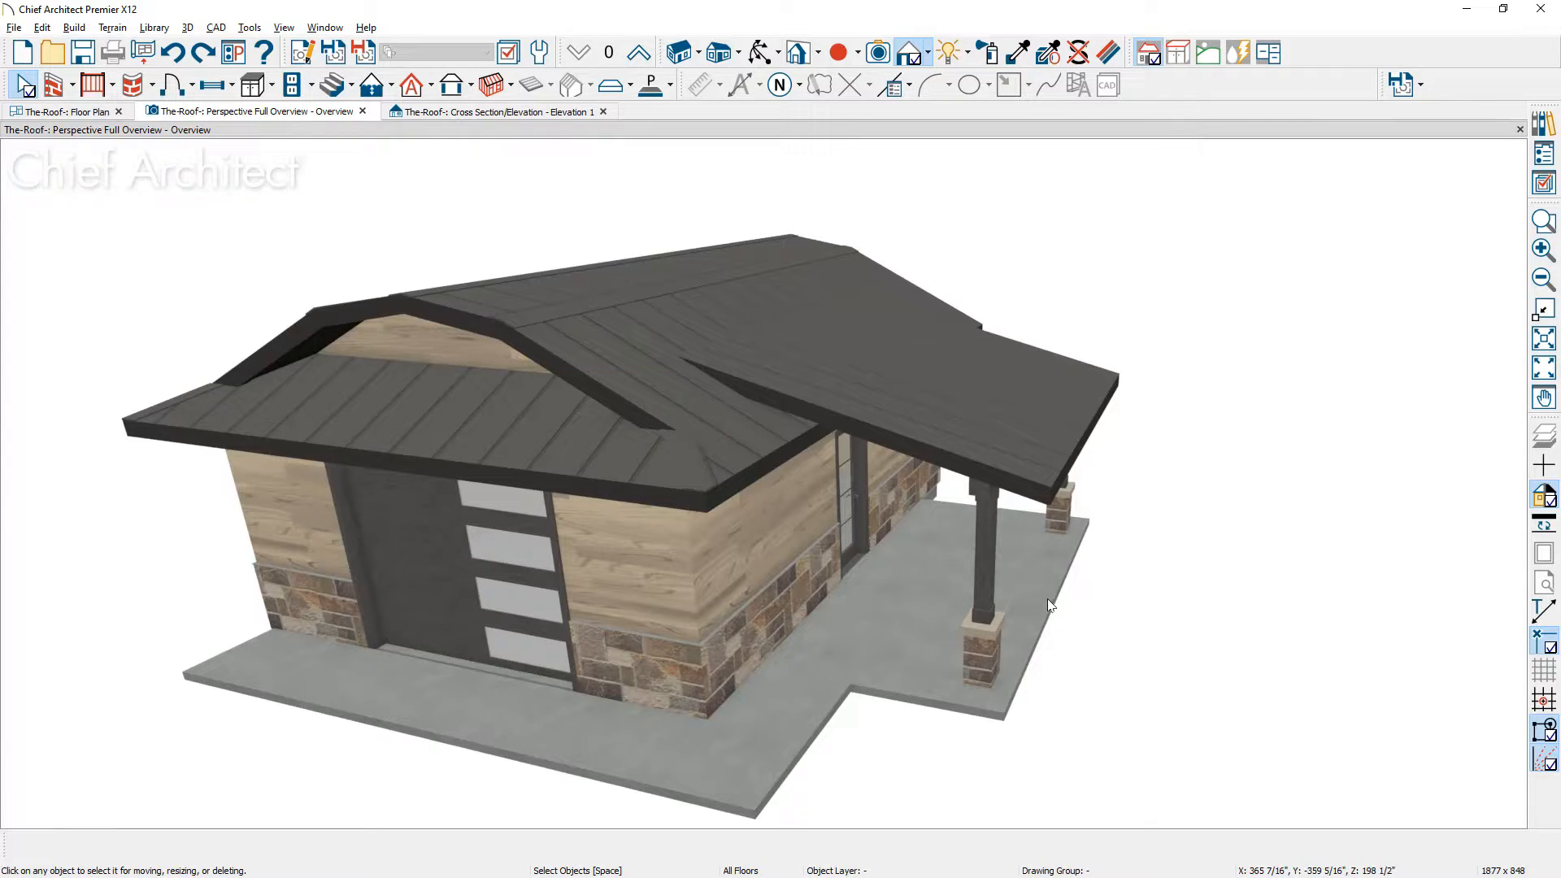
{"action": "left_click", "coordinate": [904, 402]}
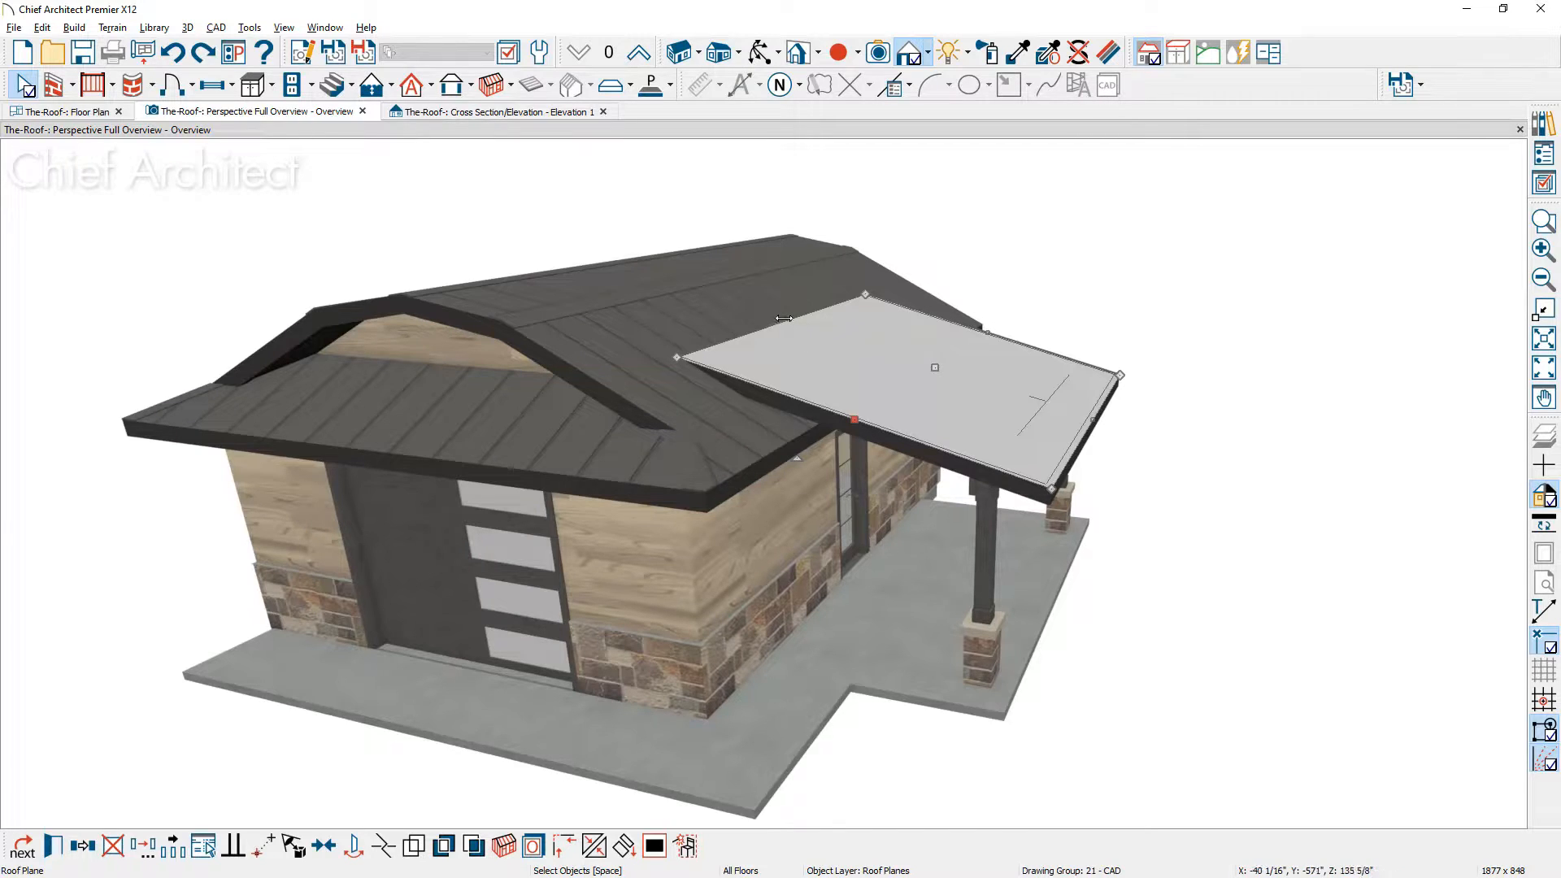
{"action": "left_click_drag", "start_coordinate": [783, 318], "coordinate": [919, 395]}
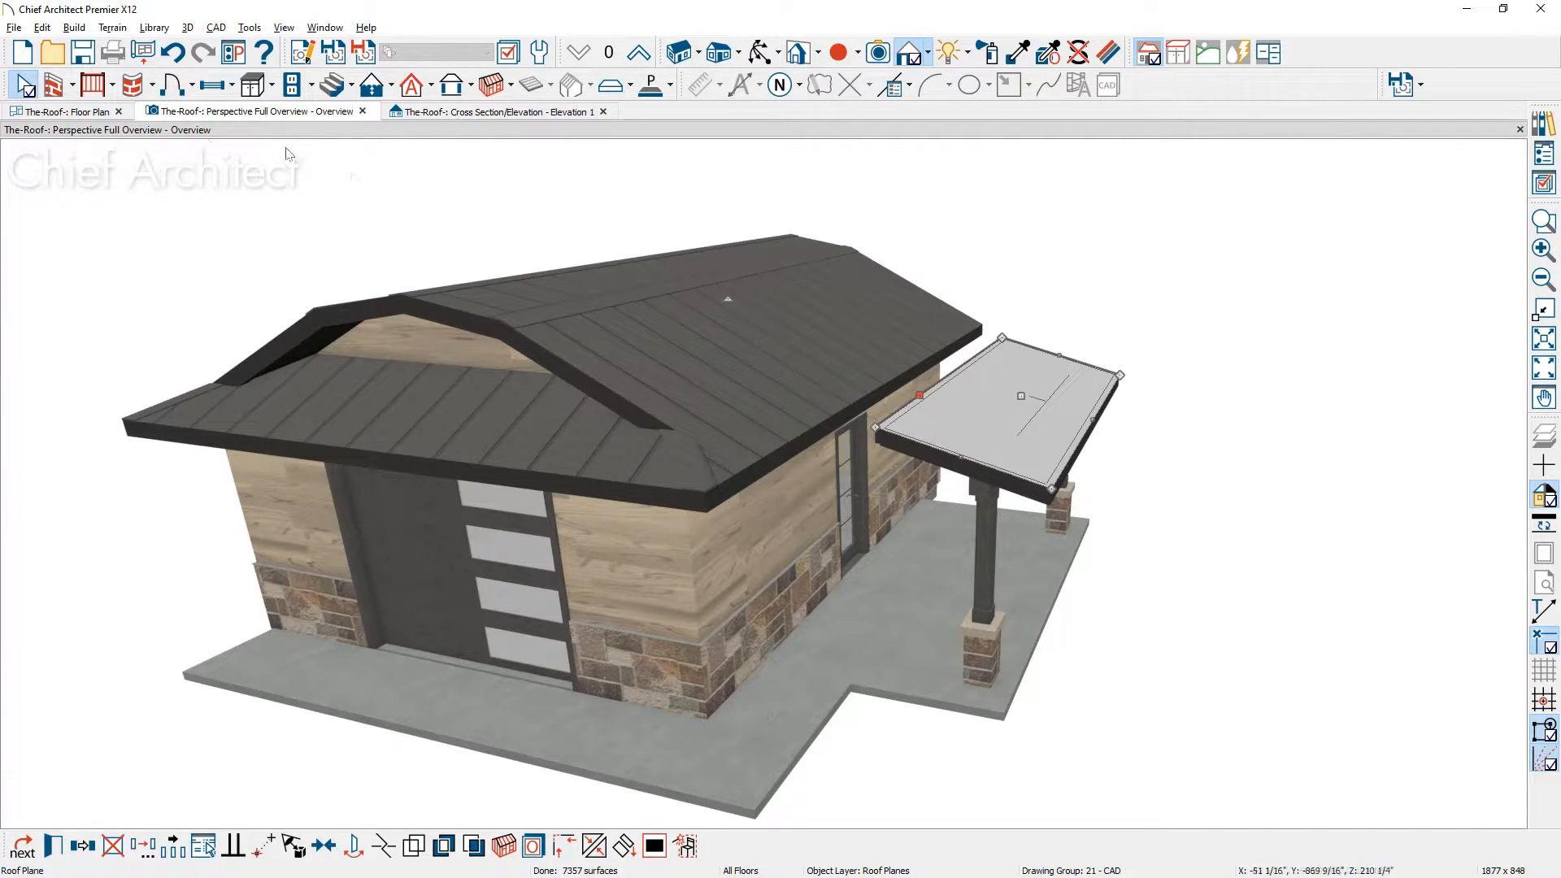
Step: In the floor plan, extend the porch roof plane's house-side edge to the main roof's eave line and view the alignment in the cross section
{"action": "left_click", "coordinate": [82, 119]}
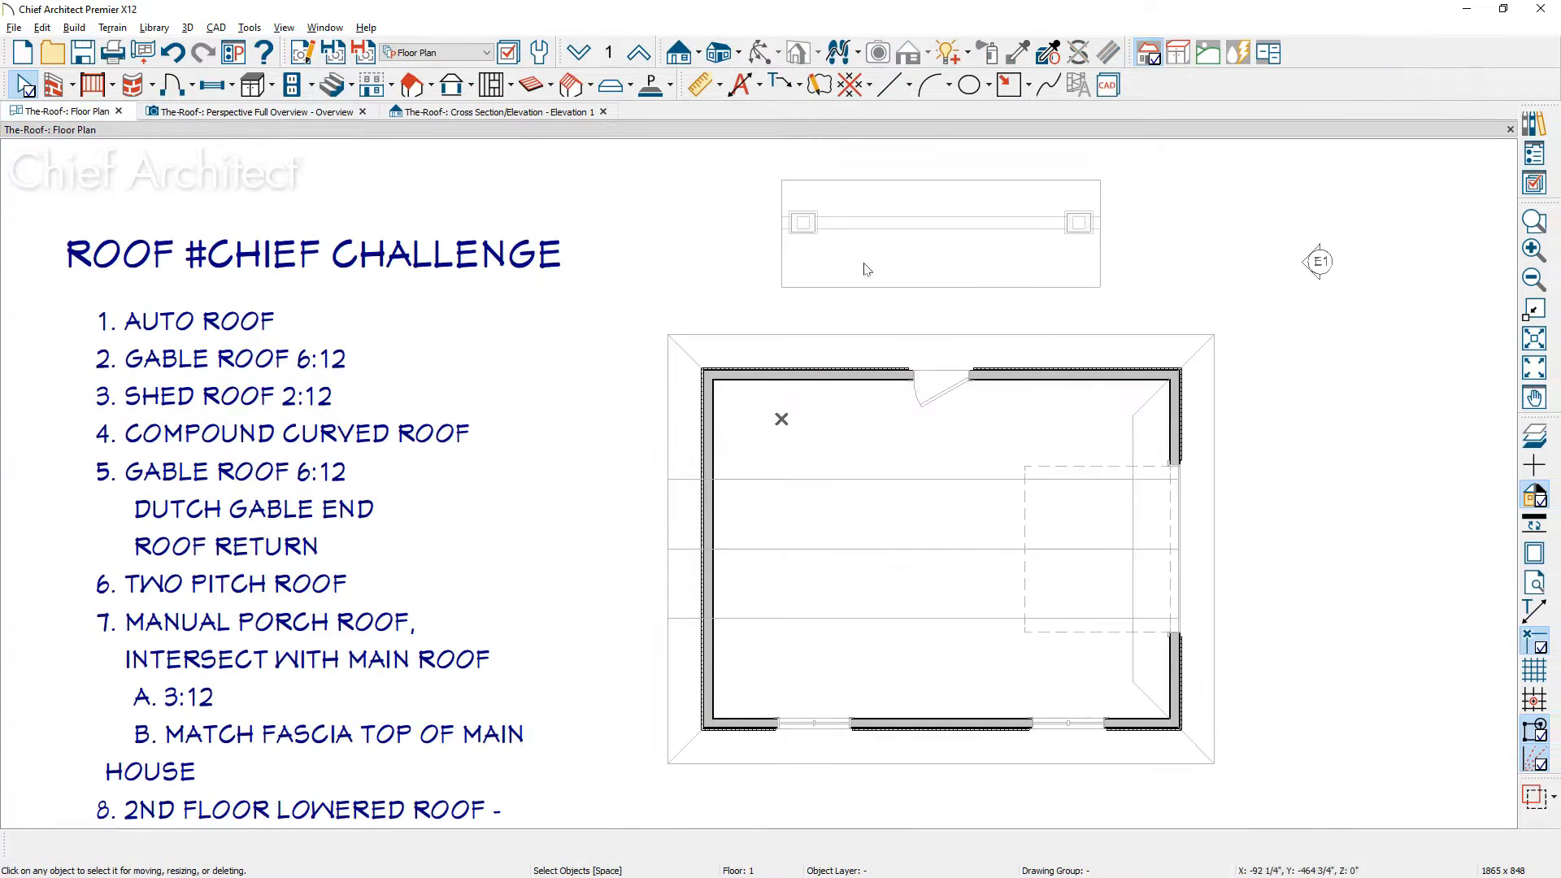
{"action": "left_click", "coordinate": [884, 293]}
{"action": "left_click_drag", "start_coordinate": [884, 293], "coordinate": [879, 331]}
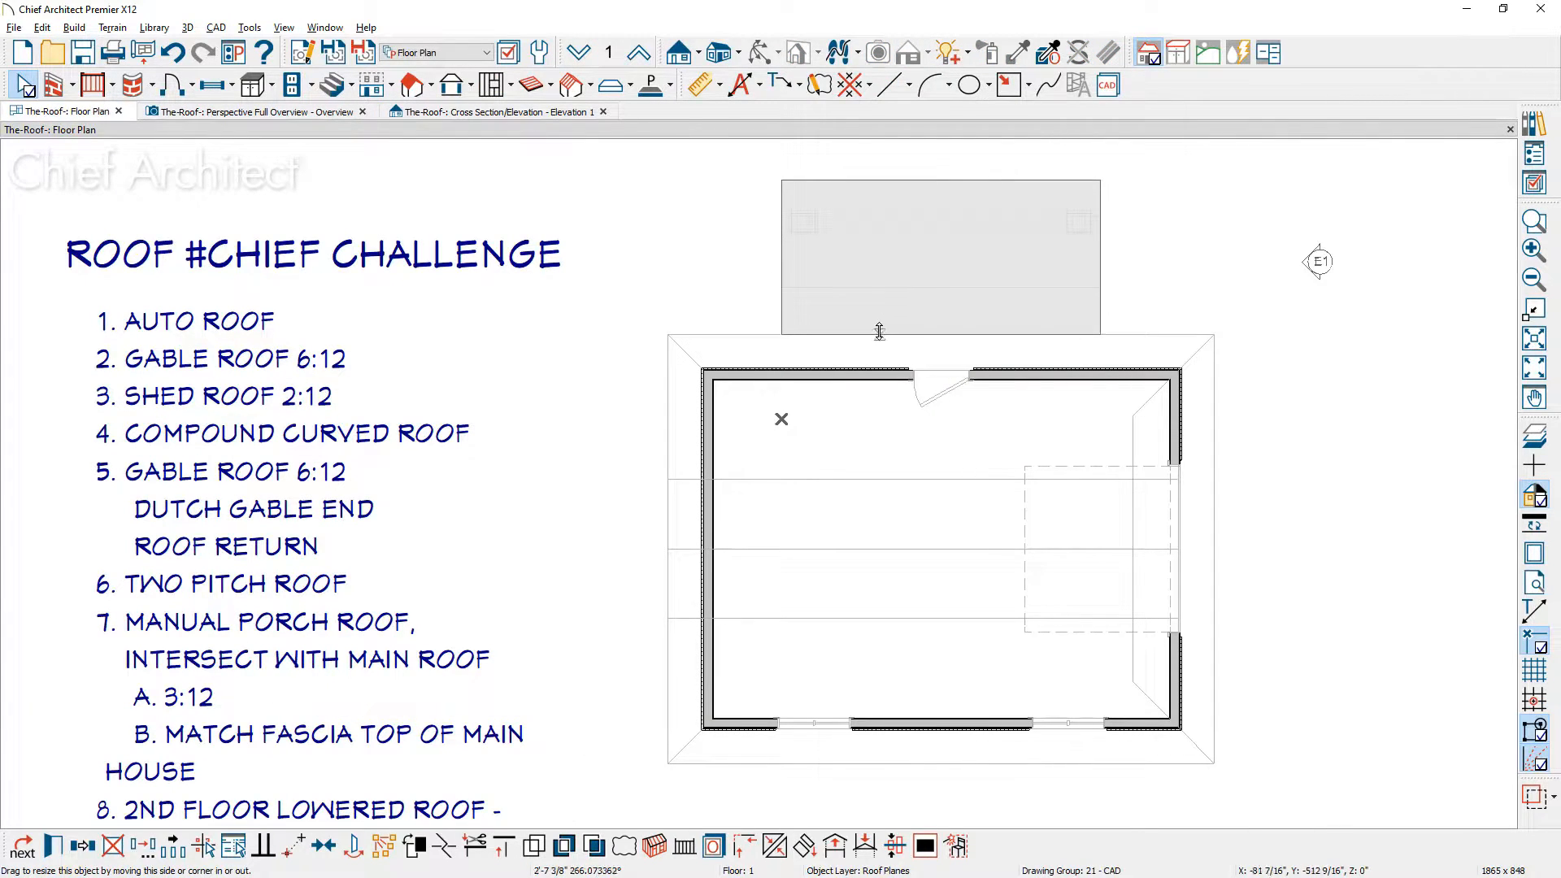
{"action": "left_click", "coordinate": [1319, 262]}
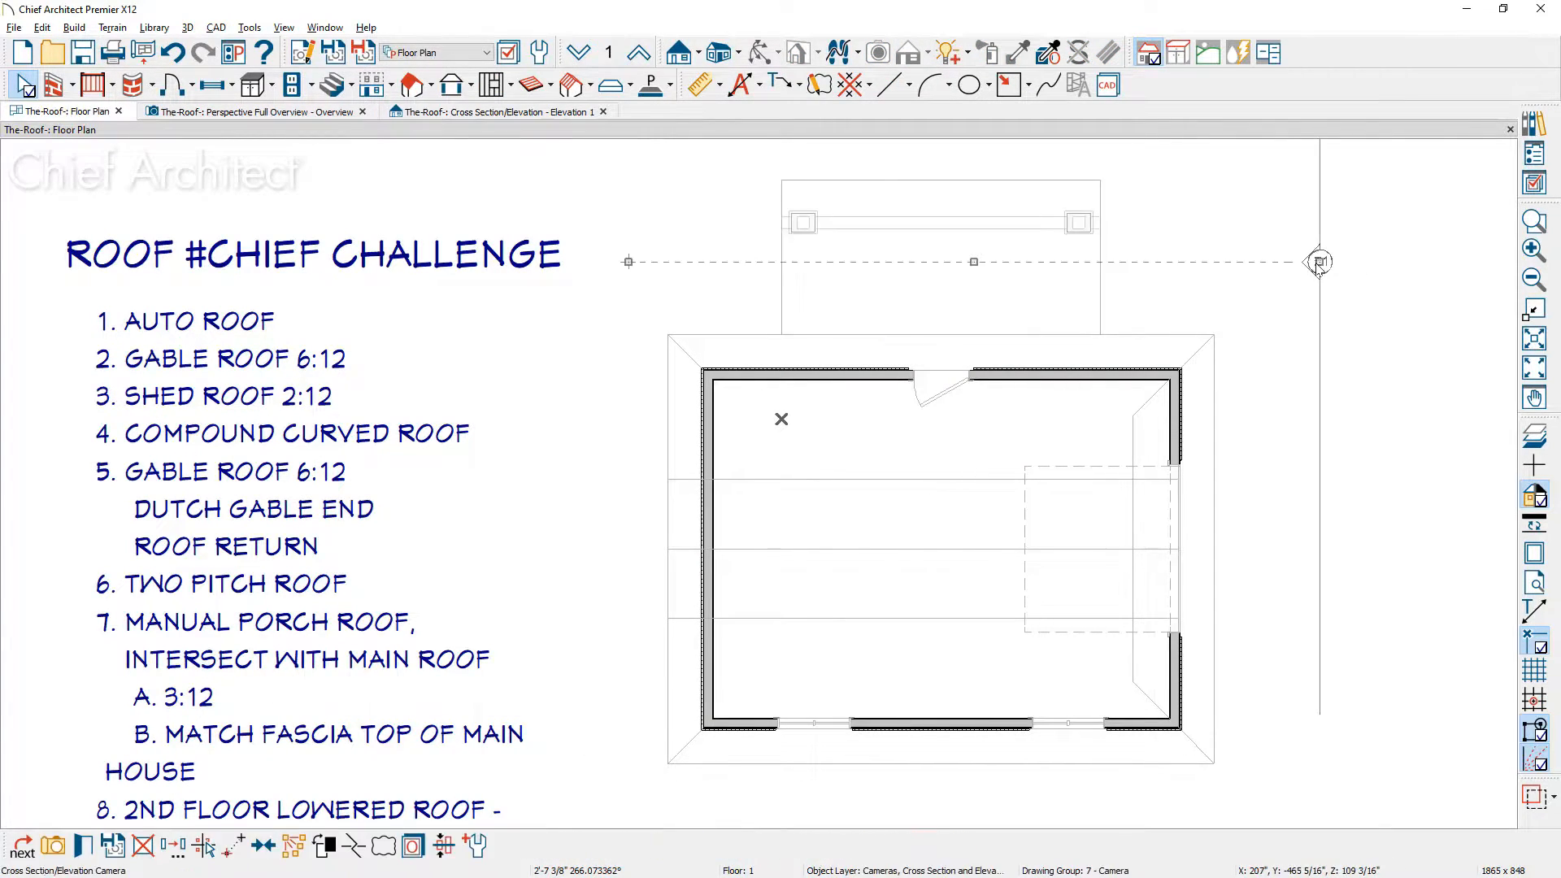
{"action": "double_click", "coordinate": [1319, 262]}
{"action": "middle_click_drag", "start_coordinate": [1195, 348], "coordinate": [1075, 605]}
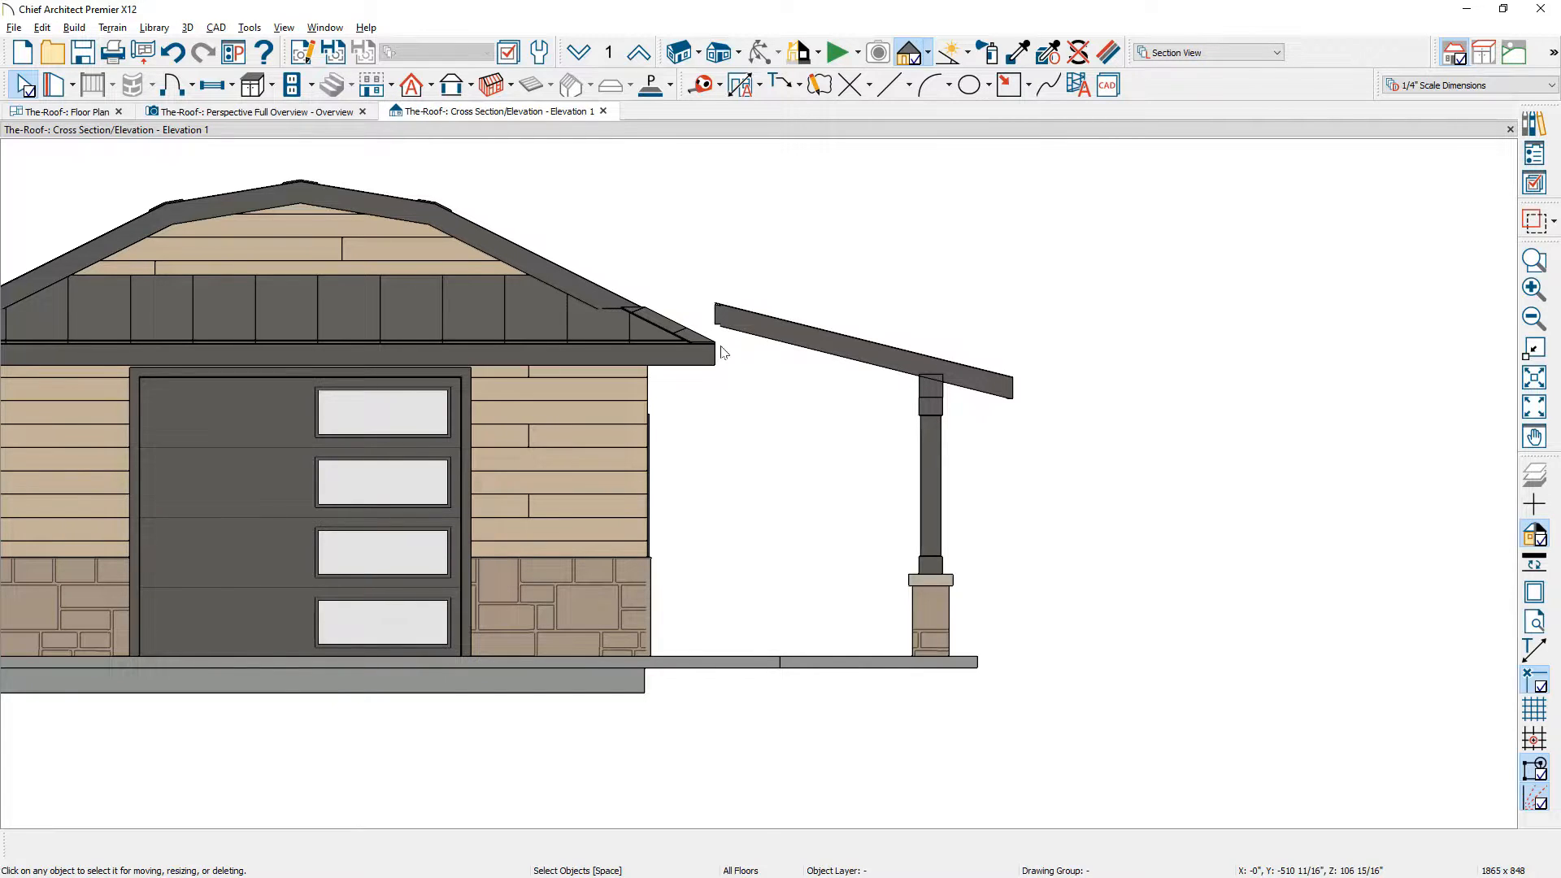
Step: In the 3D overview, copy the main roof plane's shadow boards top height from its specification and leave the plane as it is
{"action": "left_click", "coordinate": [304, 114]}
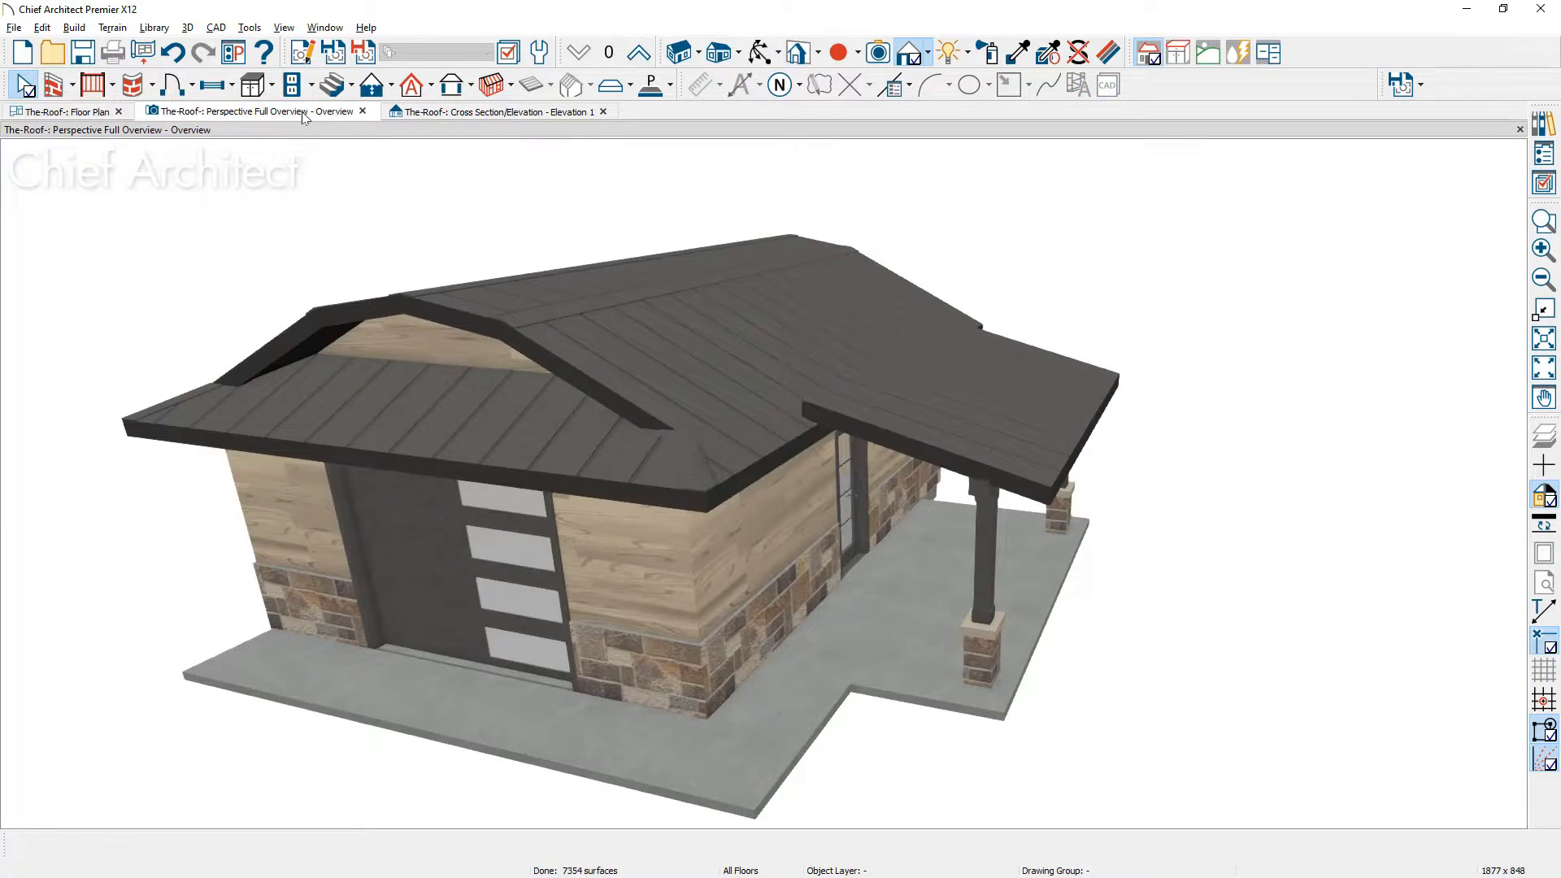
{"action": "left_click", "coordinate": [750, 430]}
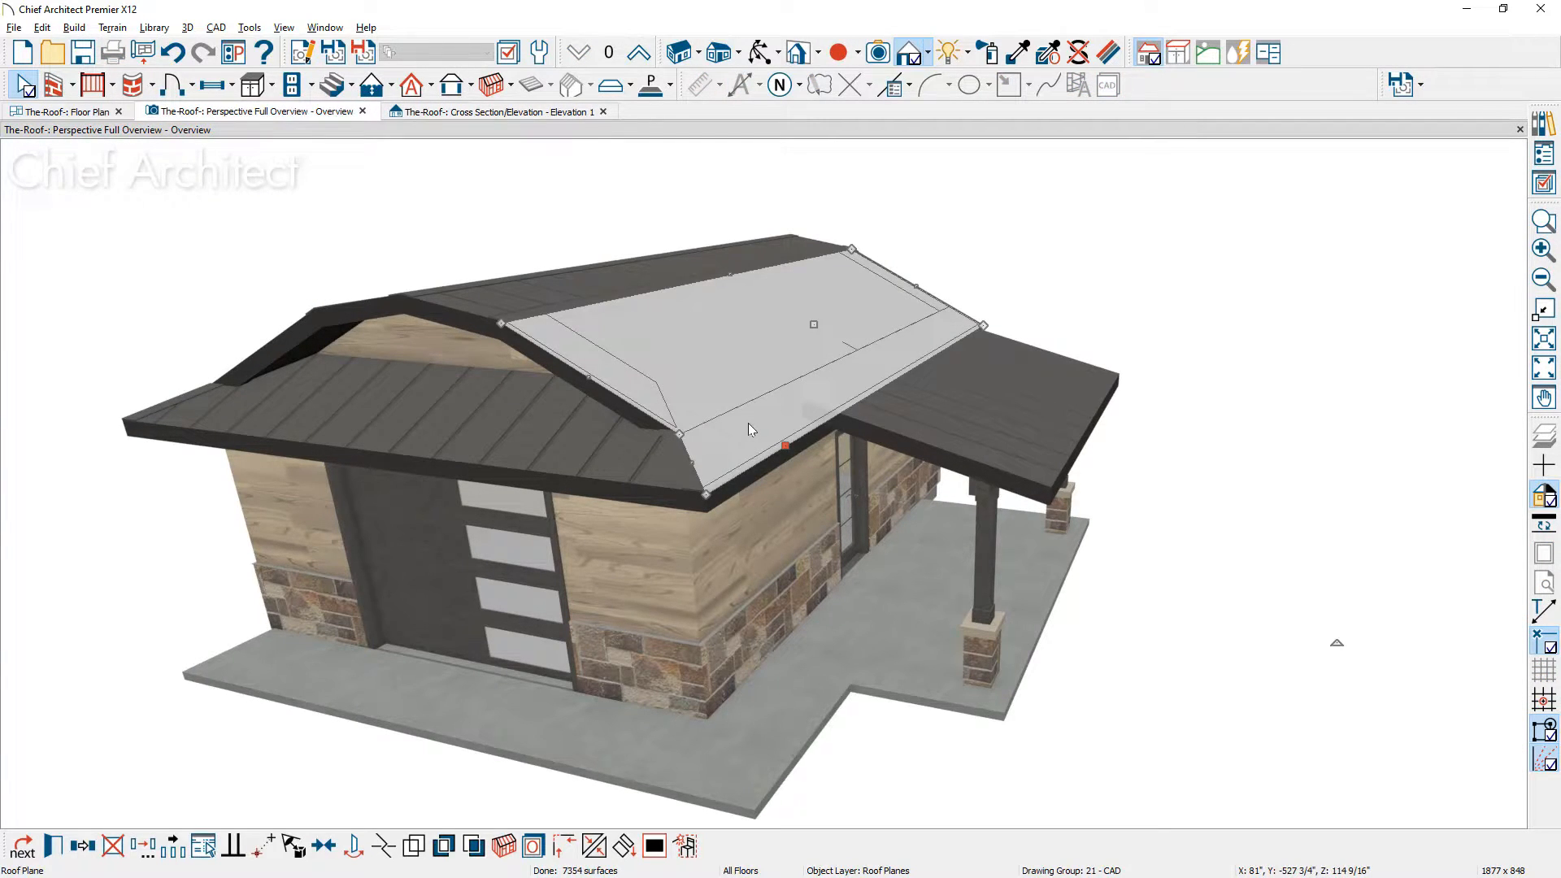
{"action": "double_click", "coordinate": [748, 430]}
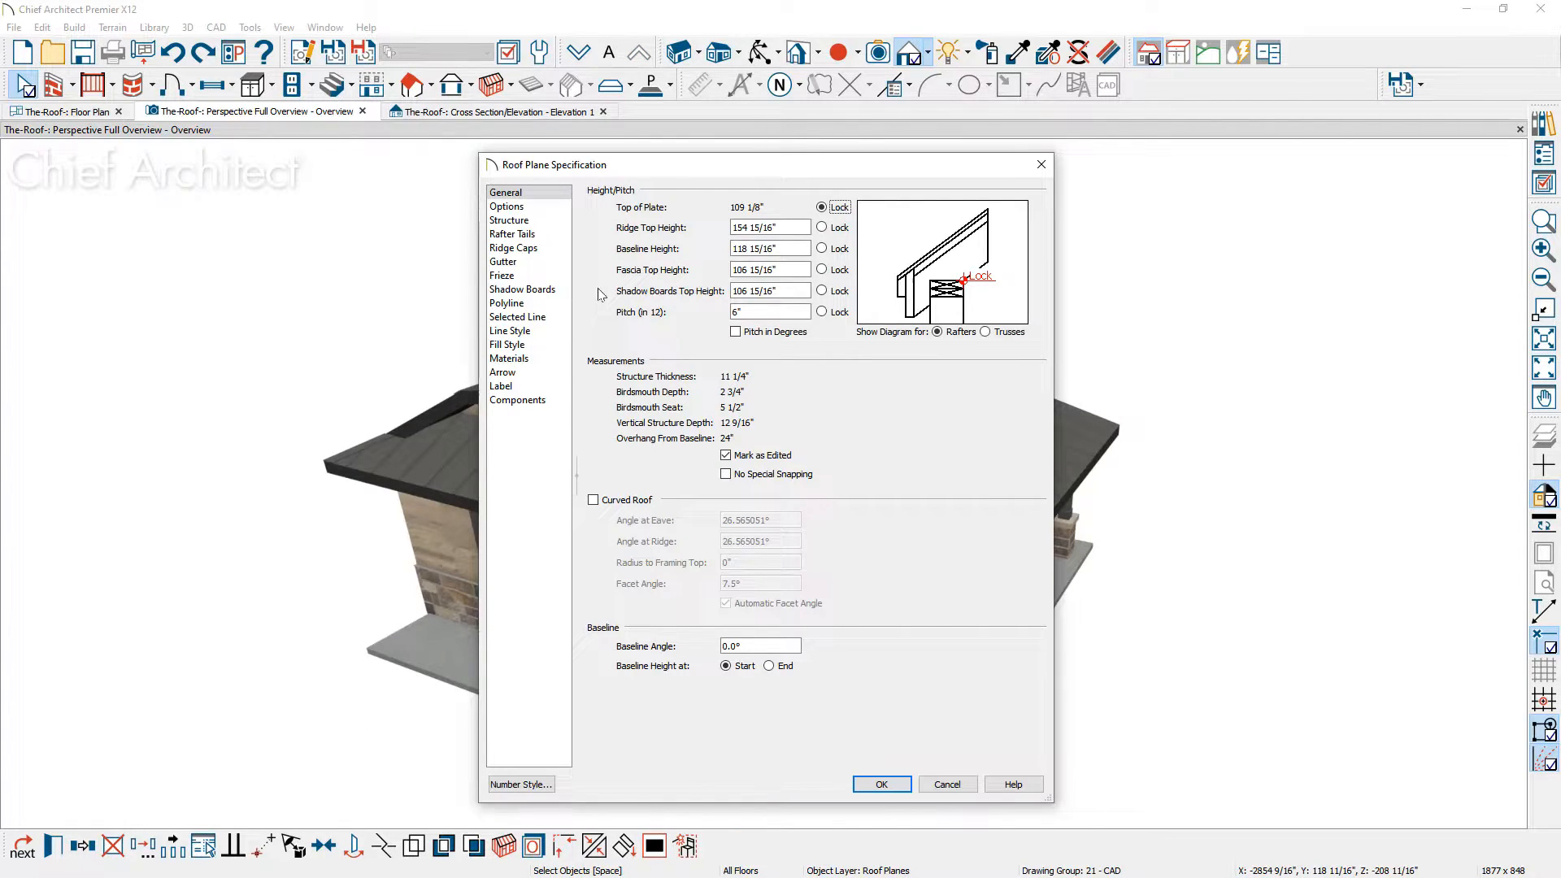
{"action": "left_click_drag", "start_coordinate": [791, 290], "coordinate": [717, 291]}
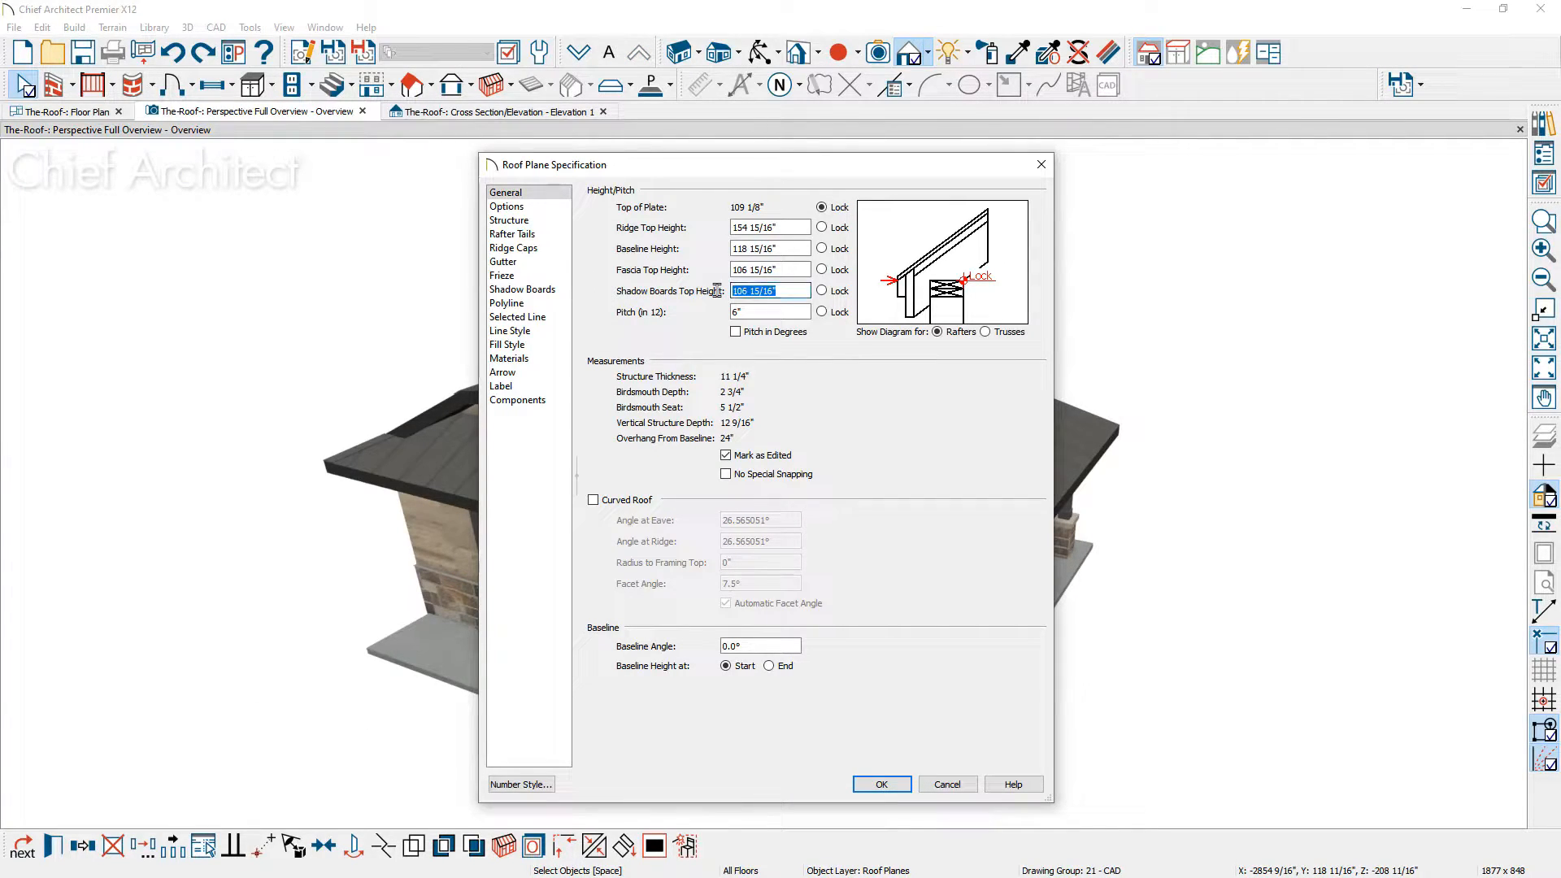
{"action": "left_click", "coordinate": [945, 785]}
Step: Lock the porch roof plane's fascia top height, set its ridge top height to 106 15/16", and view the alignment in the cross section
{"action": "left_click", "coordinate": [953, 506]}
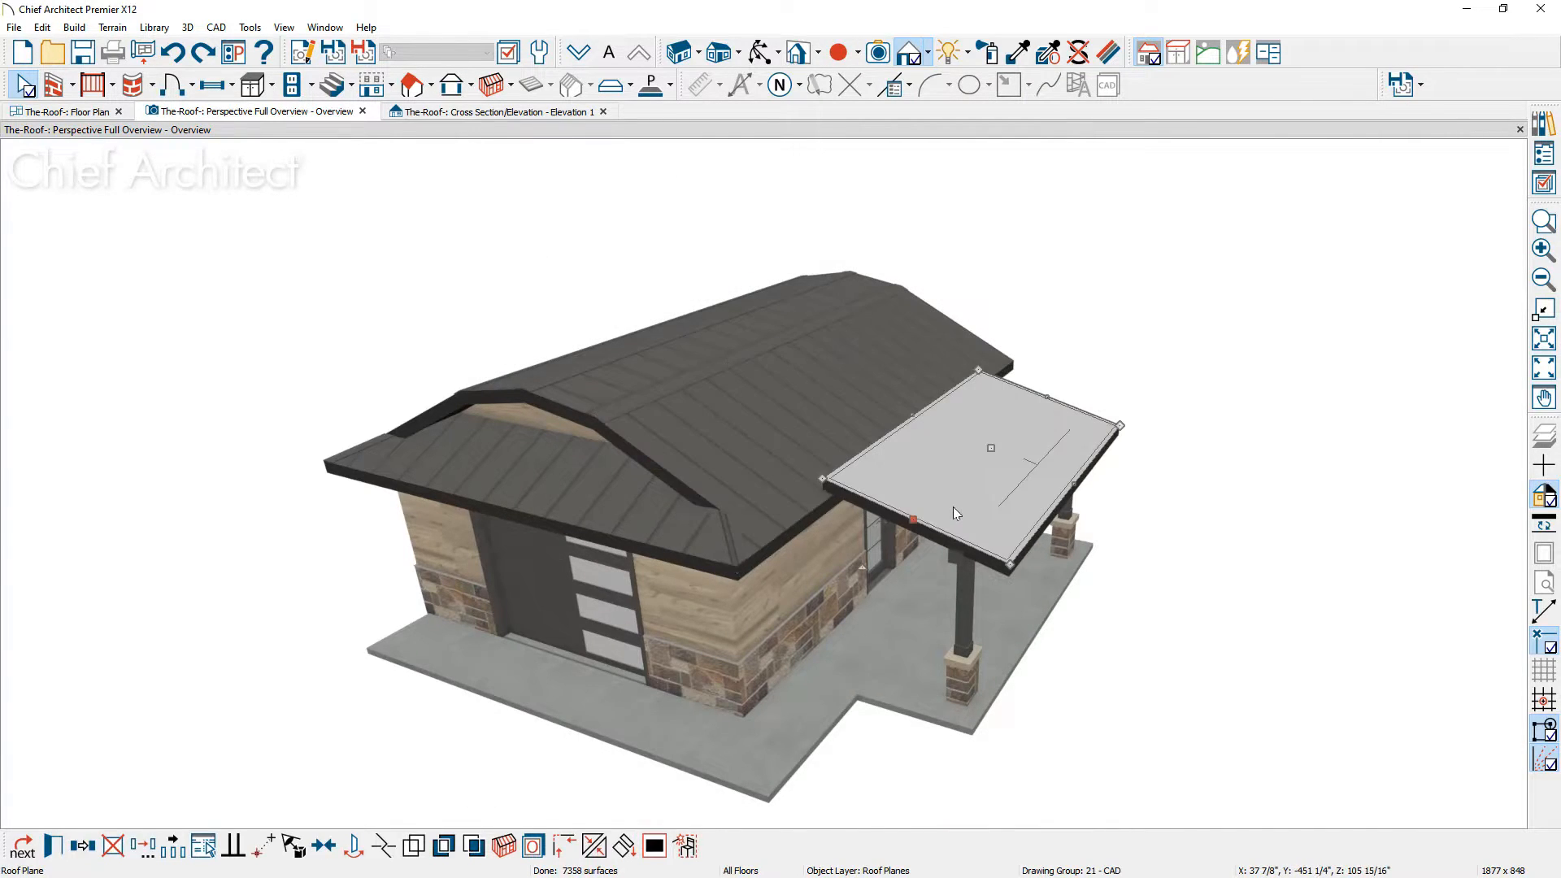
{"action": "double_click", "coordinate": [953, 506]}
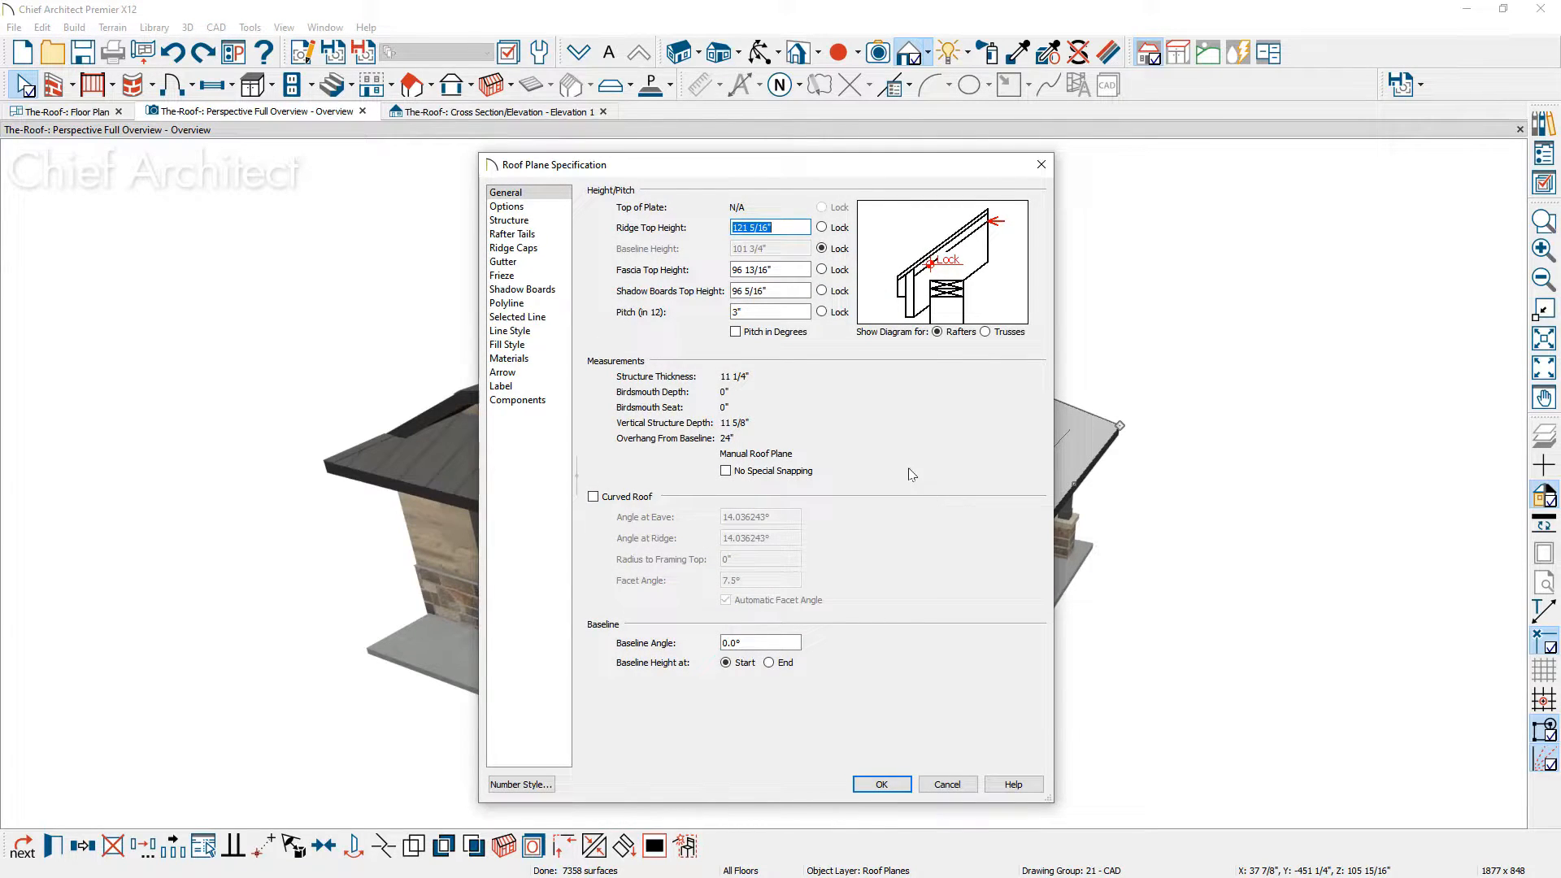
{"action": "left_click", "coordinate": [827, 276]}
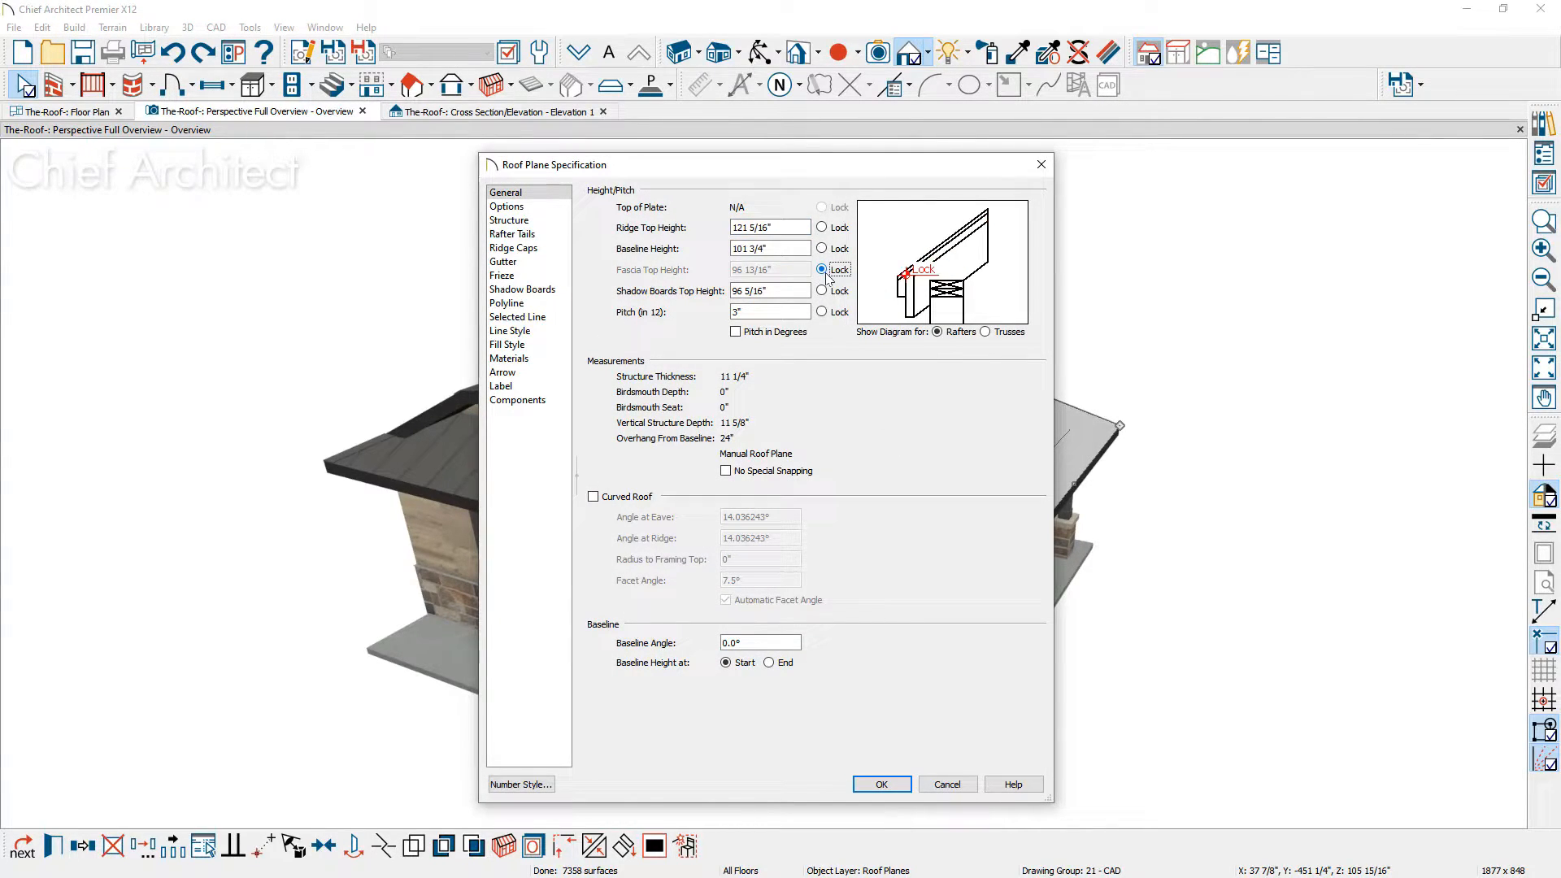
{"action": "left_click_drag", "start_coordinate": [785, 227], "coordinate": [712, 229]}
{"action": "type", "text": "106 15/16\""}
{"action": "key", "text": "Tab"}
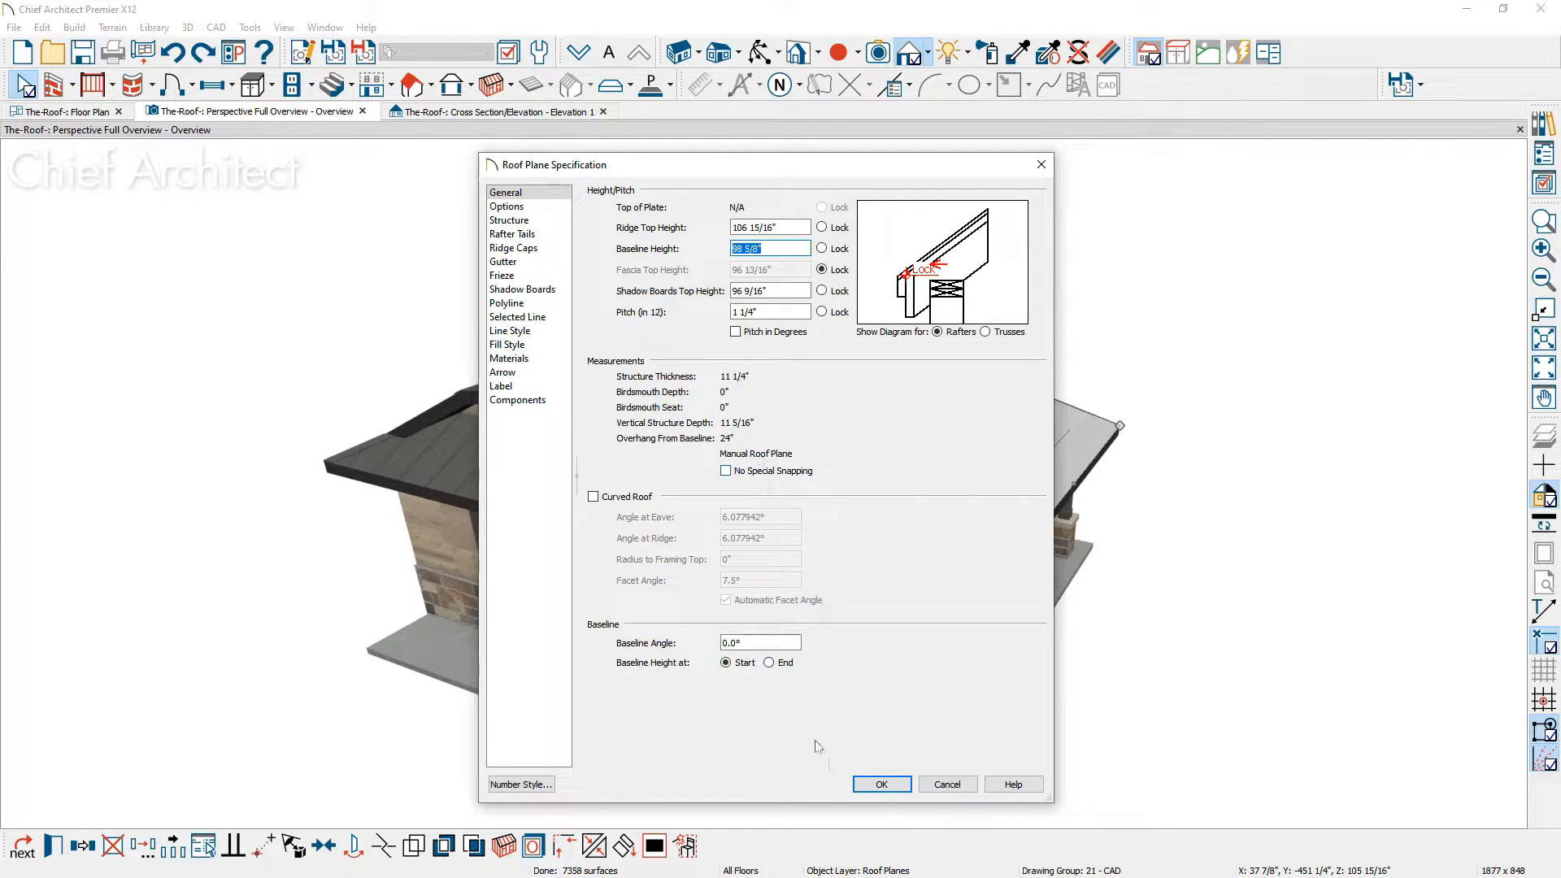
{"action": "left_click", "coordinate": [856, 783]}
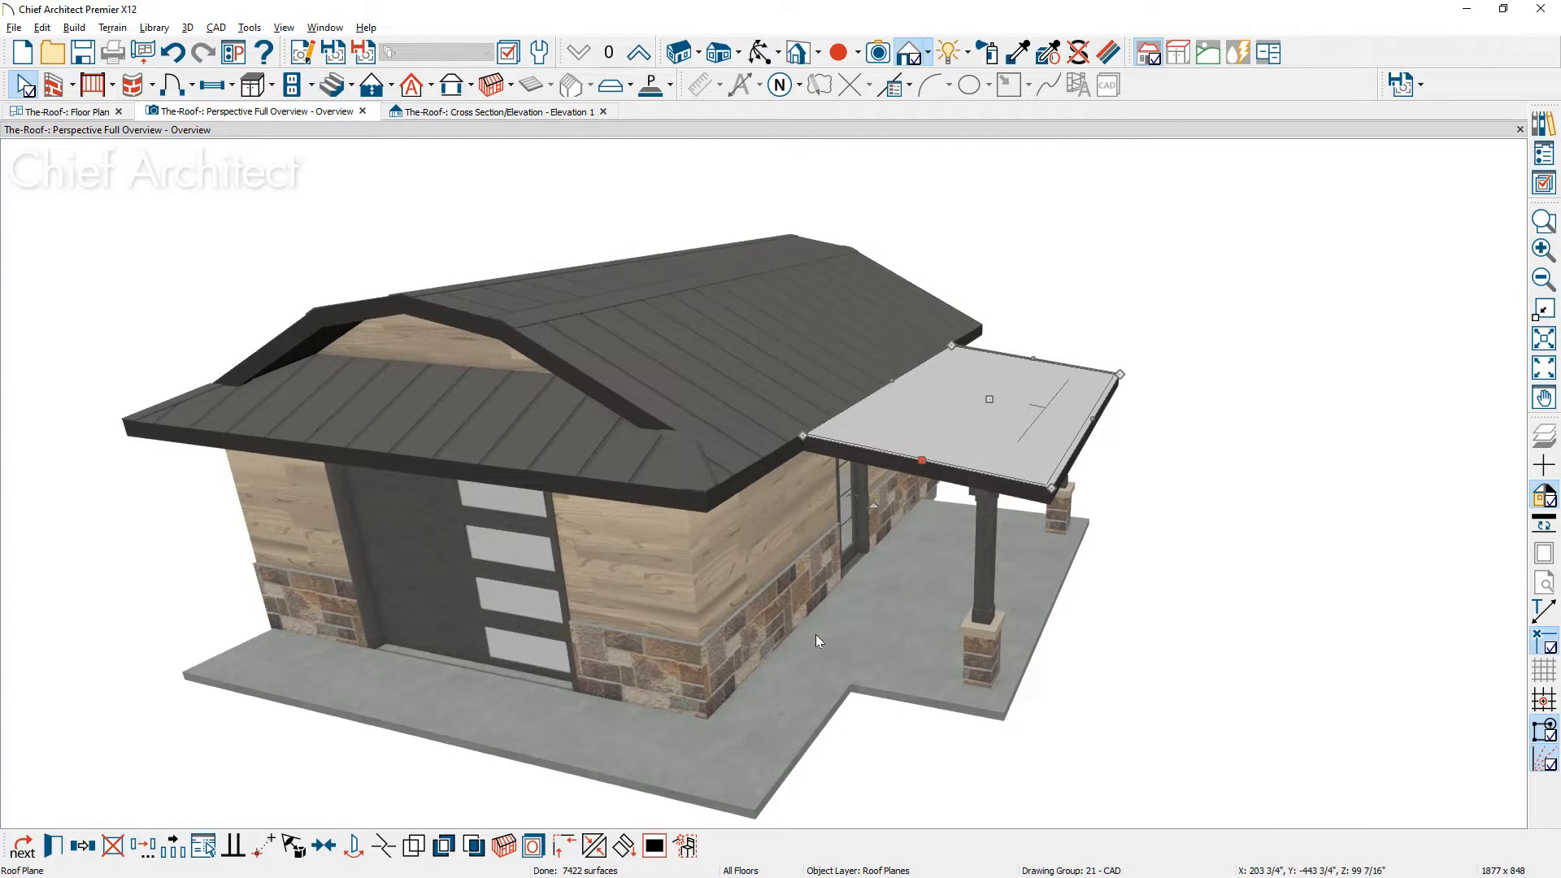
{"action": "left_click", "coordinate": [555, 113]}
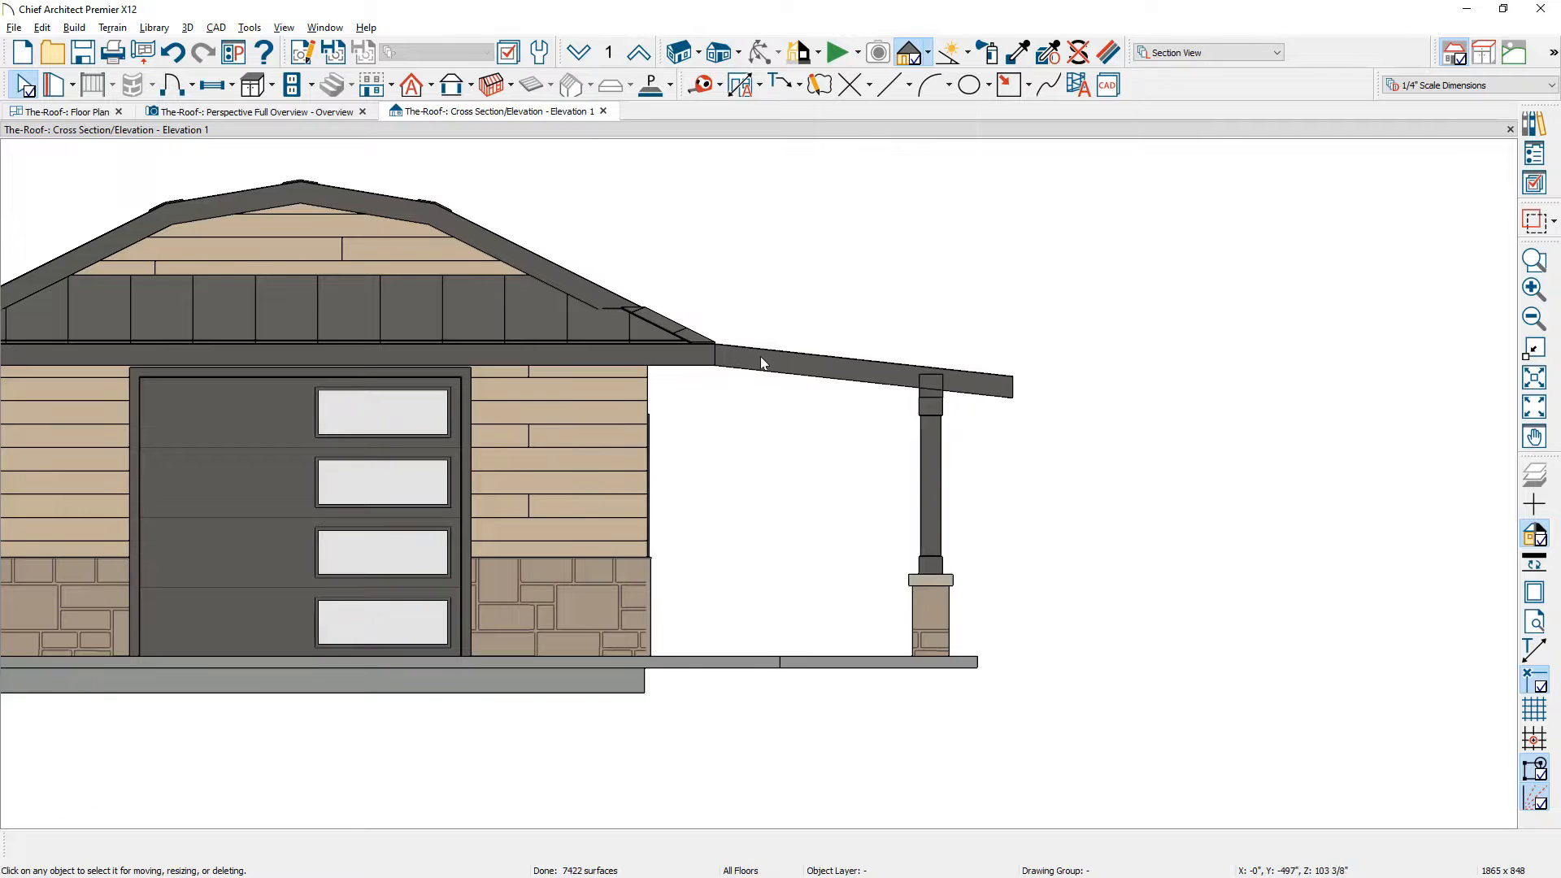
Step: From the 3D overview, delete all roof planes on all floors
{"action": "left_click", "coordinate": [307, 118]}
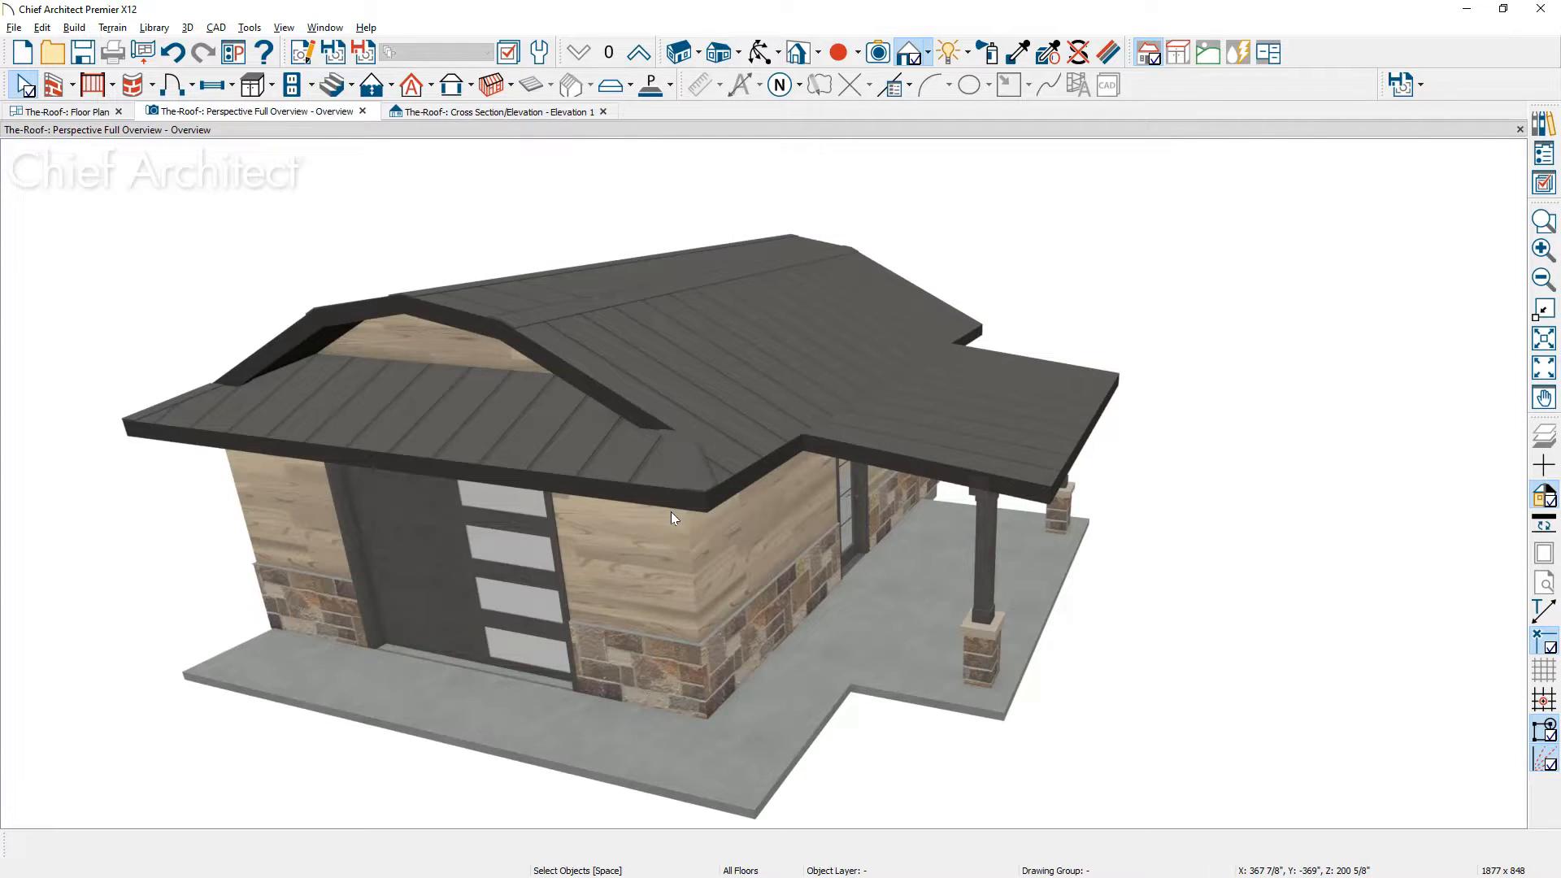
{"action": "left_click", "coordinate": [967, 437]}
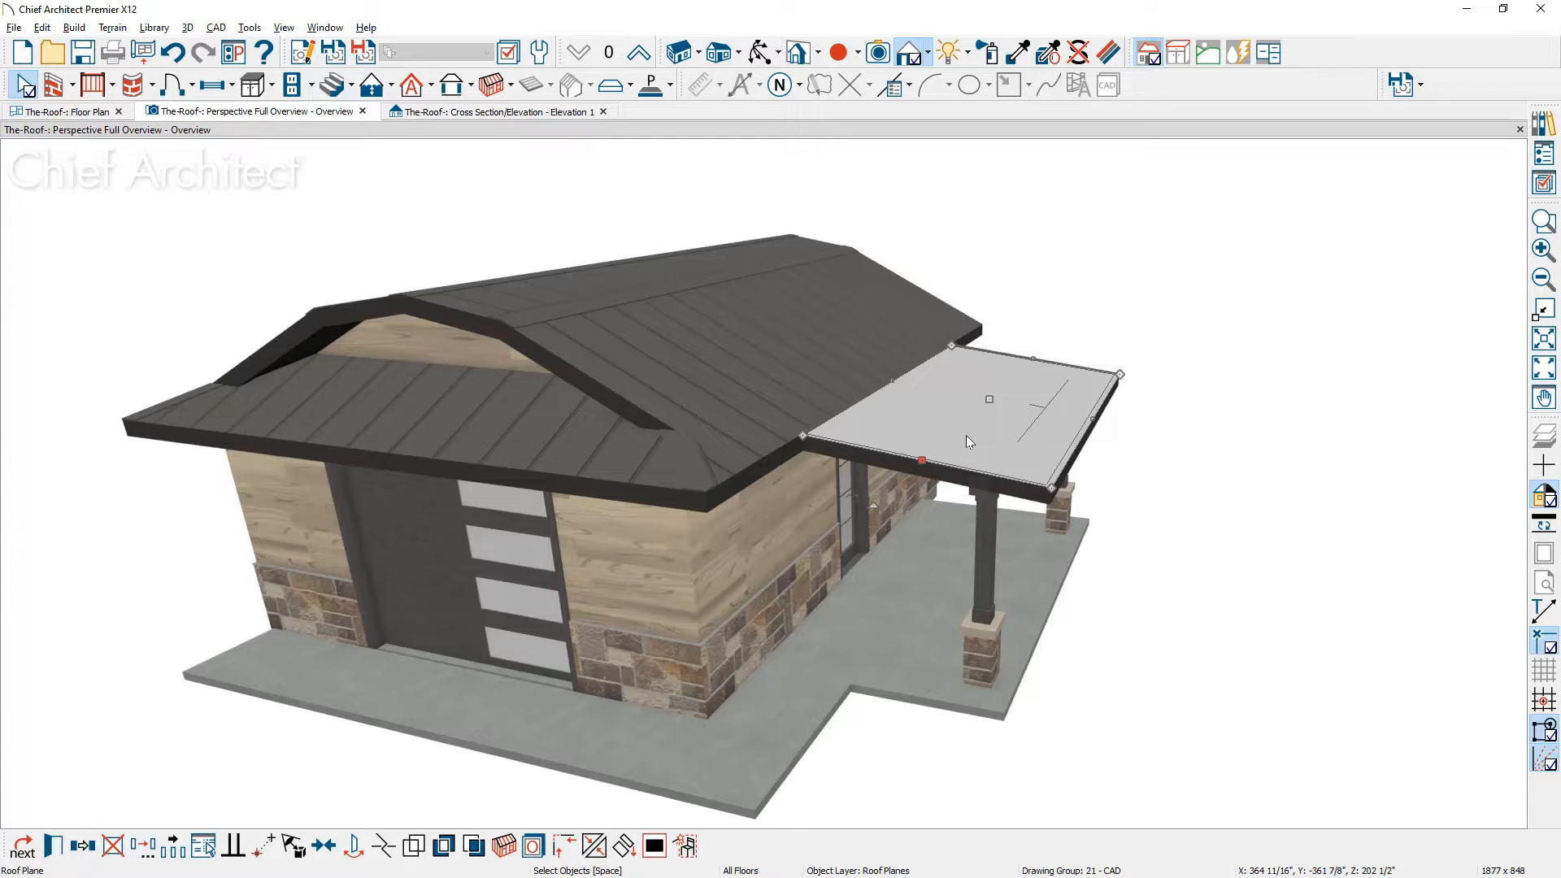
{"action": "left_click", "coordinate": [44, 29]}
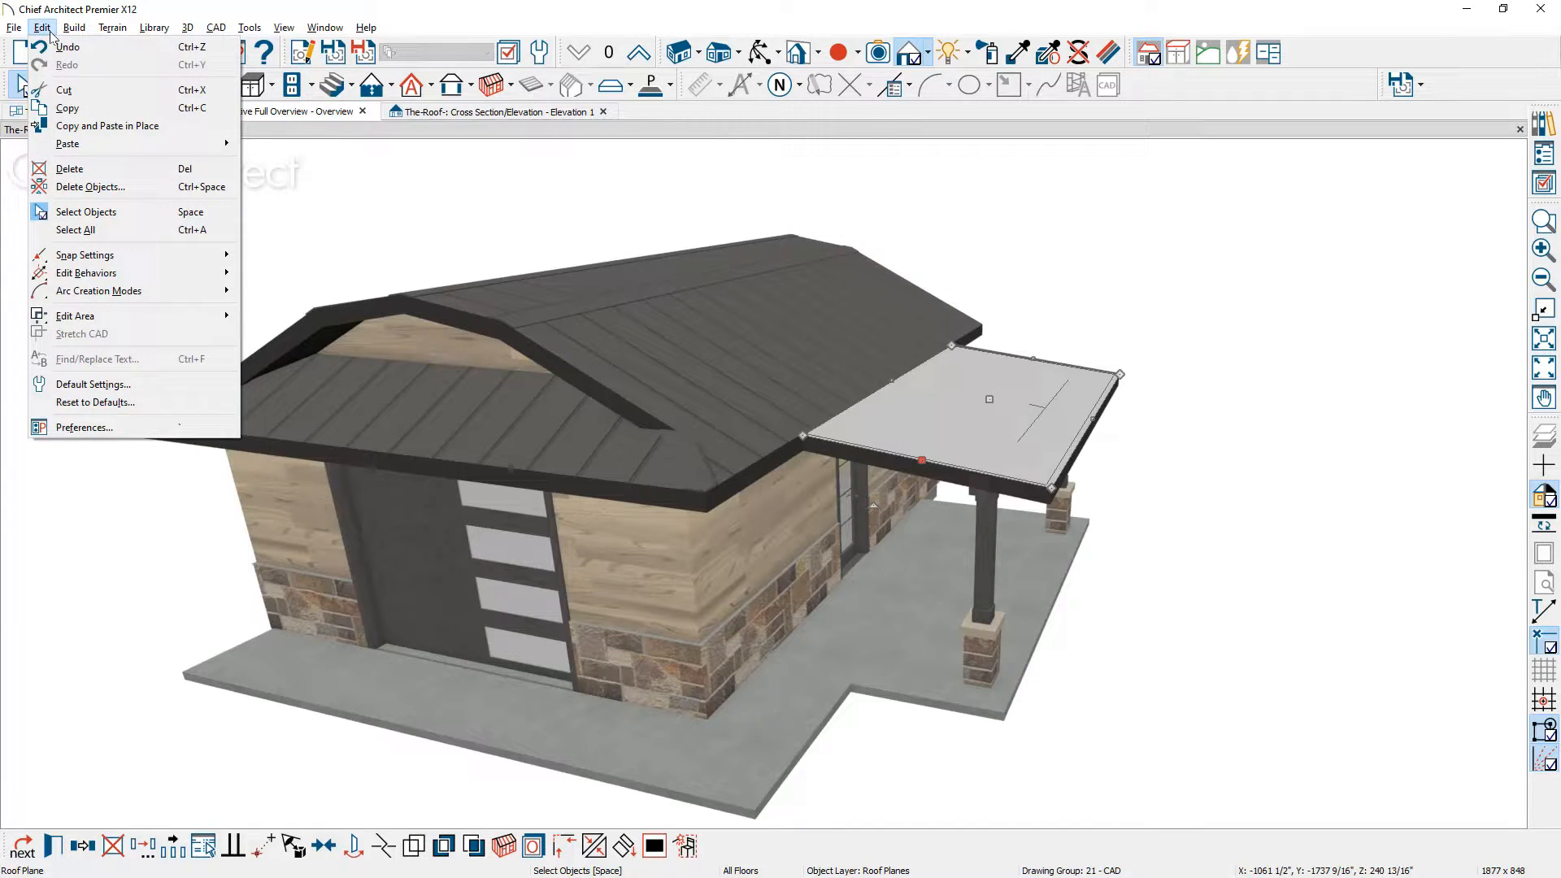
{"action": "left_click", "coordinate": [126, 188]}
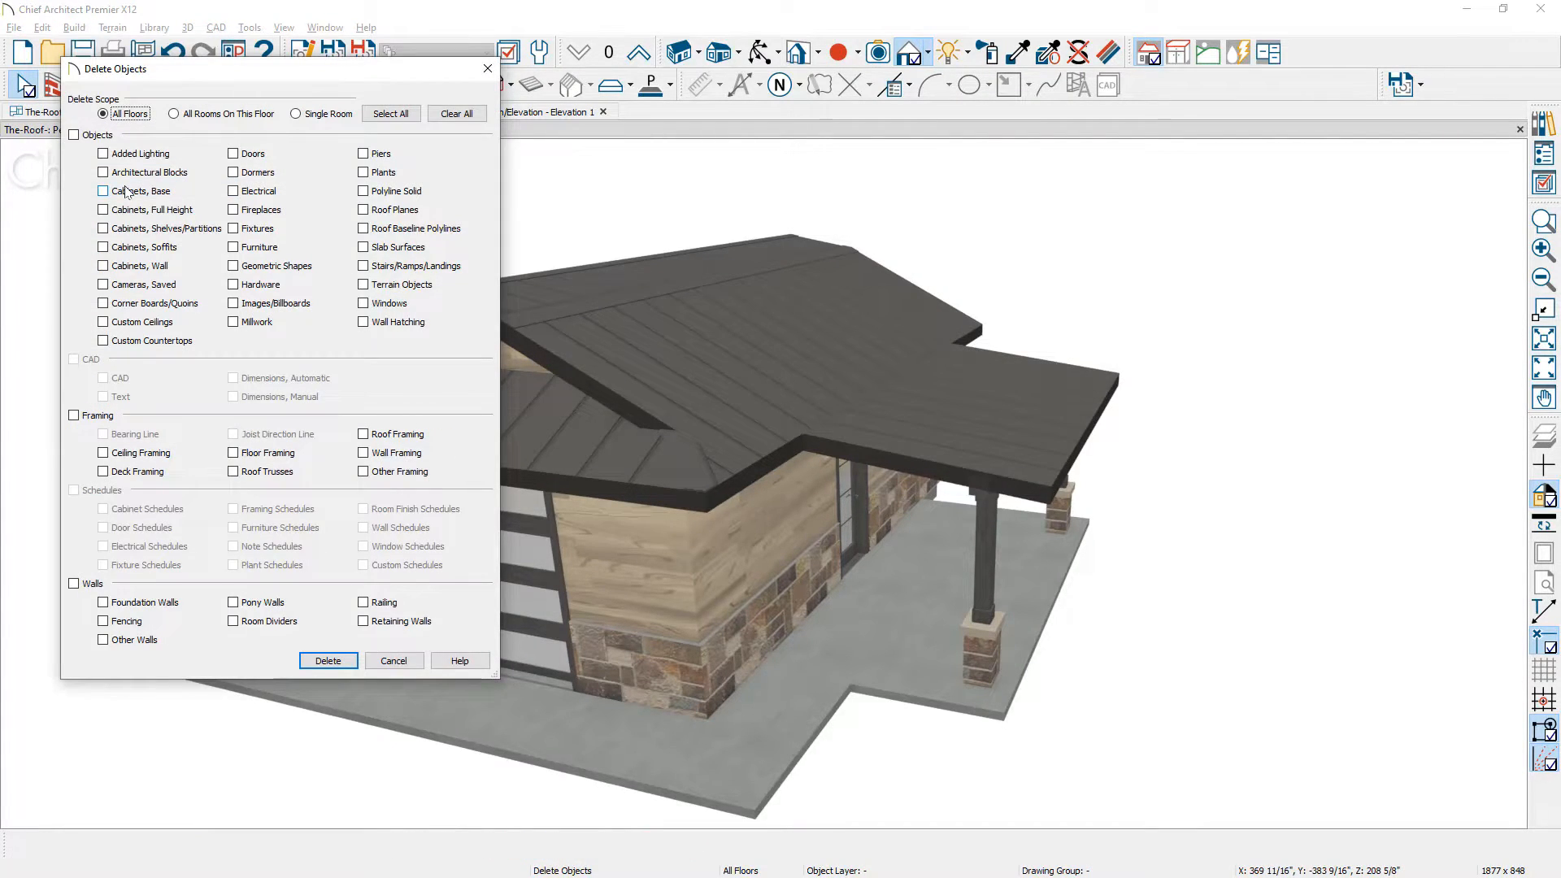
{"action": "left_click", "coordinate": [363, 211]}
{"action": "left_click", "coordinate": [329, 662]}
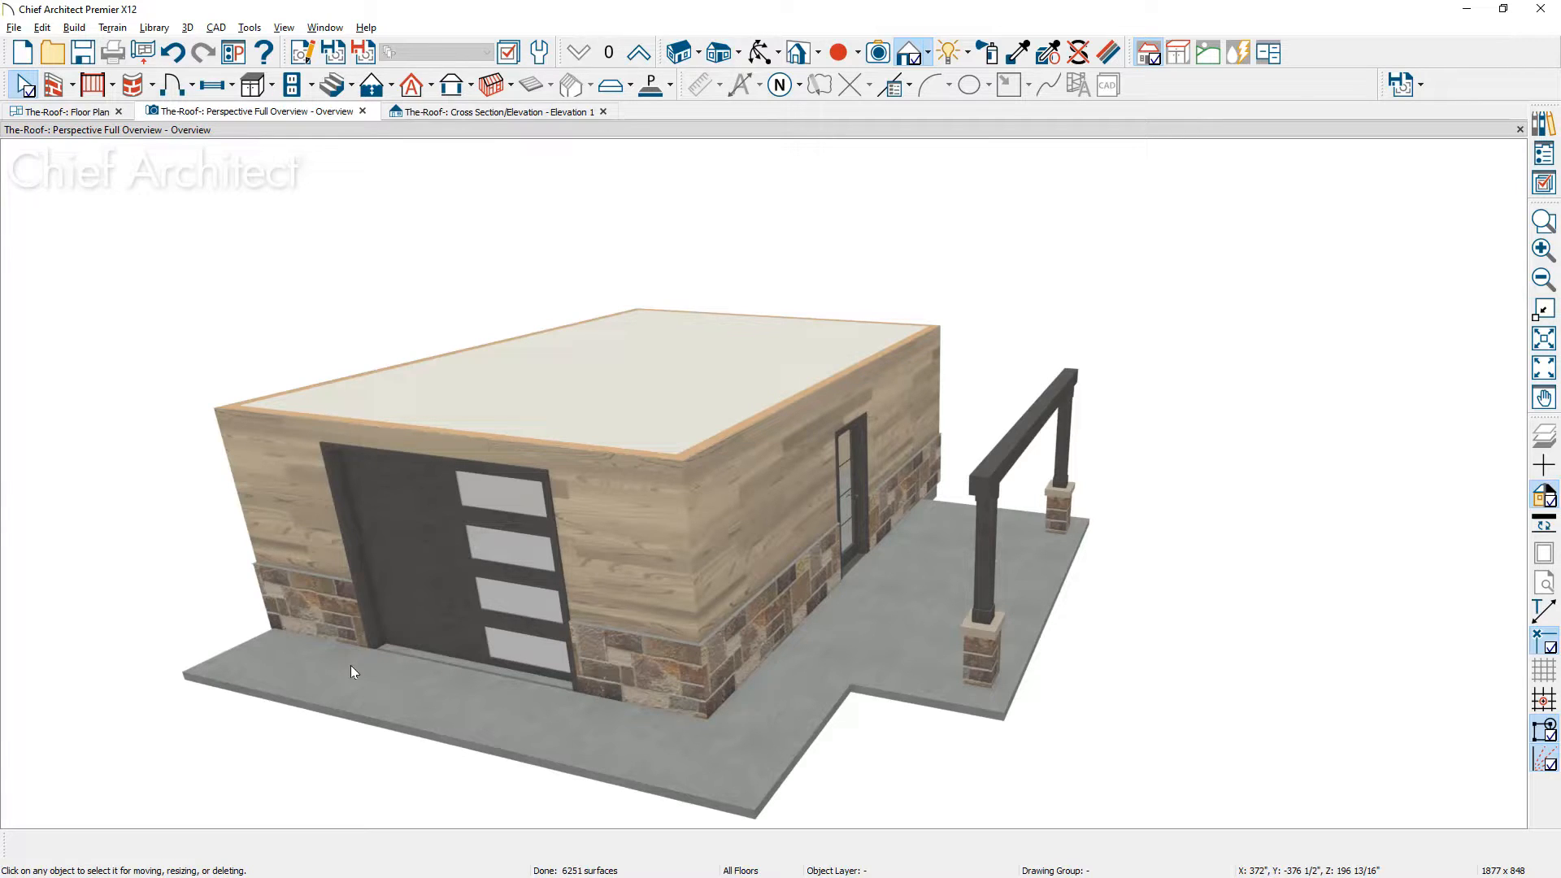
Step: In the floor plan, select the building's four exterior walls and set their roof option to Hip Wall
{"action": "left_click", "coordinate": [87, 112]}
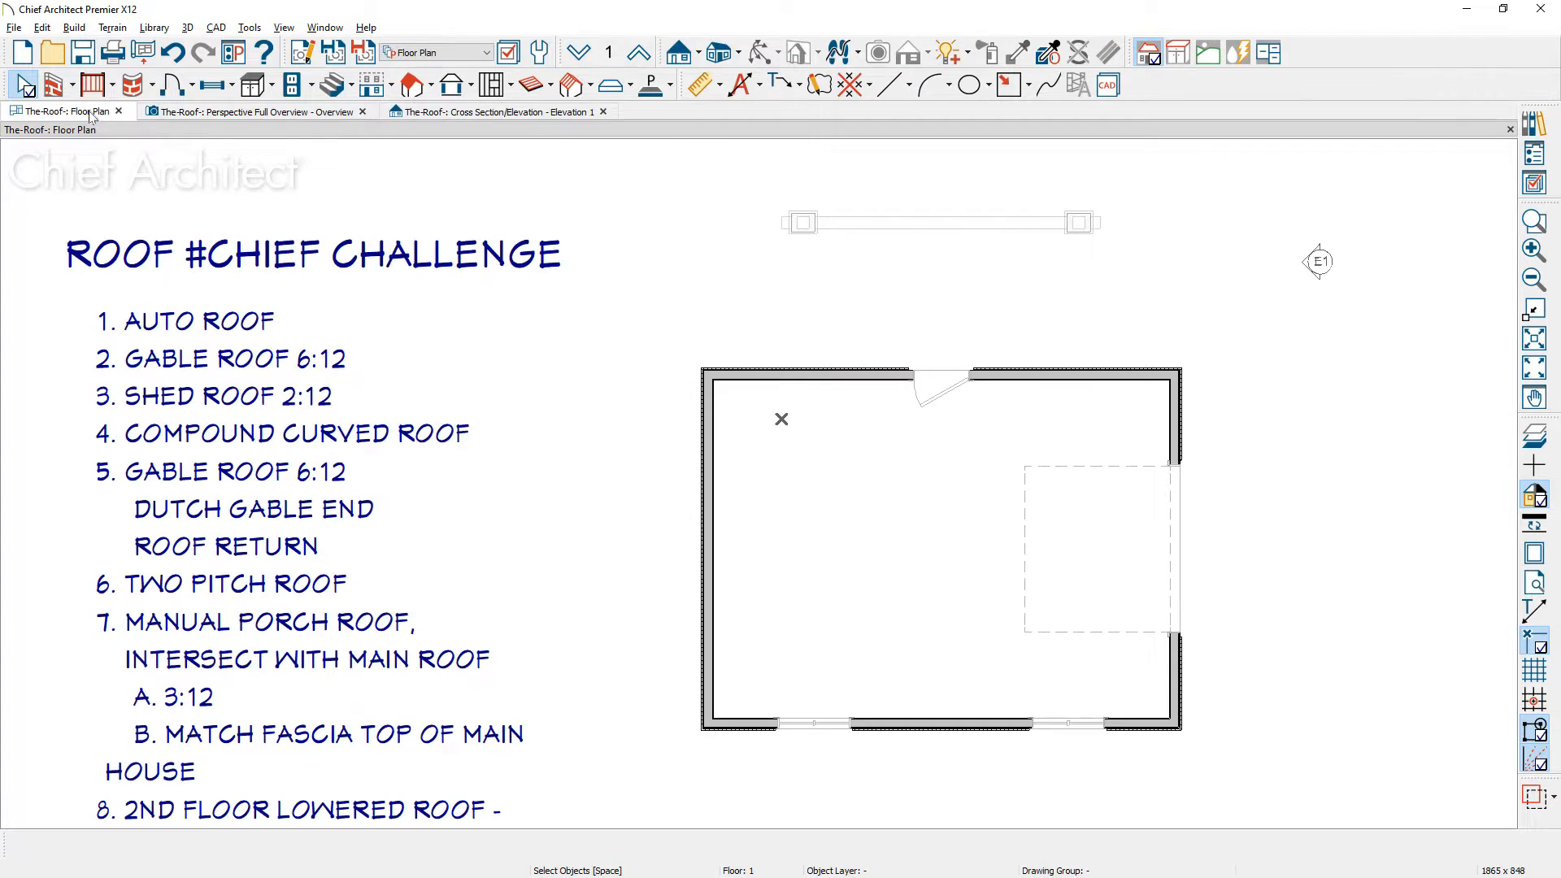
{"action": "left_click", "coordinate": [60, 88]}
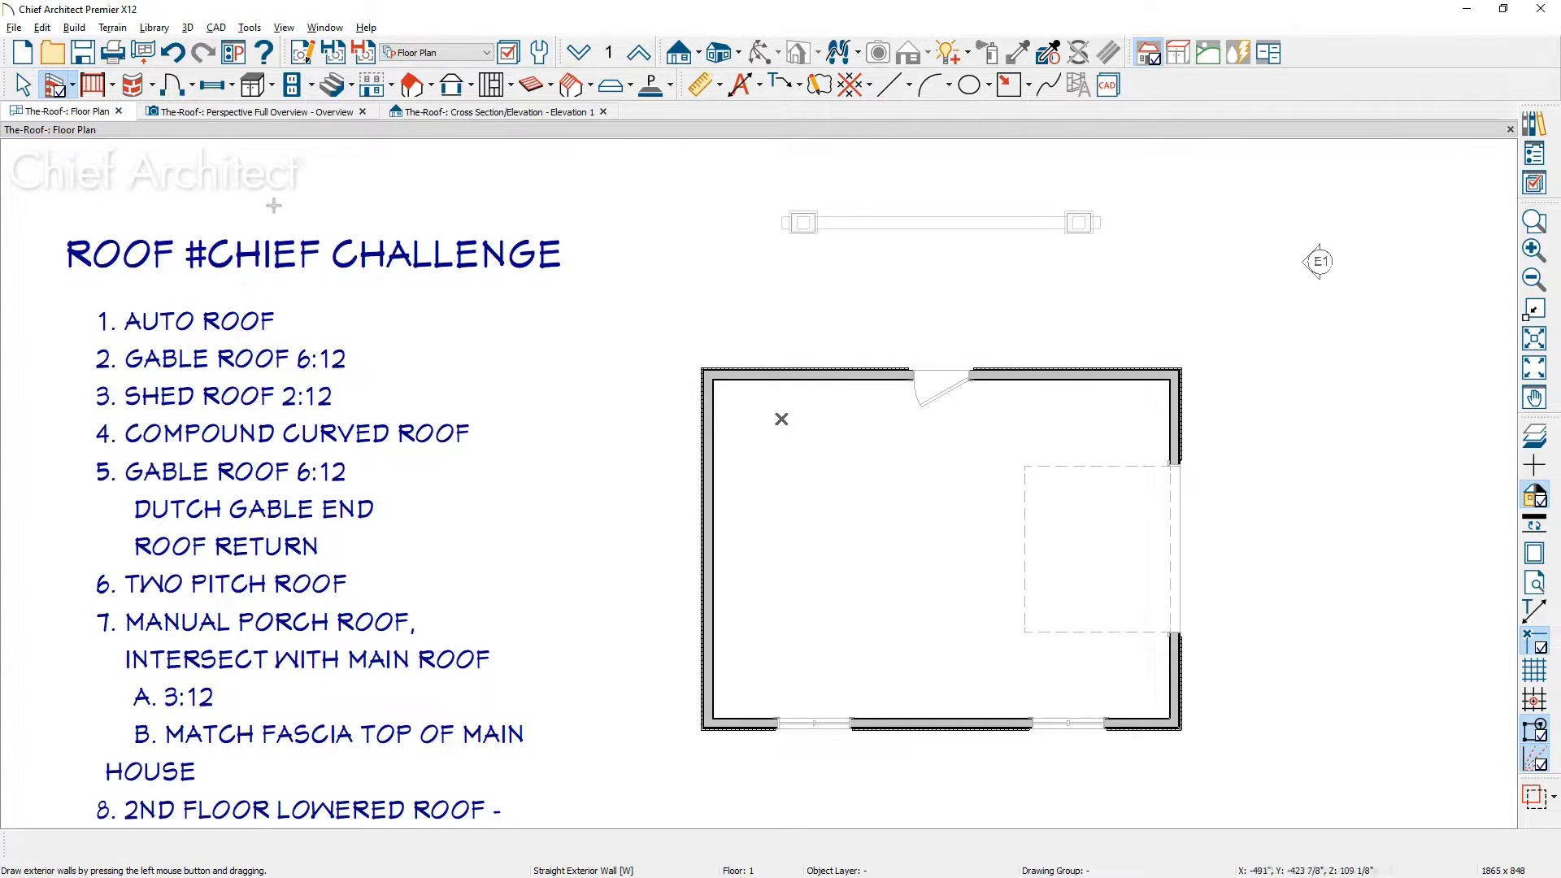
{"action": "left_click_drag", "start_coordinate": [621, 319], "coordinate": [1237, 783]}
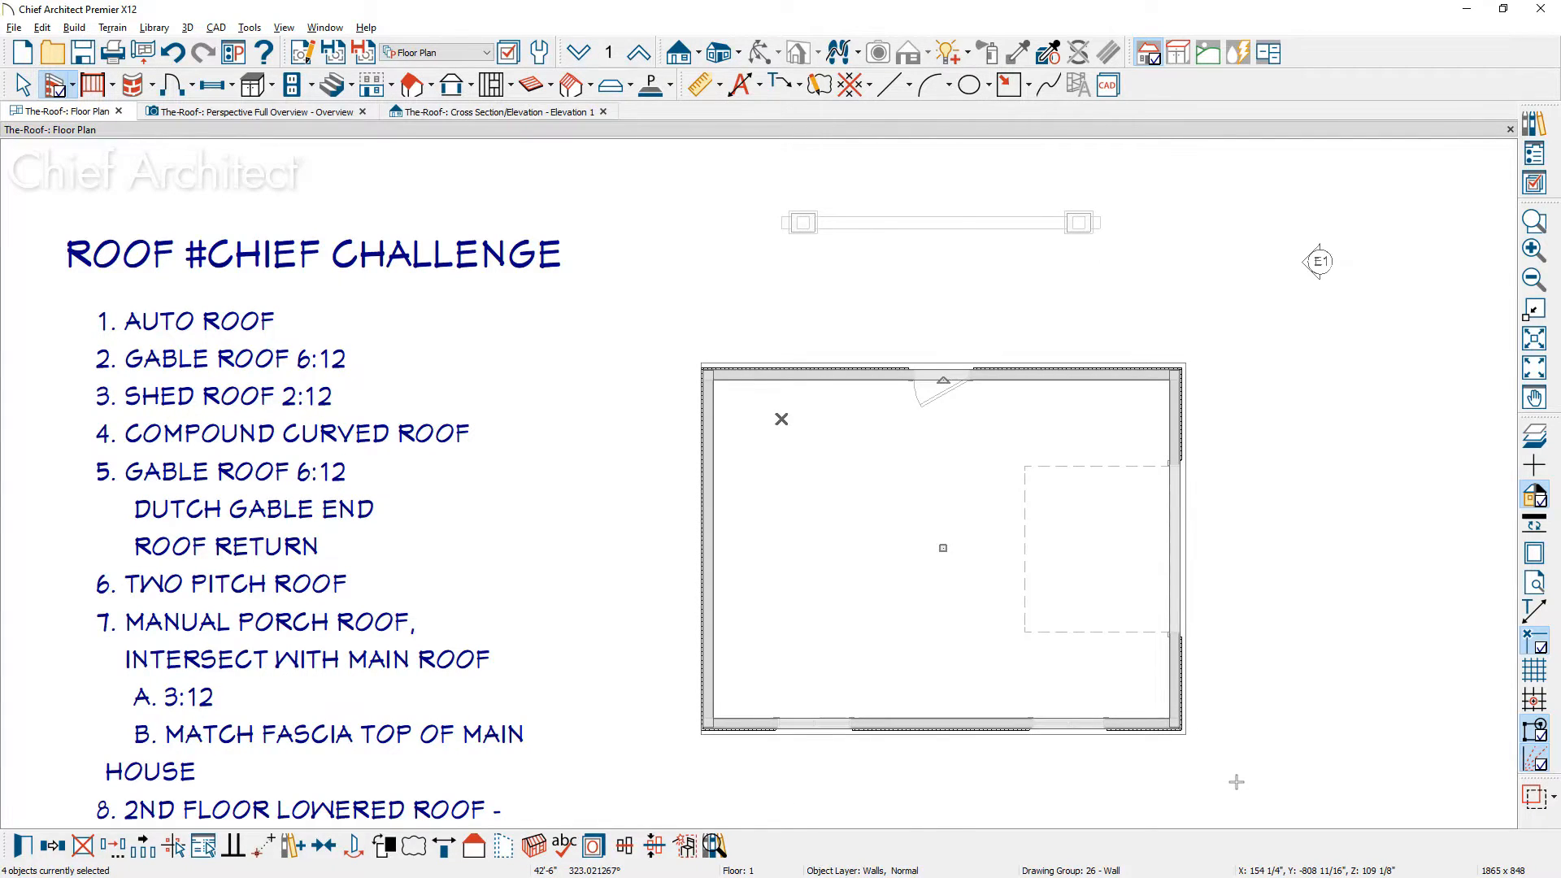
{"action": "key", "text": "e"}
{"action": "left_click", "coordinate": [293, 244]}
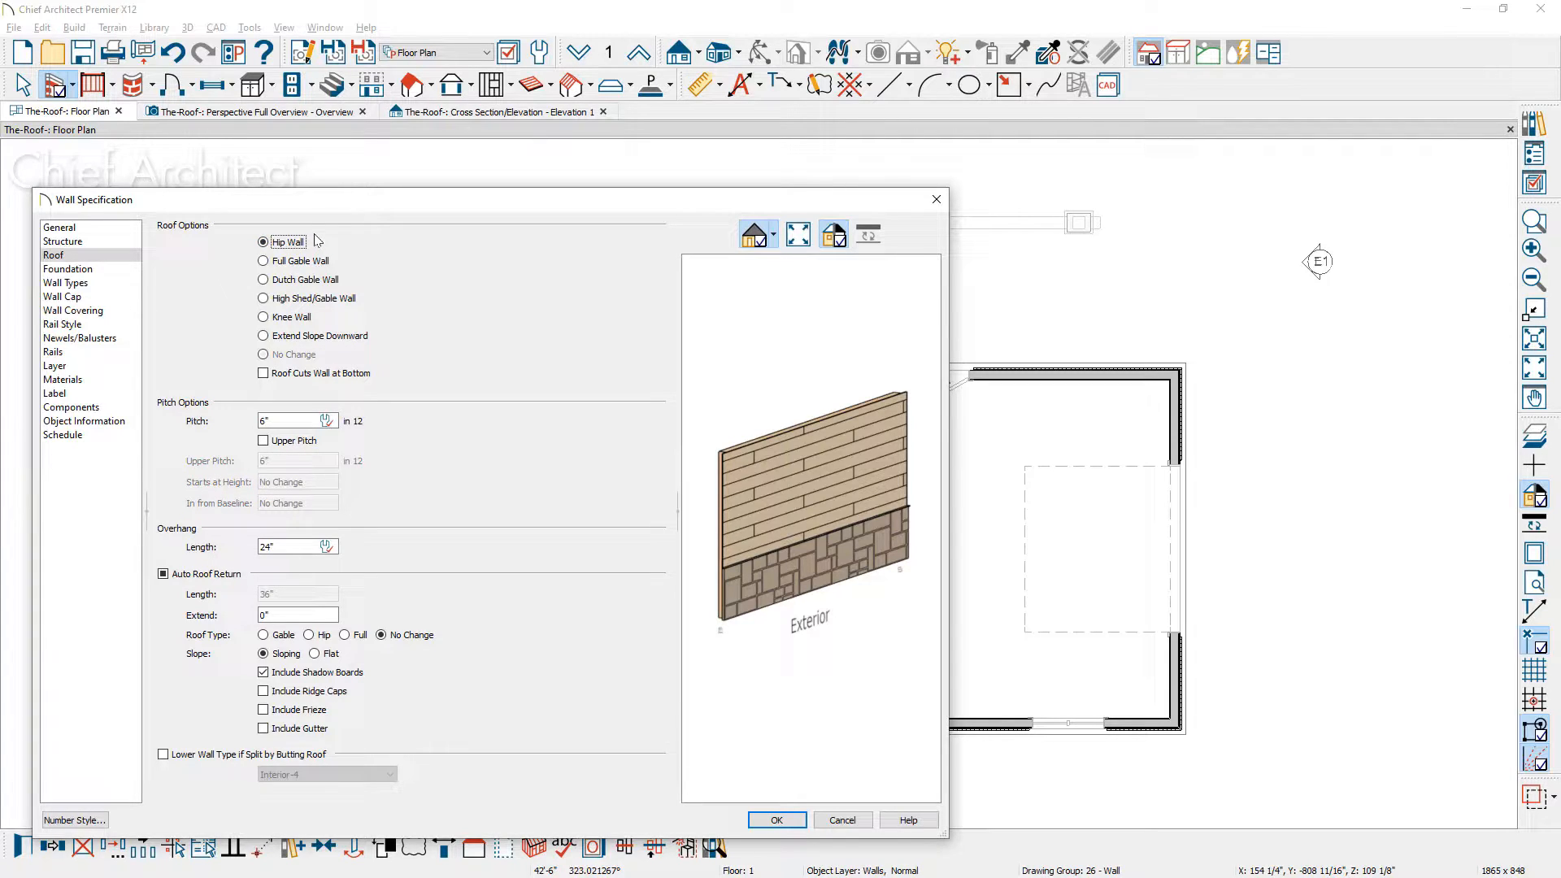
{"action": "left_click", "coordinate": [776, 820]}
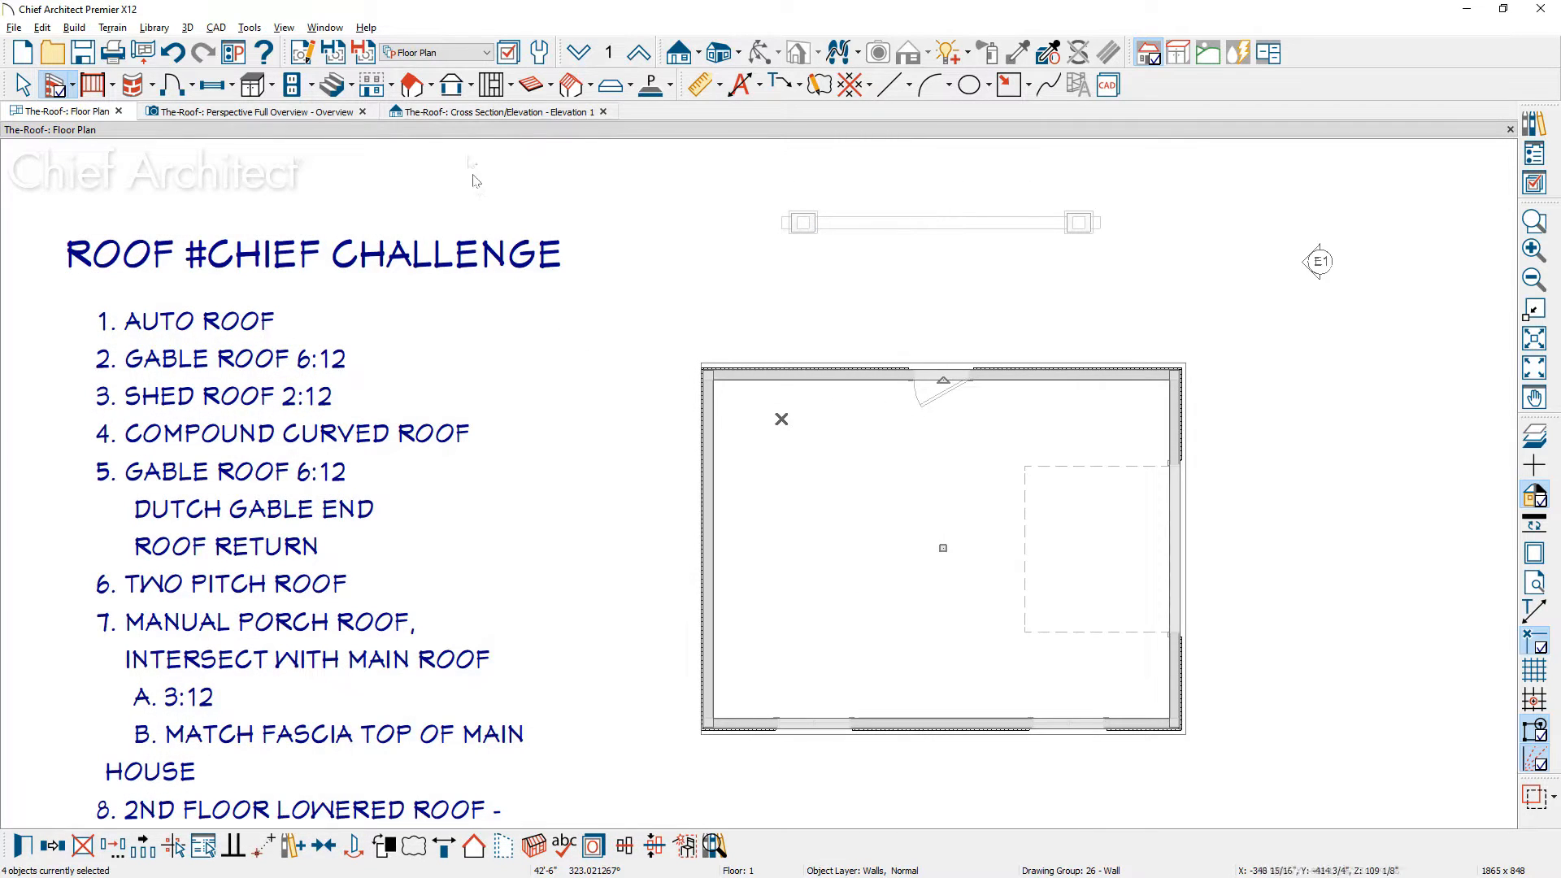
Step: From the 3D overview, build a new second floor derived from the first floor plan, accepting the default floor settings
{"action": "left_click", "coordinate": [335, 113]}
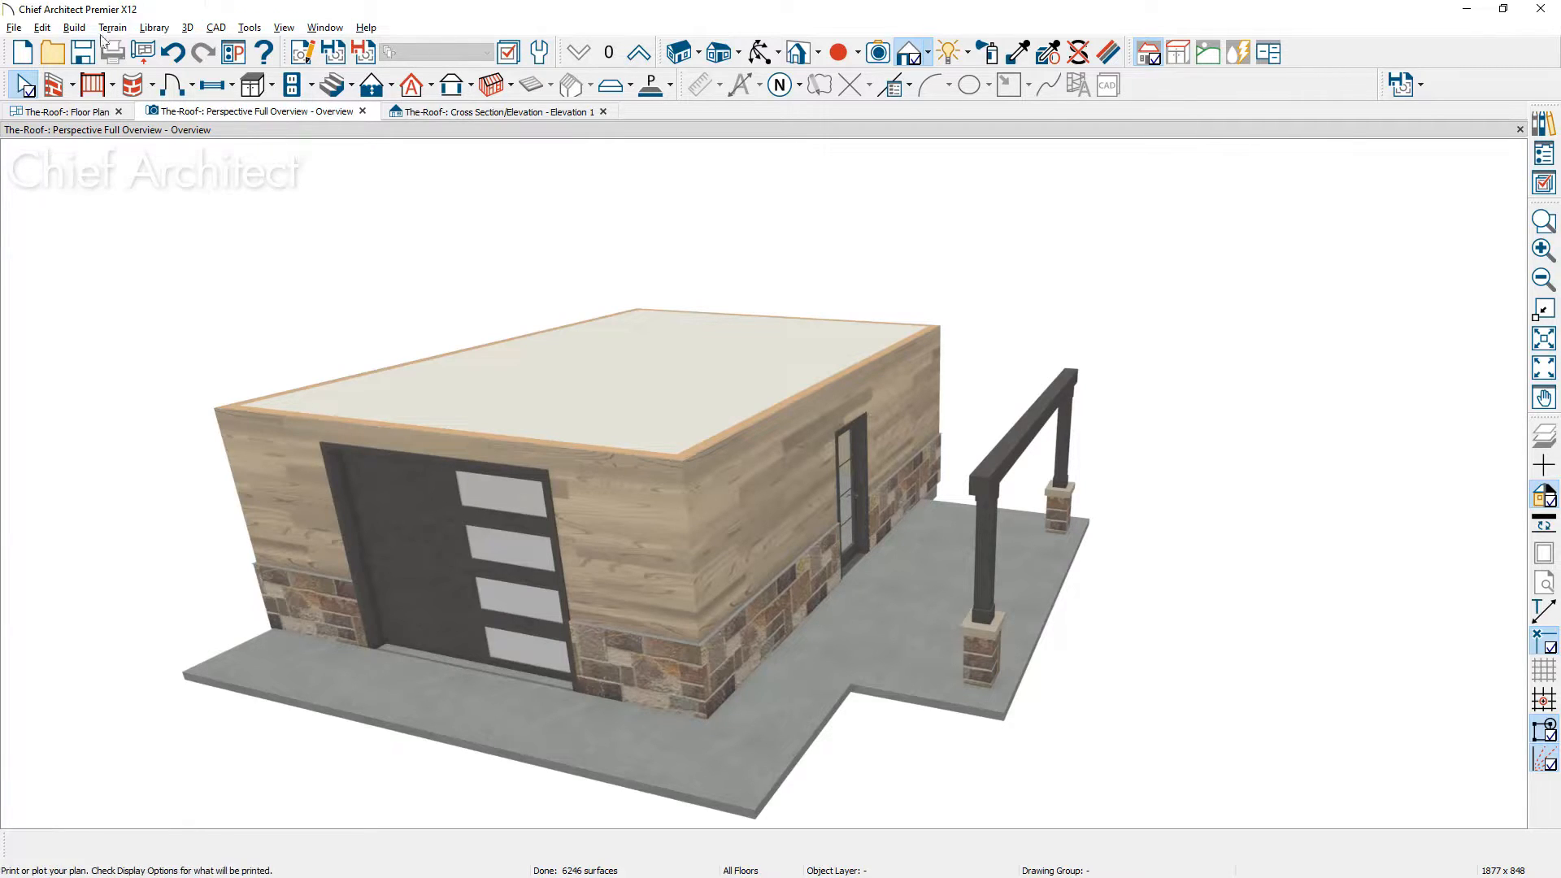
{"action": "left_click", "coordinate": [74, 29]}
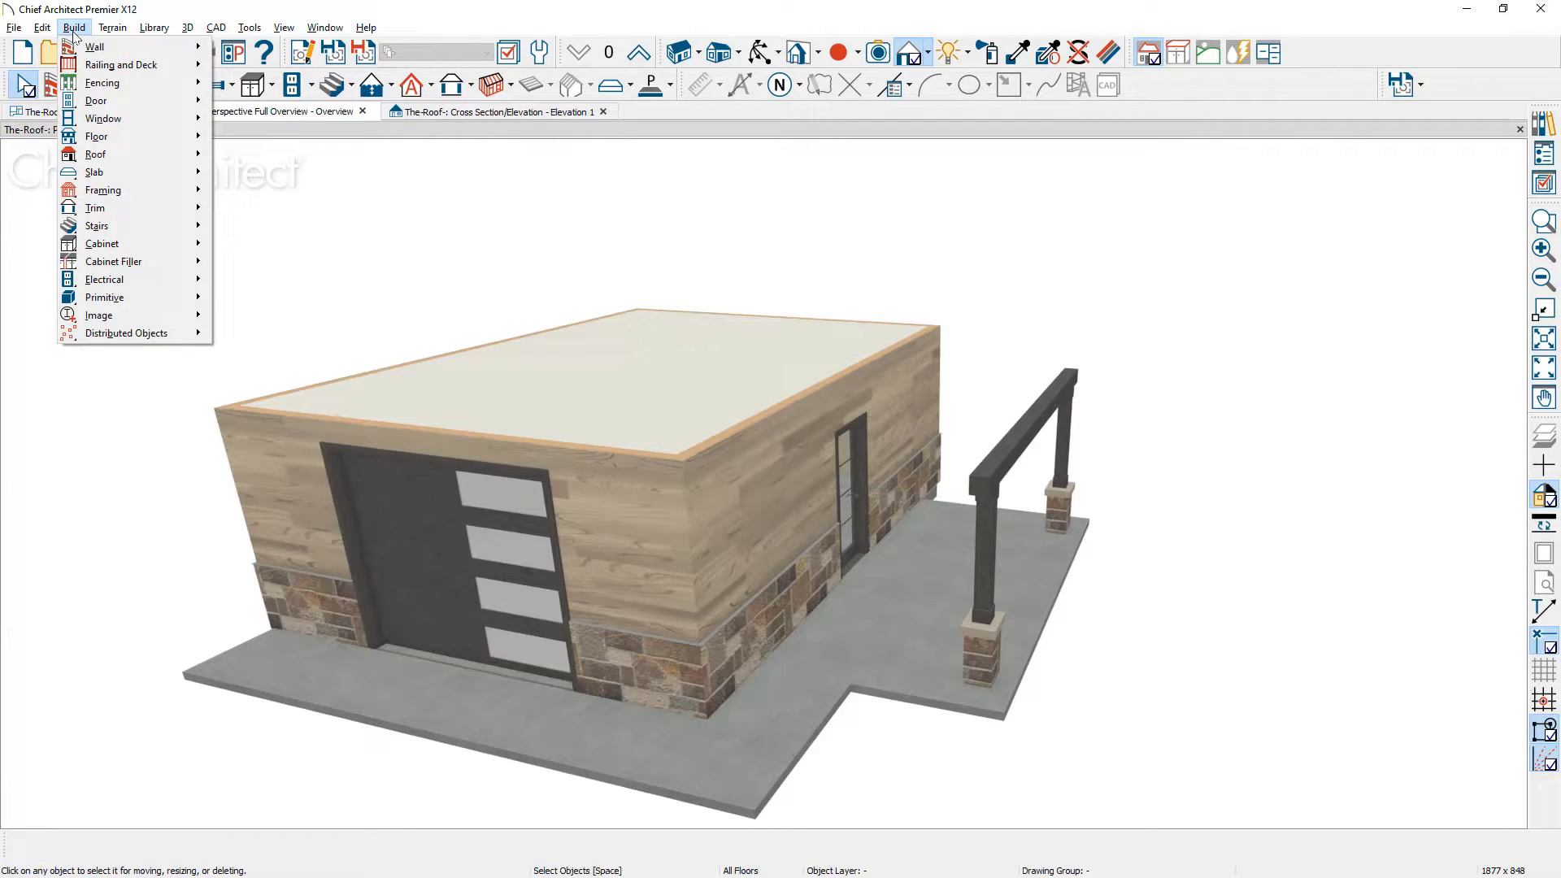
{"action": "mouse_move", "coordinate": [114, 137]}
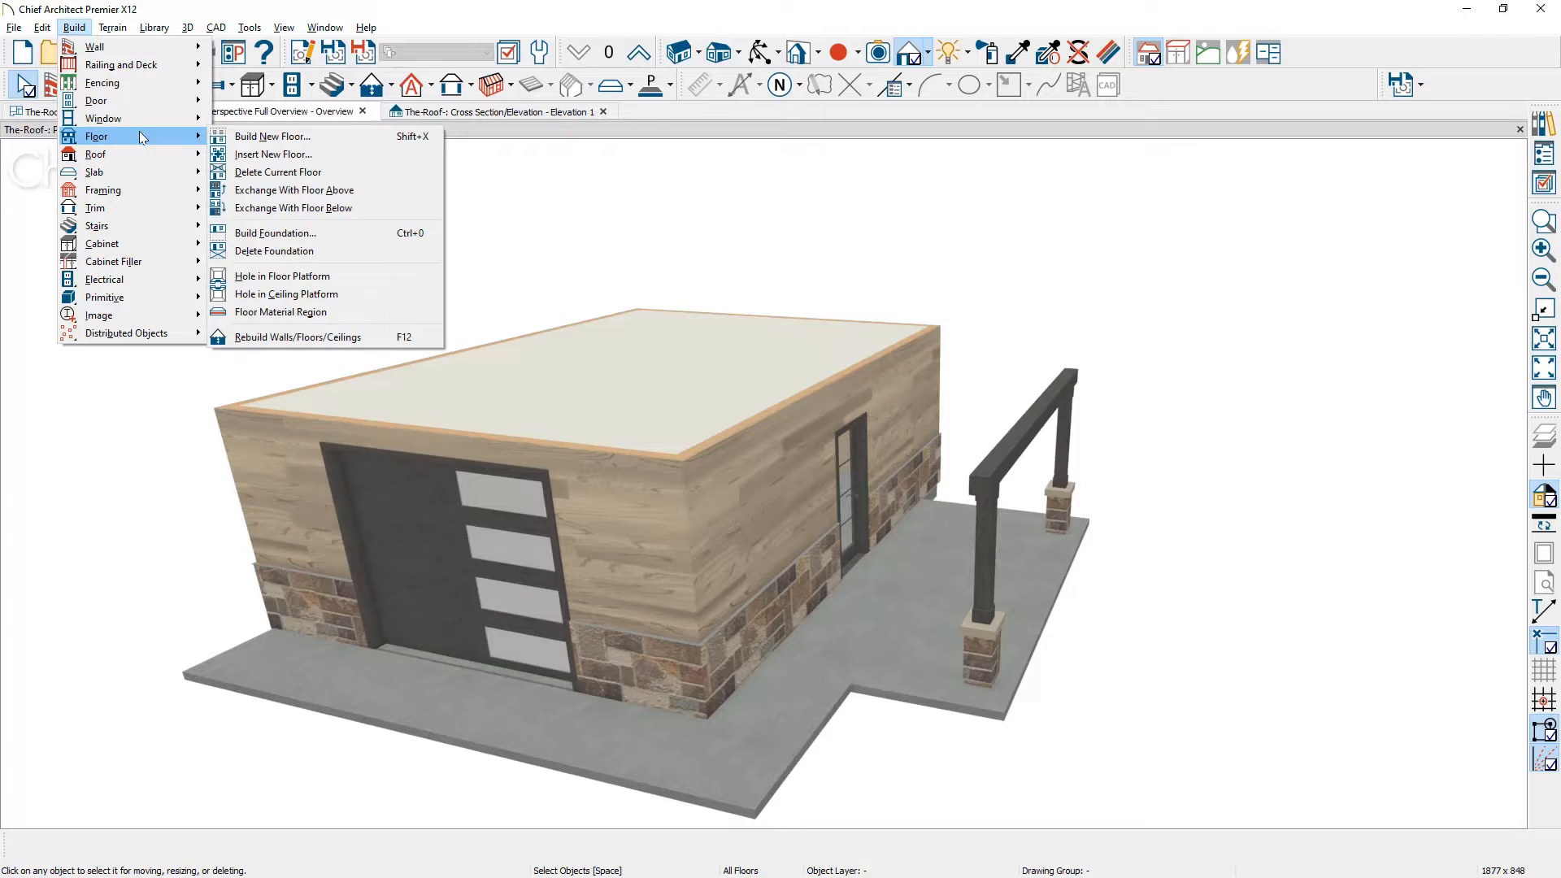
{"action": "left_click", "coordinate": [299, 138]}
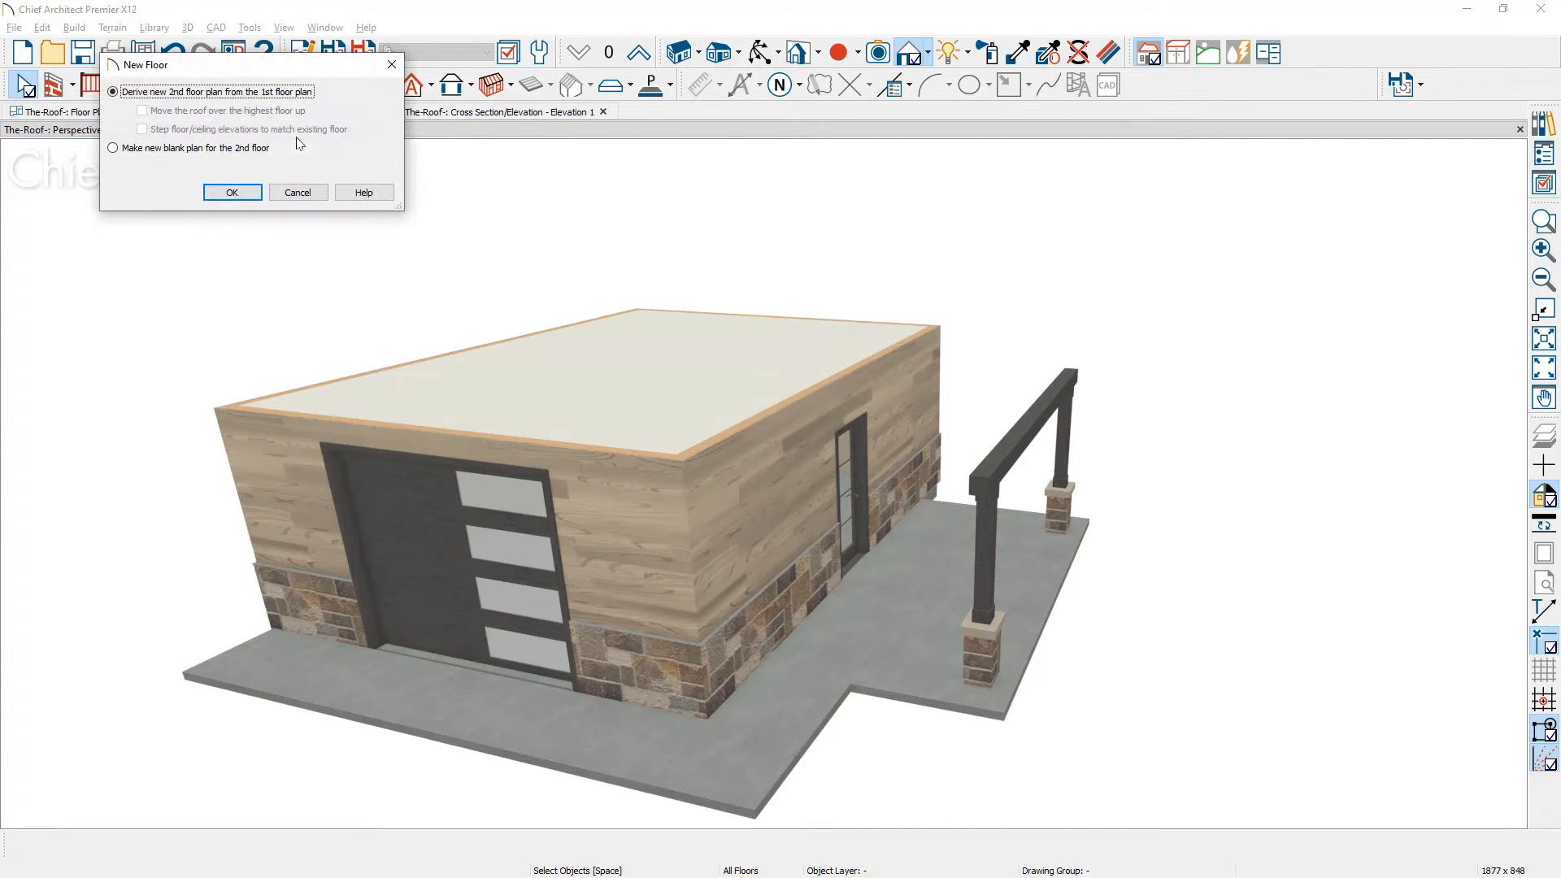
{"action": "left_click", "coordinate": [252, 192]}
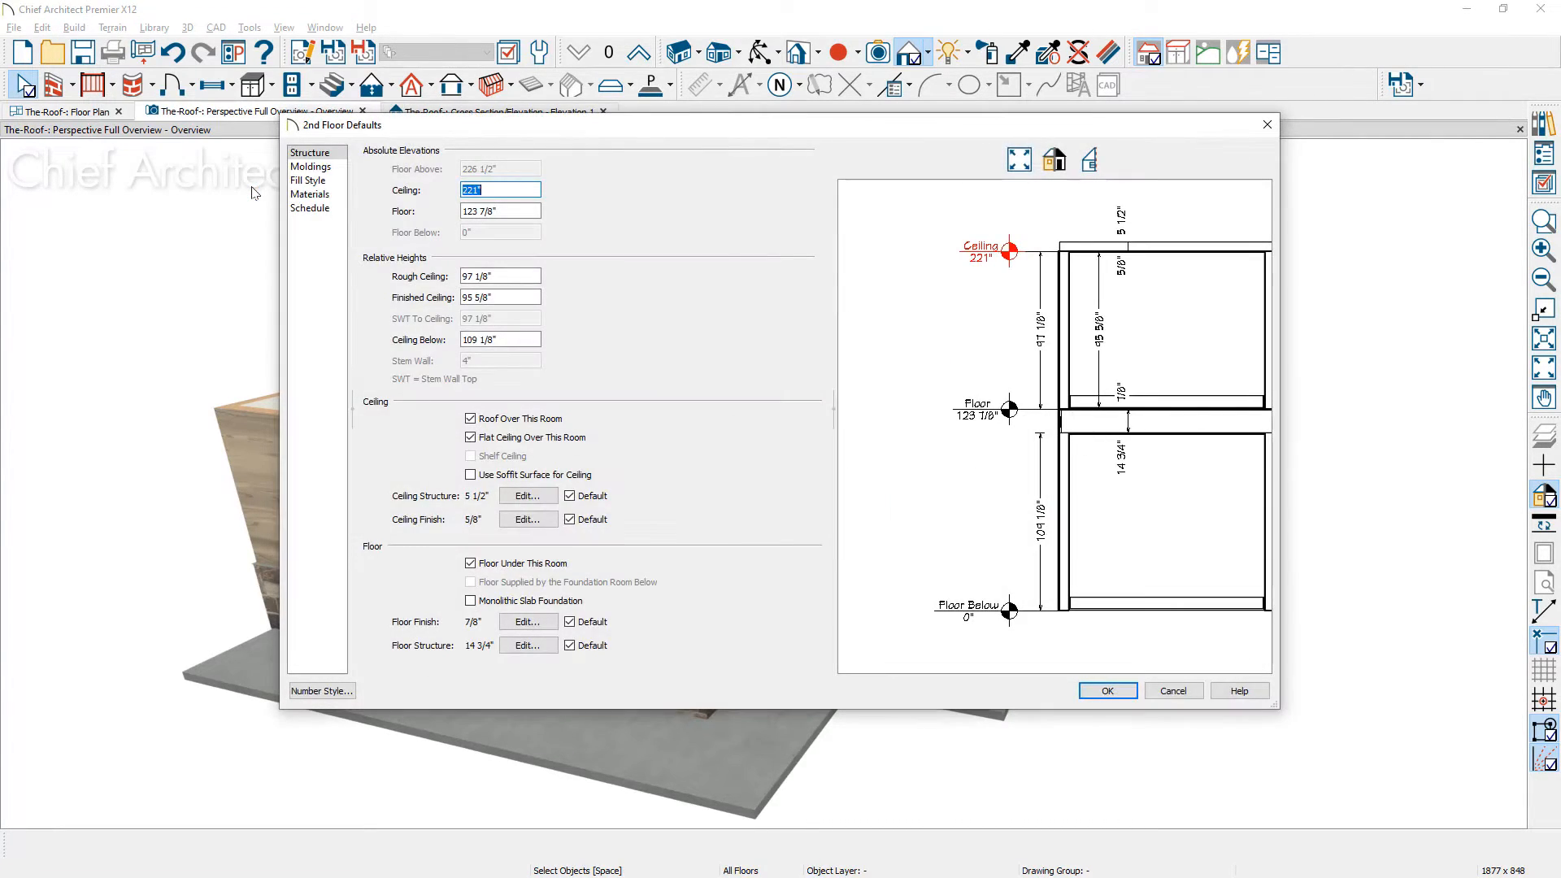
{"action": "left_click", "coordinate": [1108, 693]}
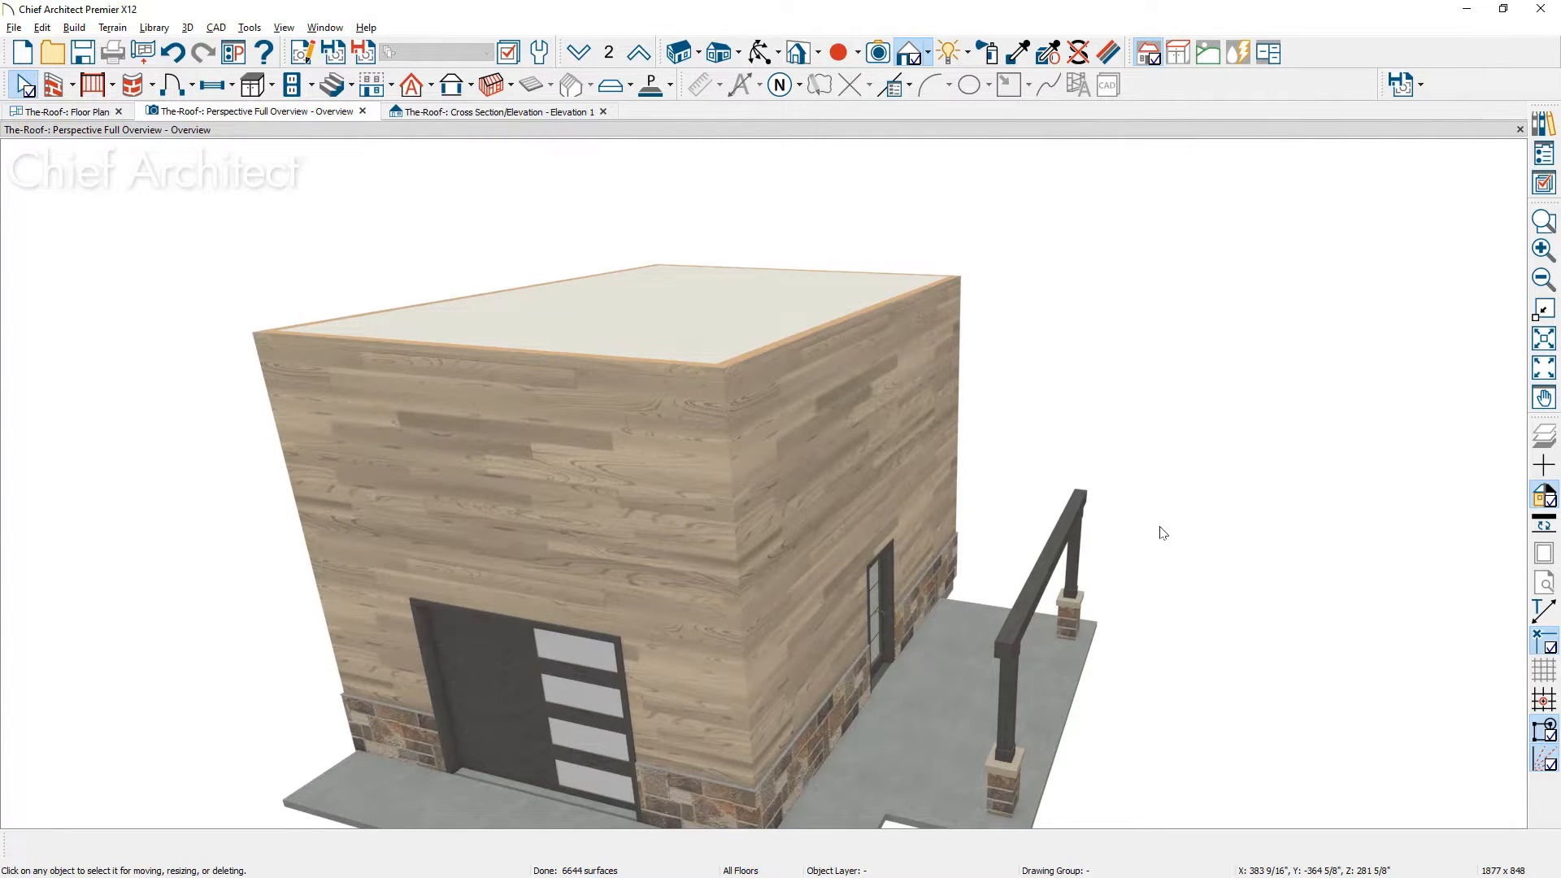
Step: Enable Auto Rebuild Roofs in the Build Roof settings to generate the roof over the second floor
{"action": "key", "text": "r"}
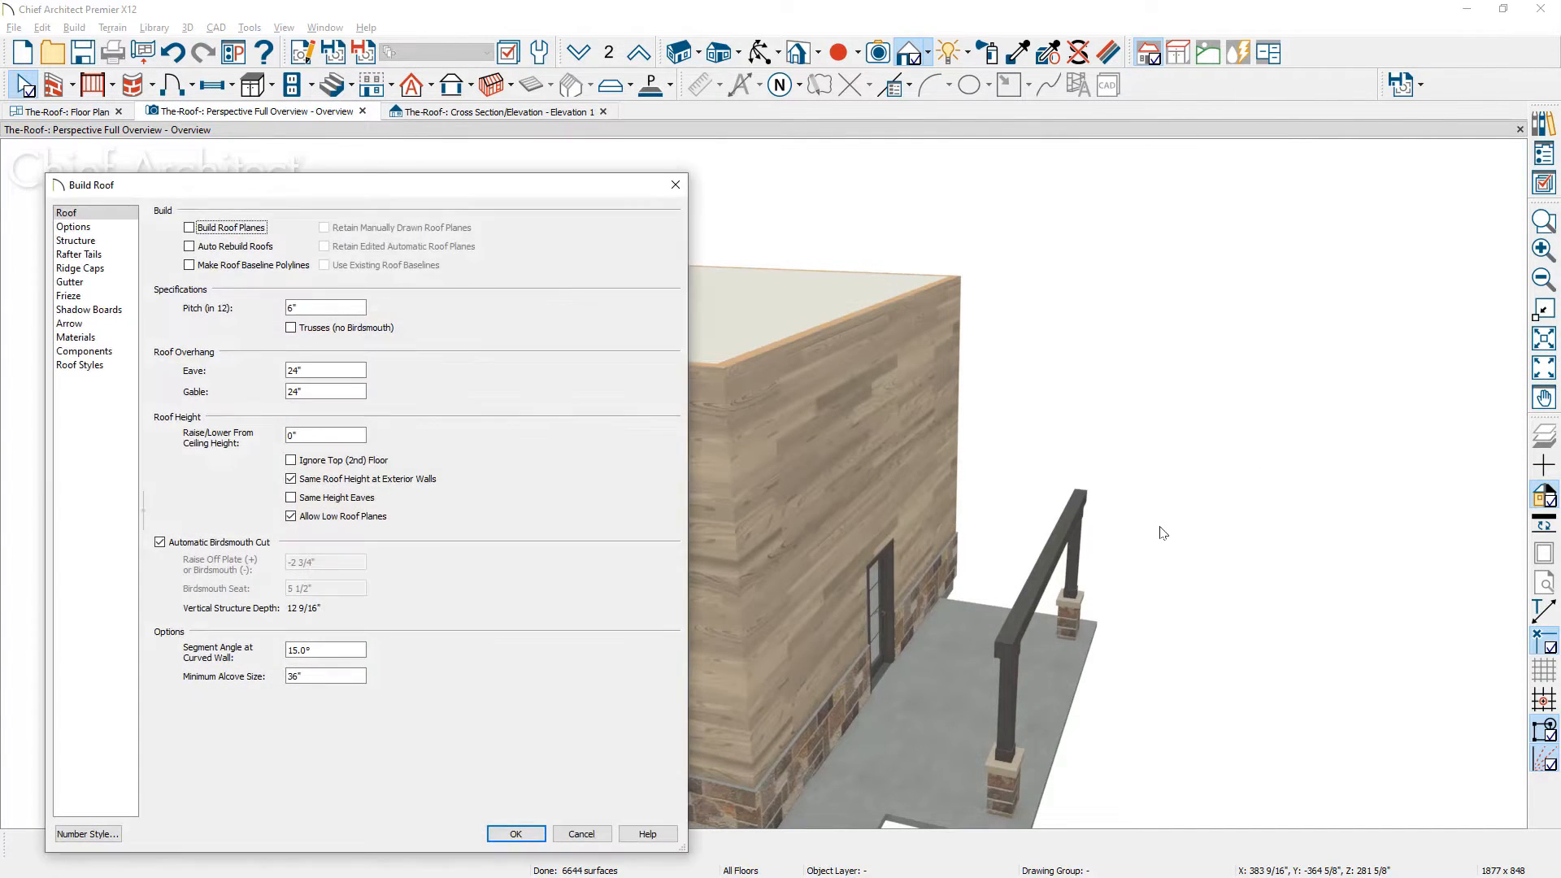
{"action": "left_click", "coordinate": [244, 247]}
{"action": "left_click", "coordinate": [517, 834]}
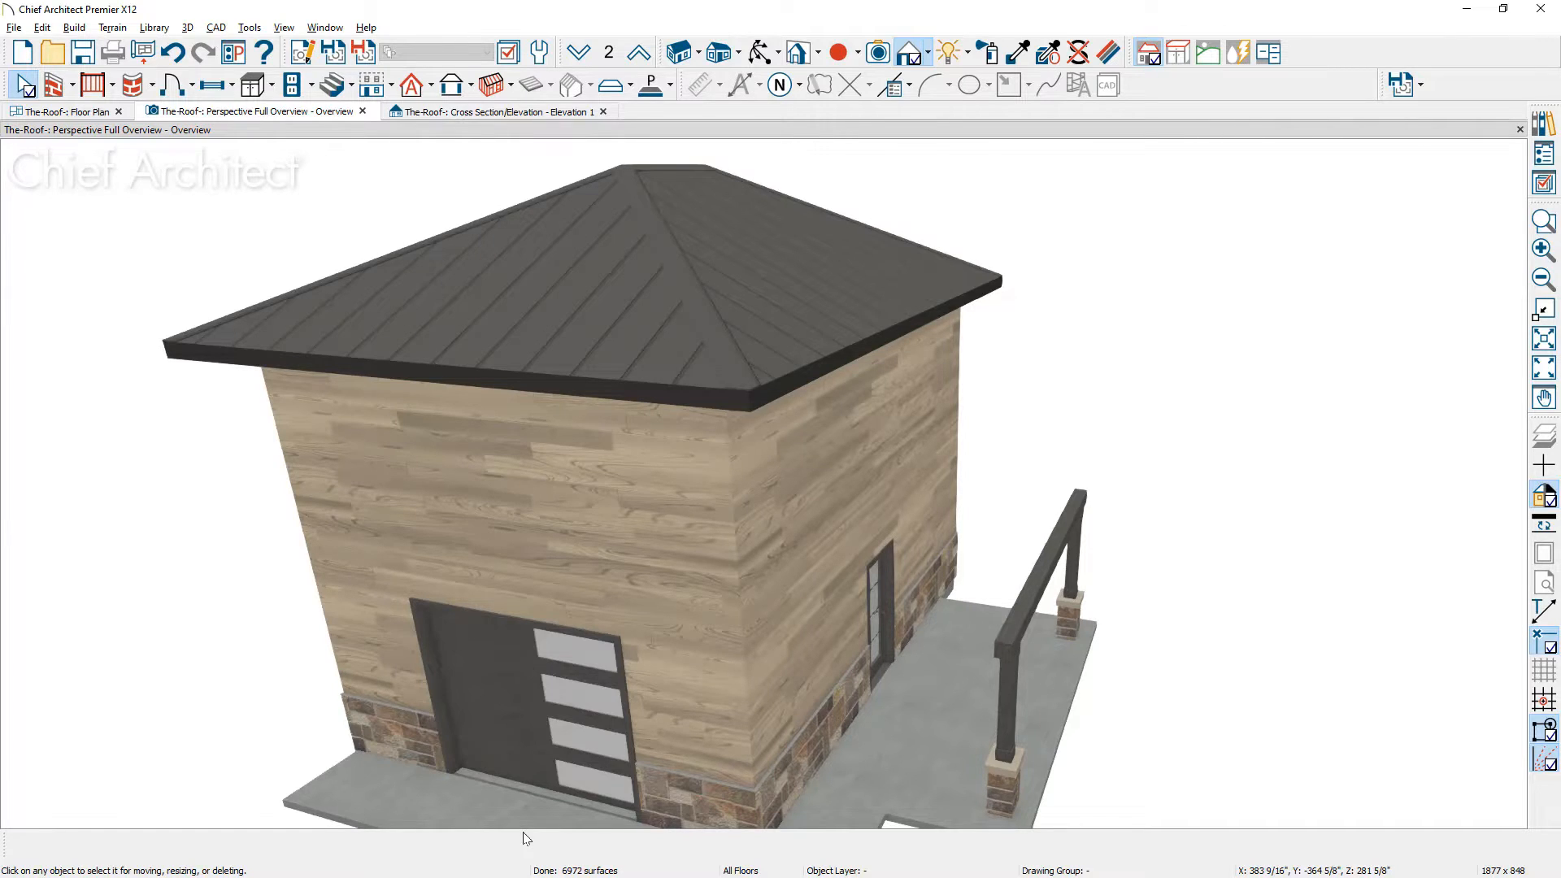
Step: Make the second-floor walls at the garage-door end and the opposite end gable walls
{"action": "left_click", "coordinate": [549, 510]}
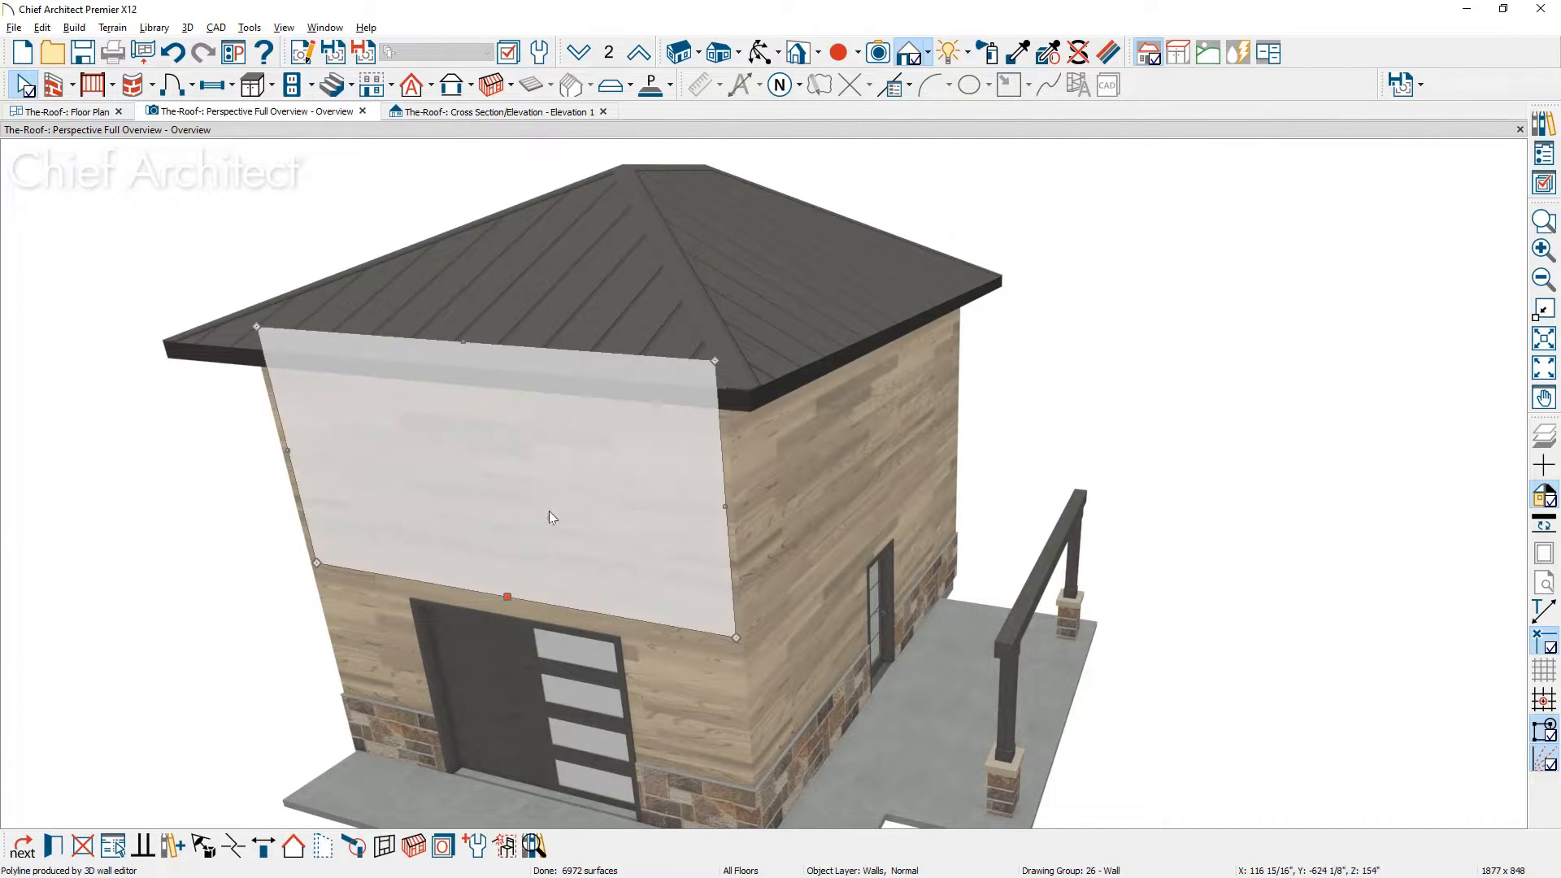
{"action": "middle_click_drag", "start_coordinate": [1102, 573], "coordinate": [1114, 530]}
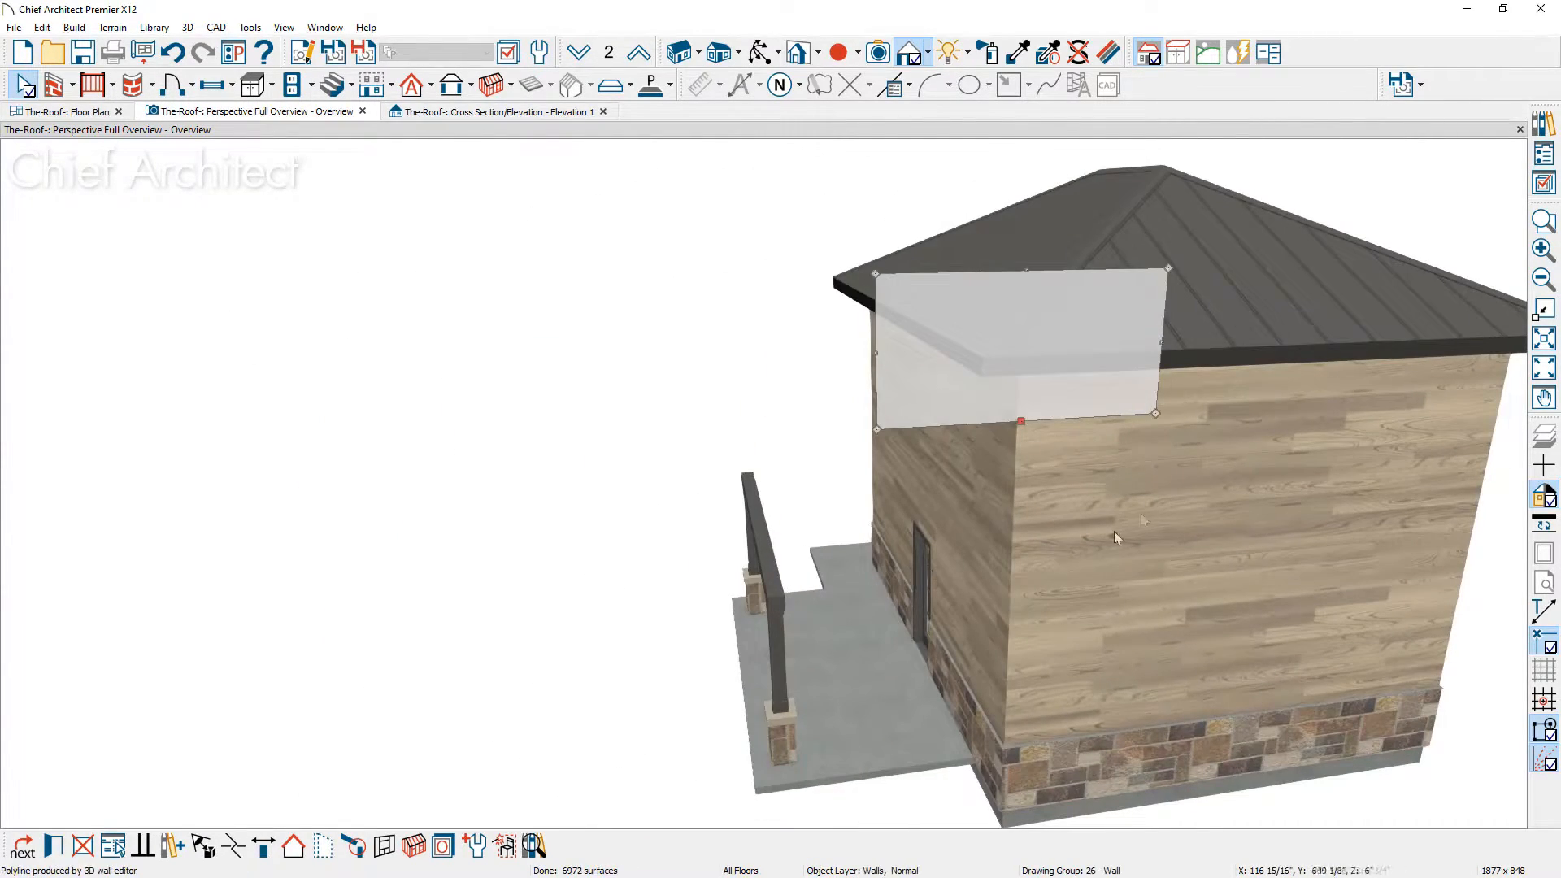
{"action": "left_click", "coordinate": [1193, 462]}
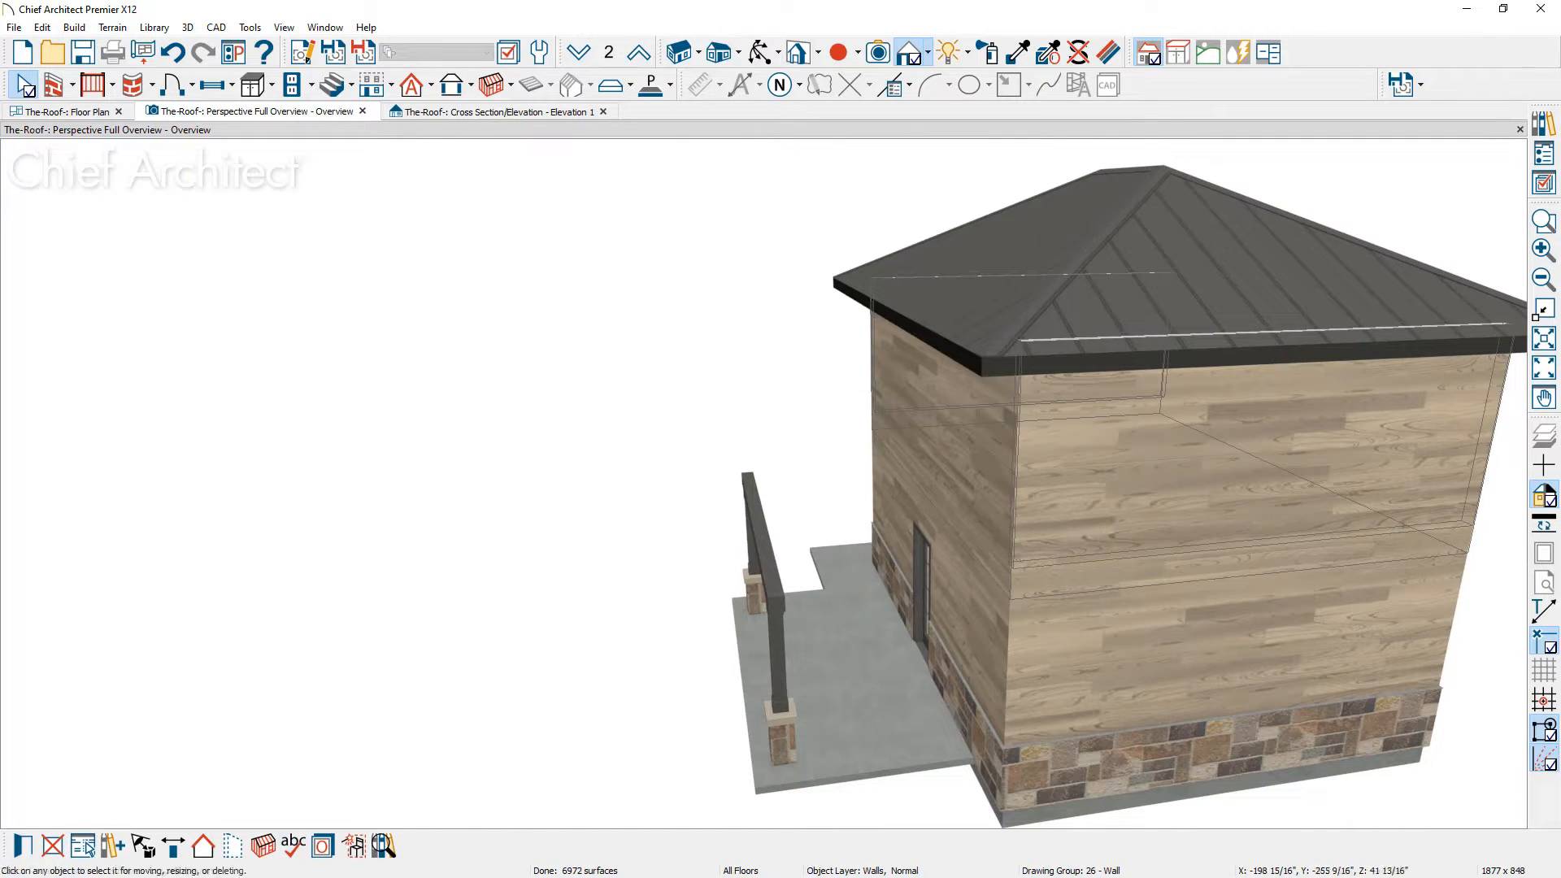
{"action": "left_click", "coordinate": [204, 845]}
{"action": "left_click", "coordinate": [260, 722]}
{"action": "middle_click_drag", "start_coordinate": [236, 712], "coordinate": [743, 678]}
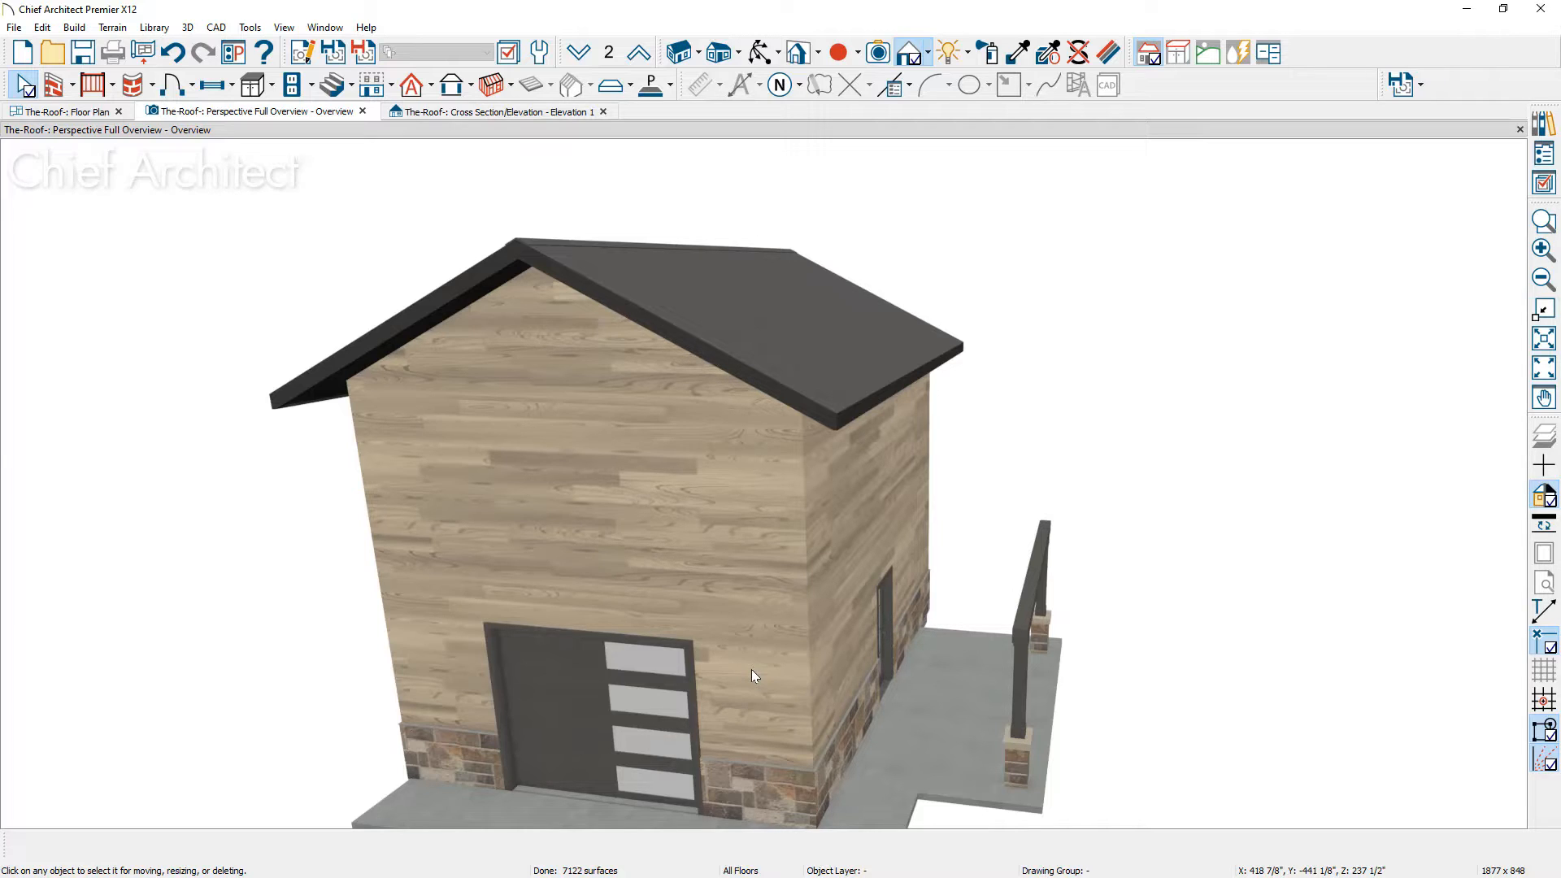
Step: Rebuild the roof with Ignore Top (2nd) Floor enabled and Raise/Lower From Ceiling Height set to 60"
{"action": "key", "text": "ctrl+r"}
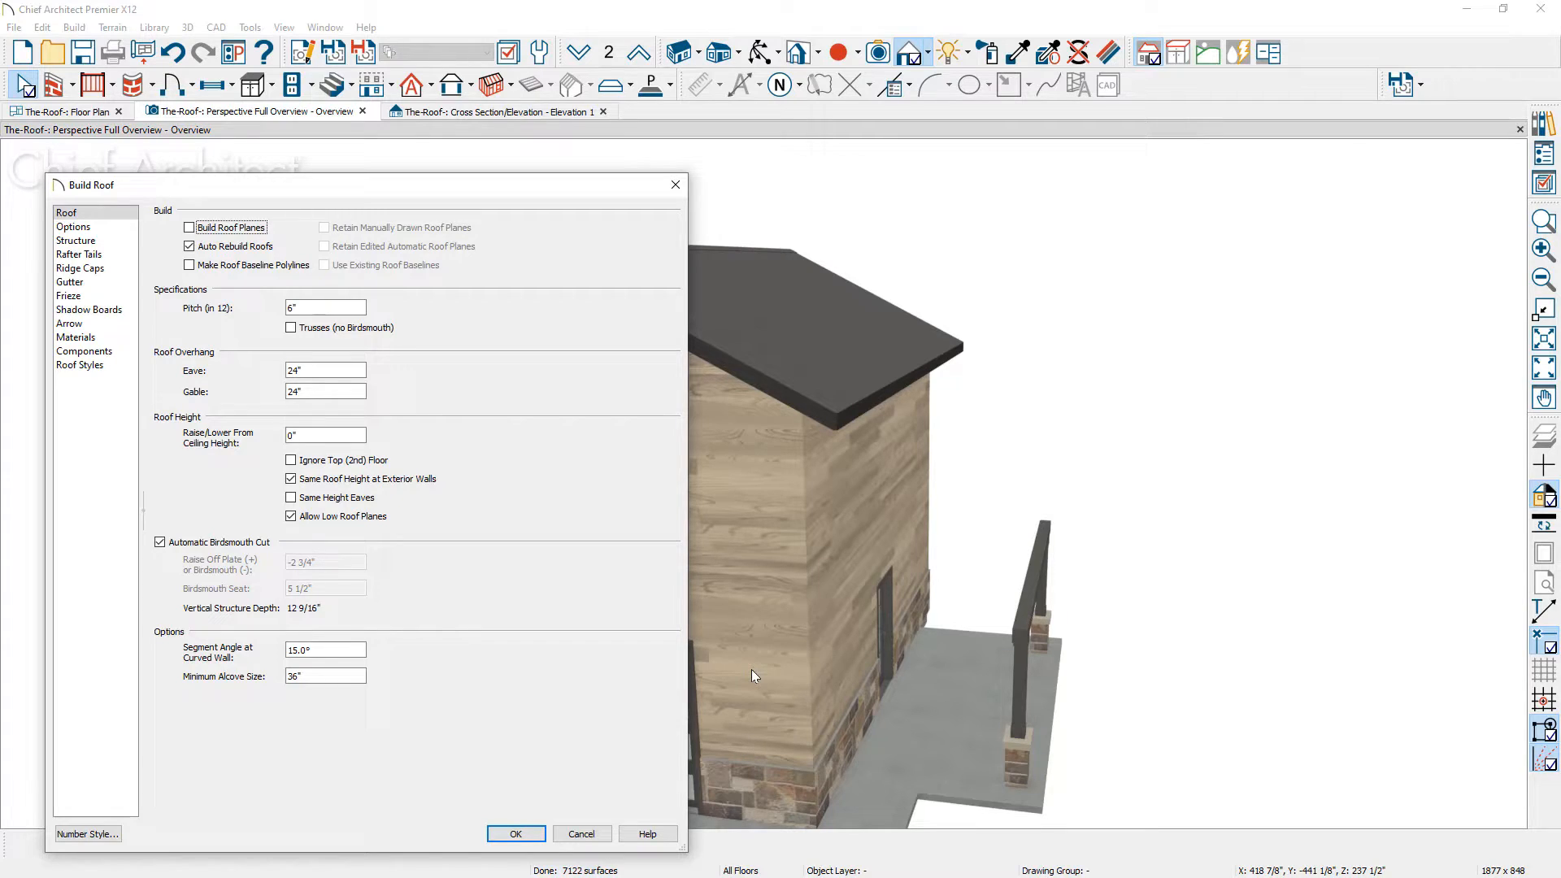
{"action": "left_click", "coordinate": [326, 461]}
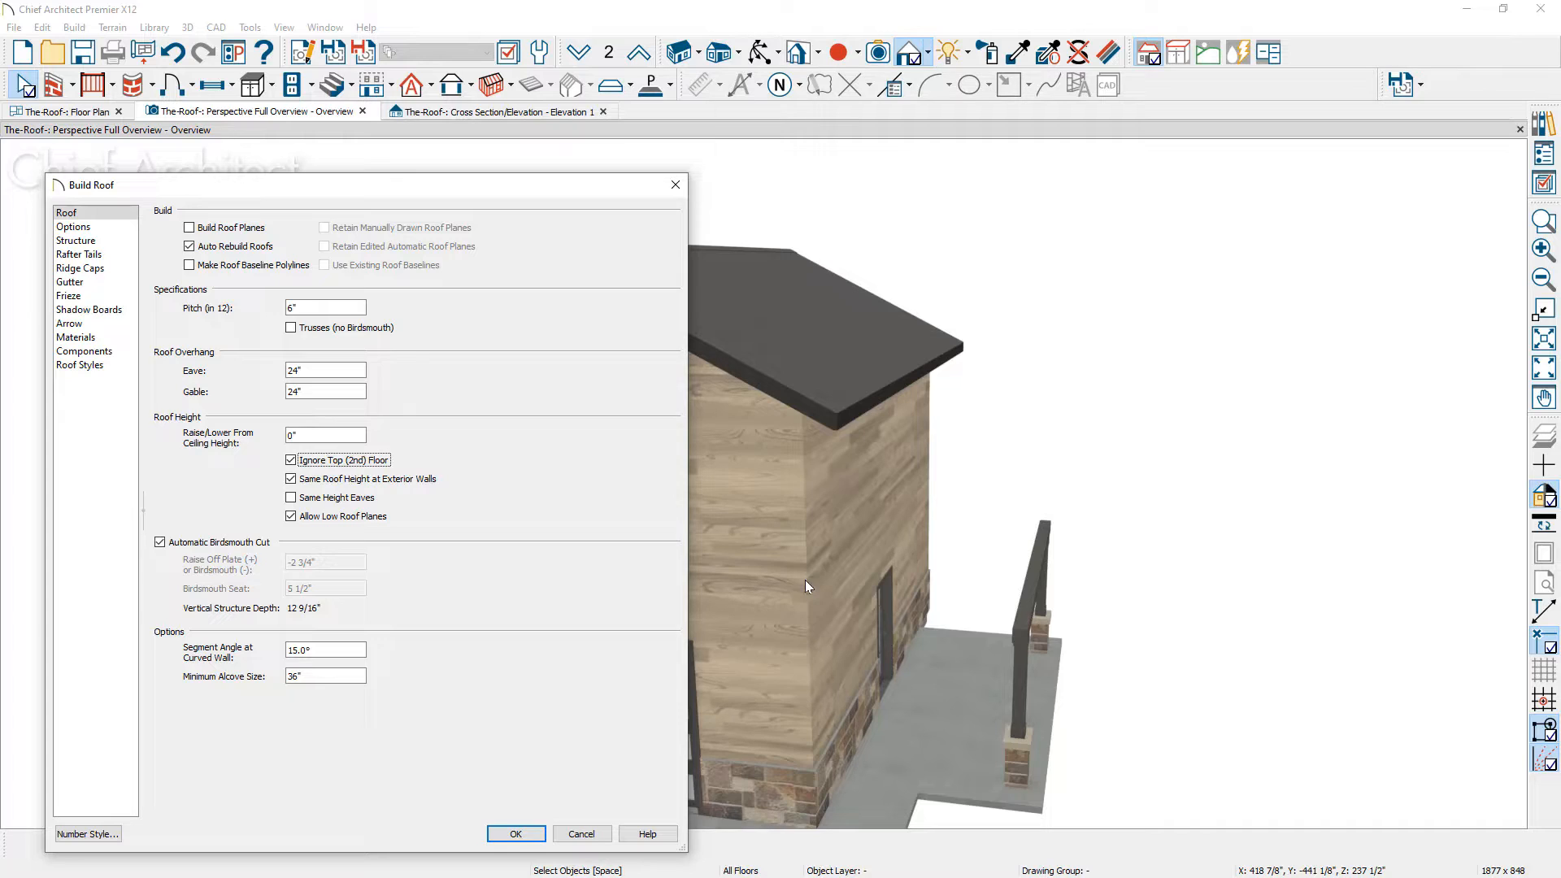
{"action": "left_click", "coordinate": [329, 437]}
{"action": "type", "text": "60"}
{"action": "left_click", "coordinate": [518, 835]}
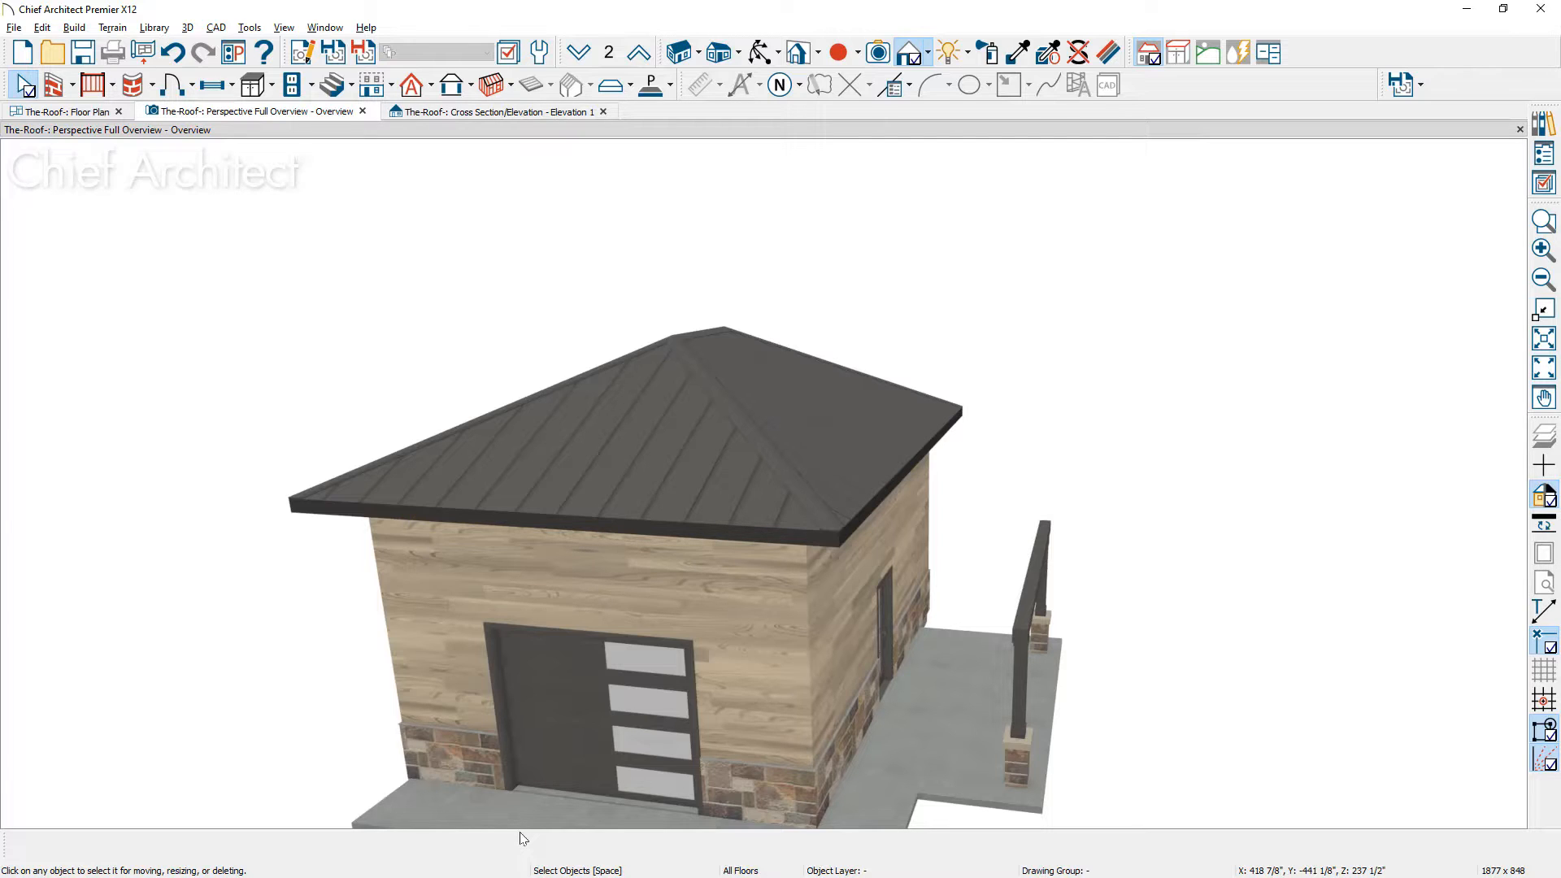
Step: Make the first-floor walls at the garage-door end and the opposite end full gable walls
{"action": "left_click", "coordinate": [556, 803]}
{"action": "middle_click_drag", "start_coordinate": [557, 803], "coordinate": [673, 805]}
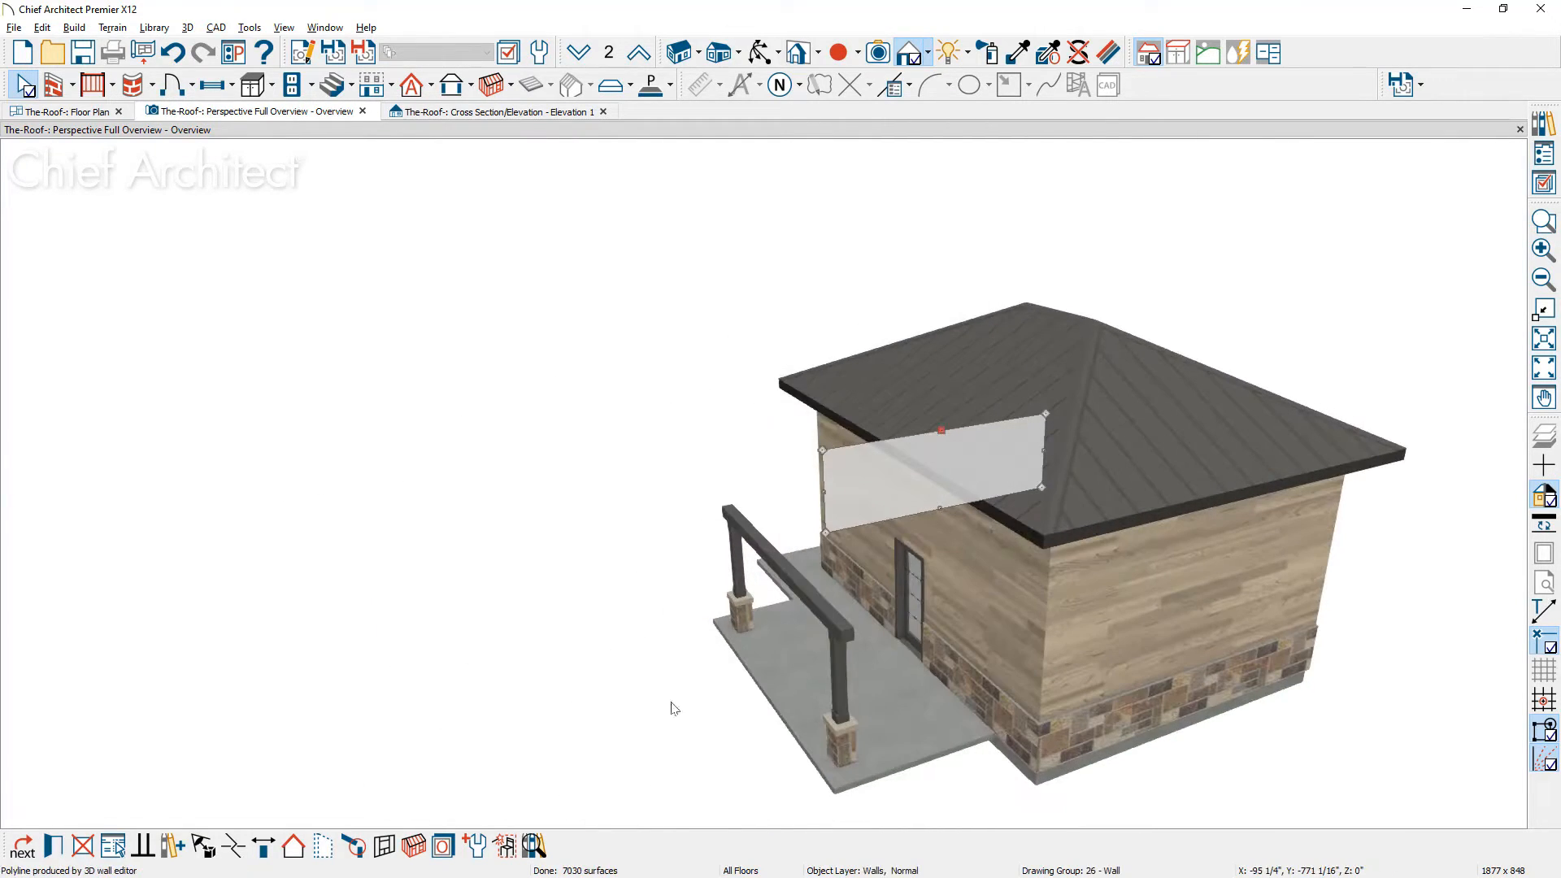
{"action": "left_click", "coordinate": [1114, 647]}
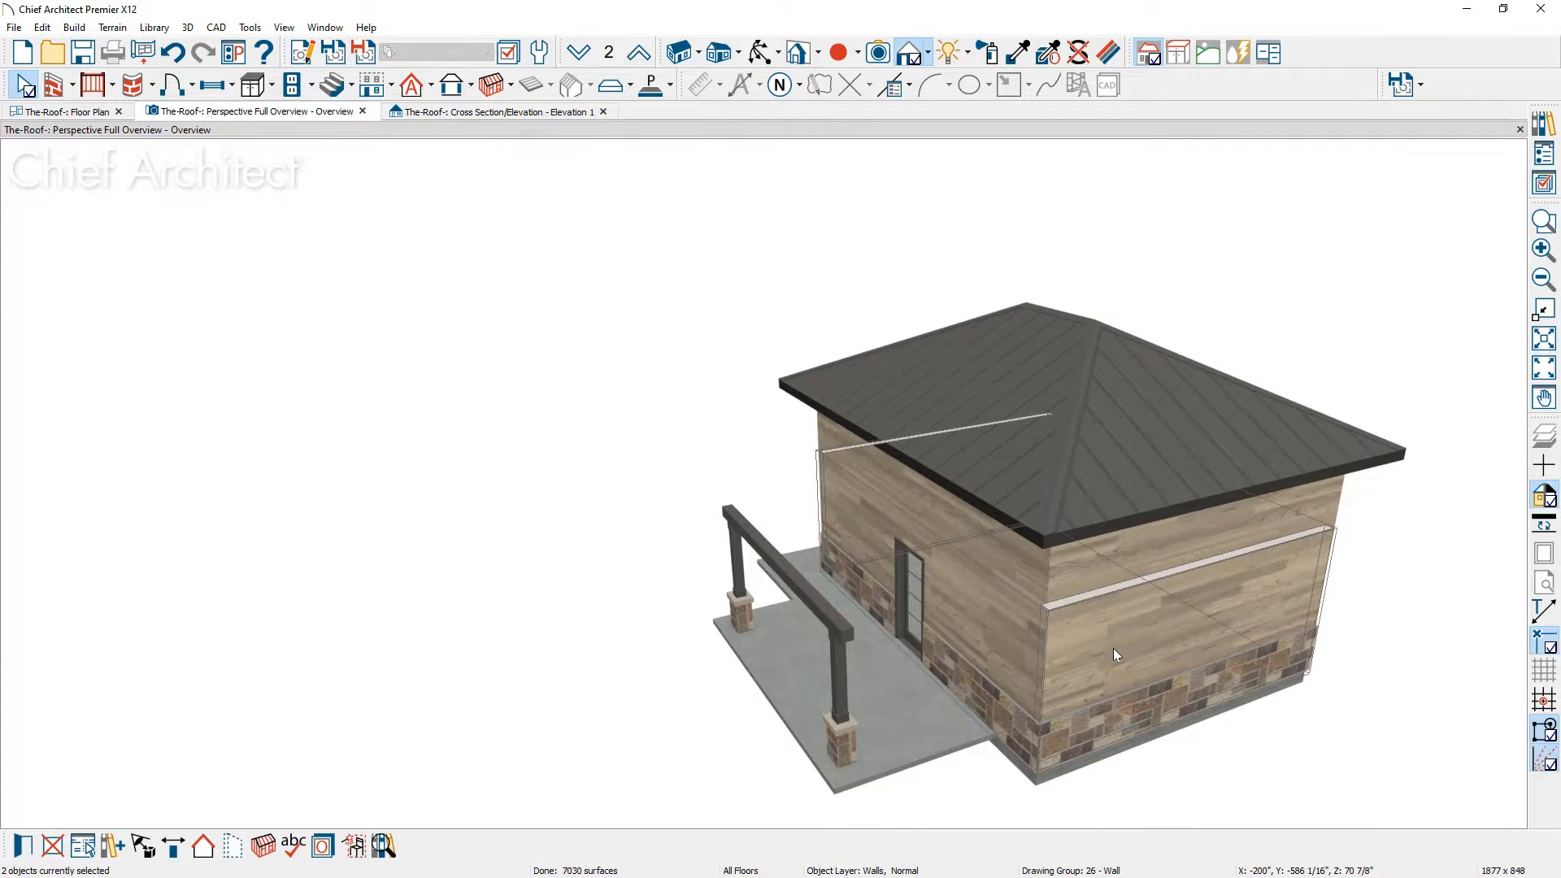
{"action": "left_click", "coordinate": [204, 848]}
{"action": "middle_click_drag", "start_coordinate": [488, 786], "coordinate": [1099, 739]}
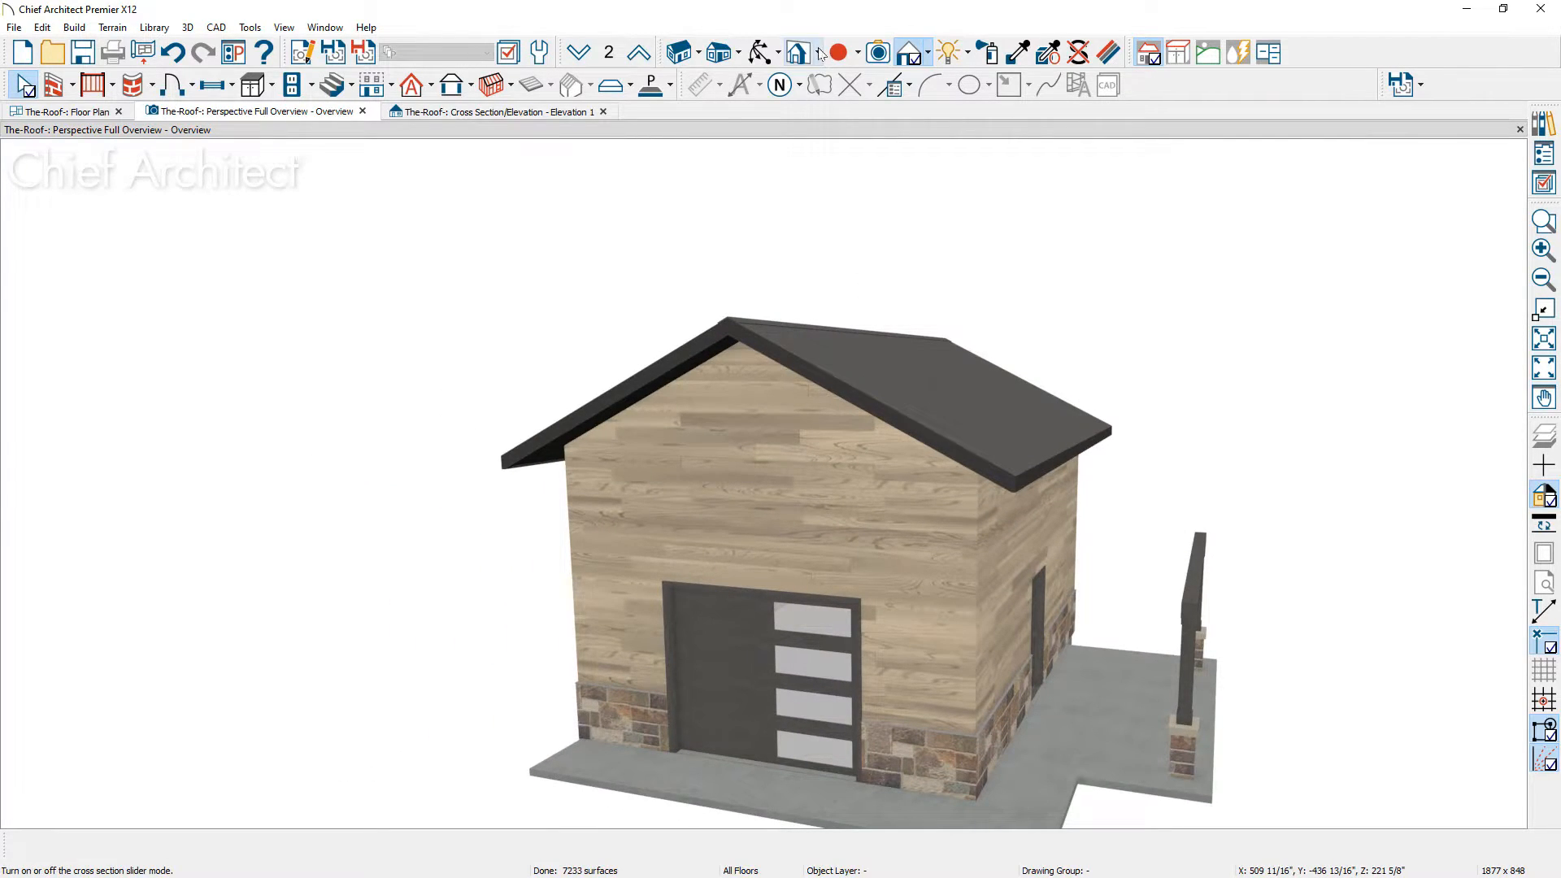
Step: Display the model as Glass House and paste the copied porch roof plane, agreeing to turn Auto Rebuild Roofs off
{"action": "left_click", "coordinate": [927, 54]}
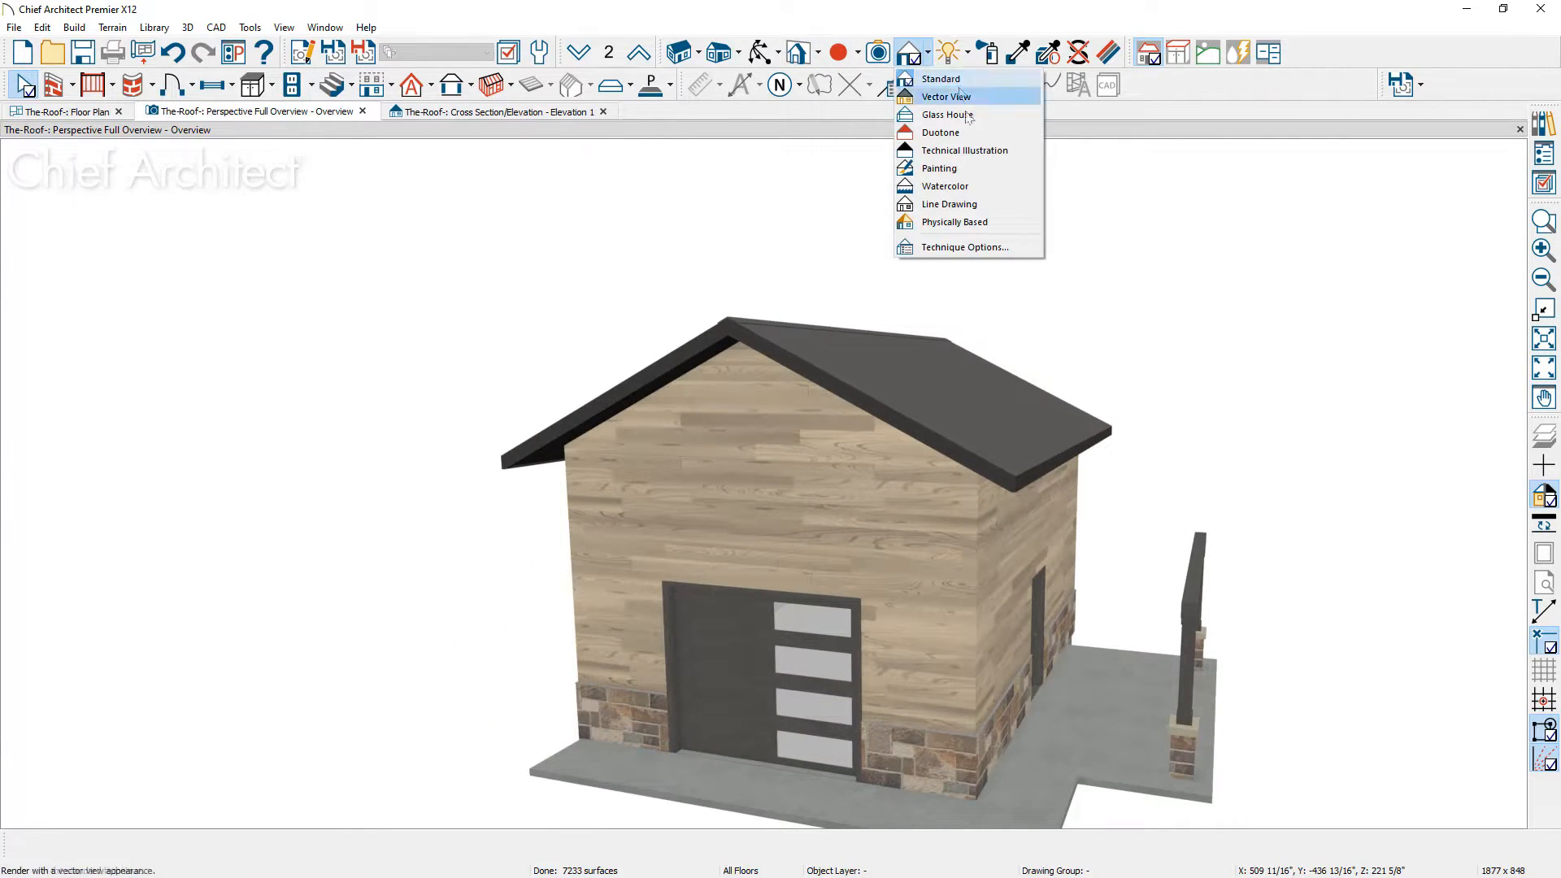
{"action": "left_click", "coordinate": [993, 115]}
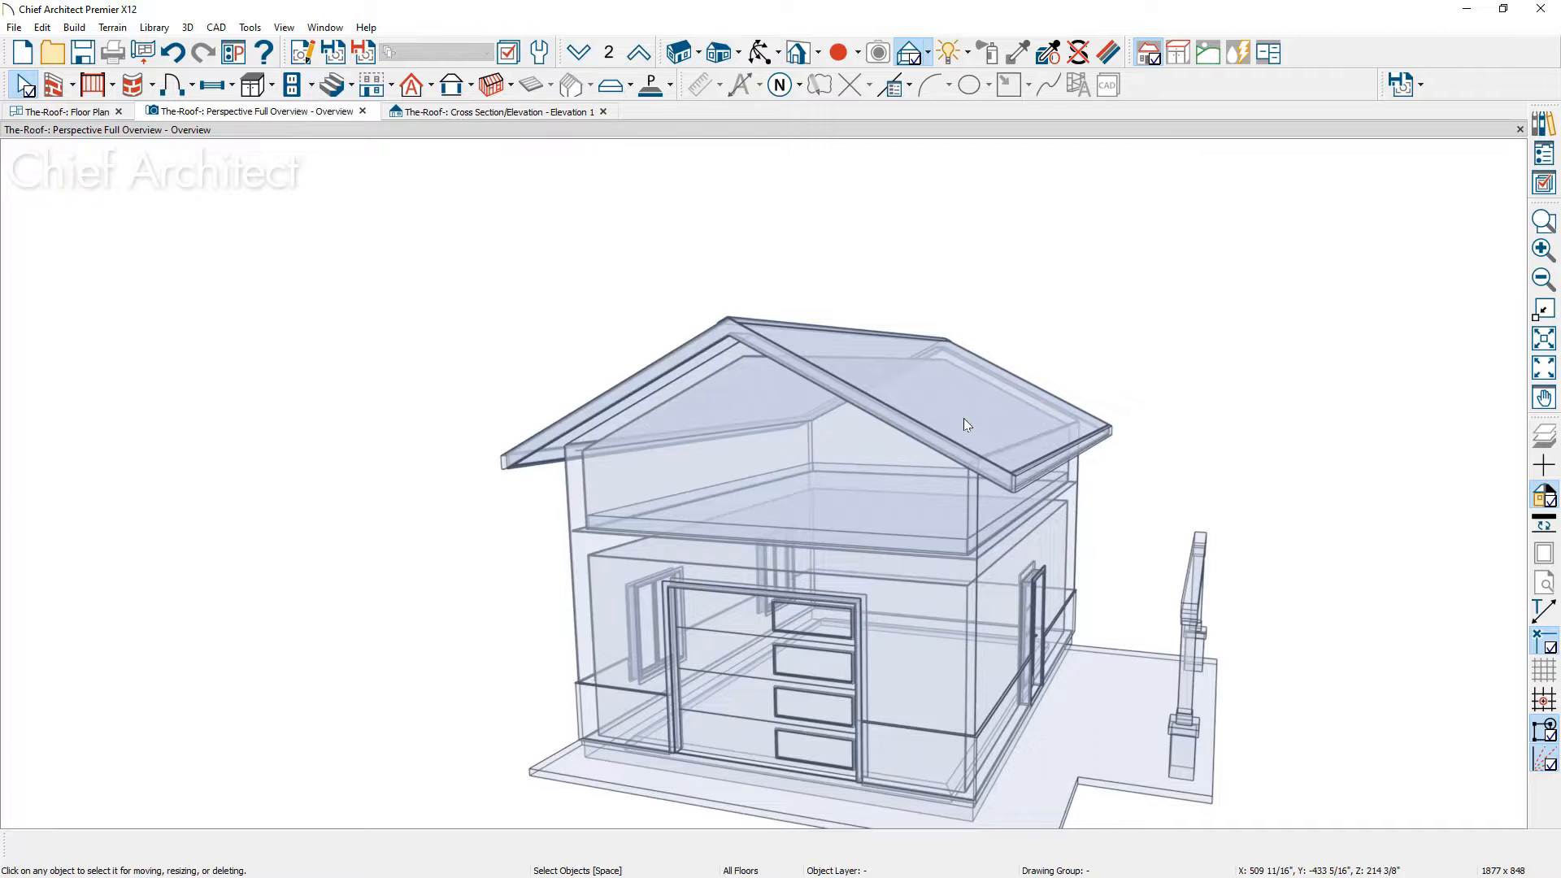
{"action": "key", "text": "ctrl+v"}
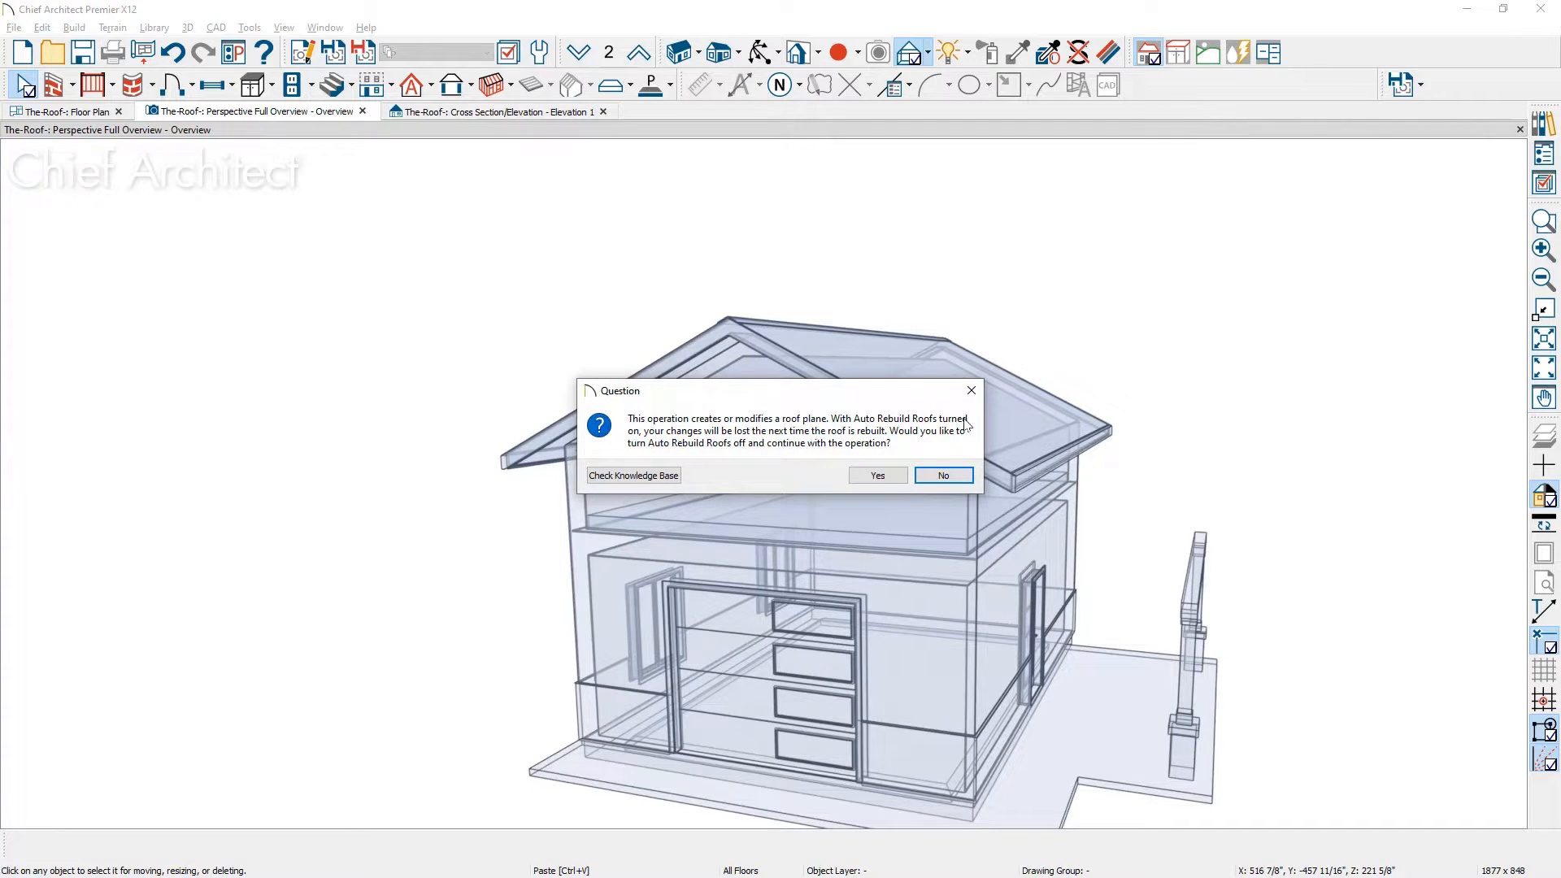
{"action": "left_click", "coordinate": [873, 474]}
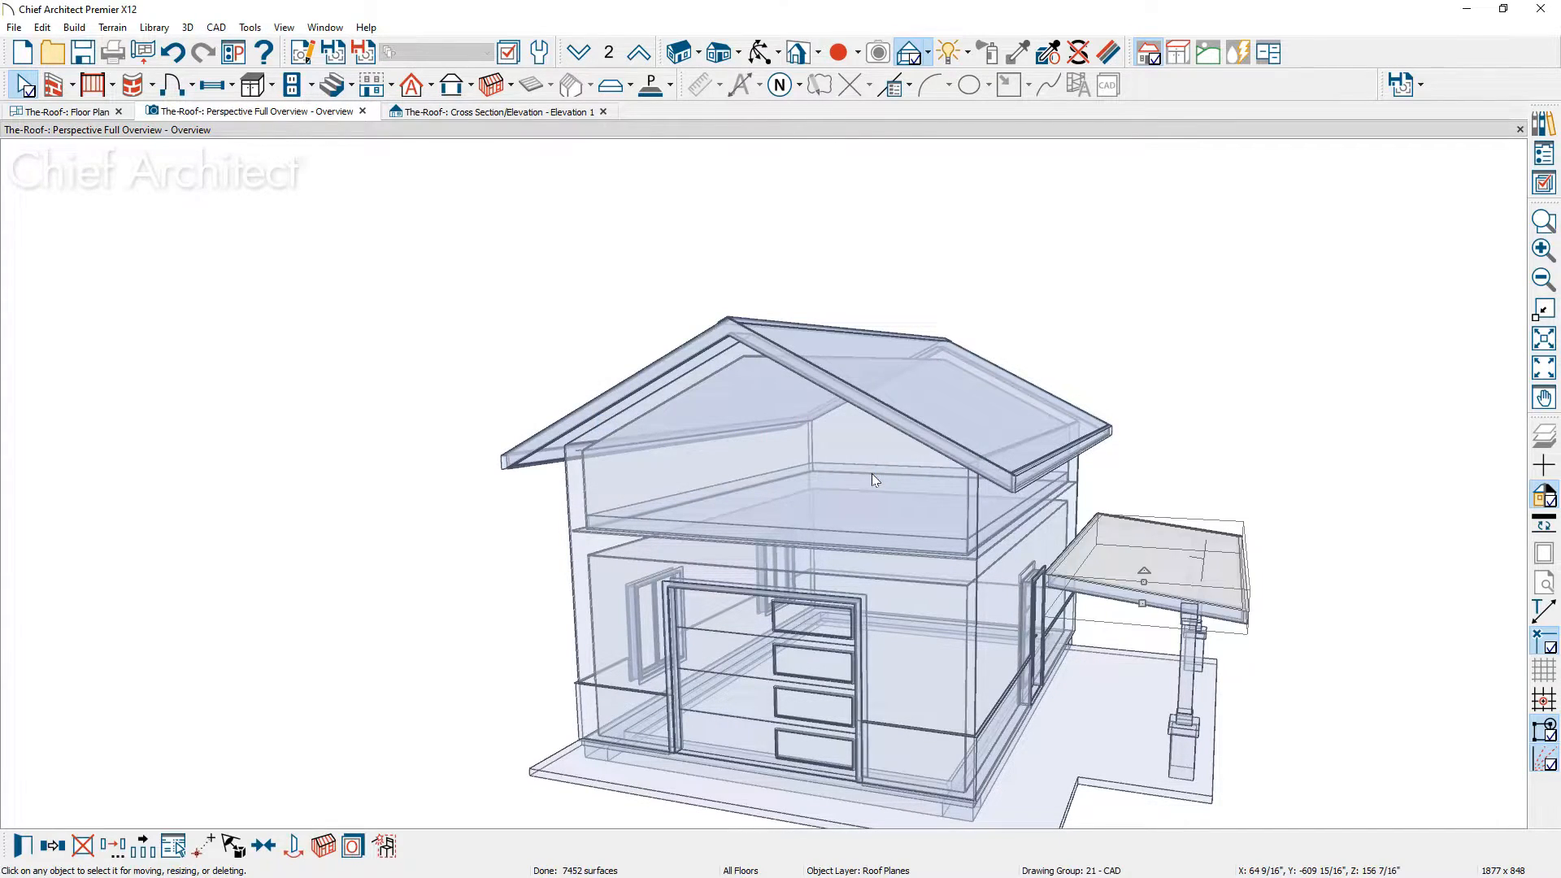
Step: Extend the porch roof plane's upper edge to the building's side wall and restore Standard rendering
{"action": "left_click", "coordinate": [1077, 553]}
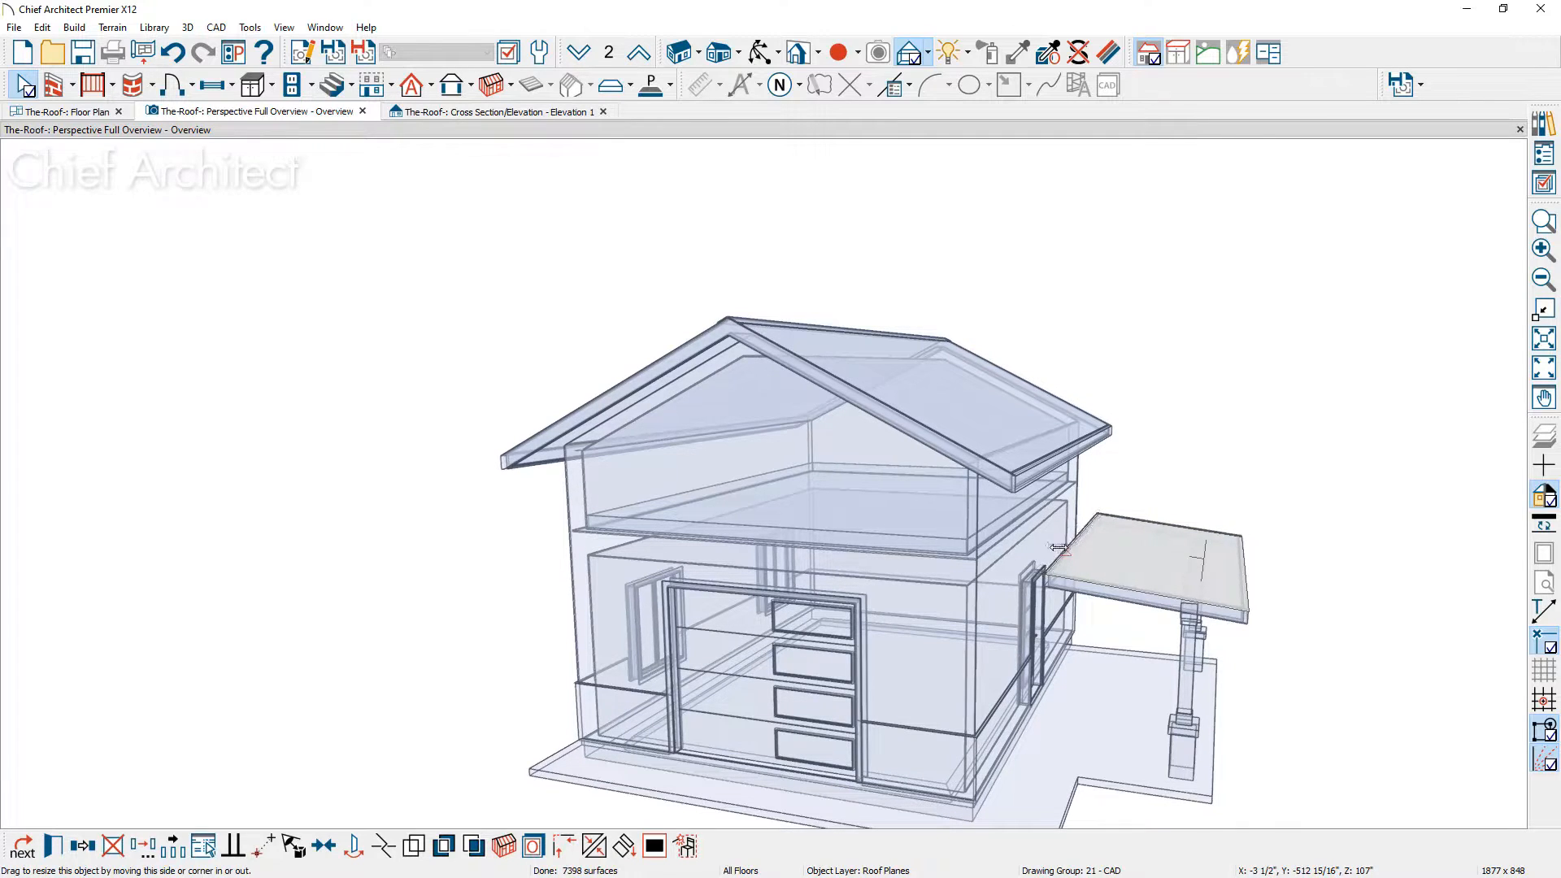
{"action": "left_click_drag", "start_coordinate": [1034, 538], "coordinate": [1018, 540]}
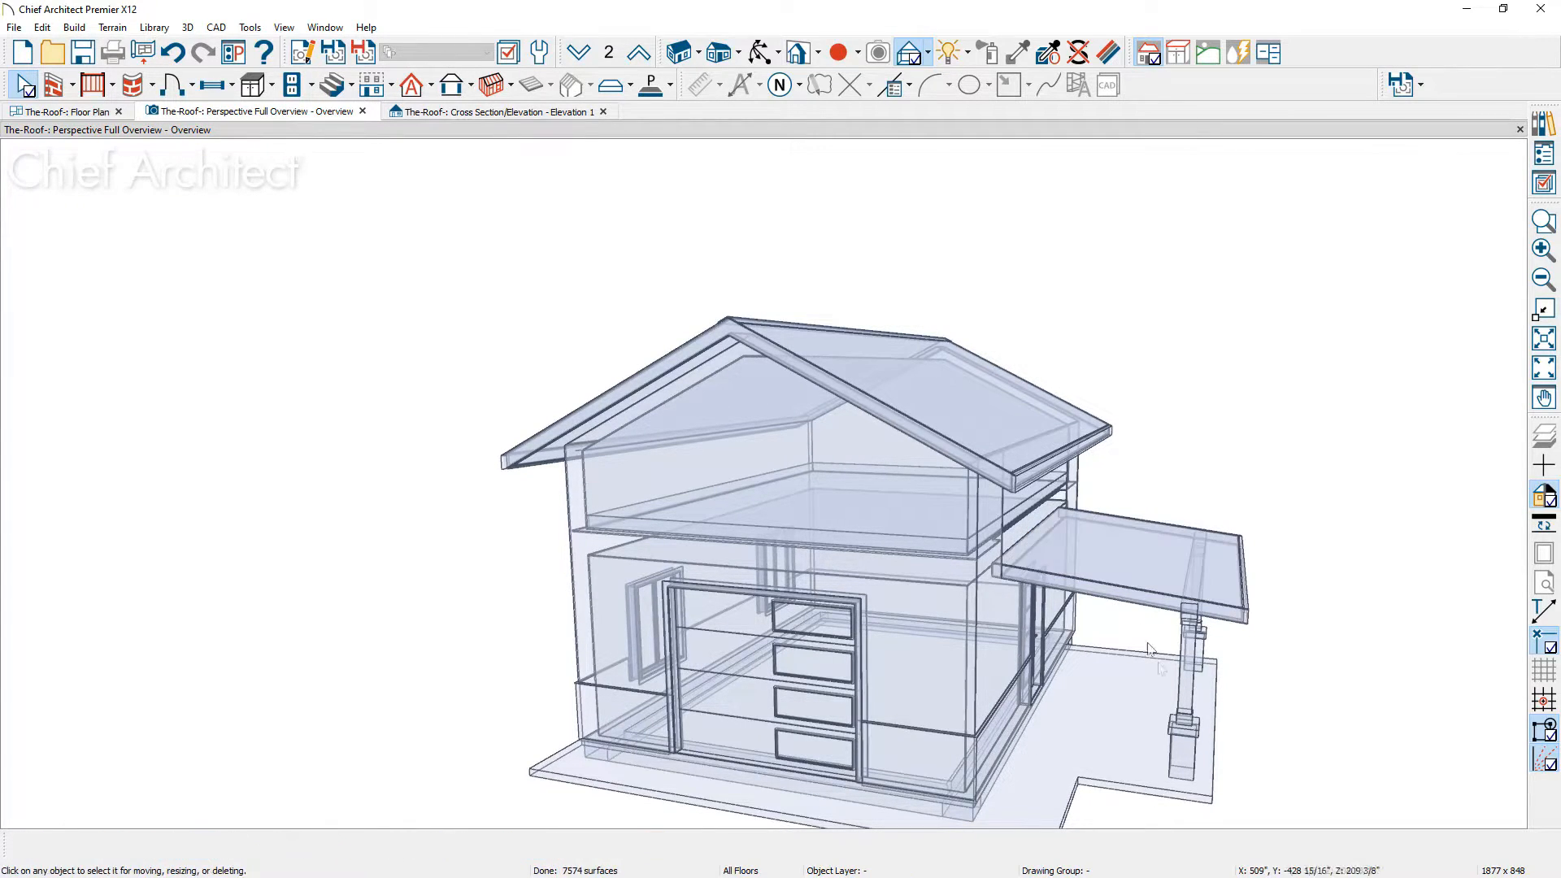
{"action": "middle_click_drag", "start_coordinate": [1168, 671], "coordinate": [1125, 655]}
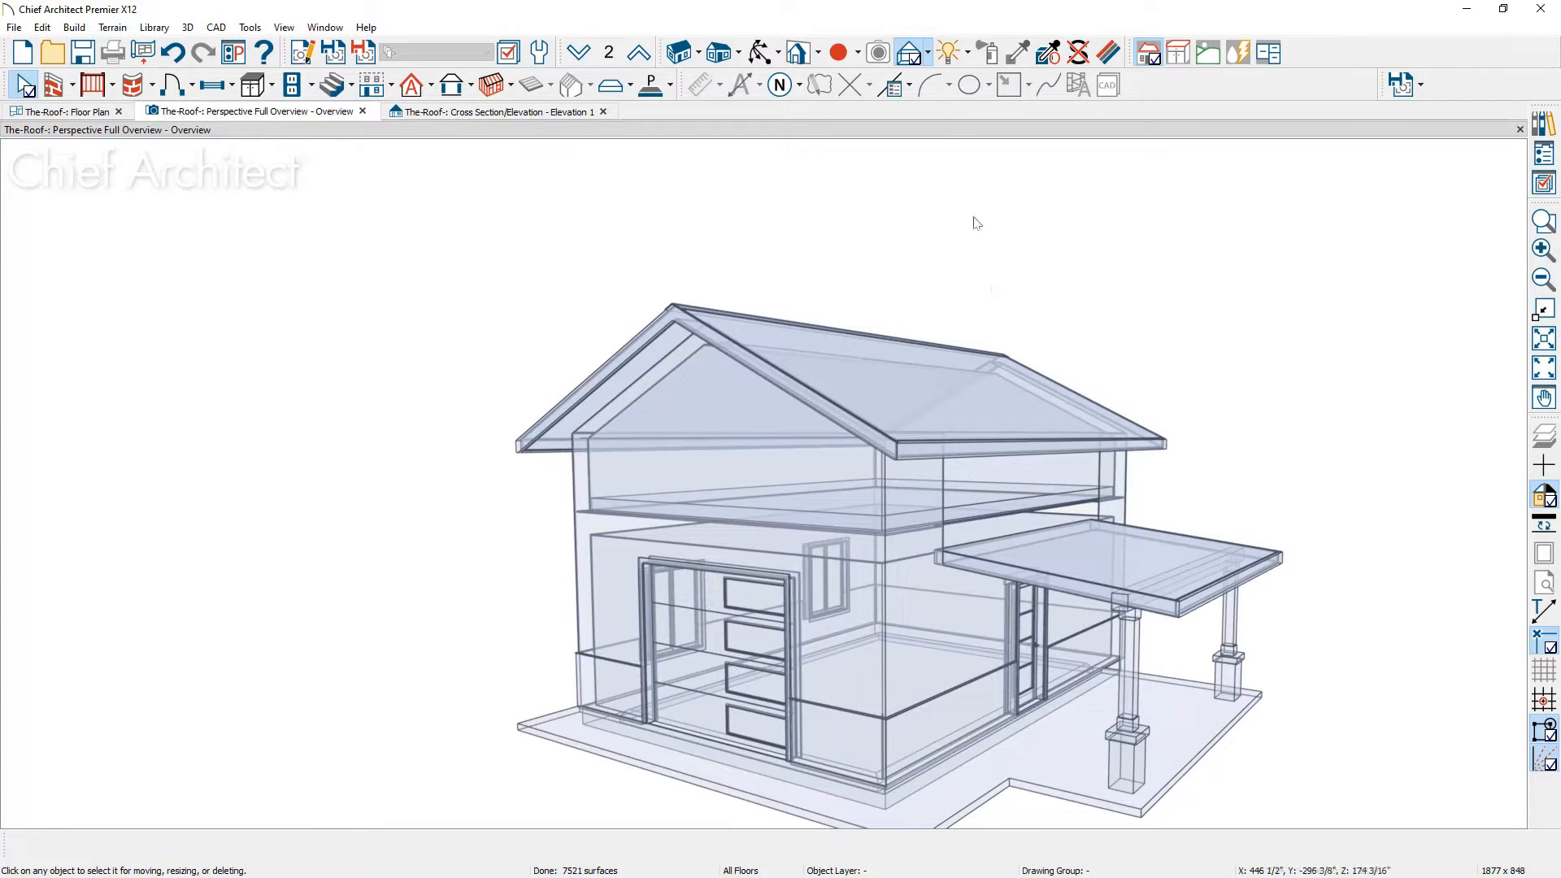
{"action": "left_click", "coordinate": [928, 53]}
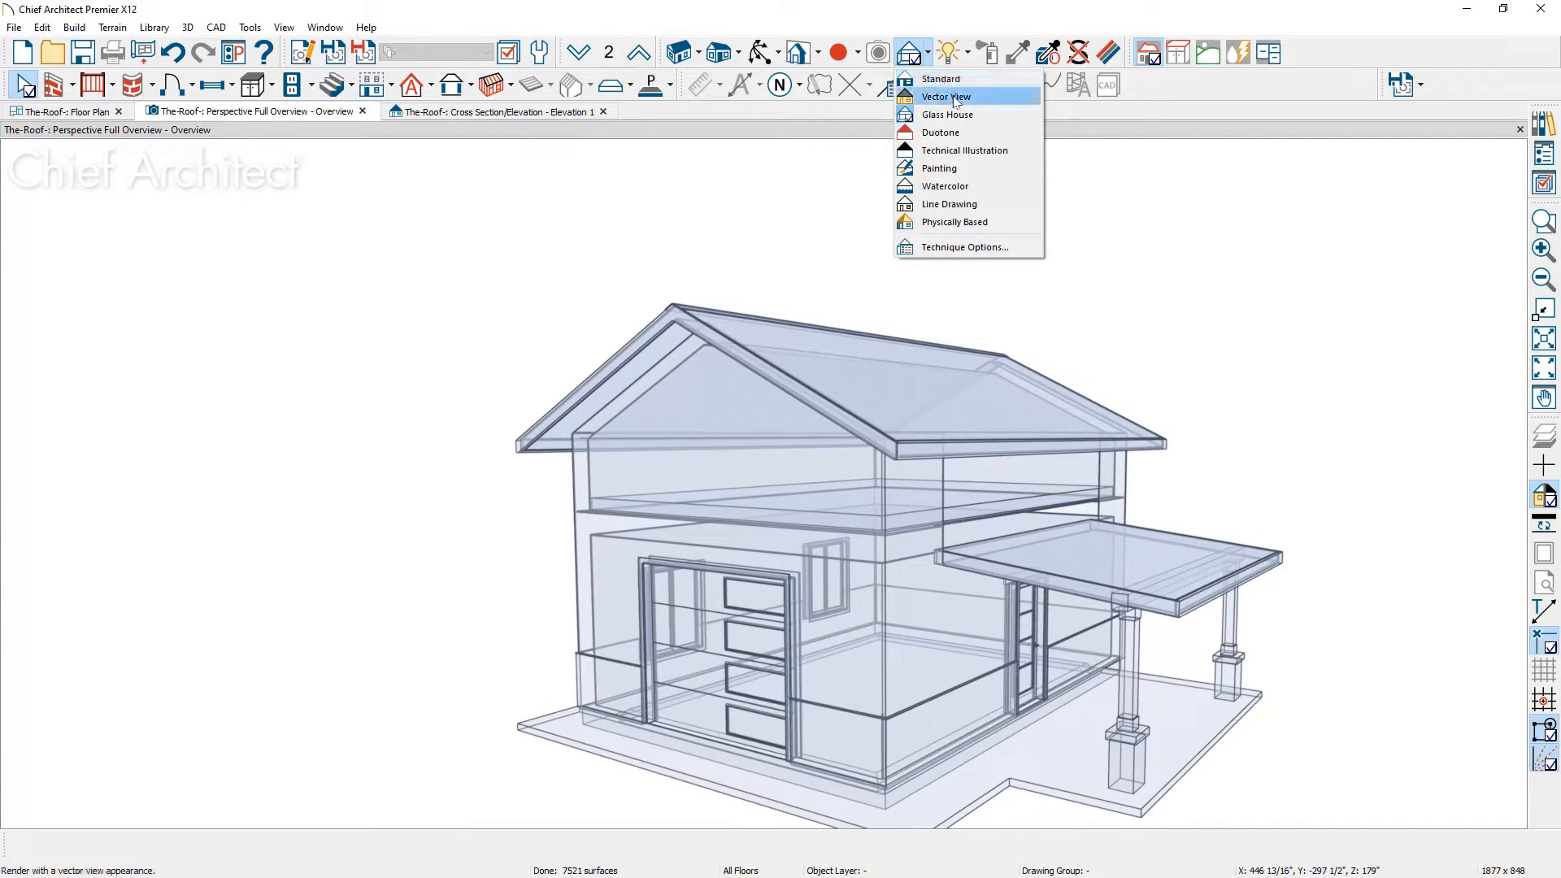
{"action": "left_click", "coordinate": [944, 79]}
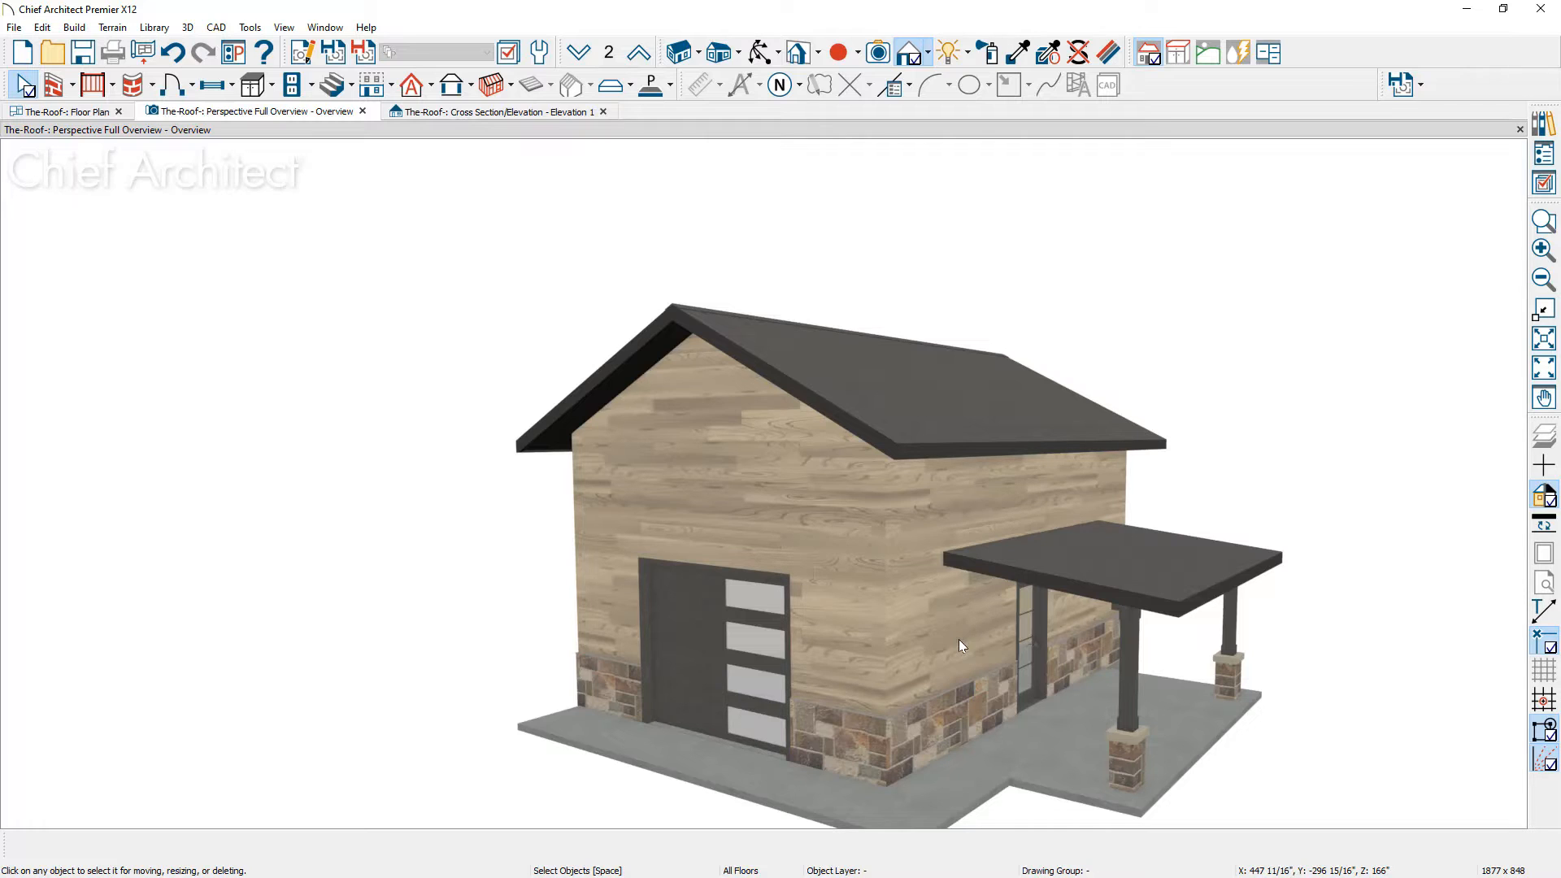
Step: Give both long first-floor side walls an upper roof pitch of 2 in 12, starting 72" in from the baseline
{"action": "left_click", "coordinate": [959, 639]}
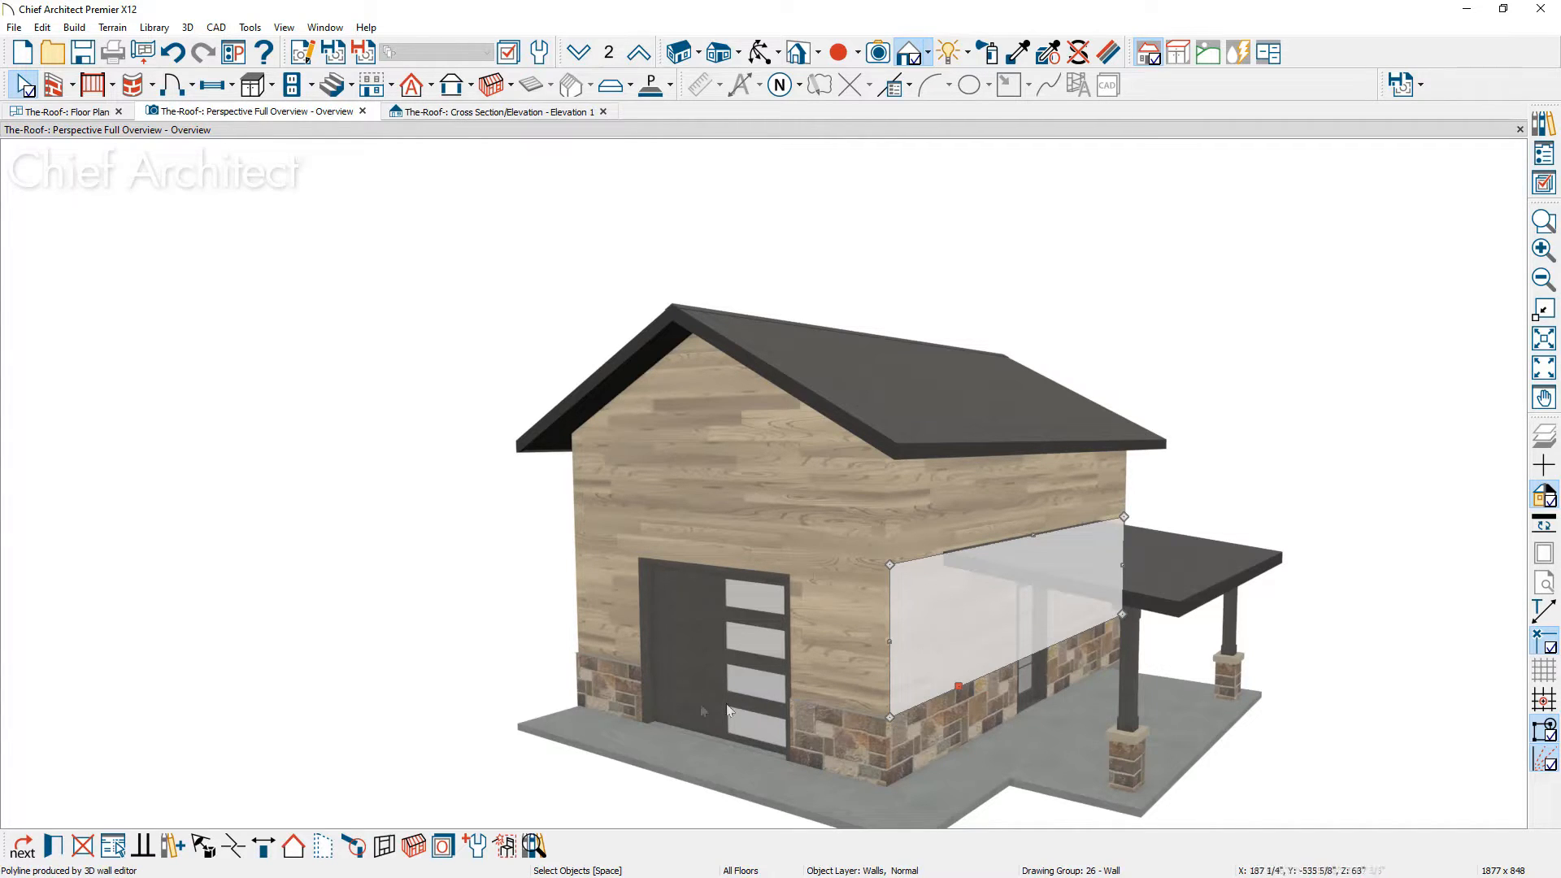
{"action": "middle_click_drag", "start_coordinate": [619, 702], "coordinate": [894, 690]}
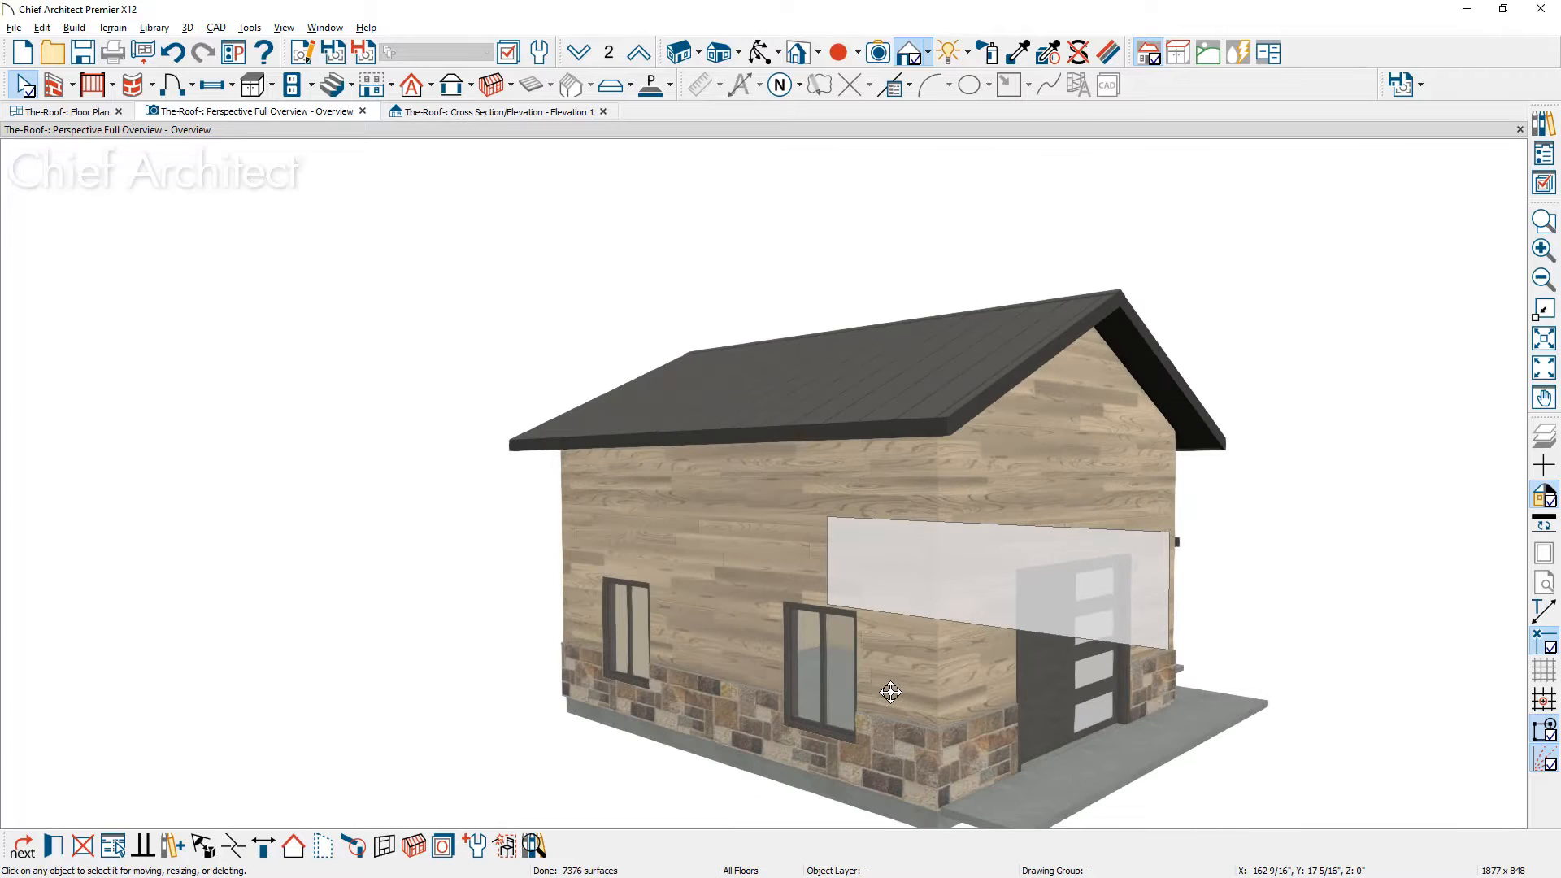
{"action": "left_click", "coordinate": [734, 652]}
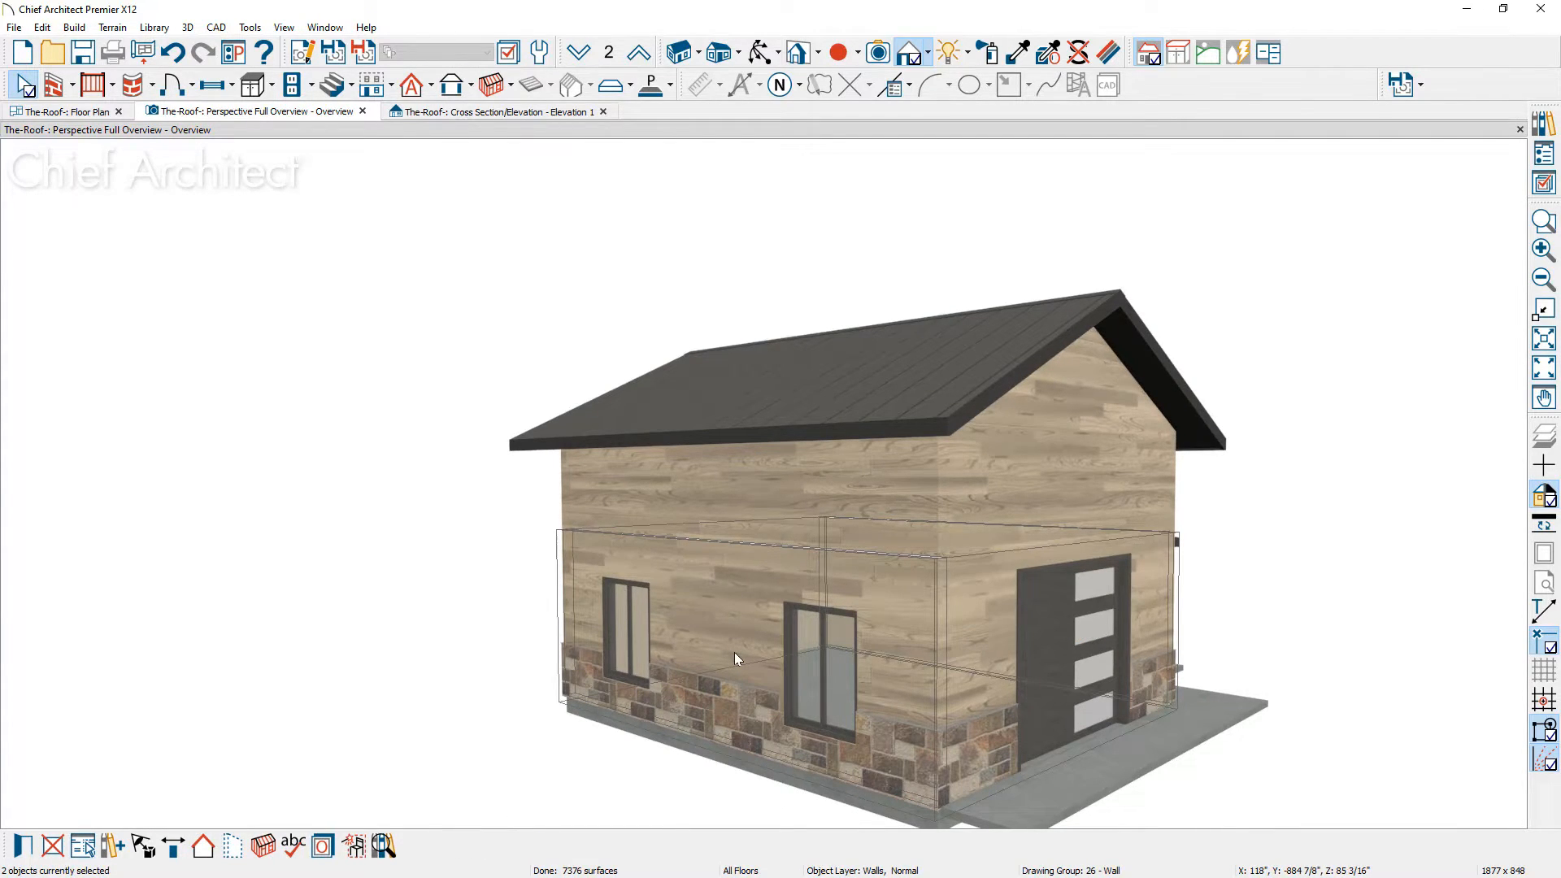
{"action": "double_click", "coordinate": [734, 652]}
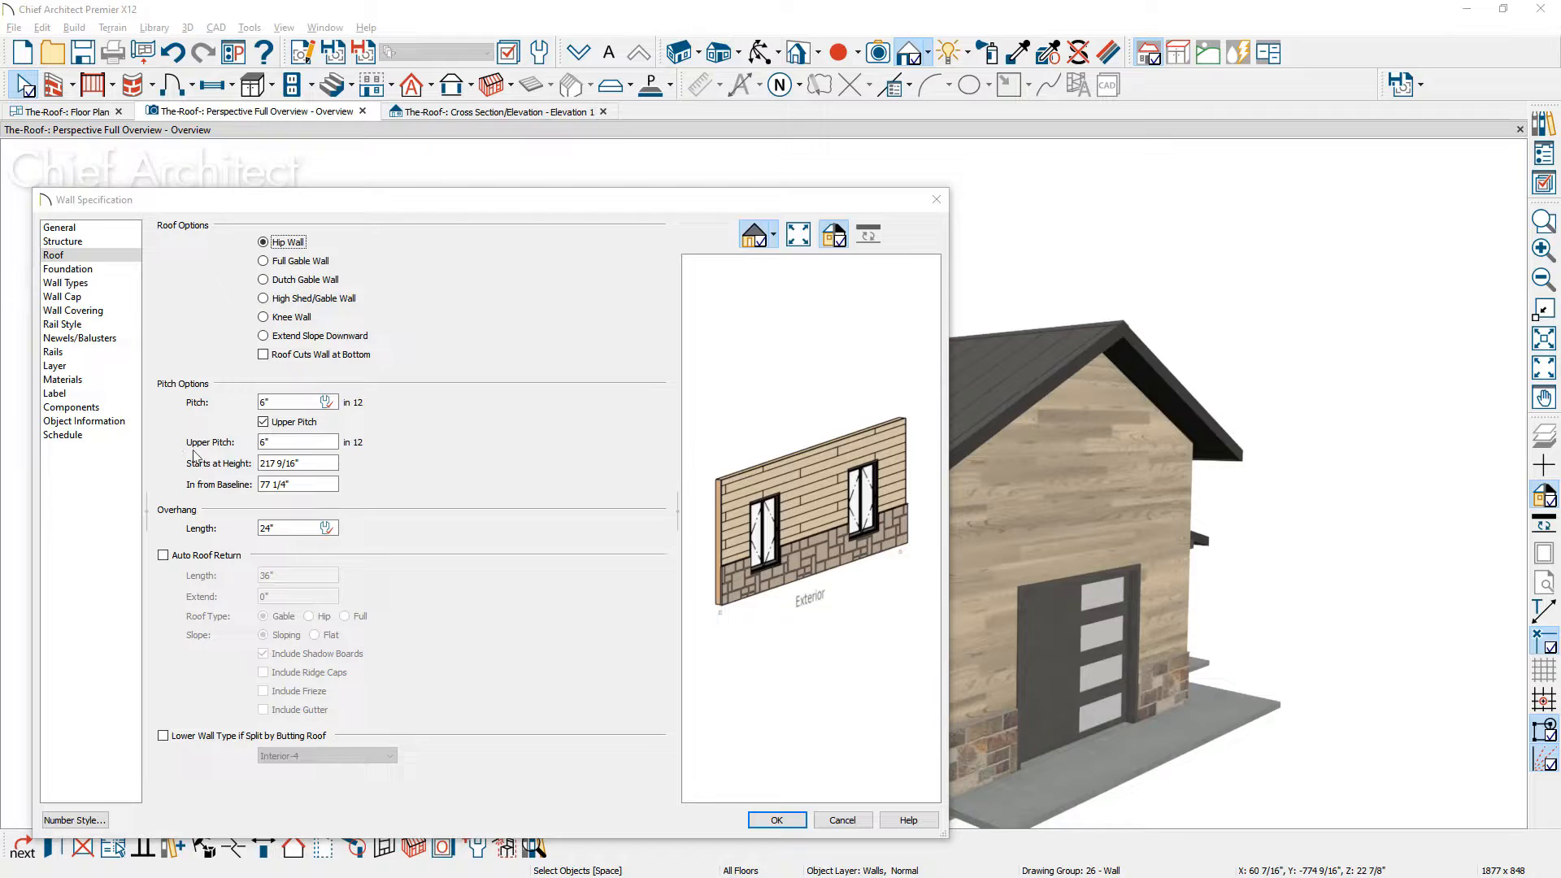
{"action": "double_click", "coordinate": [265, 443]}
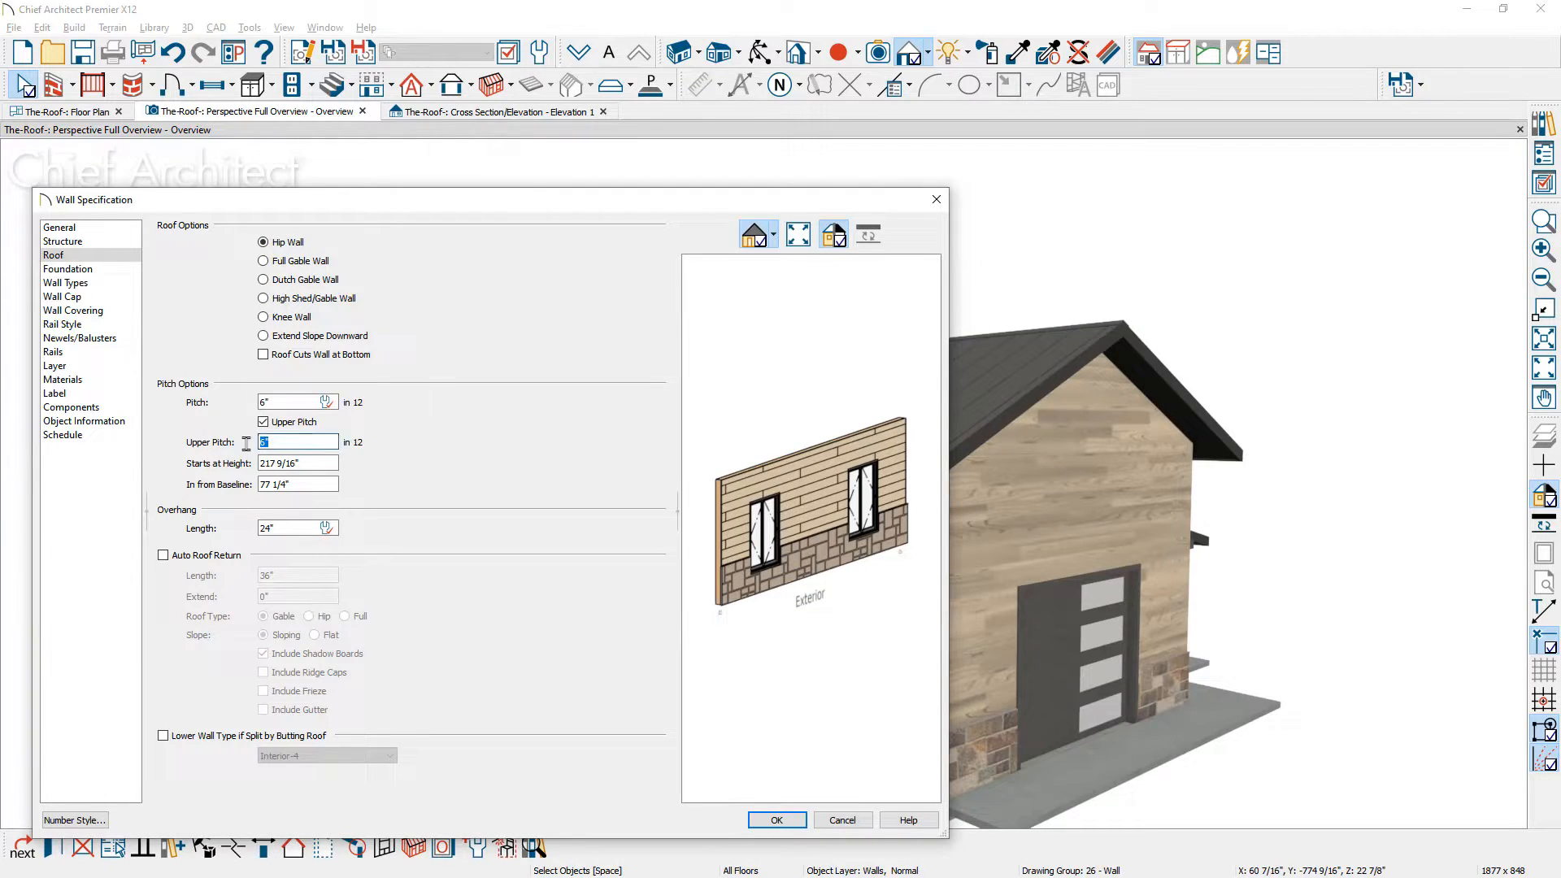
{"action": "type", "text": "2"}
{"action": "left_click_drag", "start_coordinate": [309, 484], "coordinate": [254, 484]}
{"action": "type", "text": "72"}
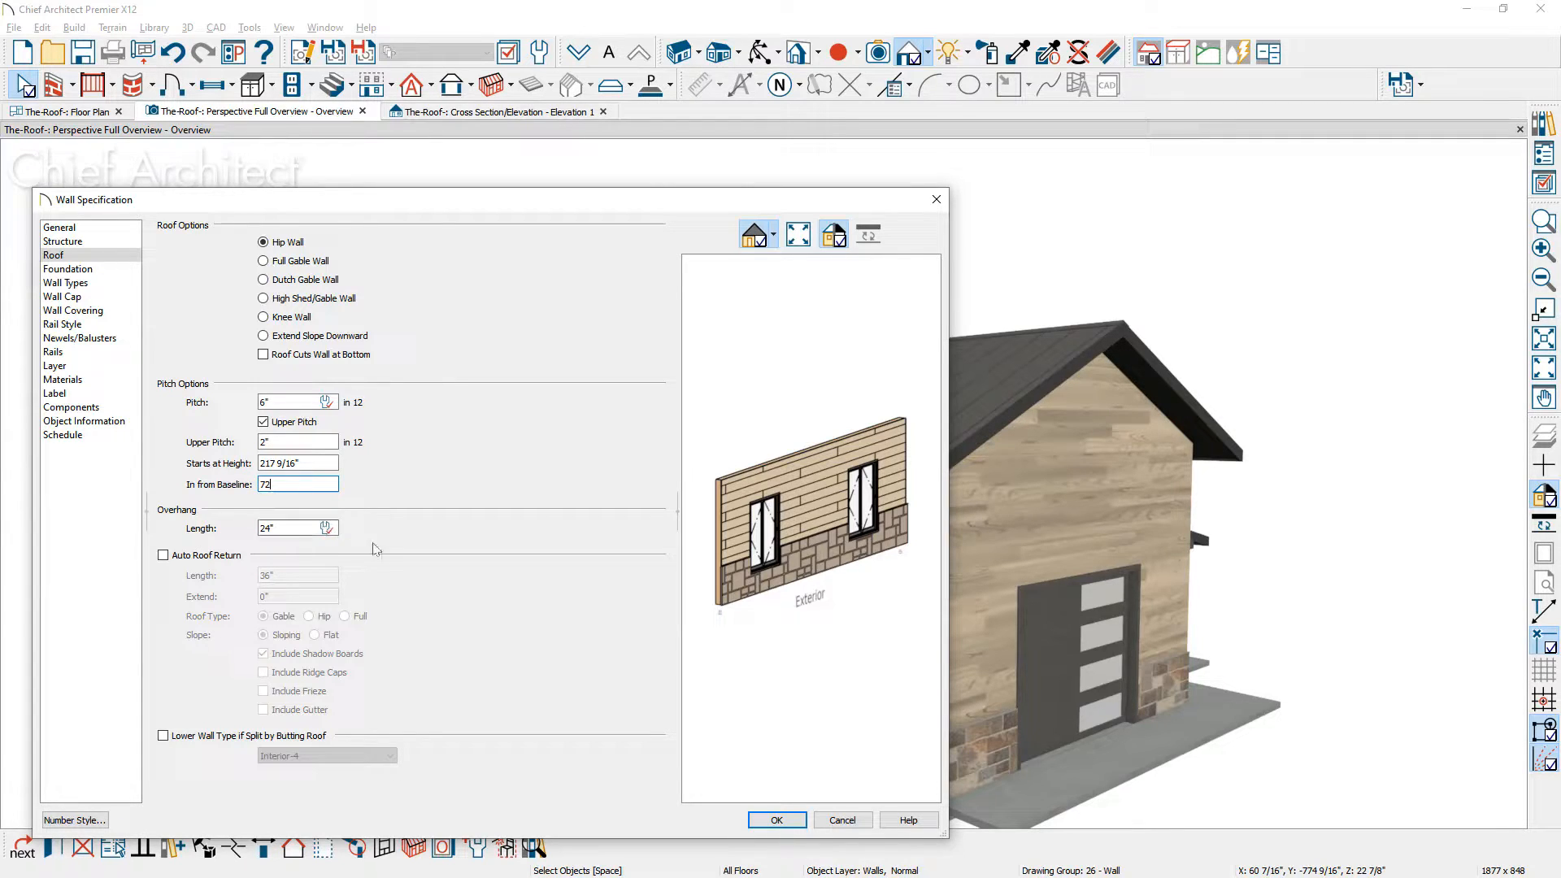
{"action": "left_click", "coordinate": [774, 820]}
Step: Rebuild the roof planes with Retain Manually Drawn Roof Planes enabled so the porch roof is kept
{"action": "left_click_drag", "start_coordinate": [1114, 768], "coordinate": [764, 759]}
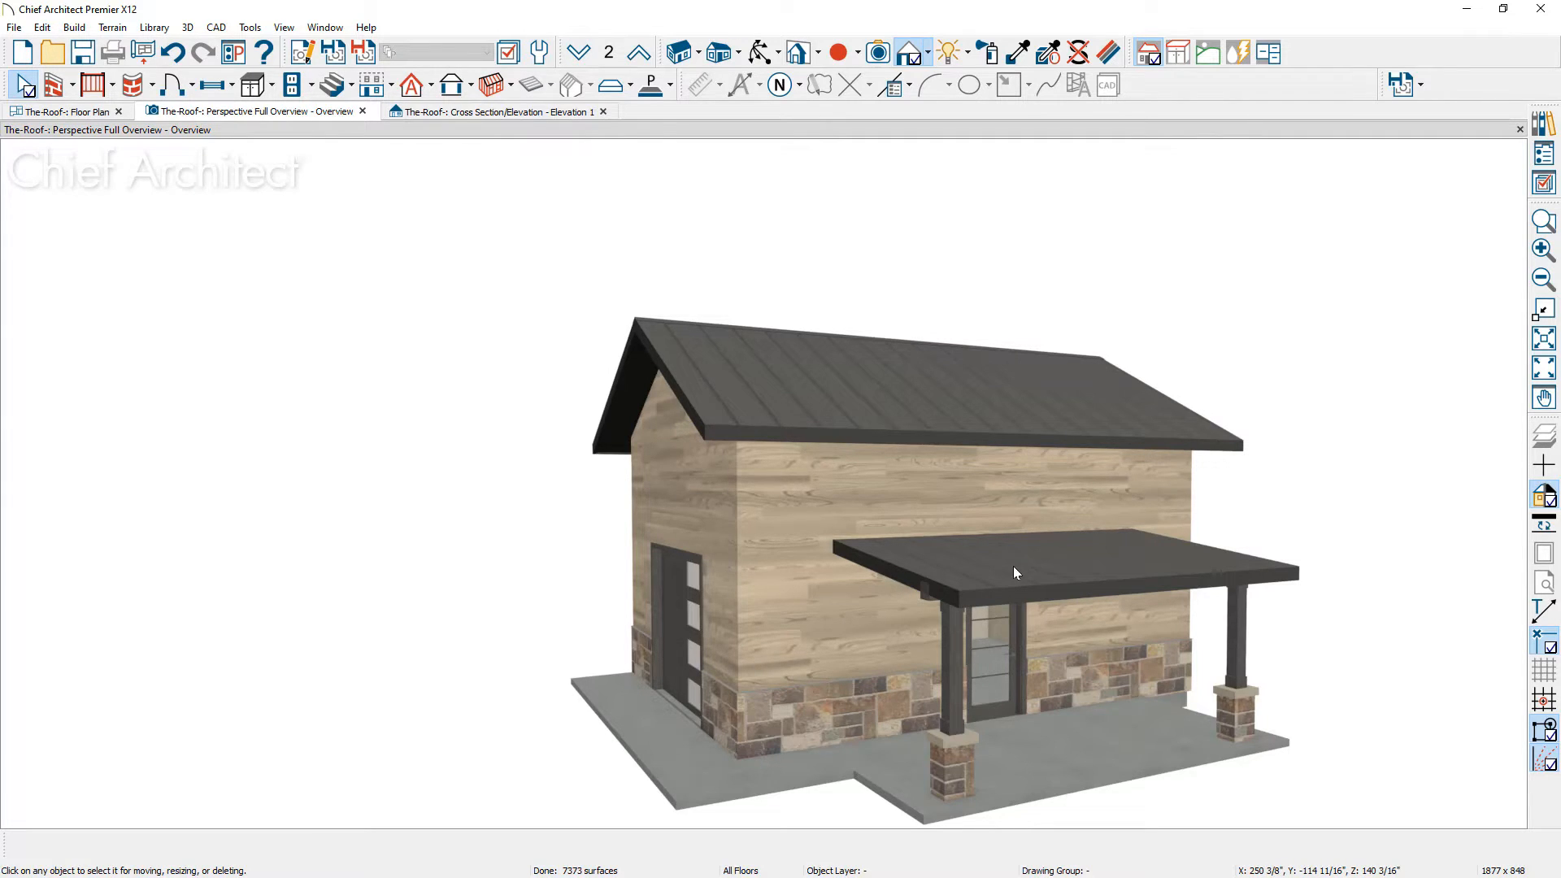
{"action": "left_click", "coordinate": [62, 27]}
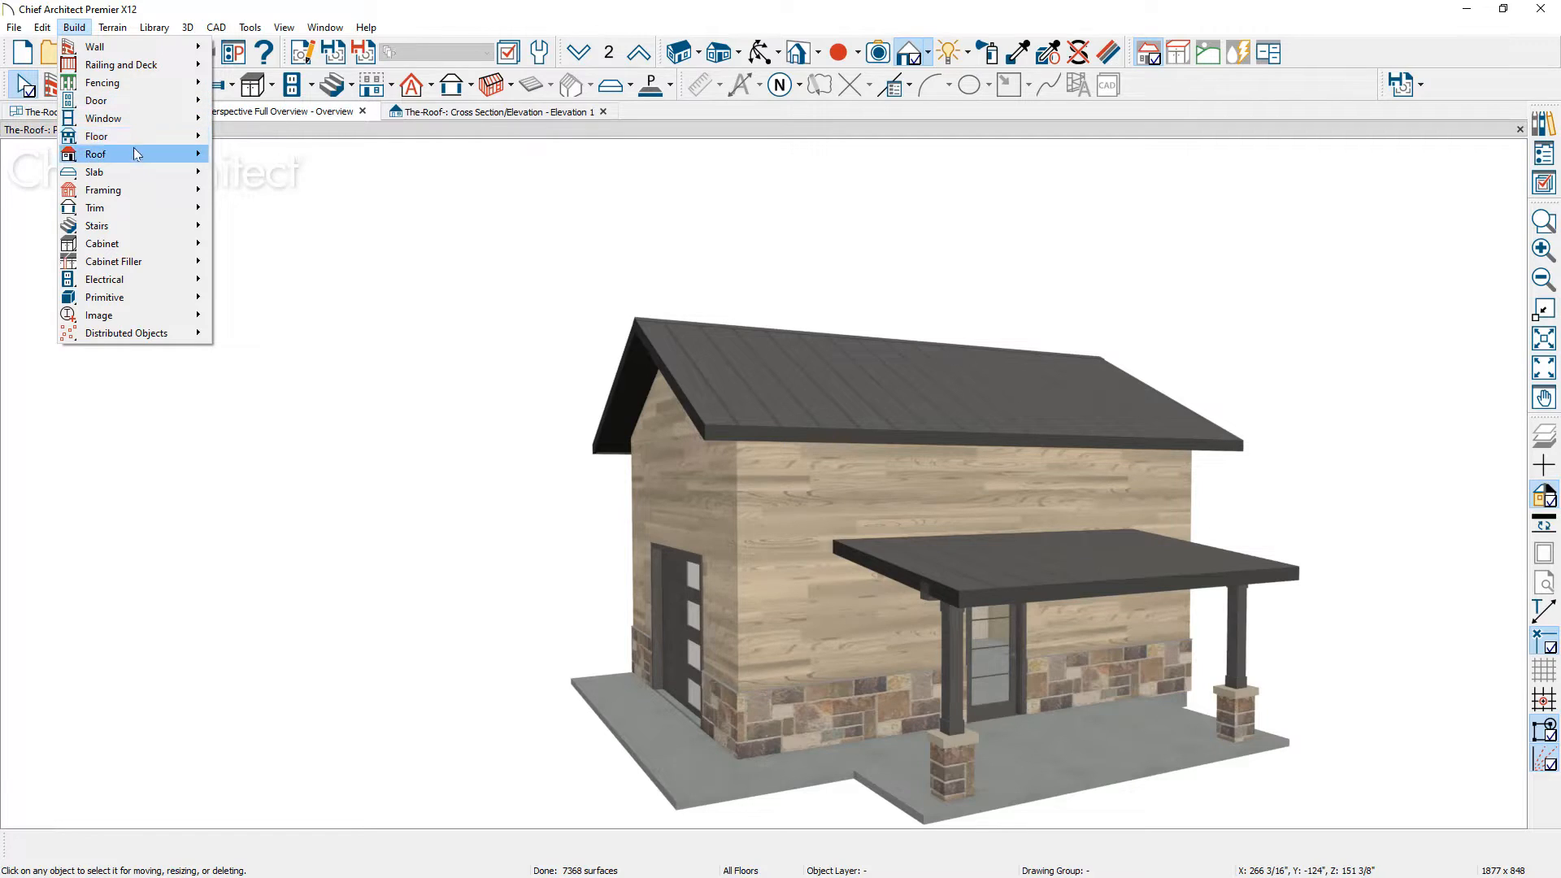
{"action": "mouse_move", "coordinate": [136, 154]}
{"action": "left_click", "coordinate": [259, 154]}
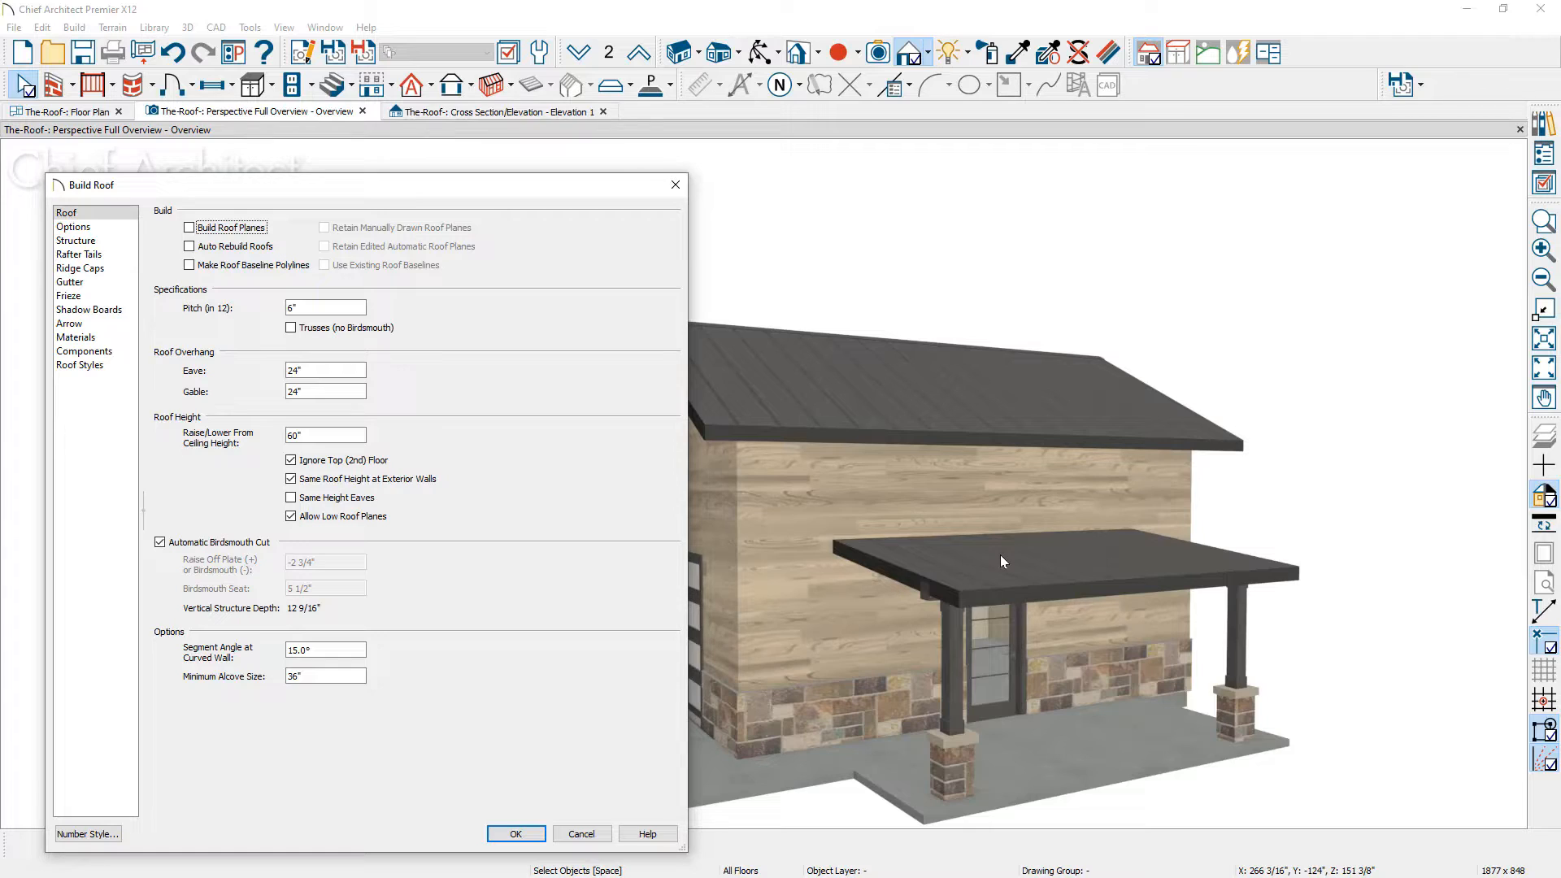
{"action": "left_click", "coordinate": [198, 229]}
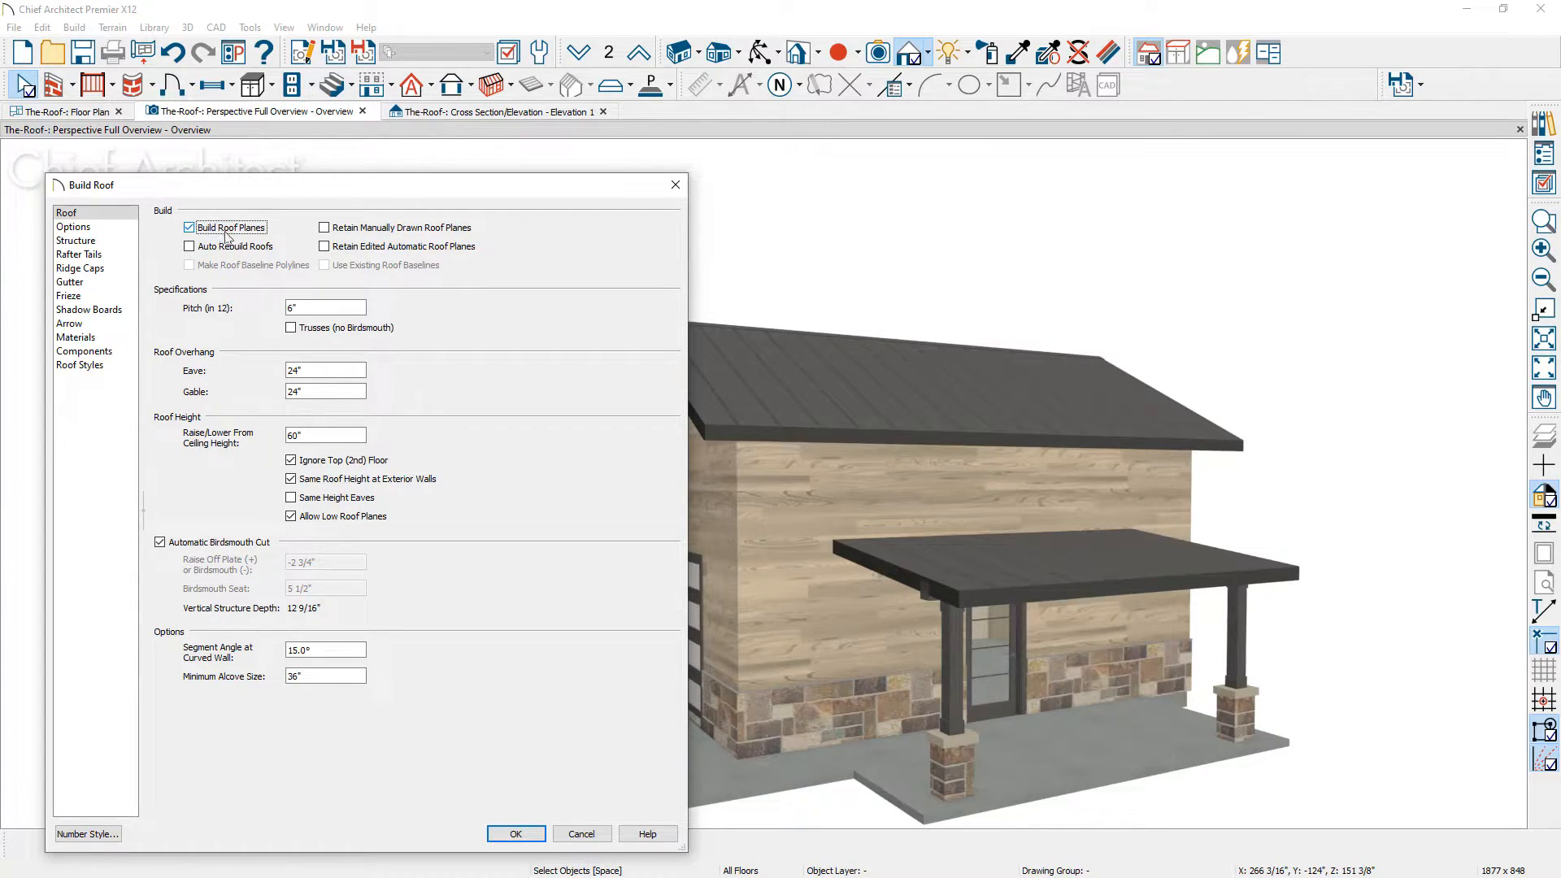
{"action": "left_click", "coordinate": [325, 229]}
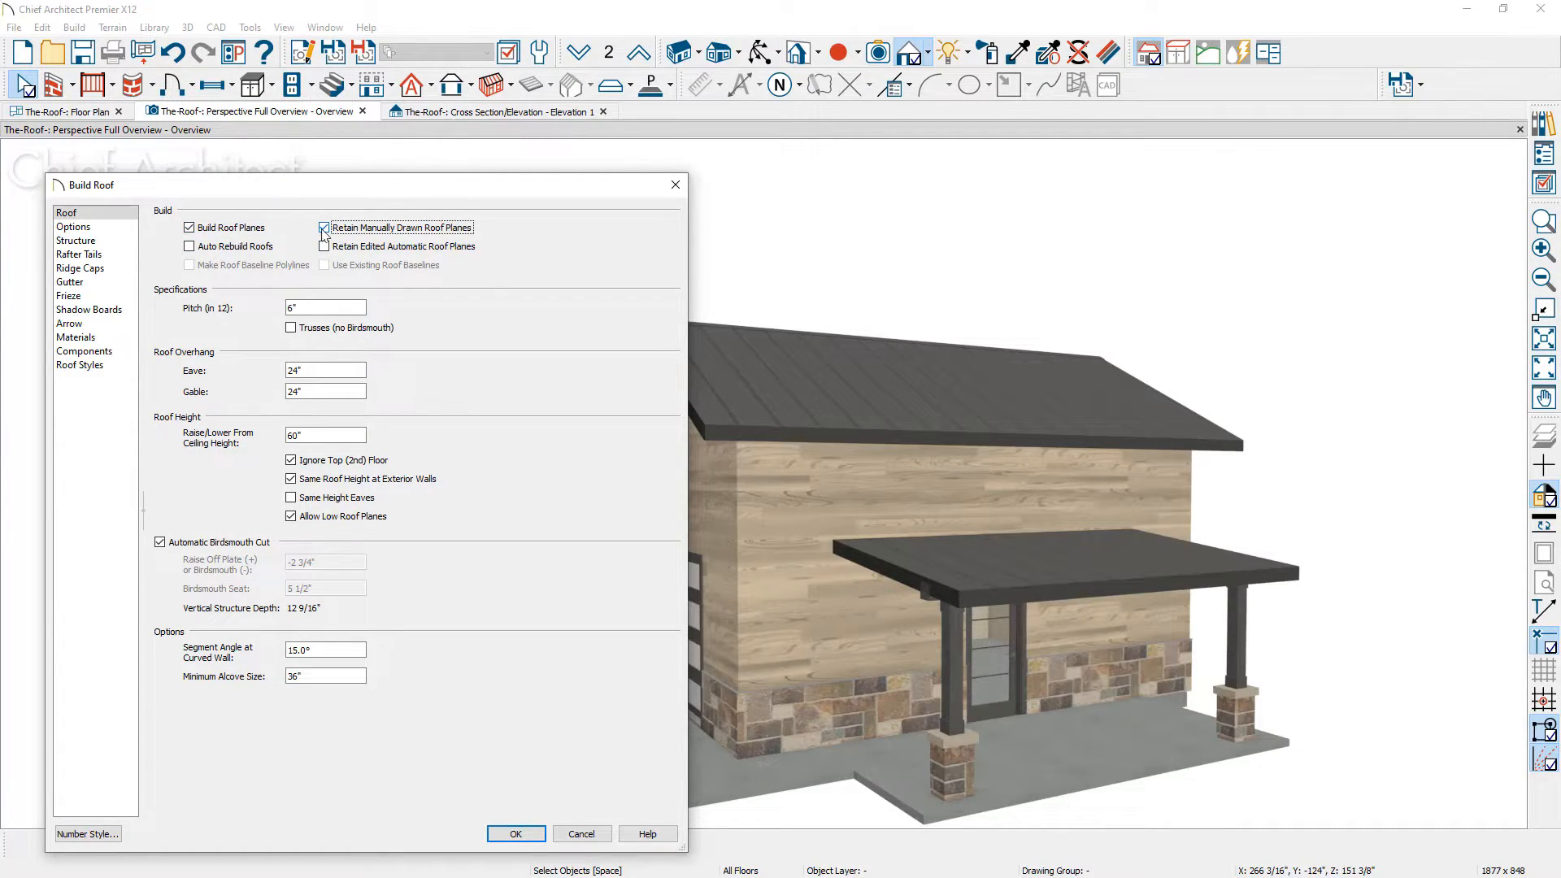
{"action": "left_click", "coordinate": [526, 835]}
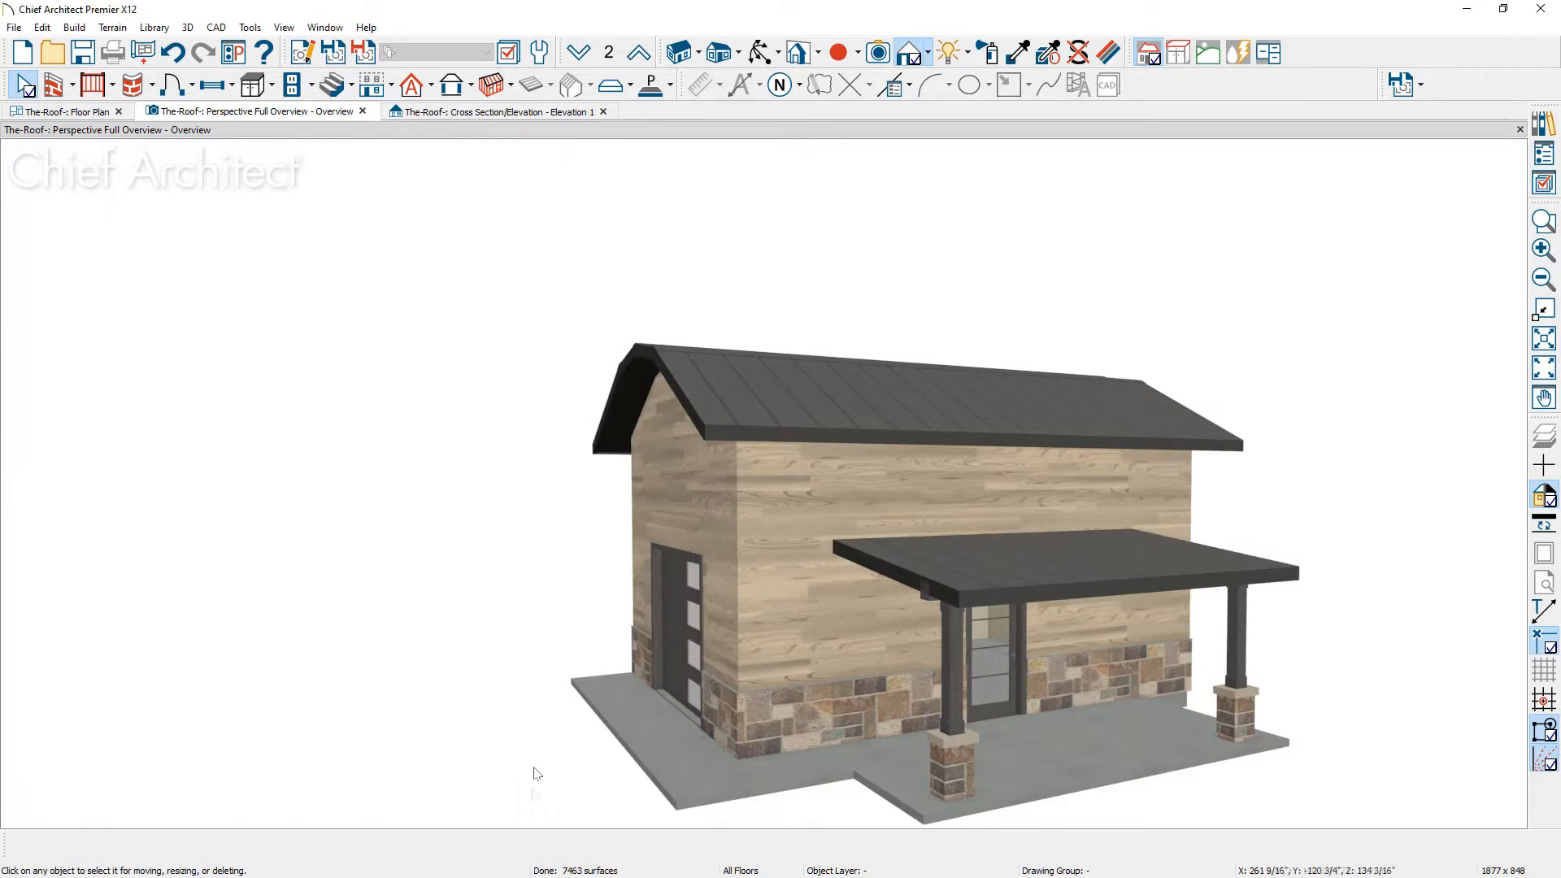
{"action": "middle_click_drag", "start_coordinate": [544, 680], "coordinate": [651, 654]}
{"action": "scroll", "coordinate": [720, 615], "scroll_direction": "up", "scroll_amount": 2}
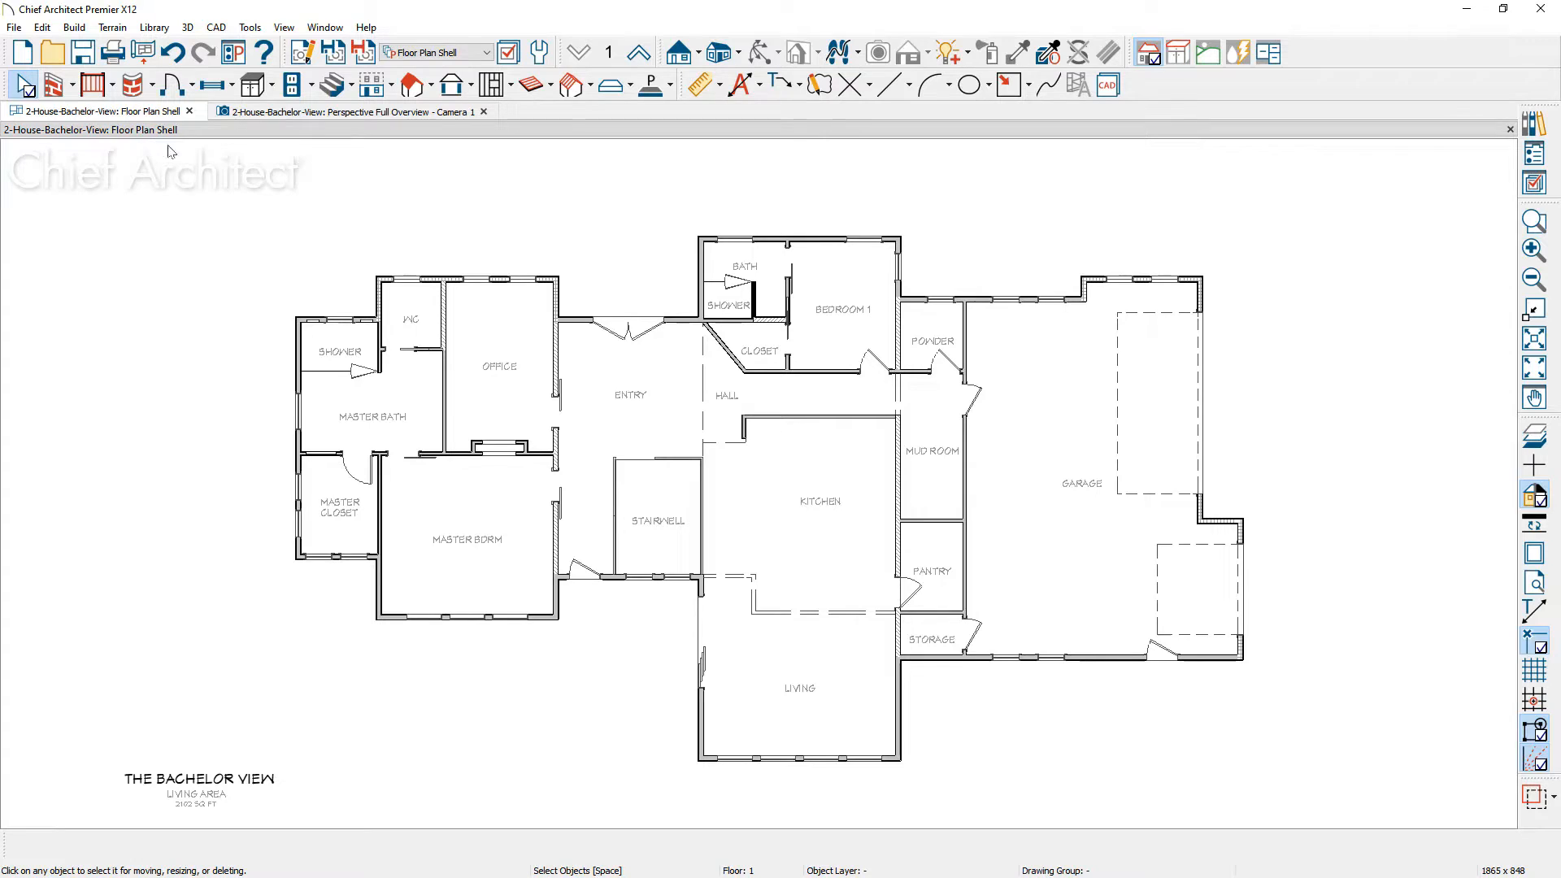
Step: In the Bachelor View house's camera overview, enable Auto Rebuild Roofs to generate a roof over the whole house
{"action": "left_click", "coordinate": [324, 114]}
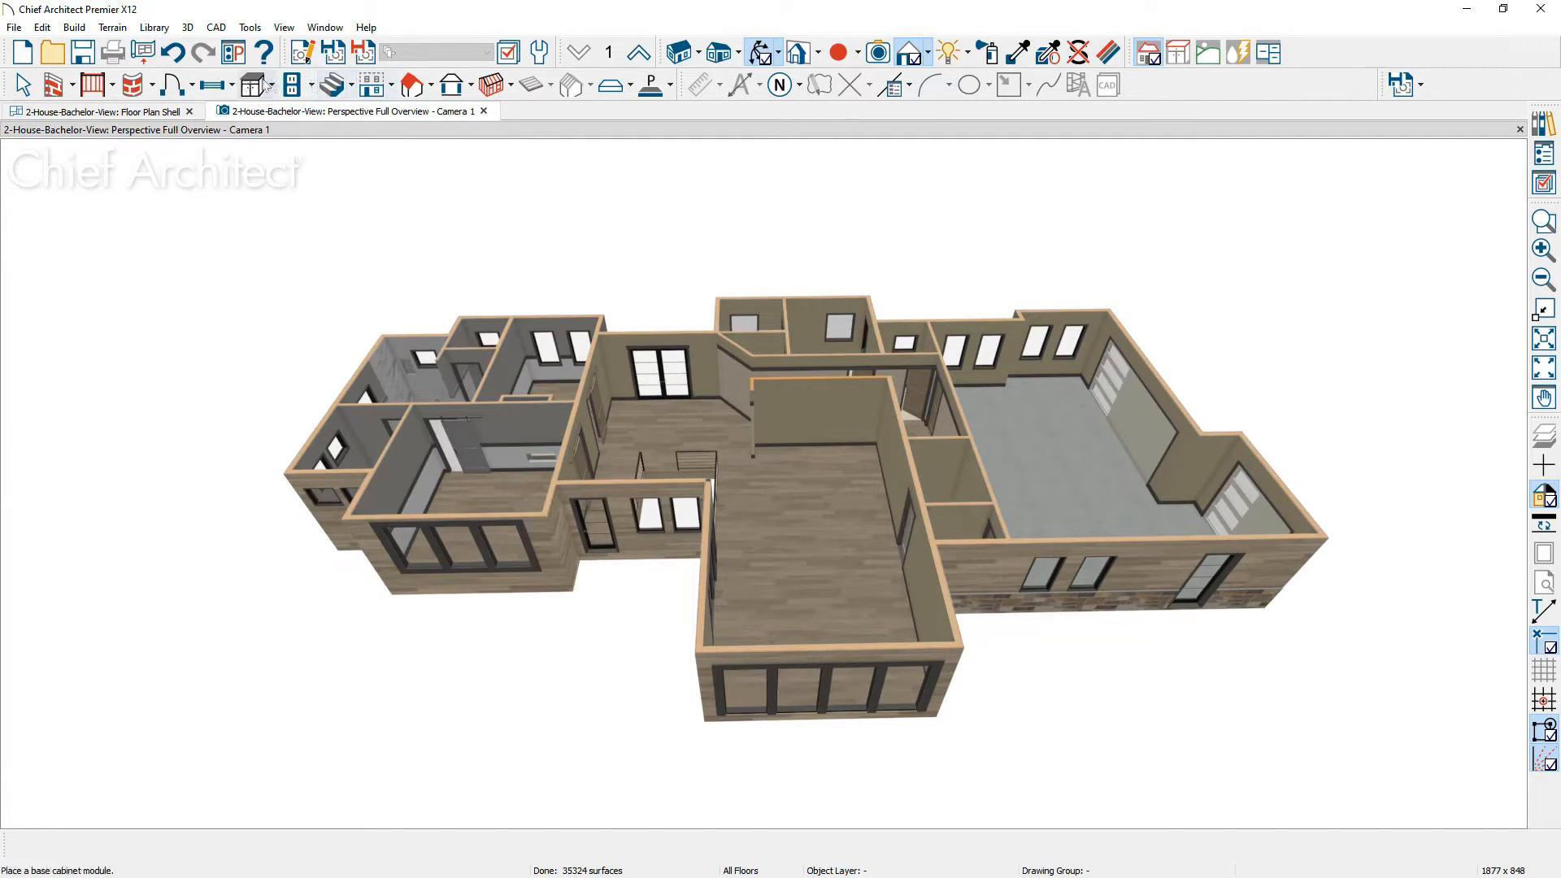
{"action": "left_click", "coordinate": [86, 34]}
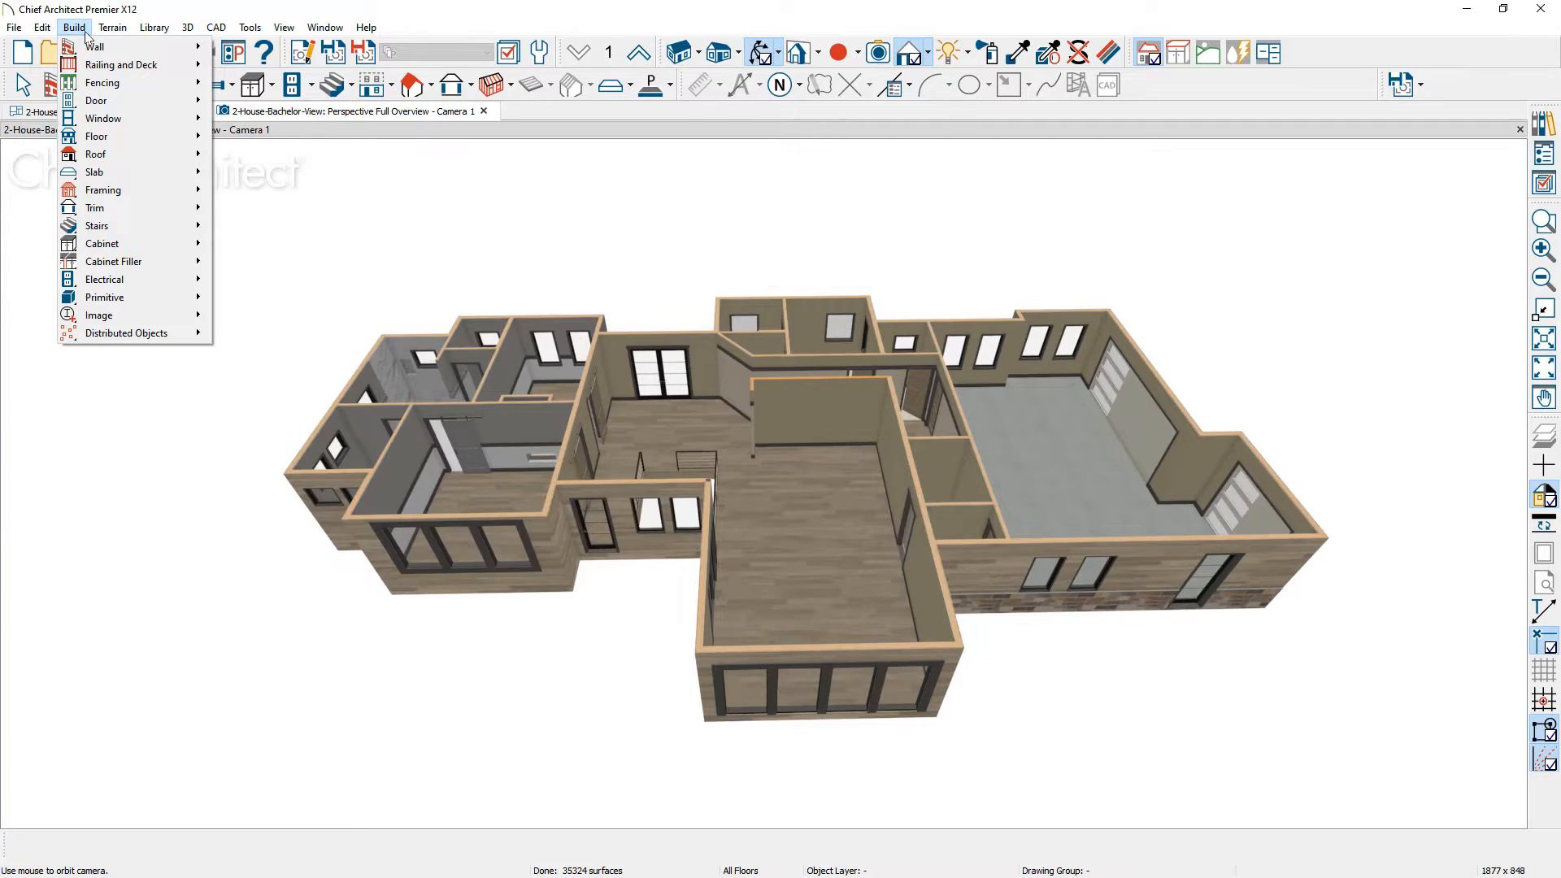
{"action": "mouse_move", "coordinate": [126, 156]}
{"action": "left_click", "coordinate": [281, 154]}
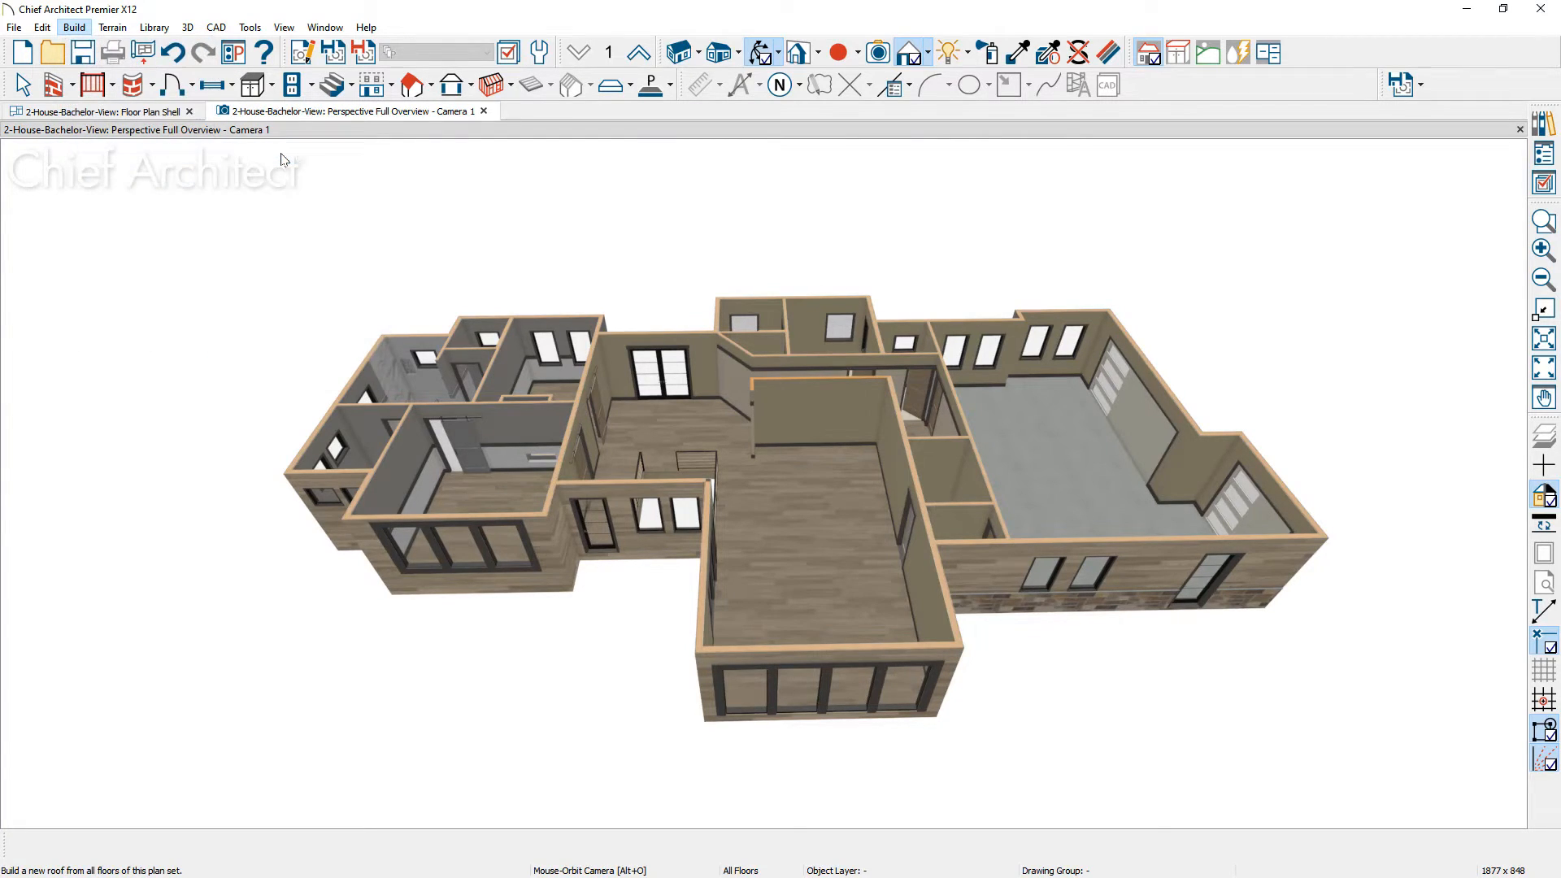
{"action": "left_click", "coordinate": [250, 248]}
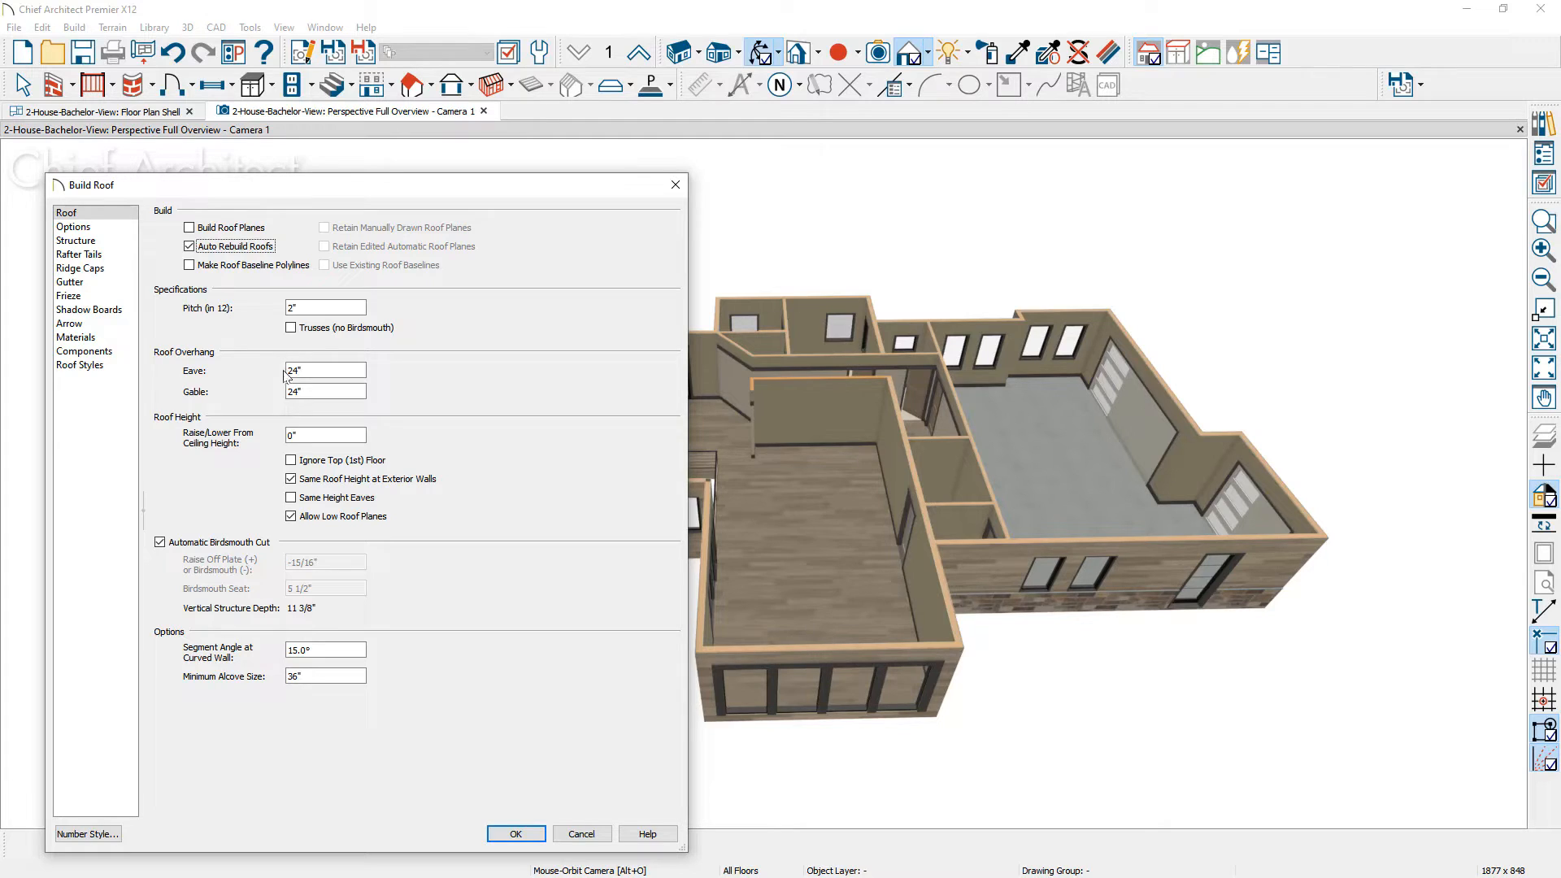
{"action": "left_click", "coordinate": [518, 833]}
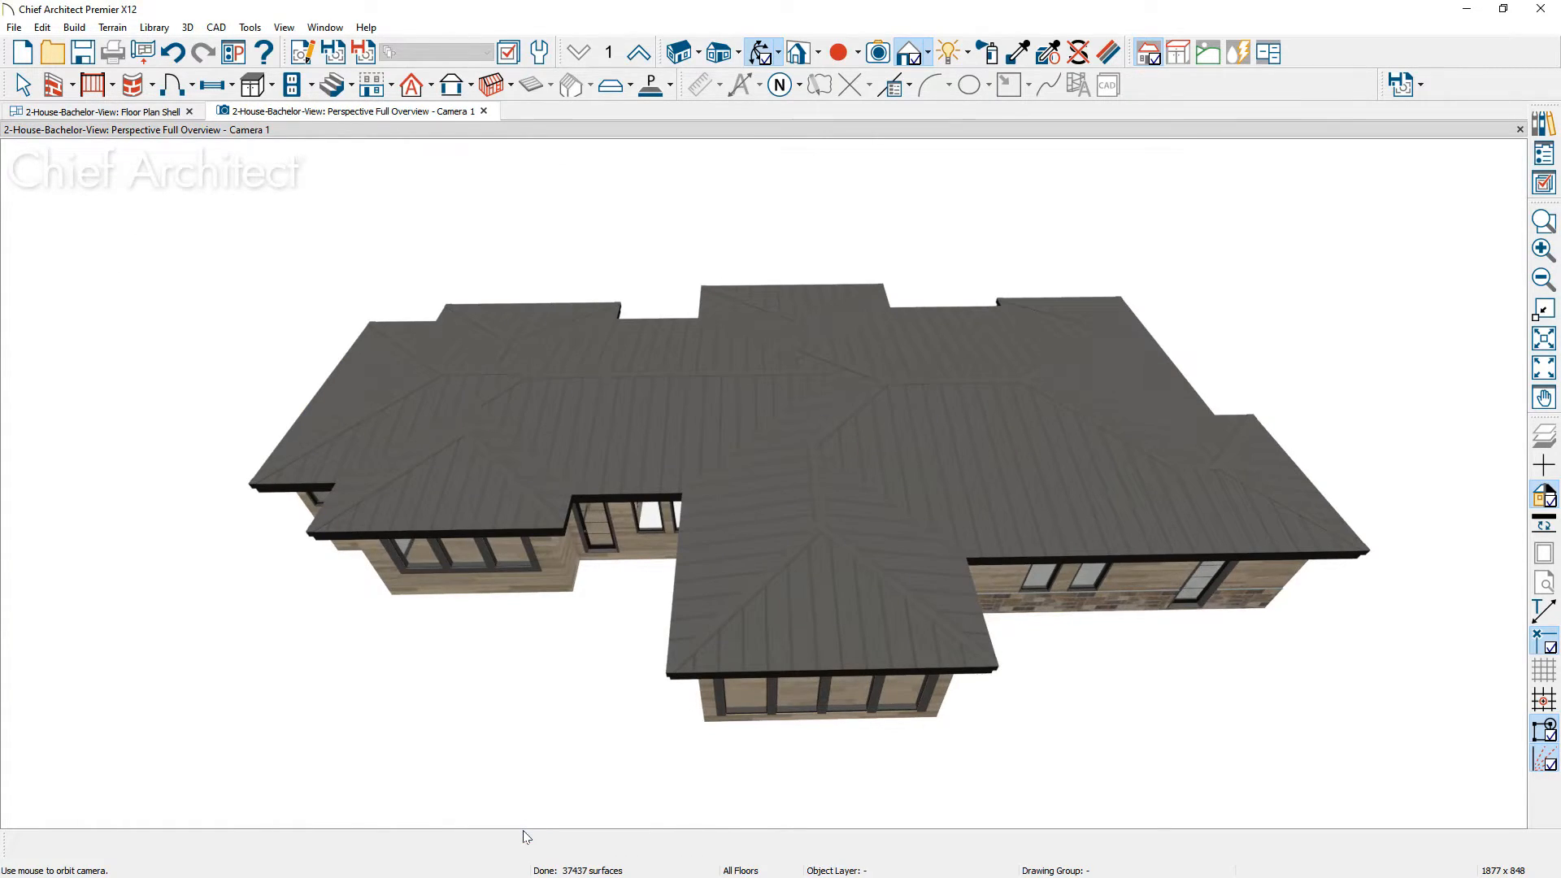
Step: Select the end walls of the seven projecting sections around the house and change them all to gable walls
{"action": "mouse_move", "coordinate": [764, 764]}
{"action": "left_mouse_down"}
{"action": "mouse_move", "coordinate": [749, 737]}
{"action": "mouse_move", "coordinate": [762, 735]}
{"action": "left_mouse_up"}
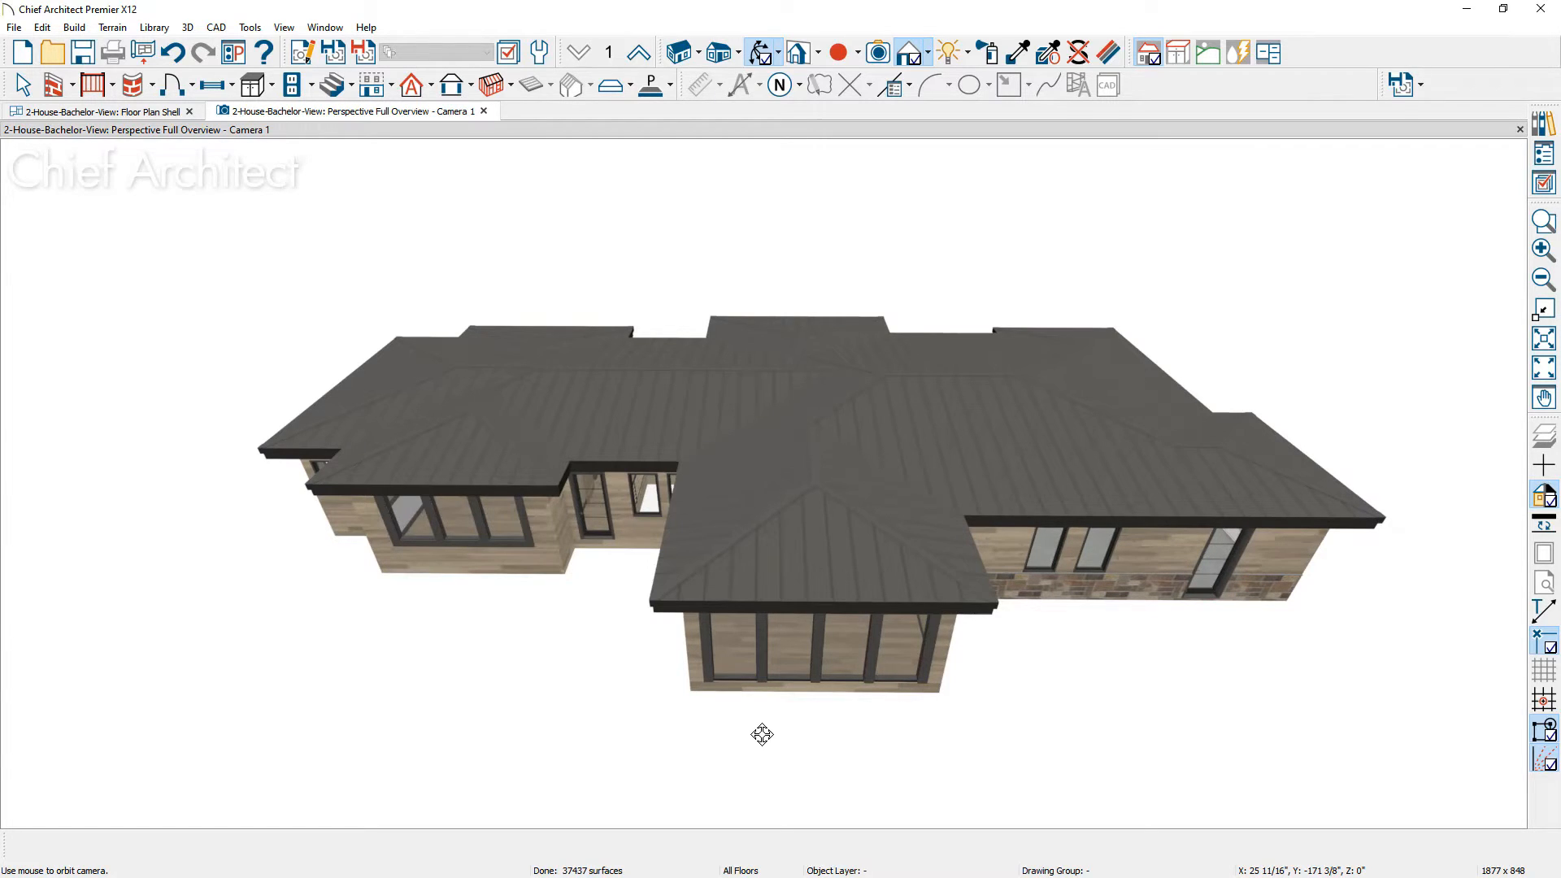
{"action": "key", "text": "space"}
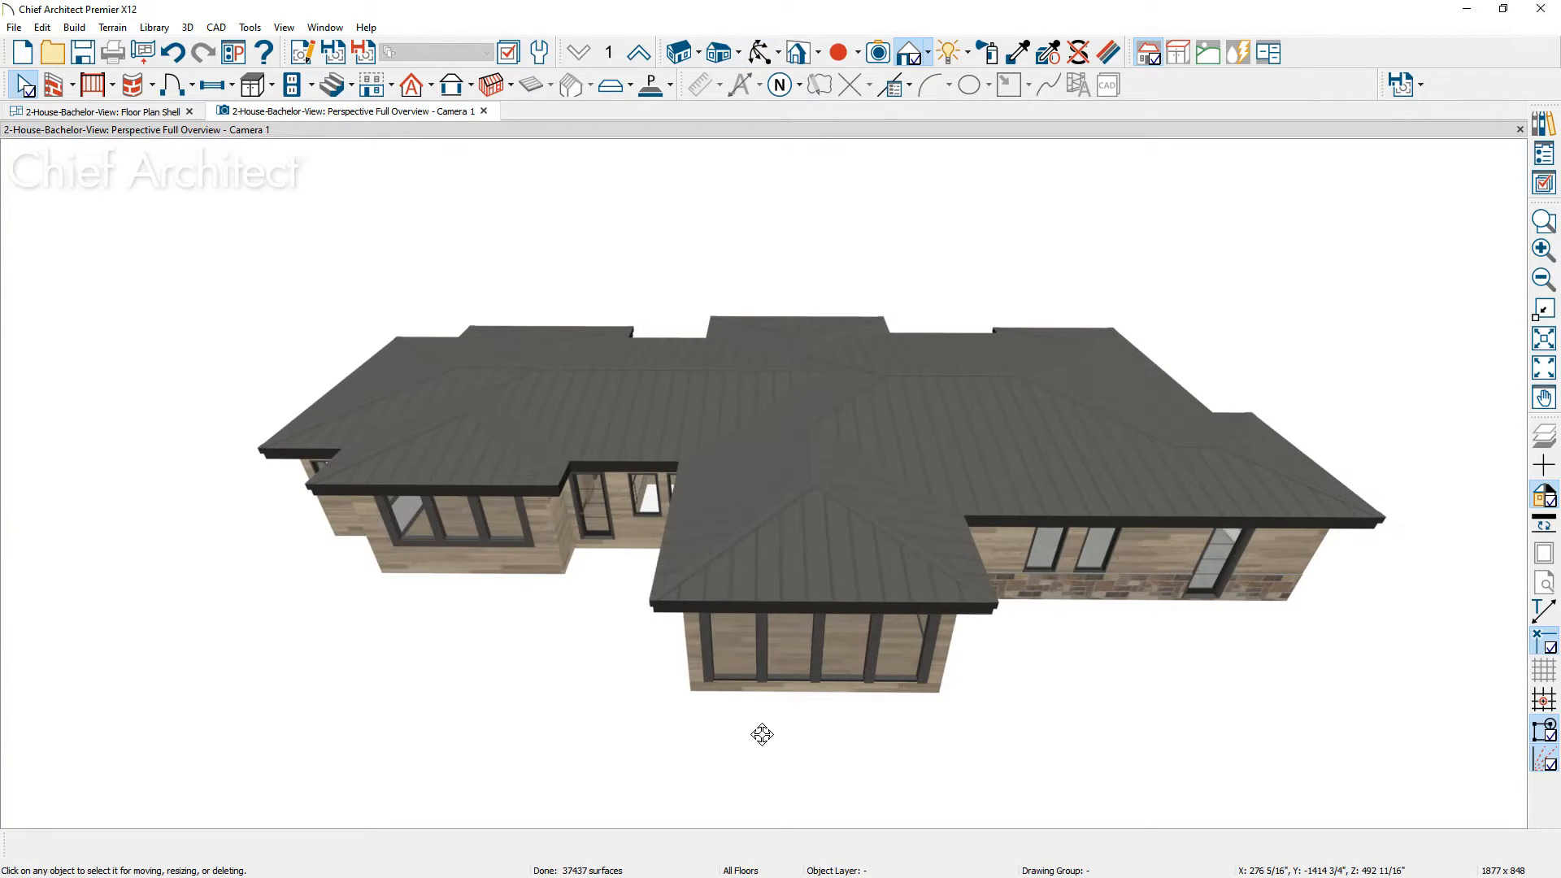
{"action": "left_click", "coordinate": [807, 689]}
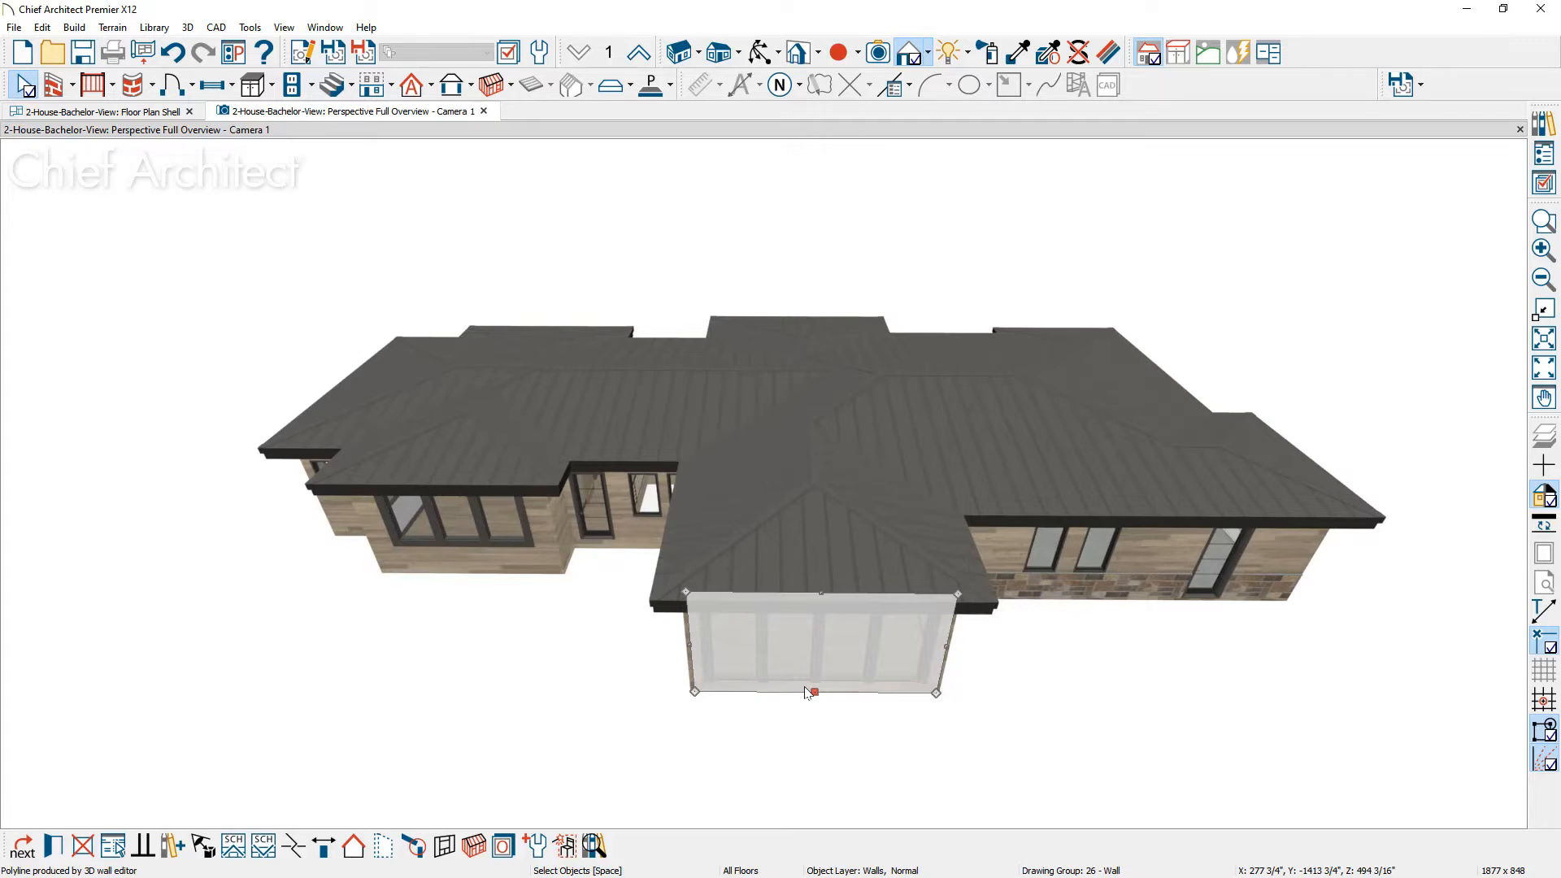
{"action": "left_click", "coordinate": [527, 567], "text": "shift"}
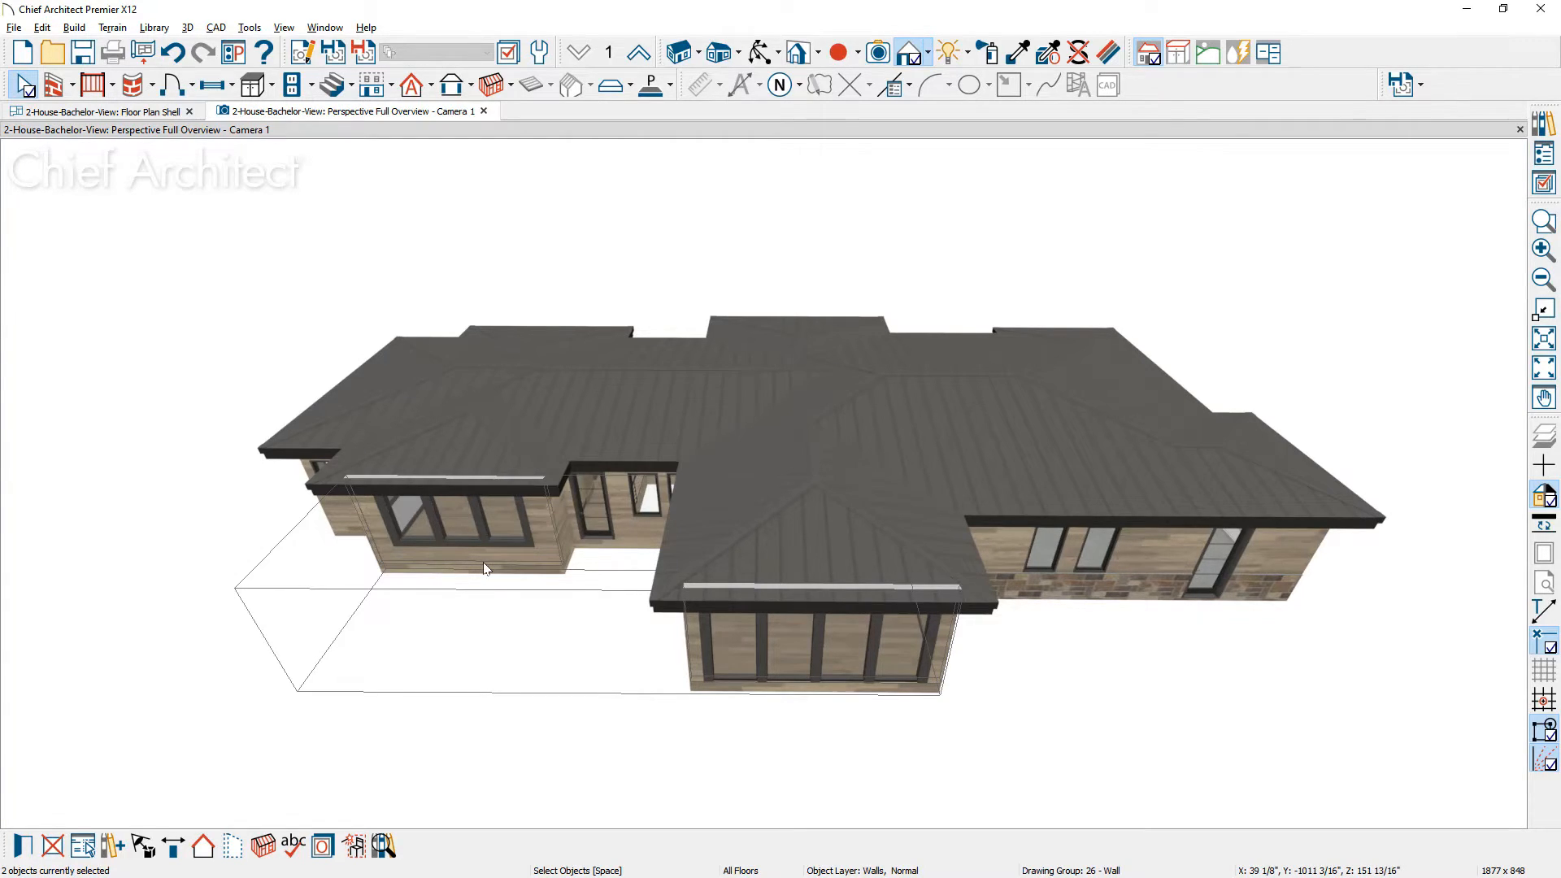
{"action": "middle_click_drag", "start_coordinate": [482, 568], "coordinate": [773, 514]}
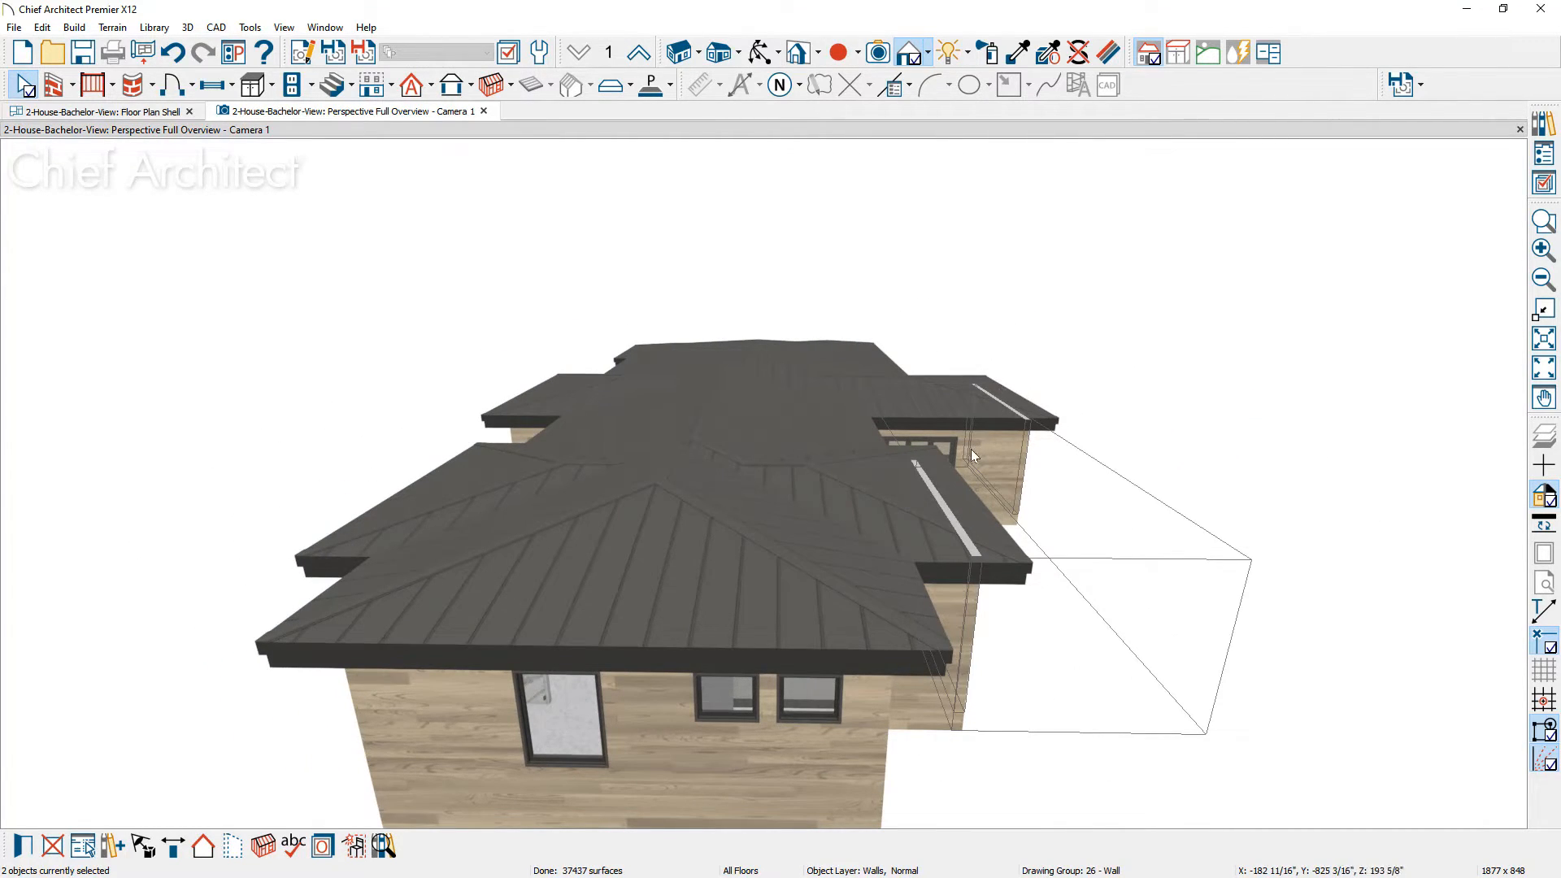
{"action": "left_click", "coordinate": [666, 771]}
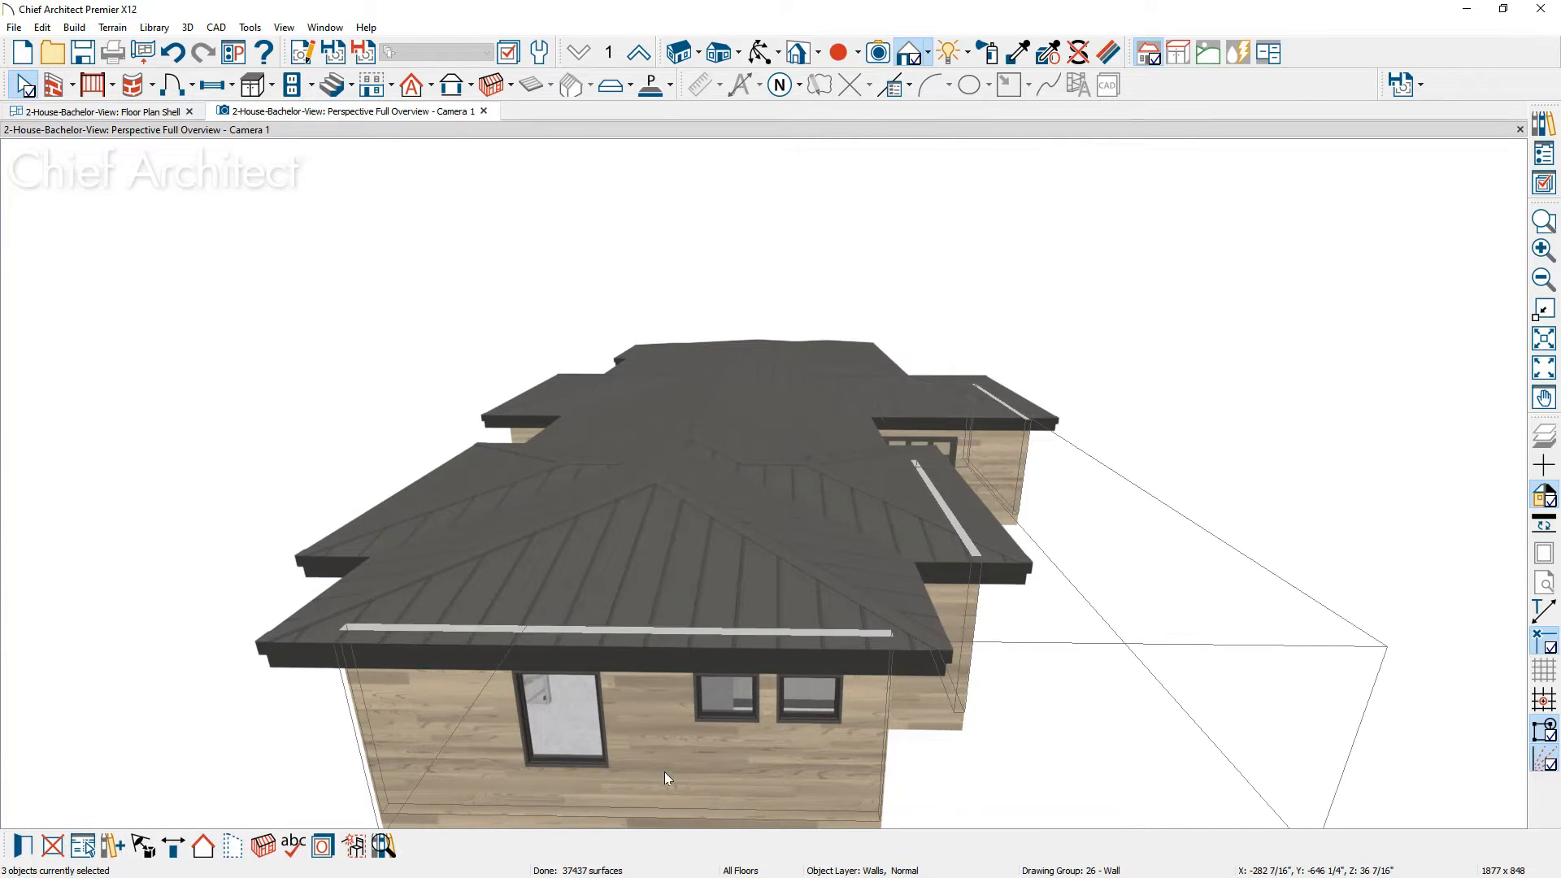
{"action": "middle_click_drag", "start_coordinate": [660, 771], "coordinate": [966, 794]}
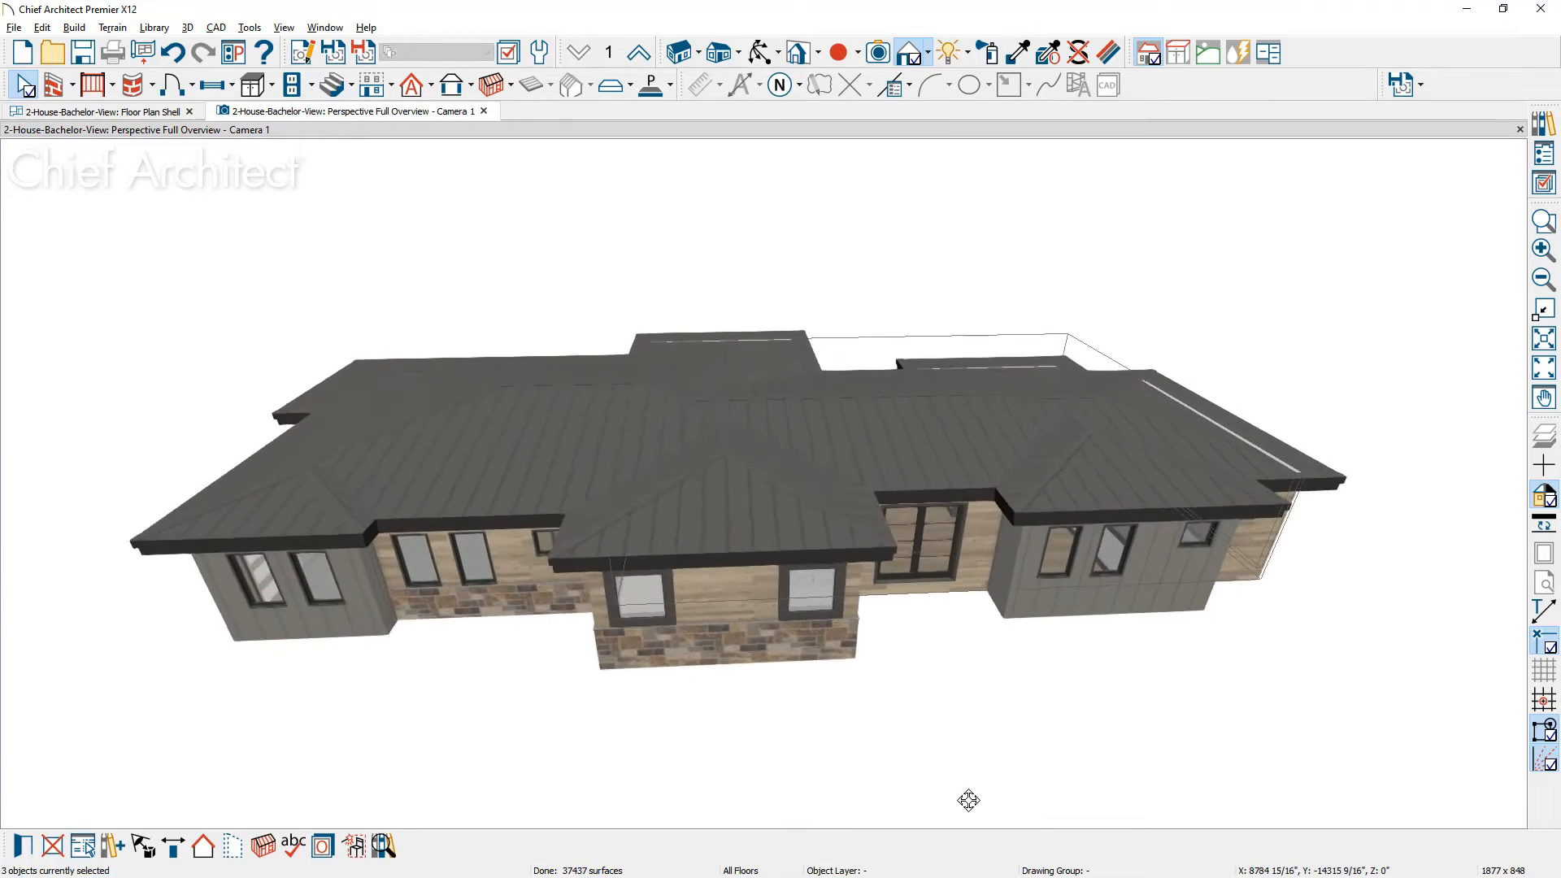
{"action": "left_click", "coordinate": [1115, 610], "text": "shift"}
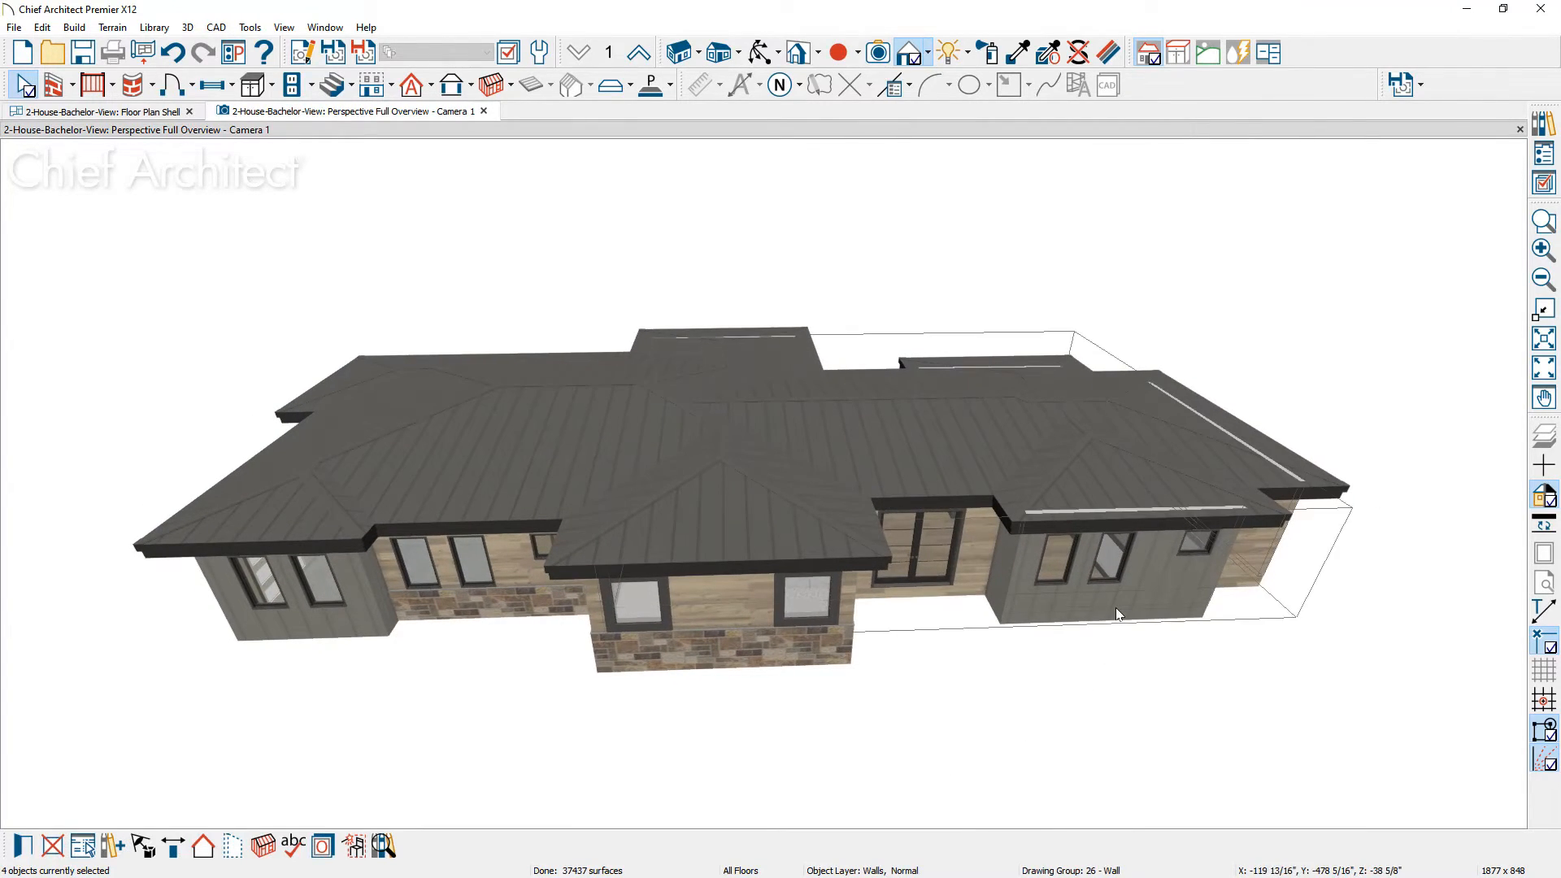
{"action": "left_click", "coordinate": [773, 654], "text": "shift"}
{"action": "left_click", "coordinate": [333, 634], "text": "shift"}
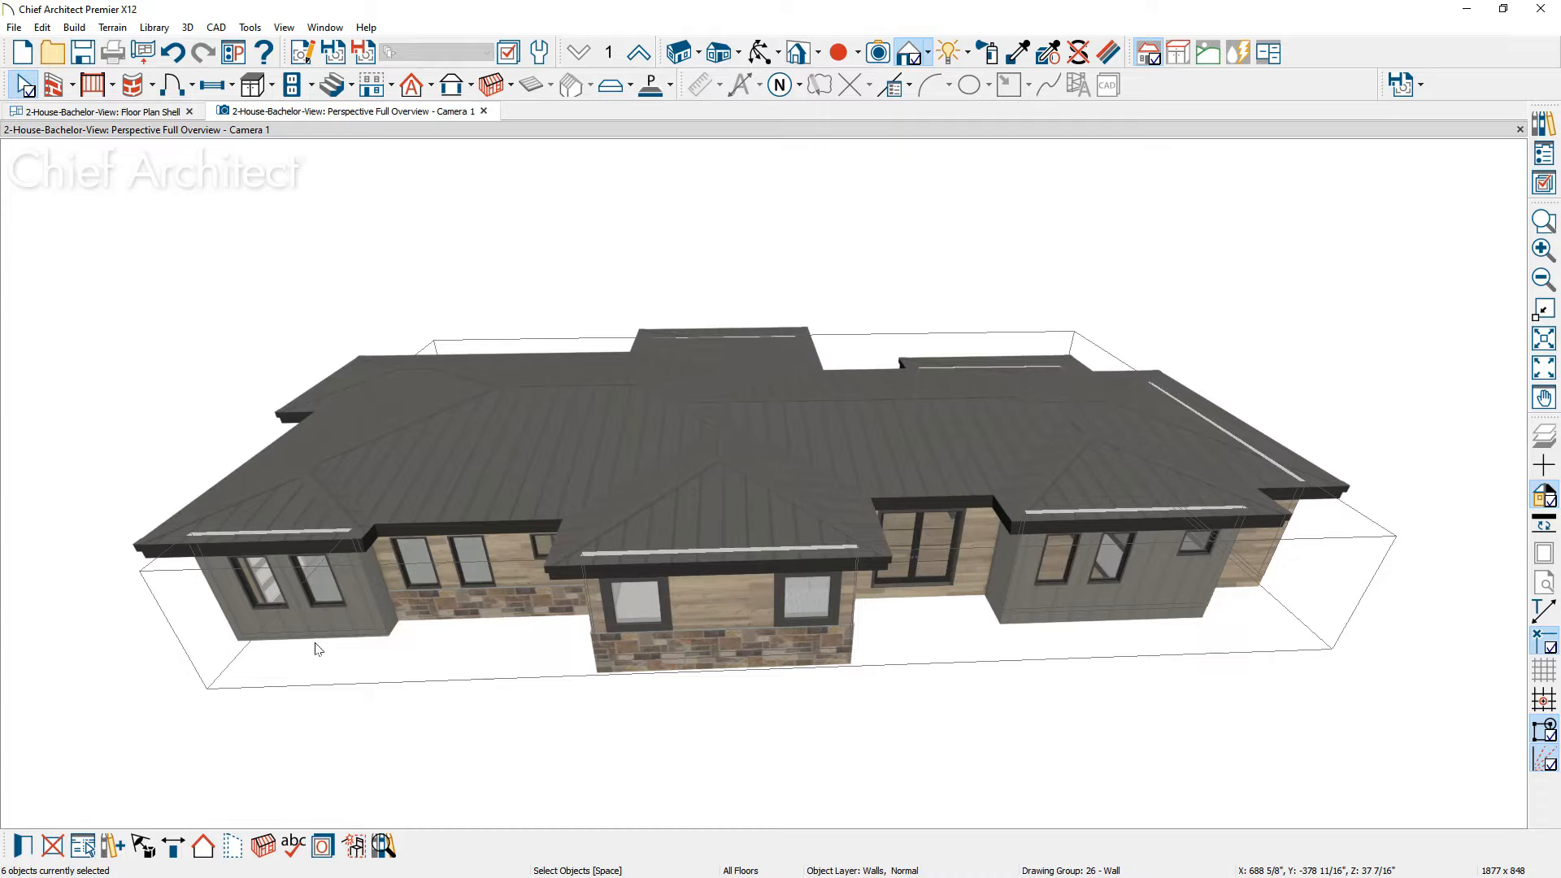
{"action": "middle_click_drag", "start_coordinate": [161, 586], "coordinate": [383, 551]}
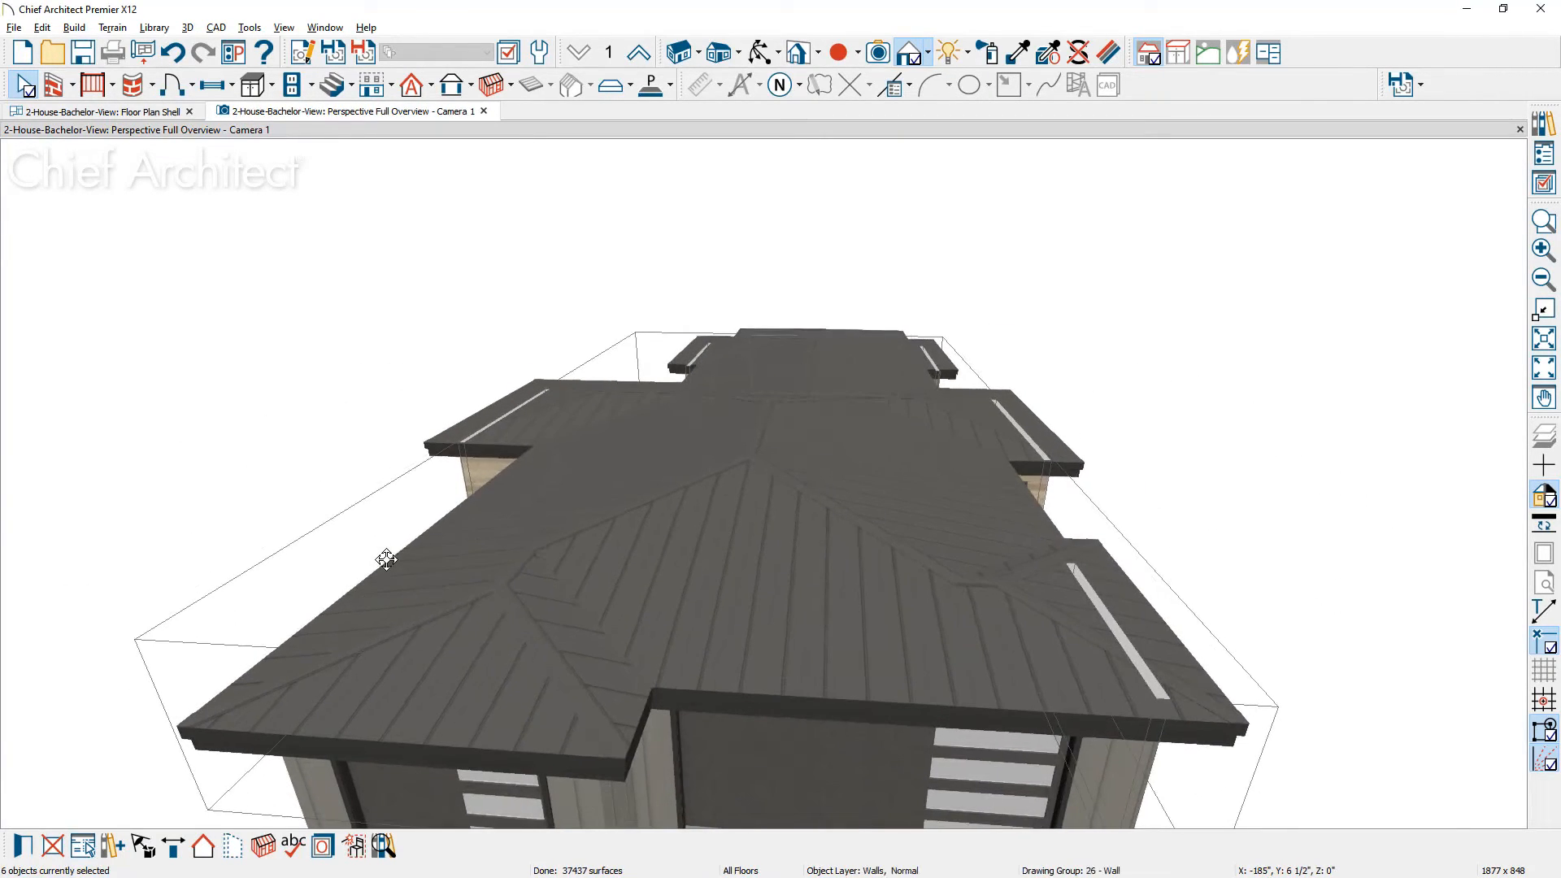
{"action": "left_click", "coordinate": [574, 812], "text": "shift"}
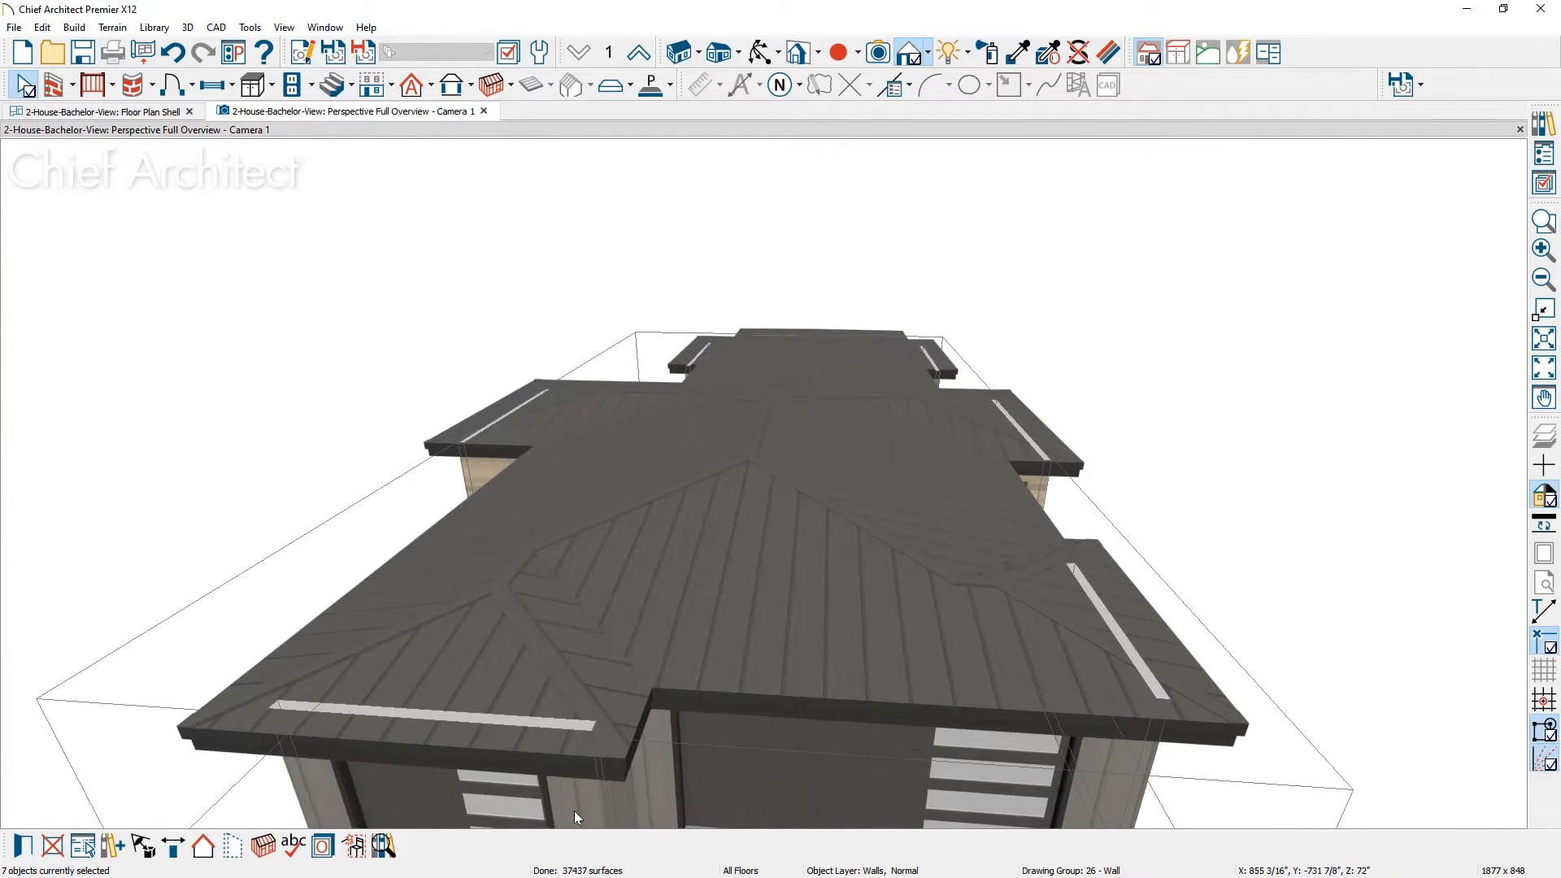
{"action": "middle_click_drag", "start_coordinate": [724, 617], "coordinate": [741, 566]}
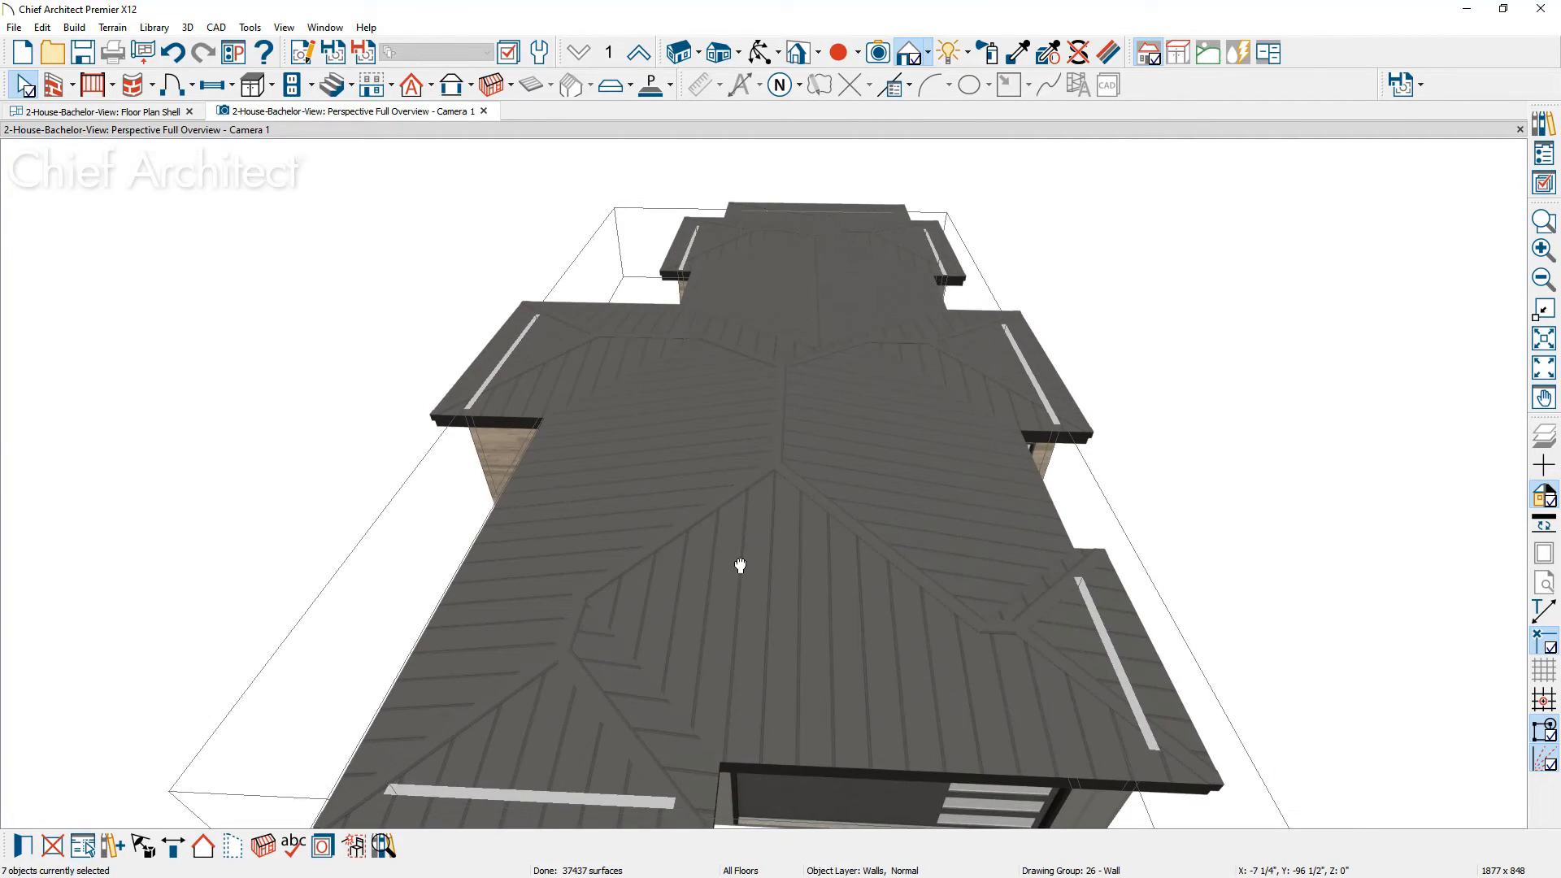
{"action": "scroll", "coordinate": [740, 566], "scroll_direction": "down", "scroll_amount": 2}
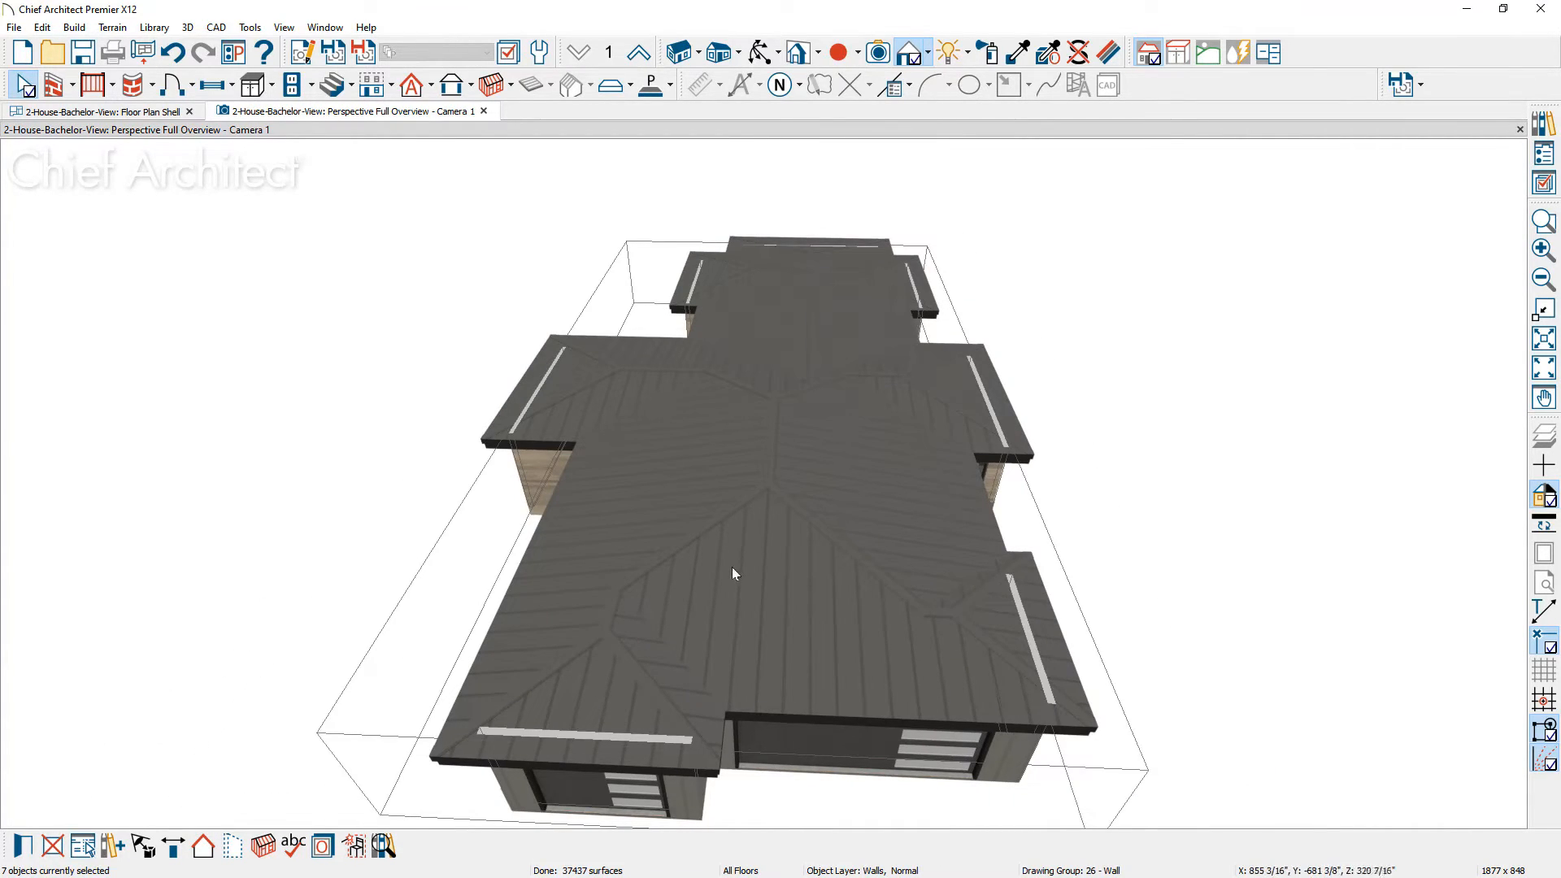
{"action": "left_click", "coordinate": [218, 848]}
{"action": "middle_click_drag", "start_coordinate": [335, 649], "coordinate": [620, 629]}
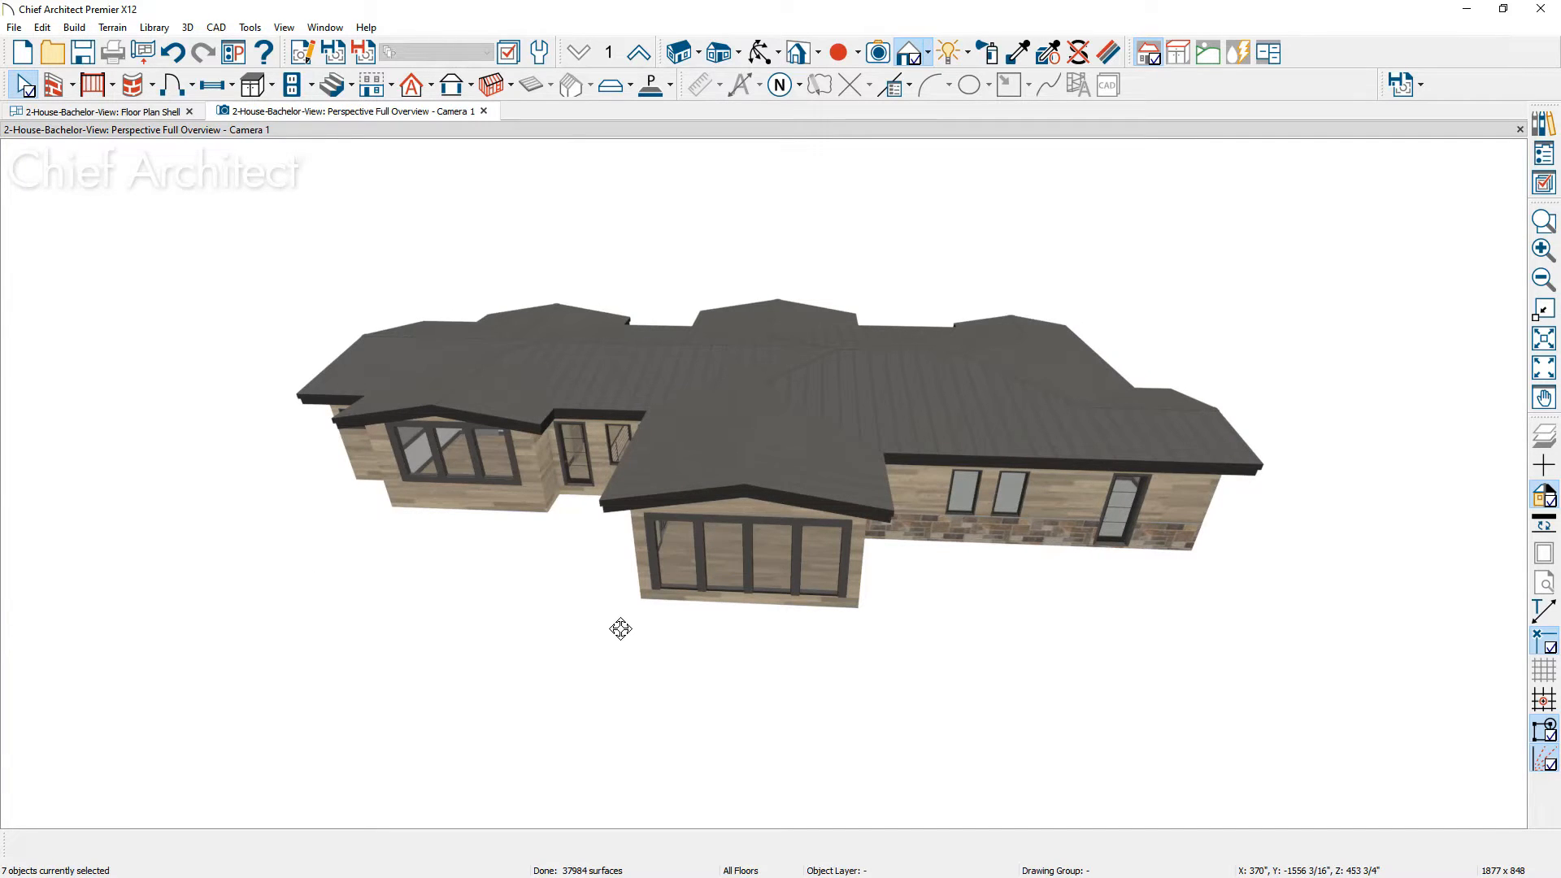
Step: Set both short side walls of the master bedroom projection to High Shed/Gable Wall
{"action": "middle_click_drag", "start_coordinate": [620, 629], "coordinate": [728, 621]}
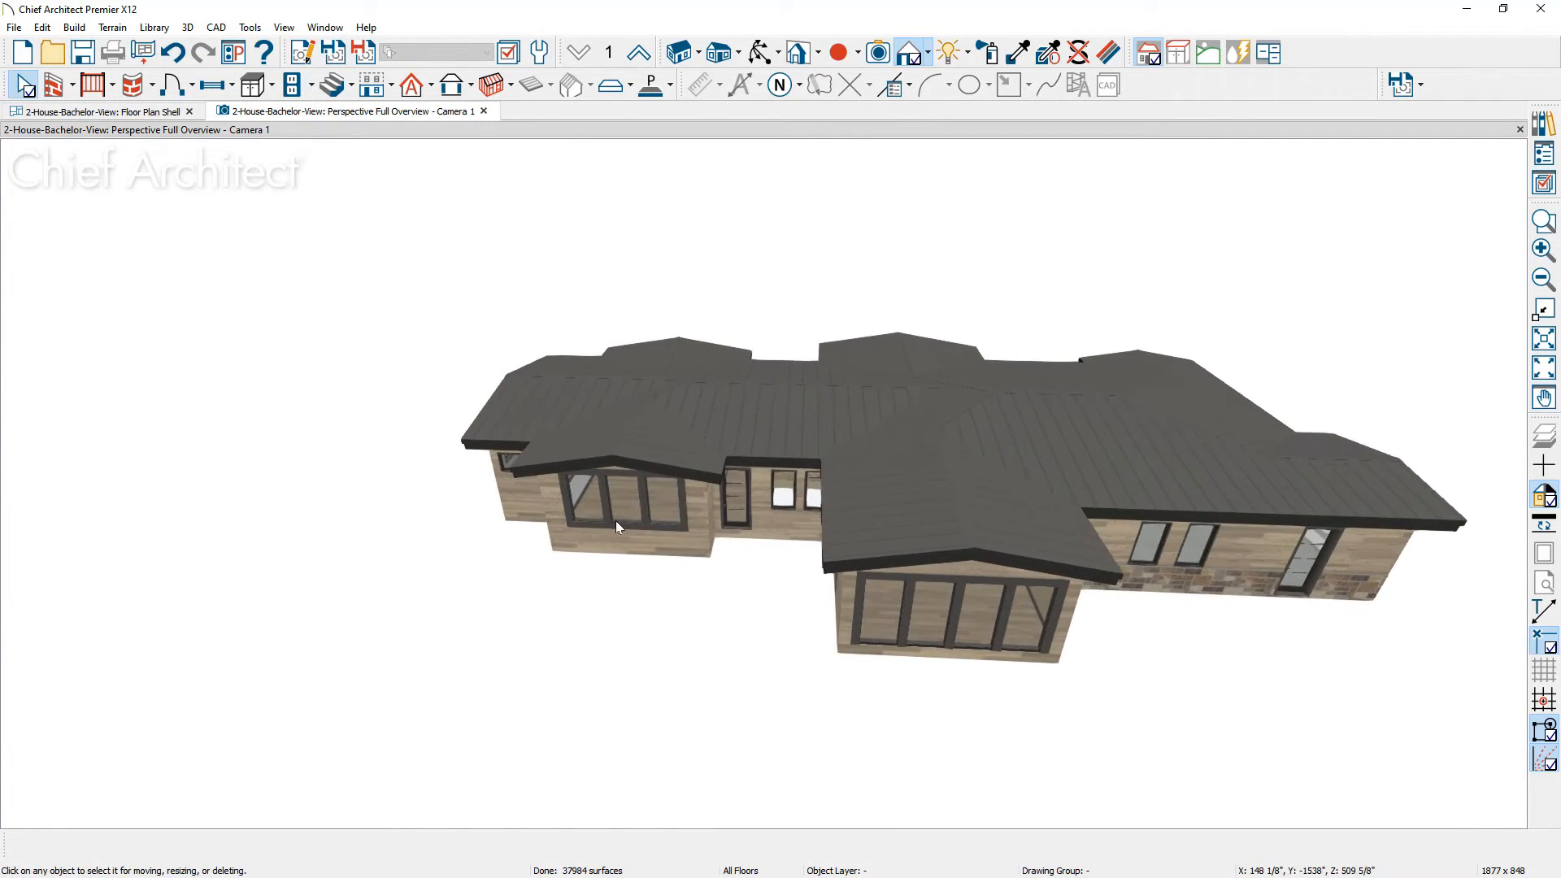
{"action": "scroll", "coordinate": [616, 520], "scroll_direction": "up", "scroll_amount": 3}
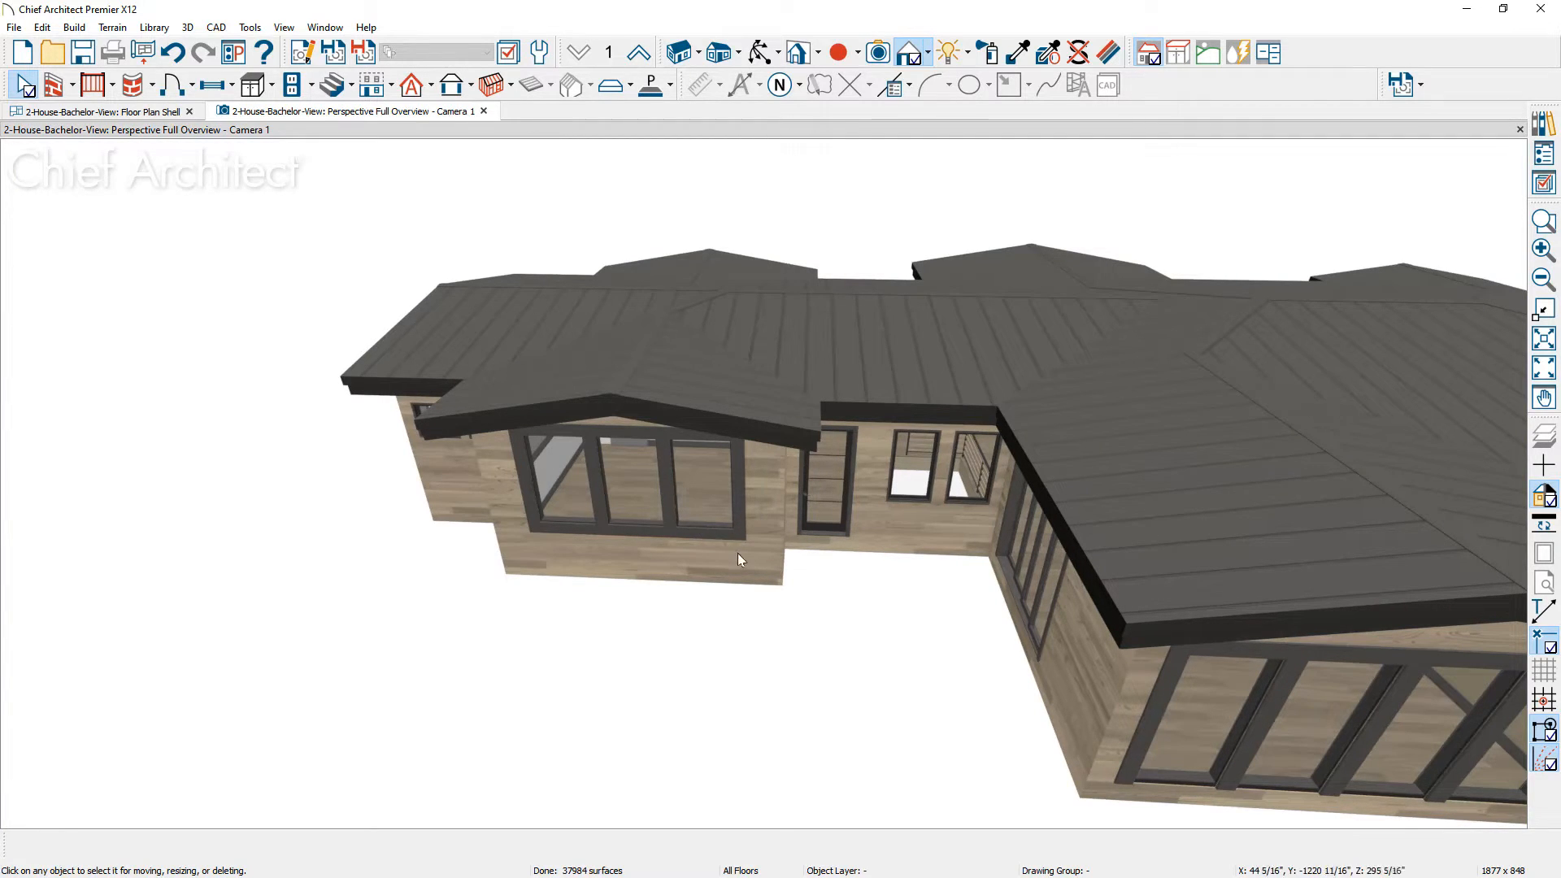
{"action": "middle_click_drag", "start_coordinate": [739, 553], "coordinate": [730, 504]}
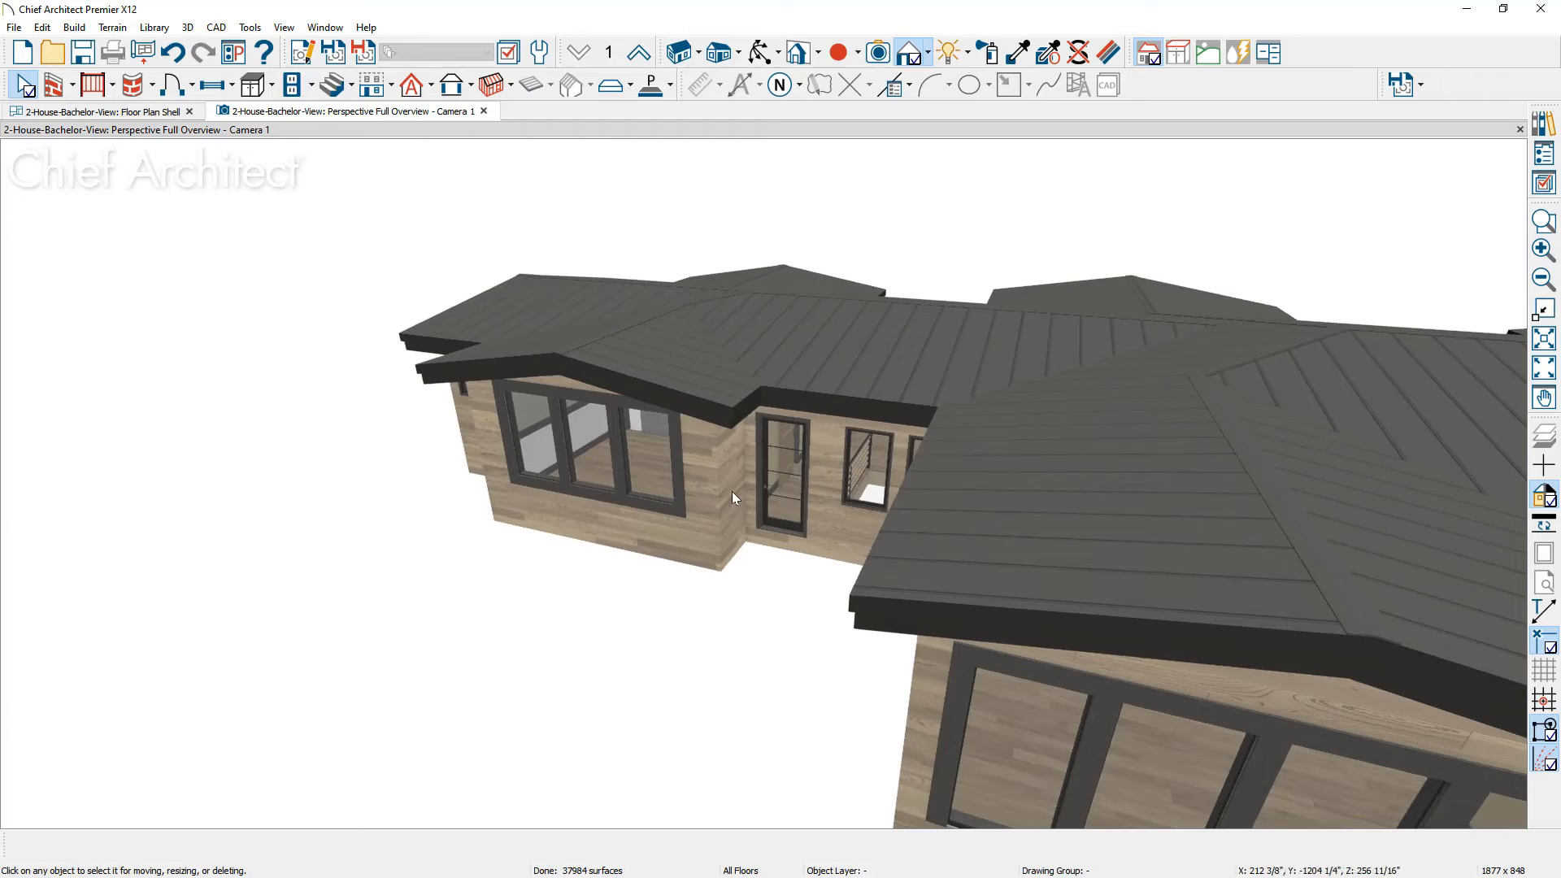
{"action": "left_click", "coordinate": [731, 491]}
{"action": "middle_click_drag", "start_coordinate": [613, 599], "coordinate": [608, 488]}
{"action": "left_click", "coordinate": [612, 486]}
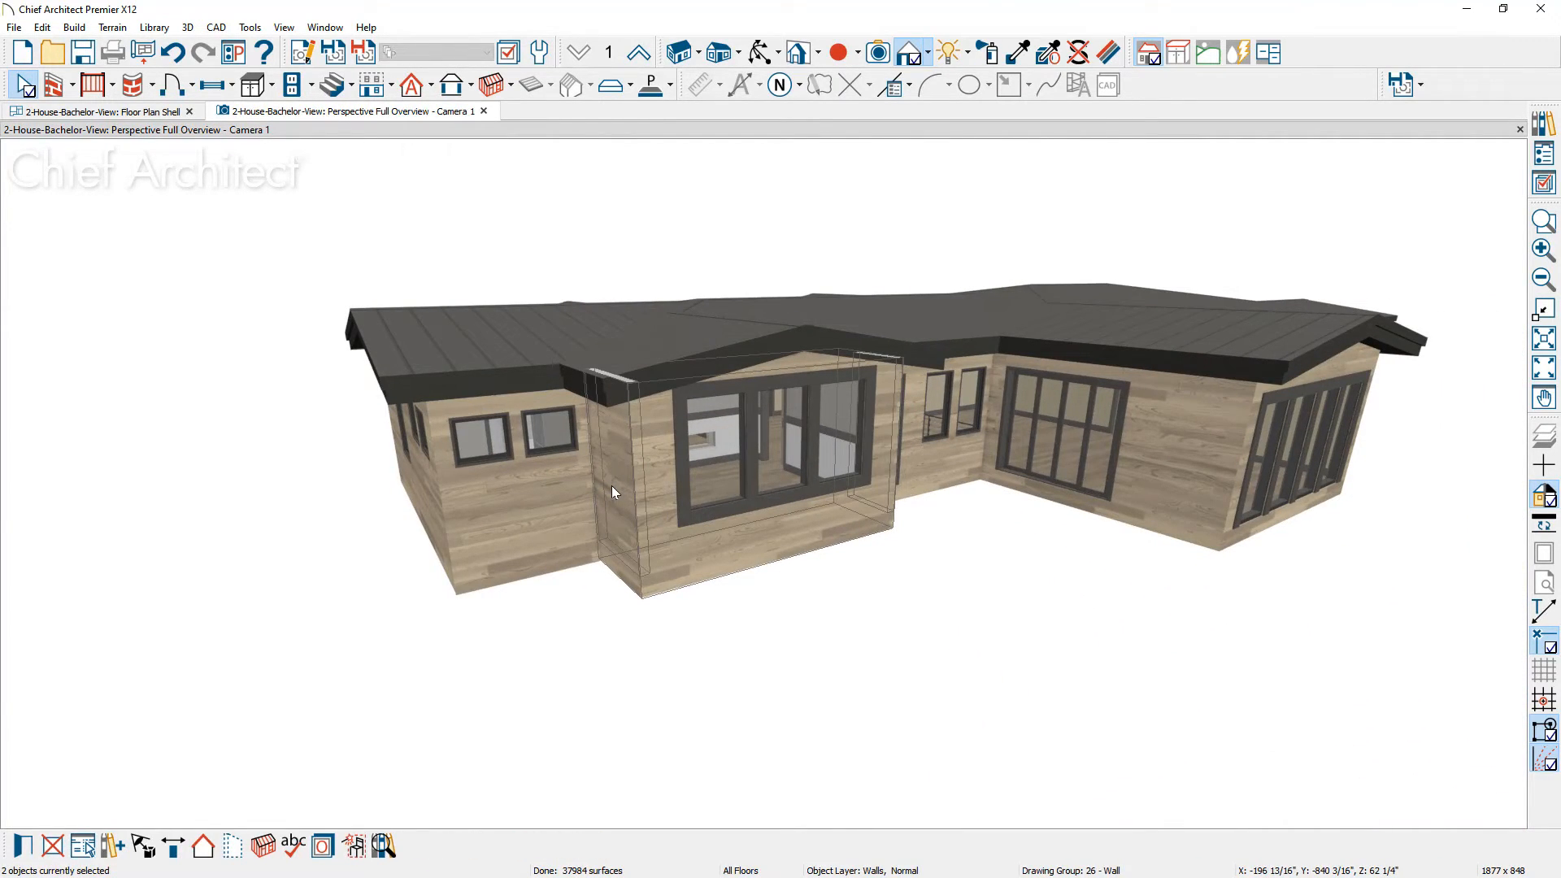
{"action": "double_click", "coordinate": [612, 486]}
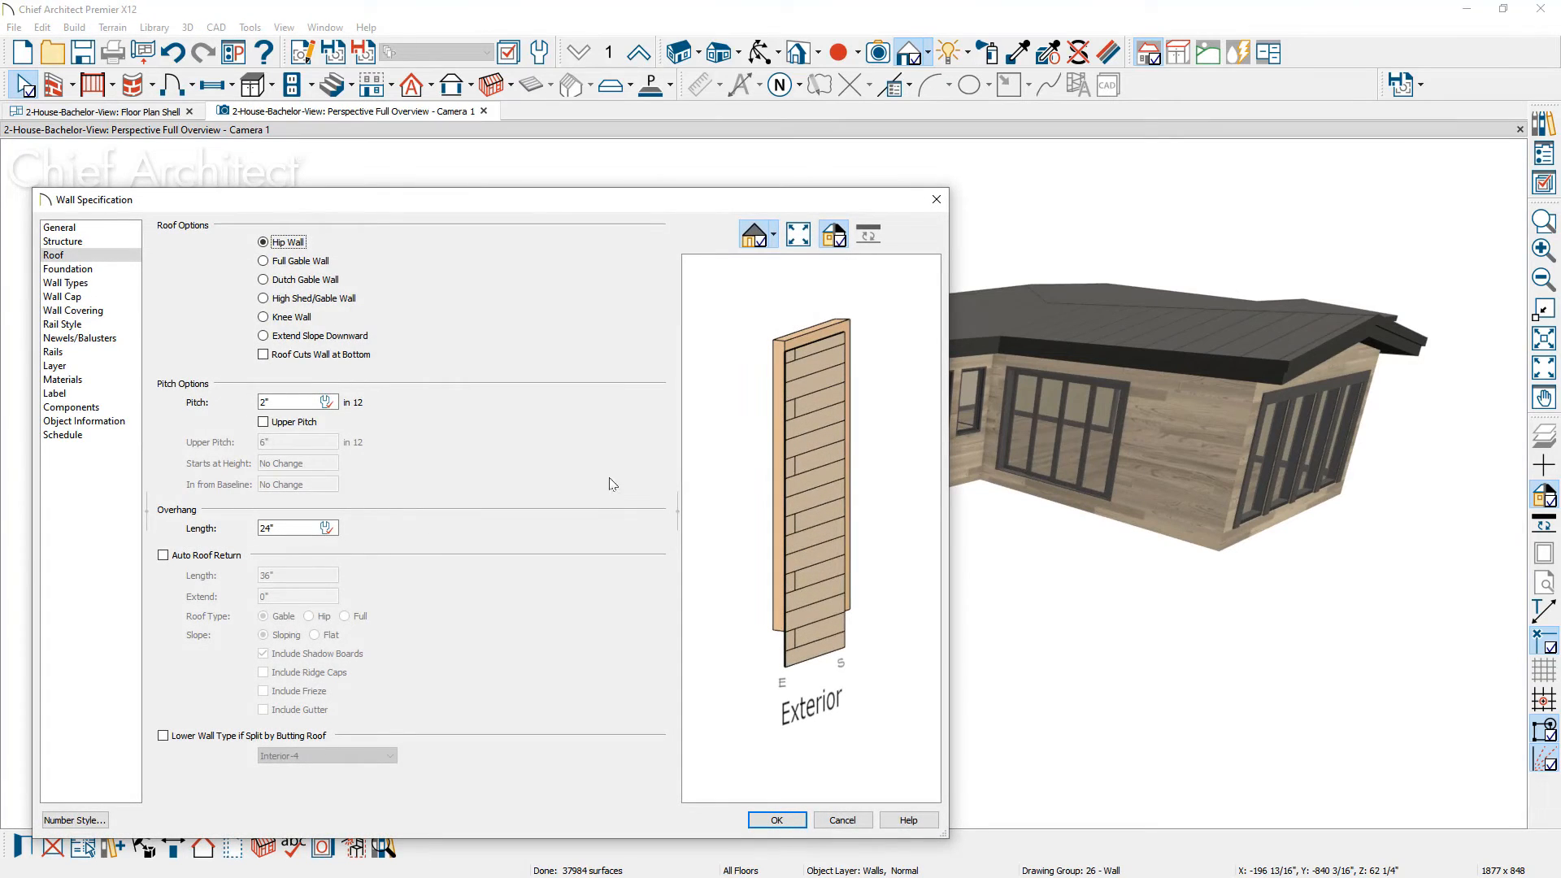
{"action": "left_click", "coordinate": [347, 299]}
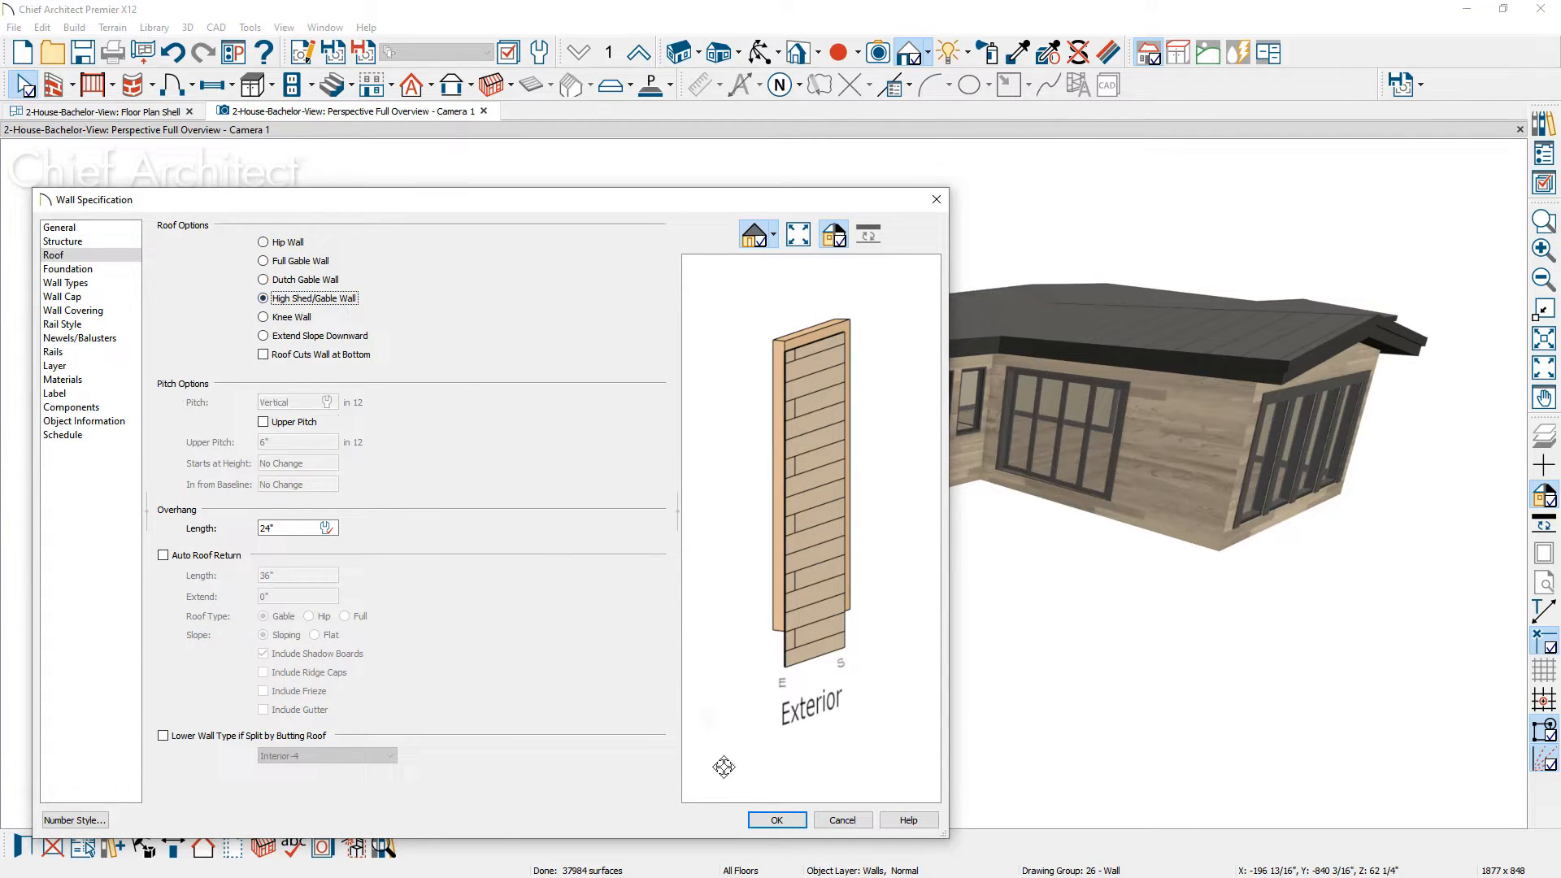
{"action": "left_click", "coordinate": [765, 823]}
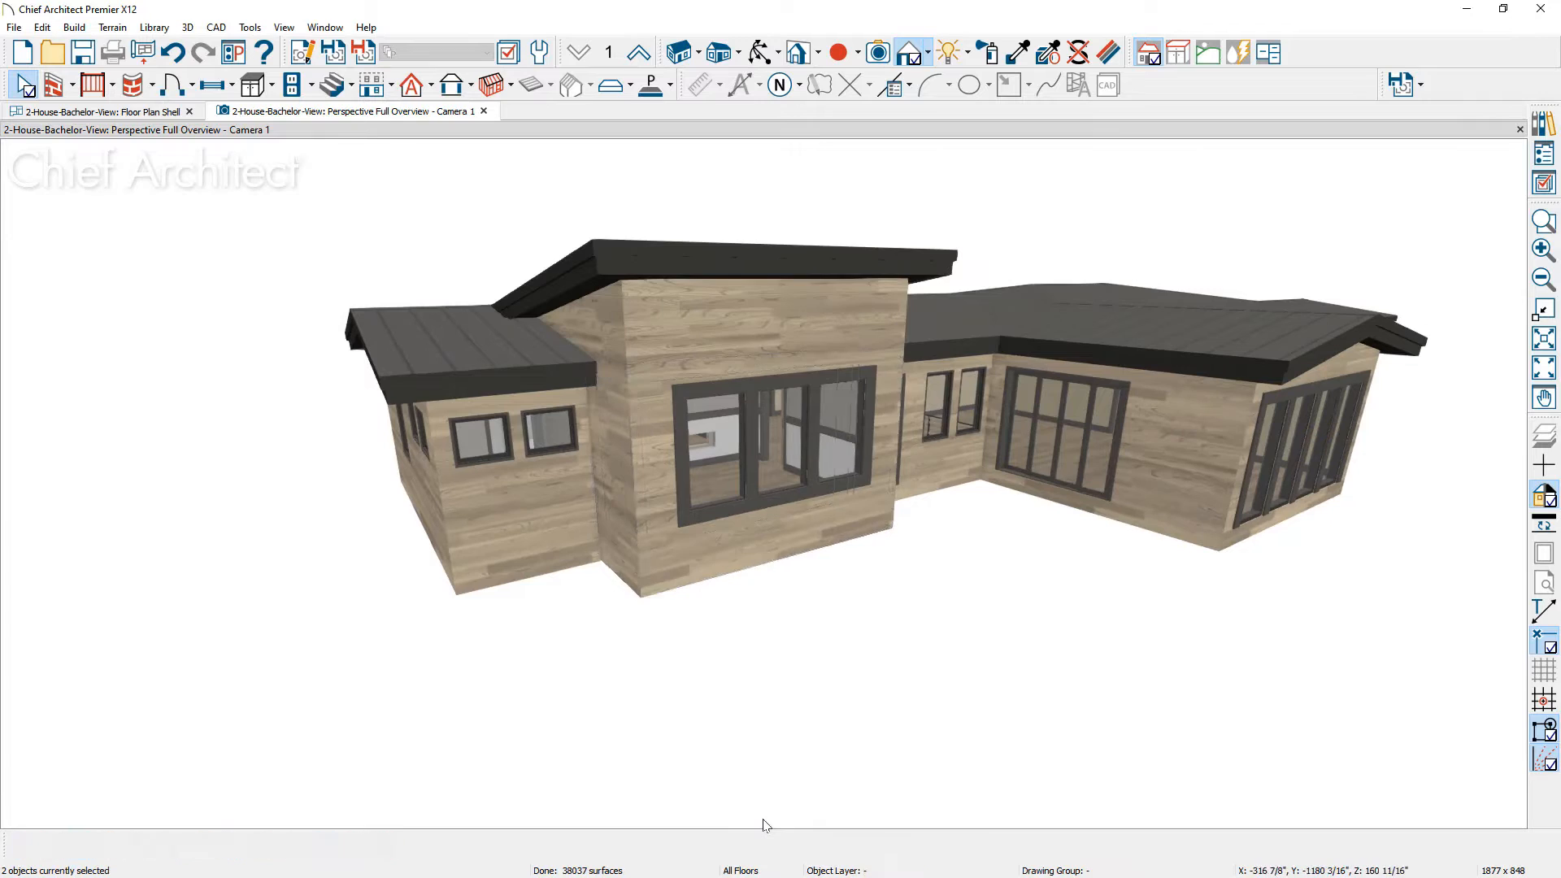
Step: Set the two garage-side walls of the central wing, front and back, to High Shed/Gable Wall
{"action": "middle_click_drag", "start_coordinate": [805, 809], "coordinate": [756, 753]}
{"action": "middle_click_drag", "start_coordinate": [816, 563], "coordinate": [499, 510]}
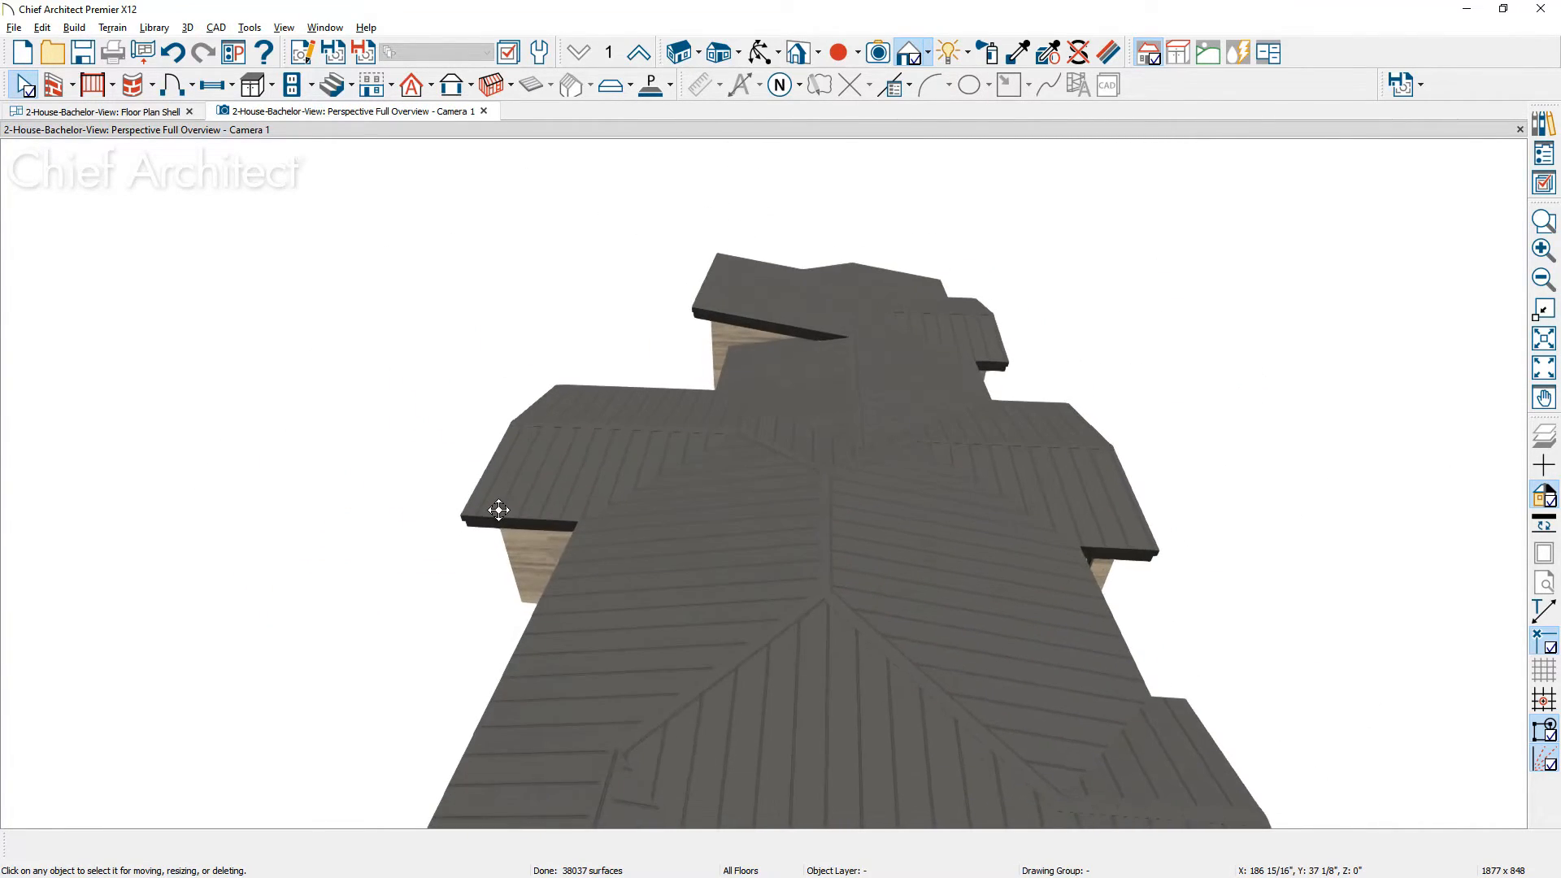
{"action": "left_click", "coordinate": [1106, 575]}
{"action": "left_click", "coordinate": [525, 543], "text": "shift"}
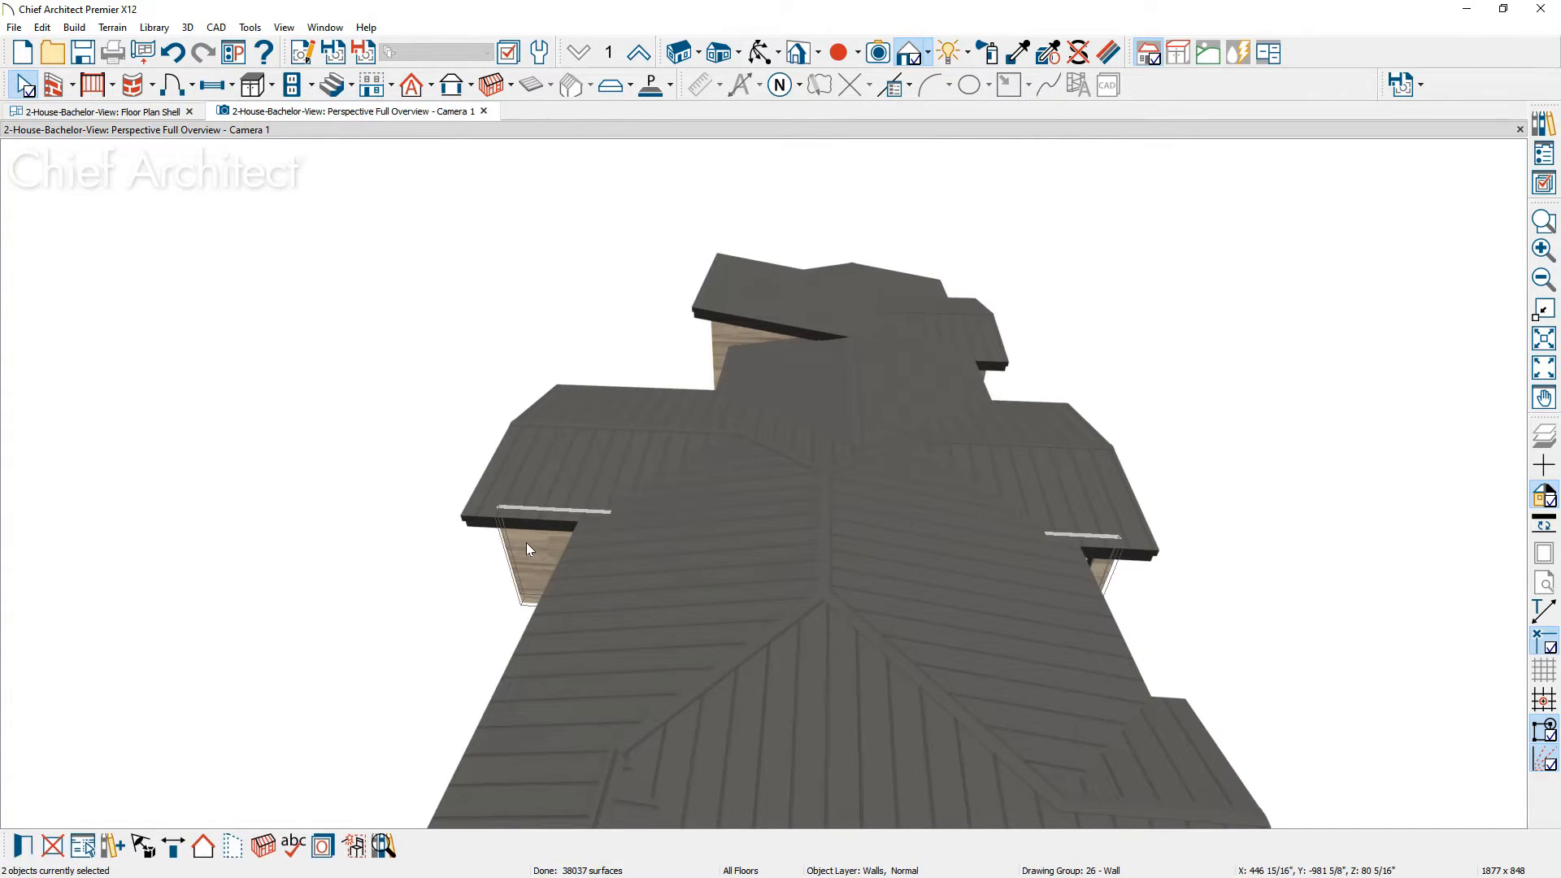
{"action": "left_click", "coordinate": [24, 847]}
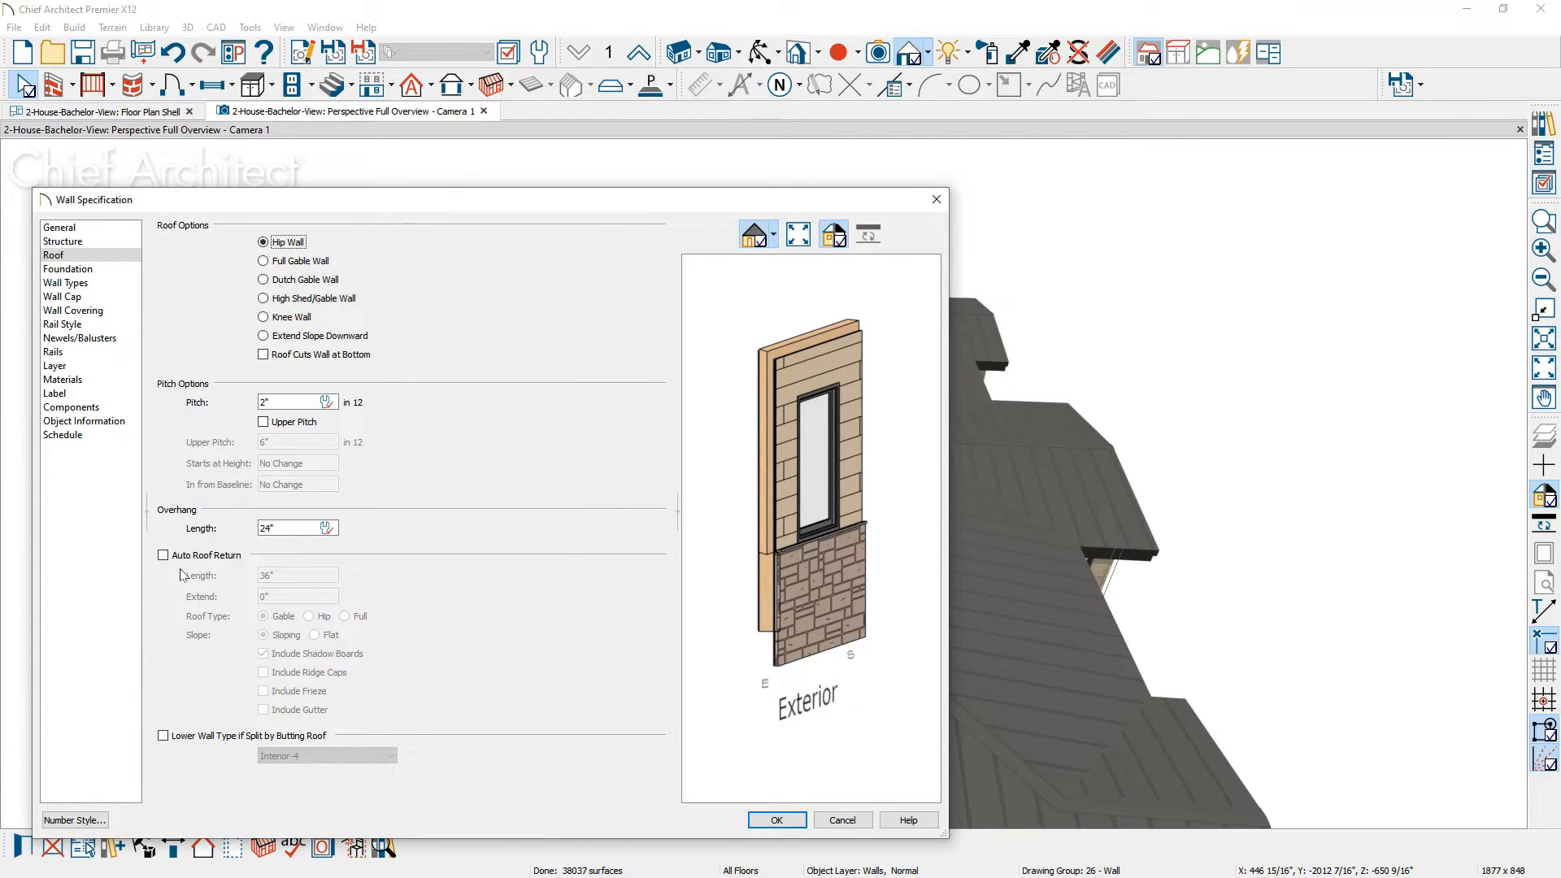
{"action": "left_click", "coordinate": [263, 299]}
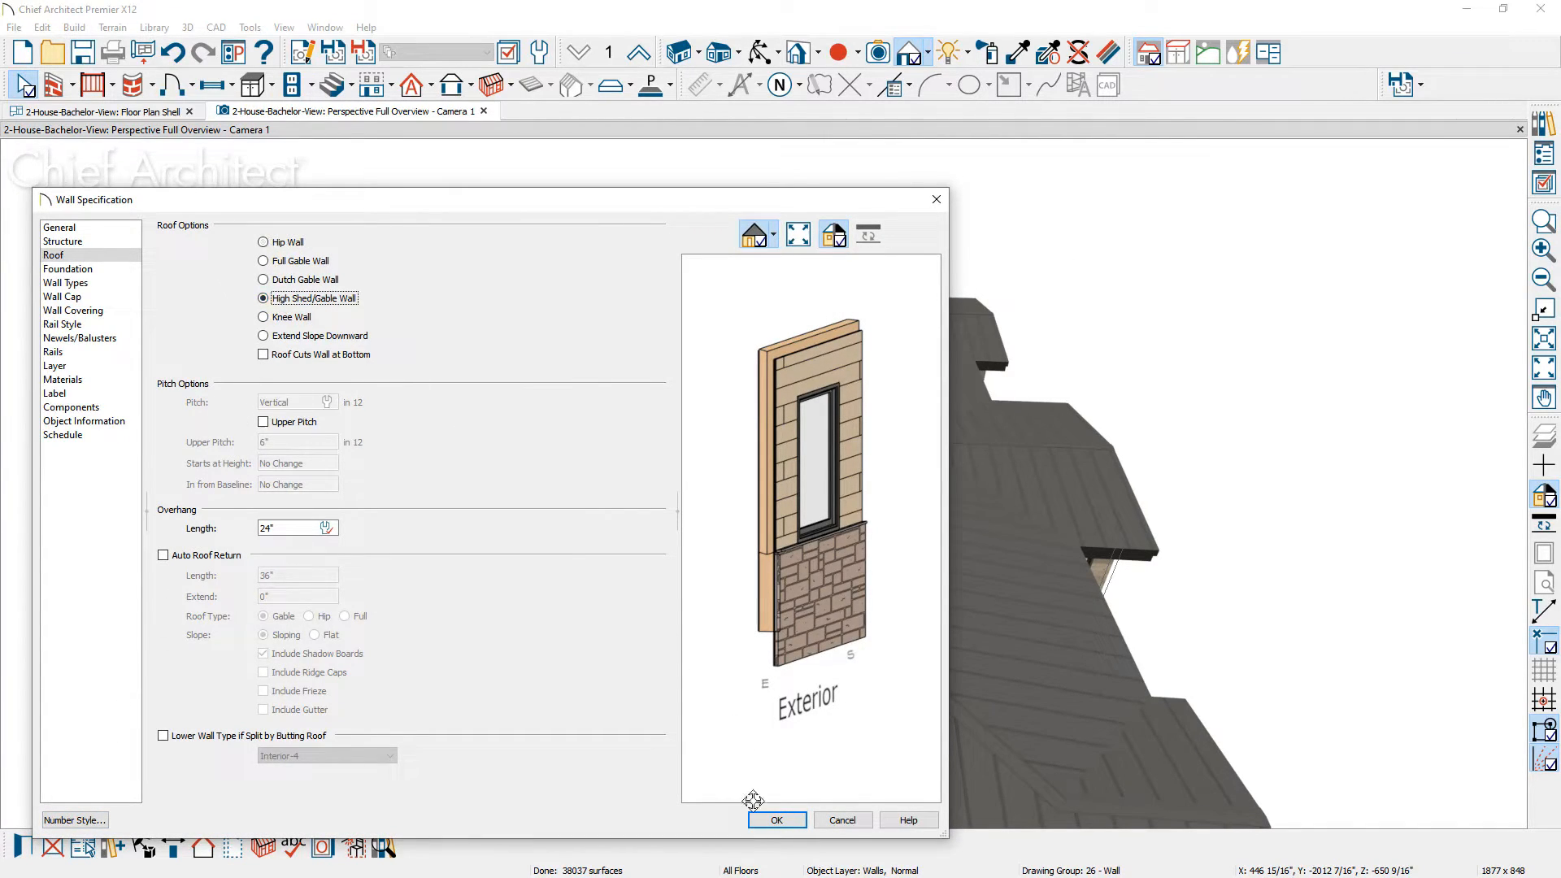
{"action": "left_click", "coordinate": [778, 820]}
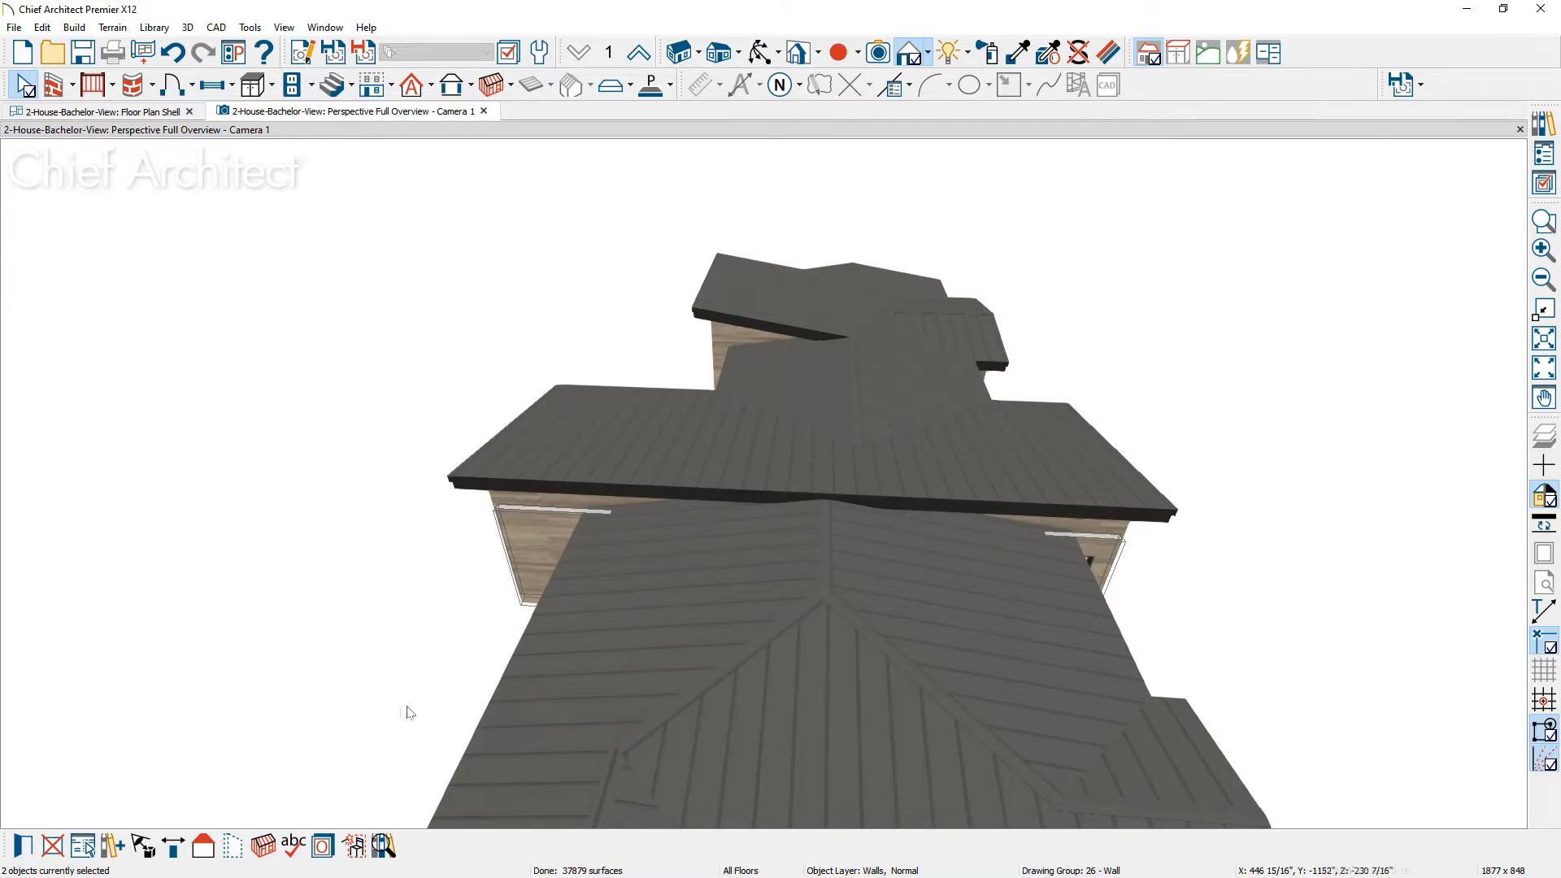
Step: Set the roof pitch of the central wing's two opposite side walls, facing the master suite, to 3 in 12
{"action": "left_click_drag", "start_coordinate": [468, 695], "coordinate": [439, 684]}
{"action": "middle_click_drag", "start_coordinate": [435, 684], "coordinate": [420, 691]}
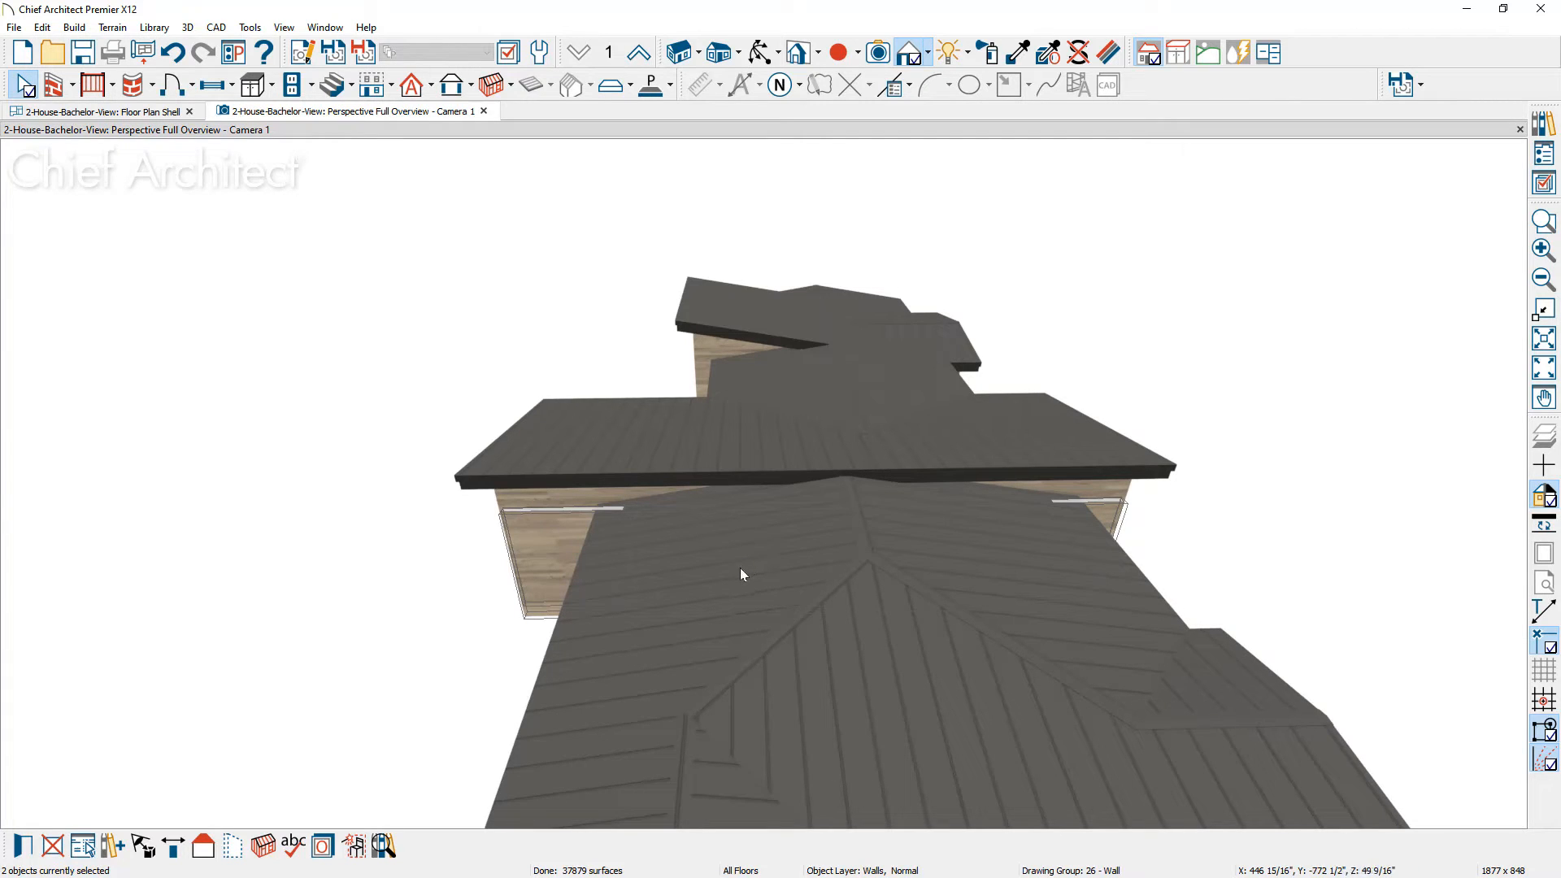
{"action": "middle_click_drag", "start_coordinate": [536, 646], "coordinate": [805, 616]}
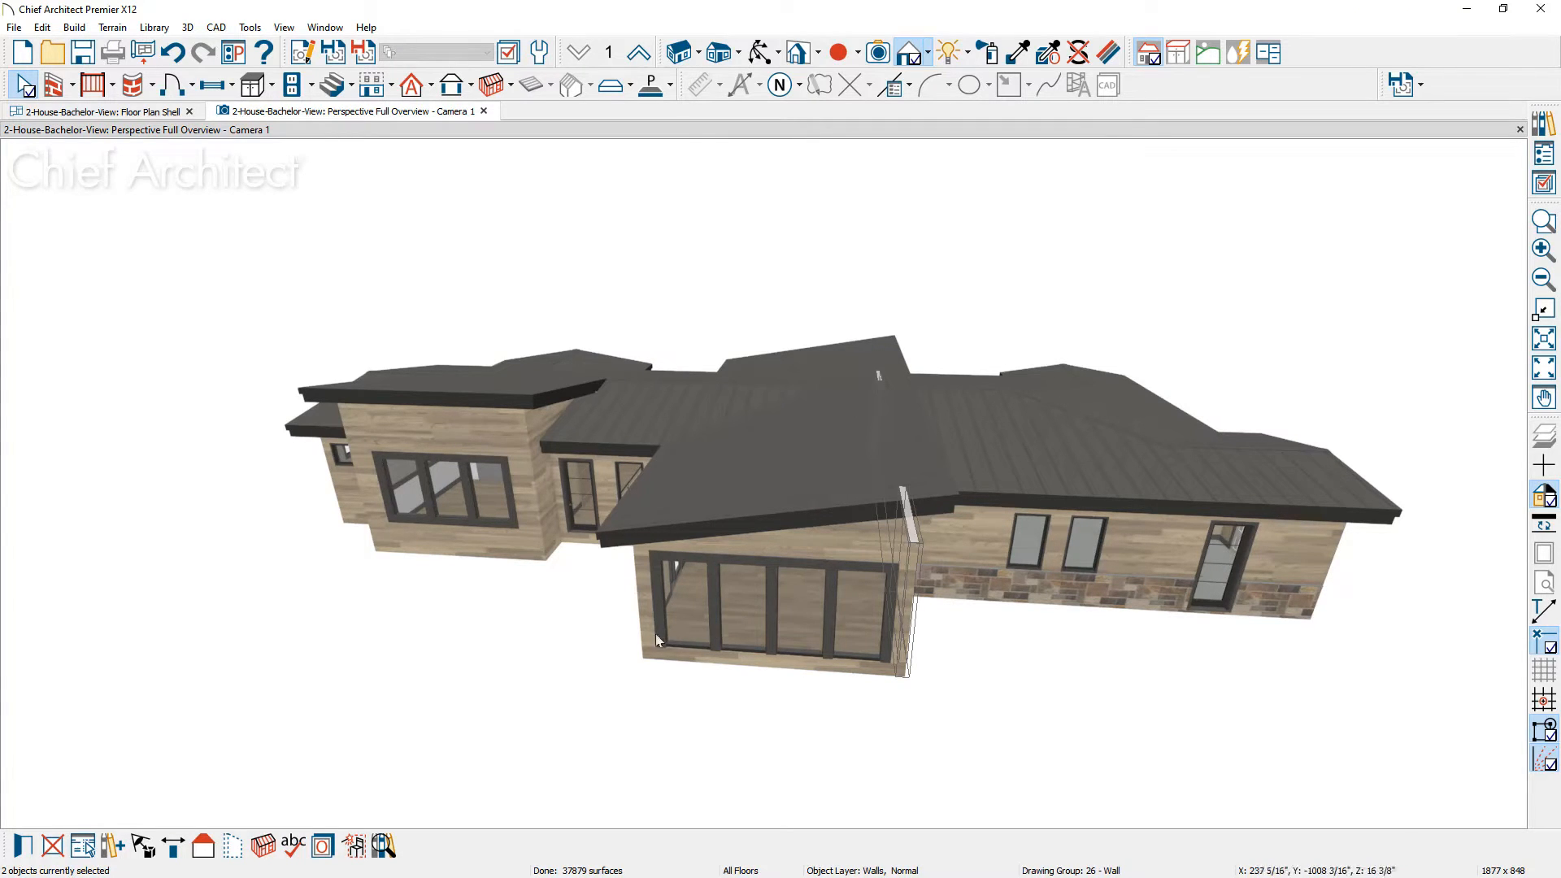
{"action": "middle_click_drag", "start_coordinate": [497, 614], "coordinate": [806, 670]}
{"action": "left_click", "coordinate": [951, 543]}
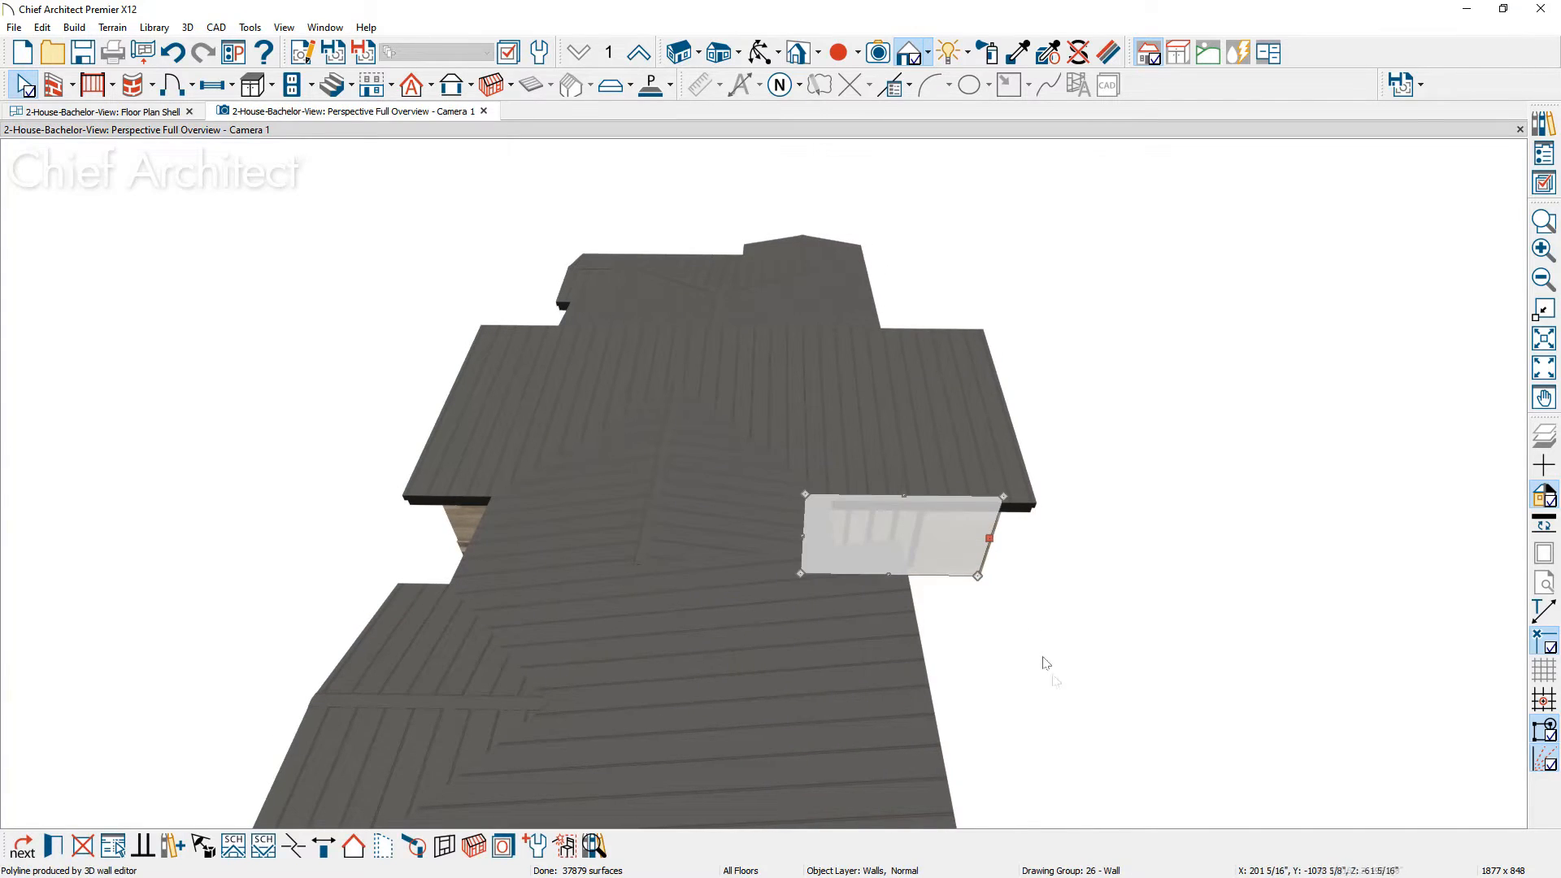
{"action": "left_click", "coordinate": [474, 527], "text": "shift"}
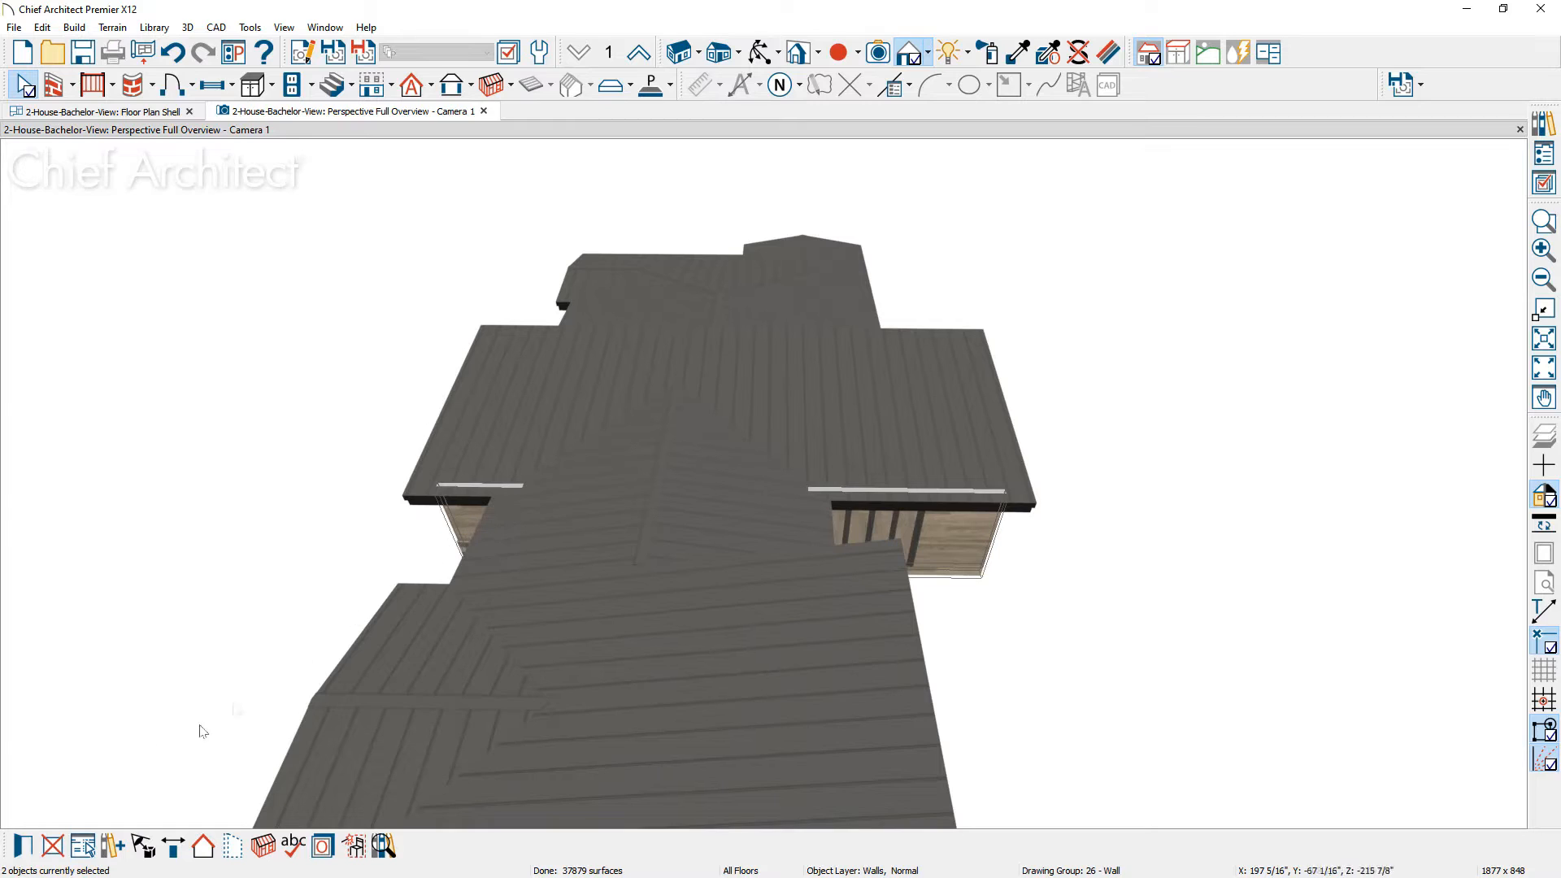
{"action": "left_click", "coordinate": [22, 847]}
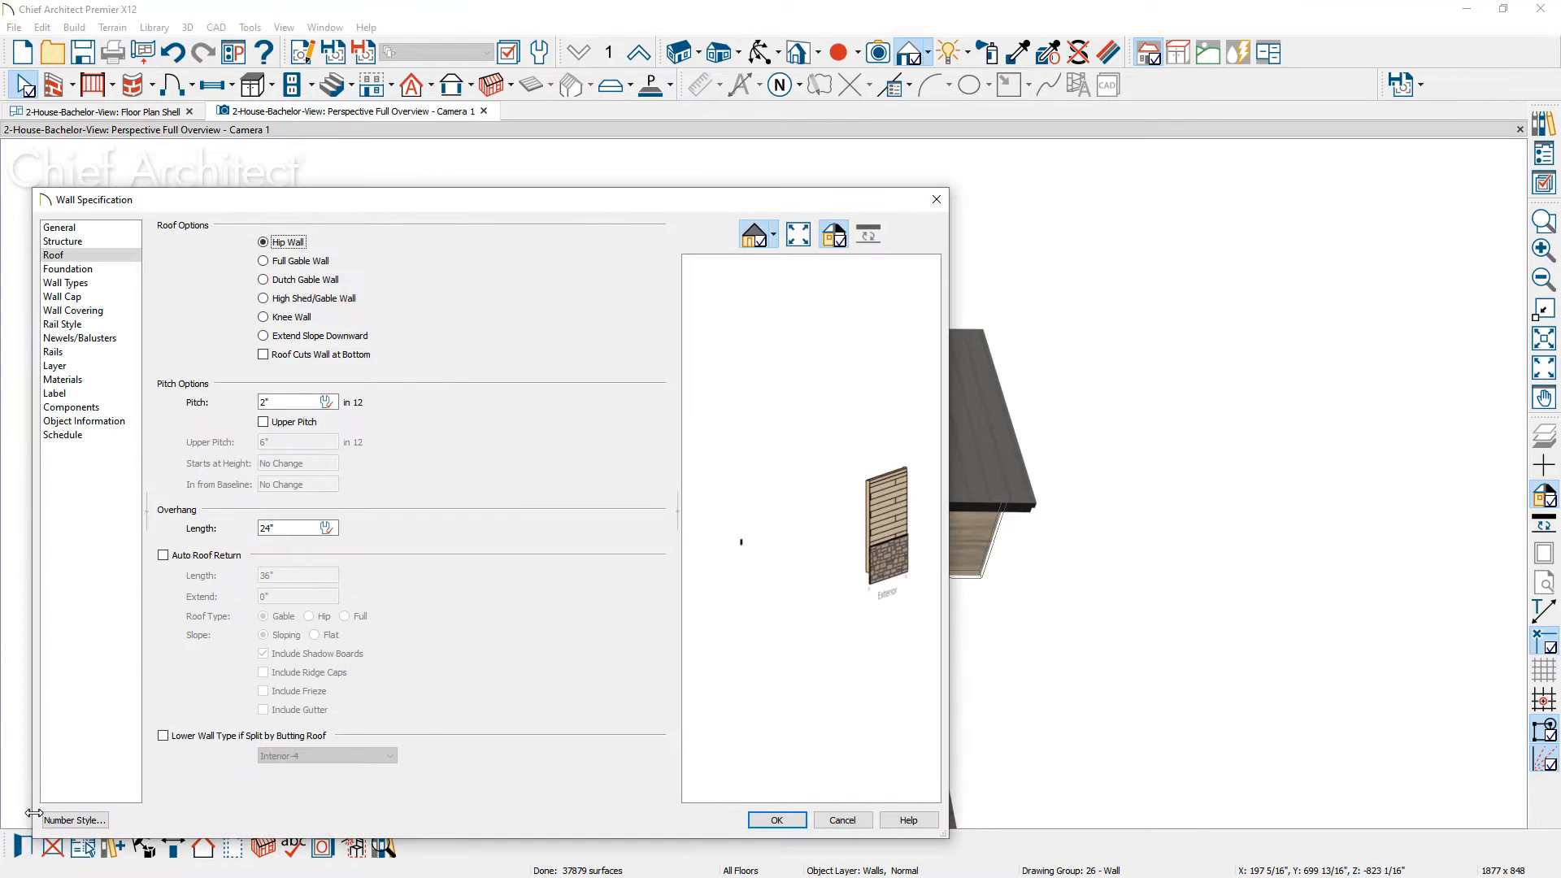
{"action": "double_click", "coordinate": [289, 403]}
{"action": "type", "text": "3"}
{"action": "left_click", "coordinate": [777, 821]}
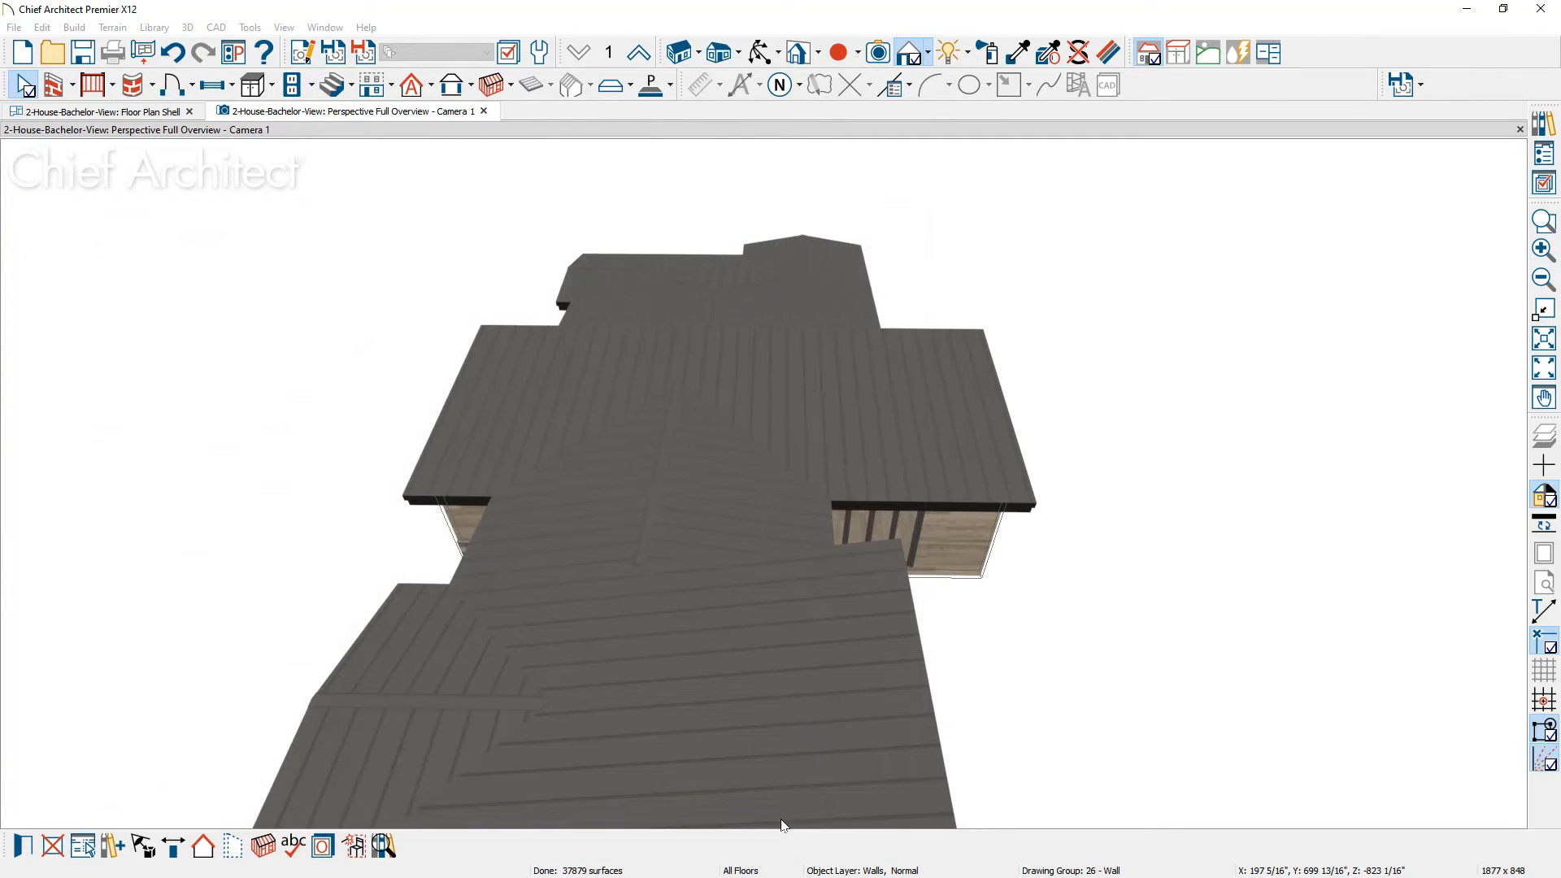
Step: Inspect the reshaped roof from the front and above, and switch to the Floor Plan Shell view
{"action": "middle_click_drag", "start_coordinate": [1063, 637], "coordinate": [746, 575]}
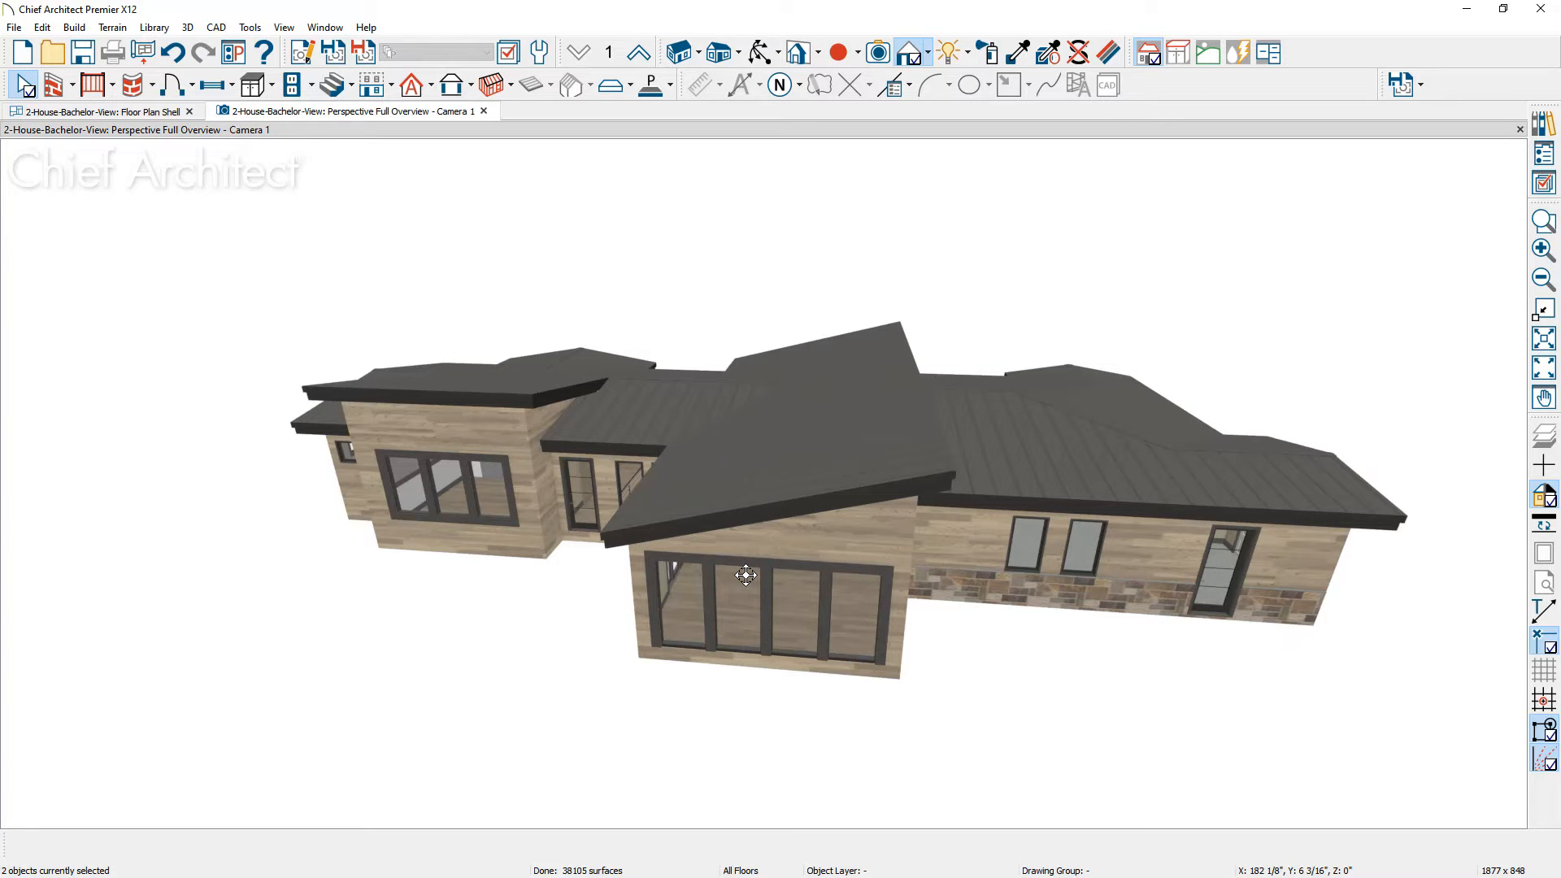
{"action": "middle_click_drag", "start_coordinate": [1089, 488], "coordinate": [910, 586]}
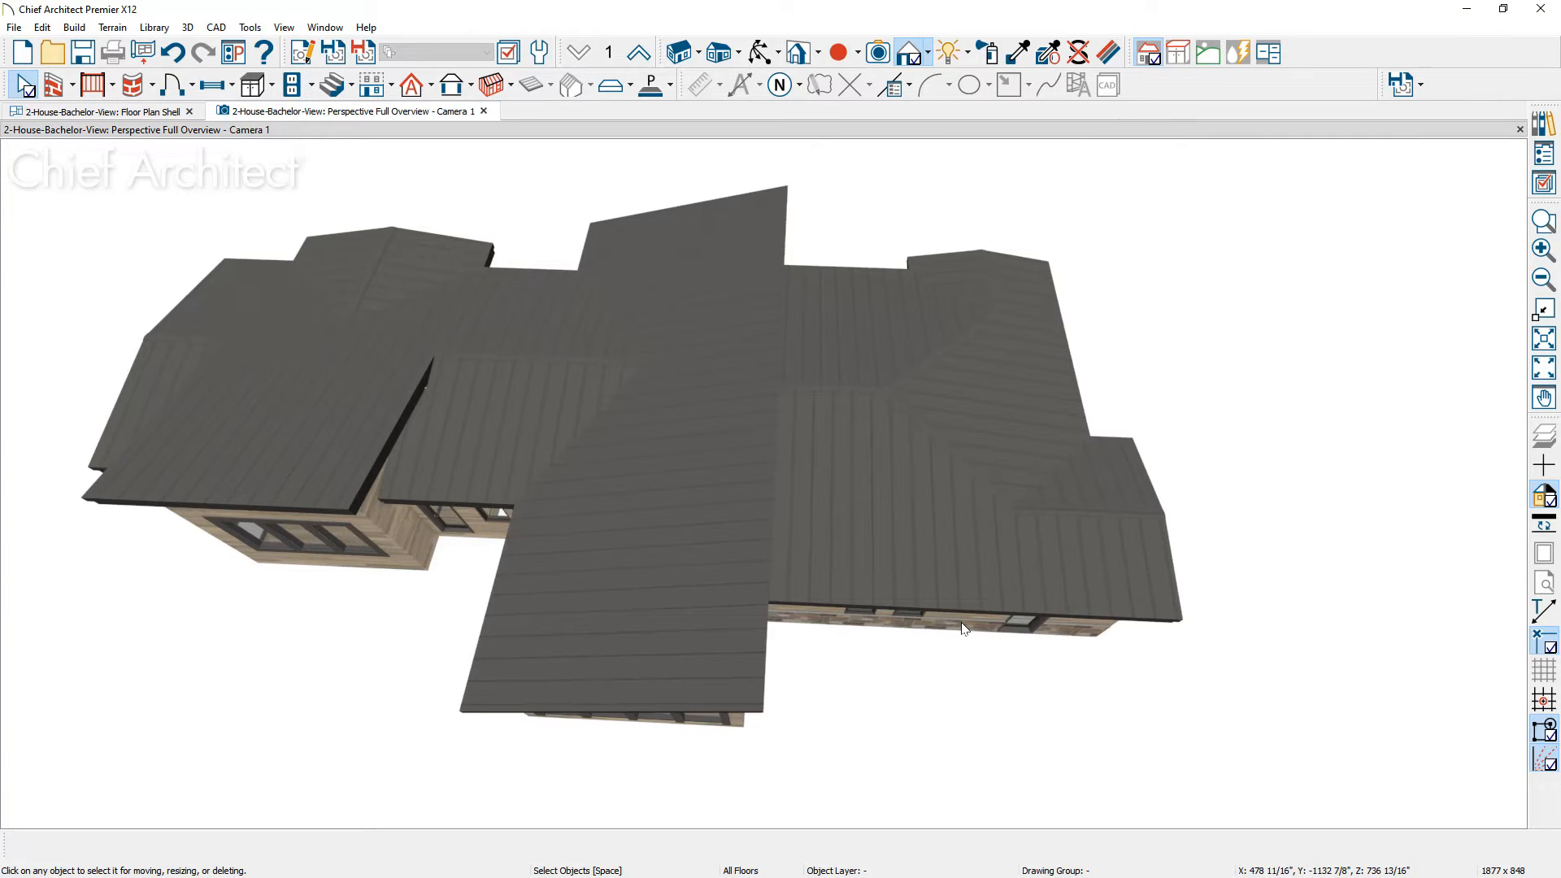
{"action": "left_click", "coordinate": [158, 115]}
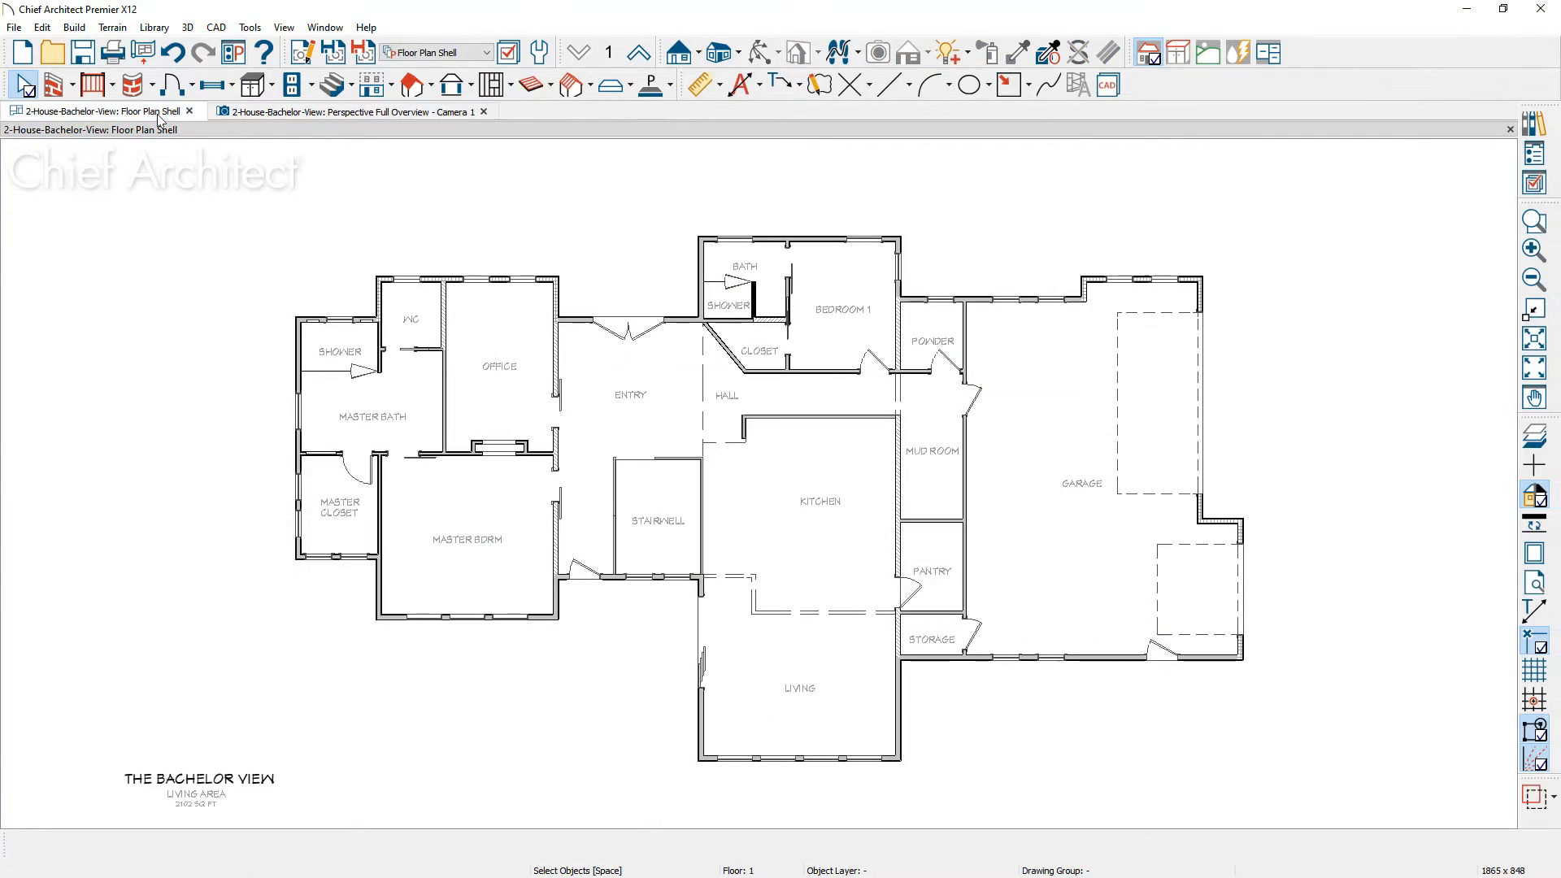
Step: Switch the floor plan to the Roof Plan view
{"action": "left_click", "coordinate": [446, 54]}
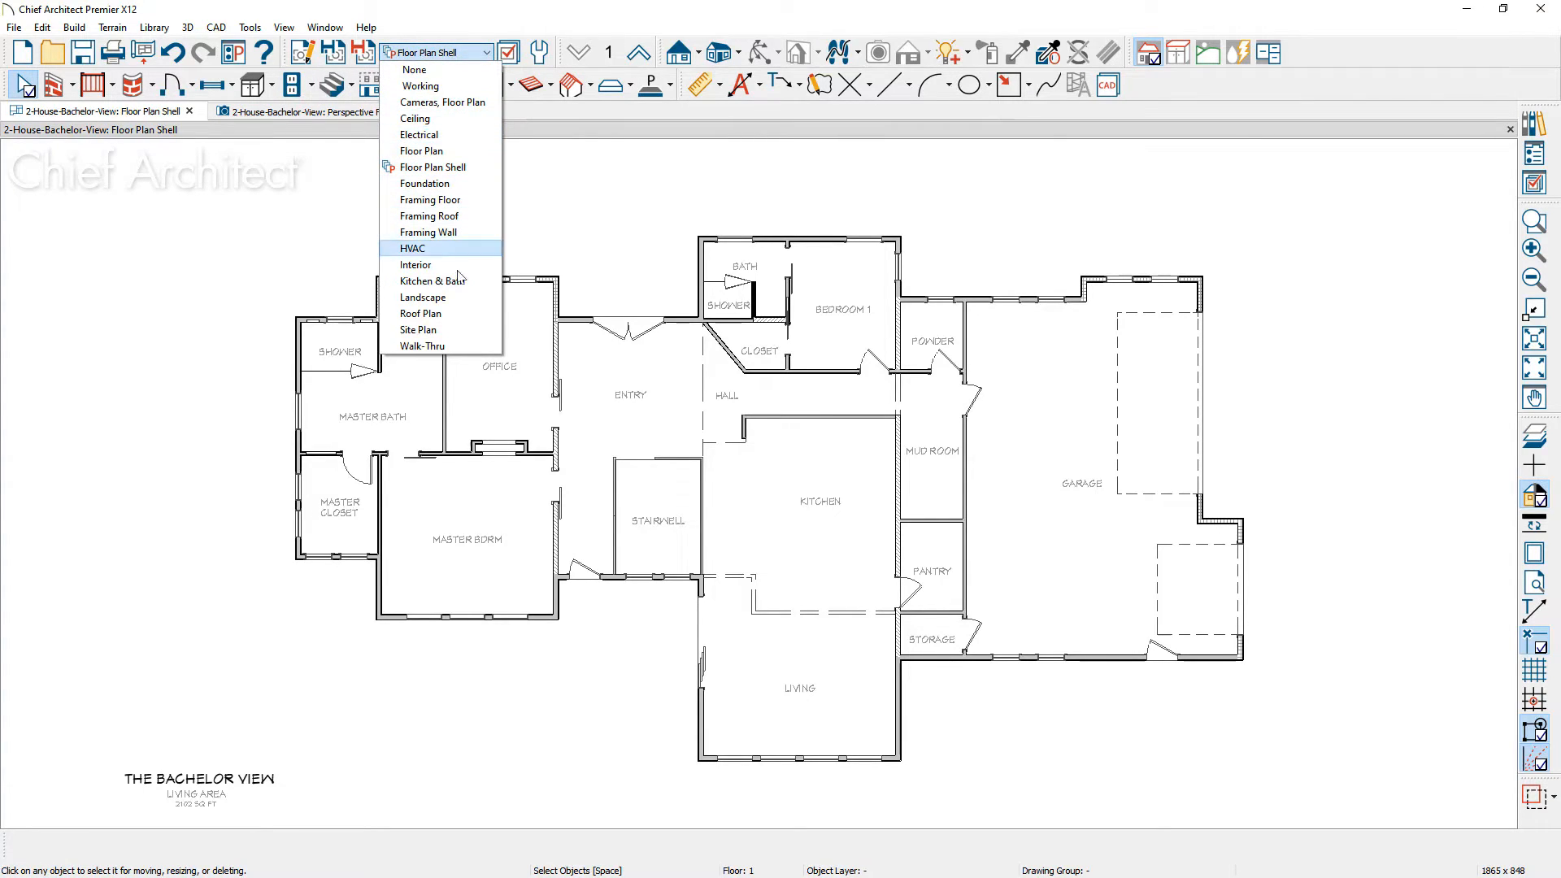
{"action": "left_click", "coordinate": [476, 316]}
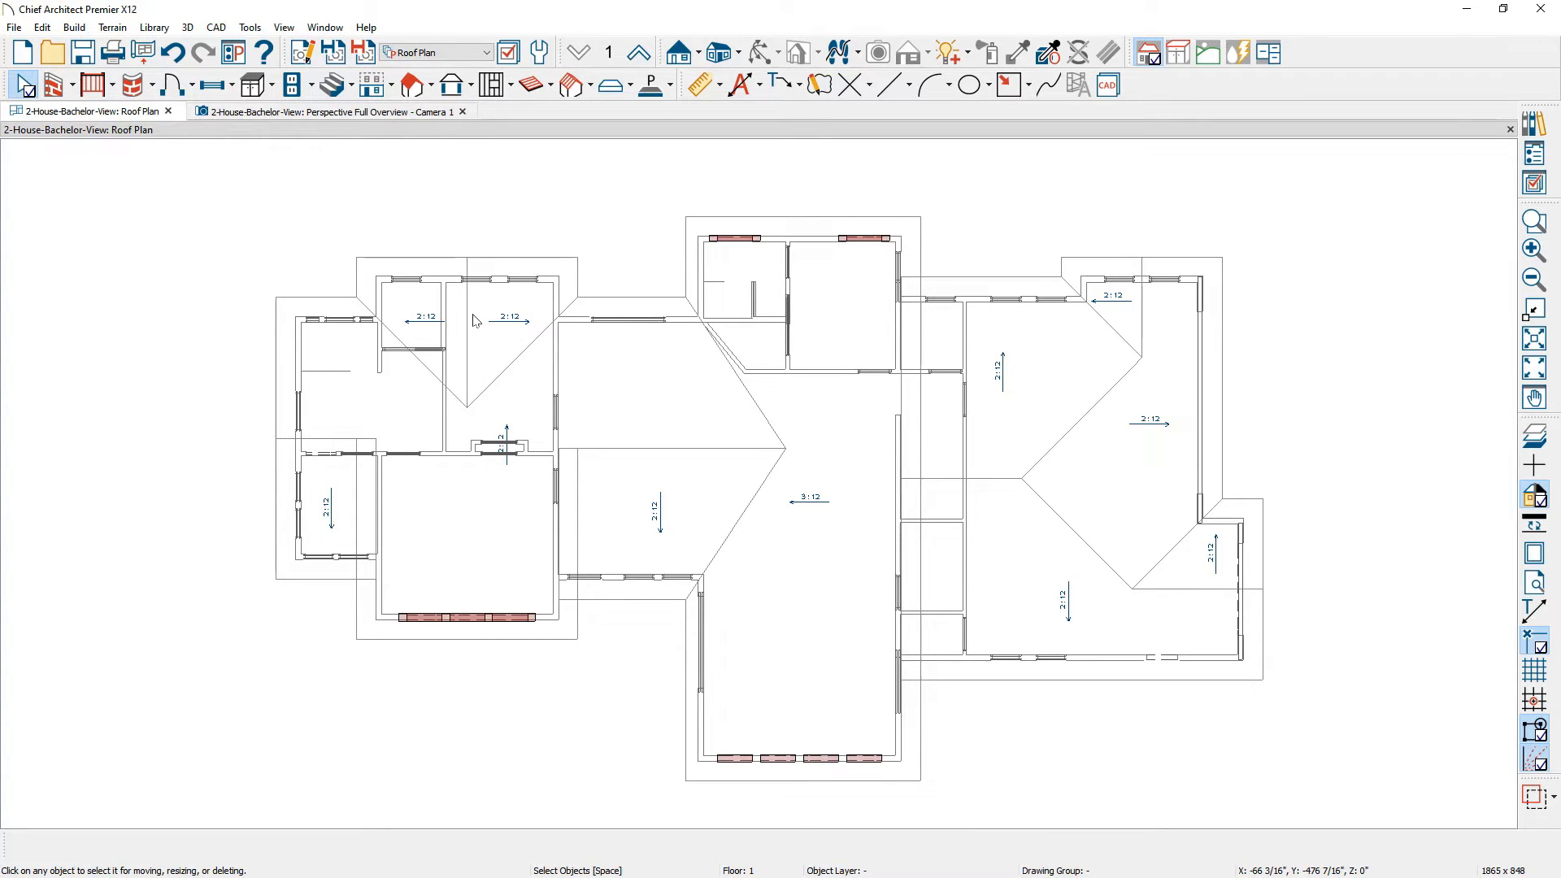
Step: With object snaps off, draw a Gable/Roof Line outside the garage's long wall opposite the bump-out, at its outer end
{"action": "left_click", "coordinate": [433, 84]}
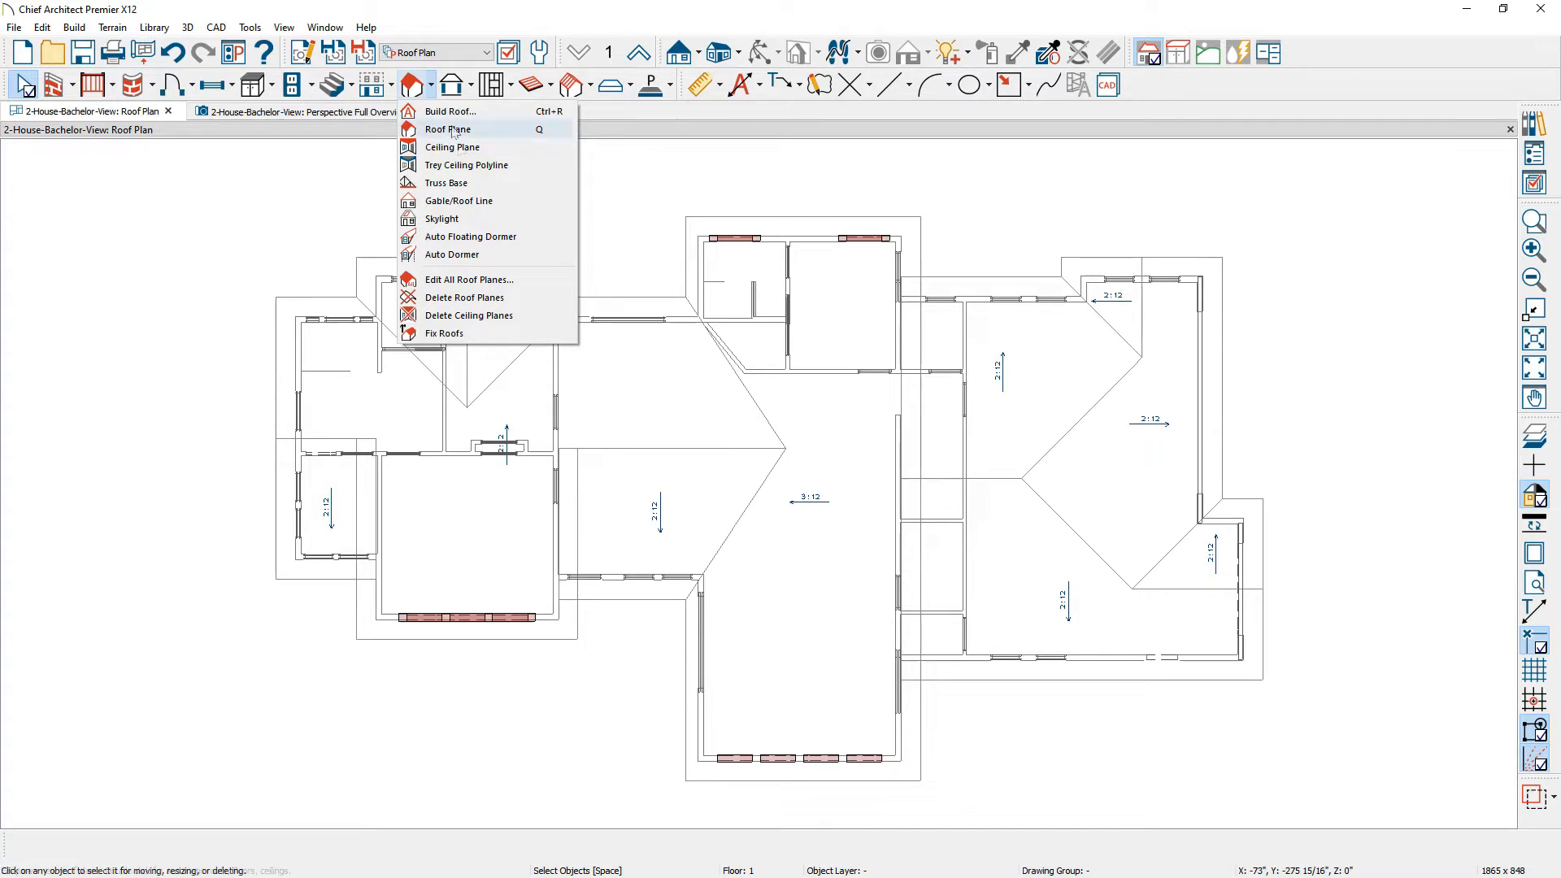
{"action": "left_click", "coordinate": [459, 201]}
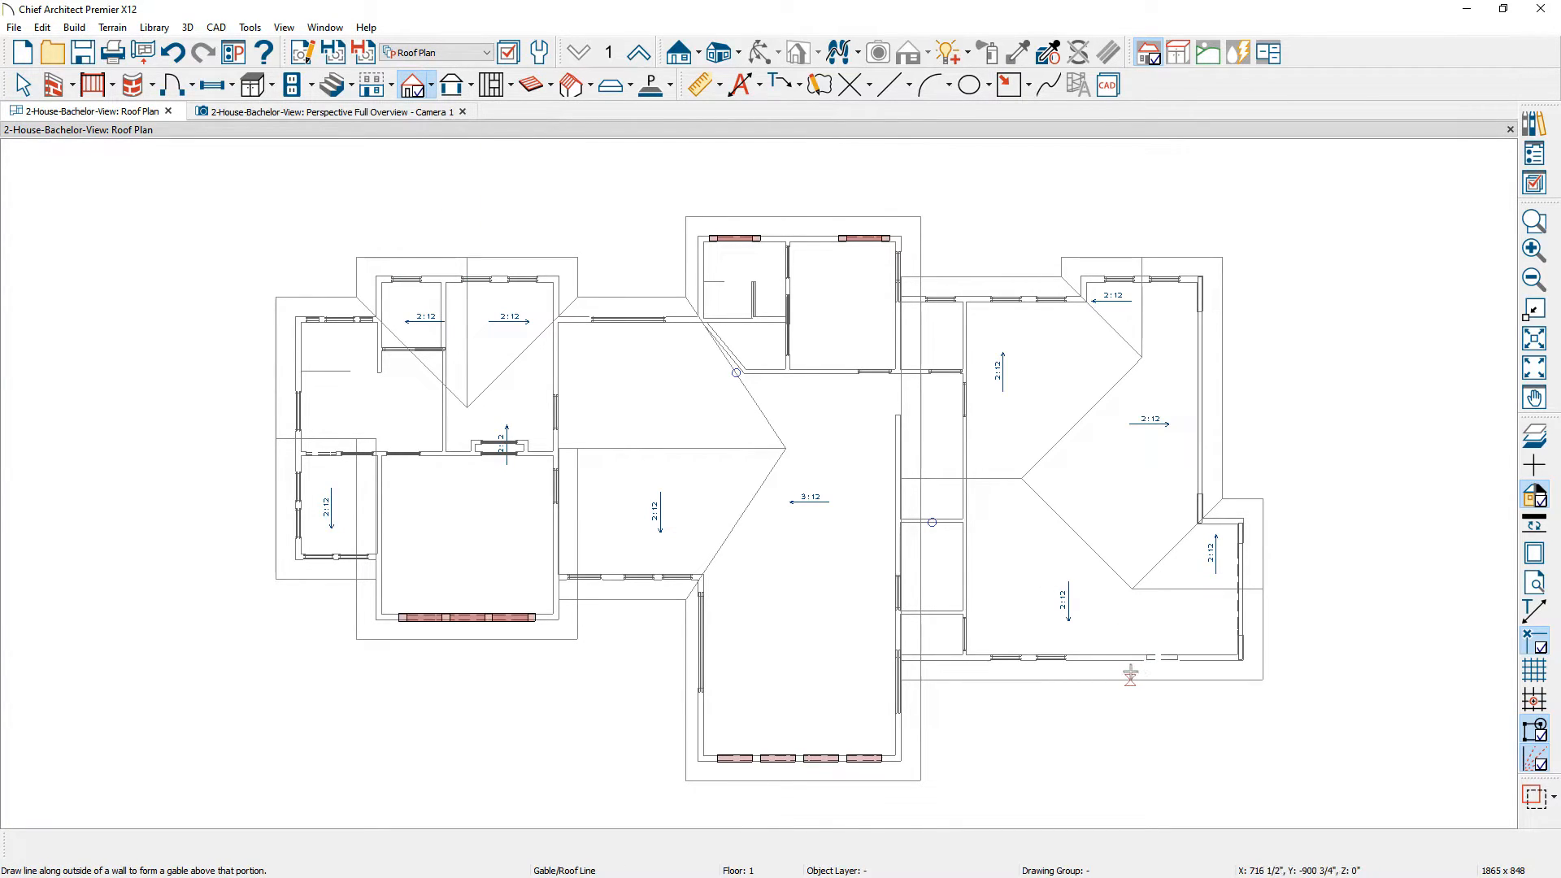
{"action": "key", "text": "F9"}
{"action": "left_click_drag", "start_coordinate": [1130, 671], "coordinate": [1244, 676]}
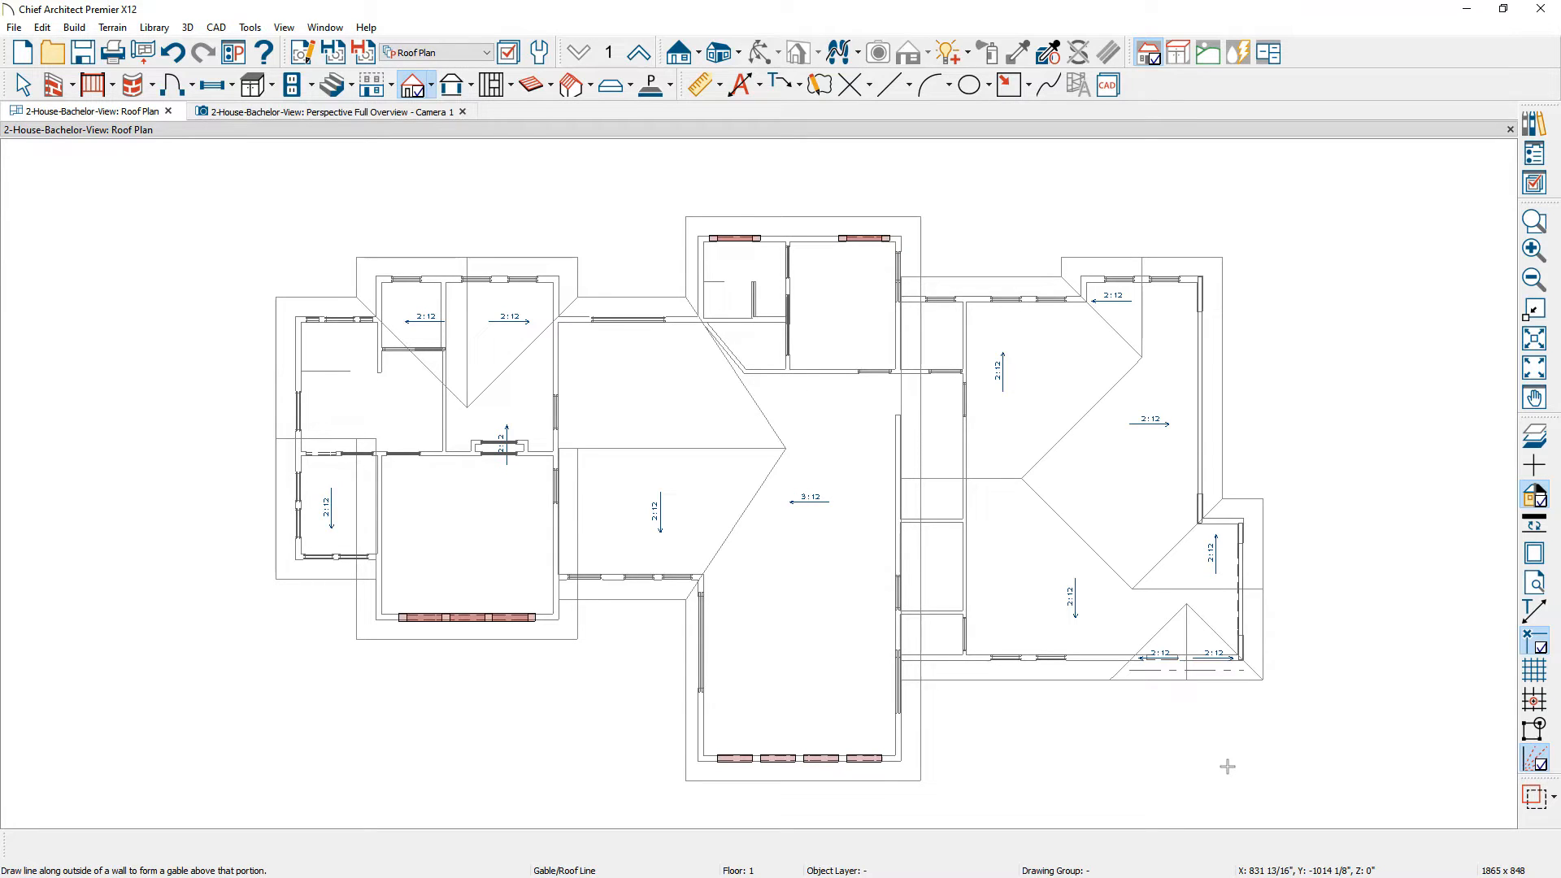
{"action": "key", "text": "space"}
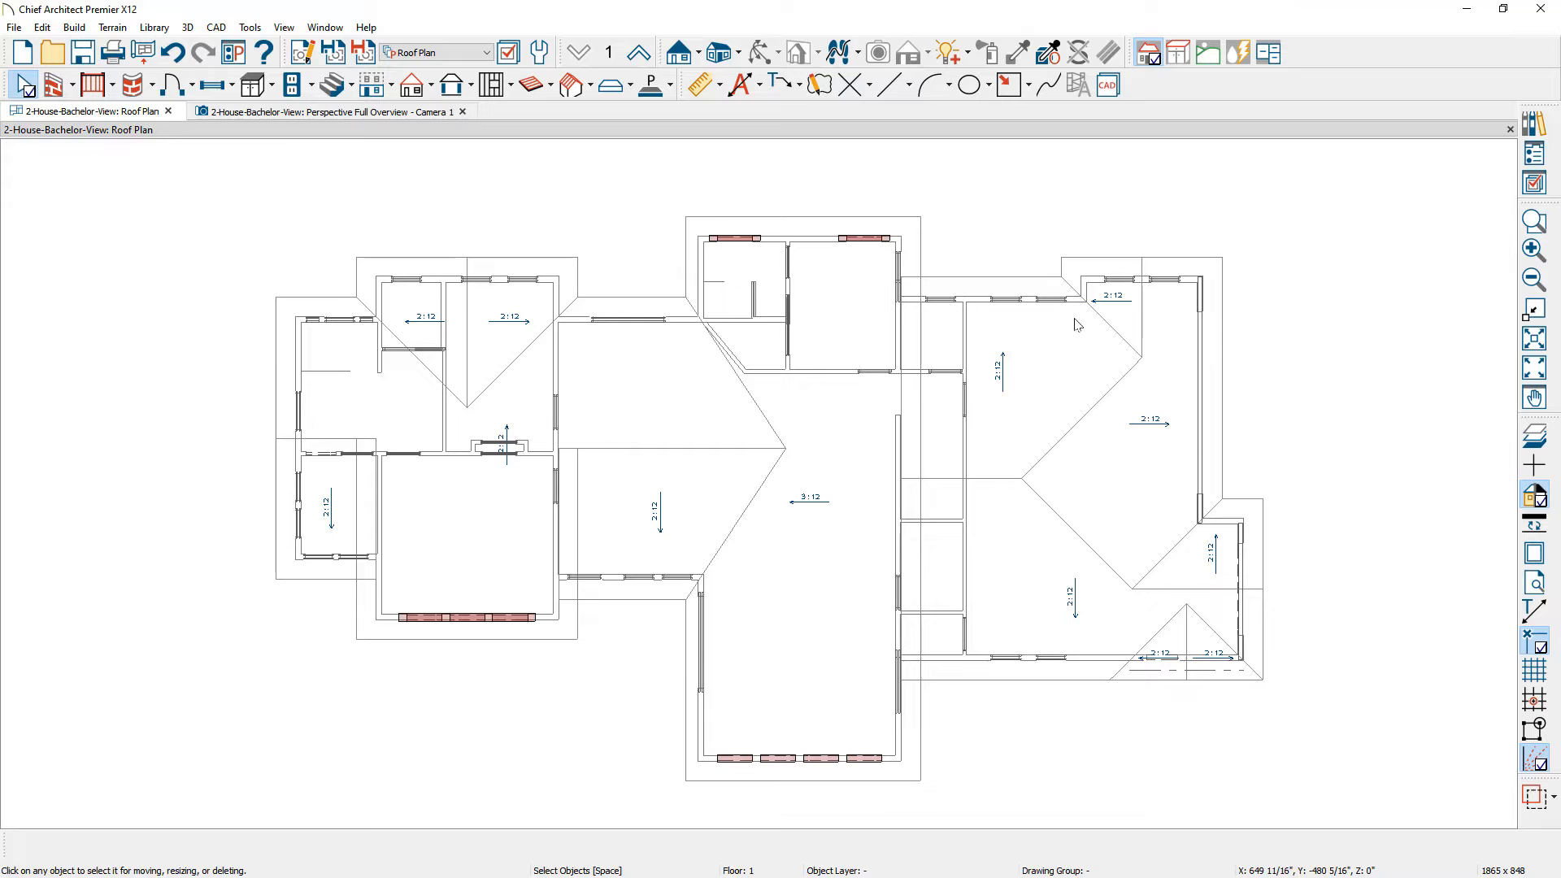
Step: With crosshairs shown, lengthen the gable line to about 14' in line with the bump-out roof's edge, and delete it
{"action": "key", "text": "x"}
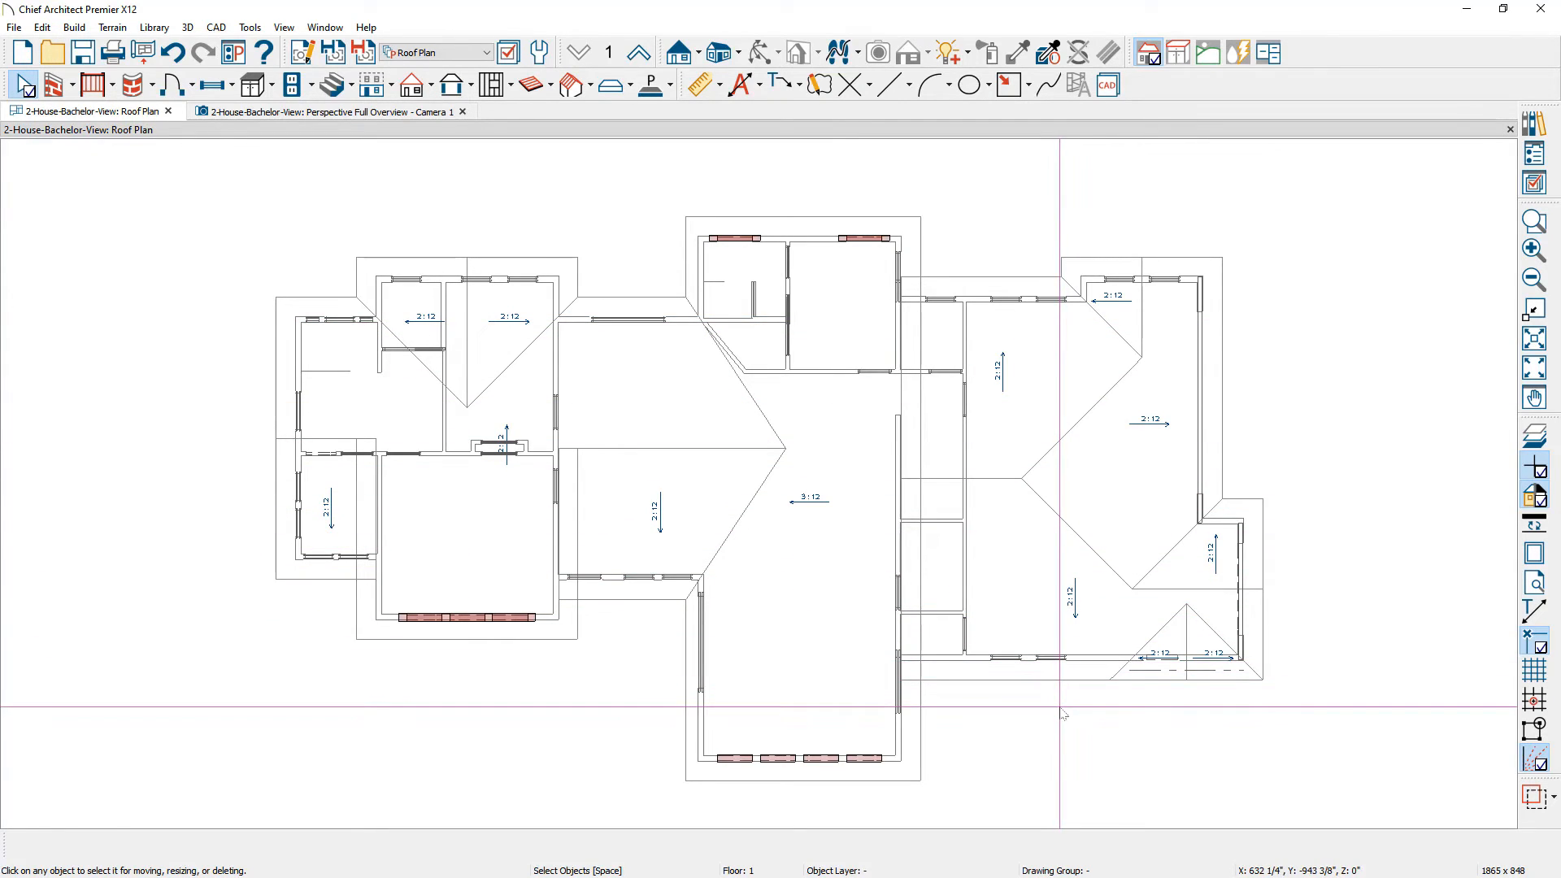
{"action": "left_click", "coordinate": [1126, 671]}
{"action": "left_click_drag", "start_coordinate": [1126, 671], "coordinate": [1090, 801]}
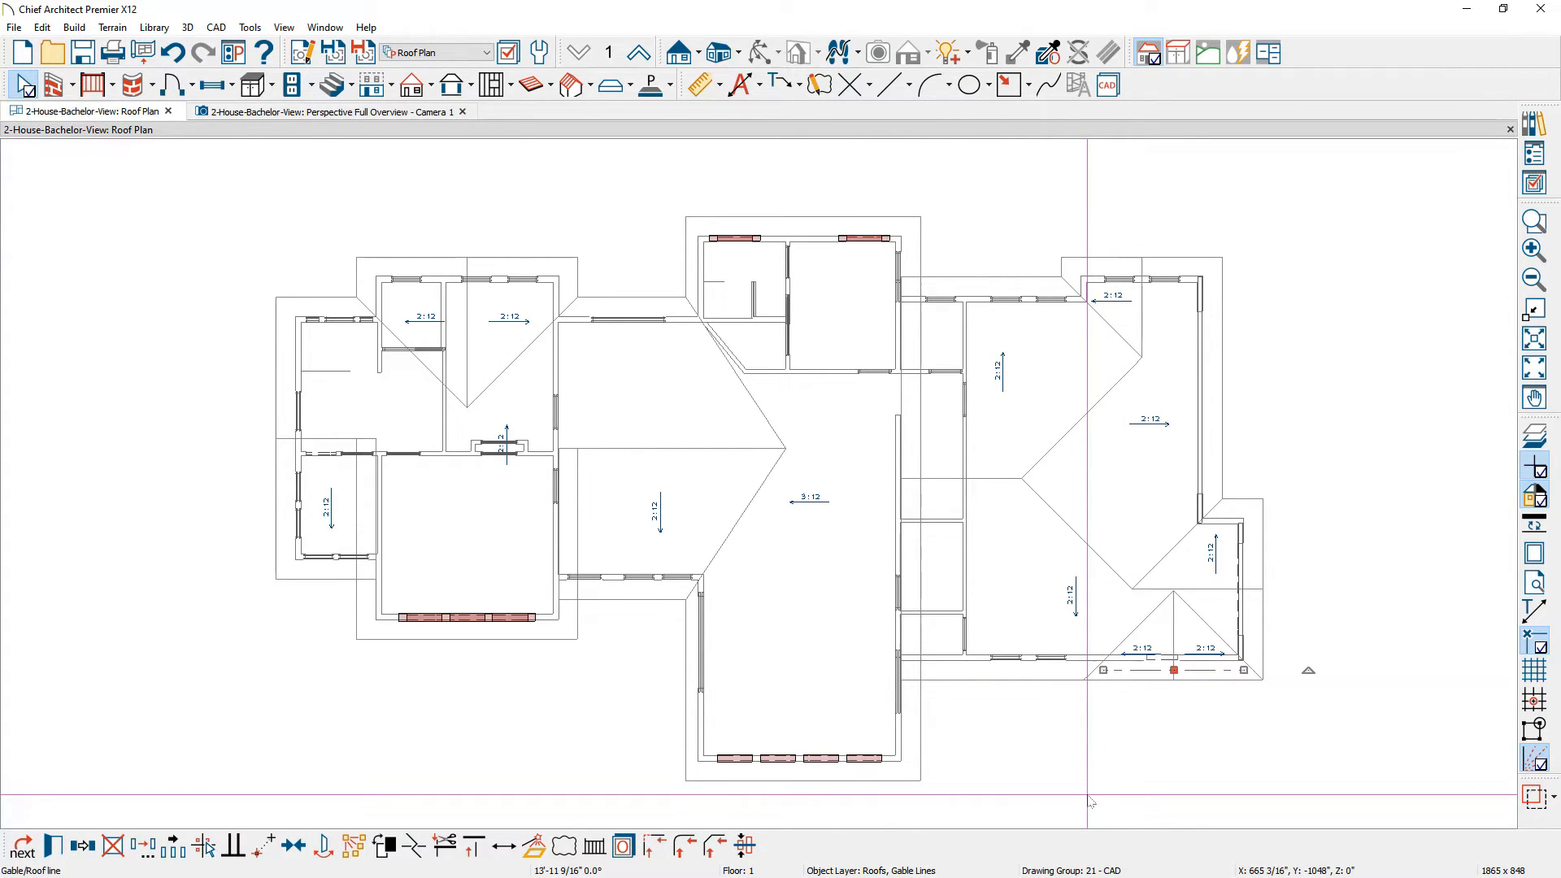
{"action": "key", "text": "Delete"}
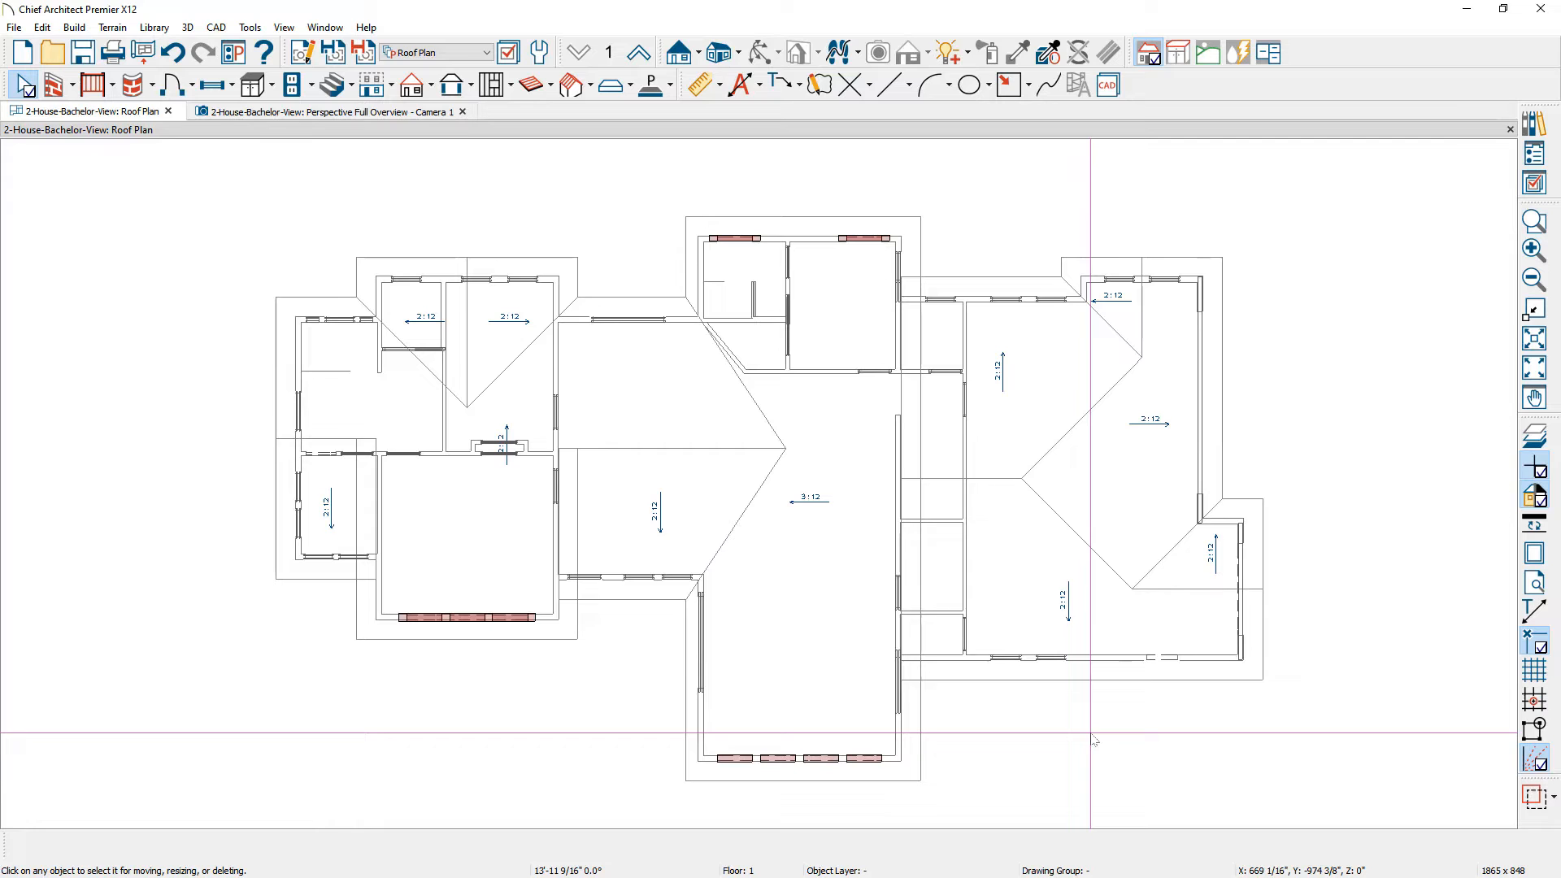
Step: Extend the short side wall of the garage bump-out across the garage to the opposite exterior wall, about 38' long
{"action": "left_click", "coordinate": [1082, 293]}
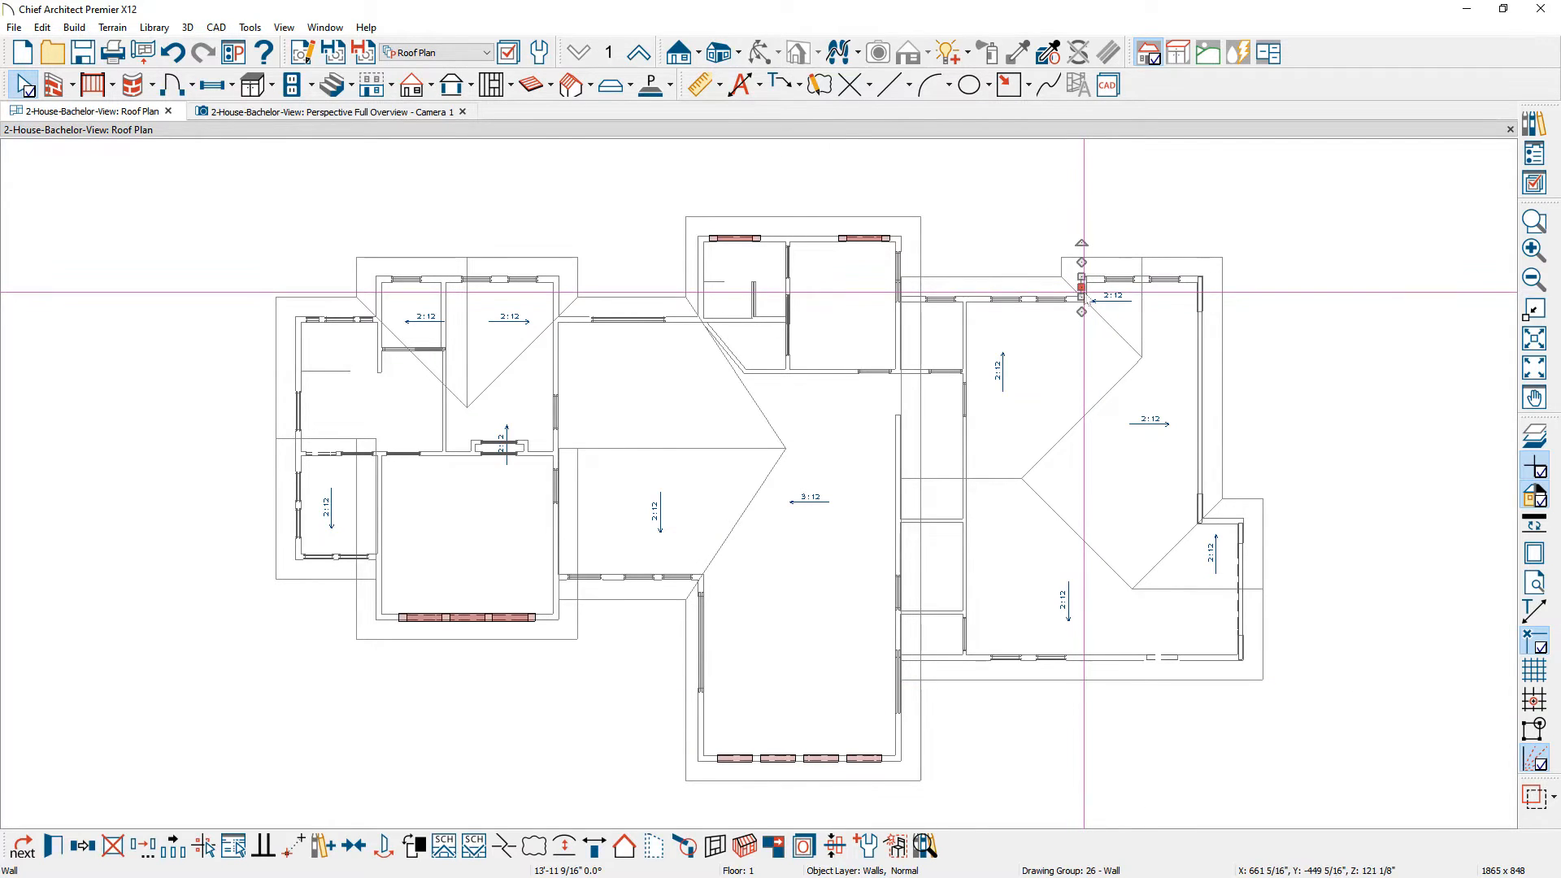
{"action": "left_click_drag", "start_coordinate": [1082, 292], "coordinate": [1097, 659]}
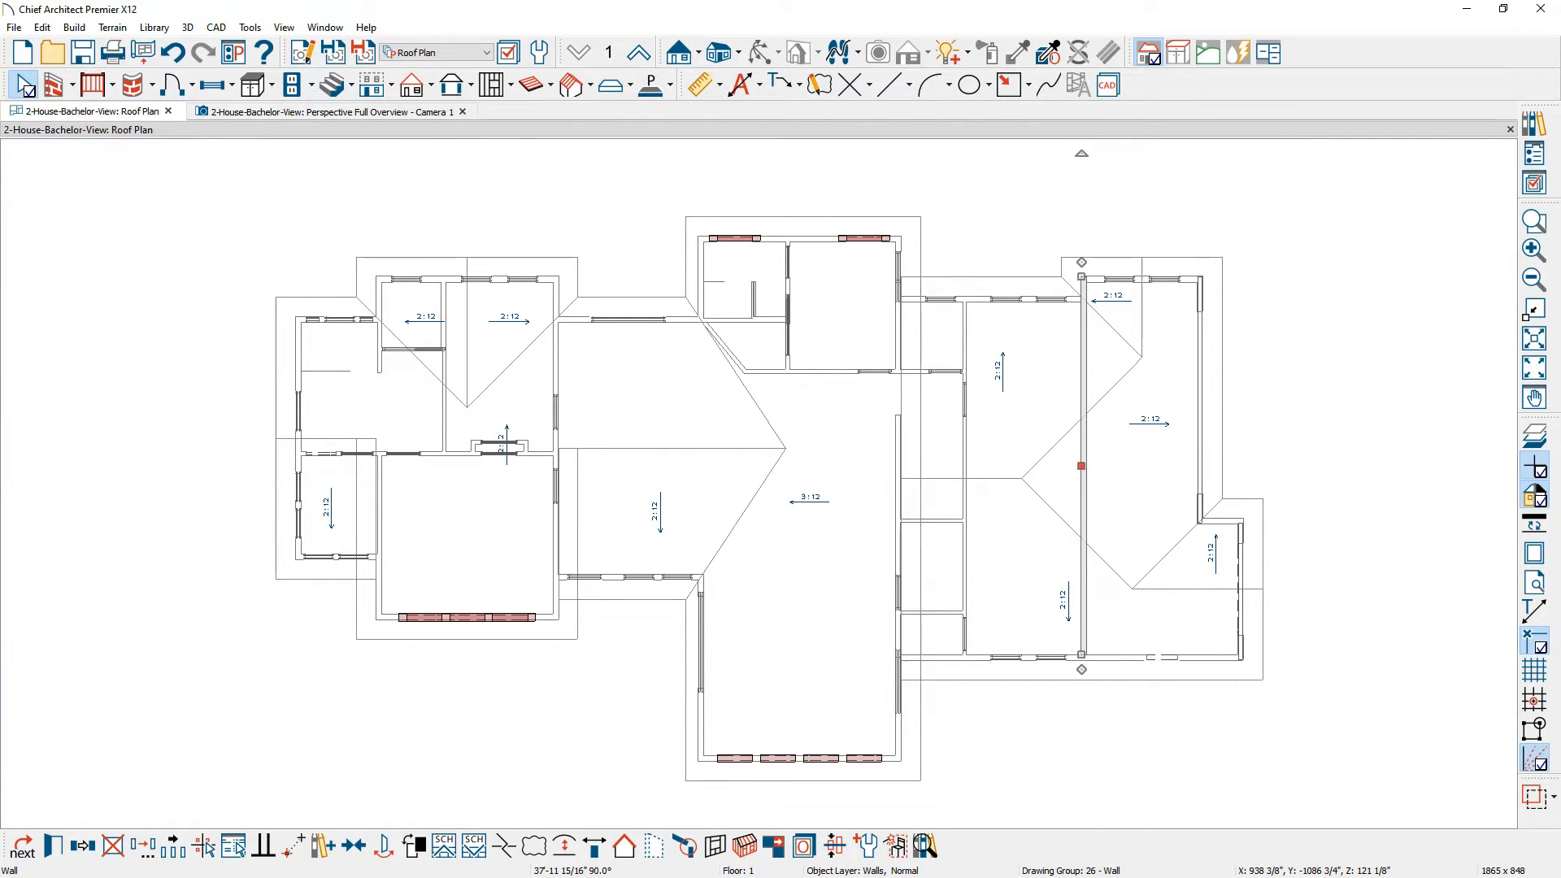
{"action": "left_click", "coordinate": [1164, 714]}
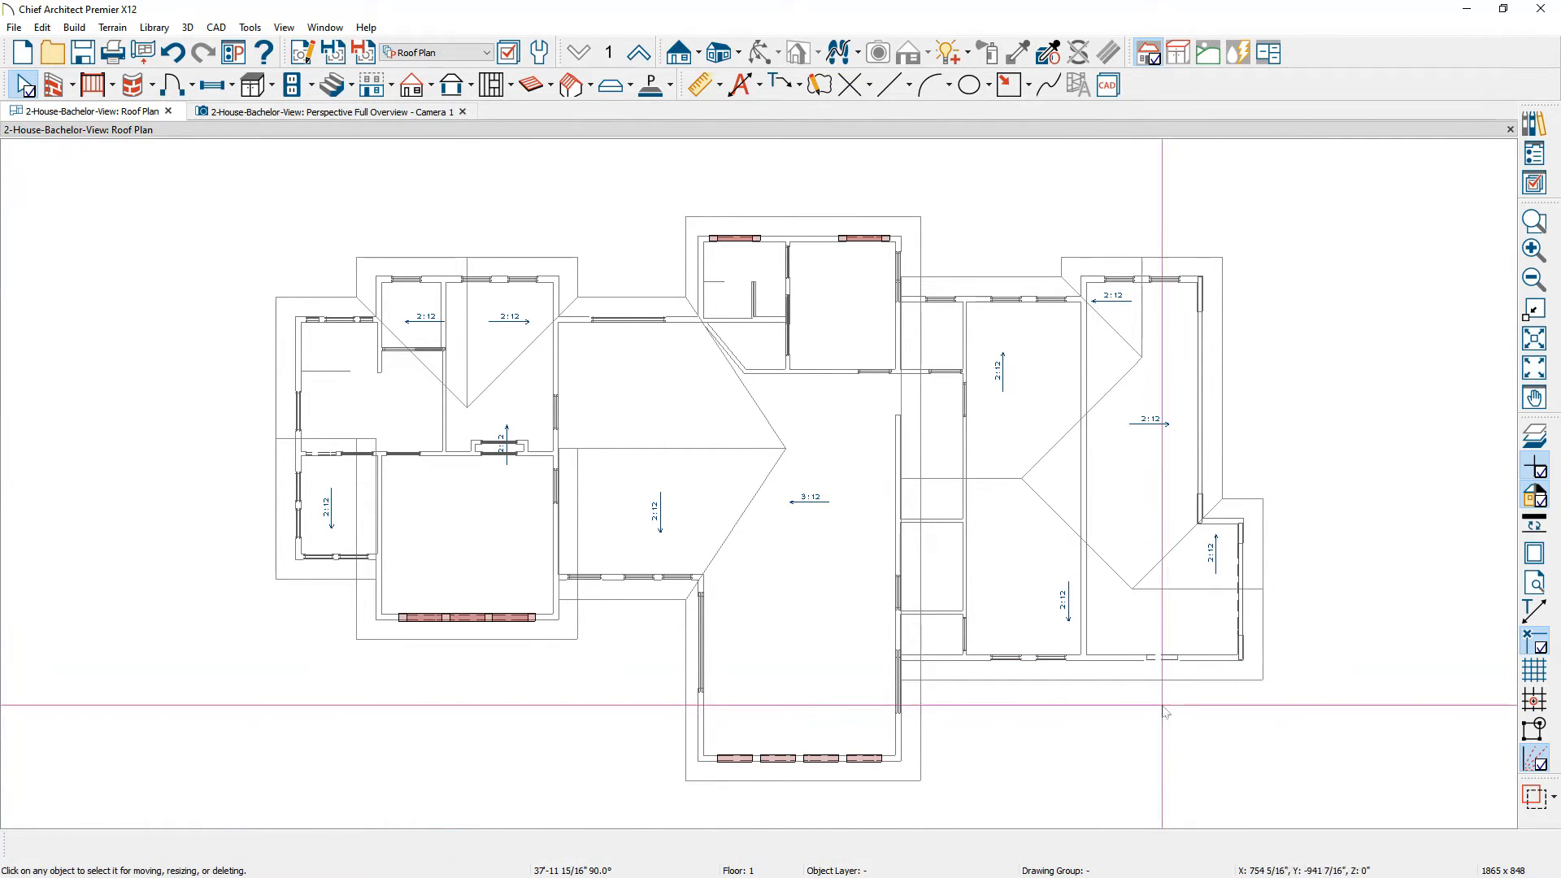
Step: Break the garage's long exterior wall where the extended wall meets it, and change its outer segment to a gable wall
{"action": "left_click", "coordinate": [1125, 660]}
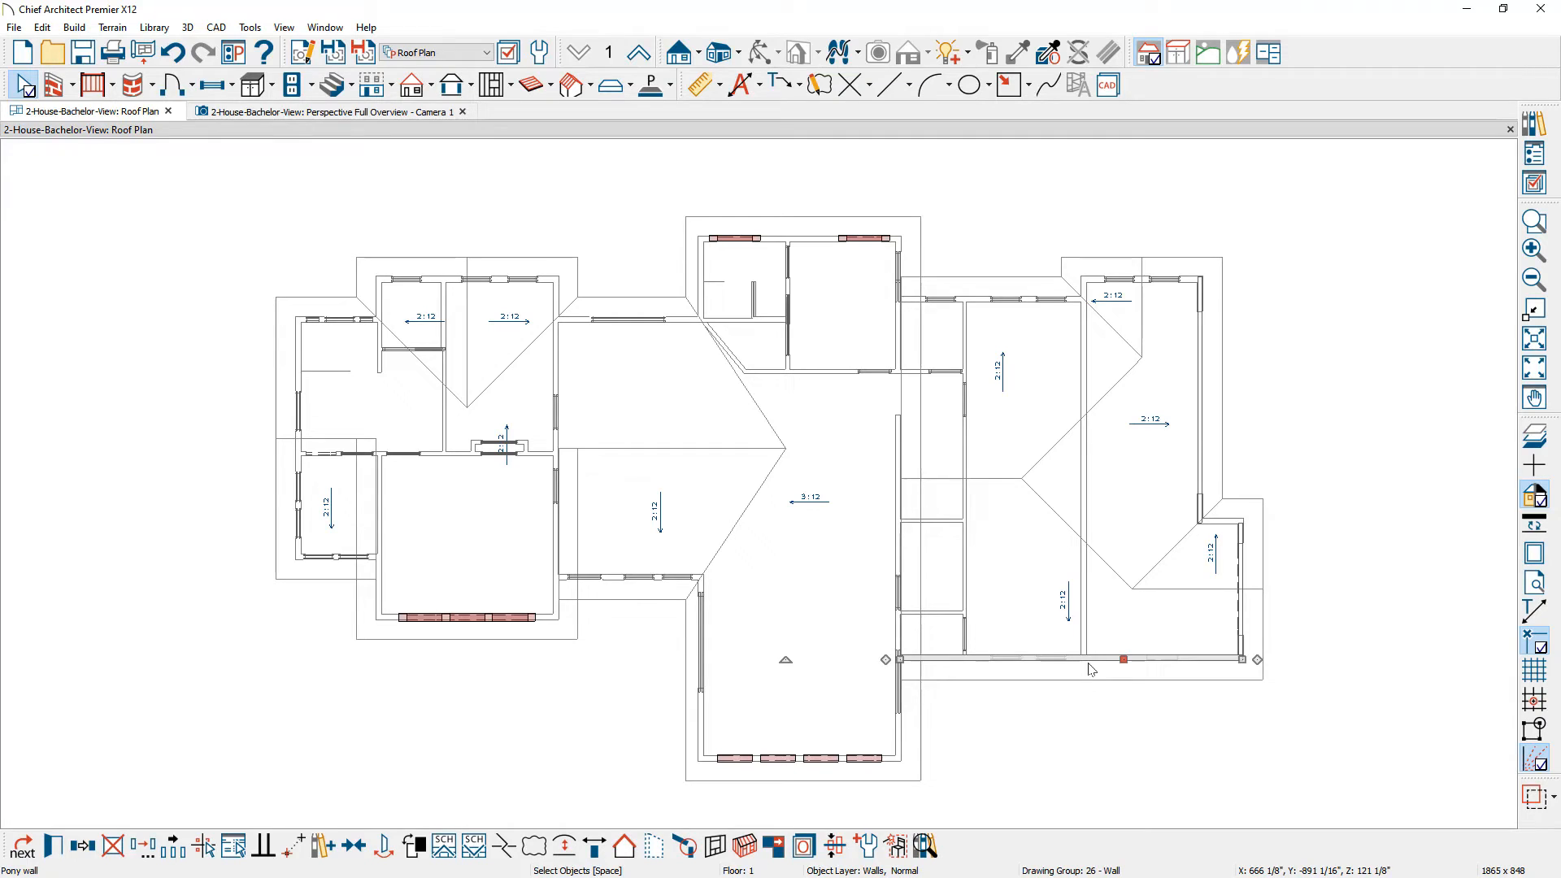
{"action": "left_click", "coordinate": [505, 847]}
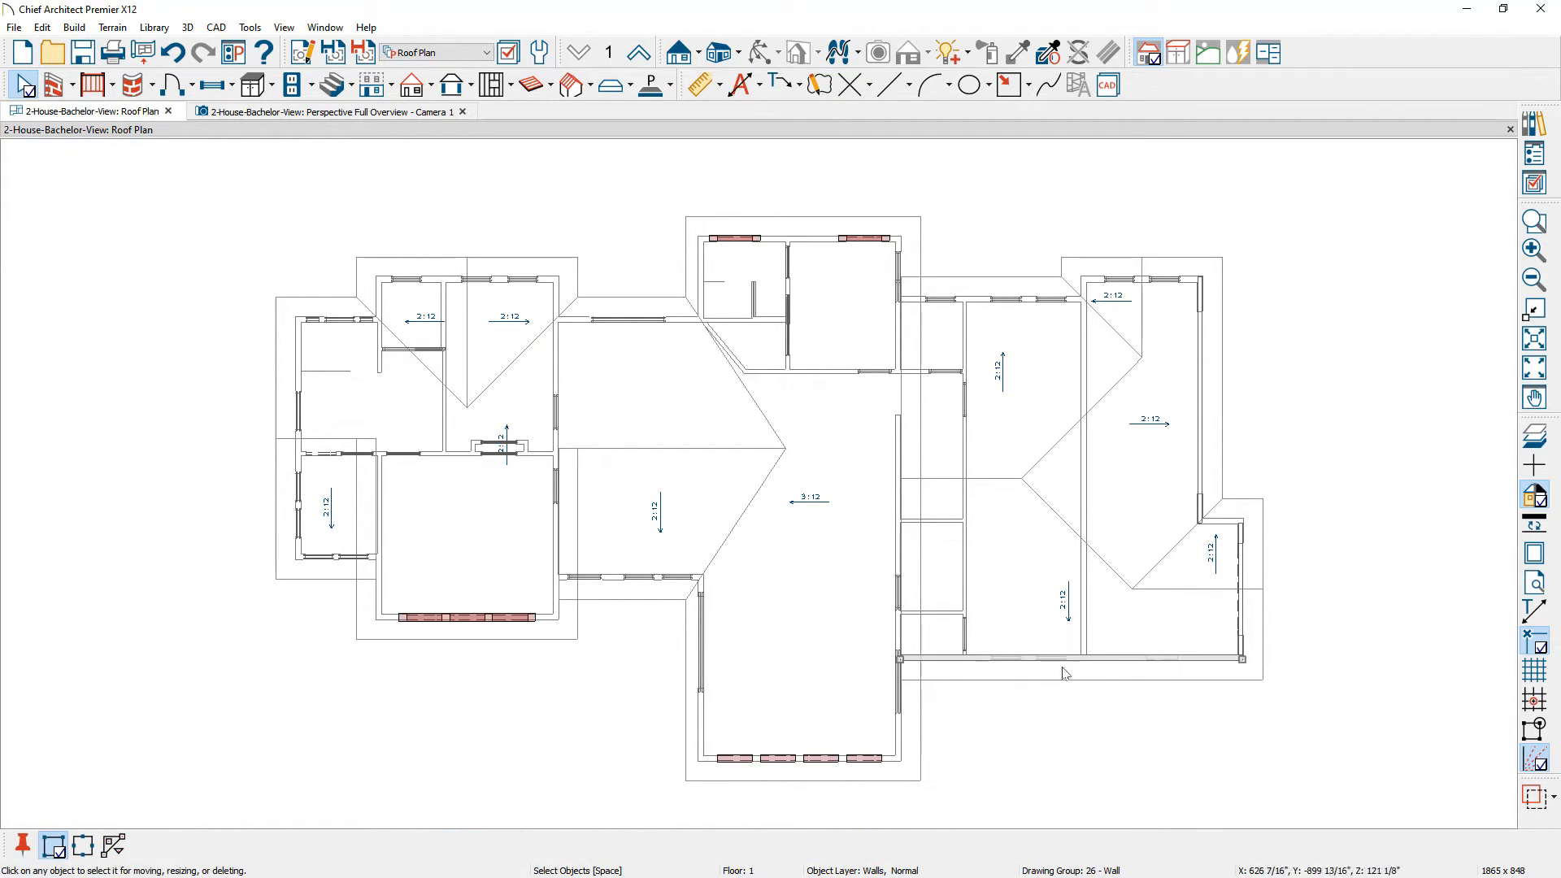
{"action": "left_click", "coordinate": [1088, 659]}
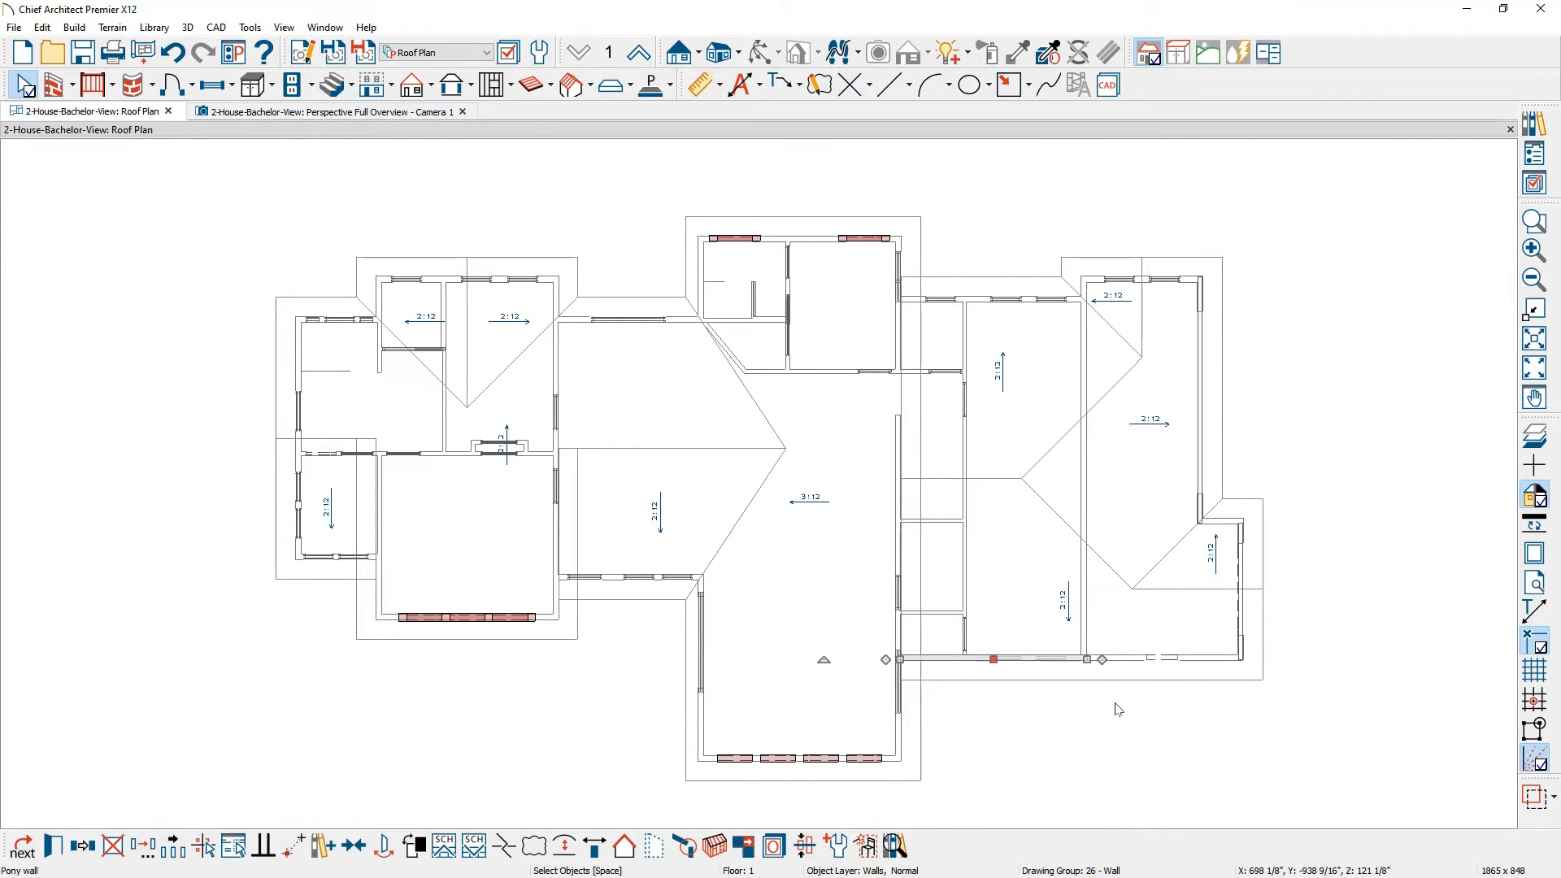
{"action": "left_click", "coordinate": [1126, 661]}
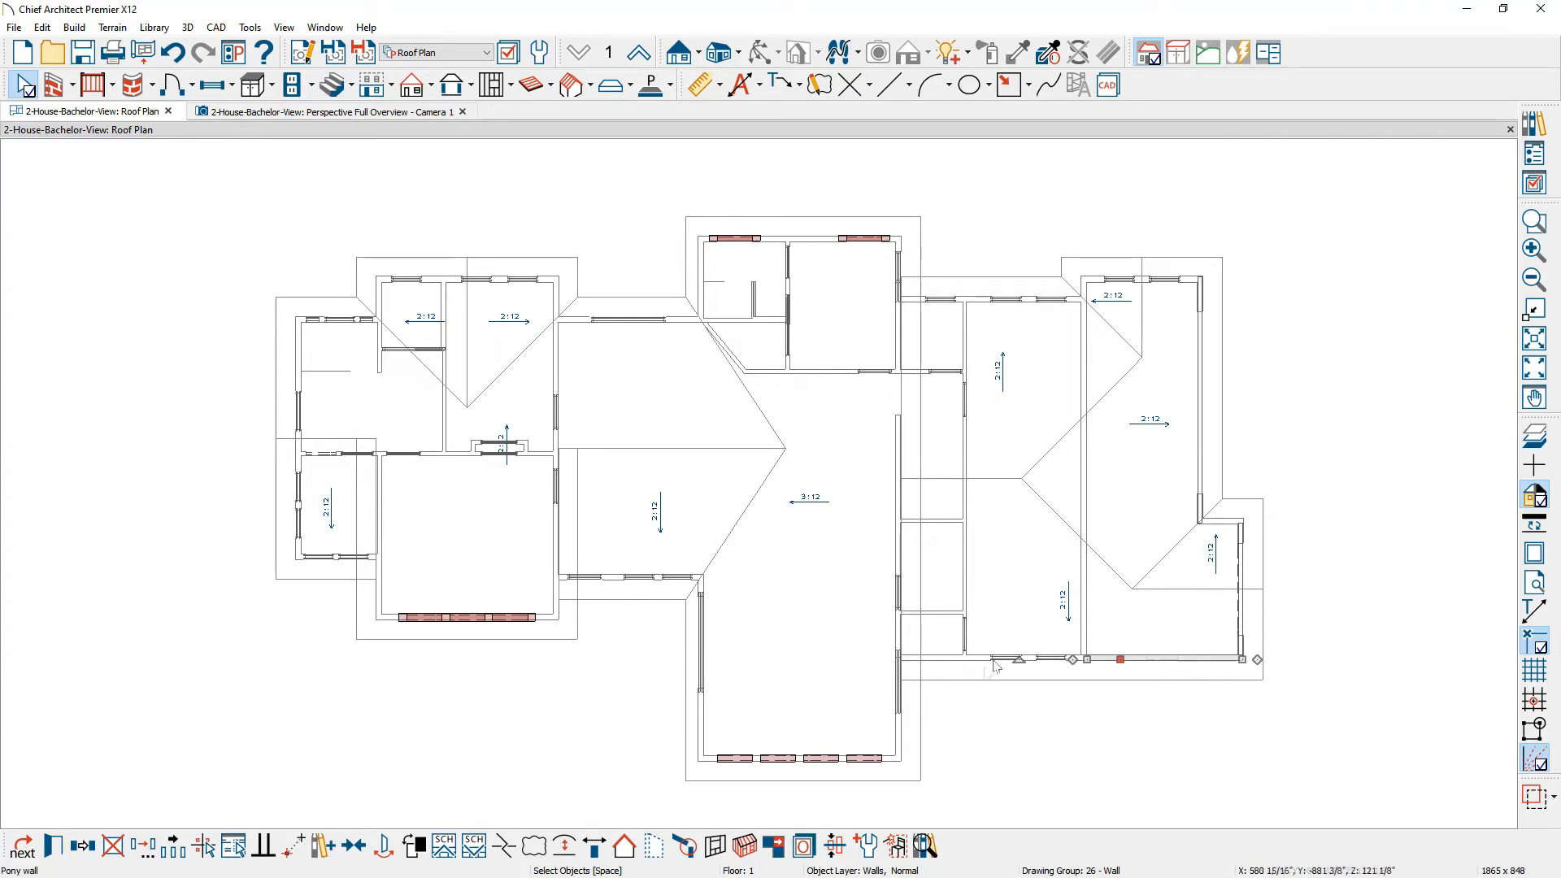
{"action": "left_click", "coordinate": [622, 846]}
{"action": "key", "text": "Escape"}
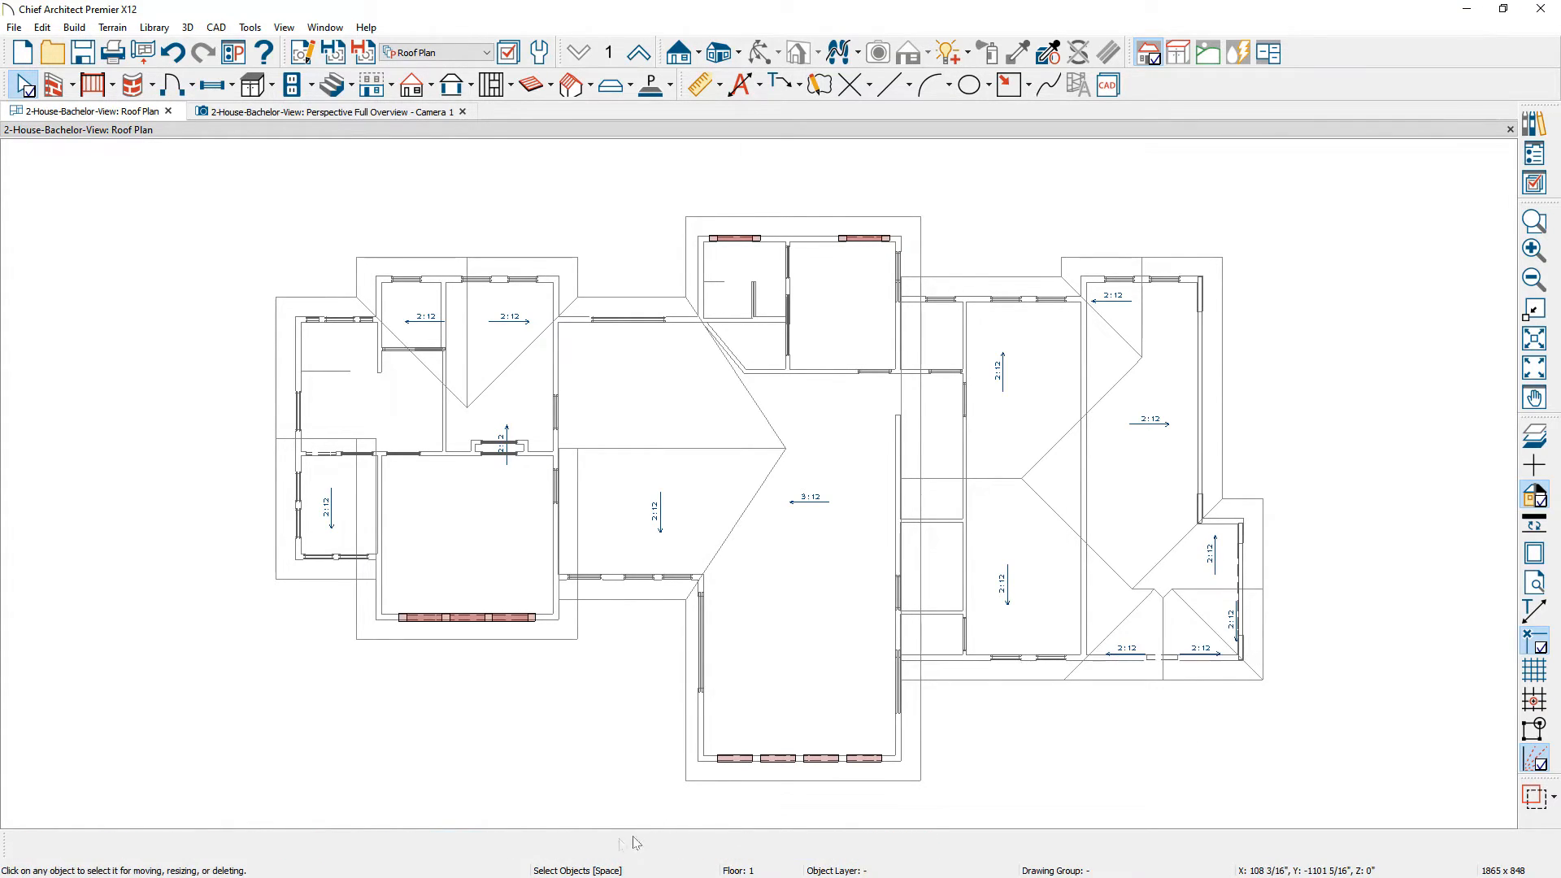
Step: Shorten the extended garage wall back to the bump-out, about 2' long
{"action": "key", "text": "x"}
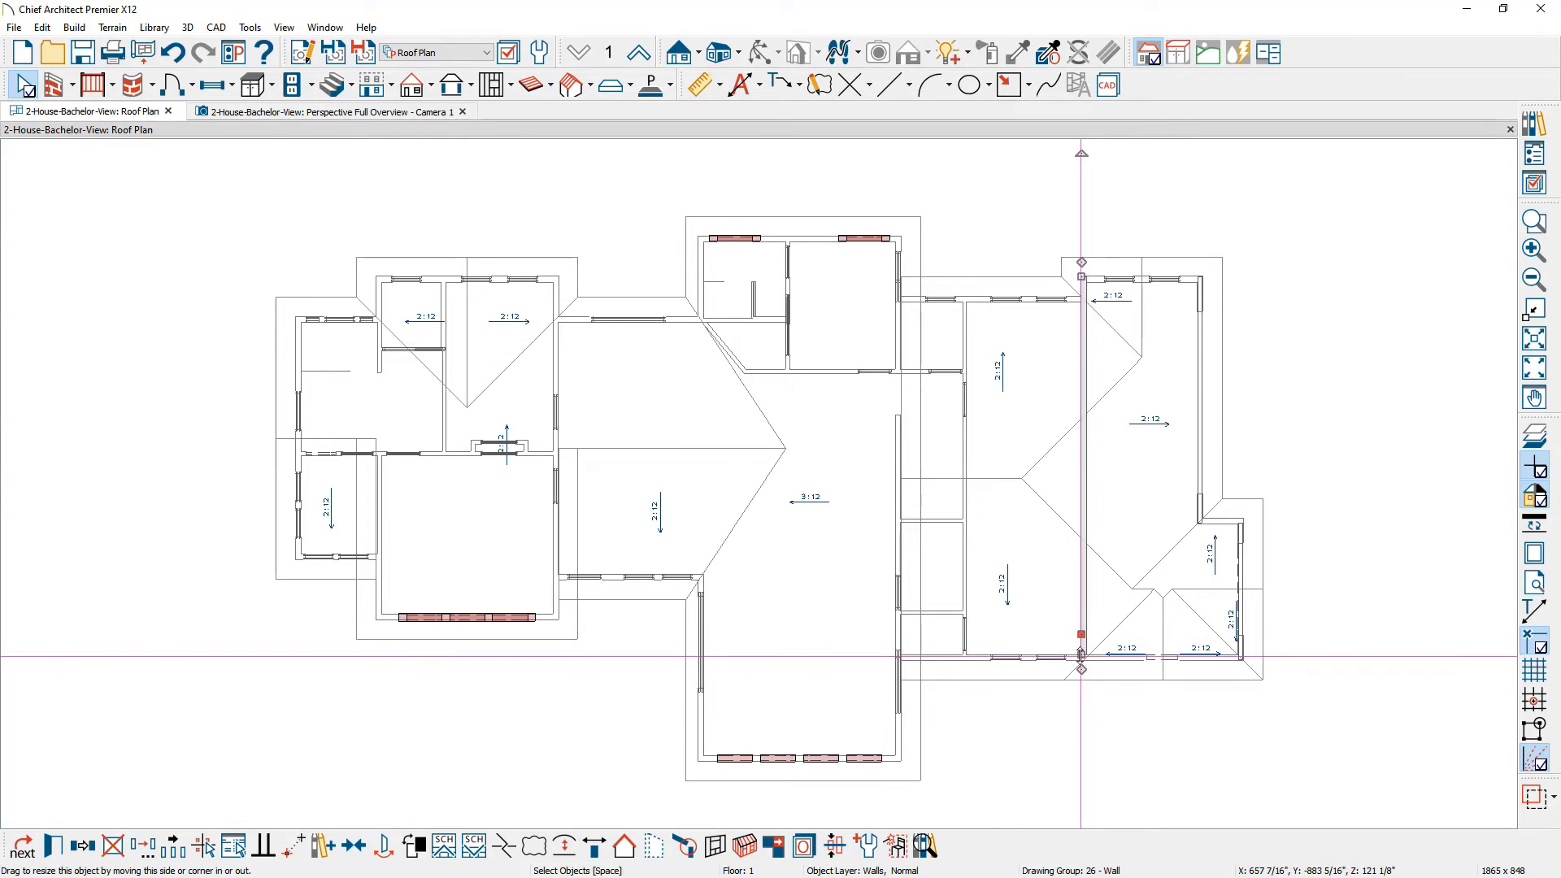
{"action": "left_click_drag", "start_coordinate": [1082, 653], "coordinate": [1082, 297]}
{"action": "key", "text": "Escape"}
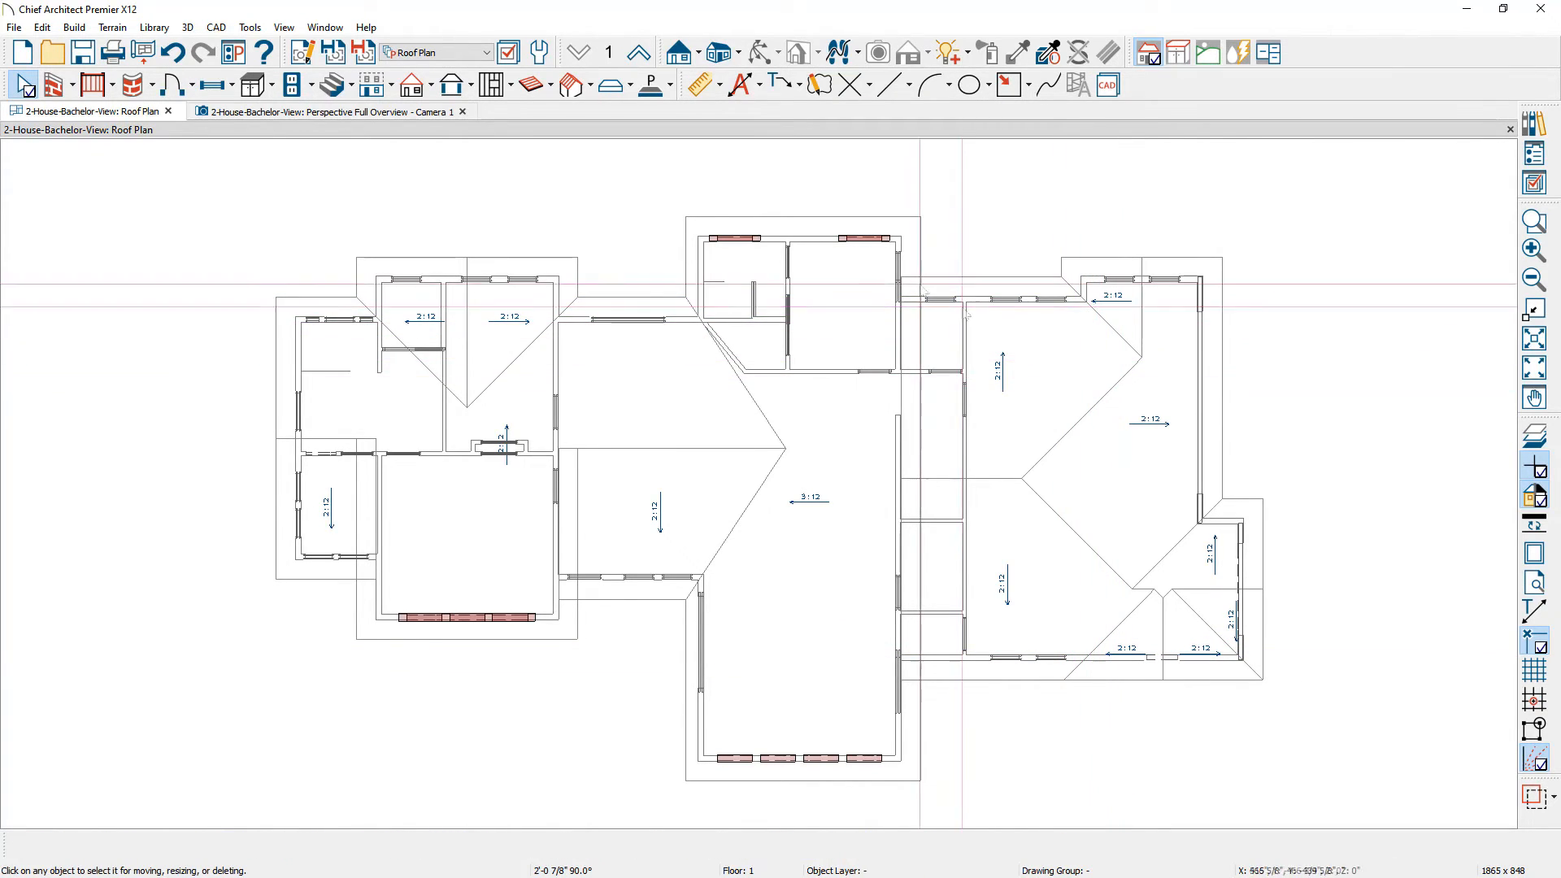
Step: In the perspective overview, make the living wing's roof plane a Curved Roof with a 0° angle at ridge, turning Auto Rebuild Roofs off
{"action": "left_click", "coordinate": [404, 113]}
{"action": "left_click_drag", "start_coordinate": [847, 547], "coordinate": [1023, 568]}
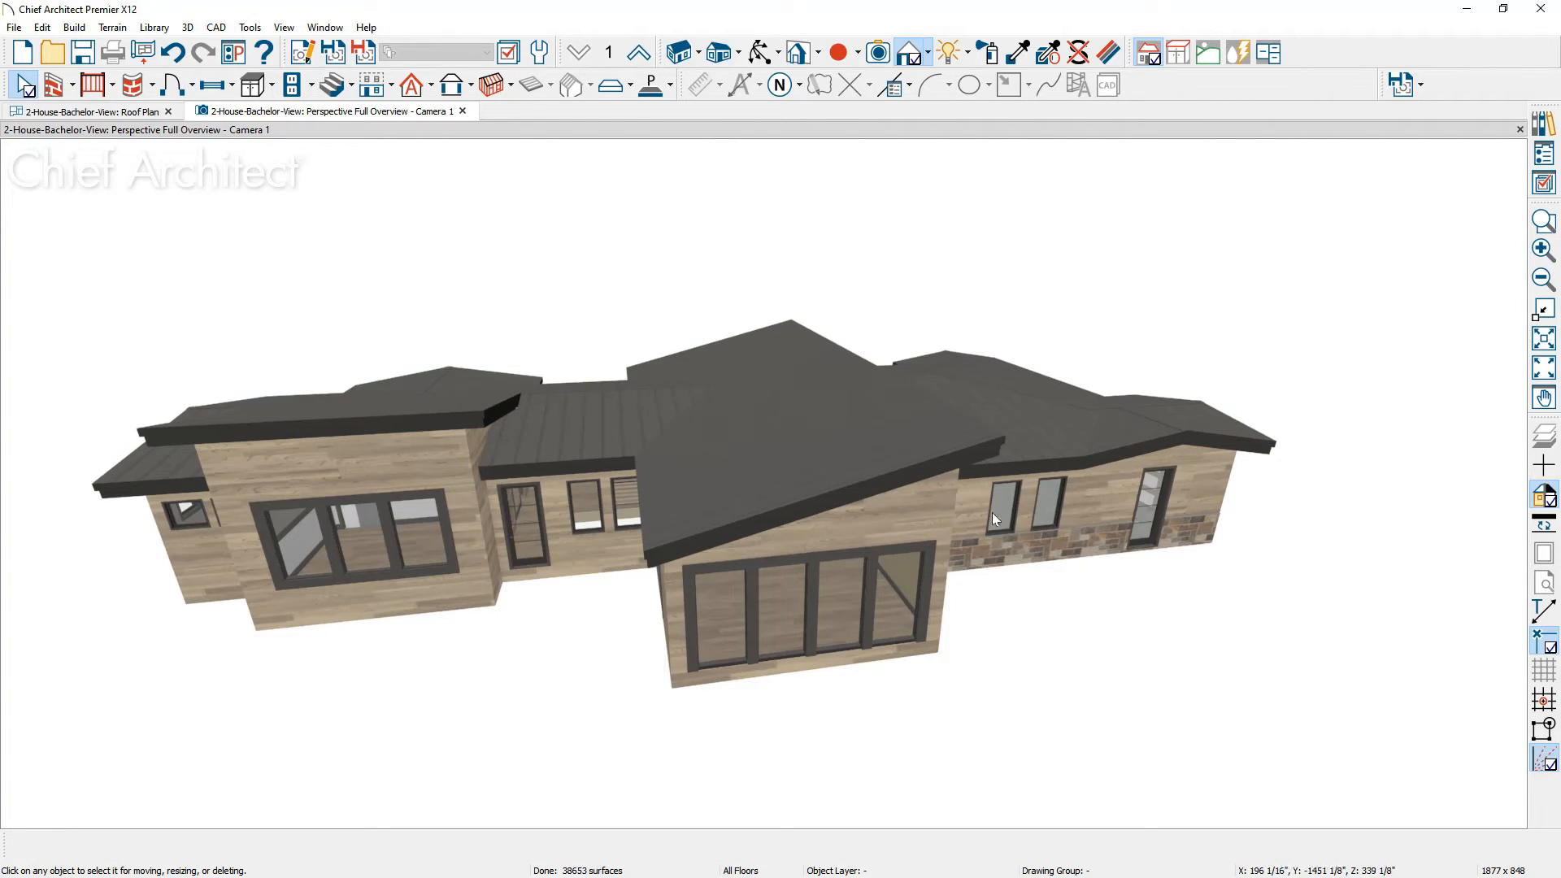
{"action": "left_click", "coordinate": [857, 477]}
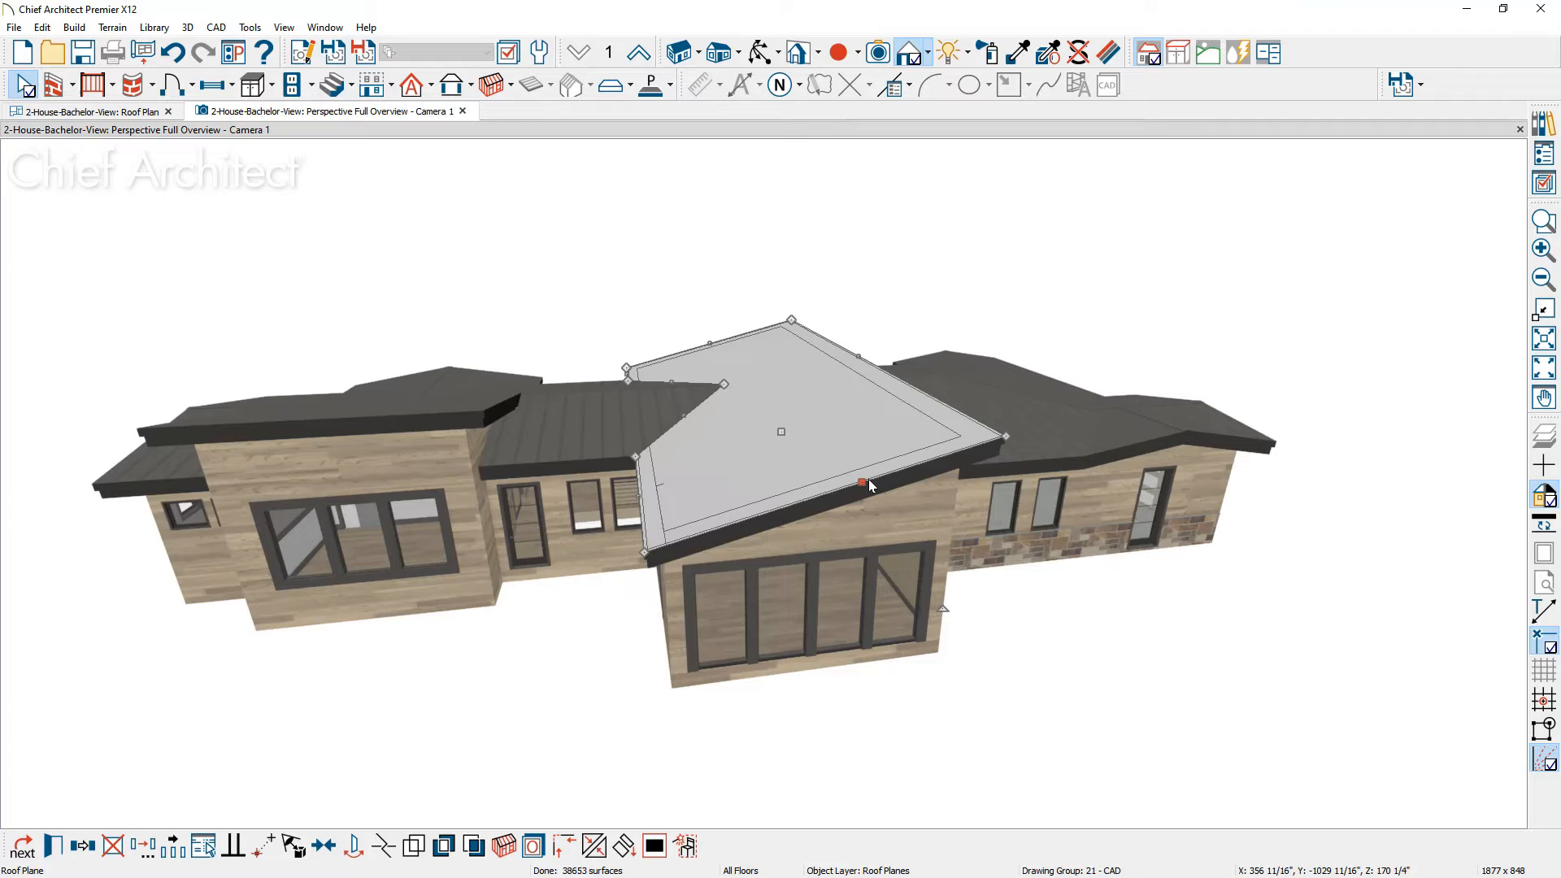
{"action": "double_click", "coordinate": [869, 485]}
{"action": "left_click", "coordinate": [564, 495]}
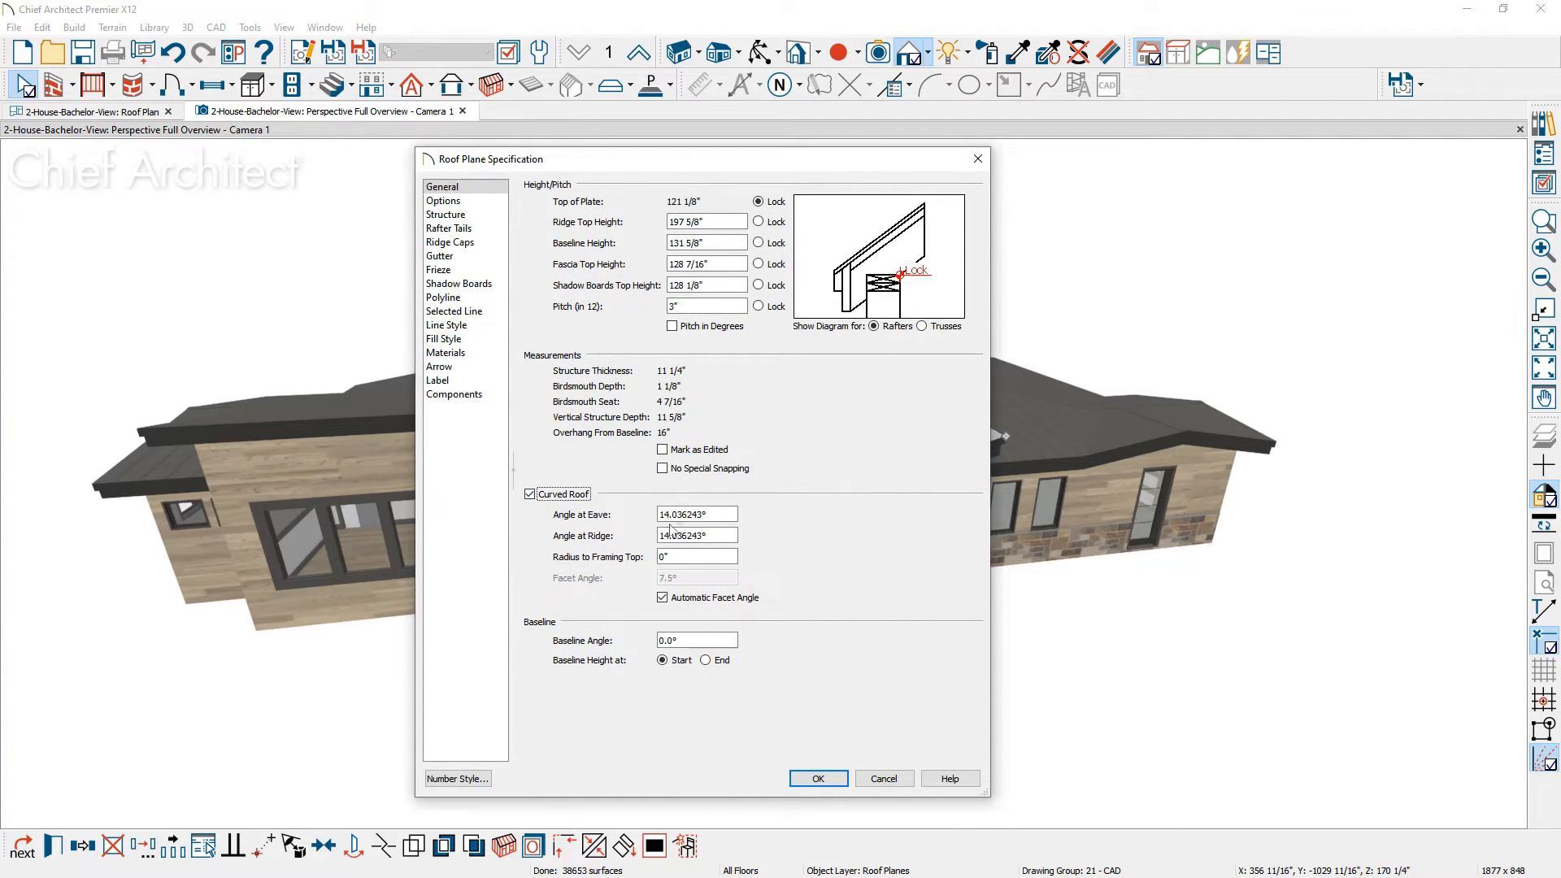
{"action": "double_click", "coordinate": [708, 535]}
{"action": "type", "text": "0"}
{"action": "key", "text": "Tab"}
{"action": "left_click", "coordinate": [818, 778]}
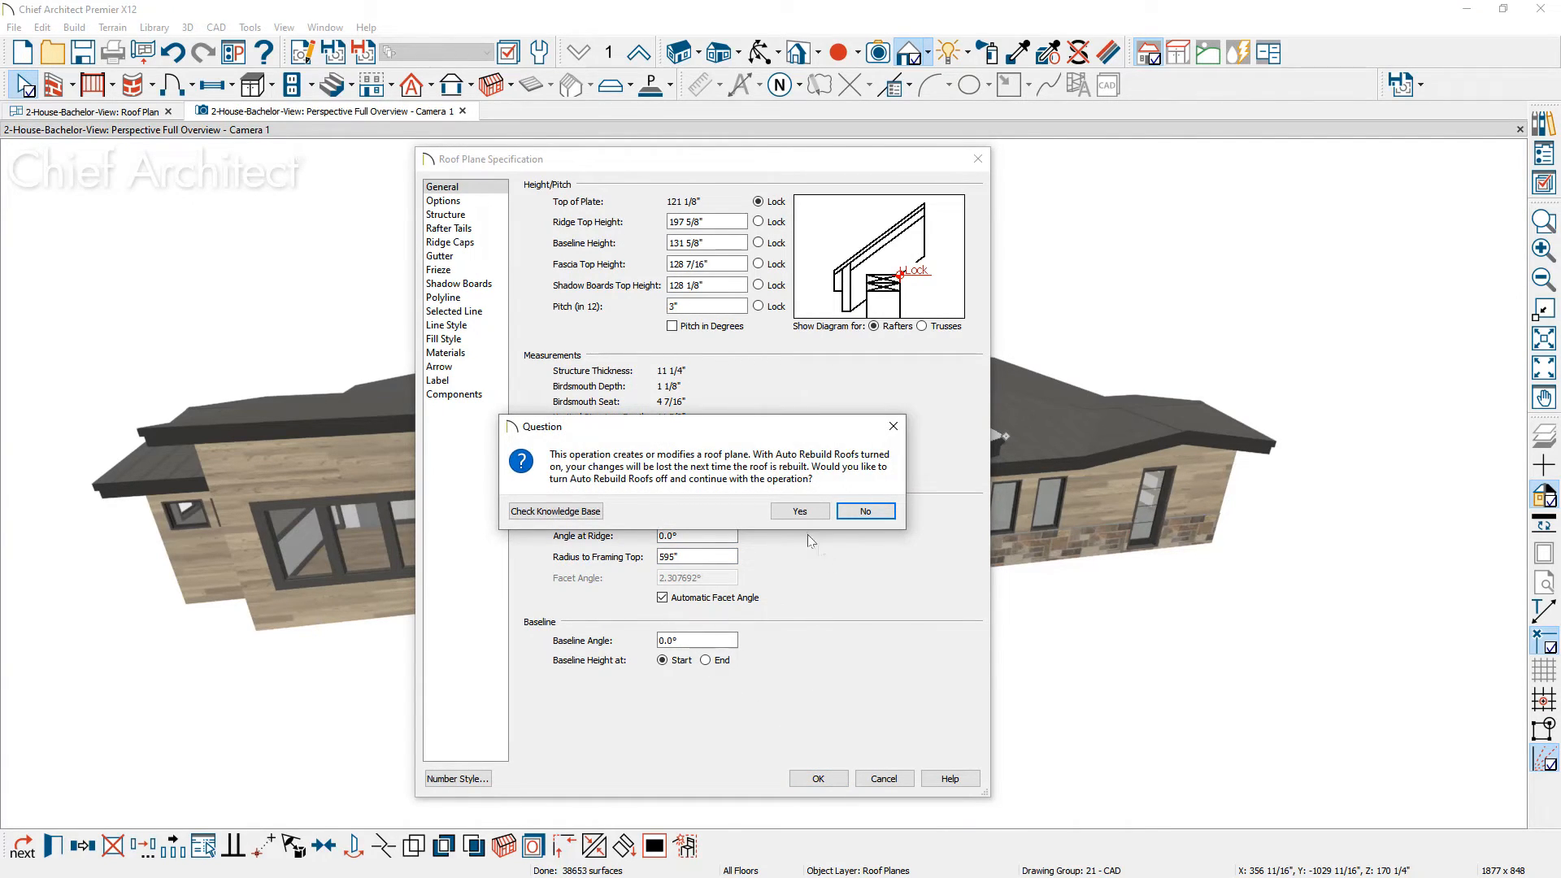
{"action": "left_click", "coordinate": [810, 512]}
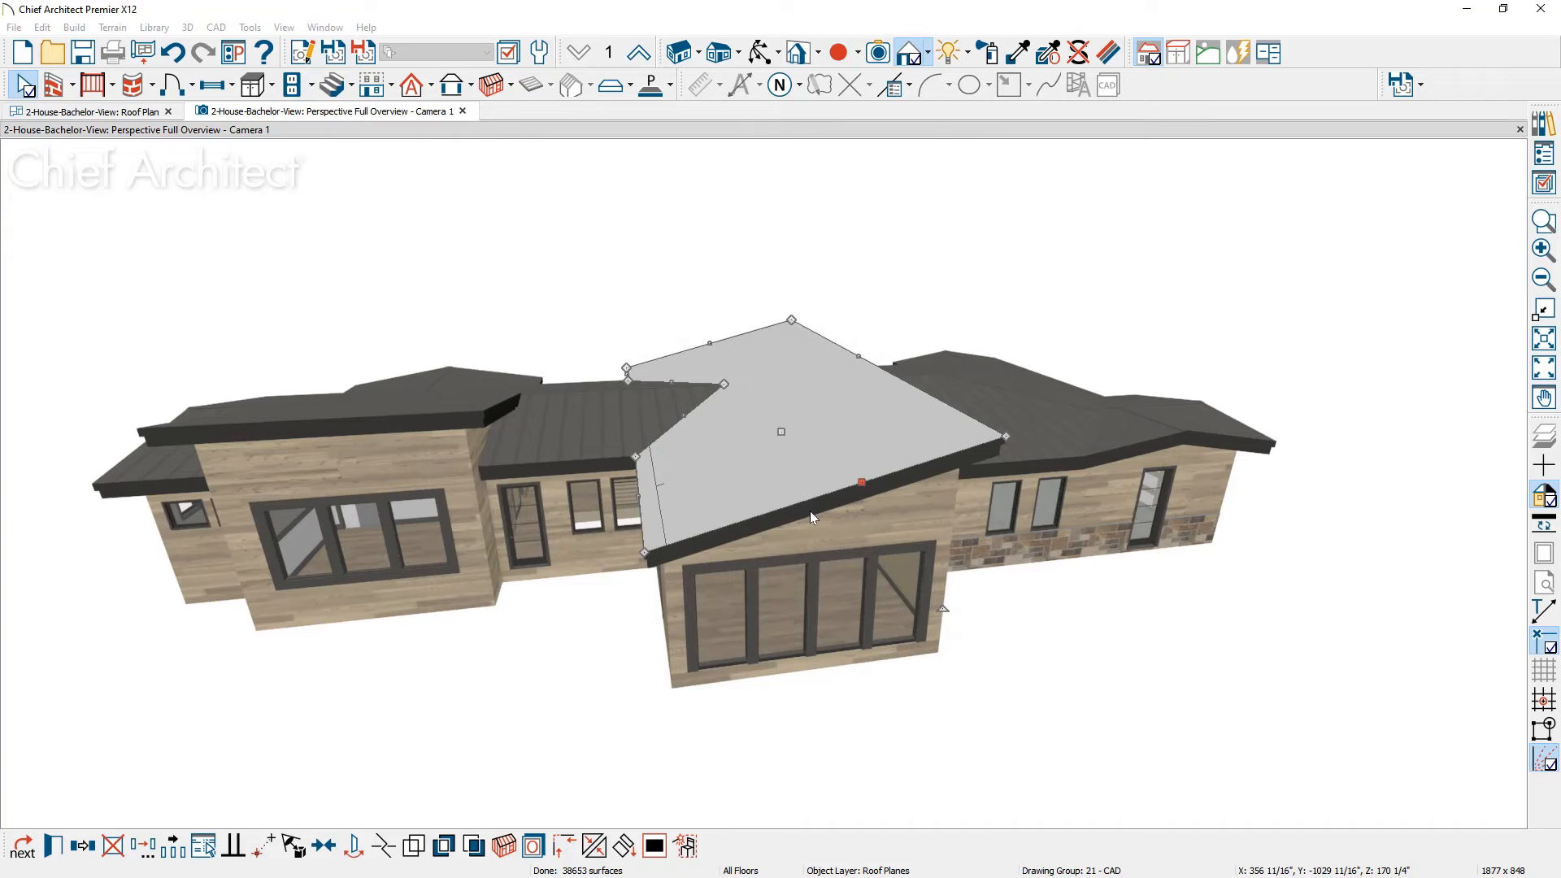
Step: Join the curved roof plane's valley edge to the adjoining entry roof plane beside the living room windows
{"action": "middle_click_drag", "start_coordinate": [647, 544], "coordinate": [714, 481]}
{"action": "scroll", "coordinate": [714, 480], "scroll_direction": "up", "scroll_amount": 3}
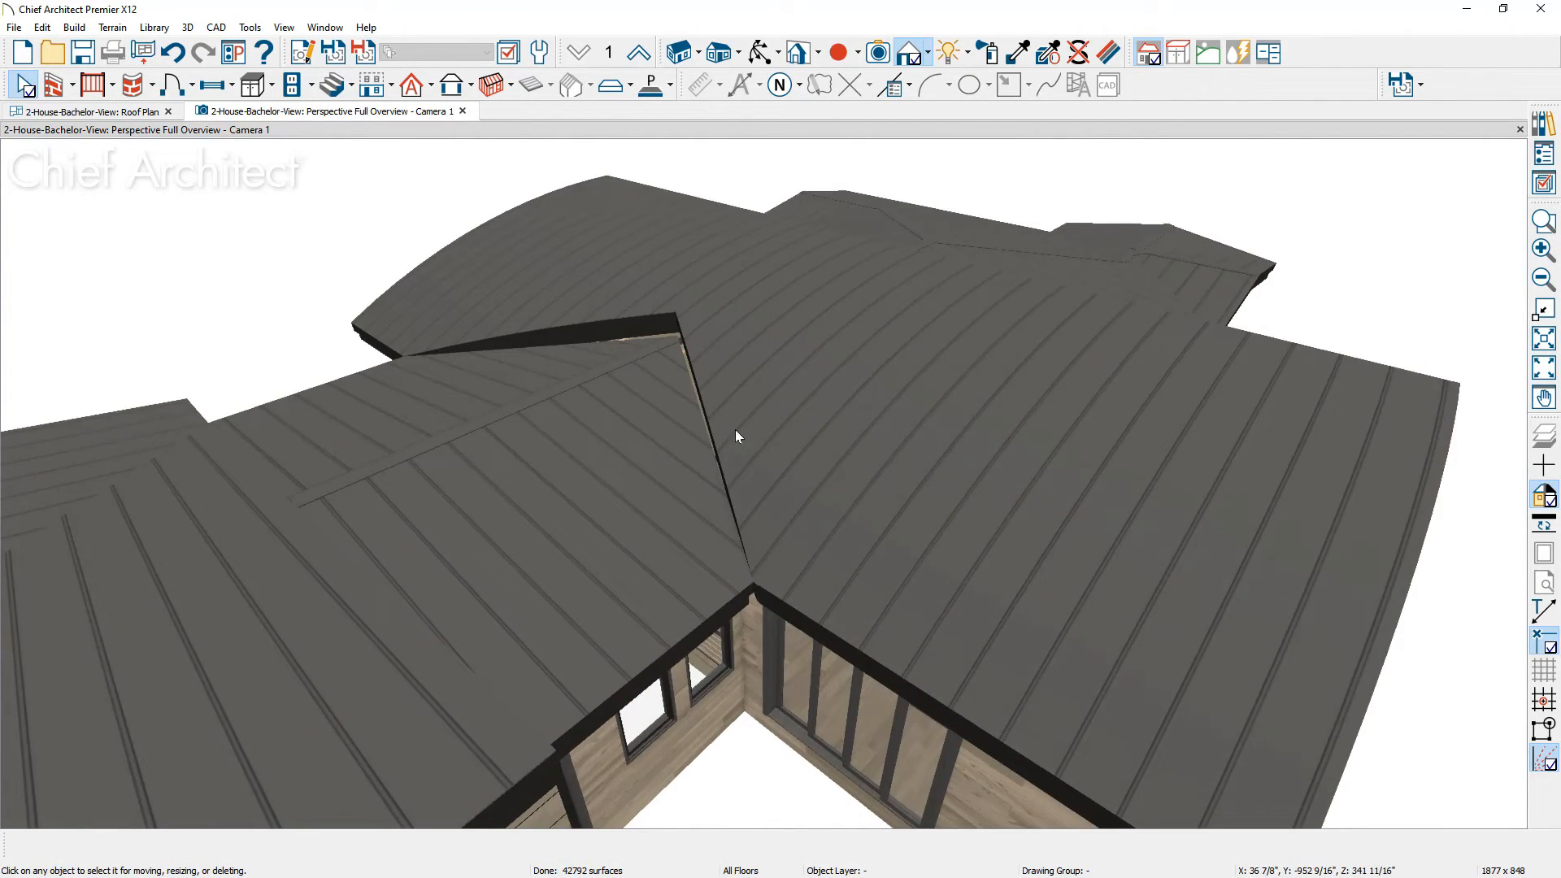
{"action": "left_click", "coordinate": [735, 430]}
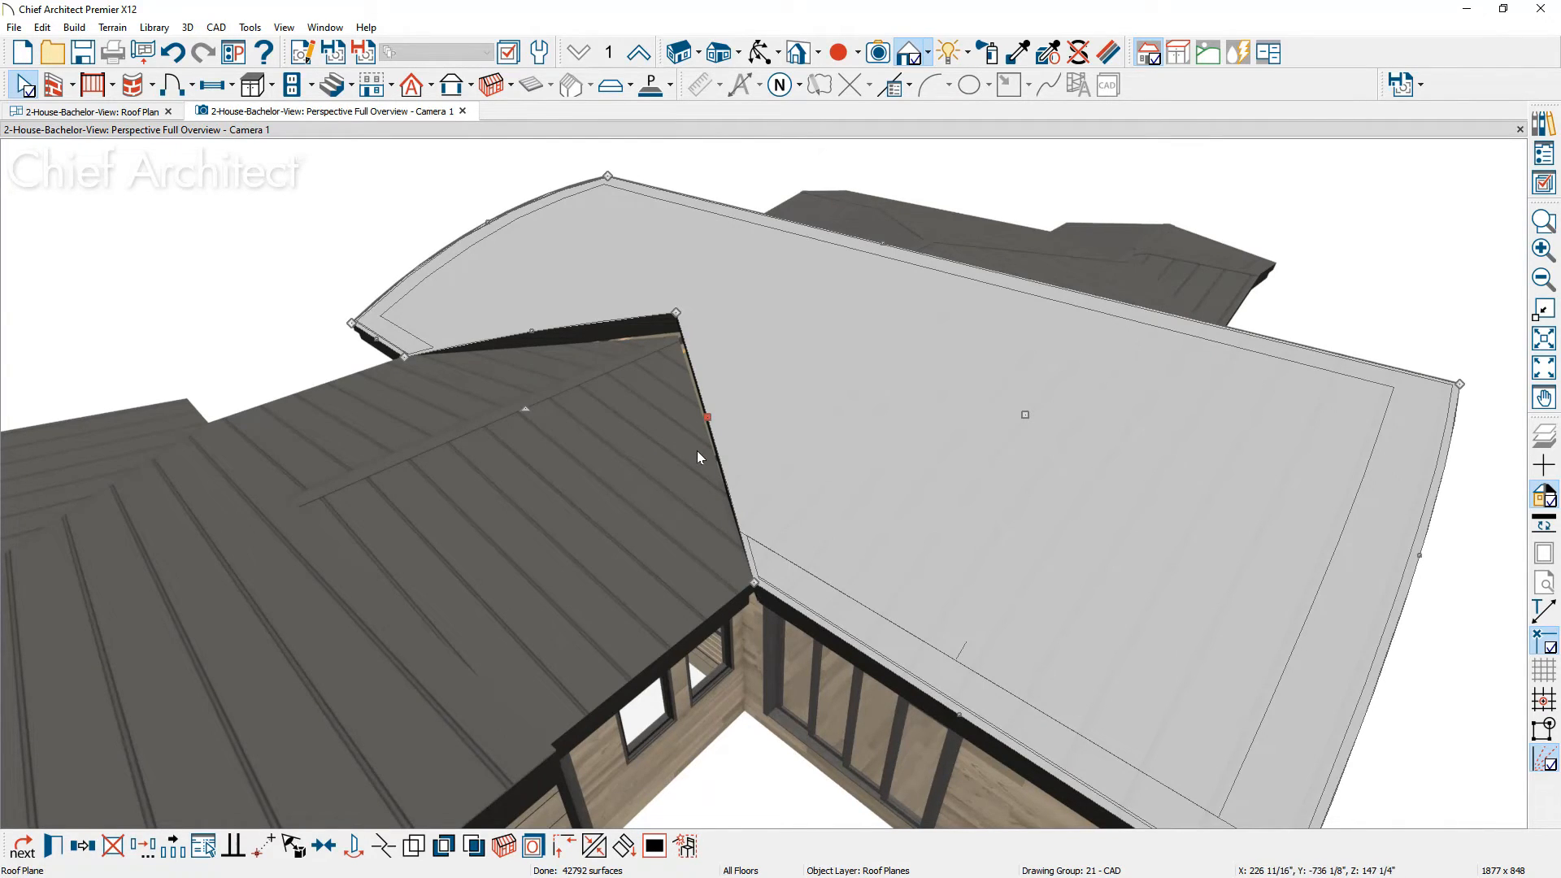
{"action": "left_click", "coordinate": [701, 445], "text": "shift"}
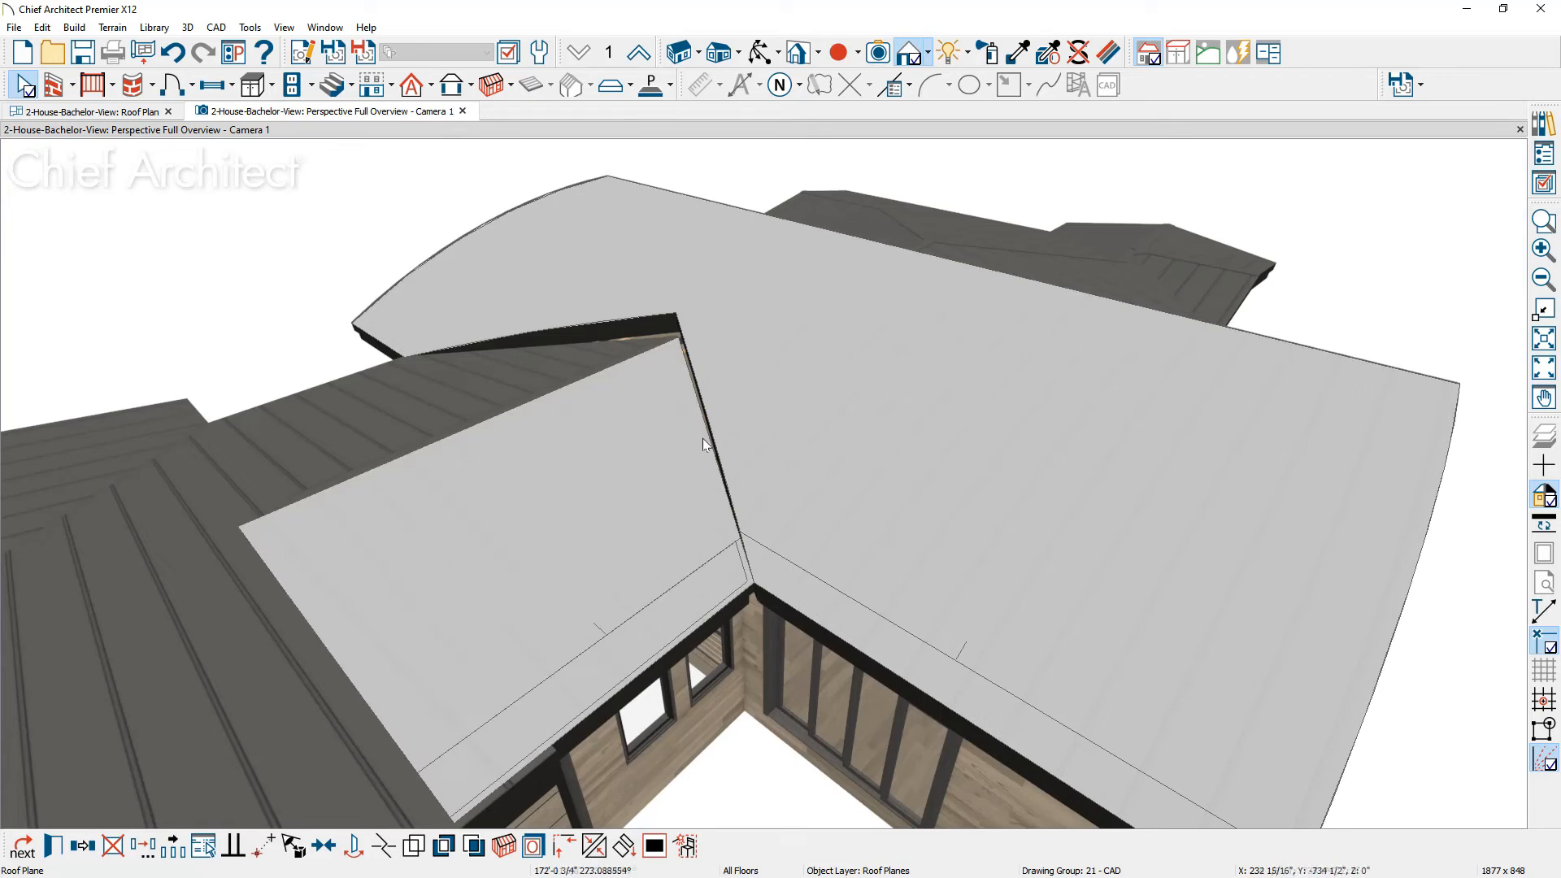
{"action": "left_click", "coordinate": [703, 439]}
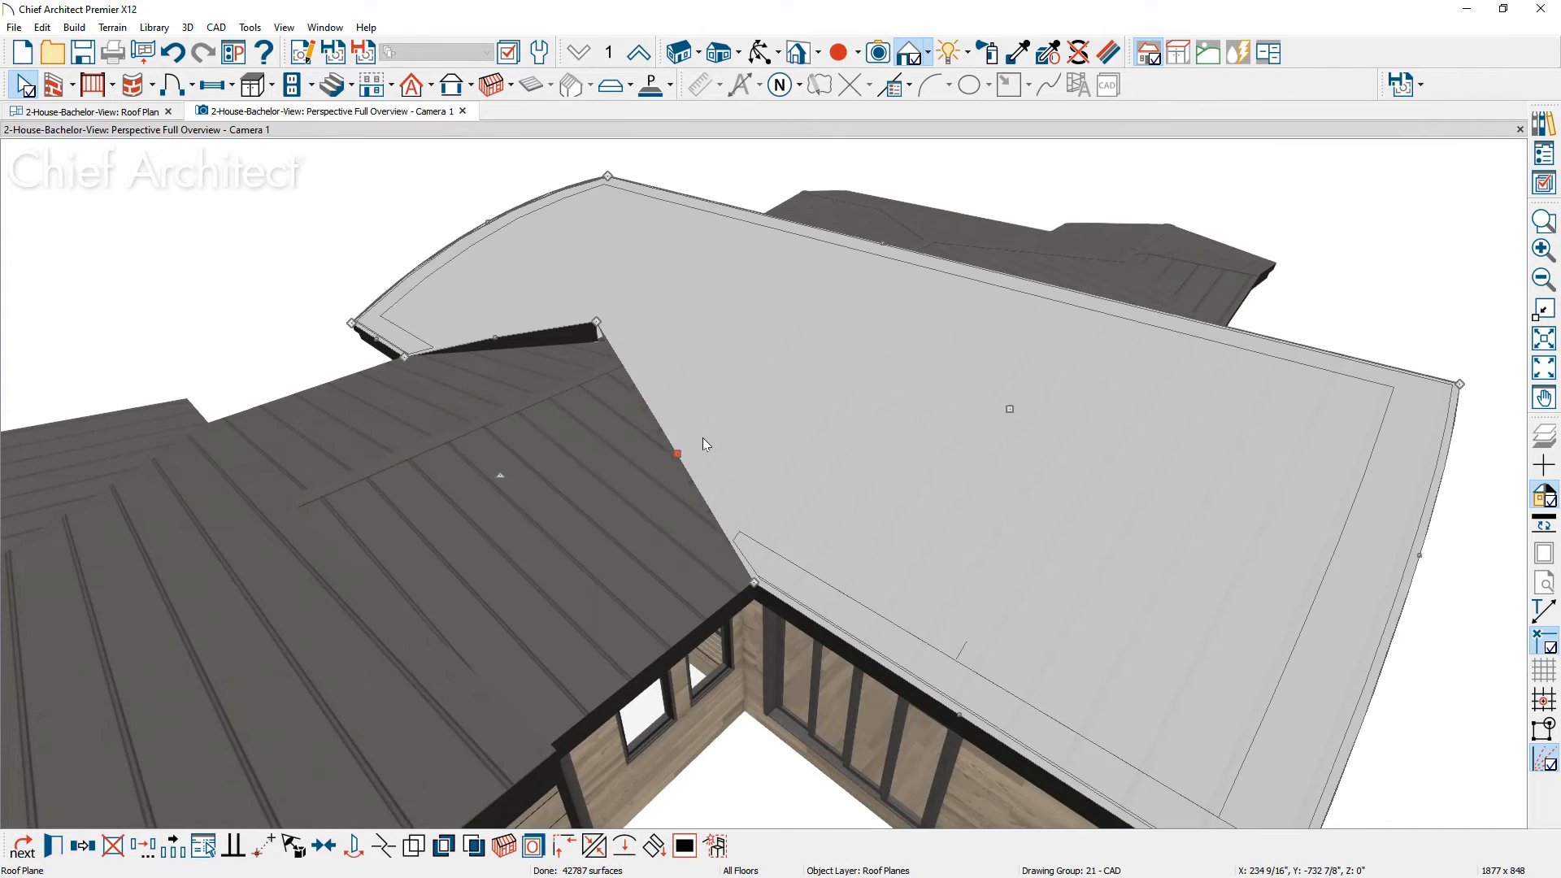
Step: Fit the curved roof plane's other inner edge to the entry roof plane on the far side of the ridge
{"action": "left_click", "coordinate": [495, 336]}
{"action": "left_click_drag", "start_coordinate": [496, 337], "coordinate": [509, 357]}
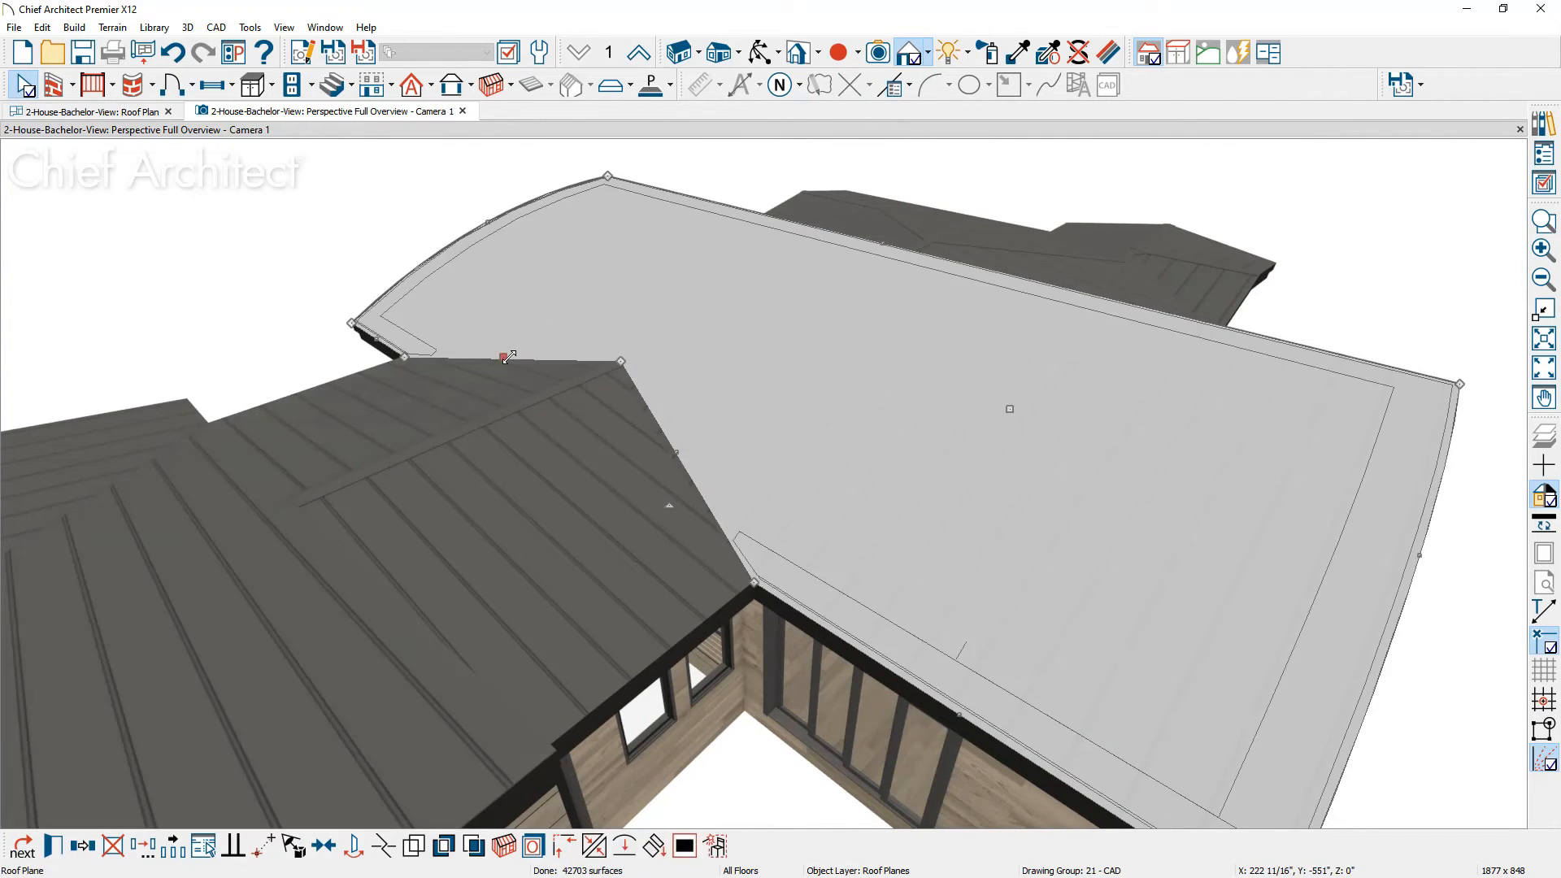
{"action": "key", "text": "Escape"}
{"action": "scroll", "coordinate": [714, 438], "scroll_direction": "down", "scroll_amount": 1}
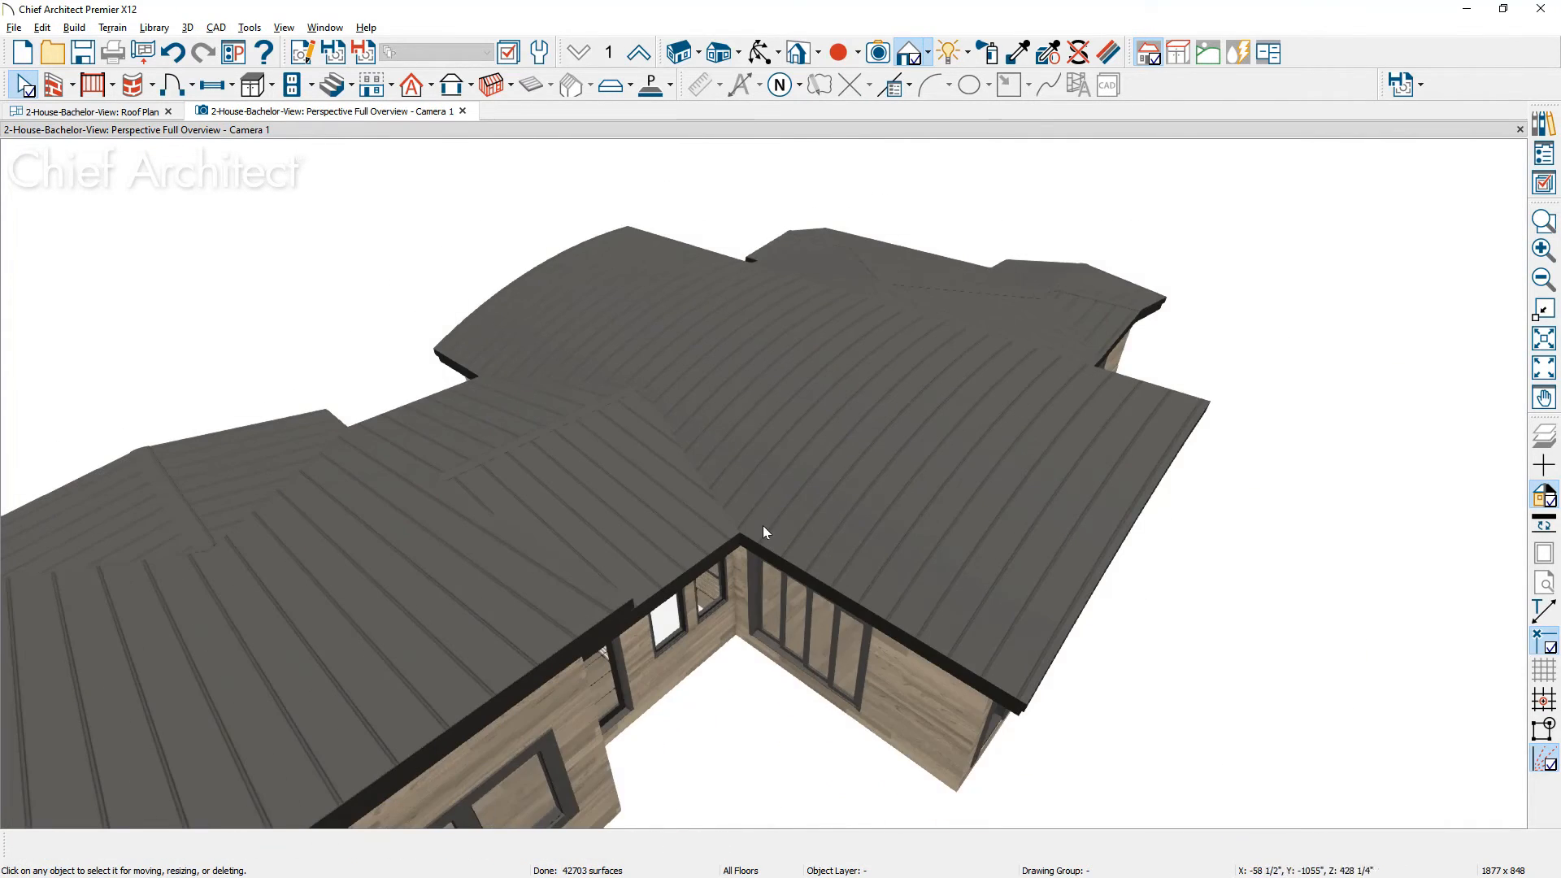
{"action": "middle_click_drag", "start_coordinate": [763, 526], "coordinate": [578, 464]}
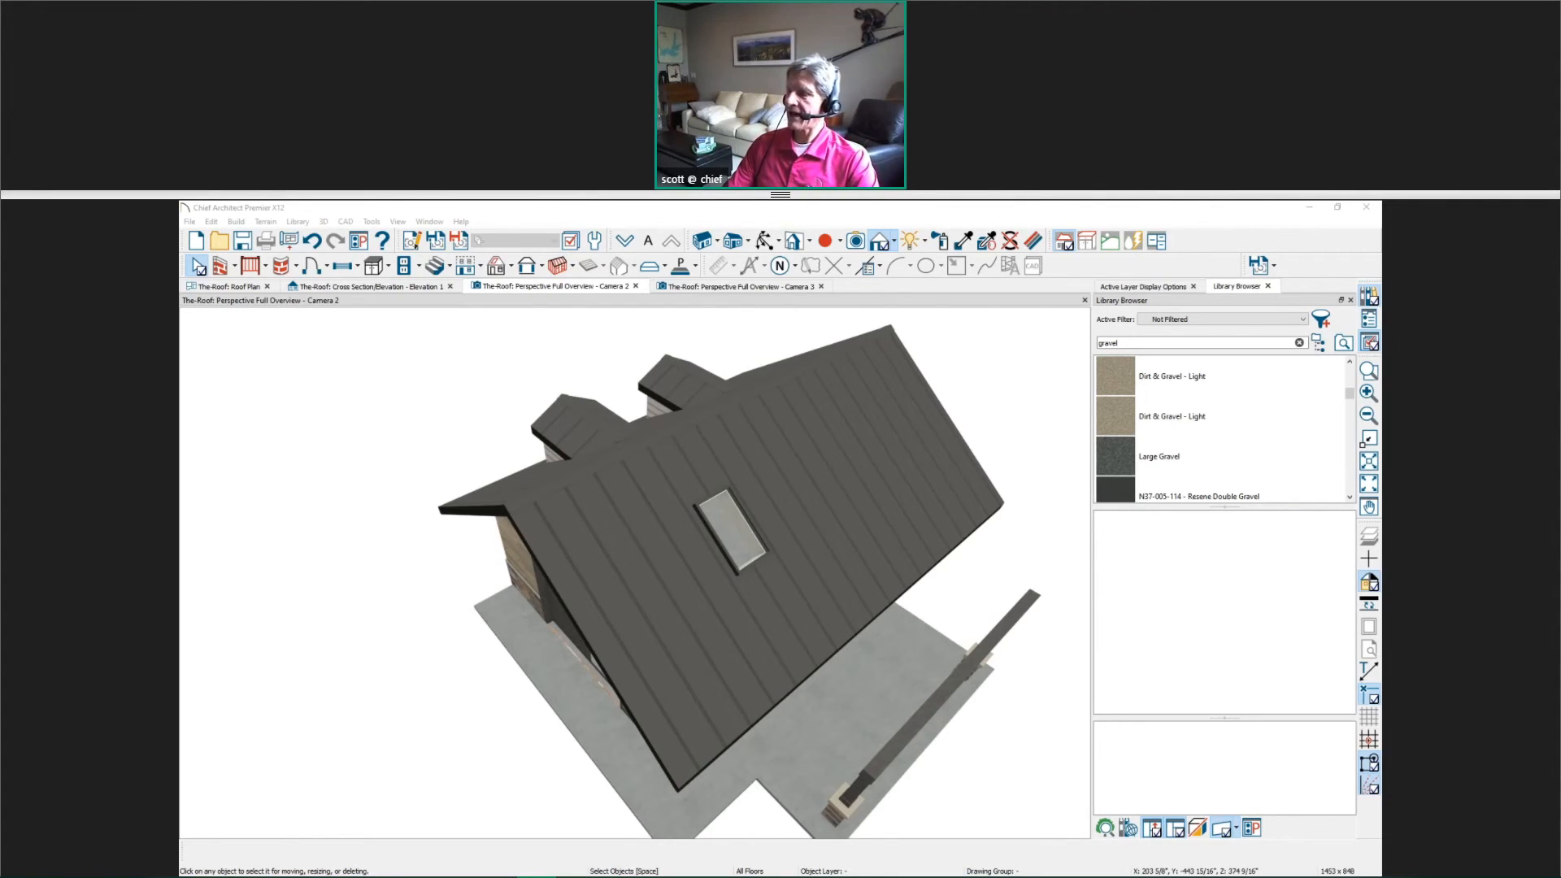
Step: Switch to the web browser and review the Virtual Training and Software Sale news on the Chief Architect website
{"action": "key", "text": "alt+Tab"}
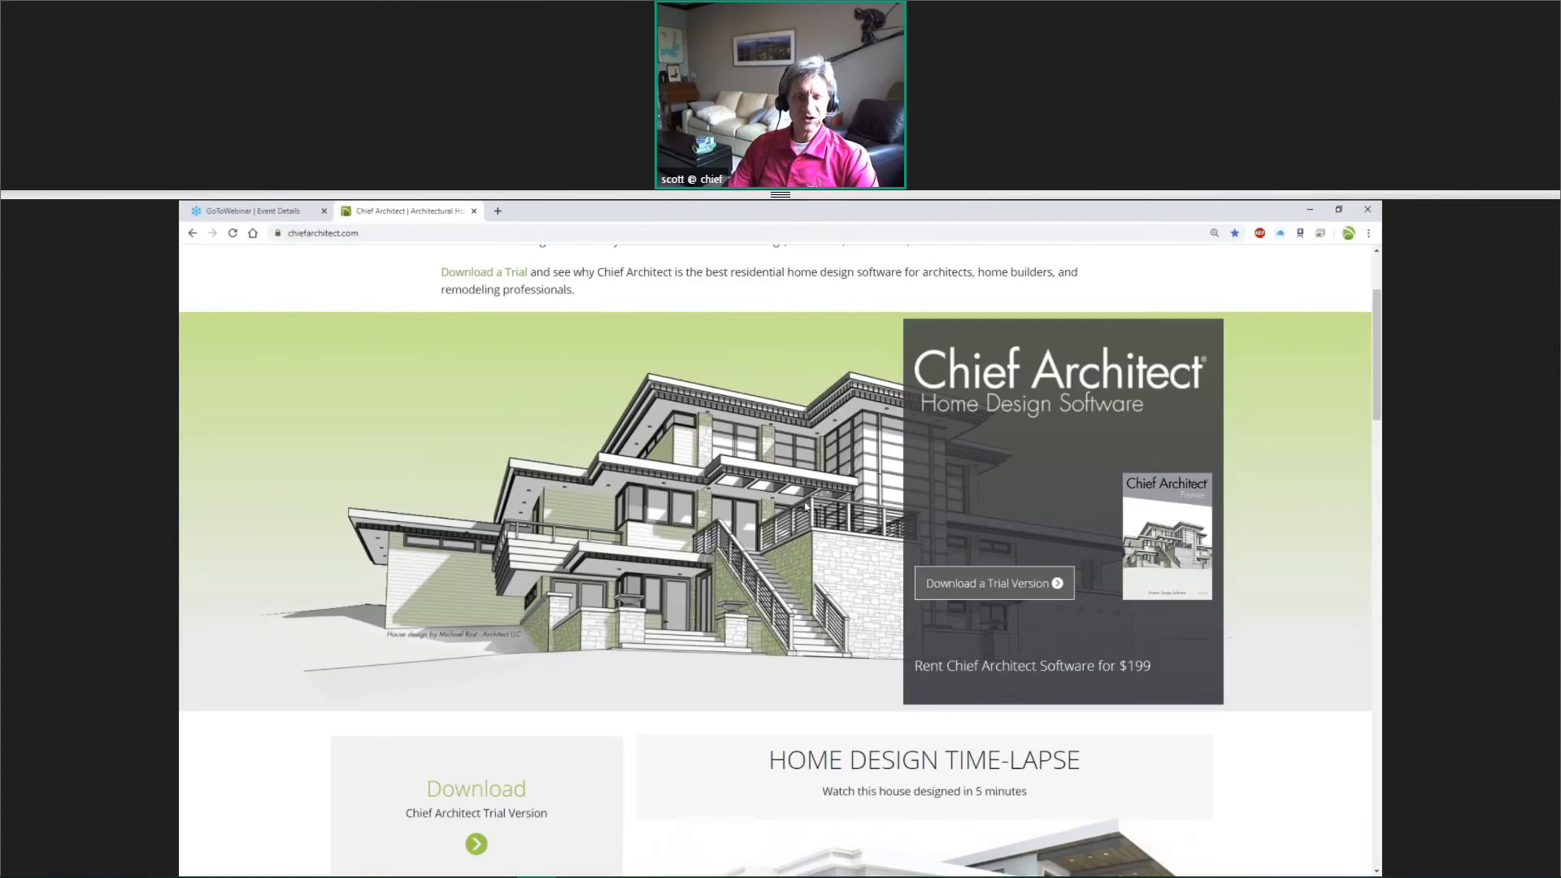
{"action": "scroll", "coordinate": [805, 505], "scroll_direction": "down", "scroll_amount": 8}
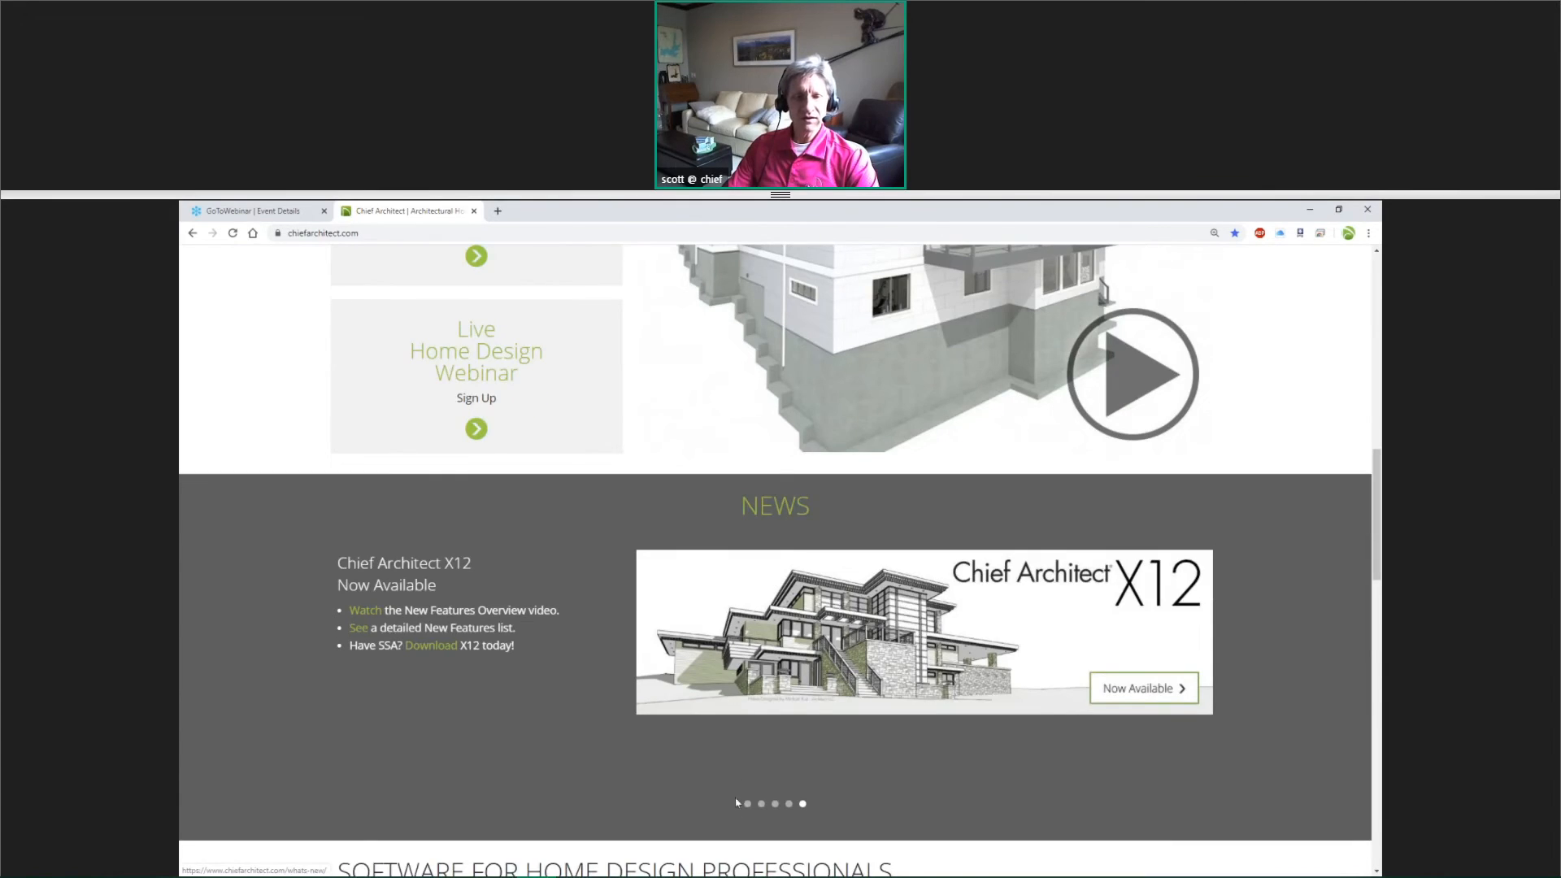
{"action": "left_click", "coordinate": [747, 804]}
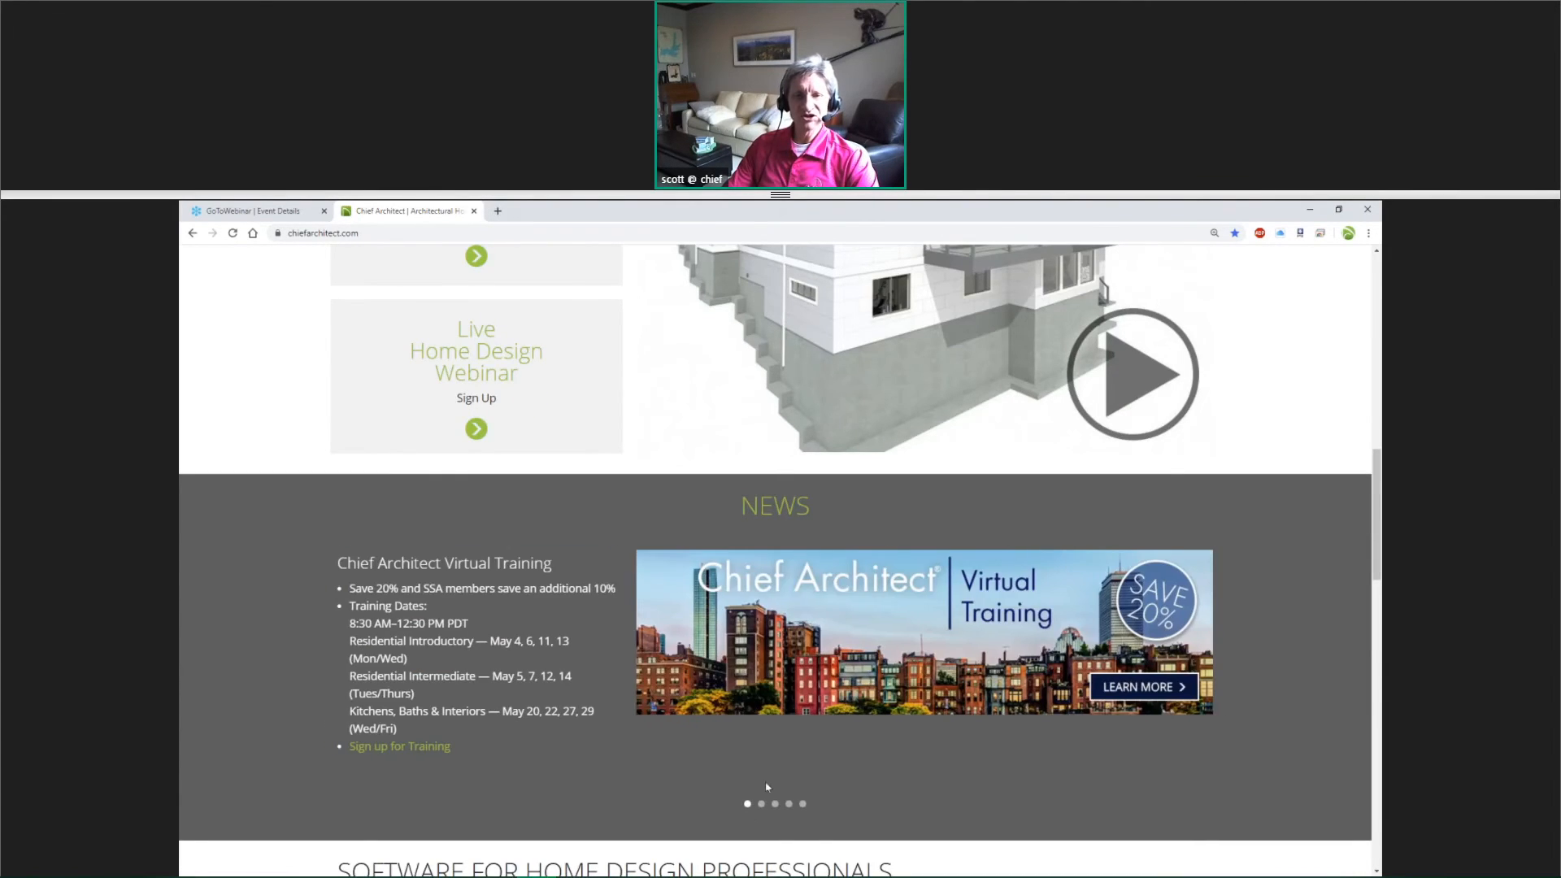
{"action": "left_click", "coordinate": [761, 805]}
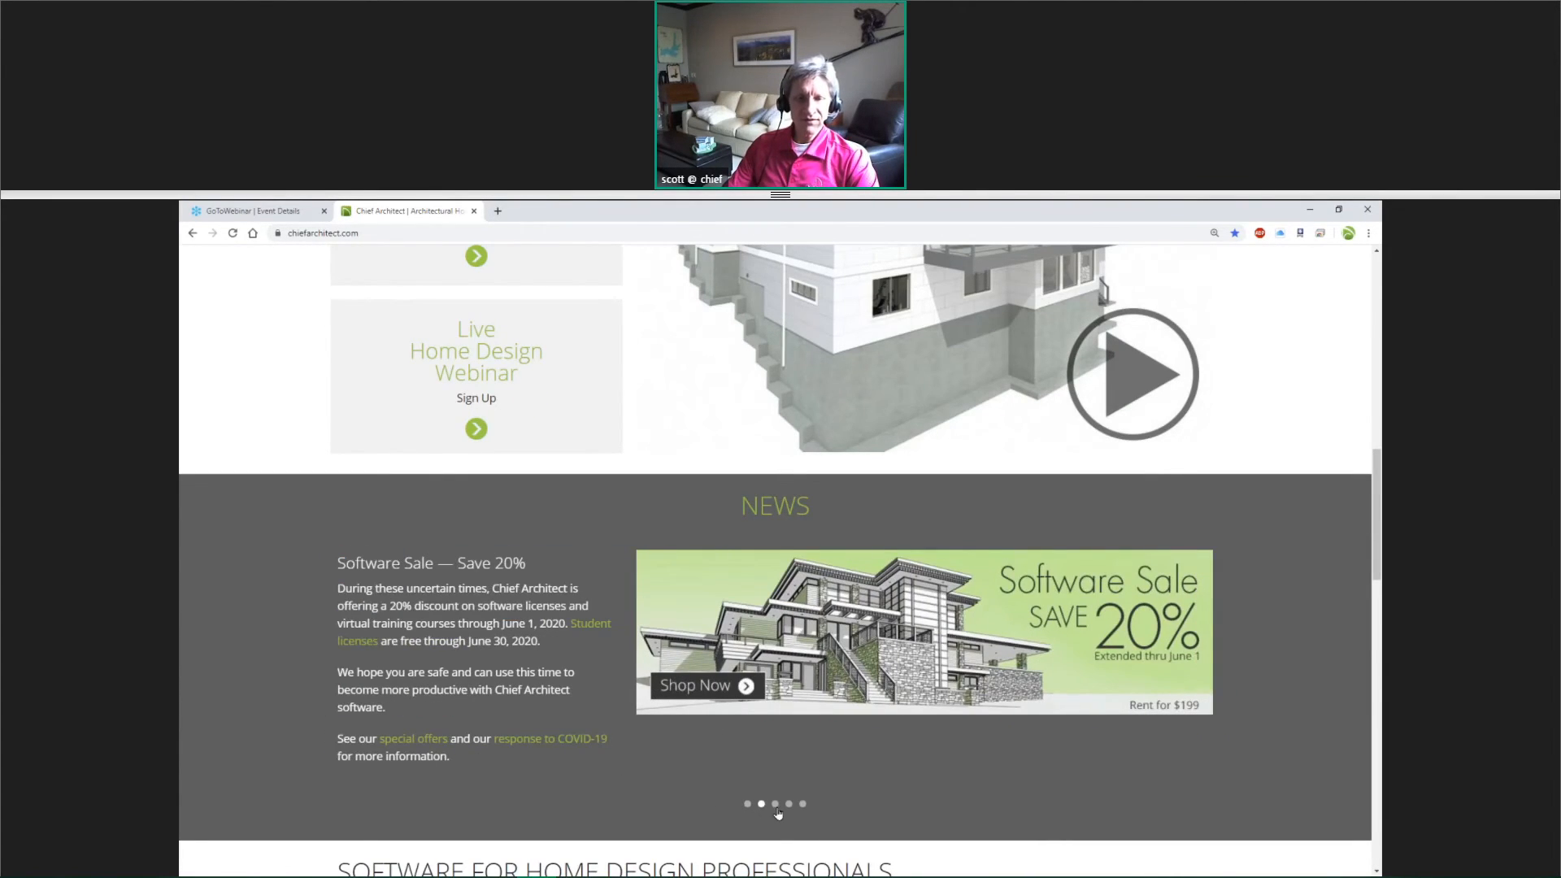
Step: Open the Free Thursday Webinars schedule from the News section, dismiss the chat prompt and review the upcoming free virtual classes
{"action": "left_click", "coordinate": [775, 805]}
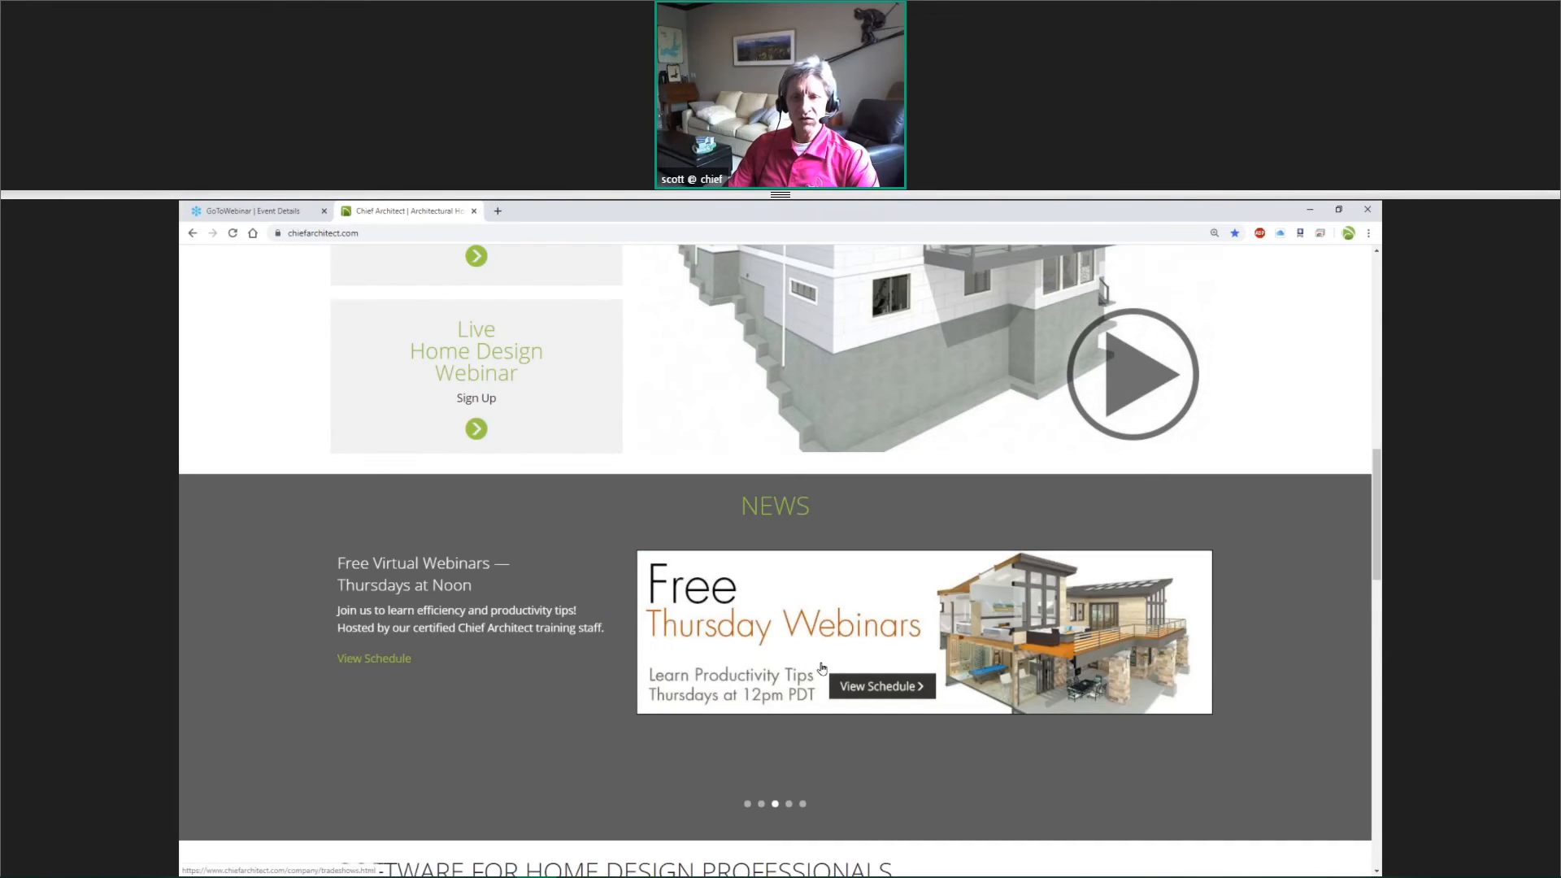
{"action": "left_click", "coordinate": [817, 667]}
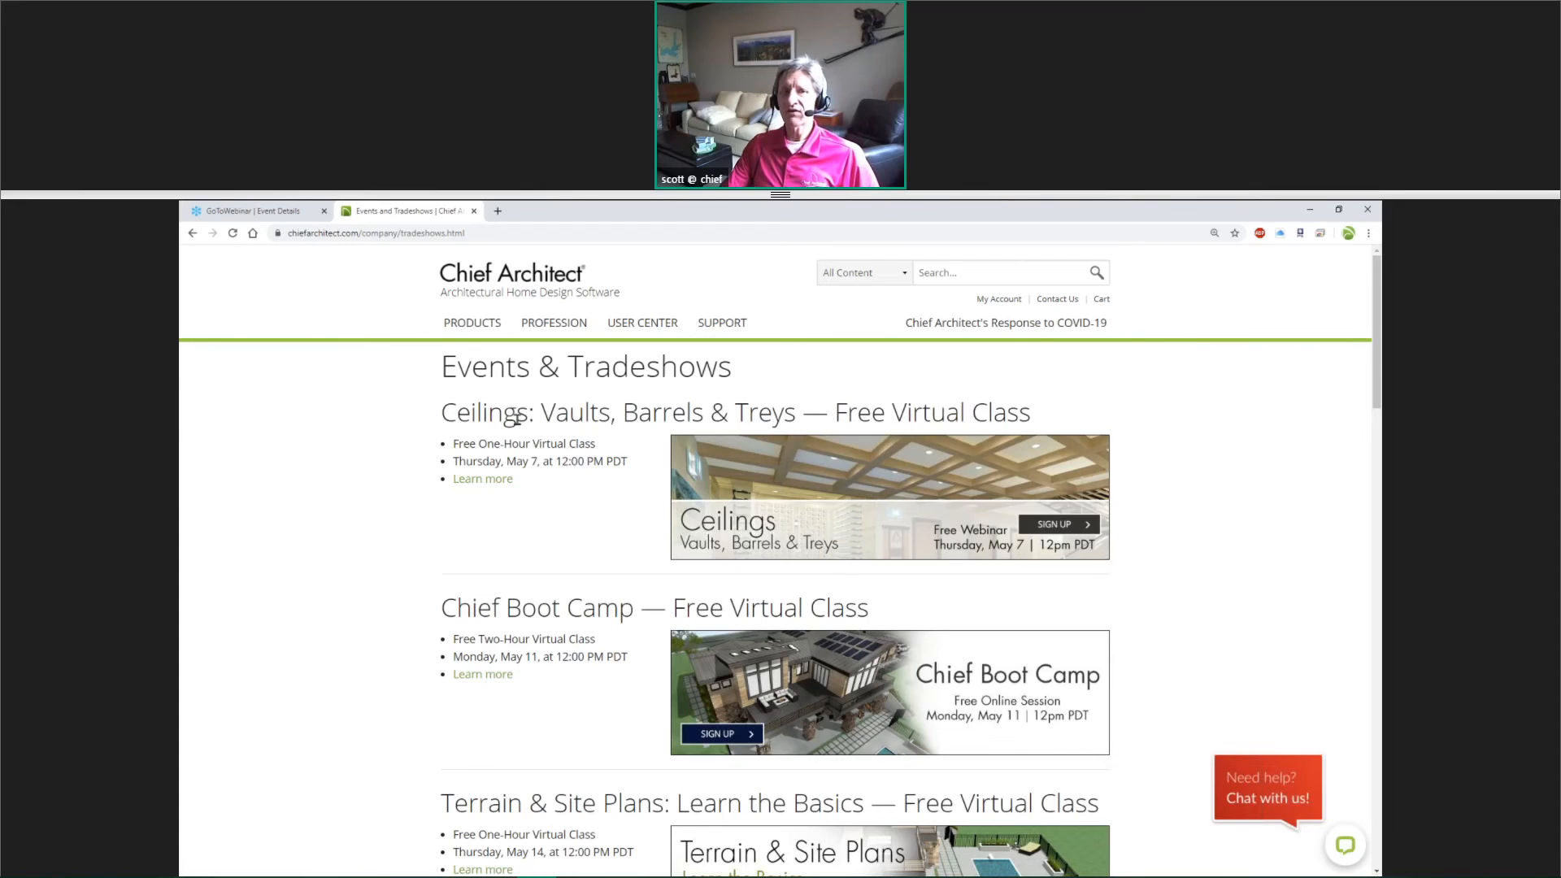
{"action": "left_click", "coordinate": [1331, 751]}
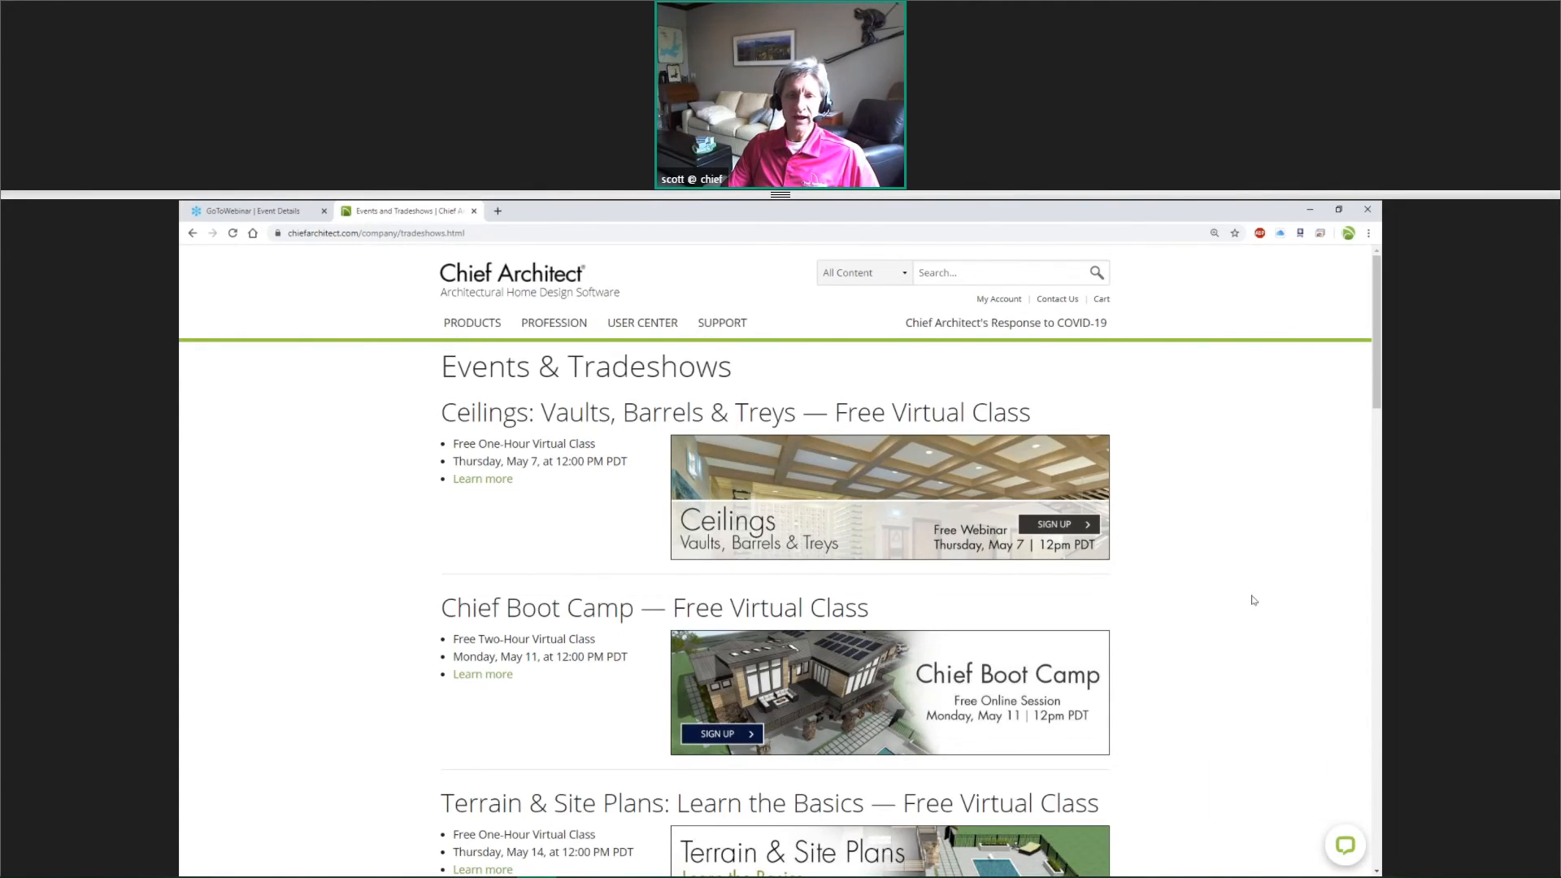
{"action": "scroll", "coordinate": [1130, 592], "scroll_direction": "down", "scroll_amount": 1}
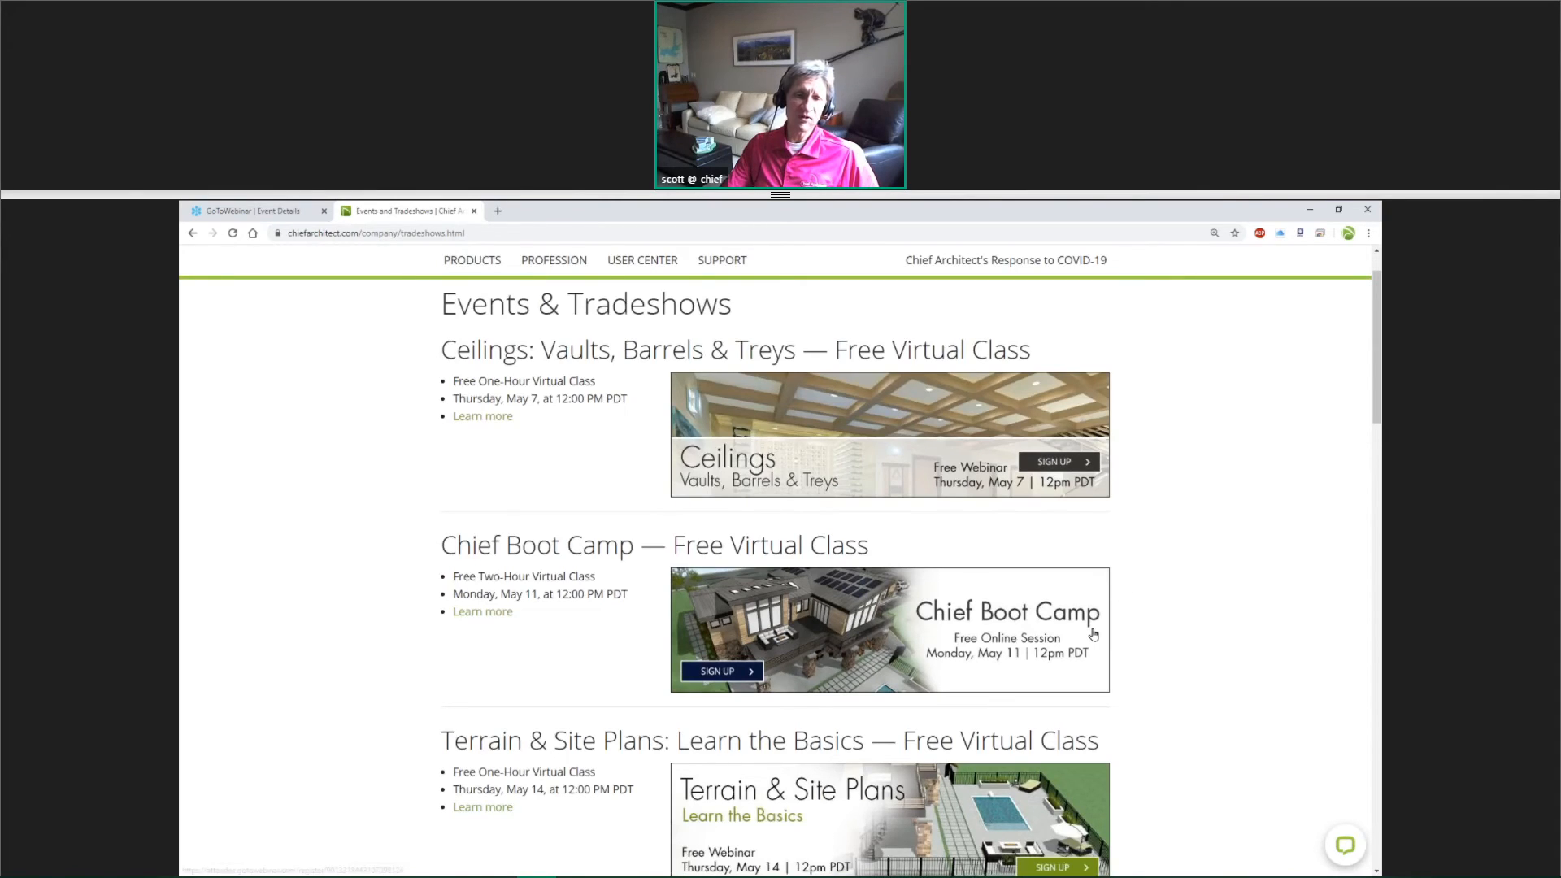
{"action": "scroll", "coordinate": [1138, 662], "scroll_direction": "down", "scroll_amount": 2}
{"action": "scroll", "coordinate": [1142, 667], "scroll_direction": "down", "scroll_amount": 3}
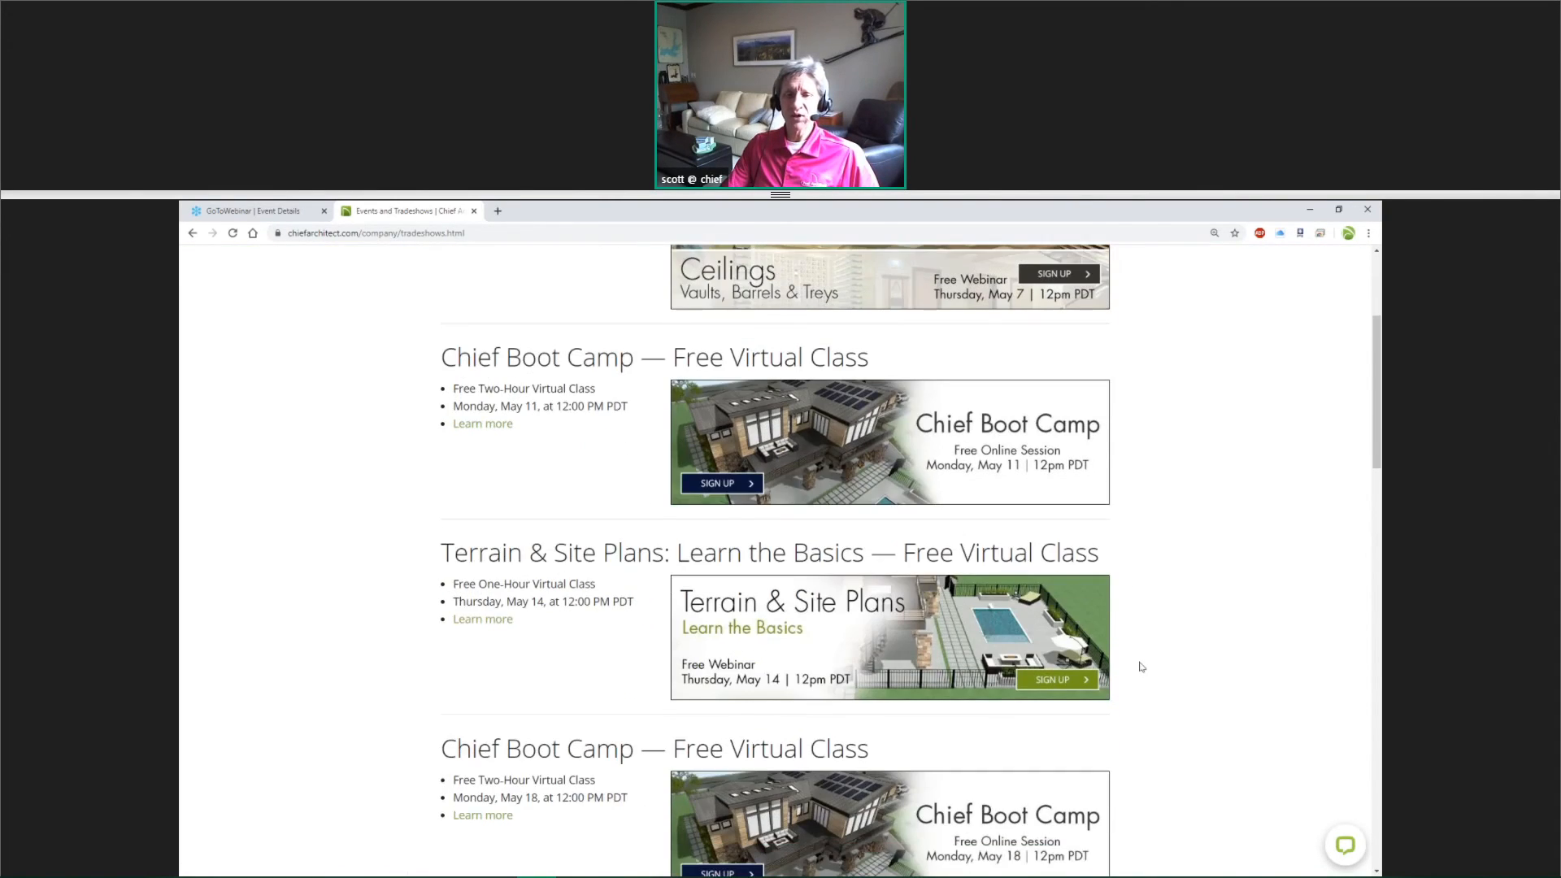
{"action": "scroll", "coordinate": [1141, 667], "scroll_direction": "down", "scroll_amount": 6}
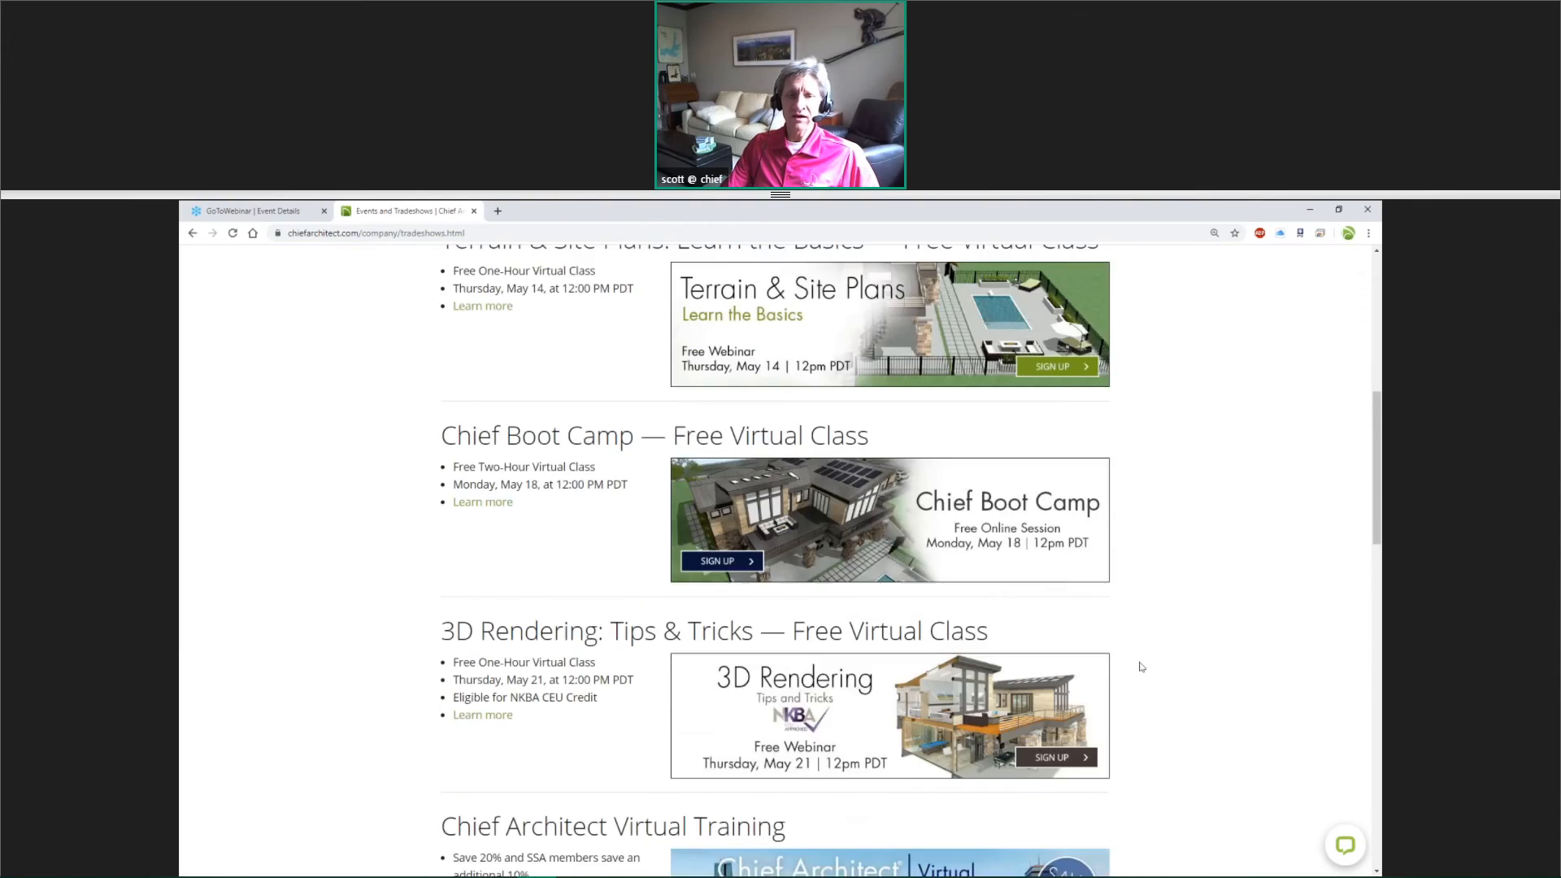
Step: Review the Chief Architect Virtual Training dates, highlighting the first date of the Residential Introductory, Residential Intermediate and Kitchens, Baths & Interiors courses
{"action": "scroll", "coordinate": [1141, 667], "scroll_direction": "down", "scroll_amount": 2}
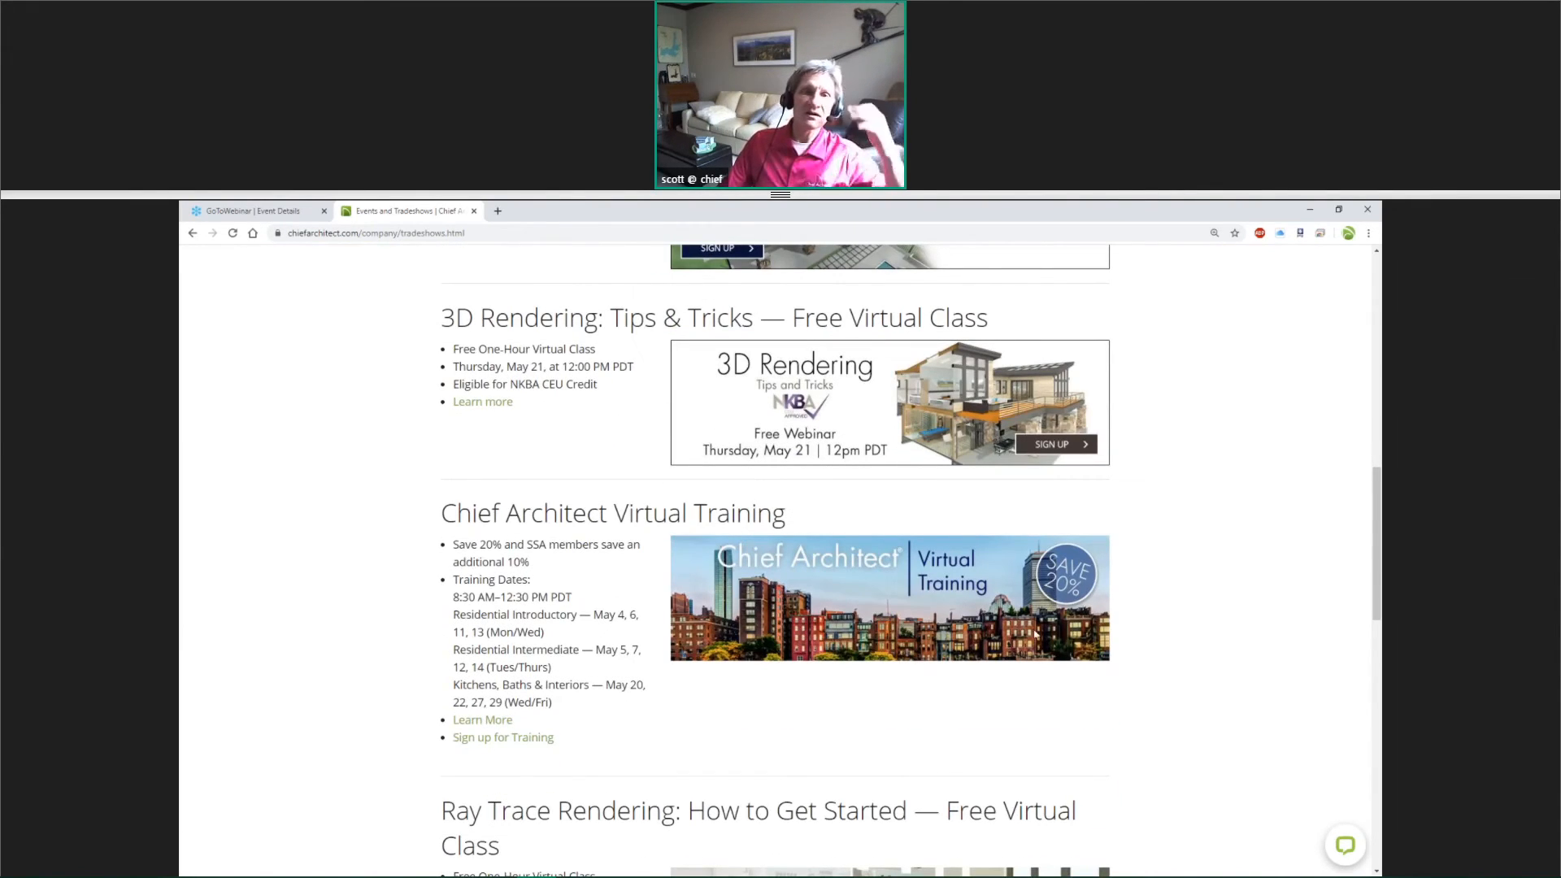
{"action": "scroll", "coordinate": [594, 443], "scroll_direction": "down", "scroll_amount": 2}
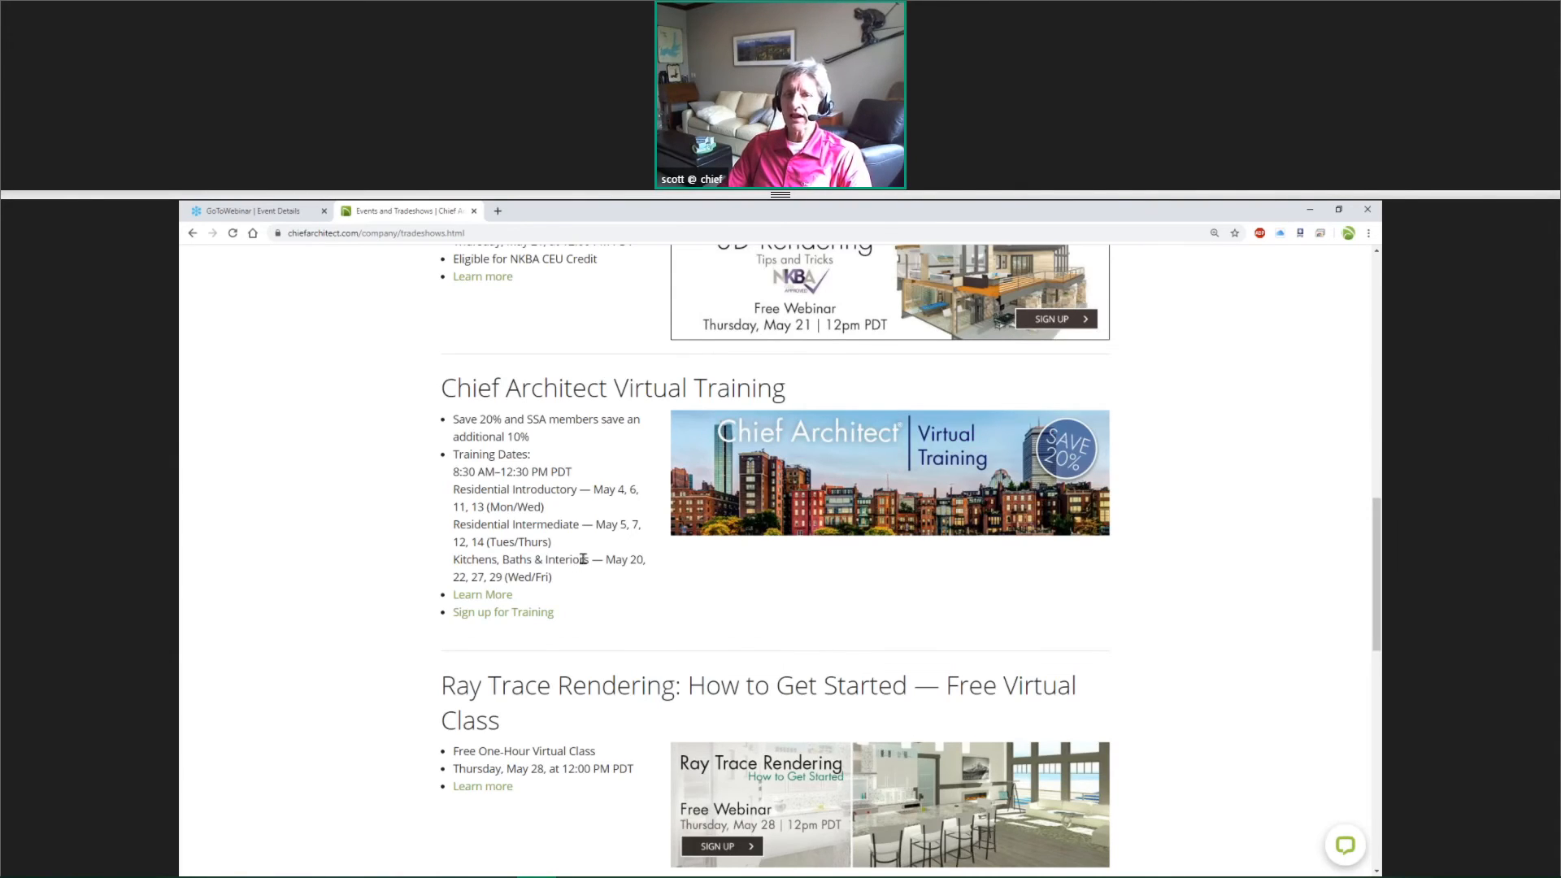
{"action": "double_click", "coordinate": [620, 489]}
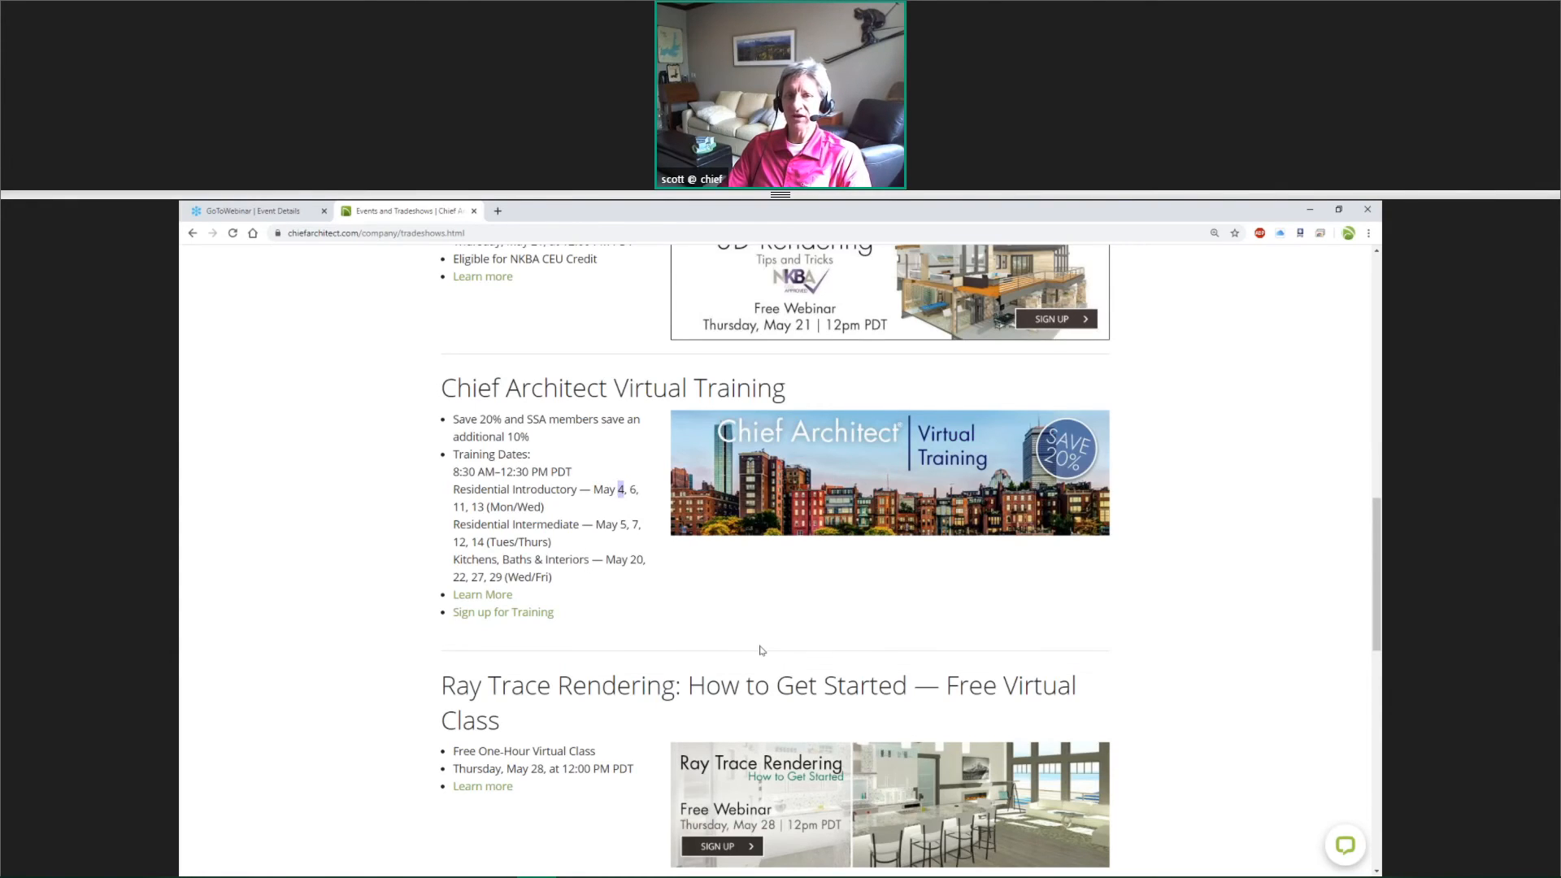
{"action": "double_click", "coordinate": [622, 525]}
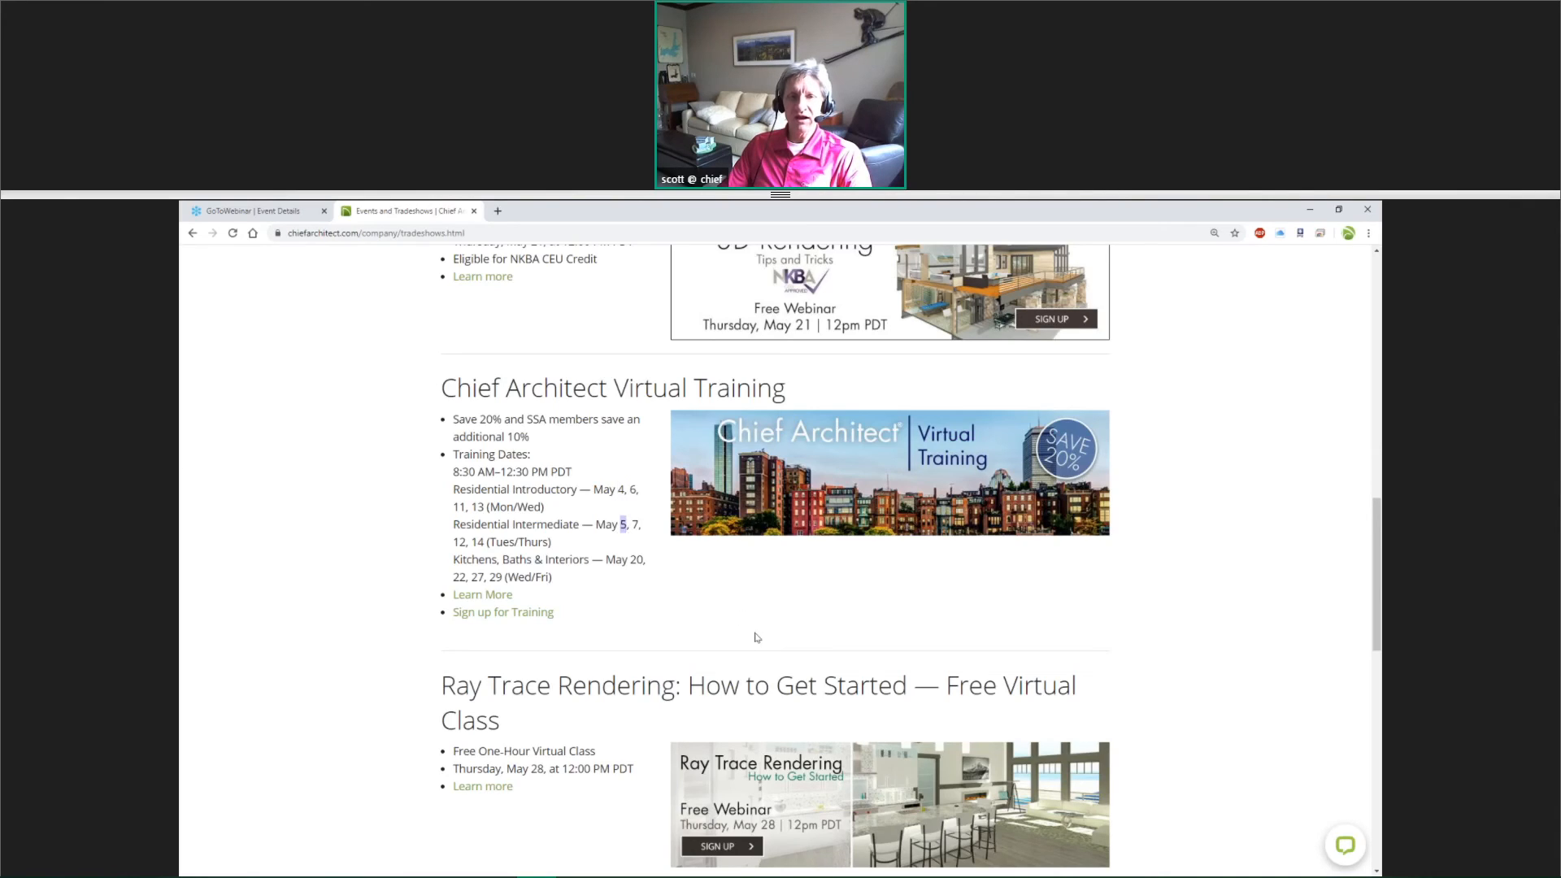
{"action": "double_click", "coordinate": [635, 559]}
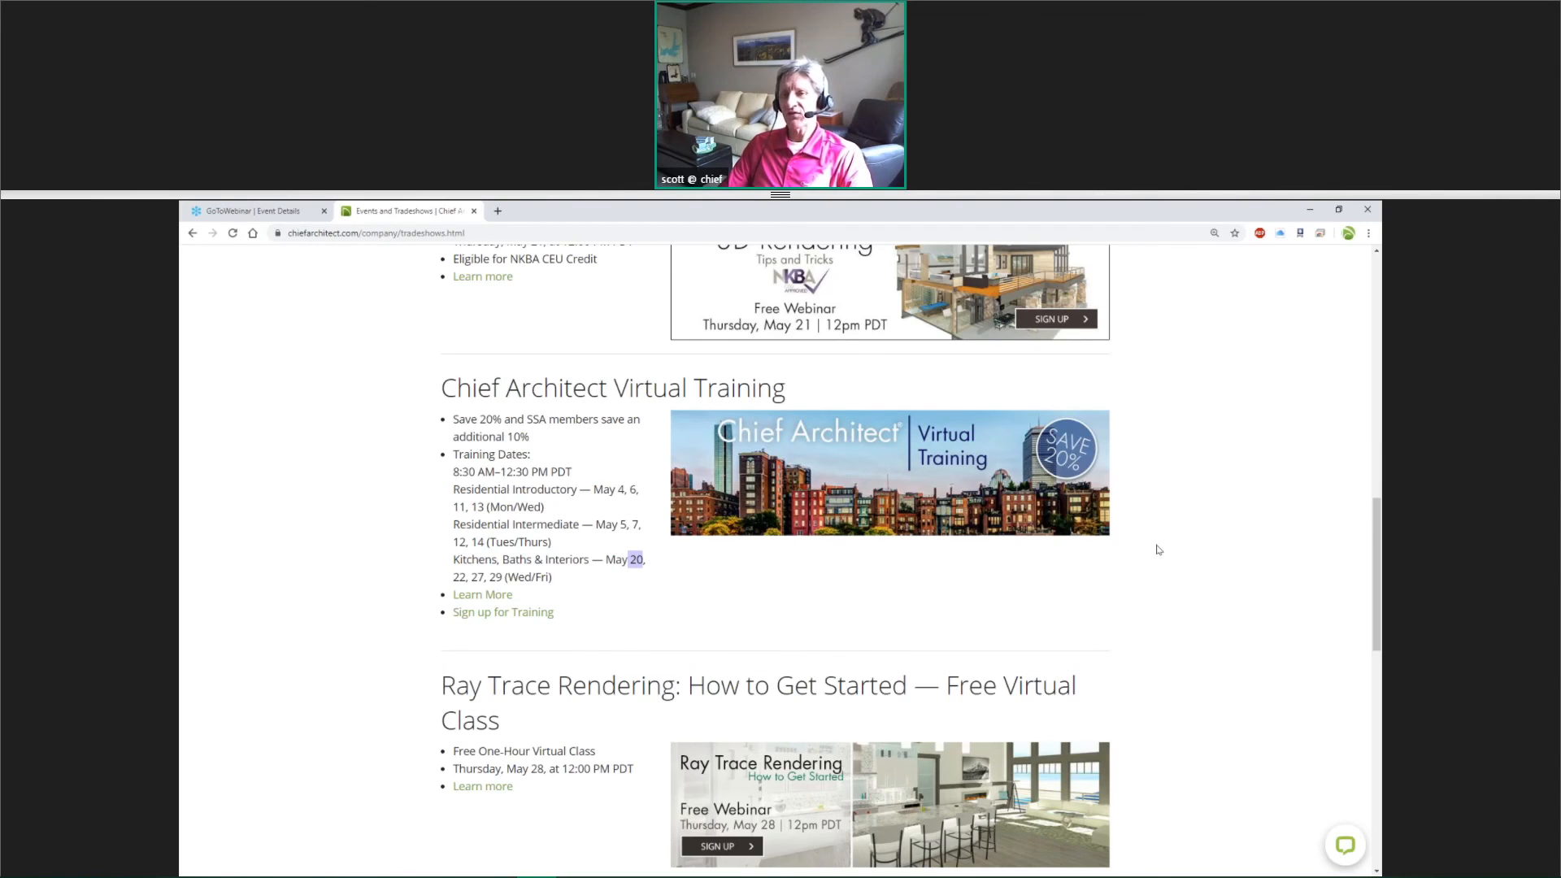
{"action": "scroll", "coordinate": [1159, 550], "scroll_direction": "up", "scroll_amount": 3}
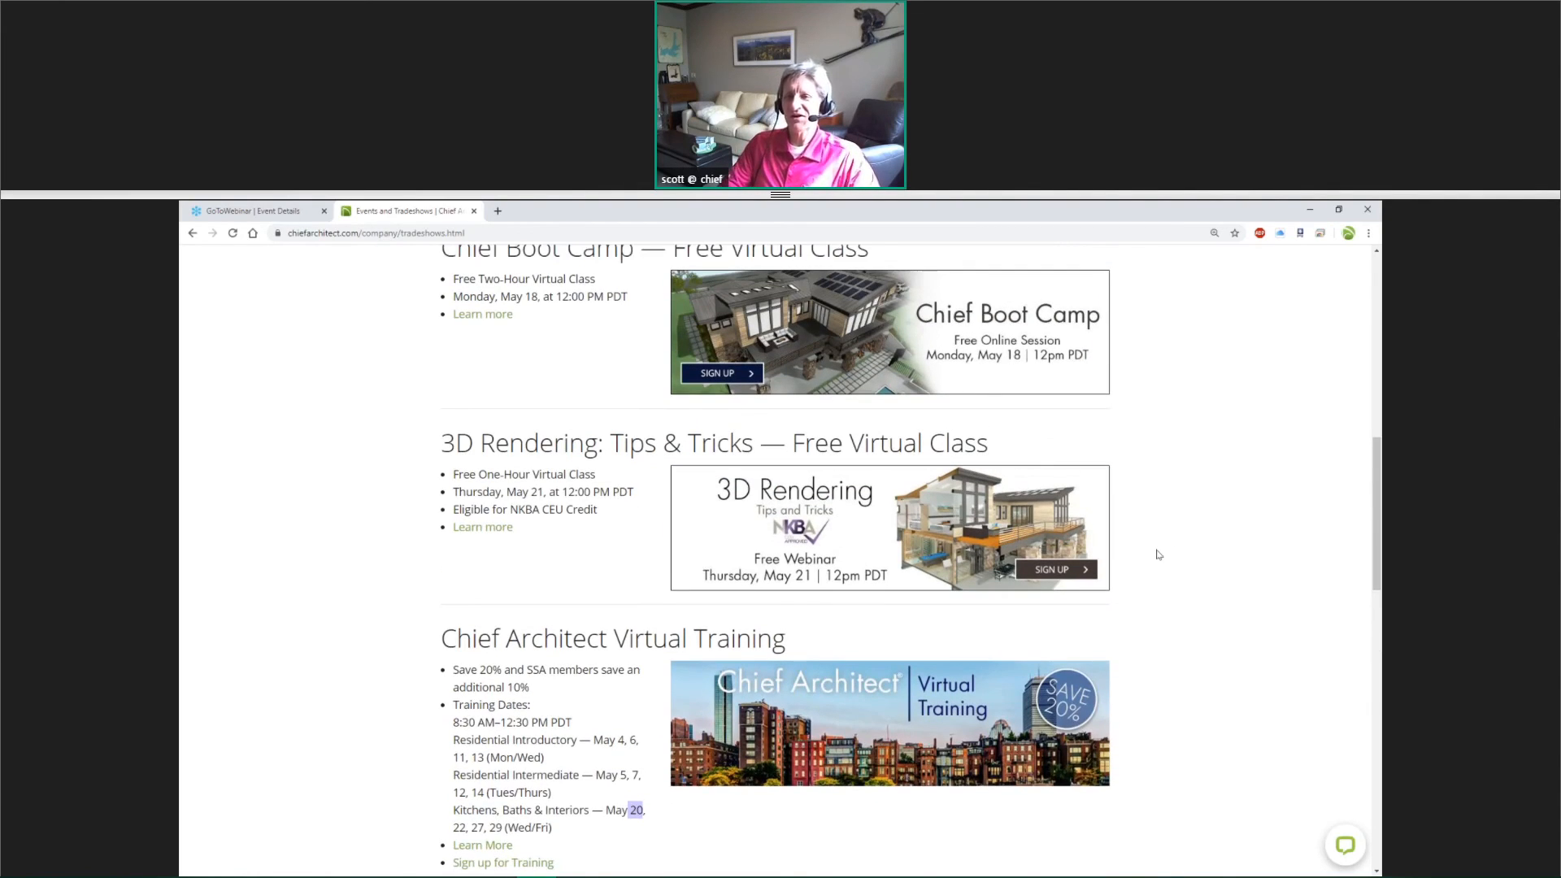